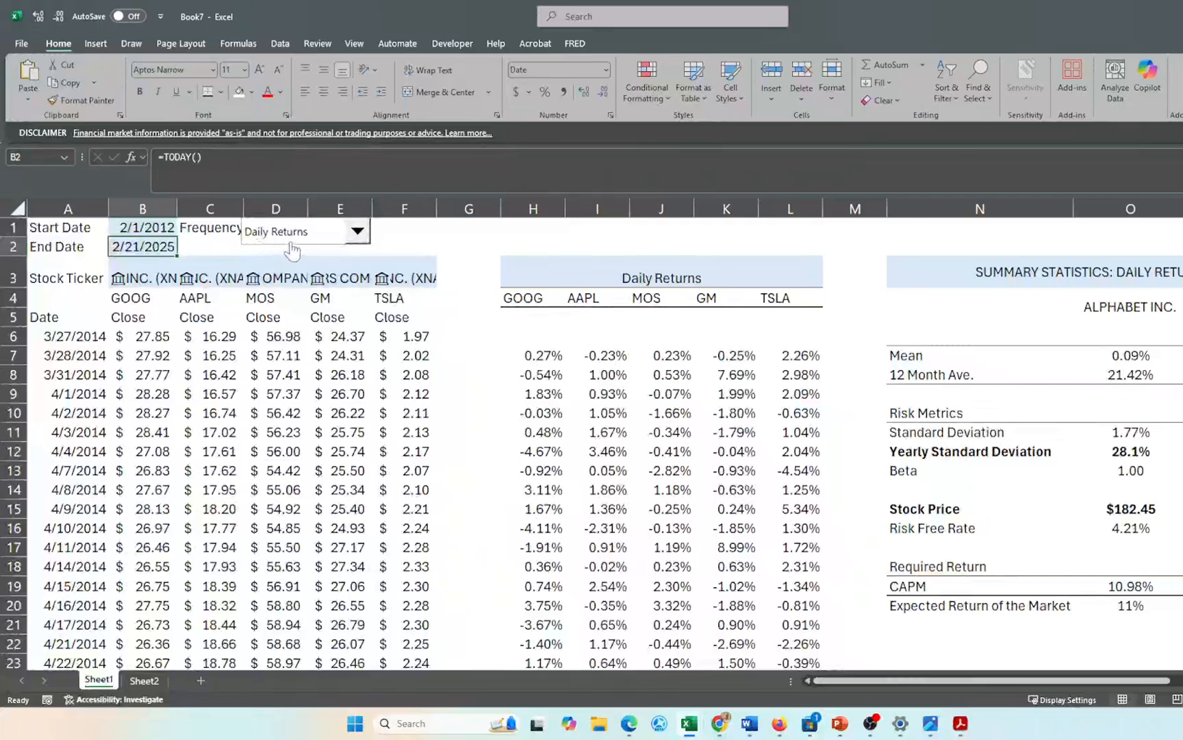
- Check the return frequency list without changing it and review the summary table
{"action": "left_click", "coordinate": [358, 232]}
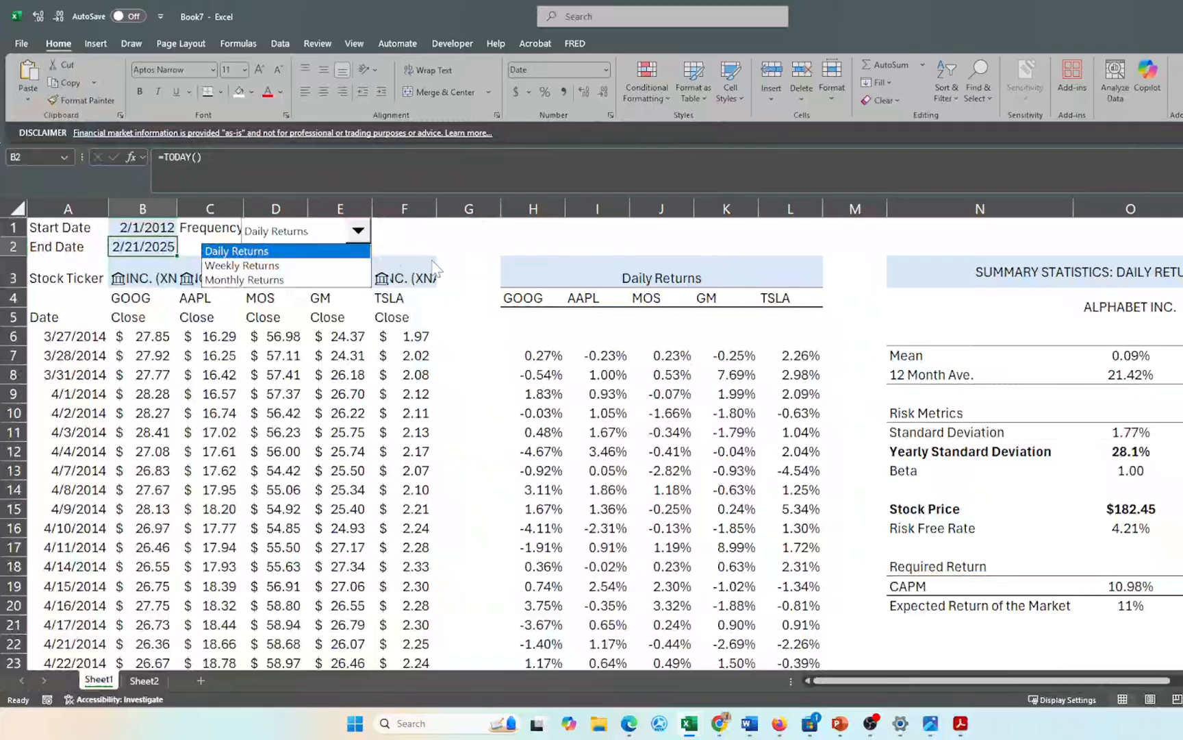
{"action": "left_click", "coordinate": [457, 307]}
{"action": "scroll", "coordinate": [616, 309], "scroll_direction": "right", "scroll_amount": 5}
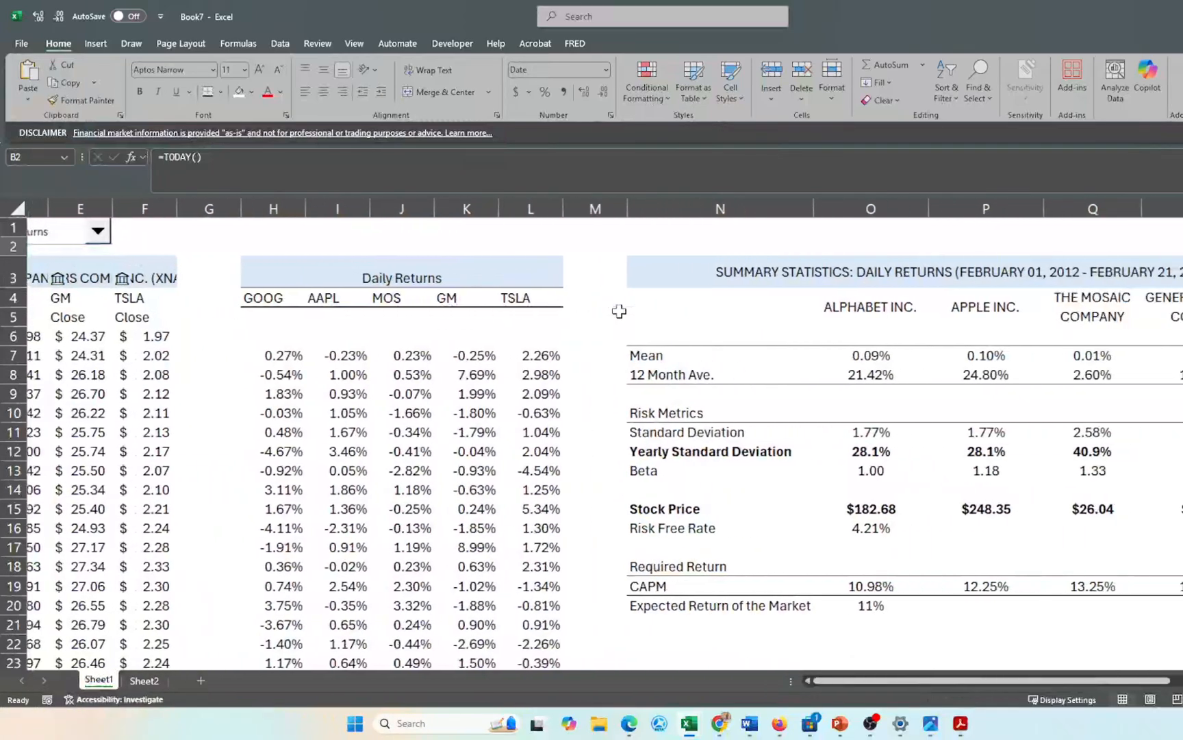
{"action": "scroll", "coordinate": [619, 311], "scroll_direction": "right", "scroll_amount": 3}
{"action": "scroll", "coordinate": [619, 310], "scroll_direction": "down", "scroll_amount": 2}
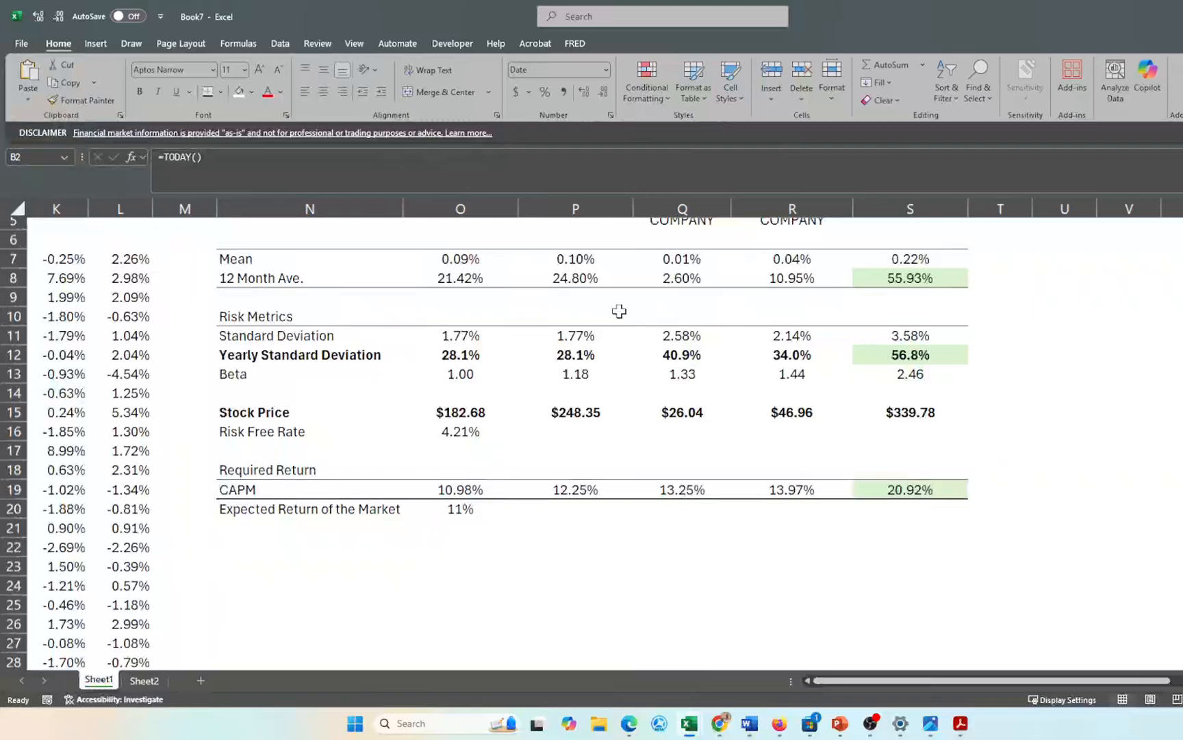
{"action": "scroll", "coordinate": [619, 311], "scroll_direction": "down", "scroll_amount": 3}
{"action": "scroll", "coordinate": [619, 310], "scroll_direction": "up", "scroll_amount": 4}
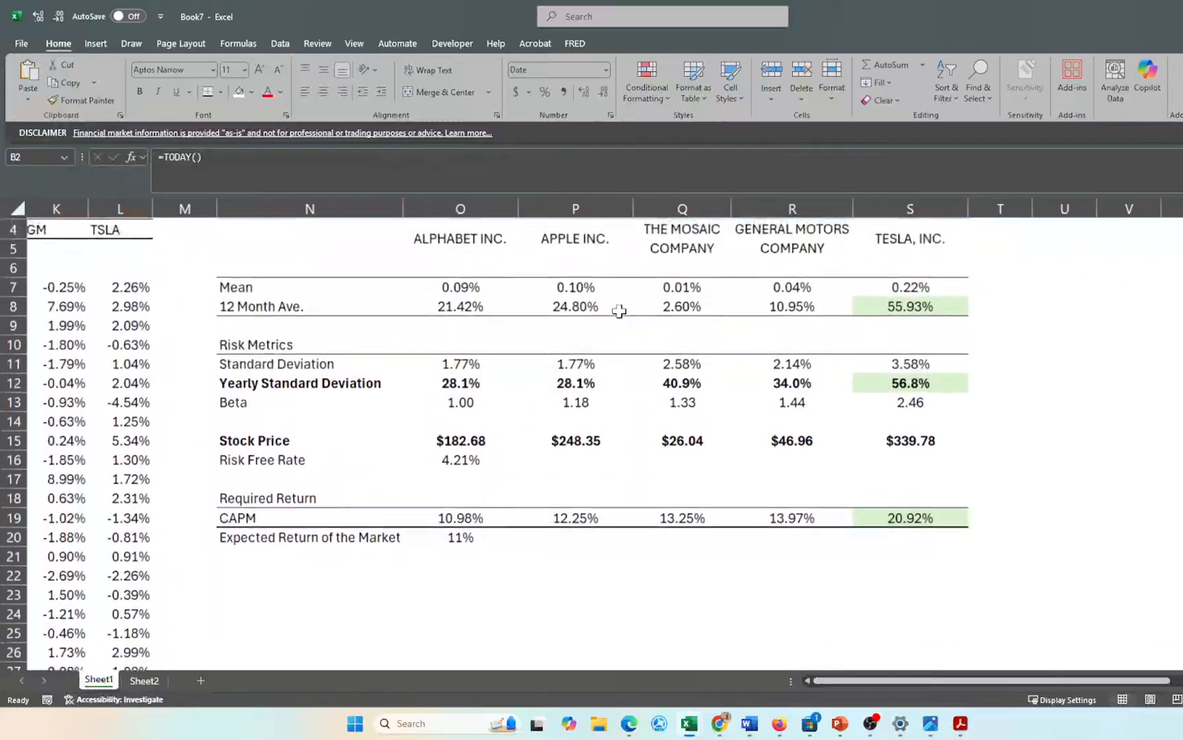
{"action": "scroll", "coordinate": [620, 311], "scroll_direction": "up", "scroll_amount": 1}
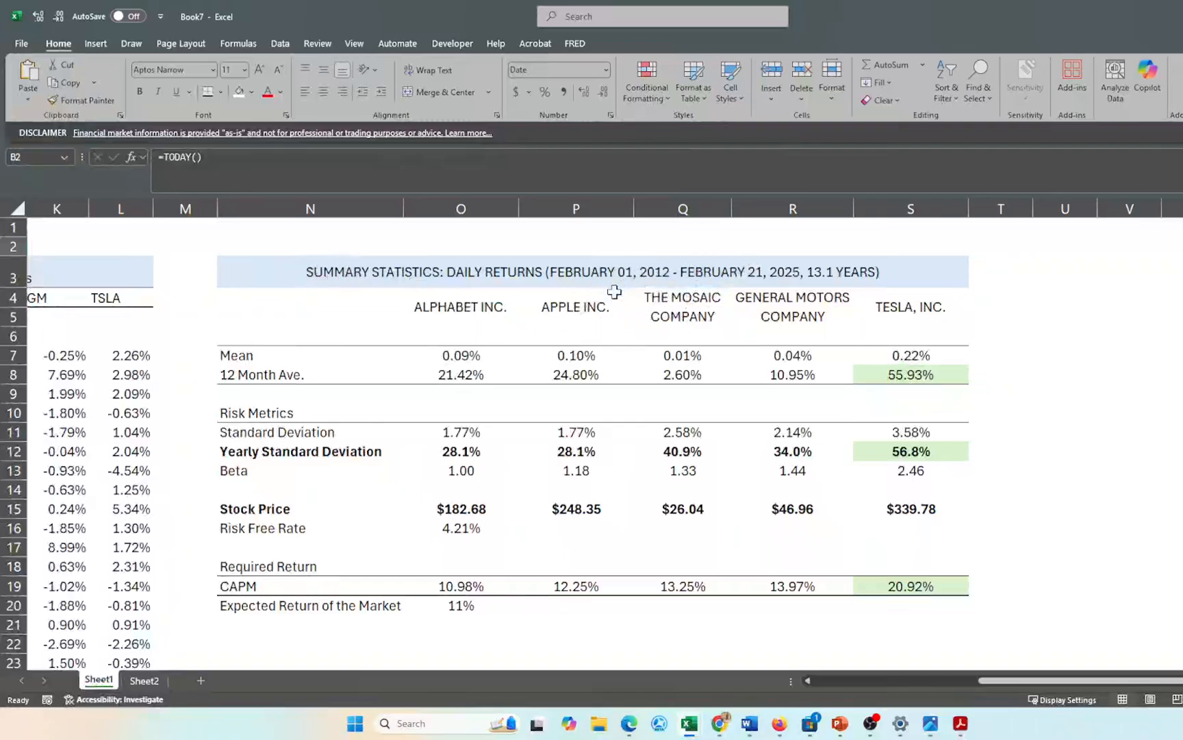
{"action": "scroll", "coordinate": [391, 370], "scroll_direction": "left", "scroll_amount": 5}
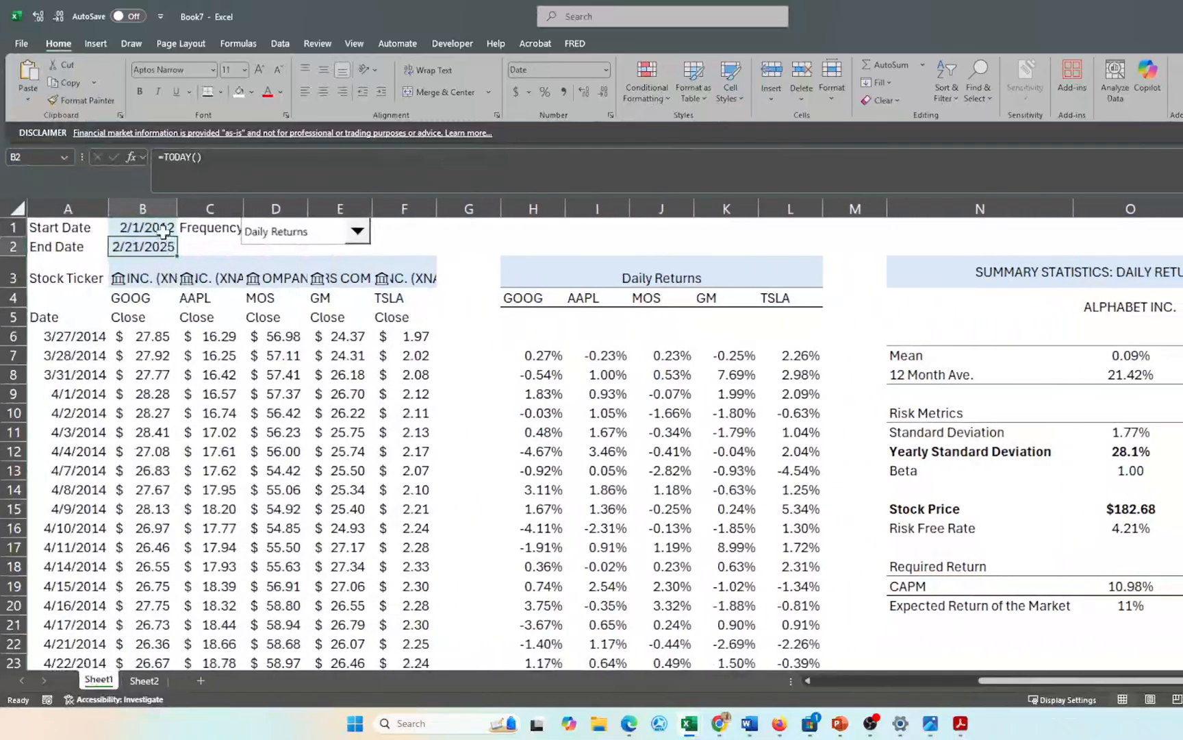
- Change the B1 start date to 2/1/2008 and view the updated summary table
{"action": "left_click", "coordinate": [163, 230]}
{"action": "key", "text": "F2"}
{"action": "key", "text": "BackSpace"}
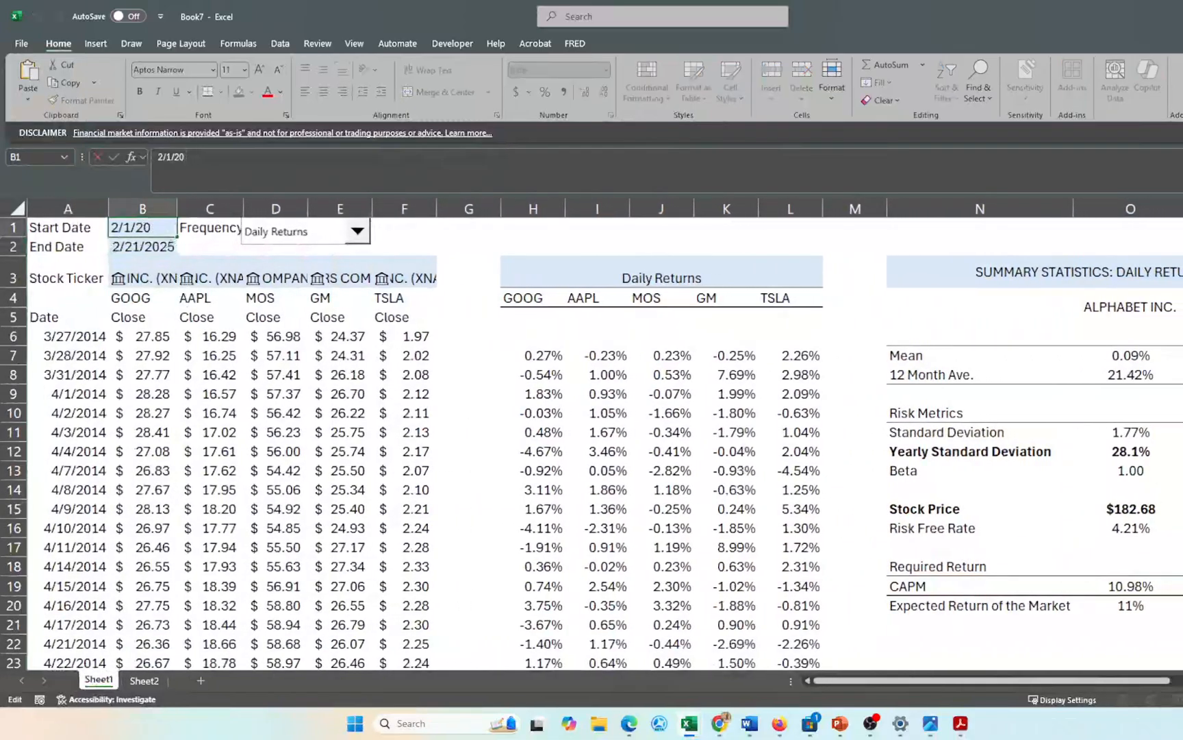
{"action": "type", "text": "08"}
{"action": "key", "text": "Return"}
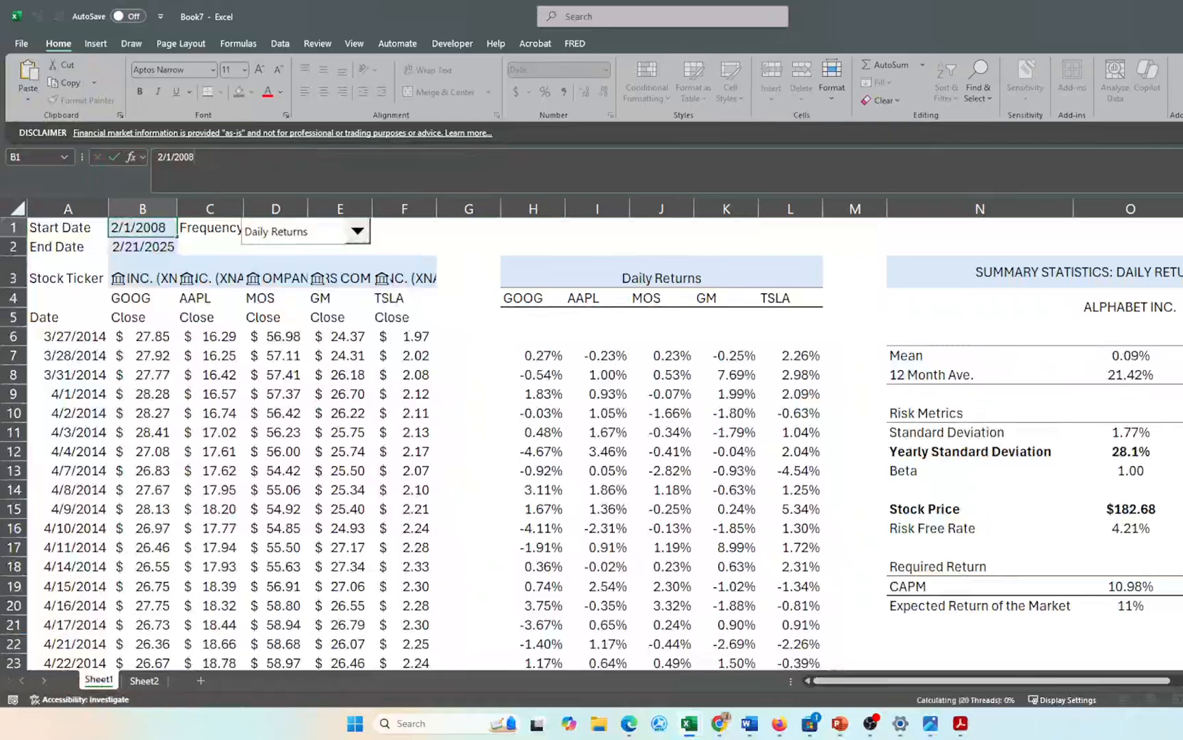
{"action": "scroll", "coordinate": [507, 275], "scroll_direction": "right", "scroll_amount": 5}
{"action": "scroll", "coordinate": [509, 276], "scroll_direction": "right", "scroll_amount": 1}
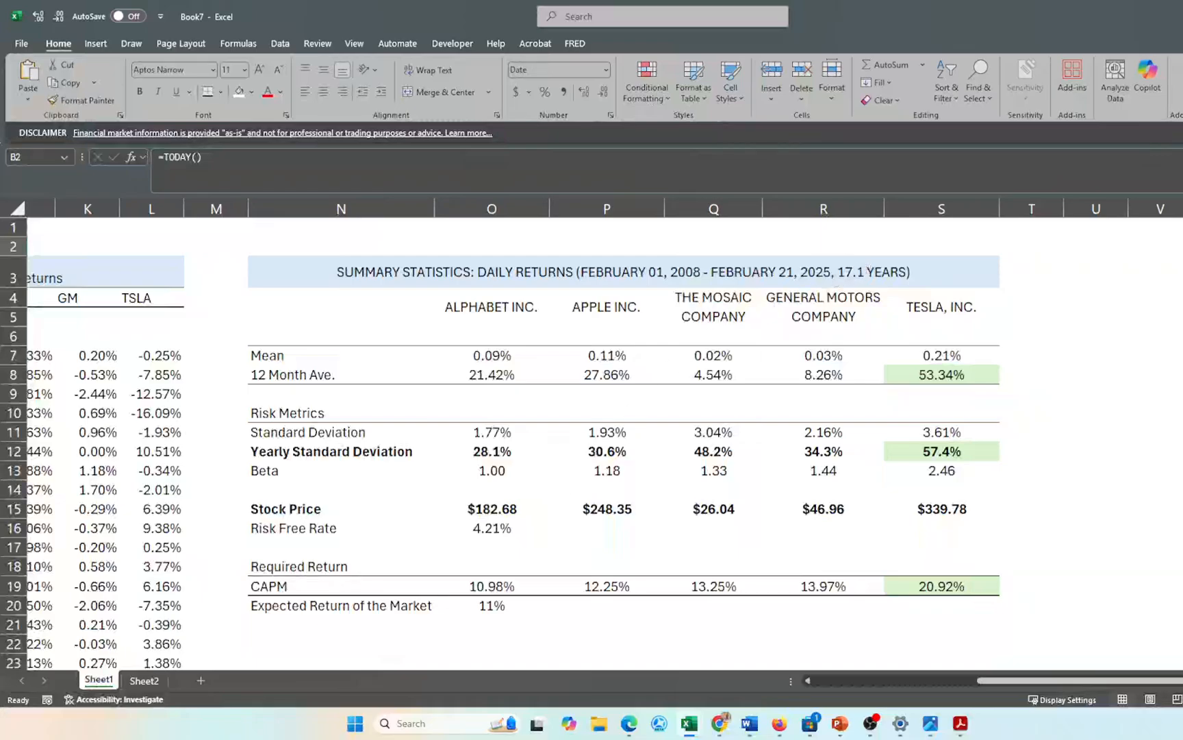
- Switch to Book8, glance at Book3, then view Book8's Returns and Summary Stats sheets
{"action": "mouse_move", "coordinate": [692, 727]}
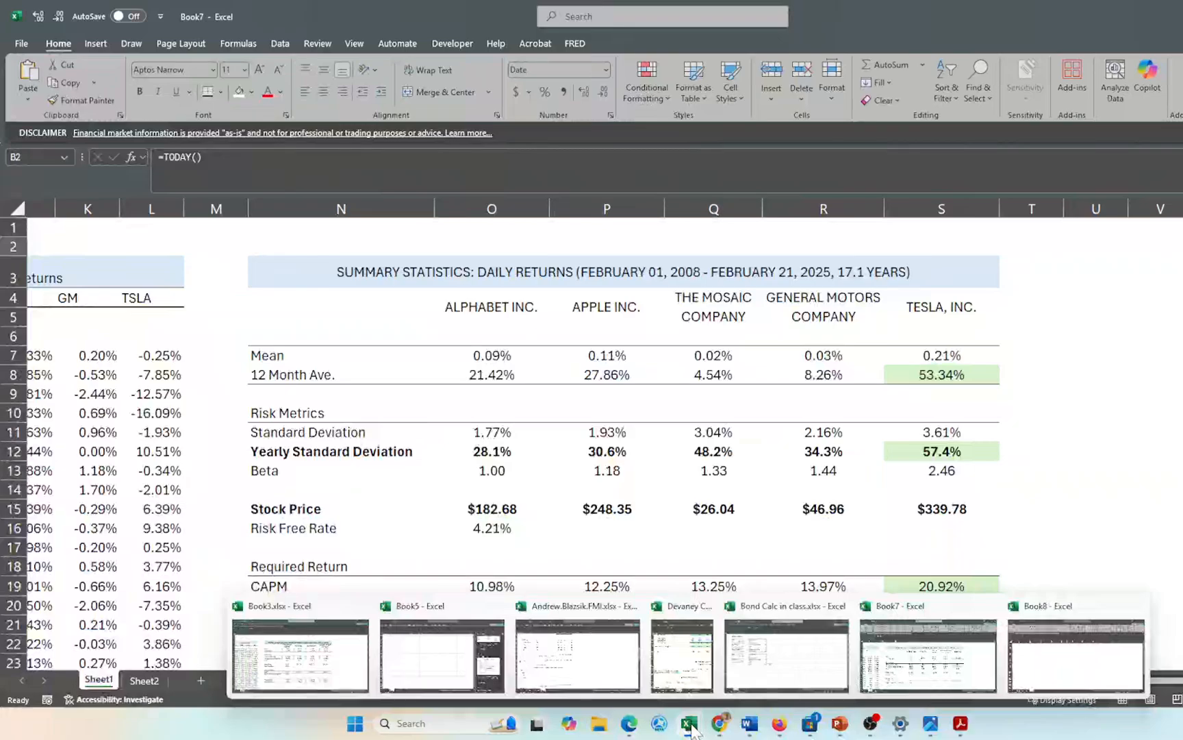
{"action": "left_click", "coordinate": [1075, 655]}
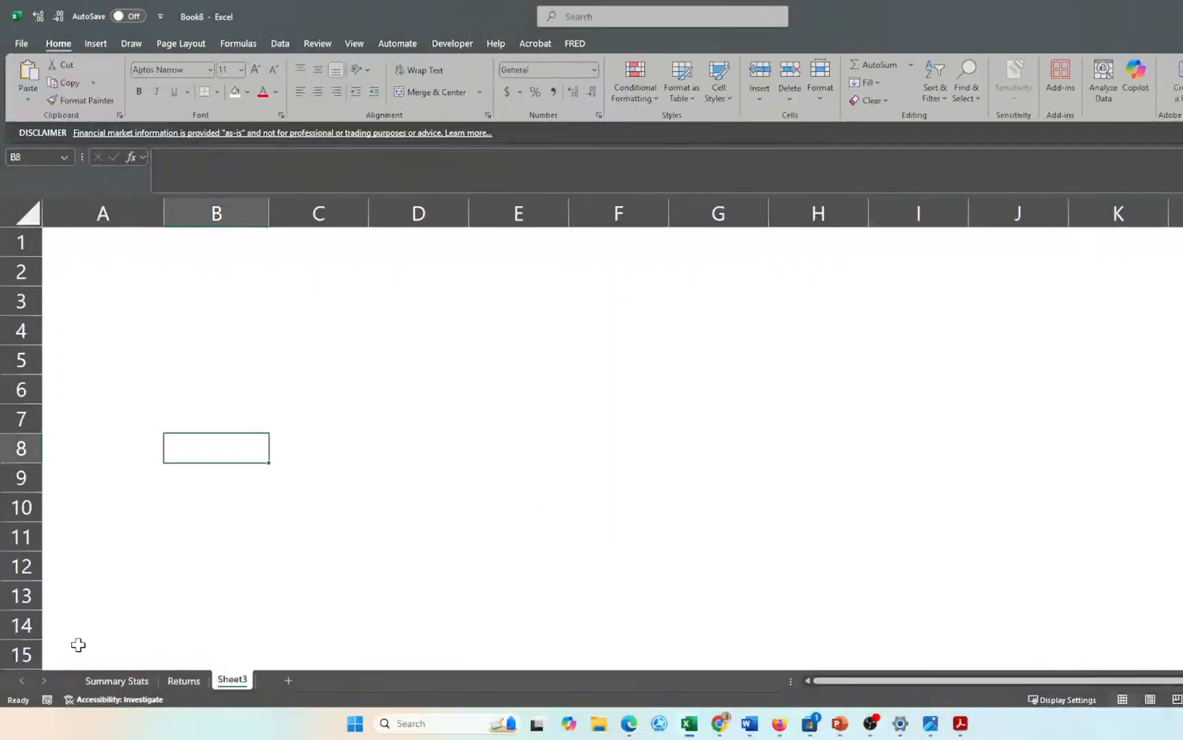
{"action": "left_click", "coordinate": [110, 680]}
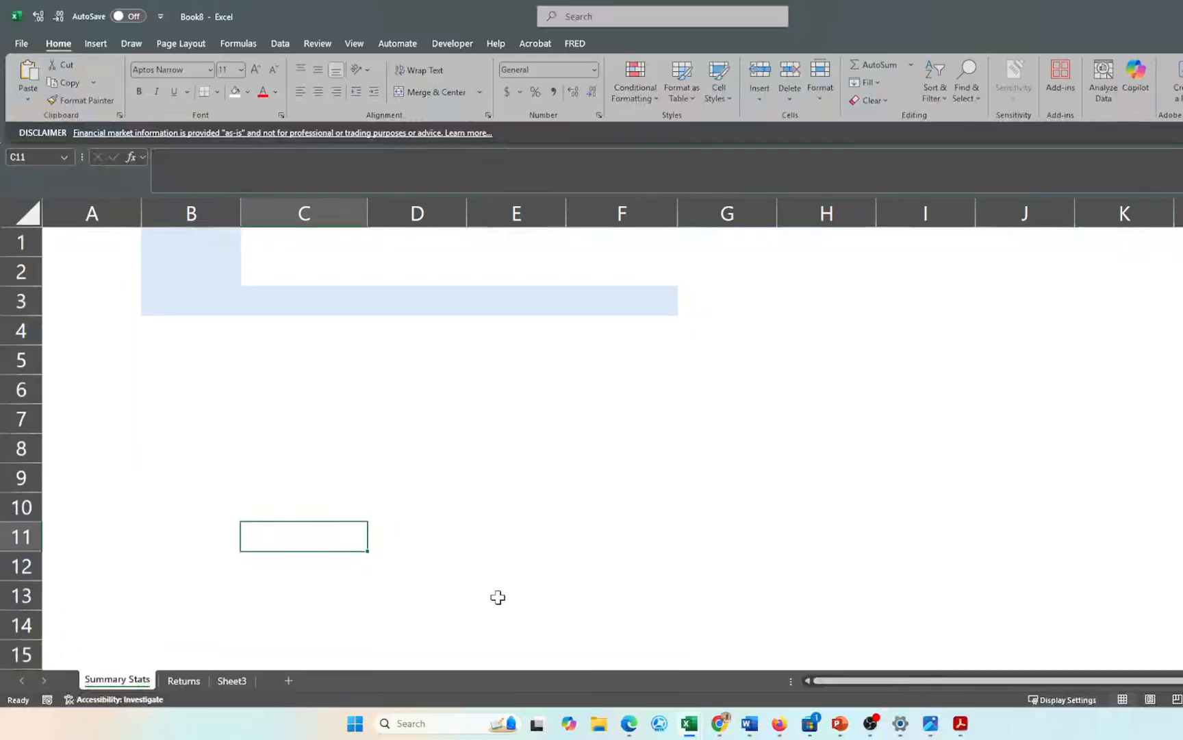
{"action": "mouse_move", "coordinate": [692, 720]}
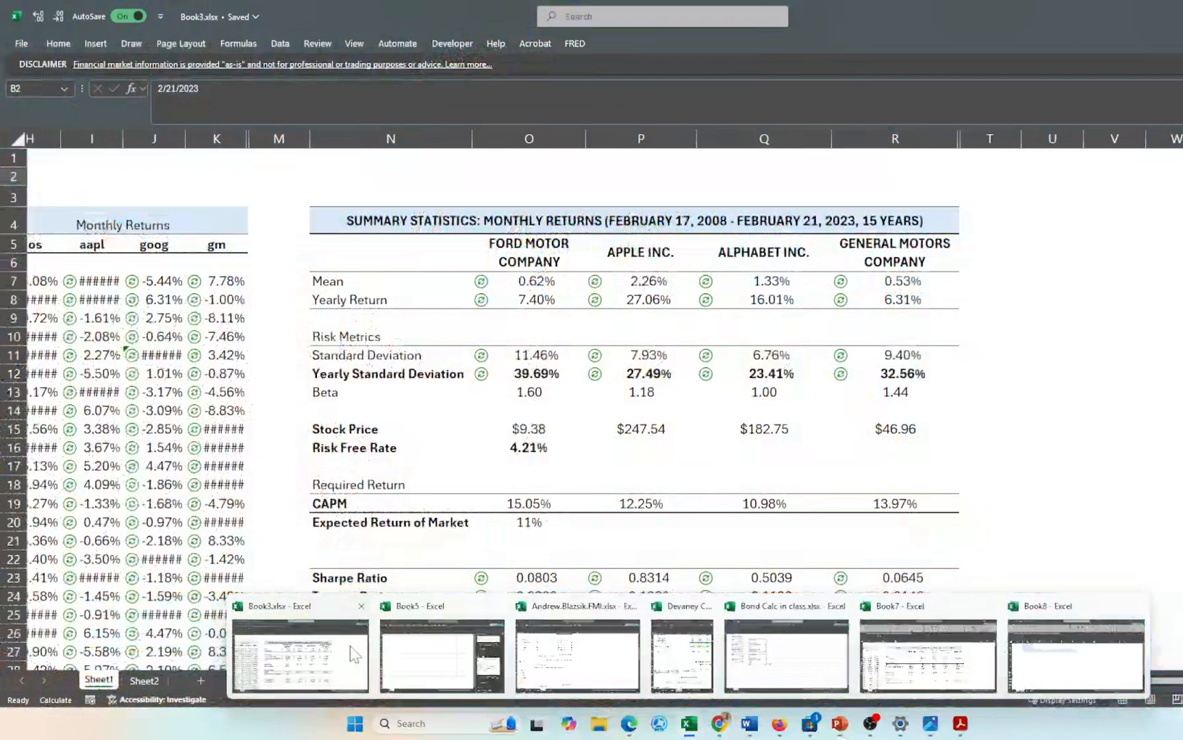
{"action": "left_click", "coordinate": [301, 654]}
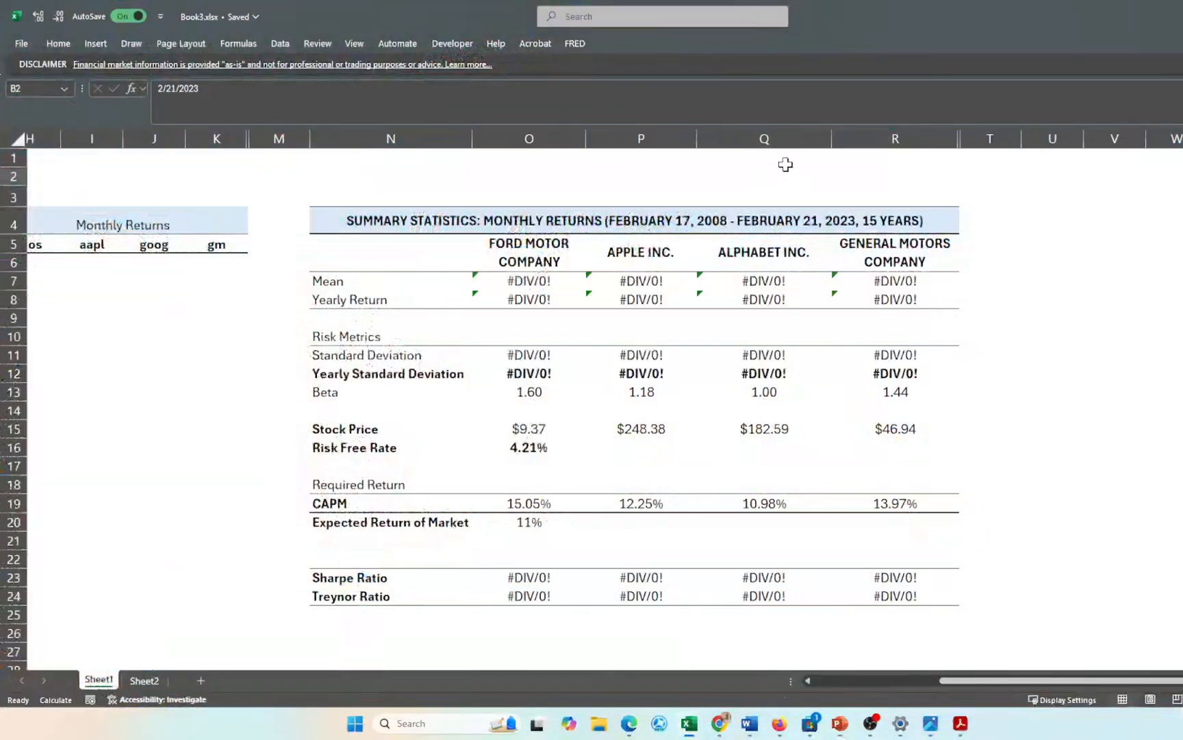
{"action": "left_click_drag", "start_coordinate": [842, 31], "coordinate": [434, 0]}
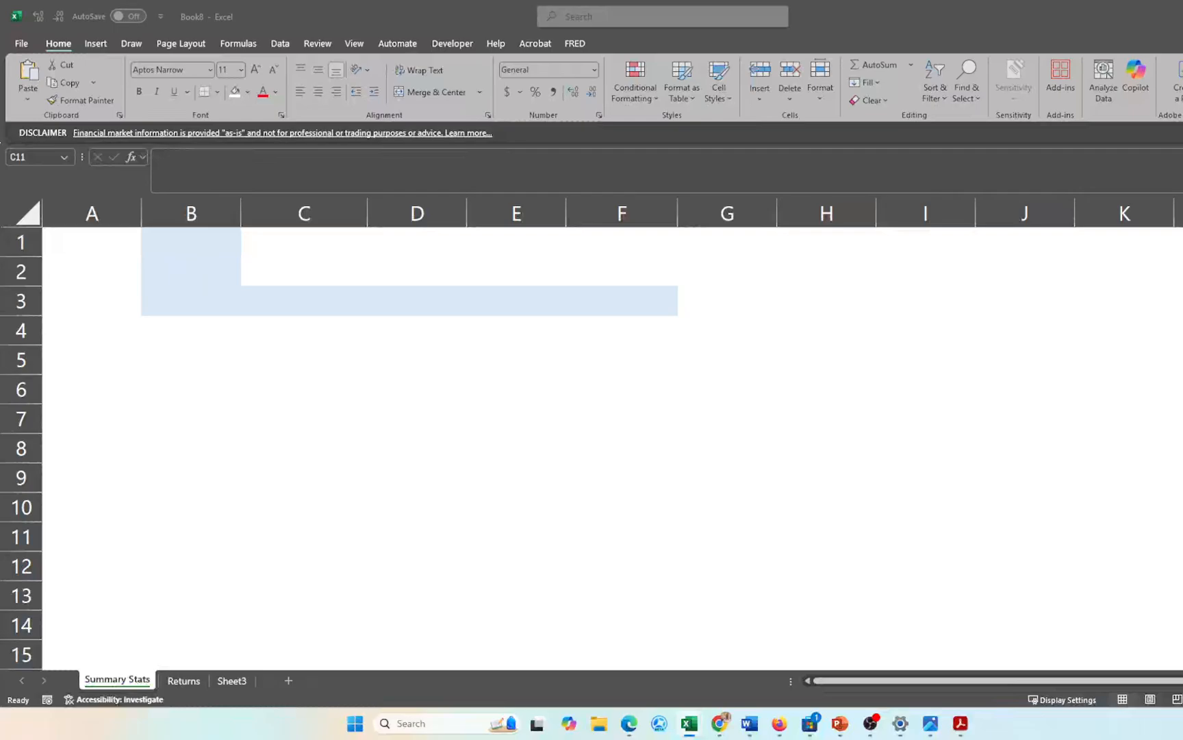
{"action": "left_click", "coordinate": [220, 372]}
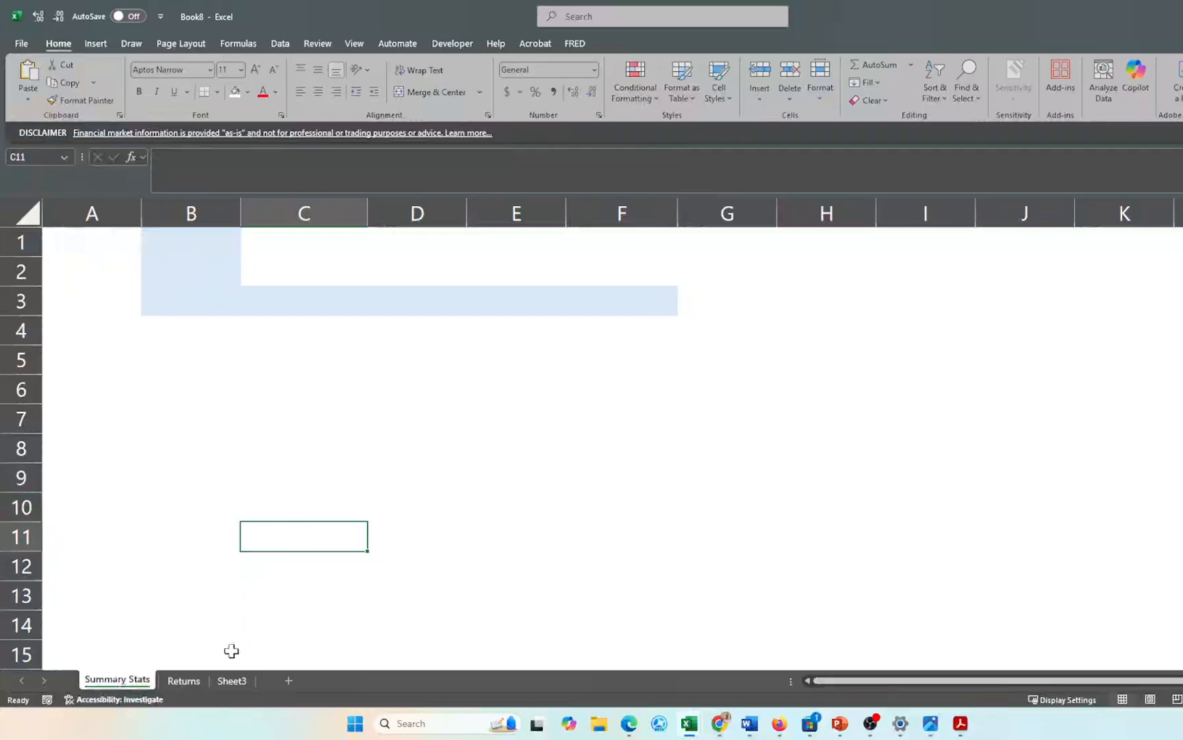
{"action": "left_click", "coordinate": [187, 681]}
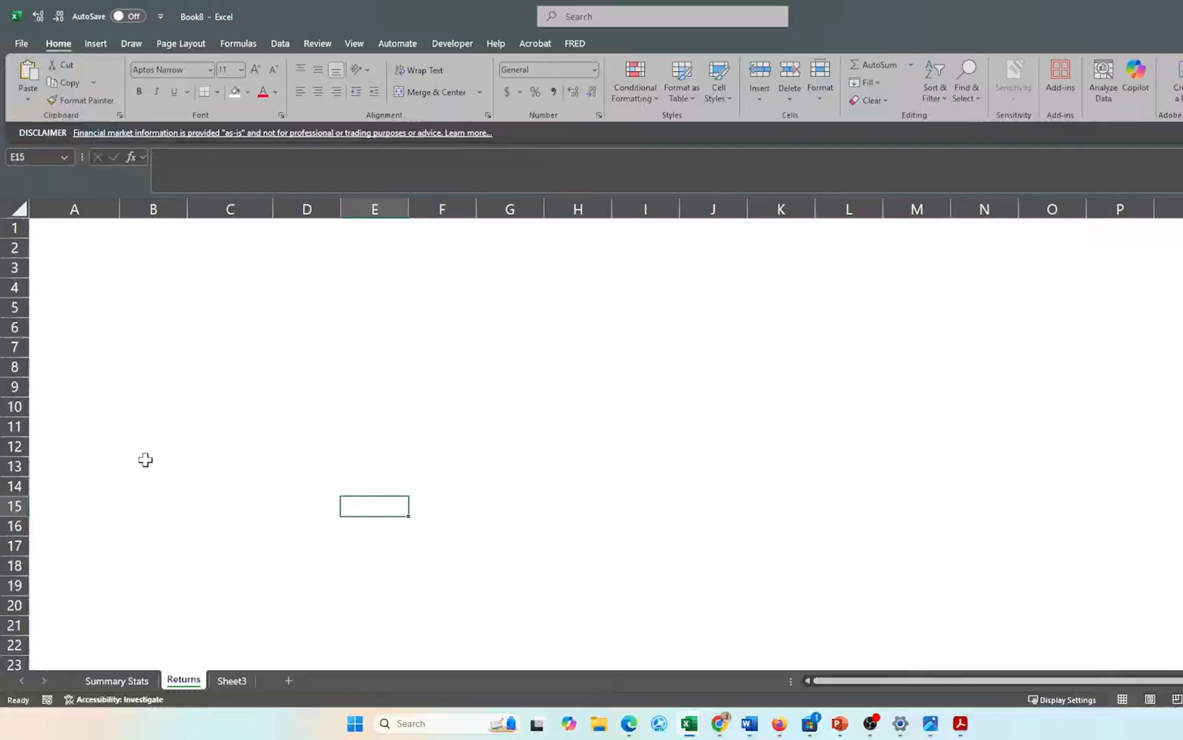
{"action": "left_click", "coordinate": [109, 681]}
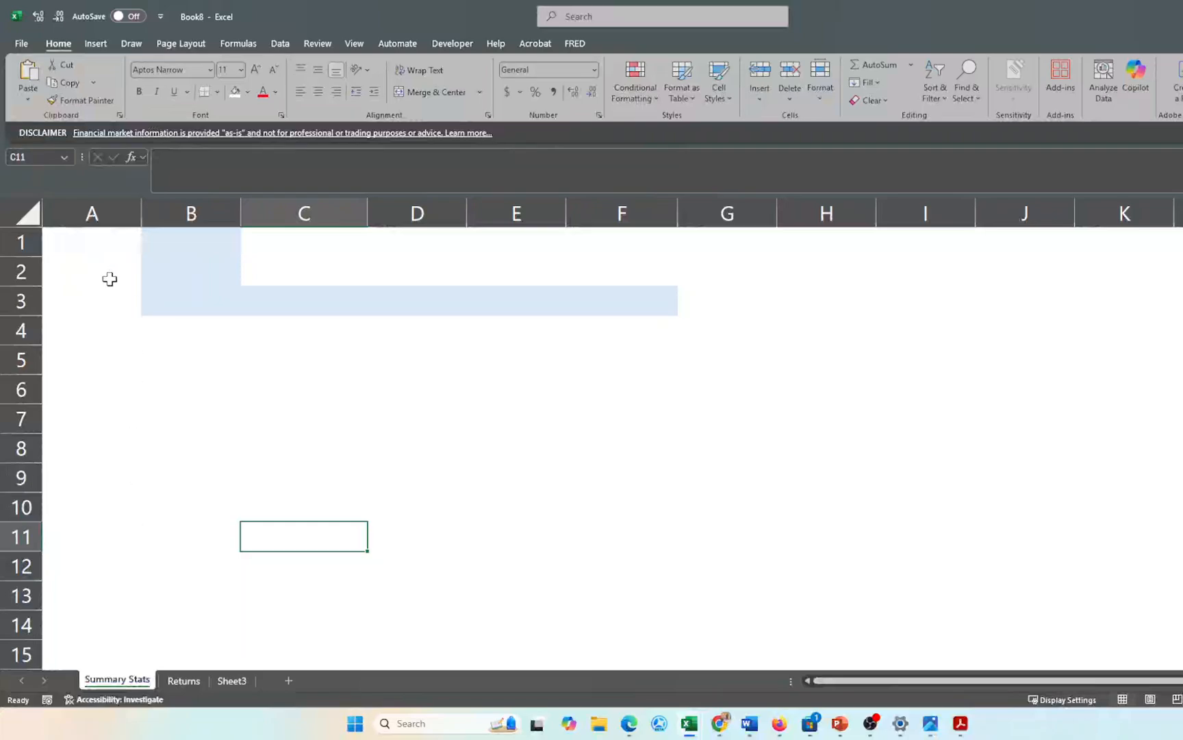
- Enter the labels Start Date, End Date and Stock T in A1:A3
{"action": "left_click", "coordinate": [79, 245]}
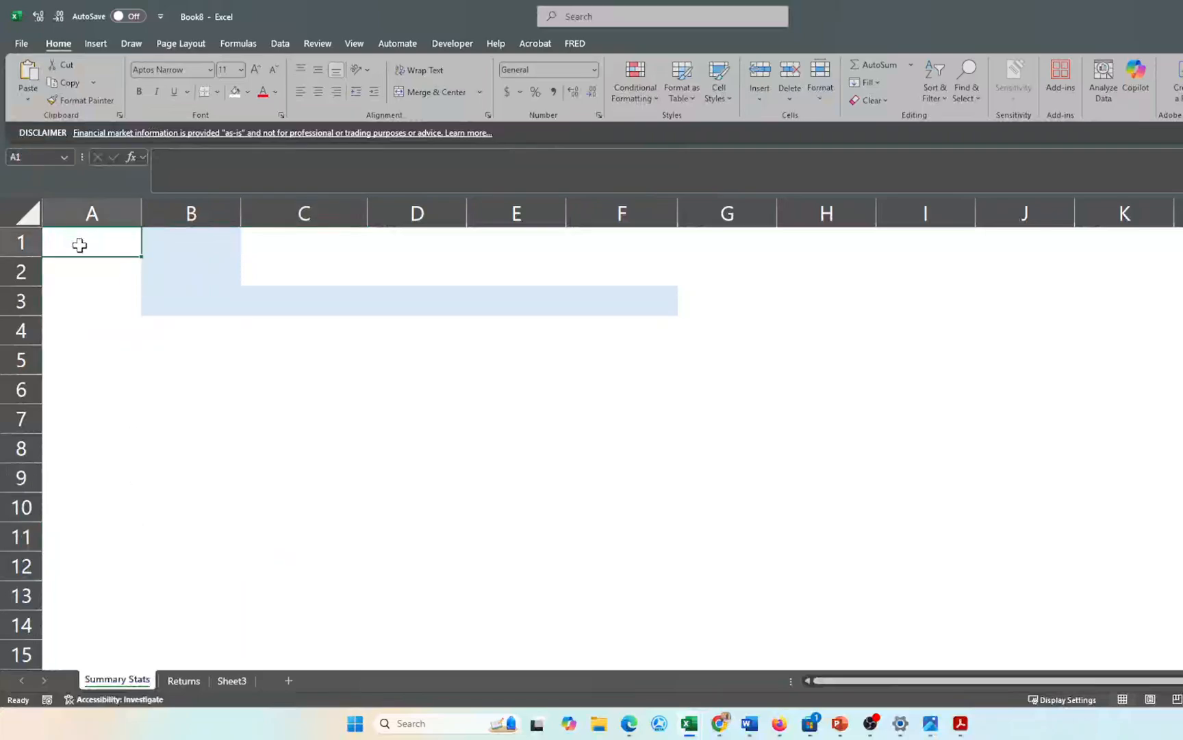
{"action": "type", "text": "St"}
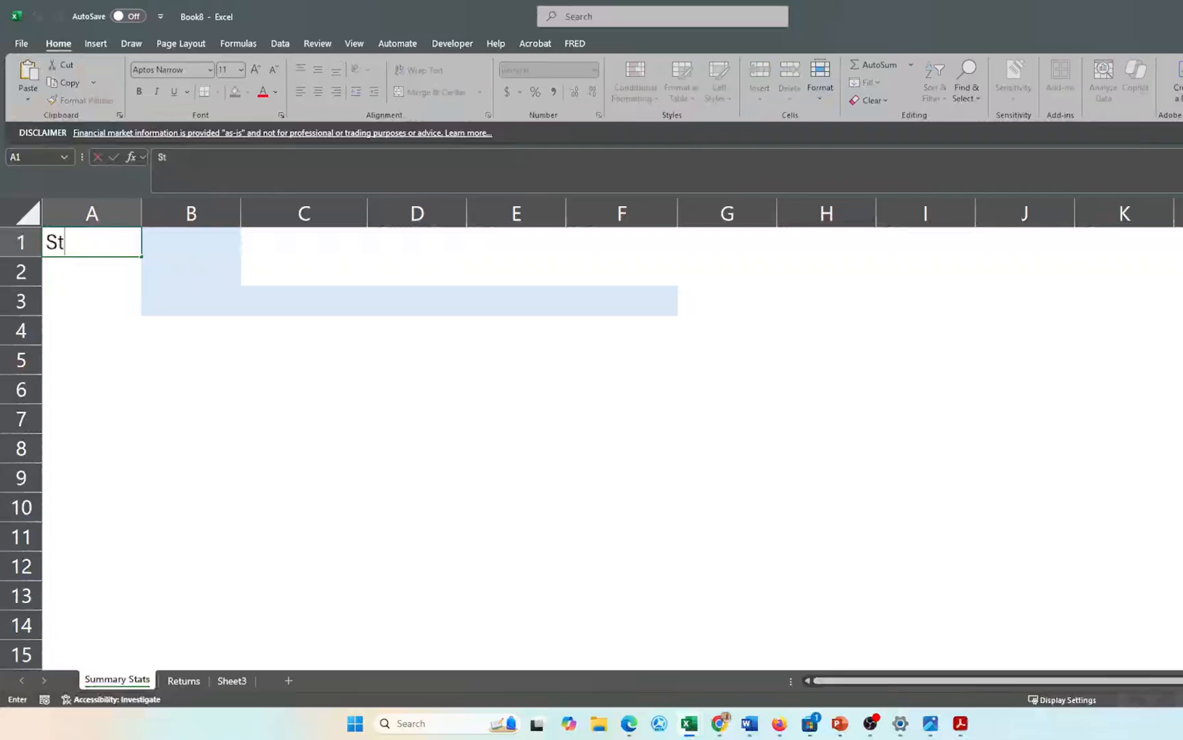
{"action": "type", "text": "art Date"}
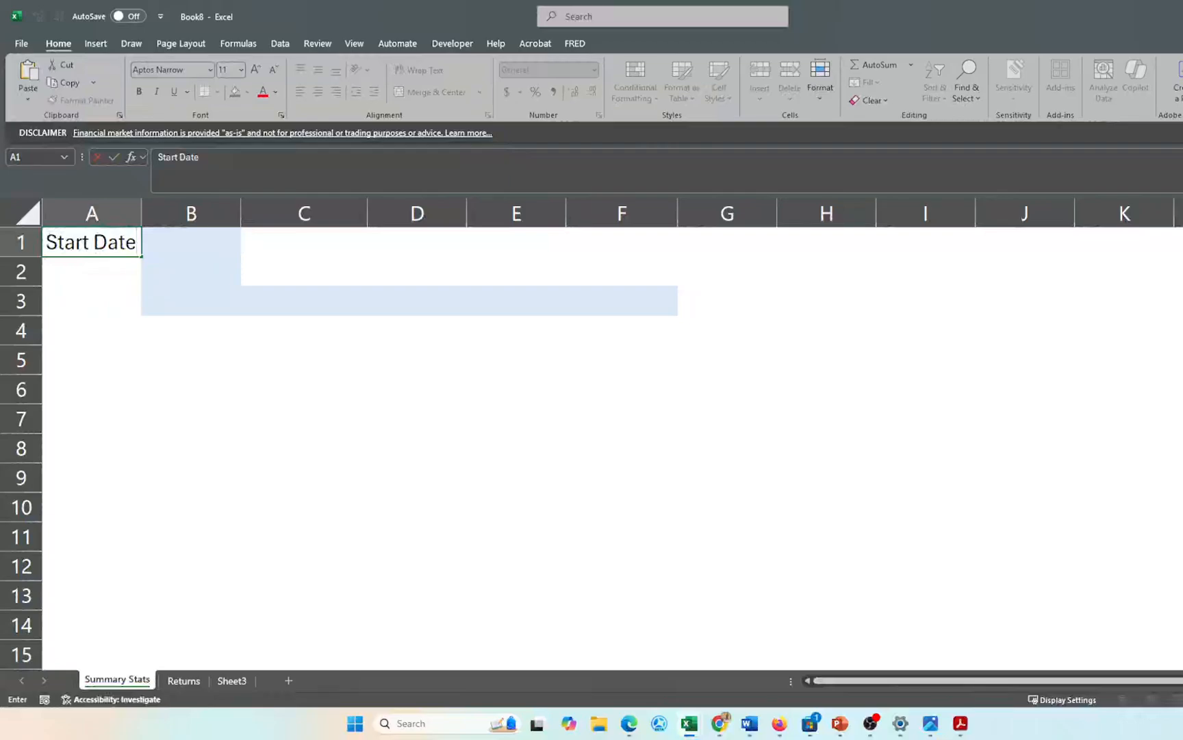
{"action": "key", "text": "Return"}
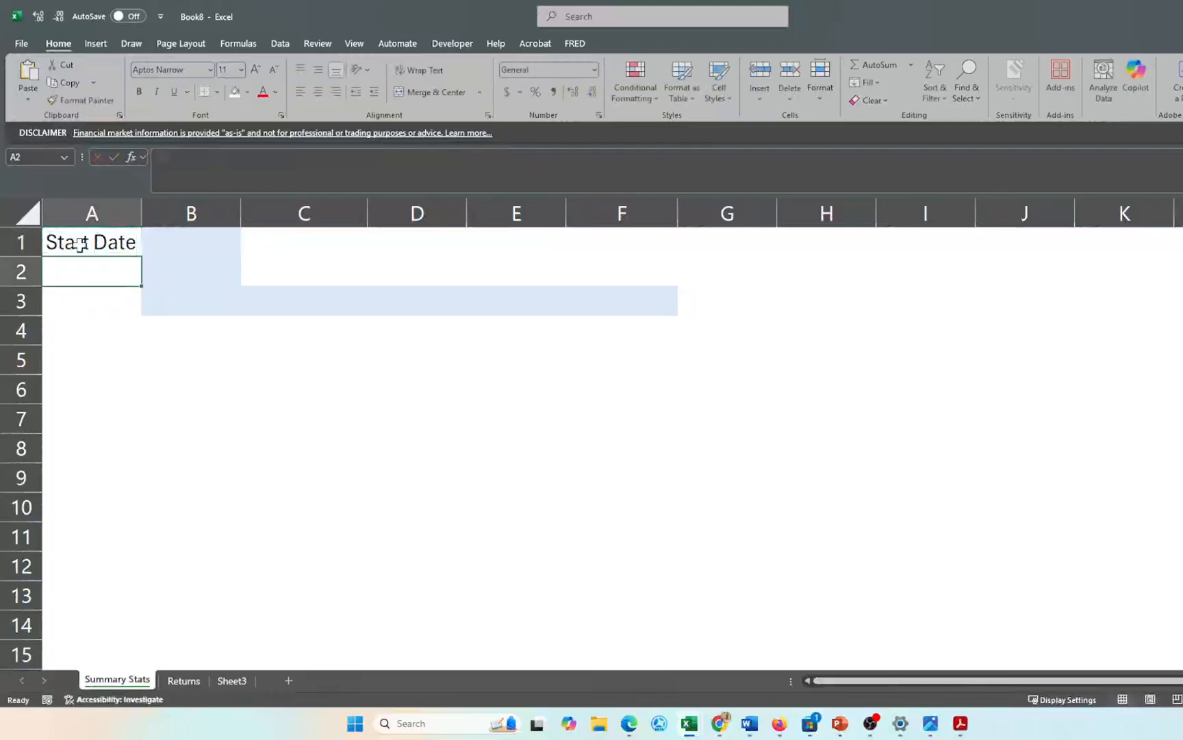
{"action": "type", "text": "End Date"}
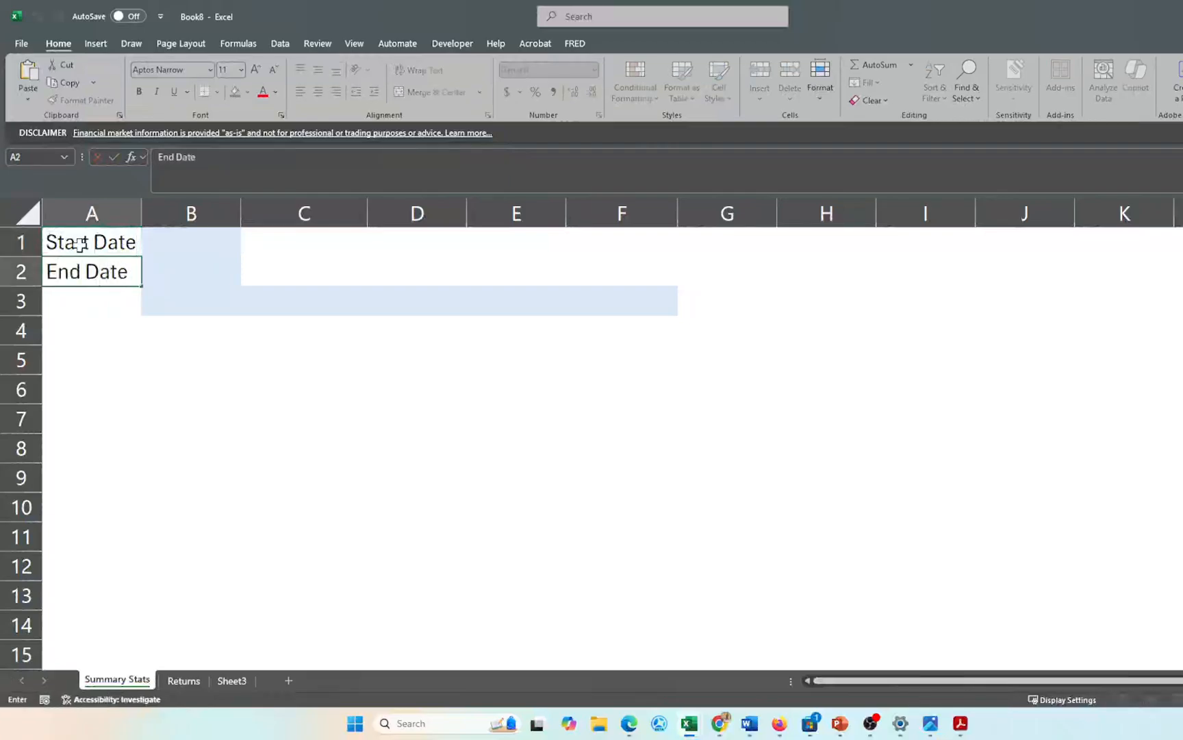
{"action": "key", "text": "Return"}
{"action": "type", "text": "Stock"}
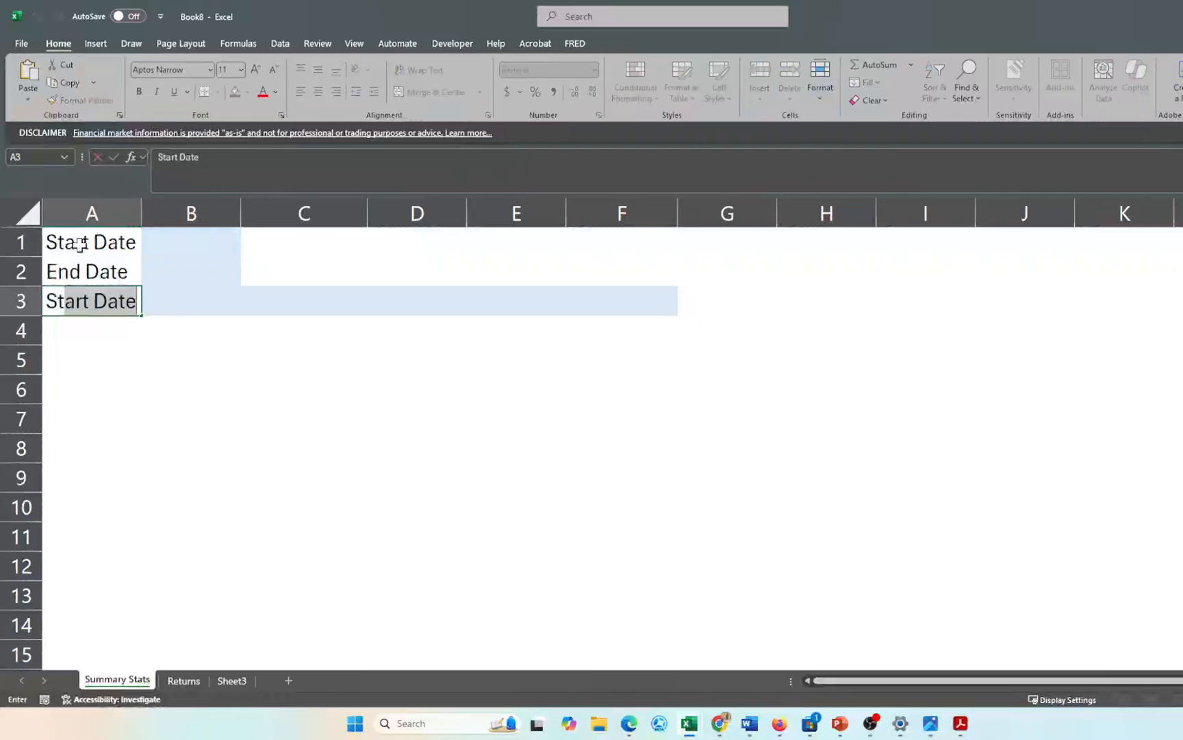
{"action": "type", "text": " T"}
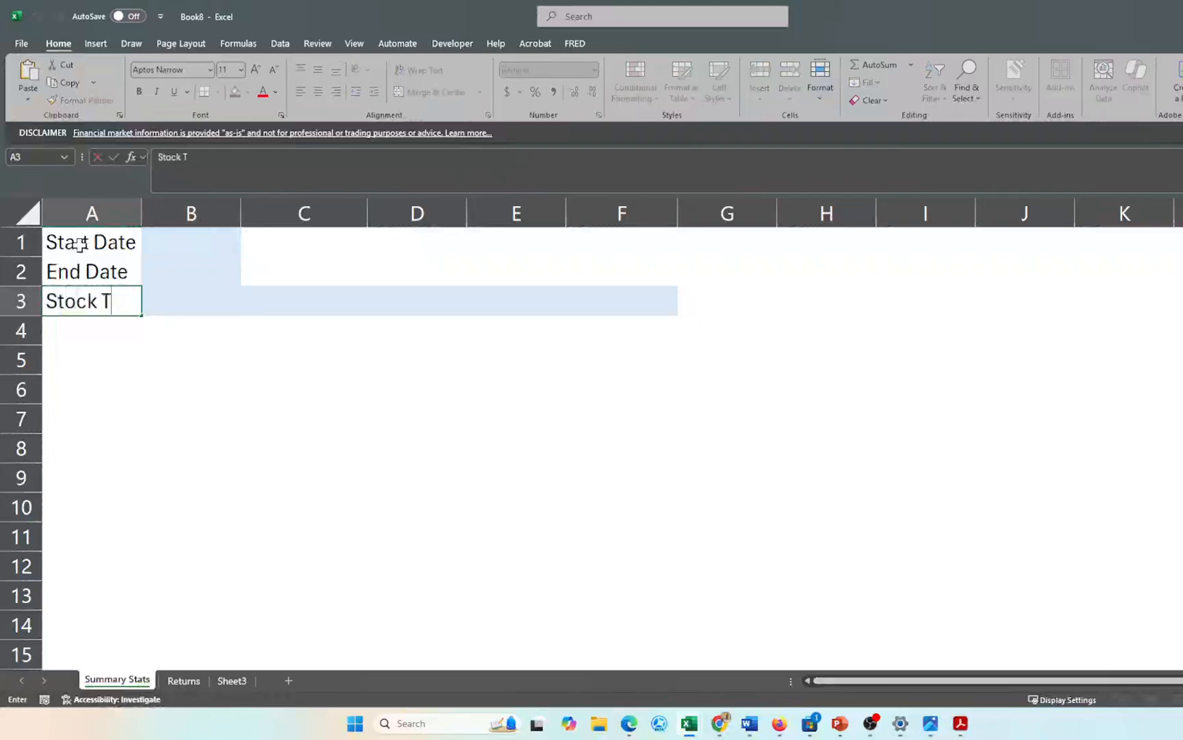
{"action": "key", "text": "Return"}
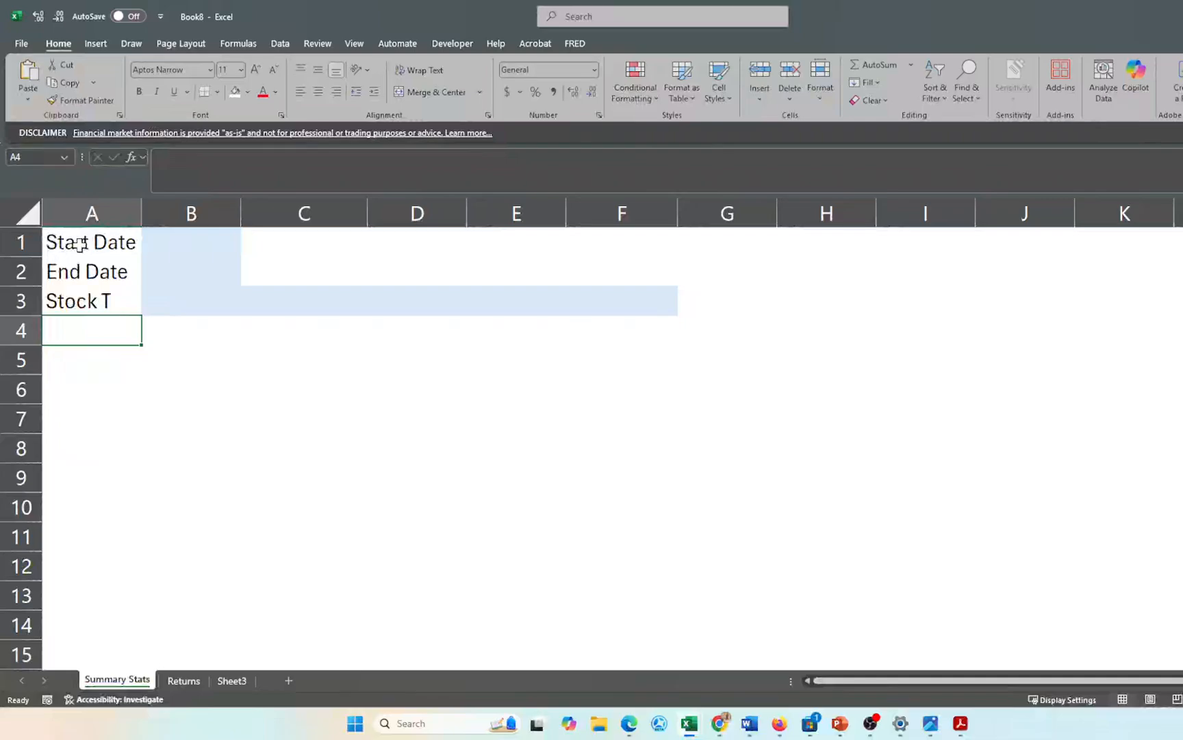
- Add a Frequency label in C1 with the value 2 in D1
{"action": "key", "text": "Up"}
{"action": "key", "text": "Up"}
{"action": "key", "text": "Up"}
{"action": "key", "text": "Right"}
{"action": "key", "text": "Right"}
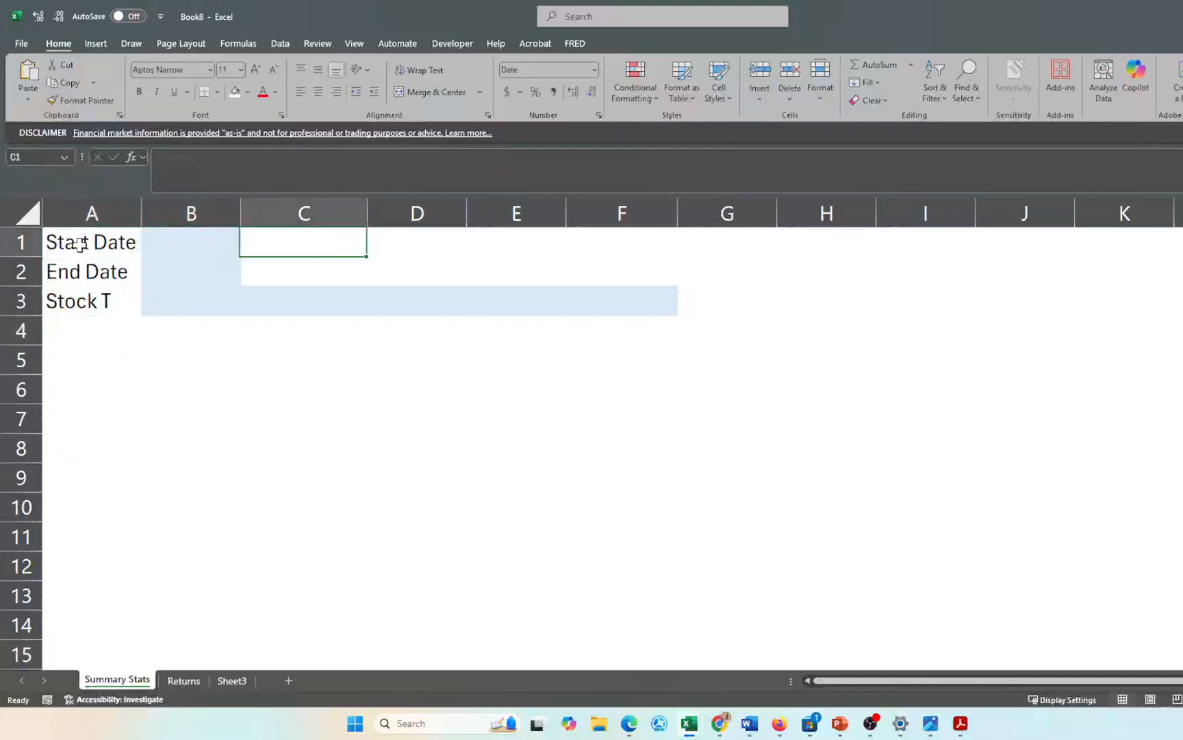
{"action": "type", "text": "Fre"}
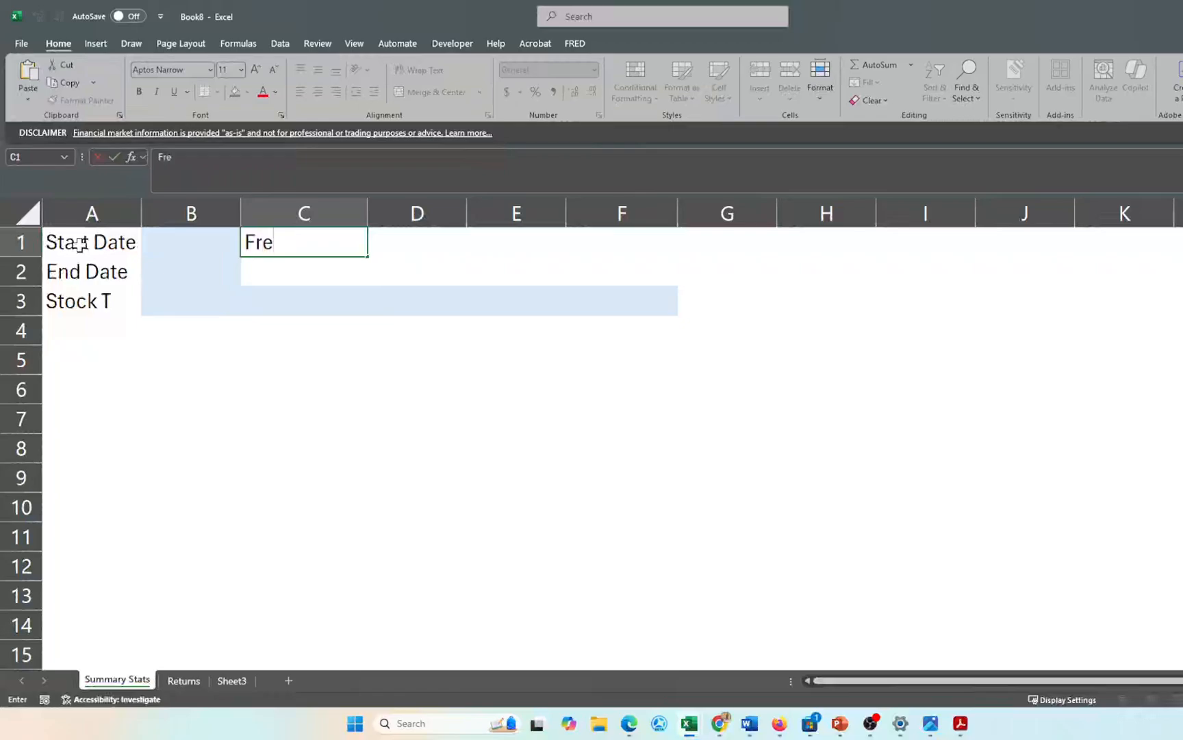
{"action": "type", "text": "quency"}
{"action": "key", "text": "Tab"}
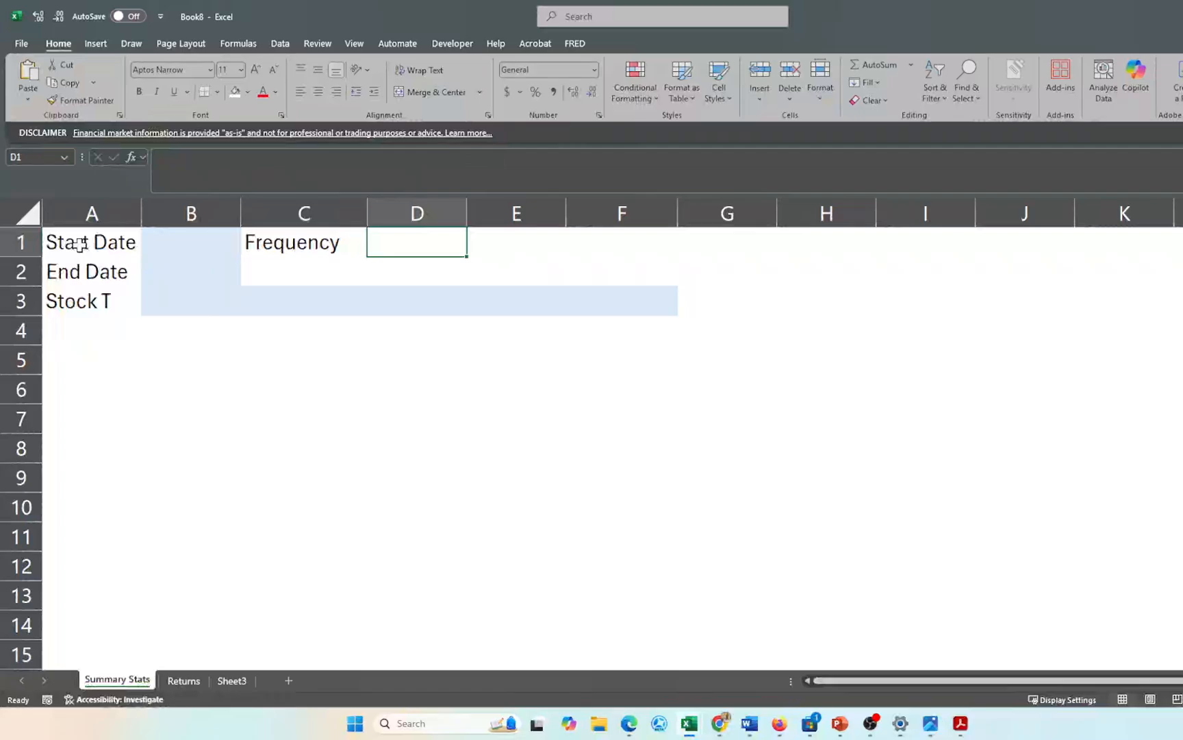
{"action": "type", "text": "0"}
{"action": "key", "text": "Return"}
{"action": "key", "text": "Up"}
{"action": "type", "text": "1"}
{"action": "key", "text": "Return"}
{"action": "key", "text": "Up"}
{"action": "type", "text": "2"}
{"action": "key", "text": "Return"}
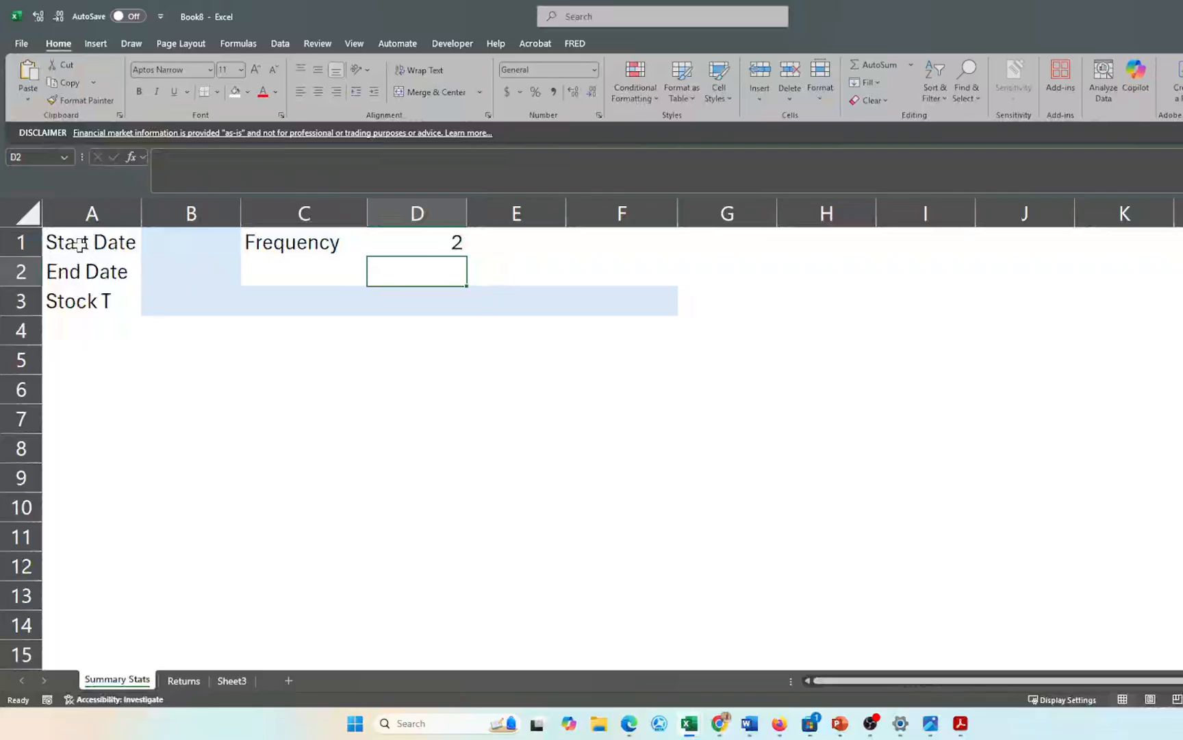
- Type the tickers mos, gm, hd, tsla and good into cells B3 through F3
{"action": "key", "text": "Left"}
{"action": "key", "text": "Left"}
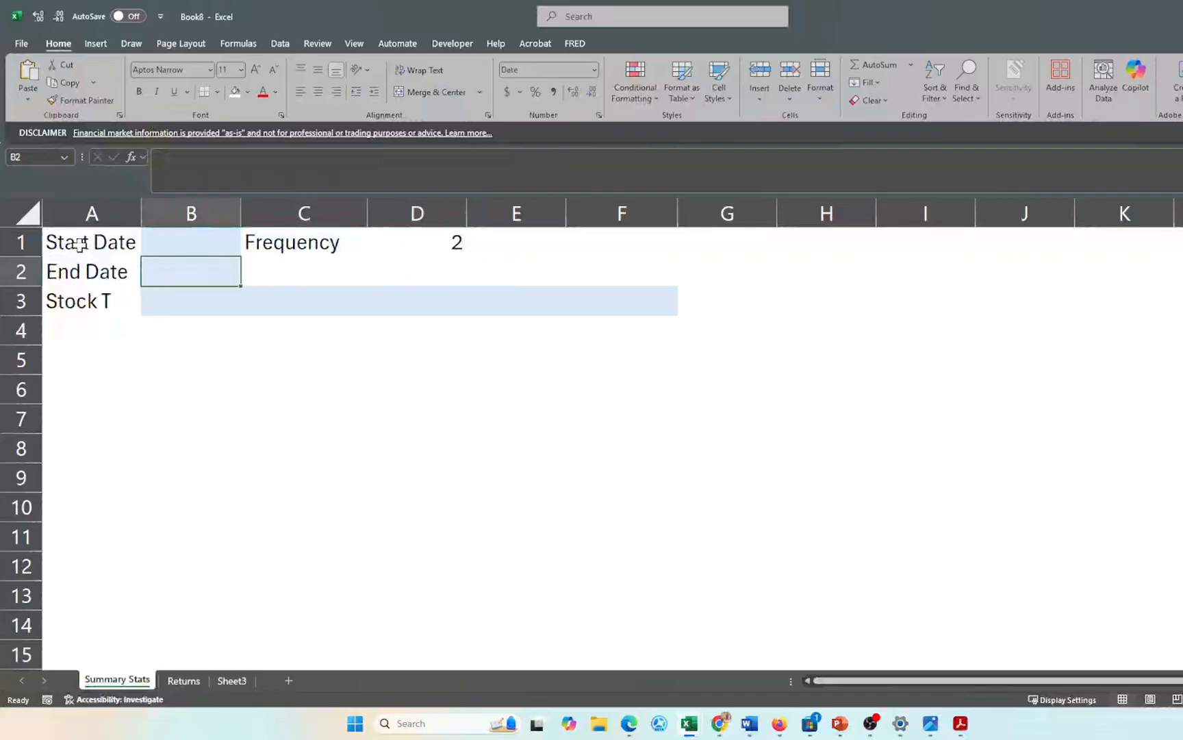
{"action": "key", "text": "Down"}
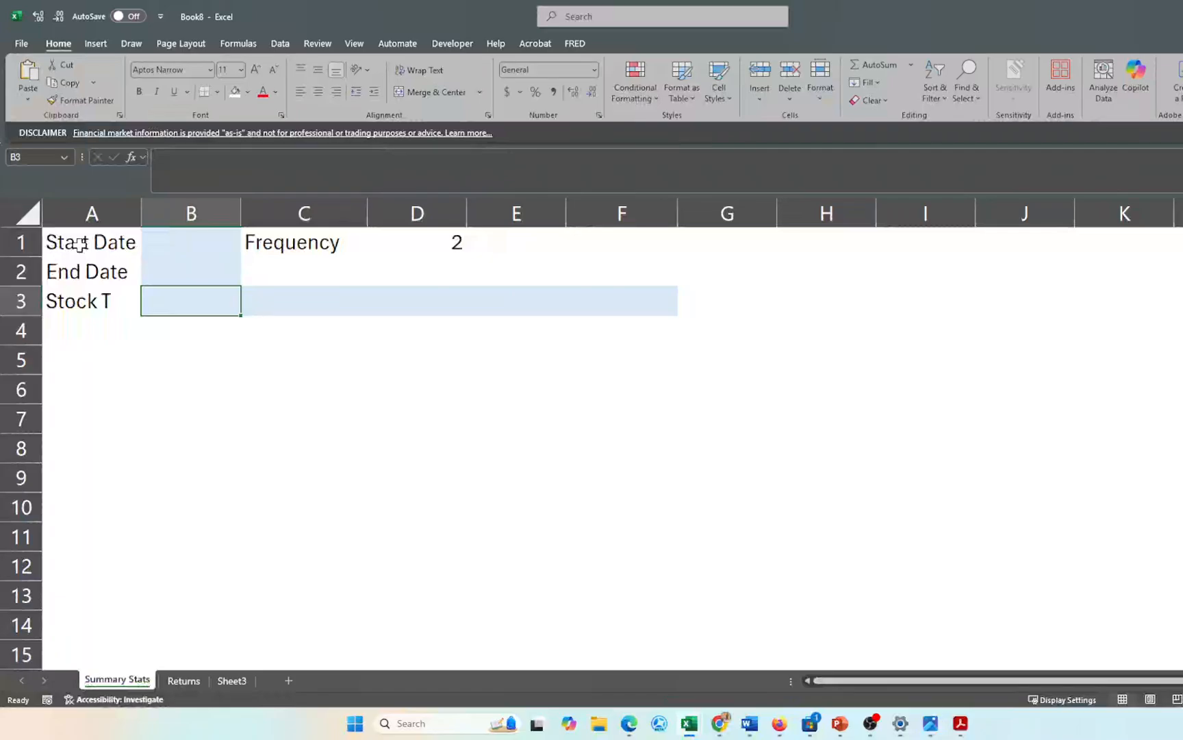
{"action": "type", "text": "mos"}
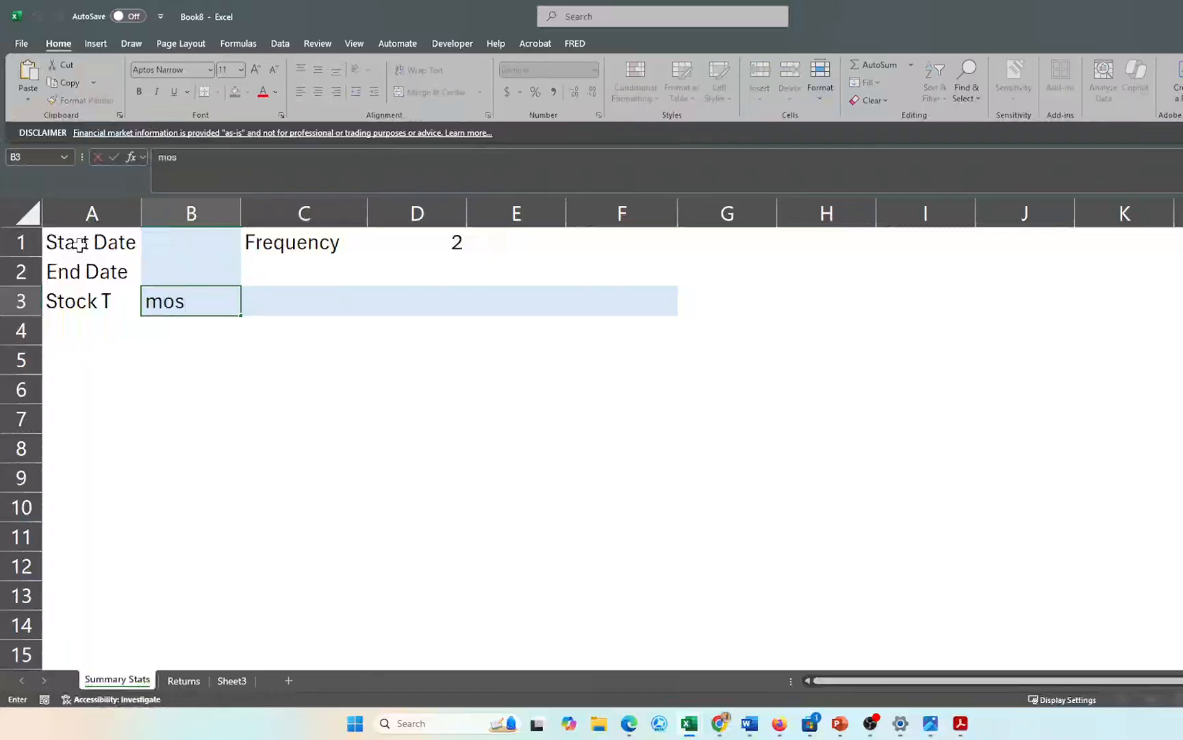
{"action": "key", "text": "Tab"}
{"action": "type", "text": "gm"}
{"action": "key", "text": "Tab"}
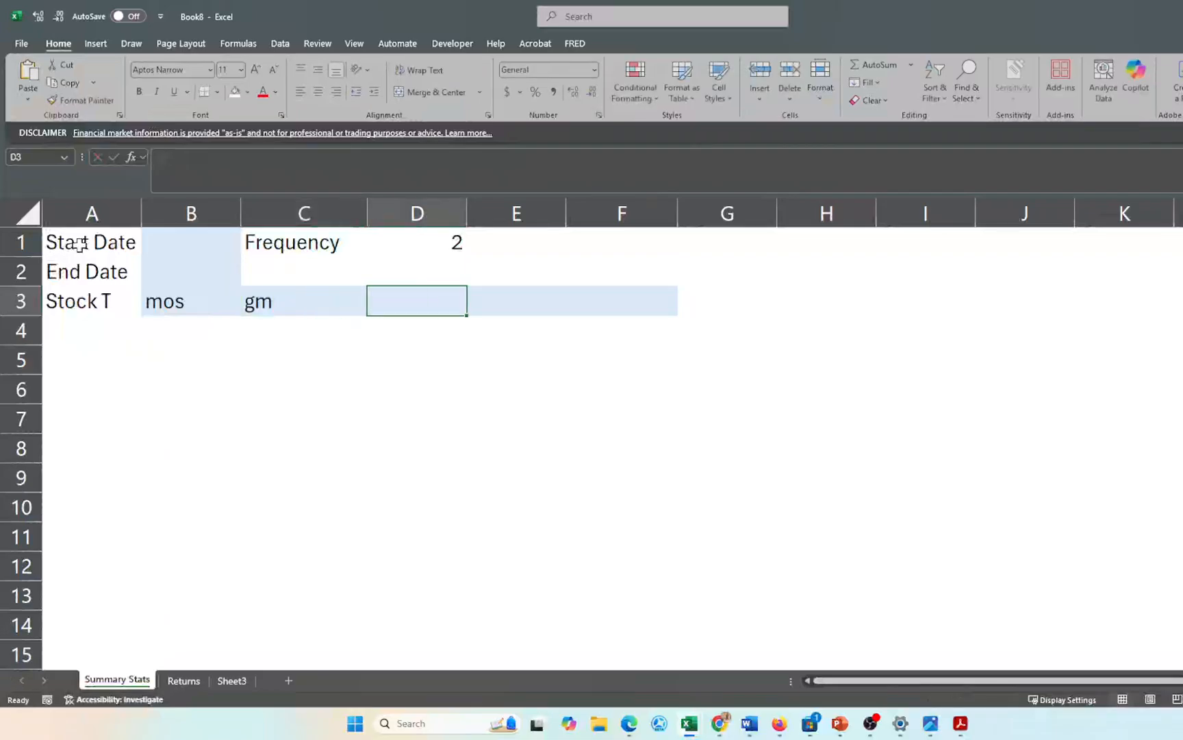
{"action": "type", "text": "hd"}
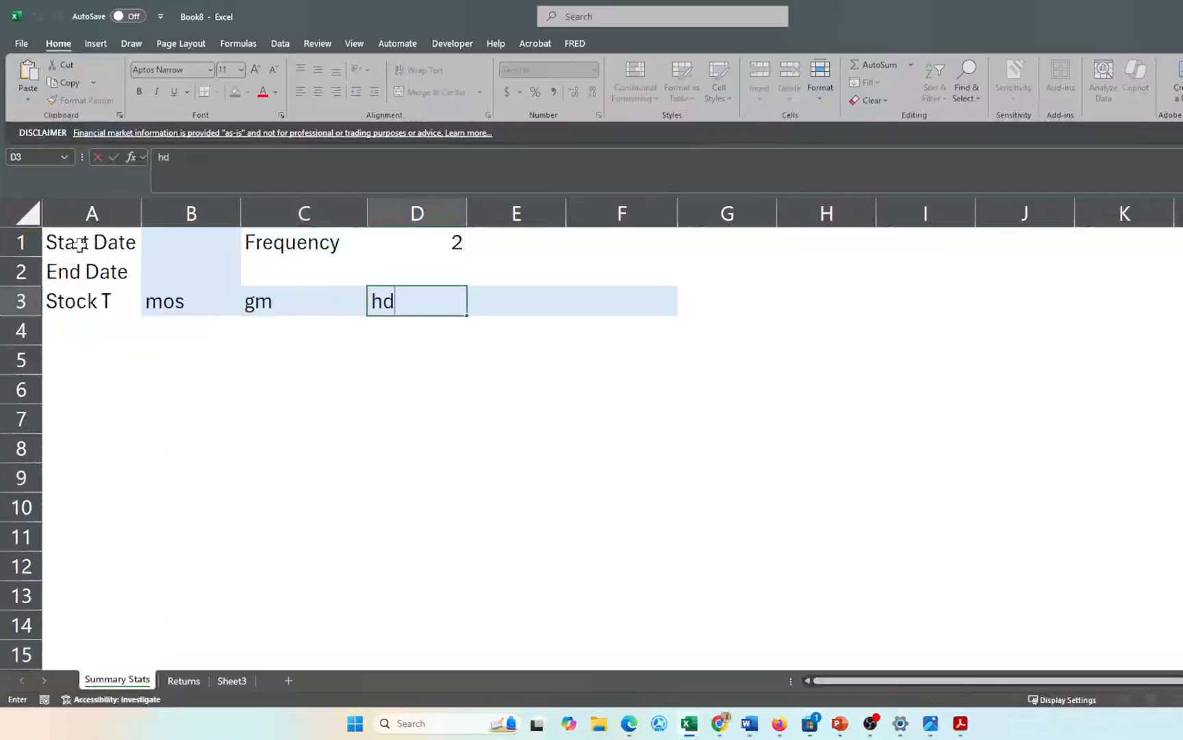
{"action": "key", "text": "Tab"}
{"action": "type", "text": "st"}
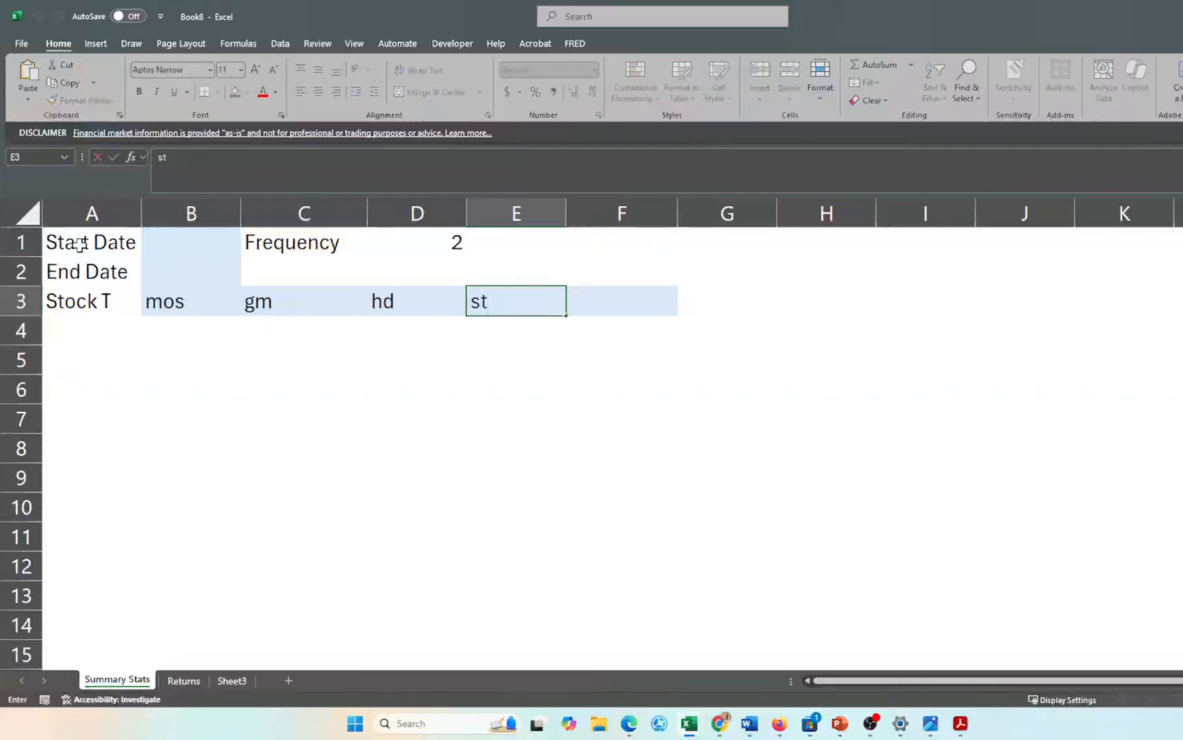
{"action": "key", "text": "BackSpace"}
{"action": "key", "text": "BackSpace"}
{"action": "type", "text": "tsla"}
{"action": "key", "text": "Tab"}
{"action": "type", "text": "good"}
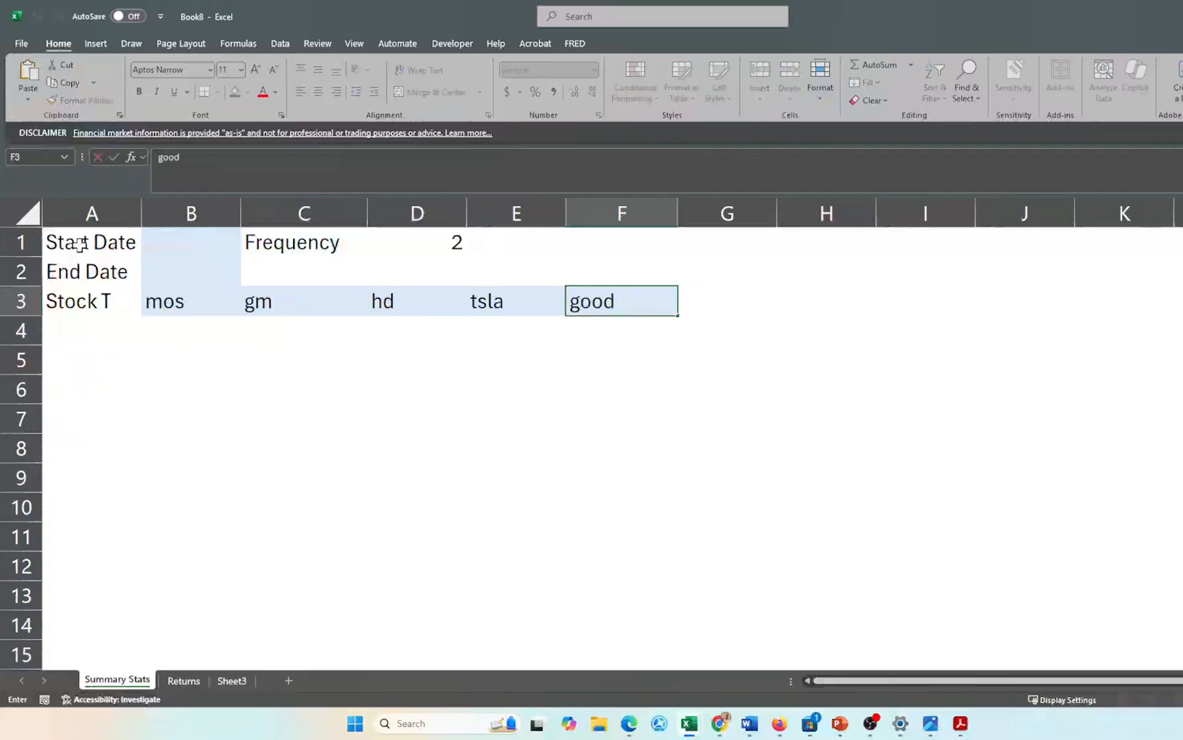
{"action": "key", "text": "Return"}
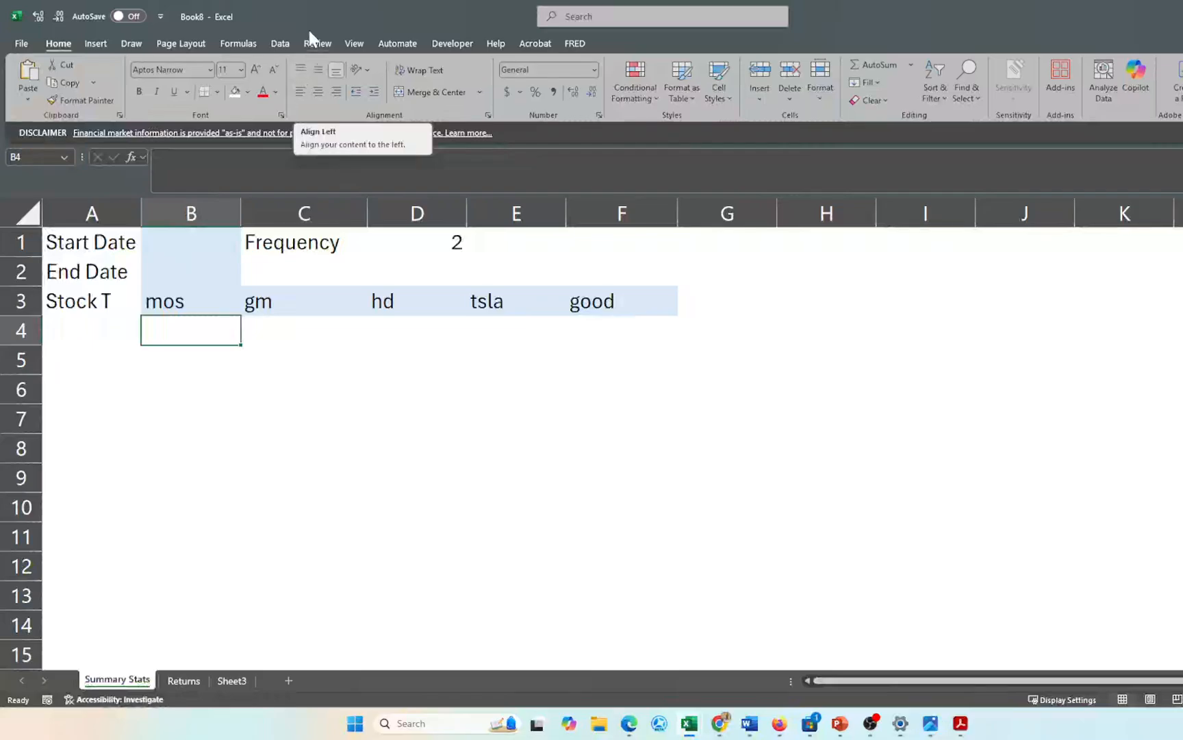
- Convert the tickers in B3:F3 to the Stocks data type
{"action": "left_click", "coordinate": [185, 305]}
{"action": "left_click_drag", "start_coordinate": [185, 304], "coordinate": [586, 304]}
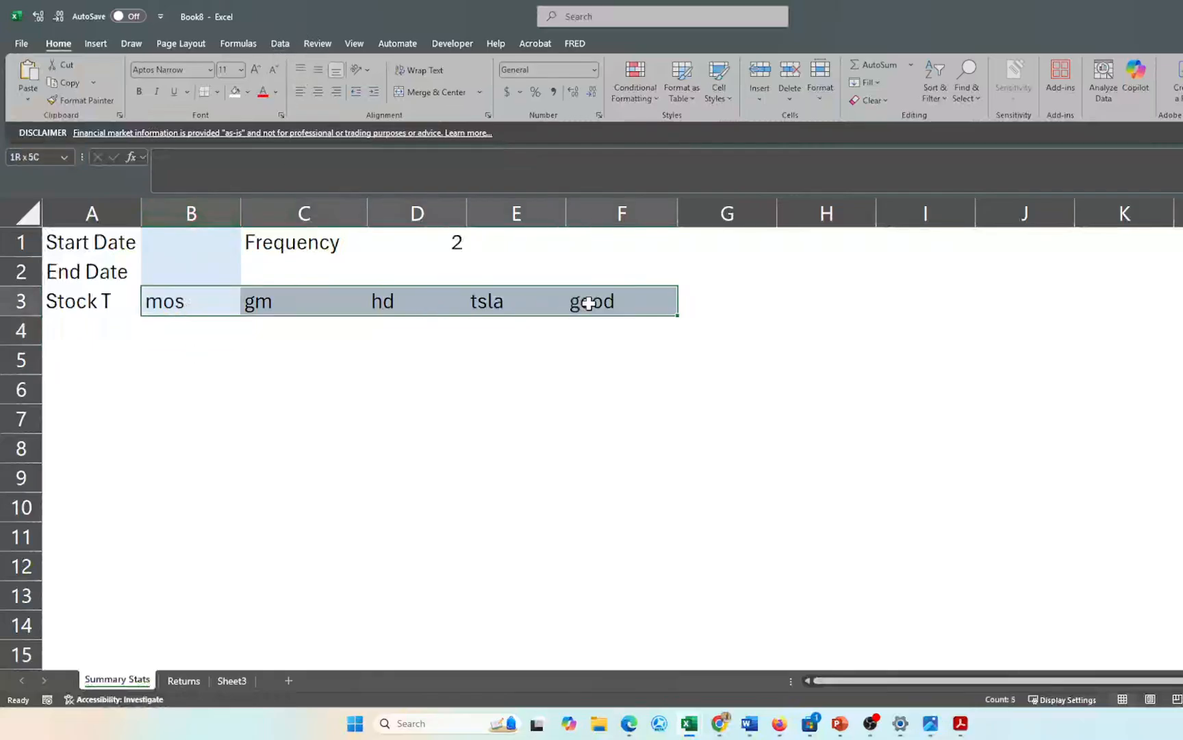
{"action": "left_click", "coordinate": [282, 42]}
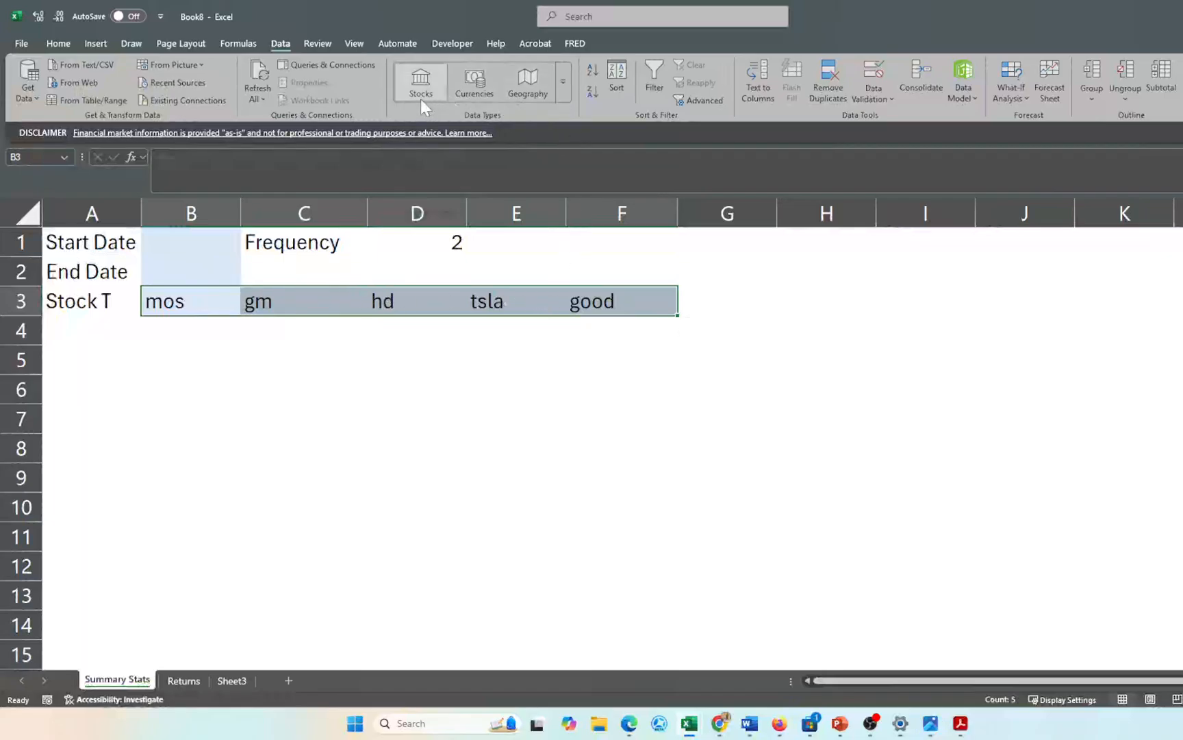
{"action": "left_click", "coordinate": [423, 76]}
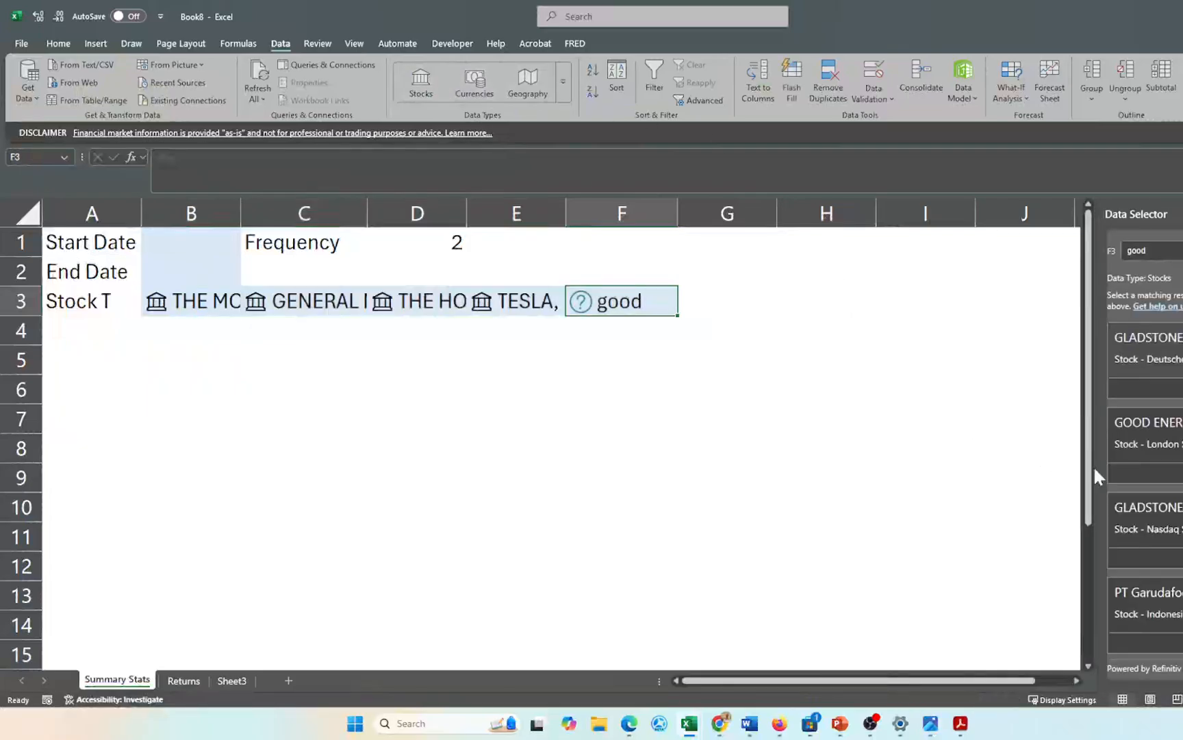
{"action": "scroll", "coordinate": [1174, 544], "scroll_direction": "down", "scroll_amount": 1}
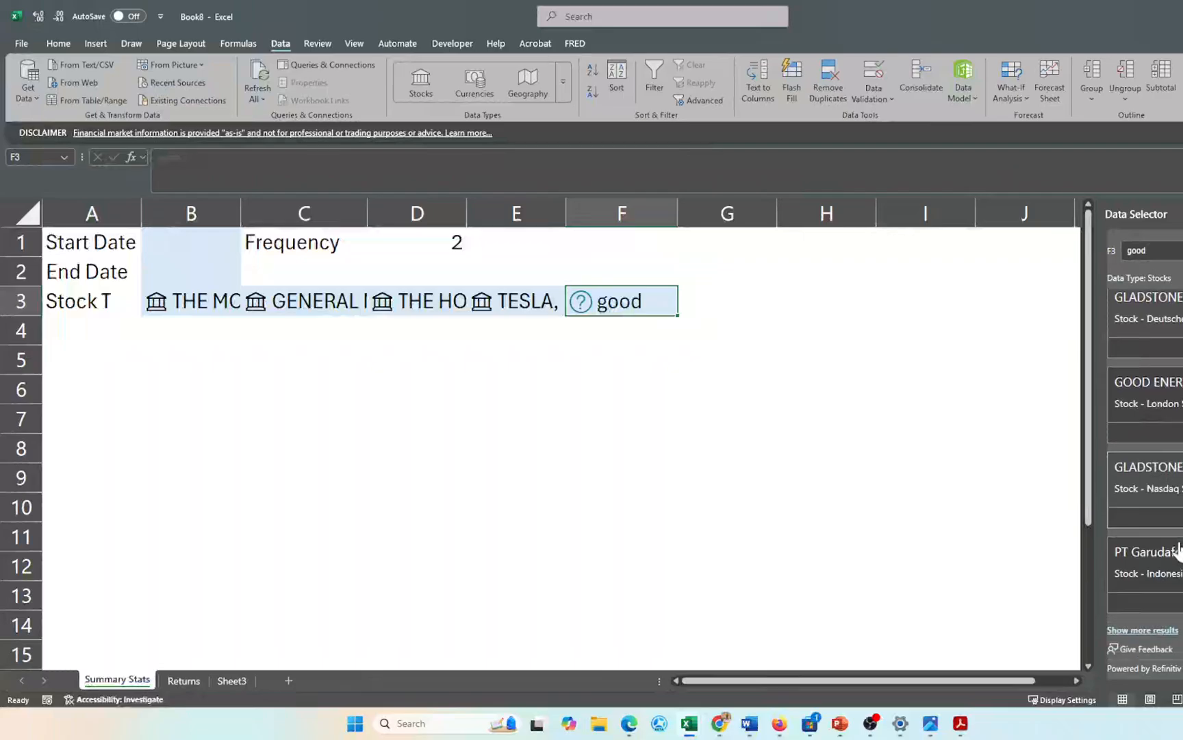
{"action": "scroll", "coordinate": [1178, 549], "scroll_direction": "up", "scroll_amount": 1}
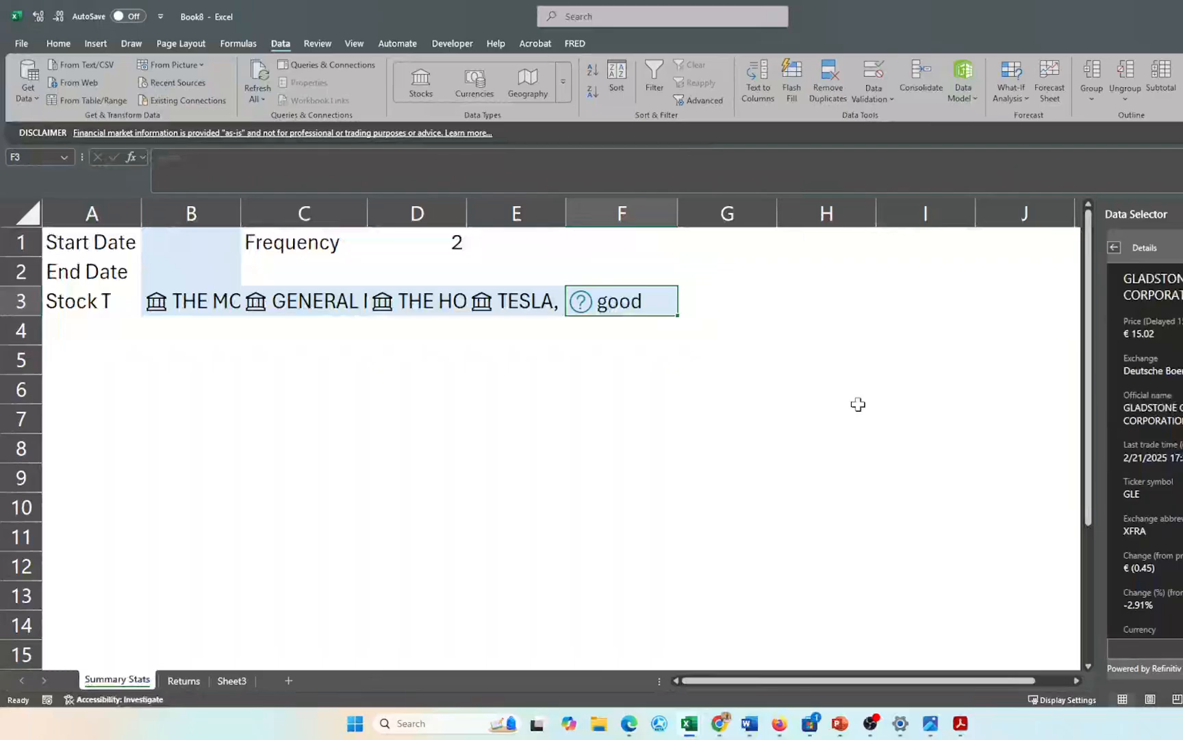
- Fix the unresolved F3 entry by retyping goog so it resolves to Alphabet (XNAS:GOOG)
{"action": "left_click", "coordinate": [630, 352]}
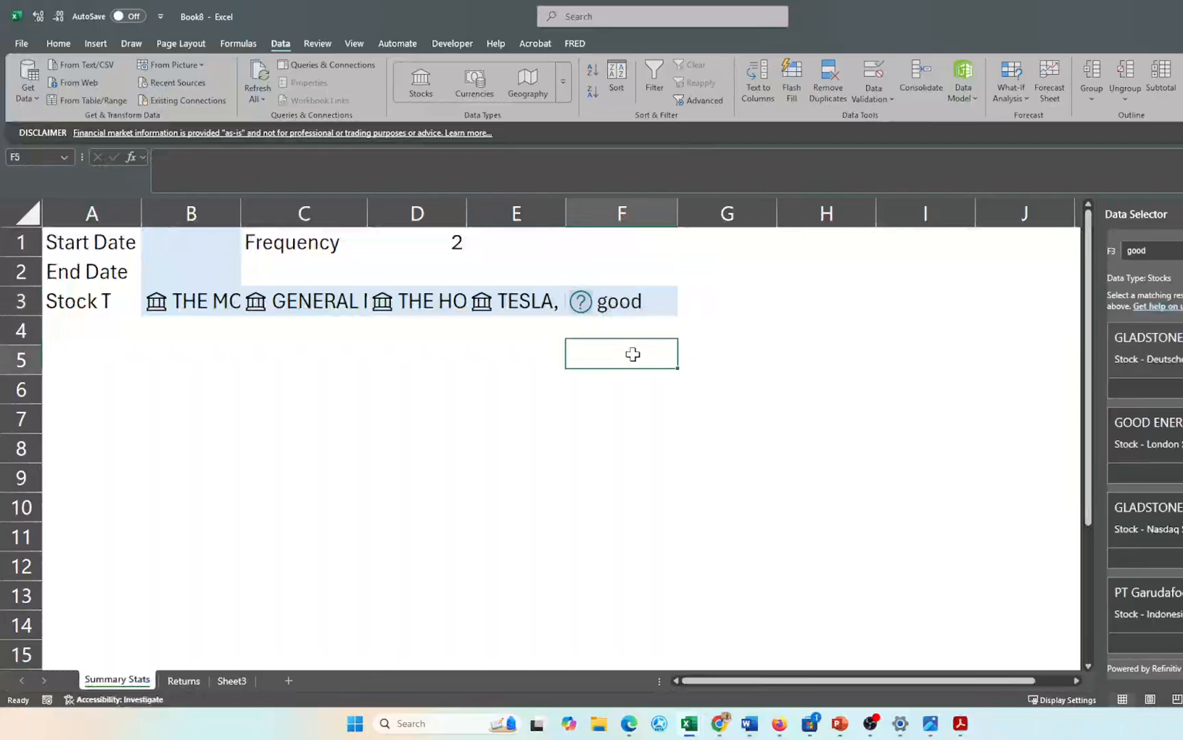
{"action": "left_click", "coordinate": [621, 308]}
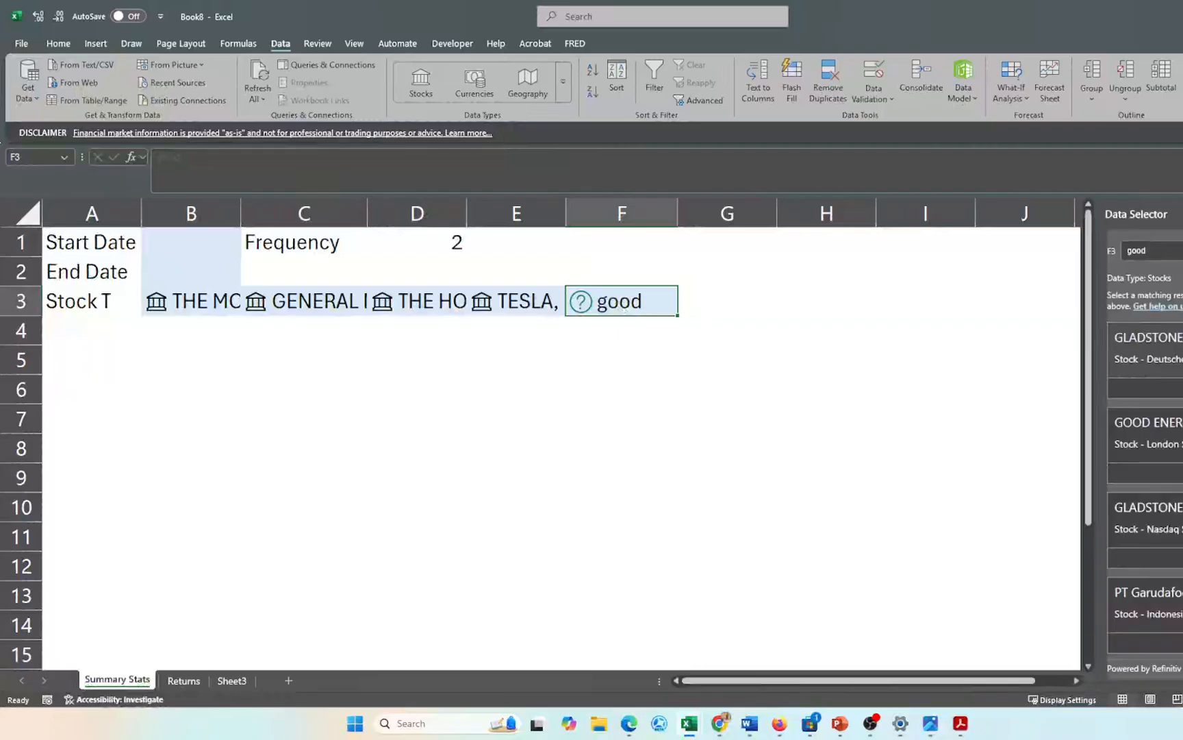
{"action": "left_click", "coordinate": [784, 301]}
{"action": "left_click", "coordinate": [645, 304]}
{"action": "left_click", "coordinate": [1145, 387]}
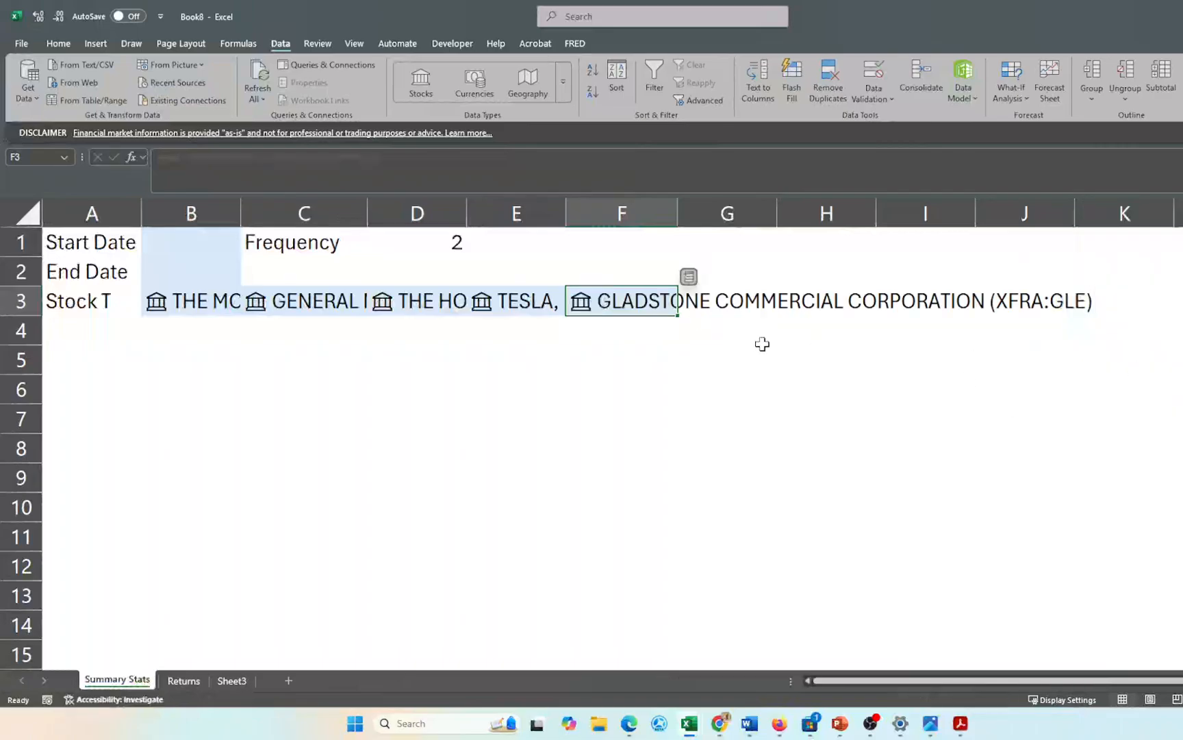
{"action": "type", "text": "g"}
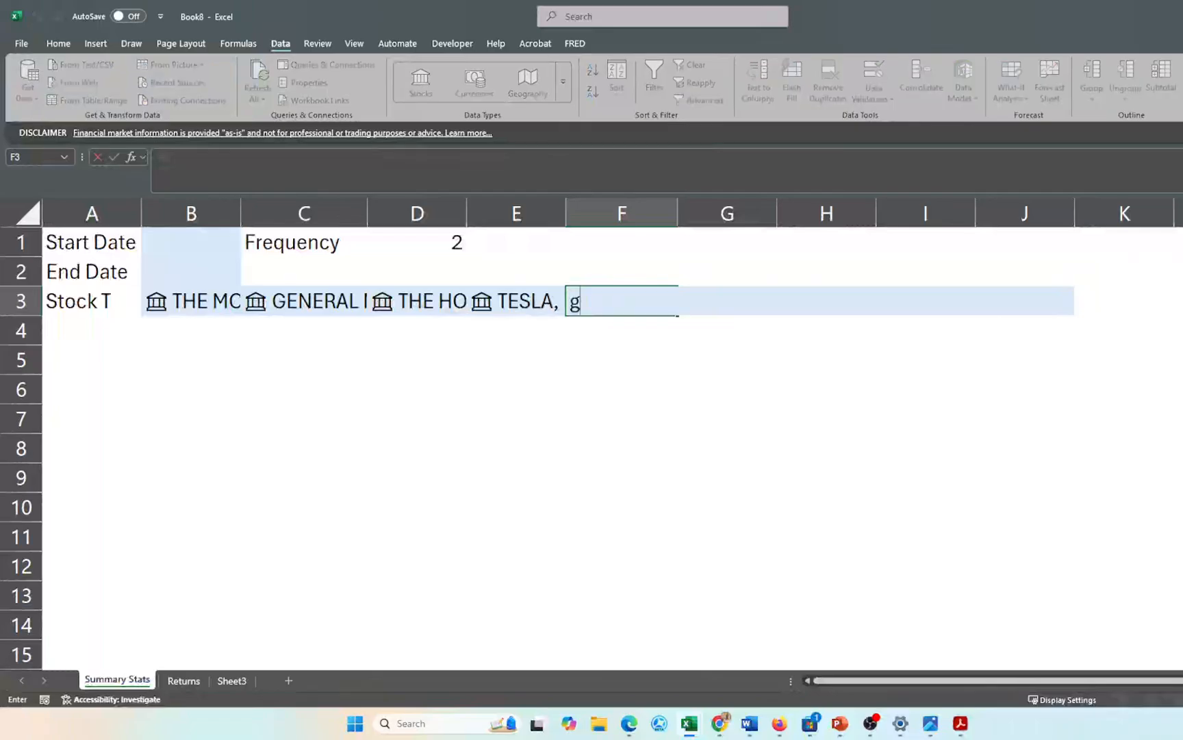
{"action": "type", "text": "oog"}
{"action": "key", "text": "Return"}
{"action": "left_click", "coordinate": [619, 446]}
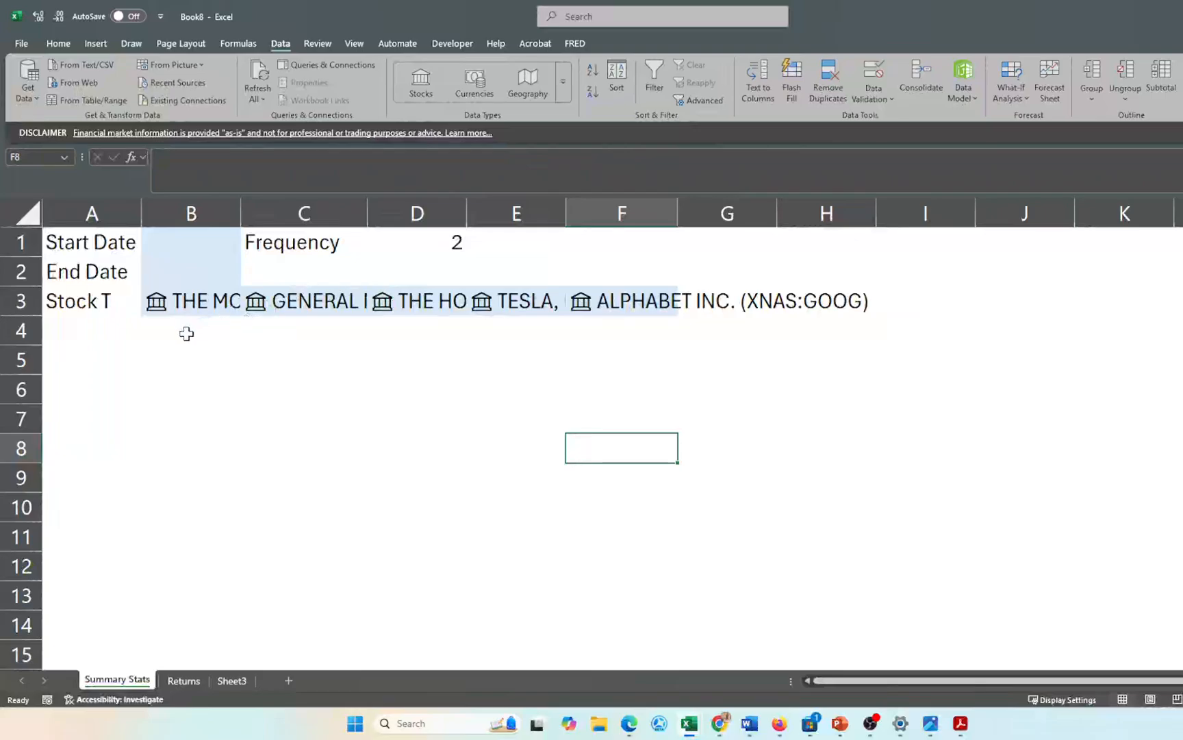
{"action": "left_click", "coordinate": [192, 302]}
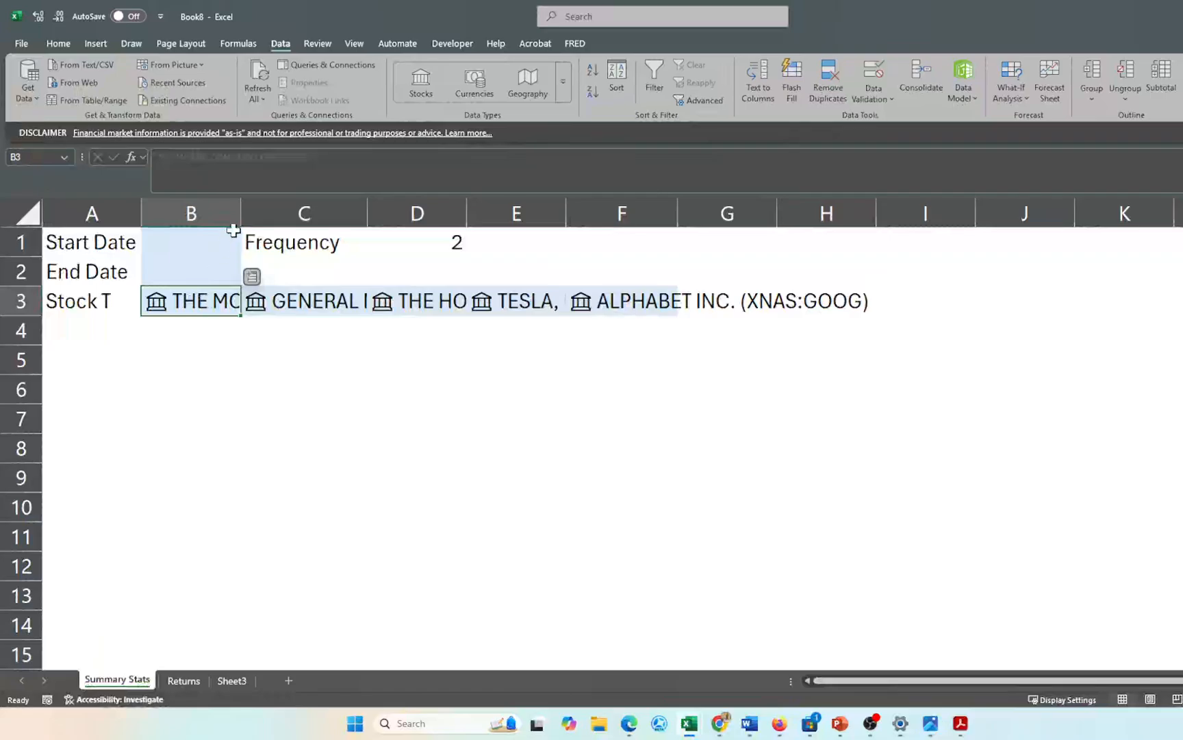
- Widen column B to show the company names
{"action": "left_click_drag", "start_coordinate": [240, 220], "coordinate": [431, 226]}
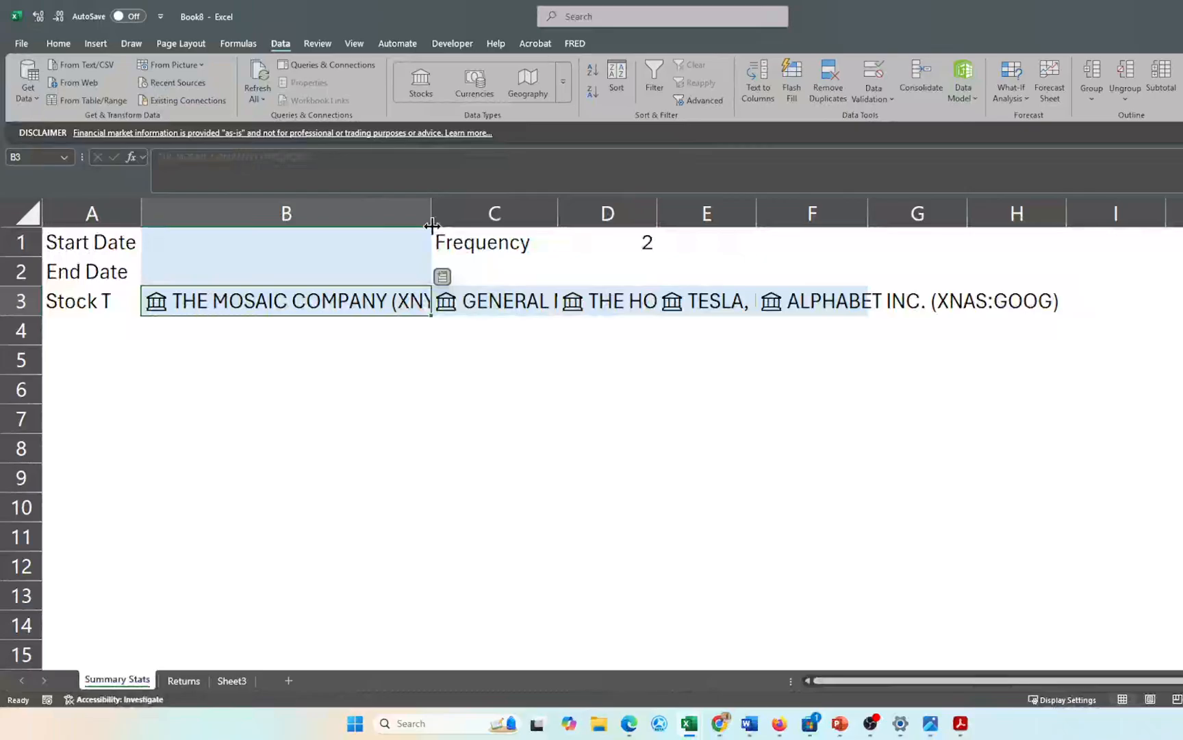
{"action": "left_click", "coordinate": [432, 225]}
{"action": "left_click_drag", "start_coordinate": [432, 209], "coordinate": [282, 217]}
{"action": "left_click", "coordinate": [215, 325]}
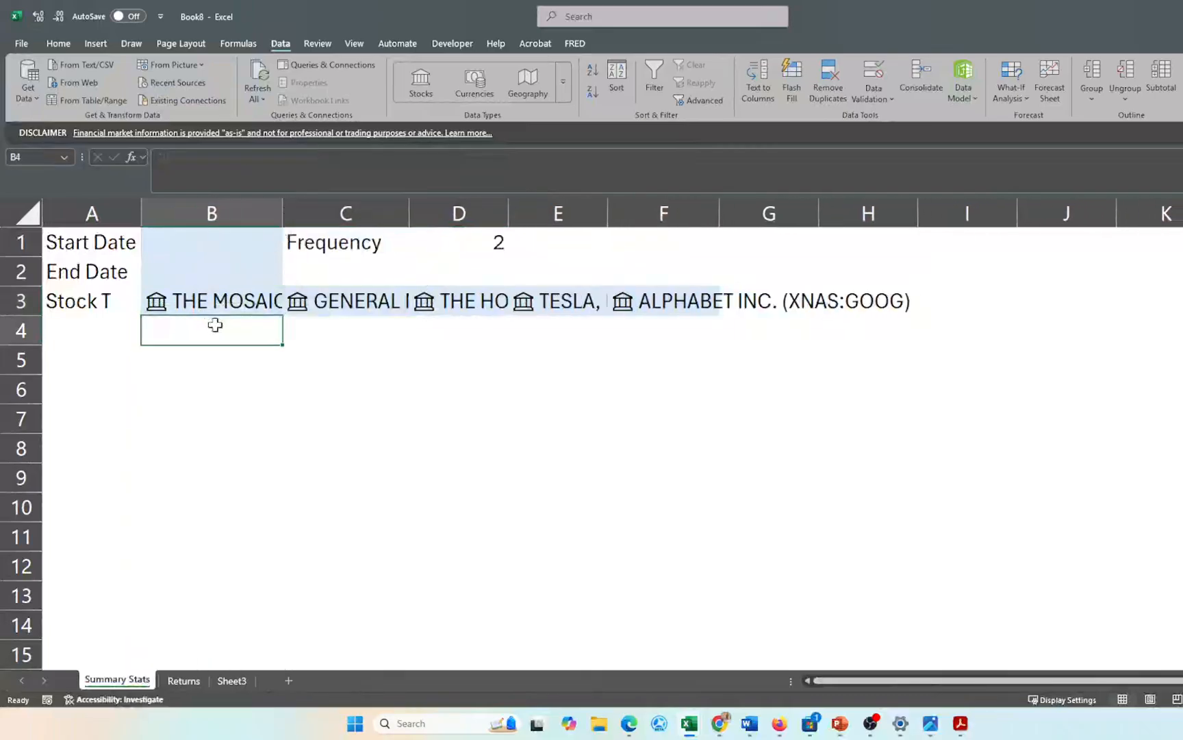
- Enter =B3.[Ticker symbol] in B4 to show Mosaic's ticker
{"action": "type", "text": "="}
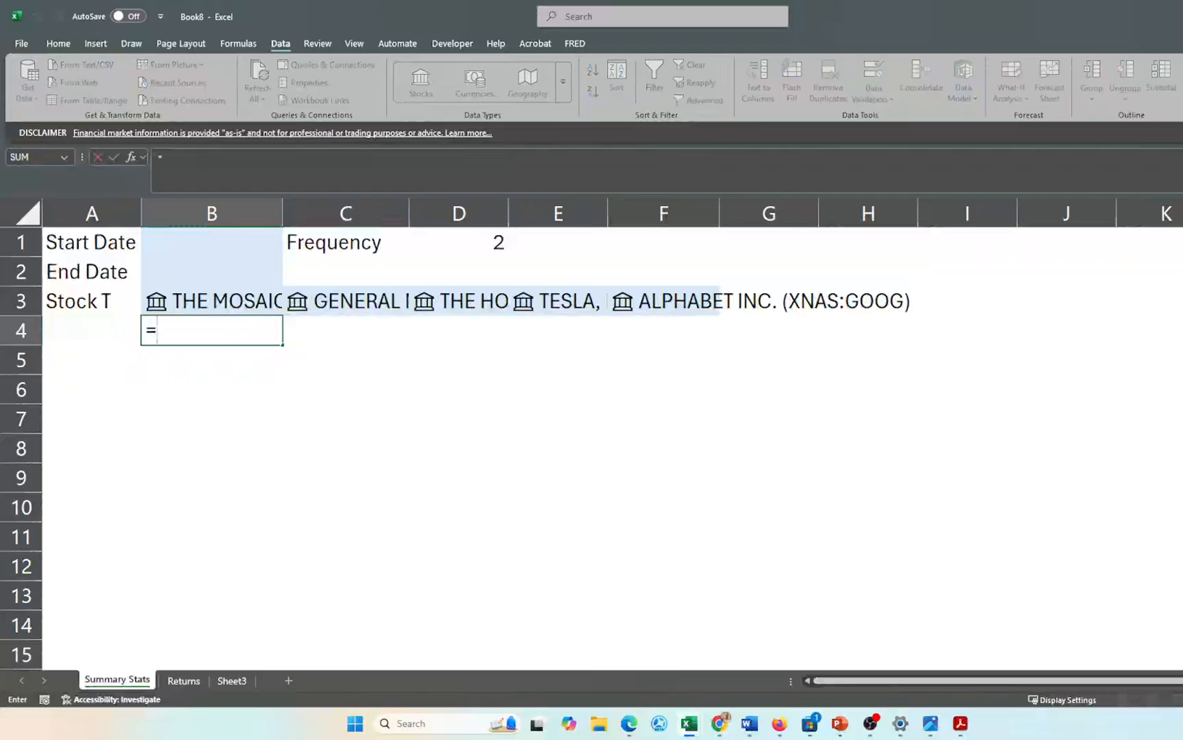
{"action": "key", "text": "Up"}
{"action": "key", "text": "Down"}
{"action": "left_click", "coordinate": [197, 309]}
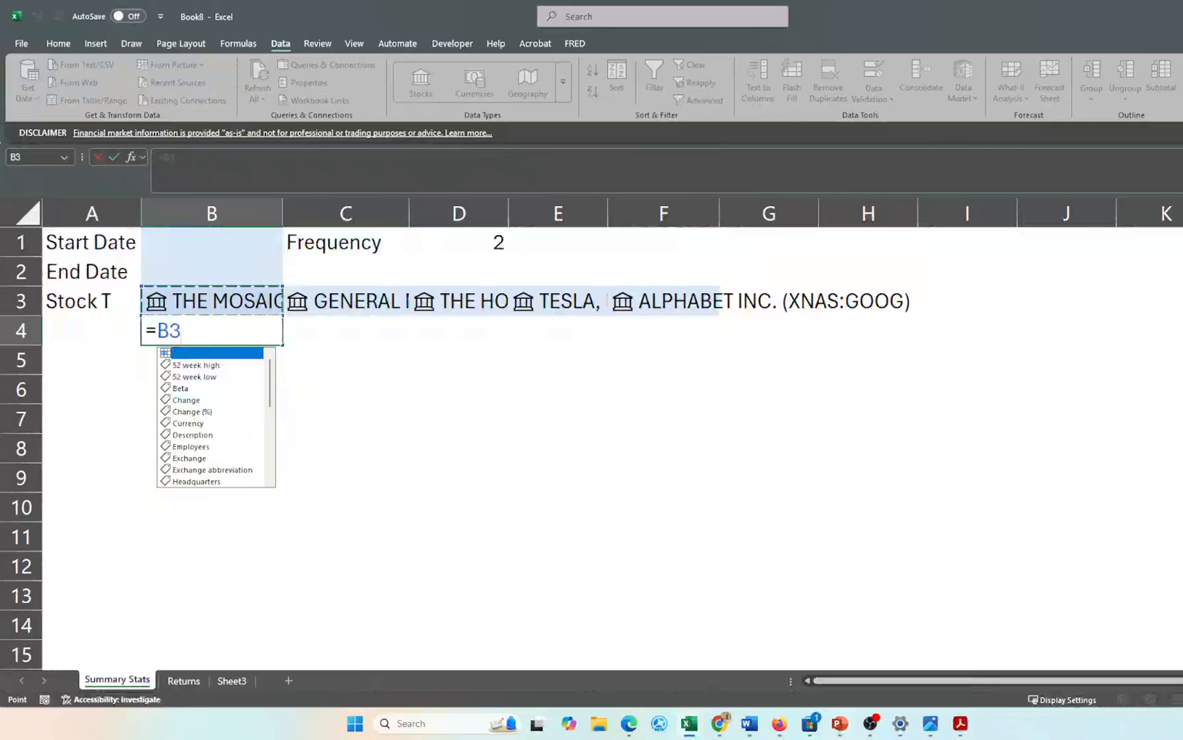
{"action": "key", "text": "Down"}
{"action": "key", "text": "Down"}
{"action": "key", "text": "Down"}
{"action": "key", "text": "Down"}
{"action": "key", "text": "Down"}
{"action": "key", "text": "Down"}
{"action": "key", "text": "Down"}
{"action": "key", "text": "Down"}
{"action": "key", "text": "Down"}
{"action": "key", "text": "Down"}
{"action": "key", "text": "Down"}
{"action": "key", "text": "Down"}
{"action": "key", "text": "Down"}
{"action": "key", "text": "Down"}
{"action": "key", "text": "Down"}
{"action": "key", "text": "Down"}
{"action": "key", "text": "Down"}
{"action": "key", "text": "Down"}
{"action": "key", "text": "Down"}
{"action": "key", "text": "Down"}
{"action": "key", "text": "Down"}
{"action": "key", "text": "Down"}
{"action": "key", "text": "Down"}
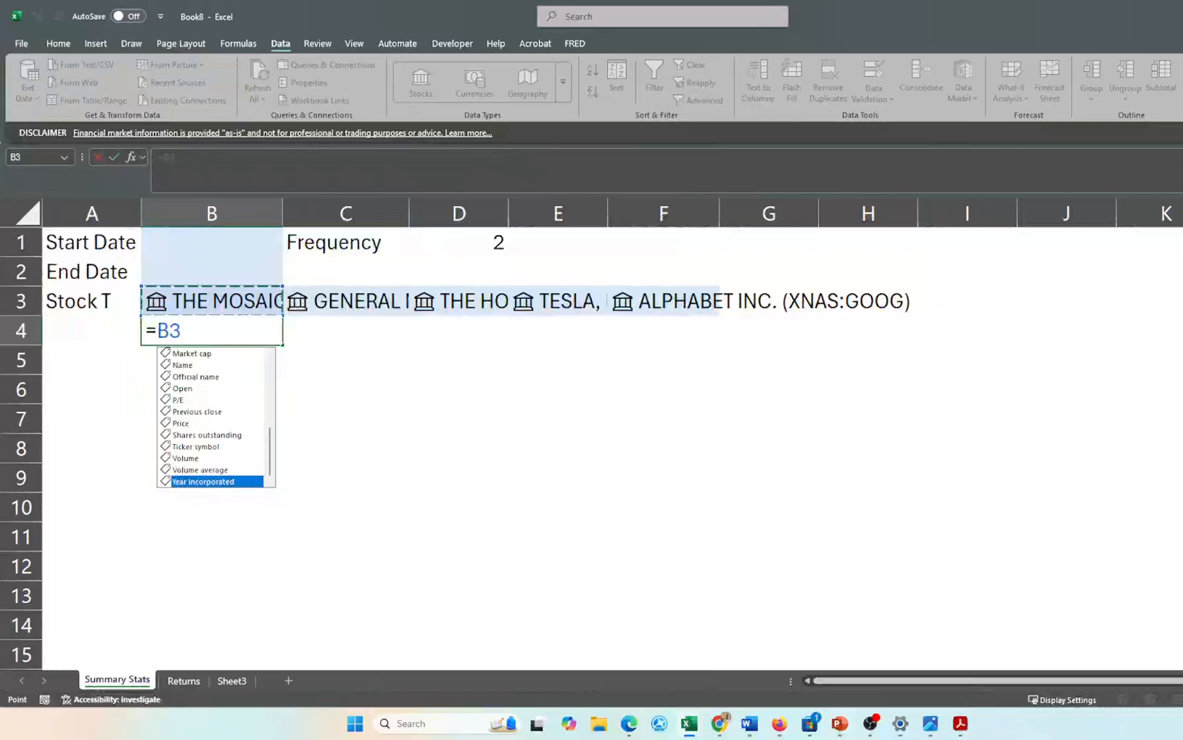
{"action": "key", "text": "Up"}
{"action": "key", "text": "Up"}
{"action": "key", "text": "Up"}
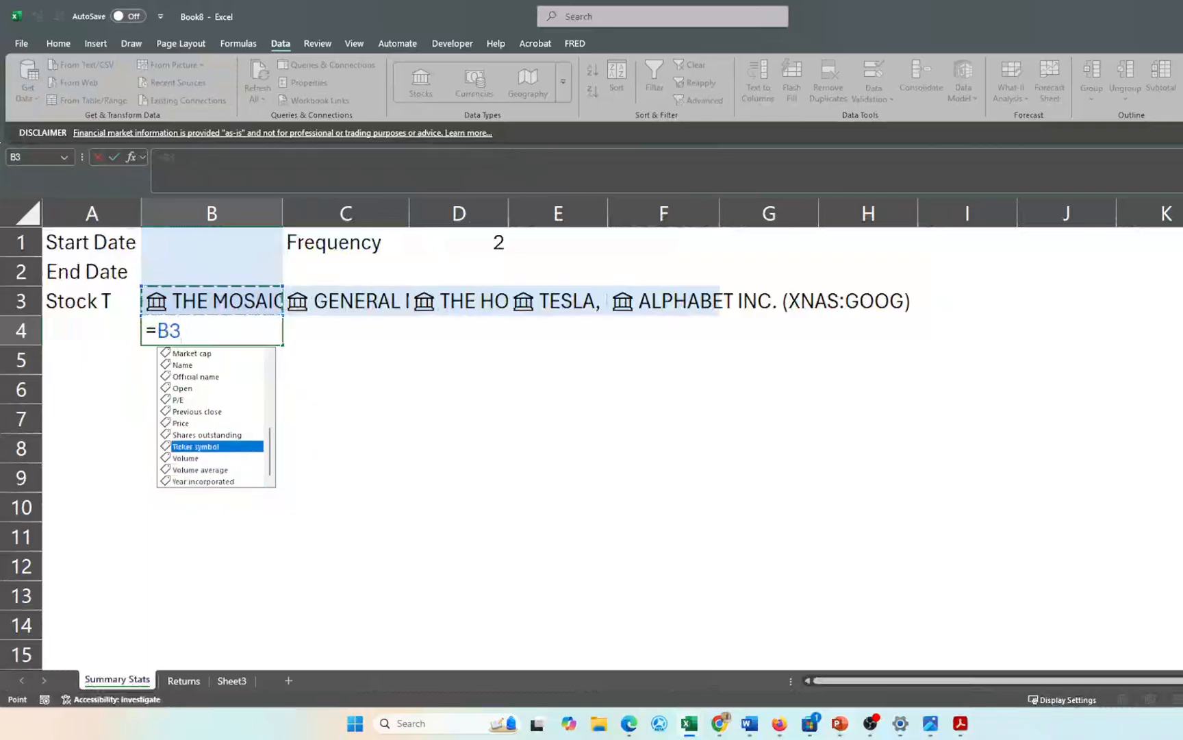
{"action": "key", "text": "Tab"}
{"action": "key", "text": "Return"}
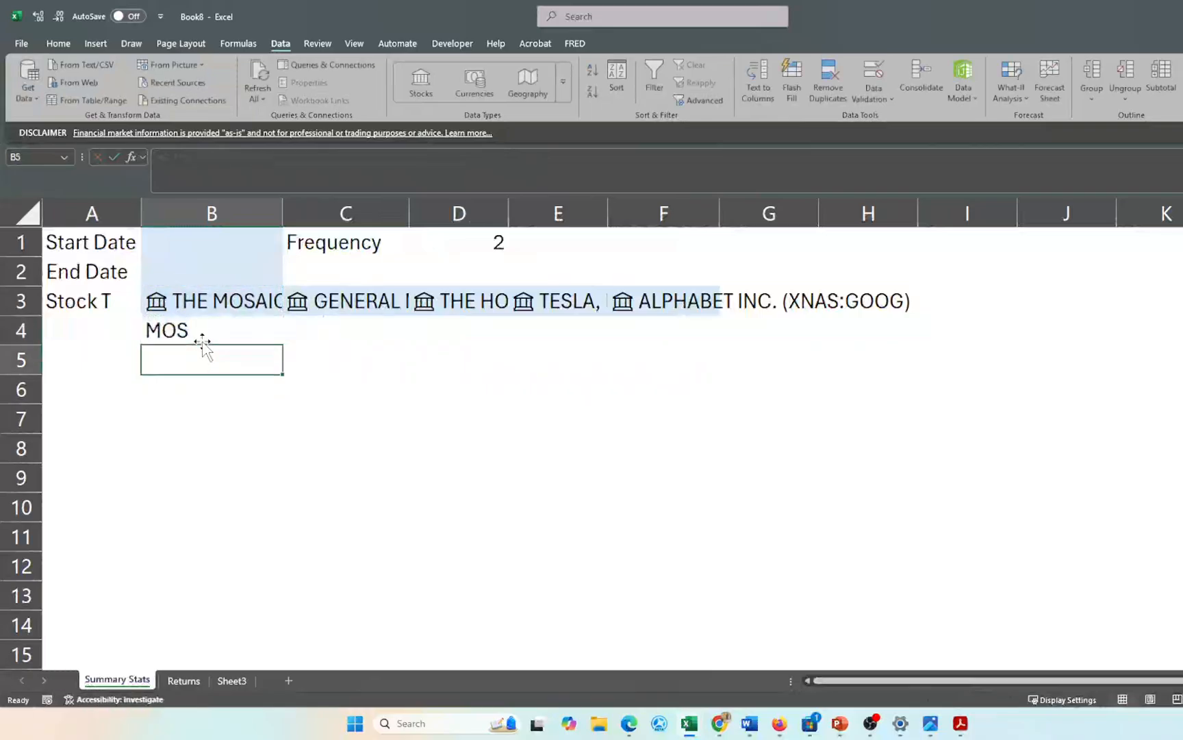
- Fill the ticker formula across B4:F4 and check the resulting symbols
{"action": "key", "text": "Up"}
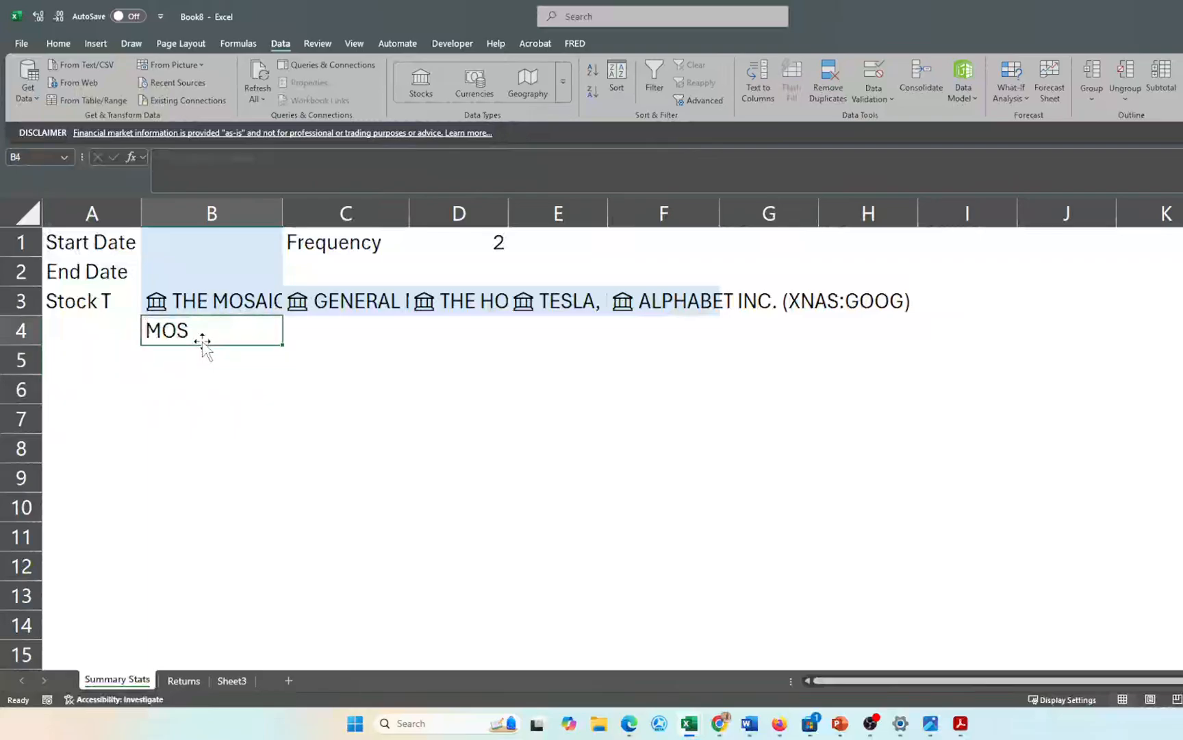
{"action": "key", "text": "shift+Right"}
{"action": "key", "text": "shift+Right"}
{"action": "key", "text": "shift+Right"}
{"action": "key", "text": "shift+Right"}
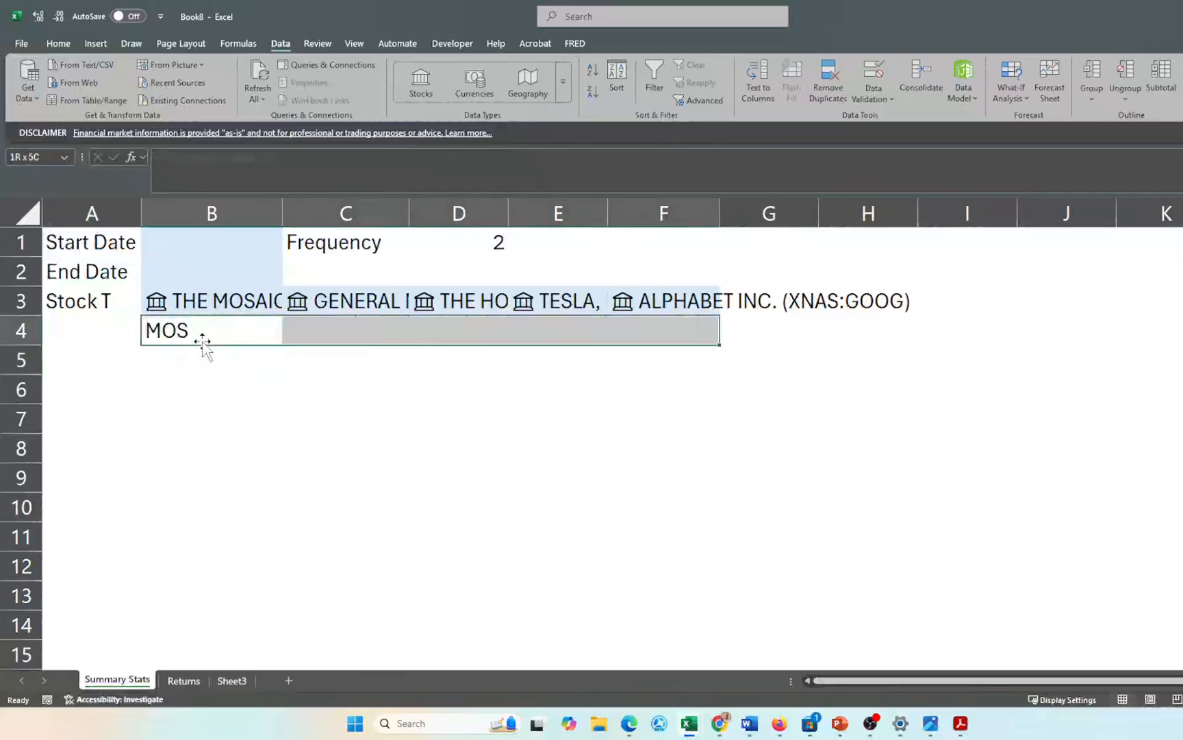
{"action": "key", "text": "ctrl+r"}
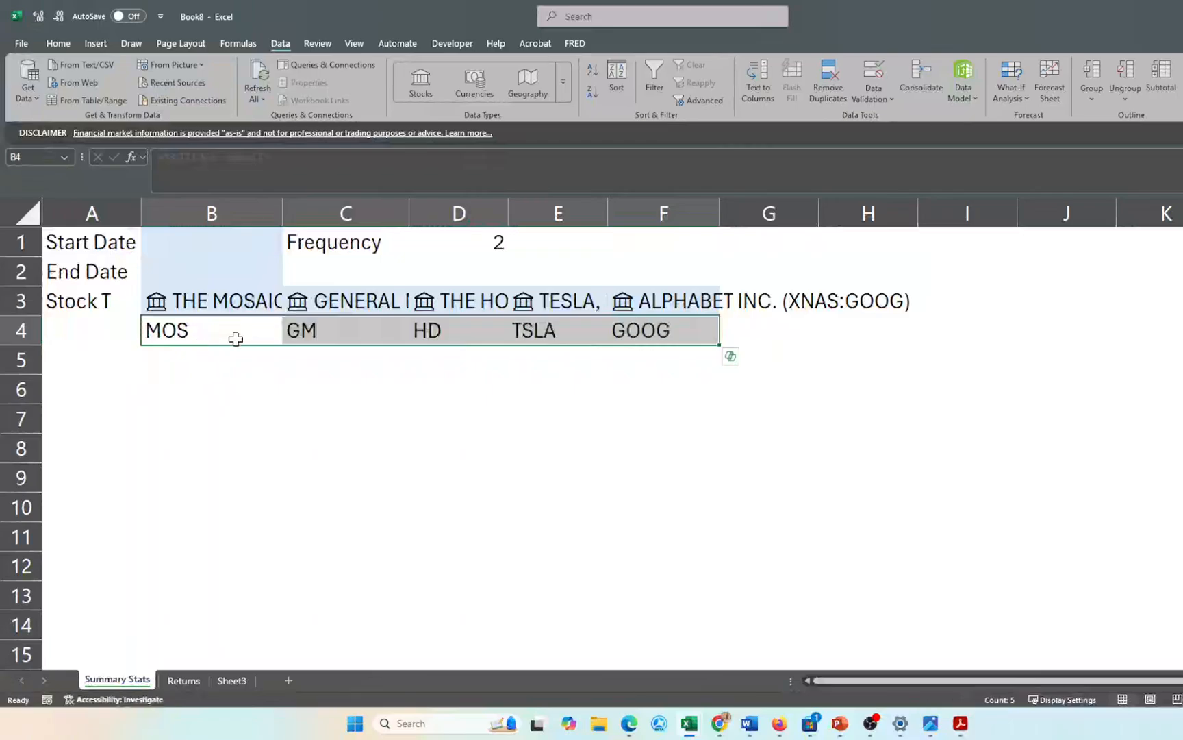
{"action": "left_click", "coordinate": [555, 299]}
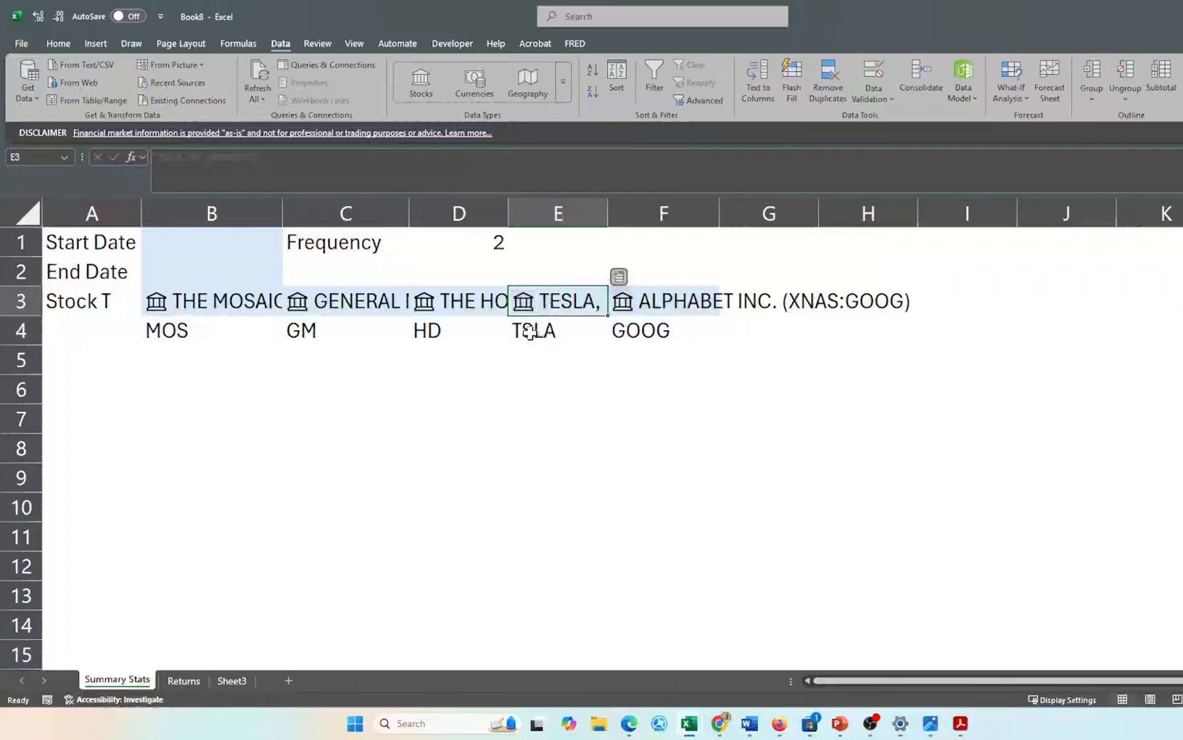
{"action": "left_click_drag", "start_coordinate": [176, 338], "coordinate": [629, 335]}
{"action": "left_click_drag", "start_coordinate": [204, 299], "coordinate": [668, 296]}
{"action": "left_click", "coordinate": [523, 430]}
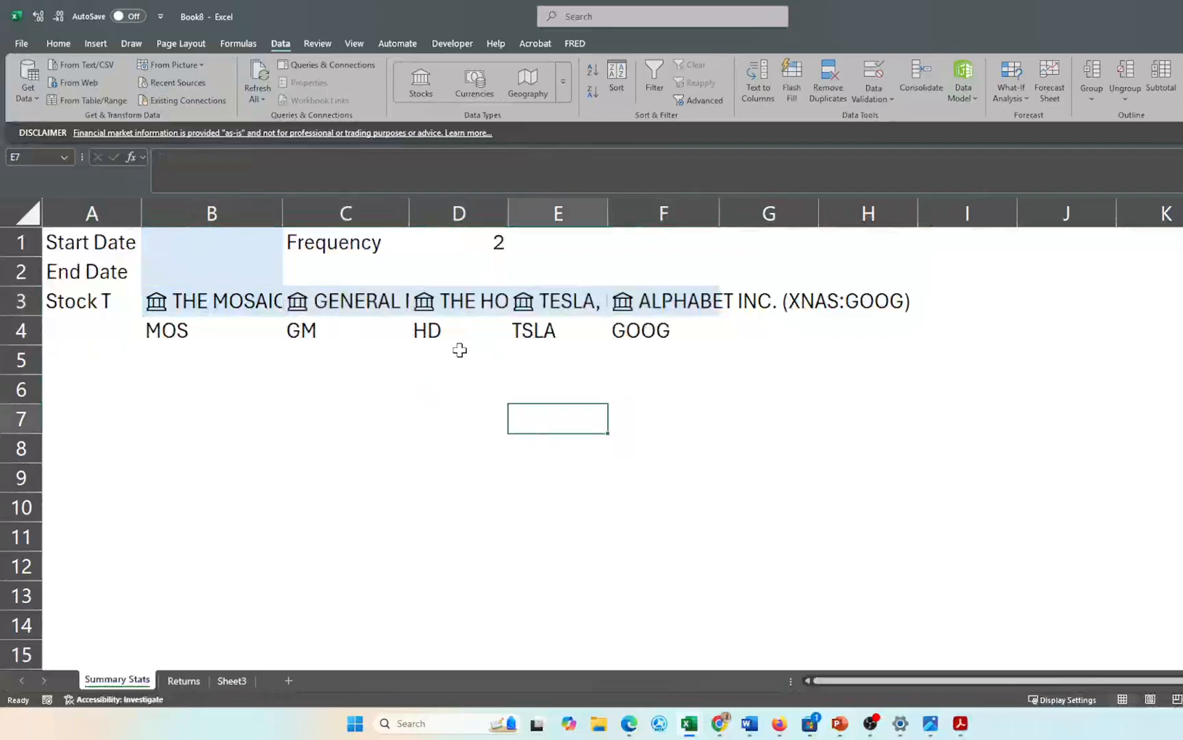
- Enter 1/1/2010 as the start date in B1 and =TODAY() as the end date in B2
{"action": "left_click", "coordinate": [201, 242]}
{"action": "type", "text": "1/"}
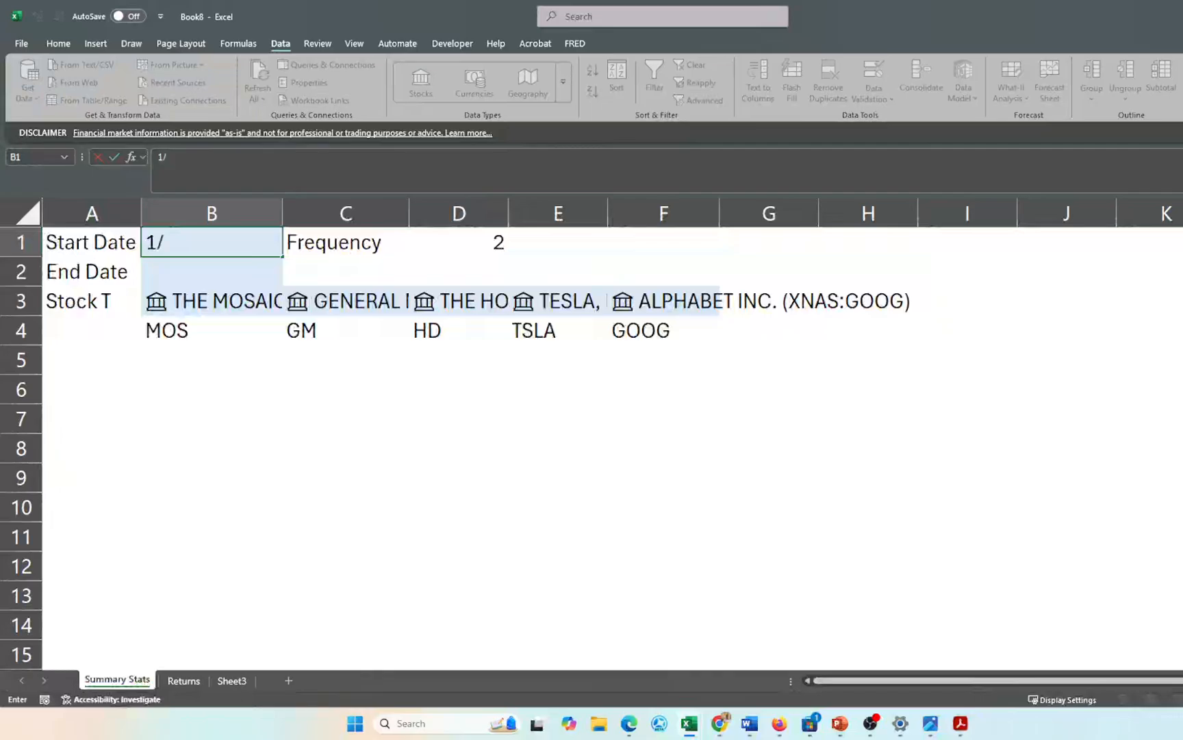
{"action": "type", "text": "1/2010"}
{"action": "key", "text": "Return"}
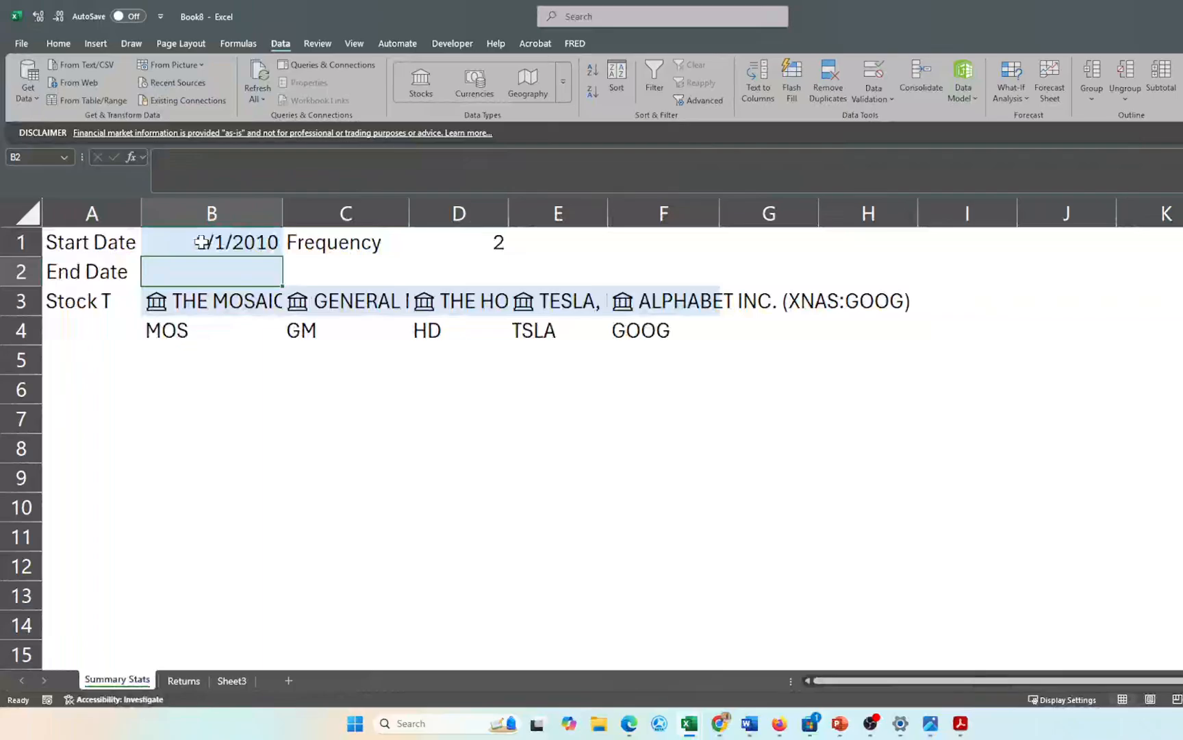
{"action": "type", "text": "=toda"}
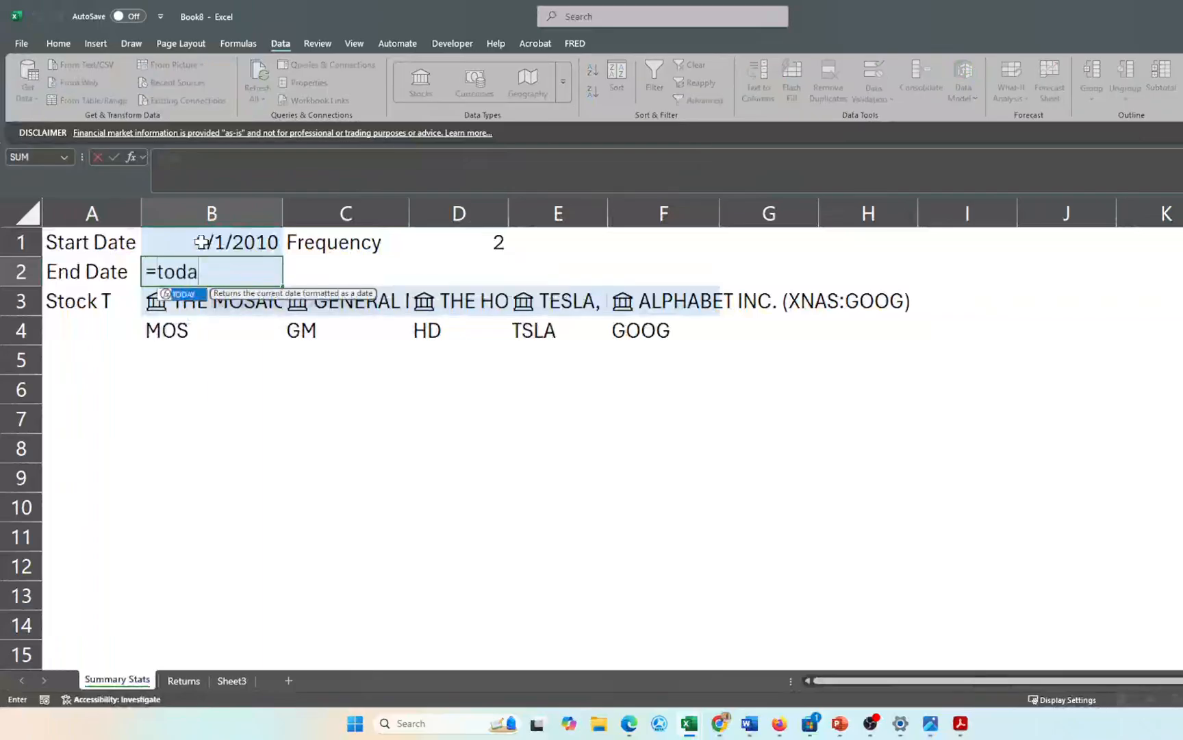
{"action": "type", "text": "y"}
{"action": "key", "text": "Tab"}
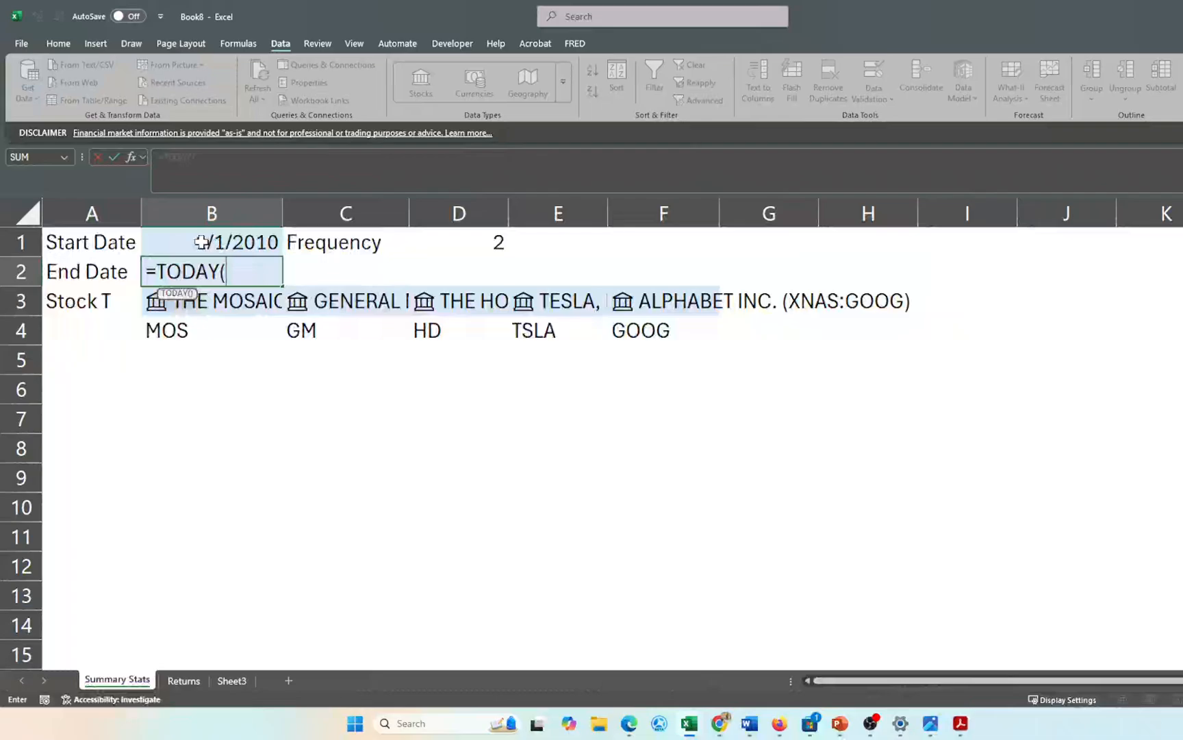
{"action": "type", "text": ")"}
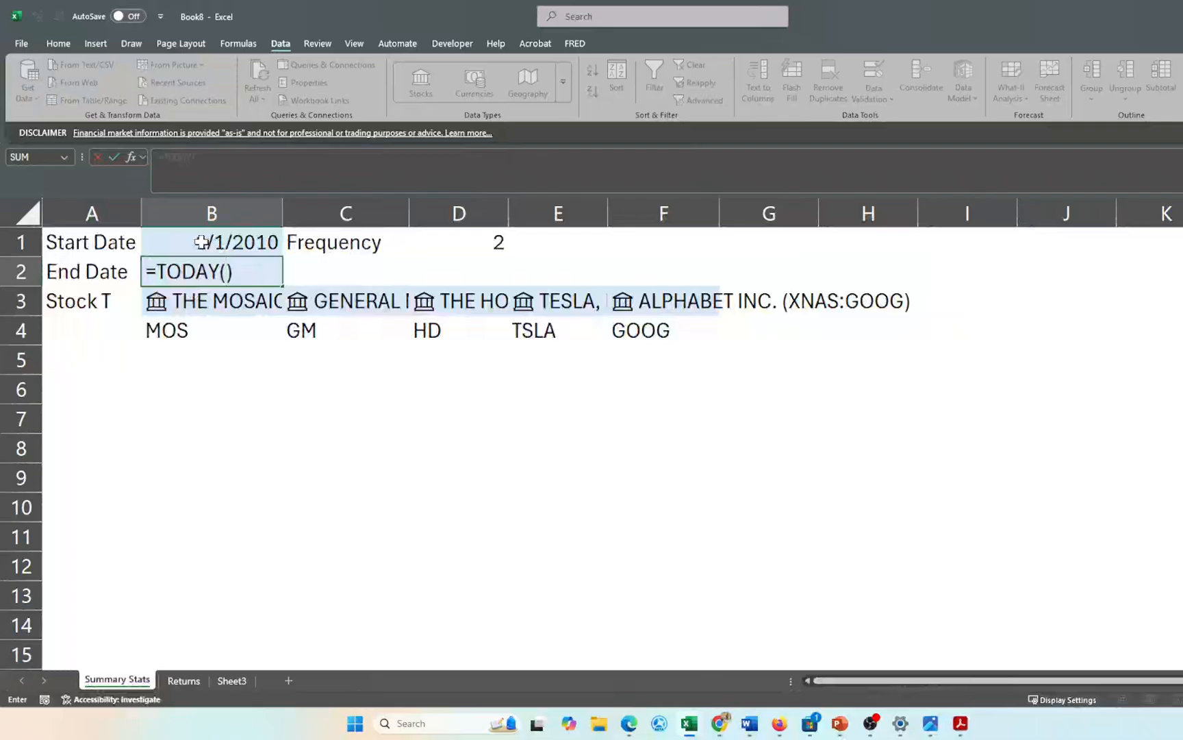
{"action": "key", "text": "Return"}
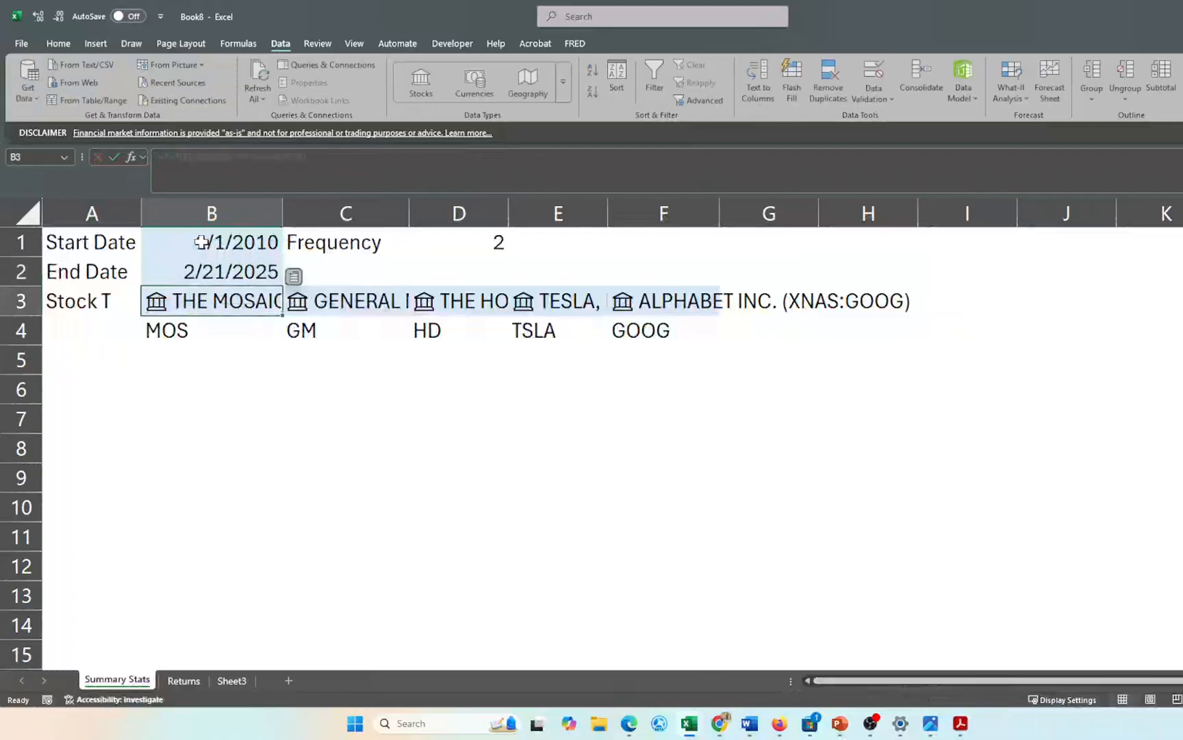
{"action": "key", "text": "Down"}
{"action": "key", "text": "Down"}
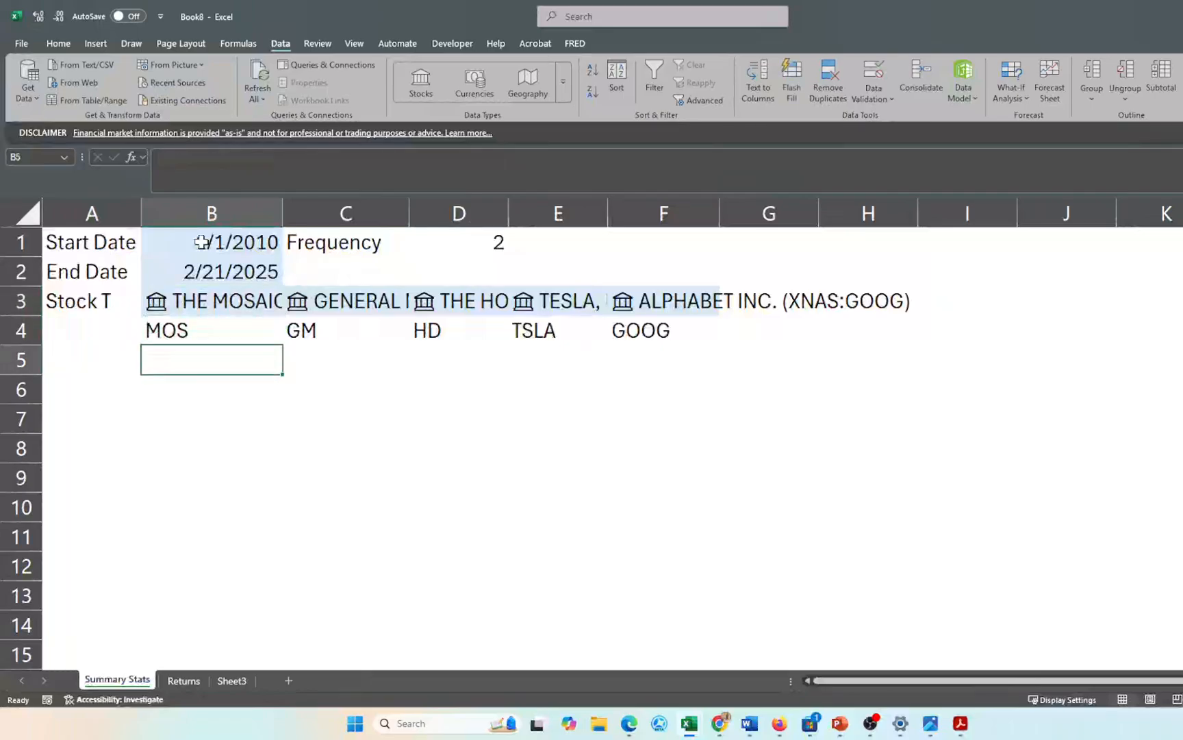
{"action": "key", "text": "Left"}
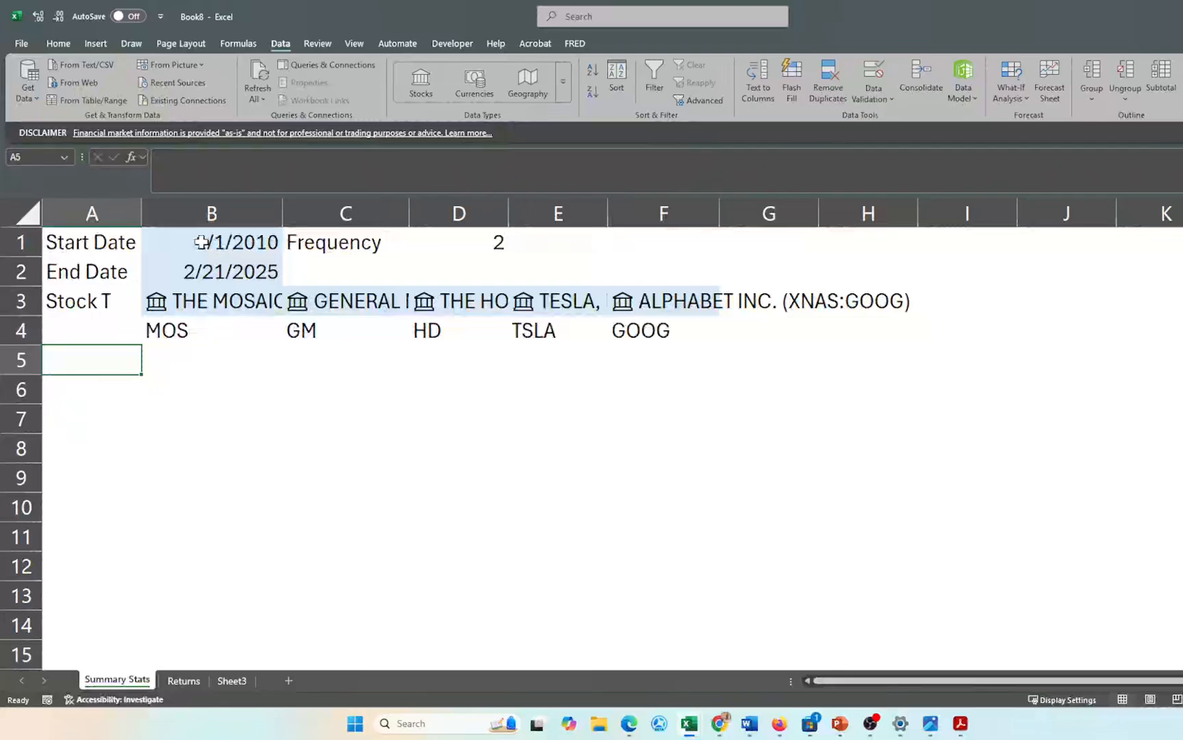
- Link Returns cell A3 to the MOS ticker with ='Summary Stats'!B4
{"action": "left_click", "coordinate": [182, 680]}
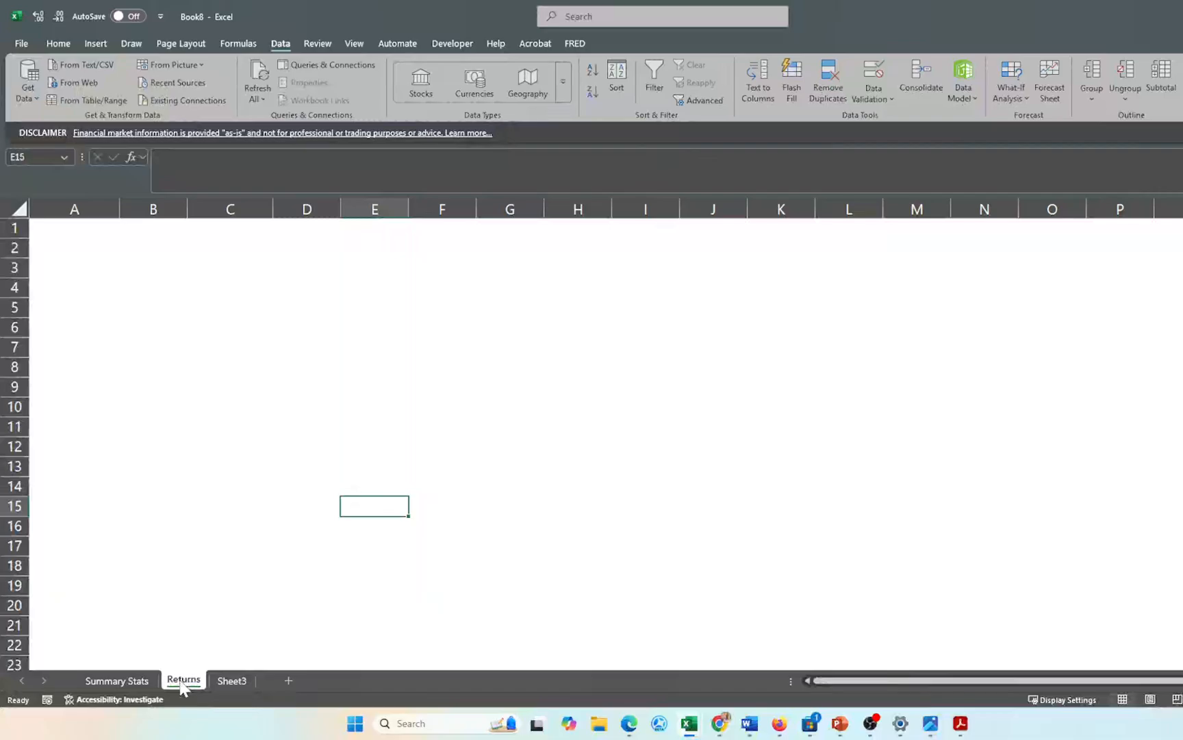
{"action": "left_click", "coordinate": [74, 268]}
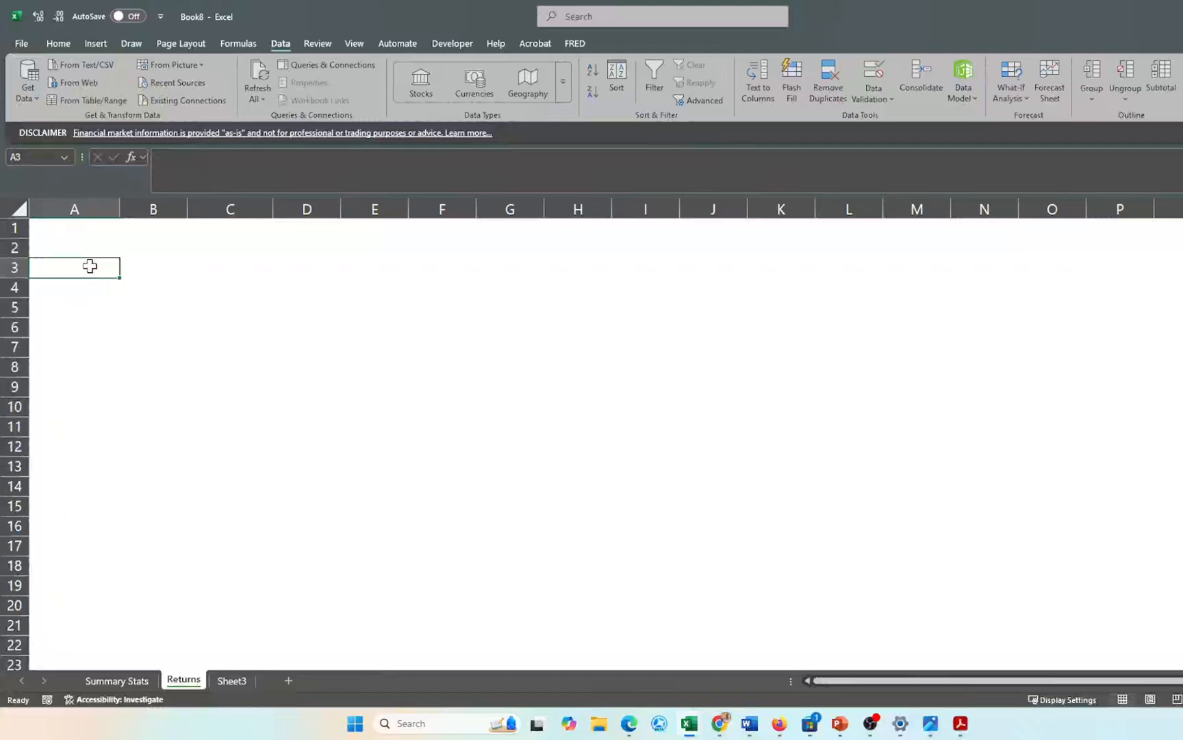
{"action": "type", "text": "="}
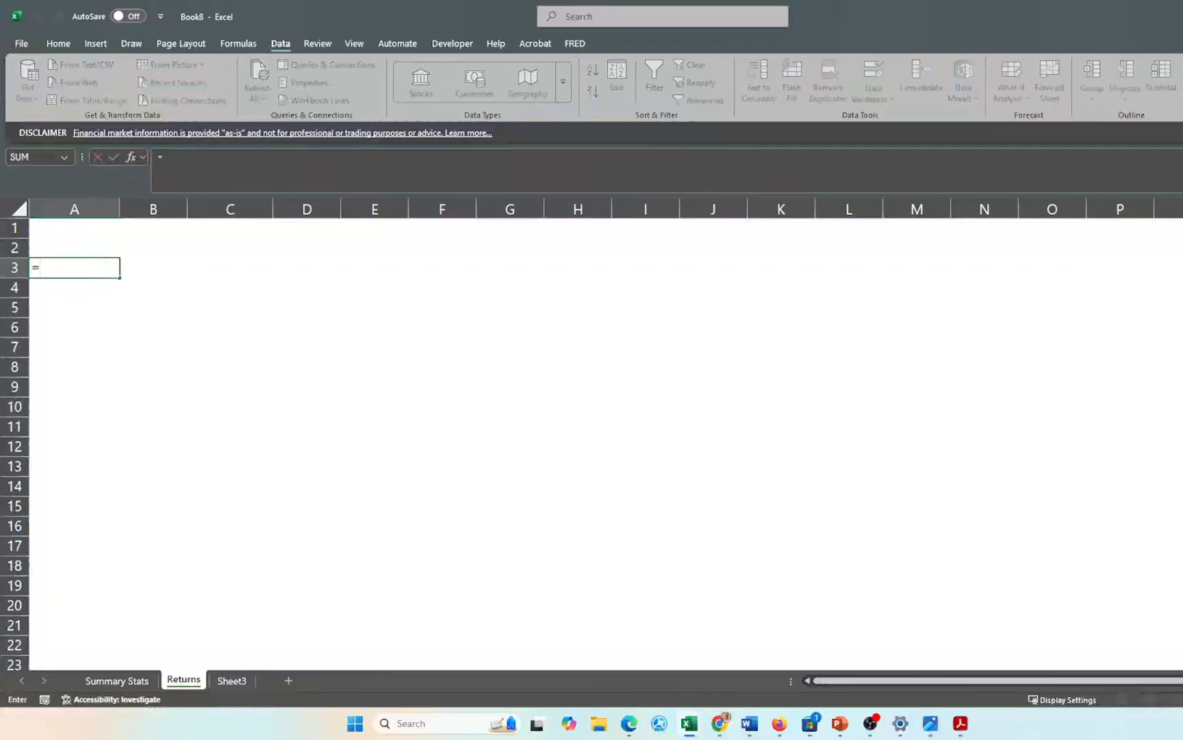
{"action": "left_click", "coordinate": [115, 680]}
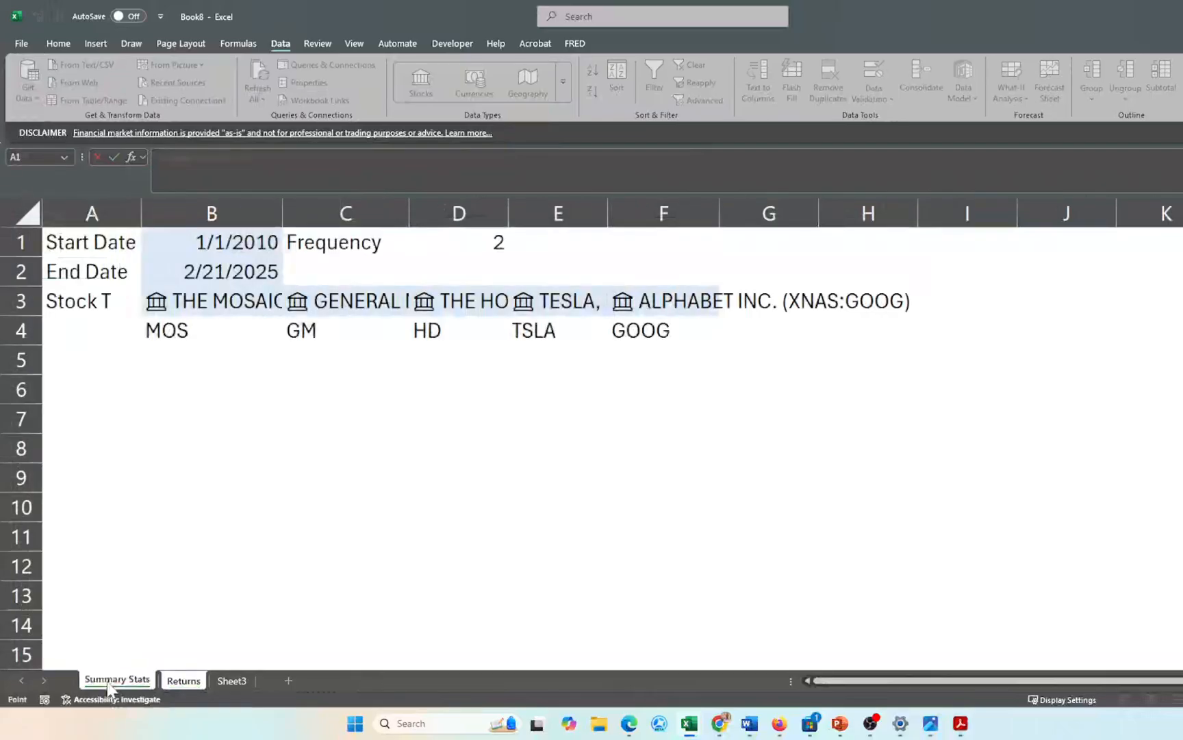
{"action": "left_click", "coordinate": [191, 335]}
{"action": "key", "text": "Return"}
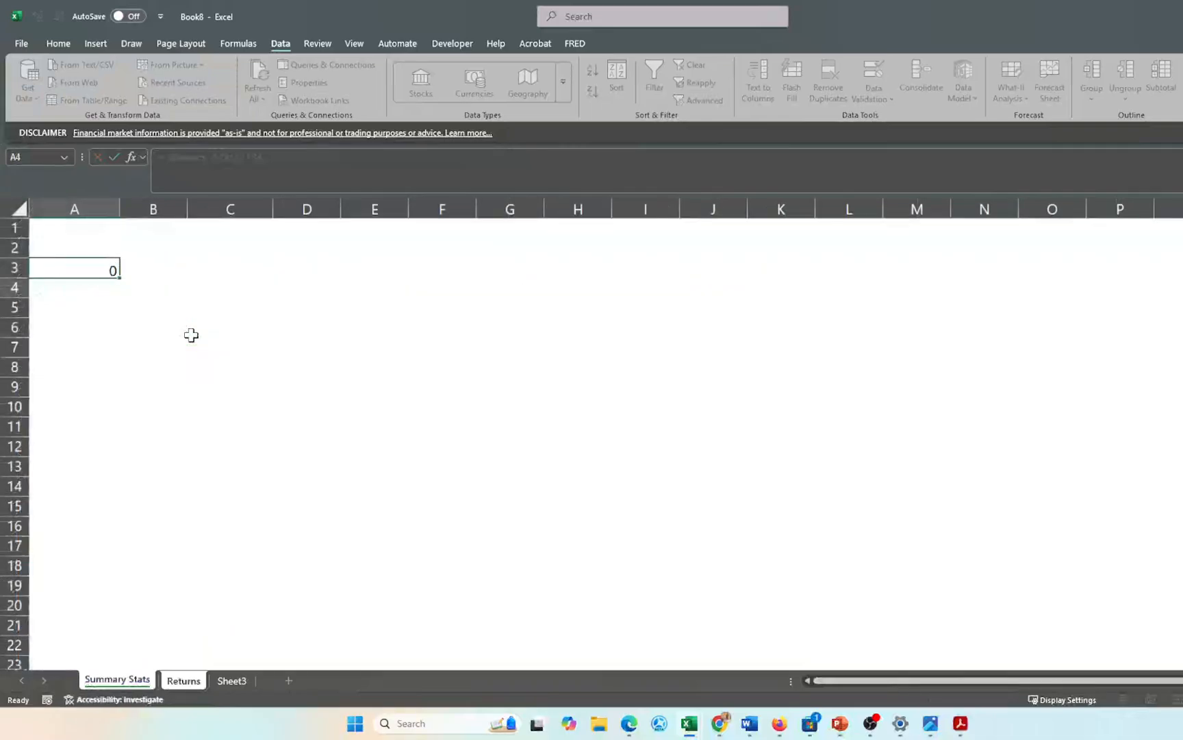
- Move the ticker link to B3 and fill it across B3:F3
{"action": "left_click", "coordinate": [80, 264]}
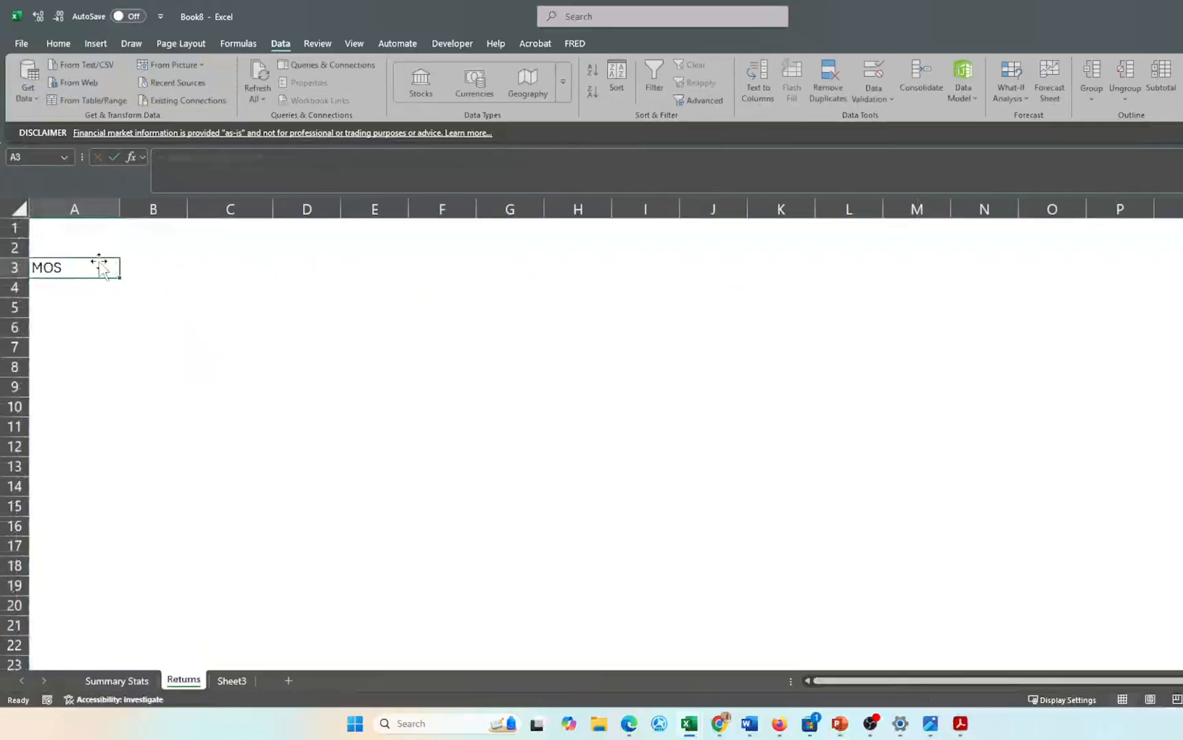
{"action": "left_click_drag", "start_coordinate": [96, 264], "coordinate": [150, 267]}
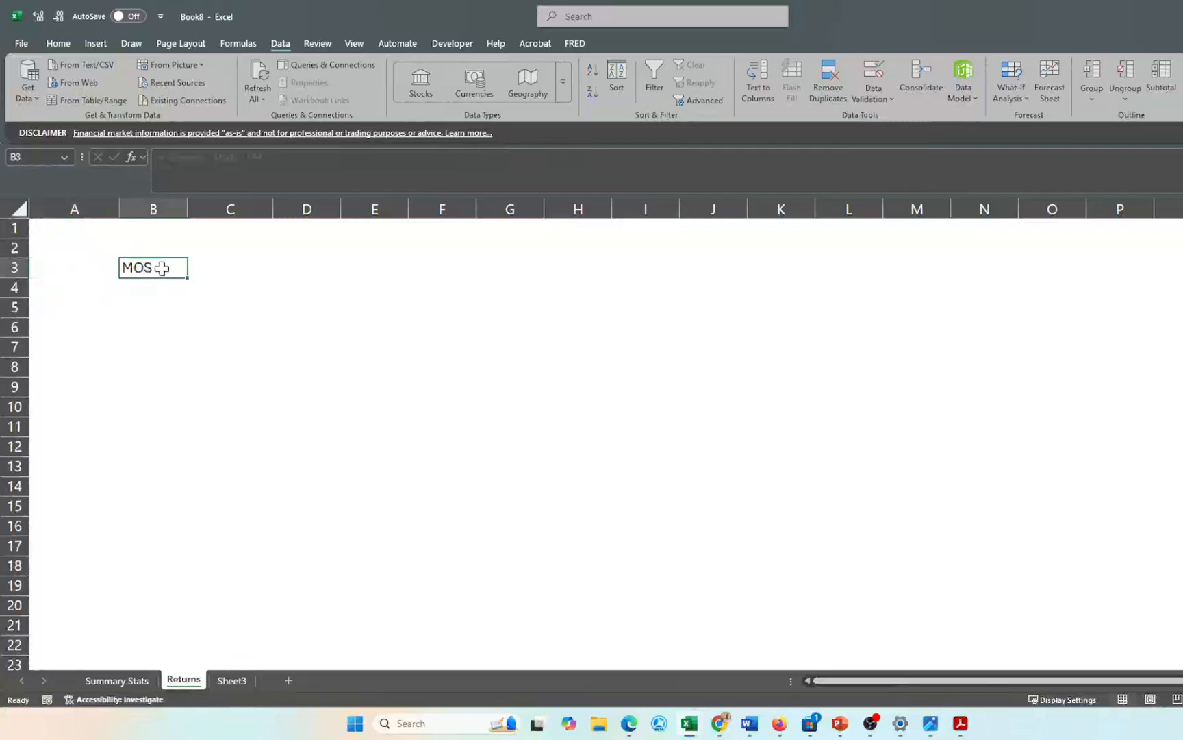
{"action": "key", "text": "shift+Right"}
{"action": "key", "text": "shift+Right"}
{"action": "key", "text": "shift+Right"}
{"action": "key", "text": "shift+Right"}
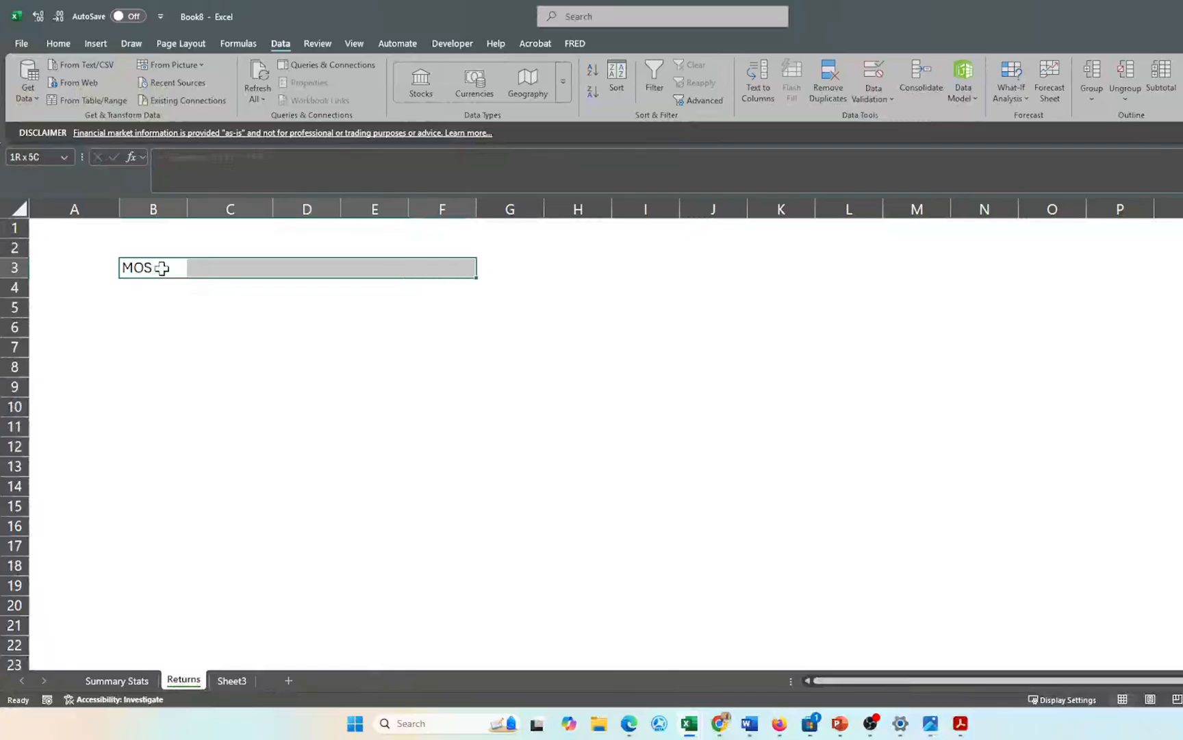
{"action": "key", "text": "ctrl+v"}
{"action": "left_click", "coordinate": [194, 403]}
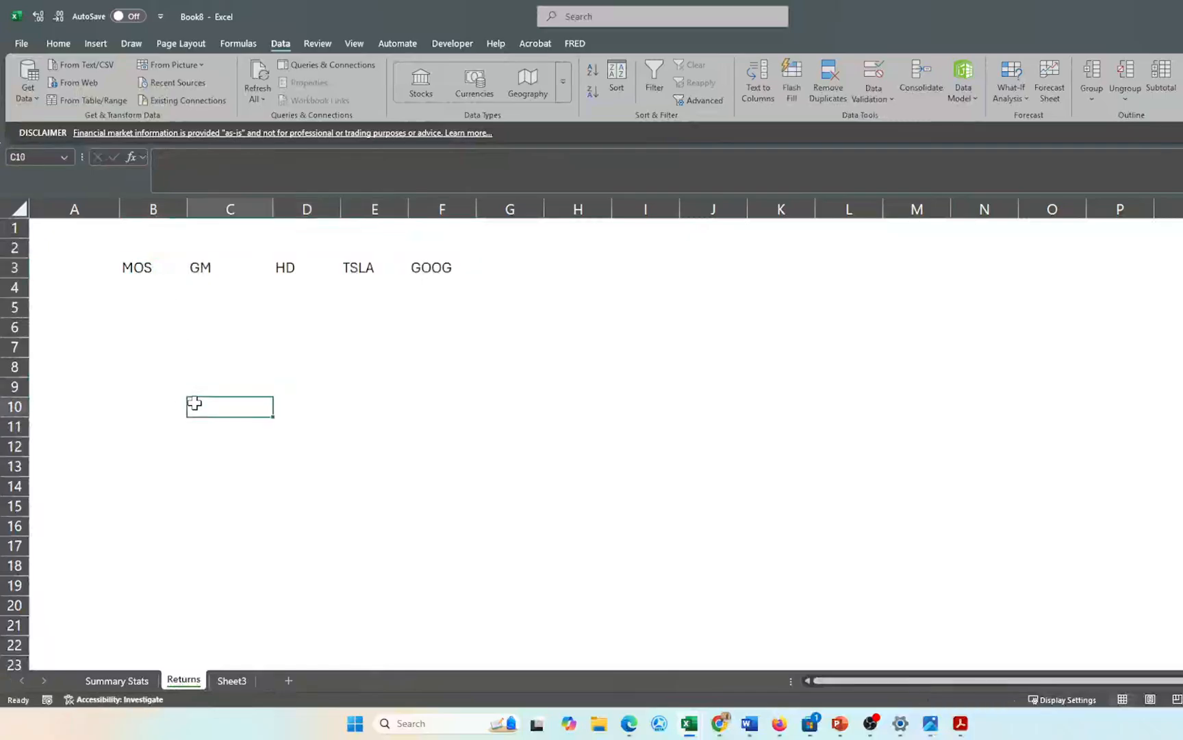
- Recheck Summary Stats, then start and clear a formula in Returns cell A4
{"action": "left_click", "coordinate": [116, 680]}
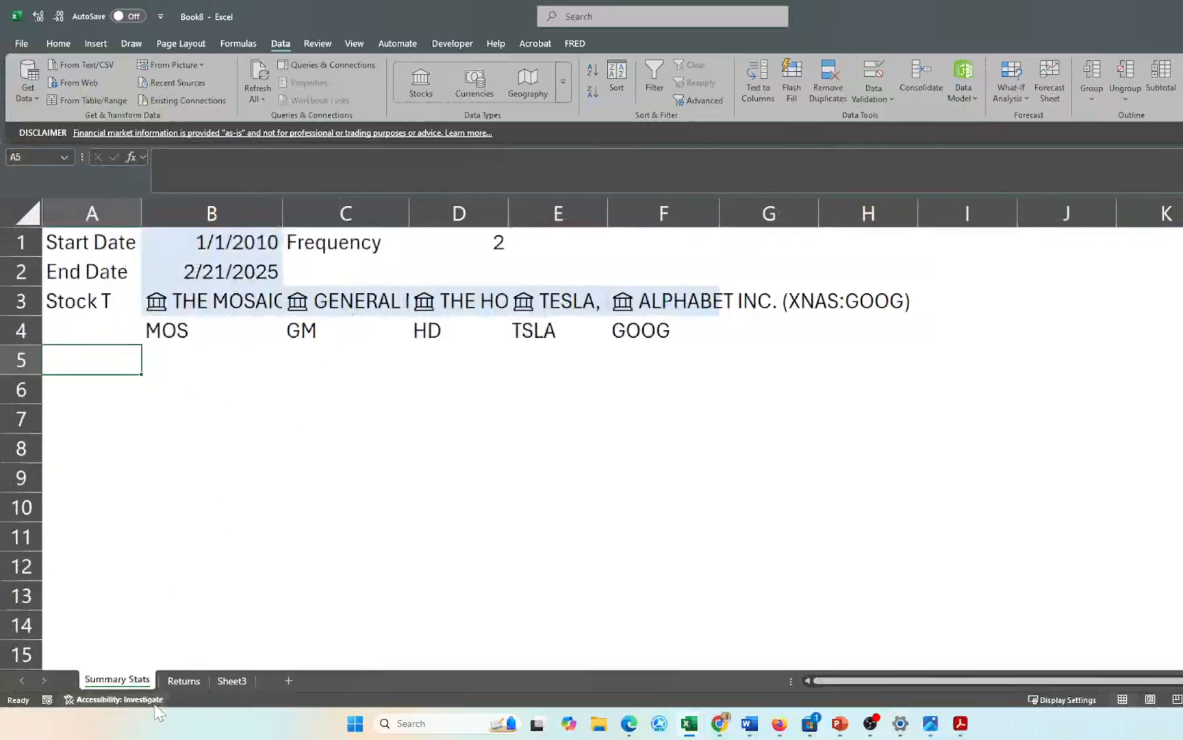
{"action": "left_click", "coordinate": [180, 680]}
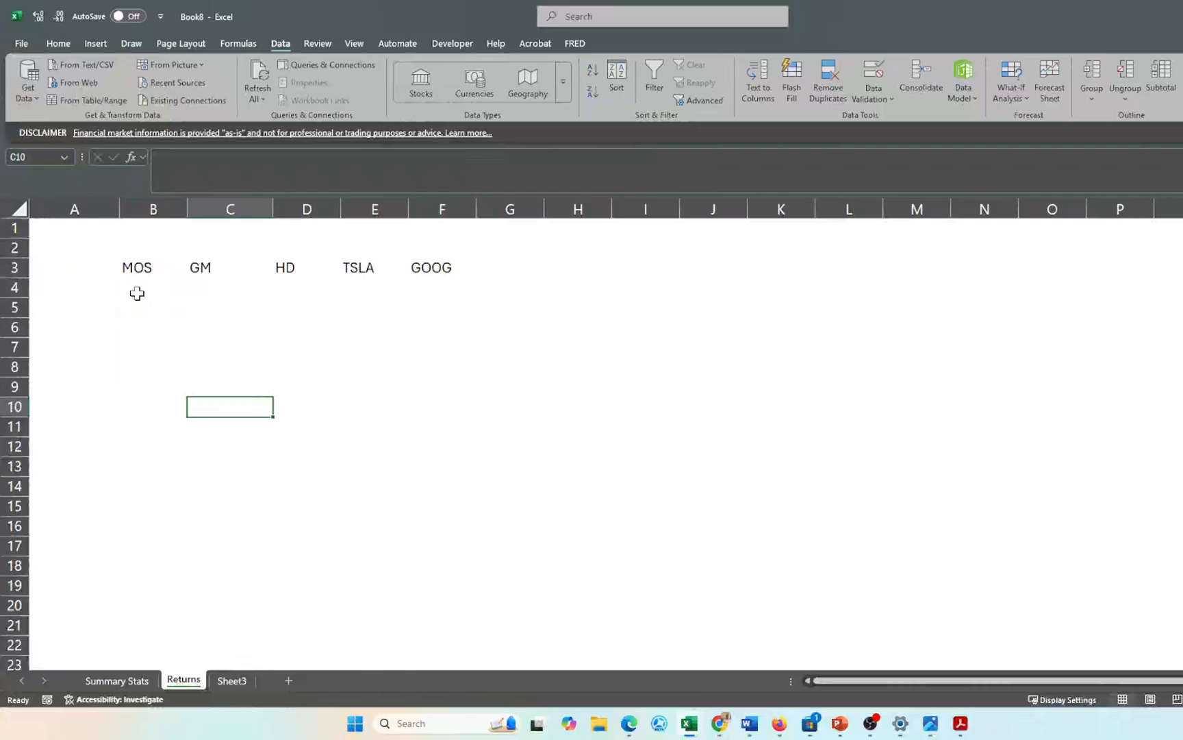
{"action": "left_click", "coordinate": [137, 293]}
{"action": "left_click", "coordinate": [88, 286]}
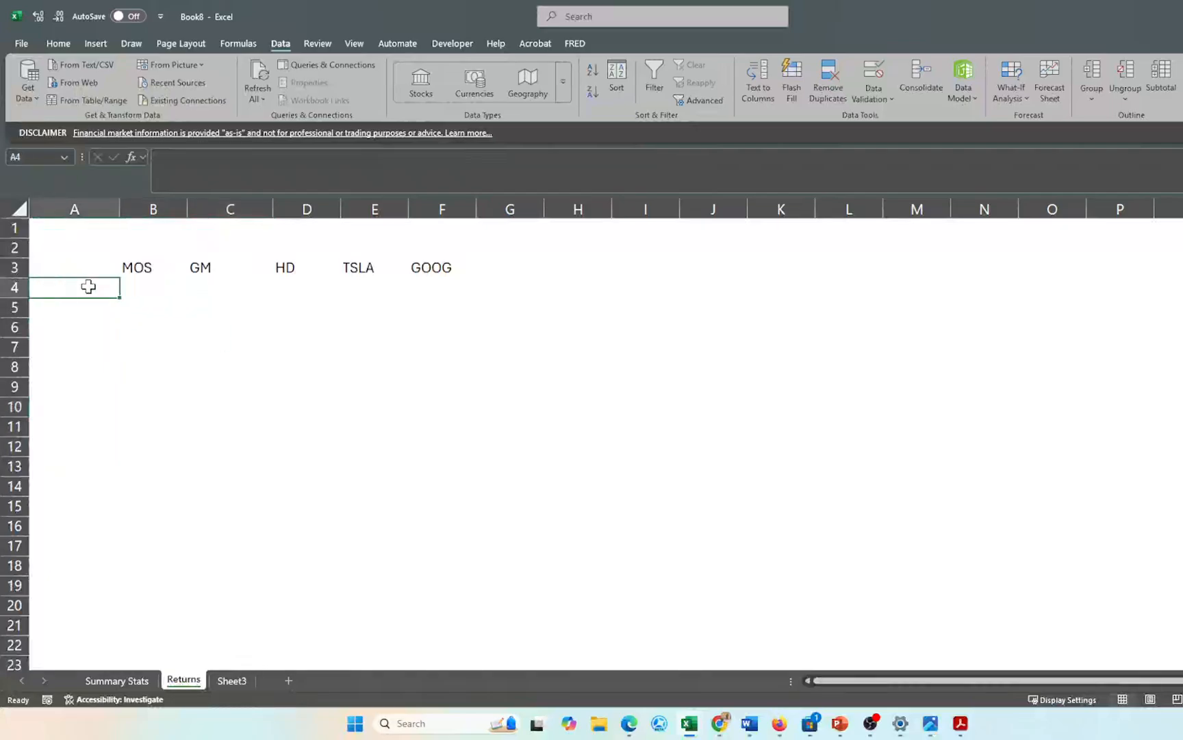
{"action": "type", "text": "="}
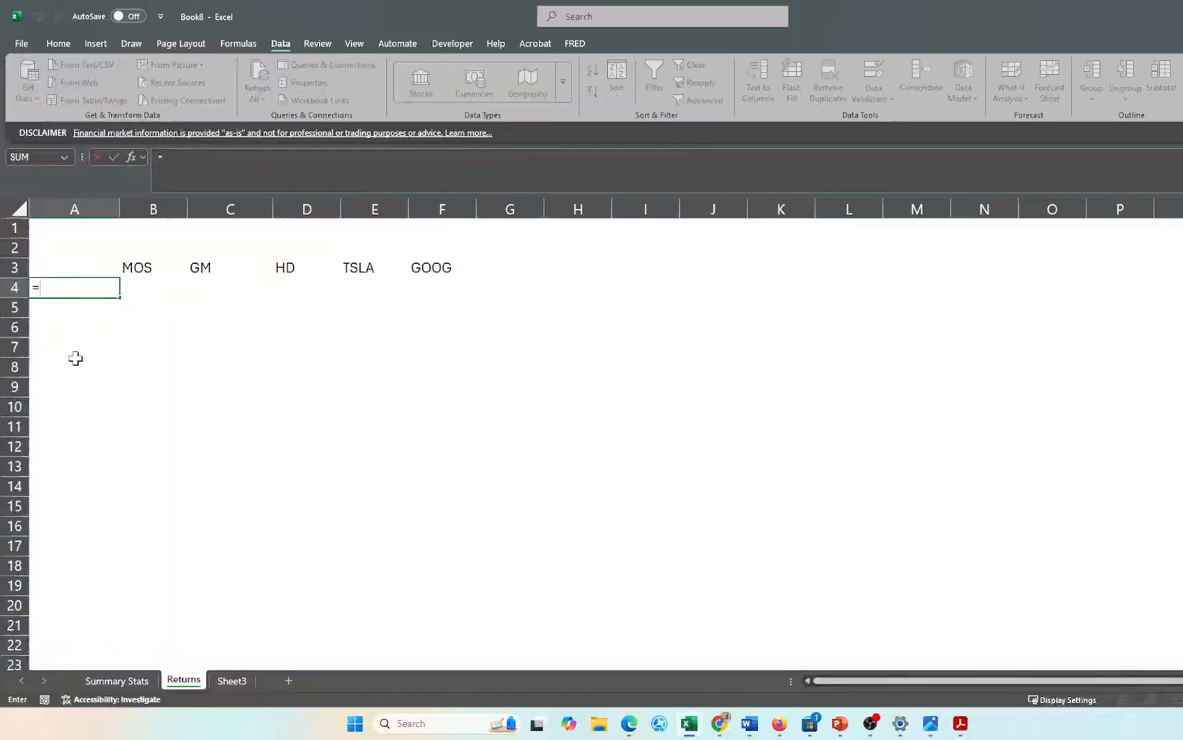
{"action": "key", "text": "BackSpace"}
- Put a Date header in A3 and begin a =STOCKHISTORY( formula in A4
{"action": "left_click", "coordinate": [88, 262]}
{"action": "type", "text": "Dae"}
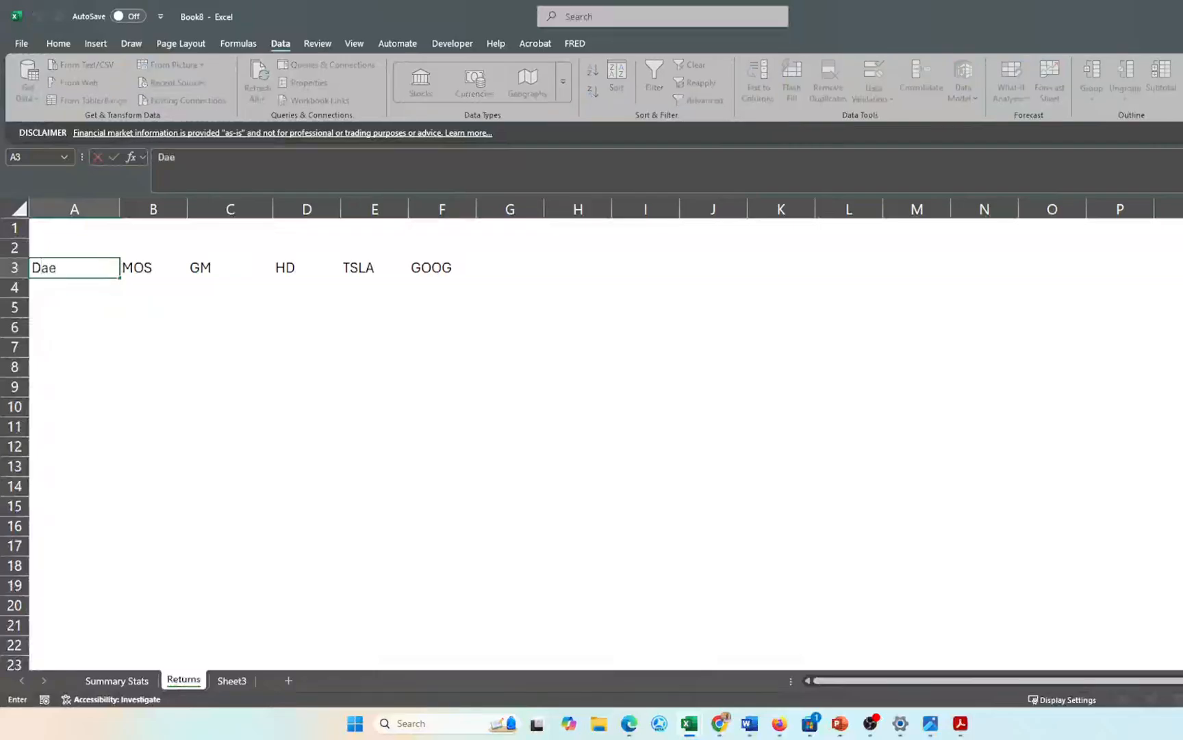
{"action": "key", "text": "BackSpace"}
{"action": "type", "text": "te"}
{"action": "key", "text": "Return"}
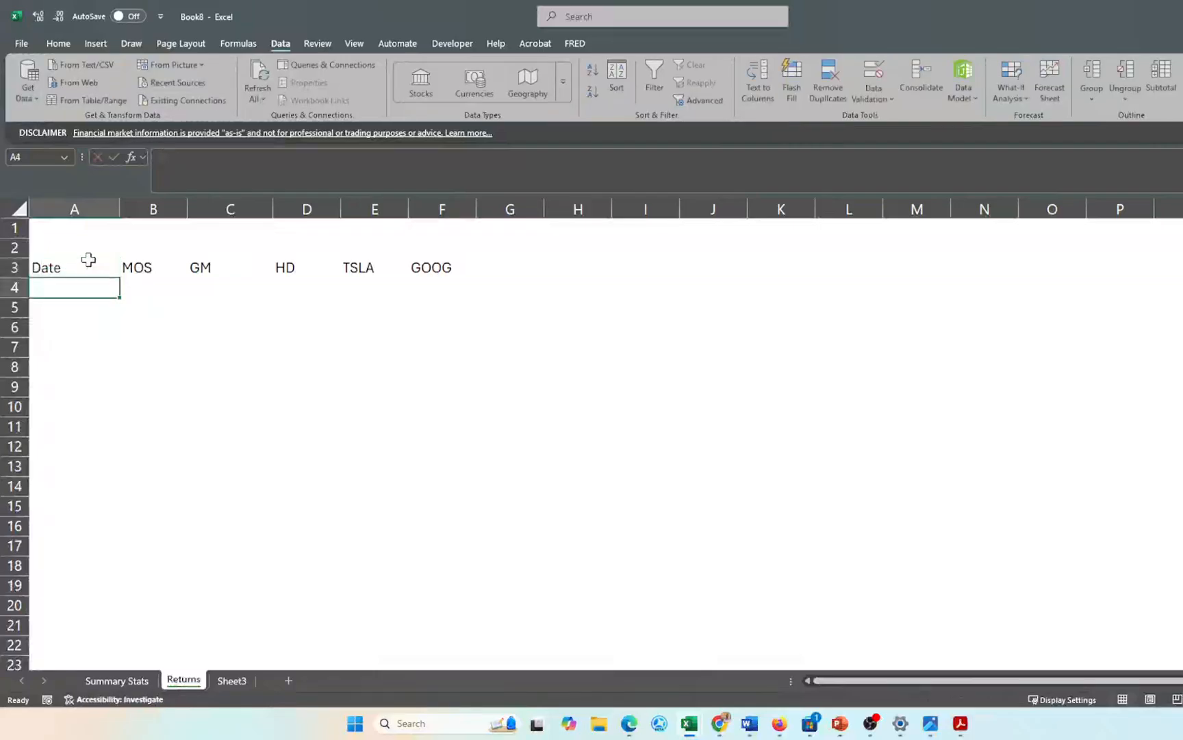
{"action": "type", "text": "="}
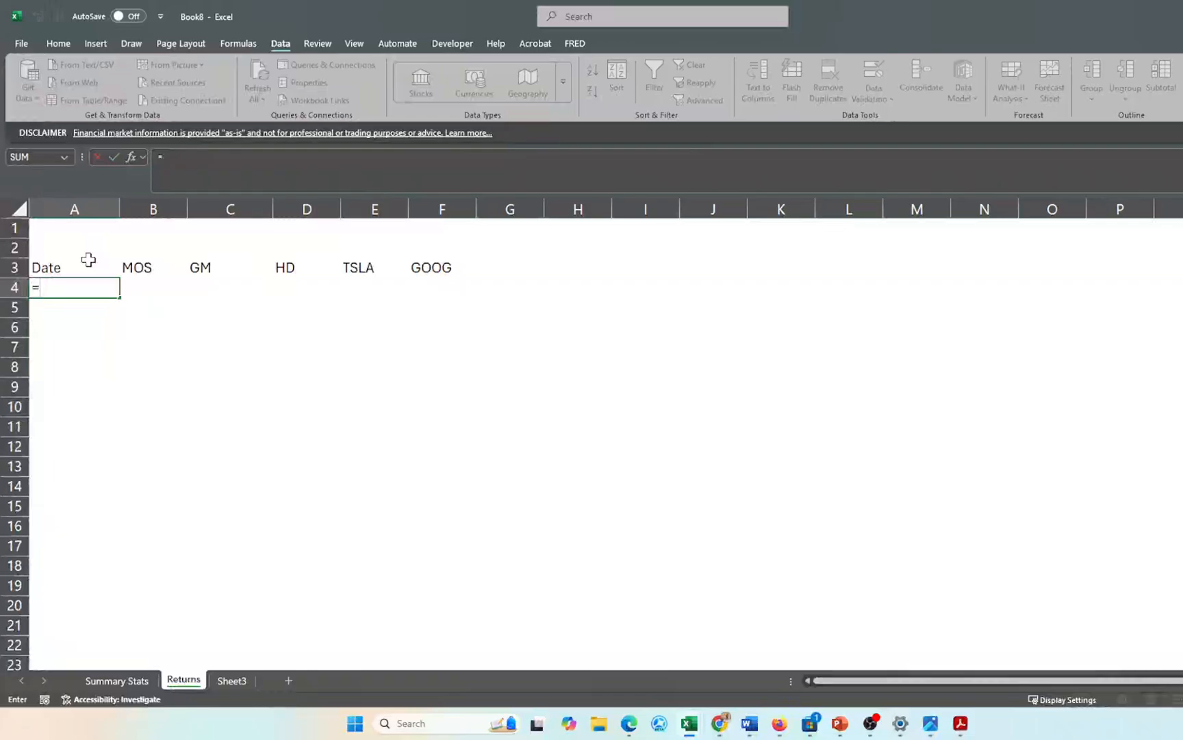
{"action": "type", "text": "stock"}
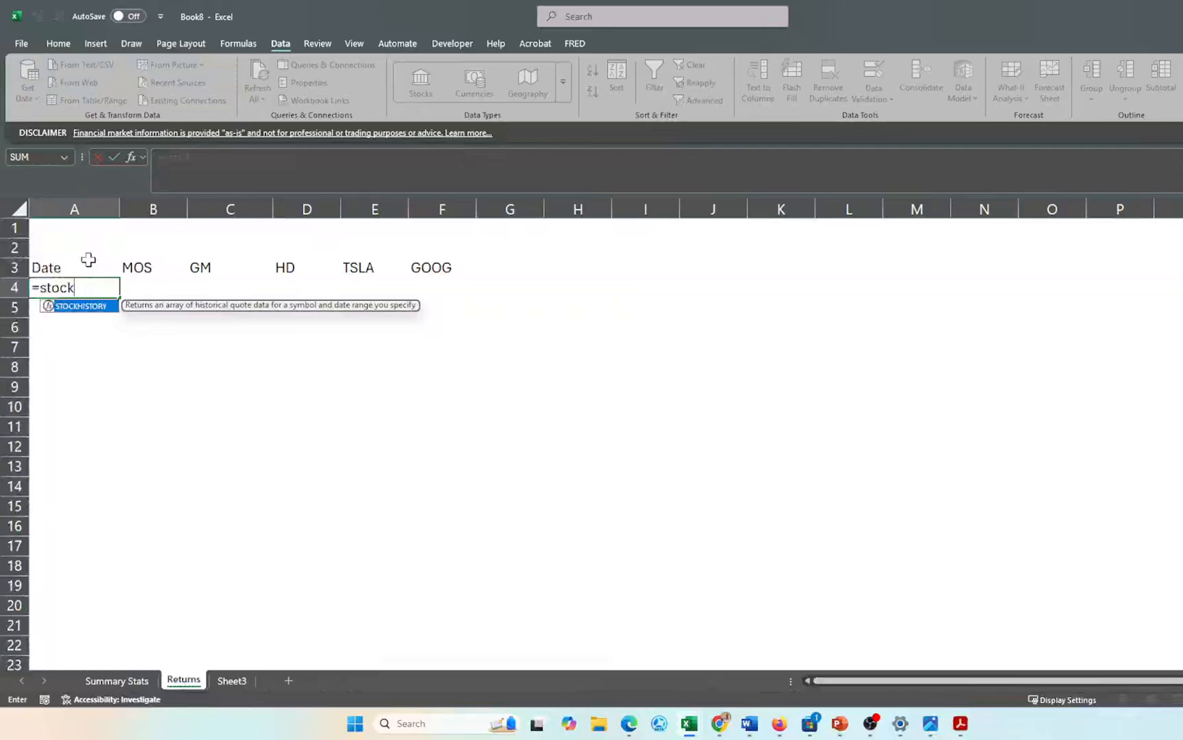
{"action": "key", "text": "Tab"}
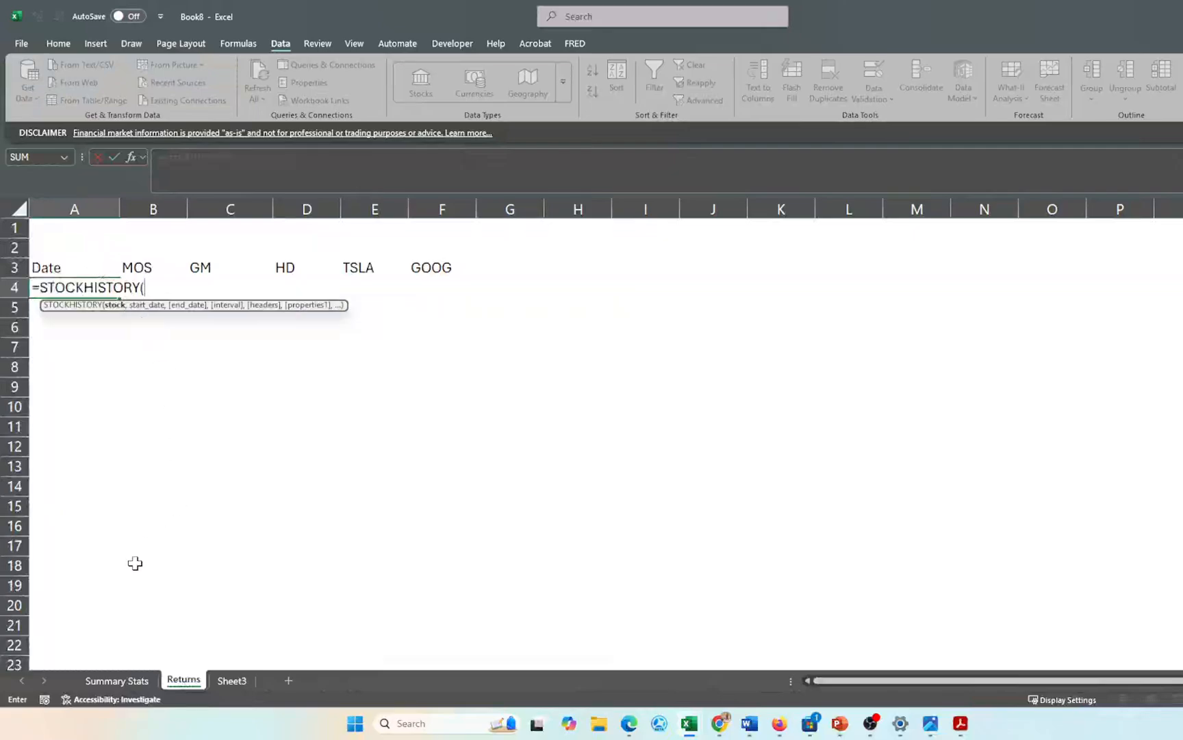
- Complete STOCKHISTORY using Summary Stats B4, B1, B2, D1, headers 1 and properties 0,1
{"action": "left_click", "coordinate": [117, 680]}
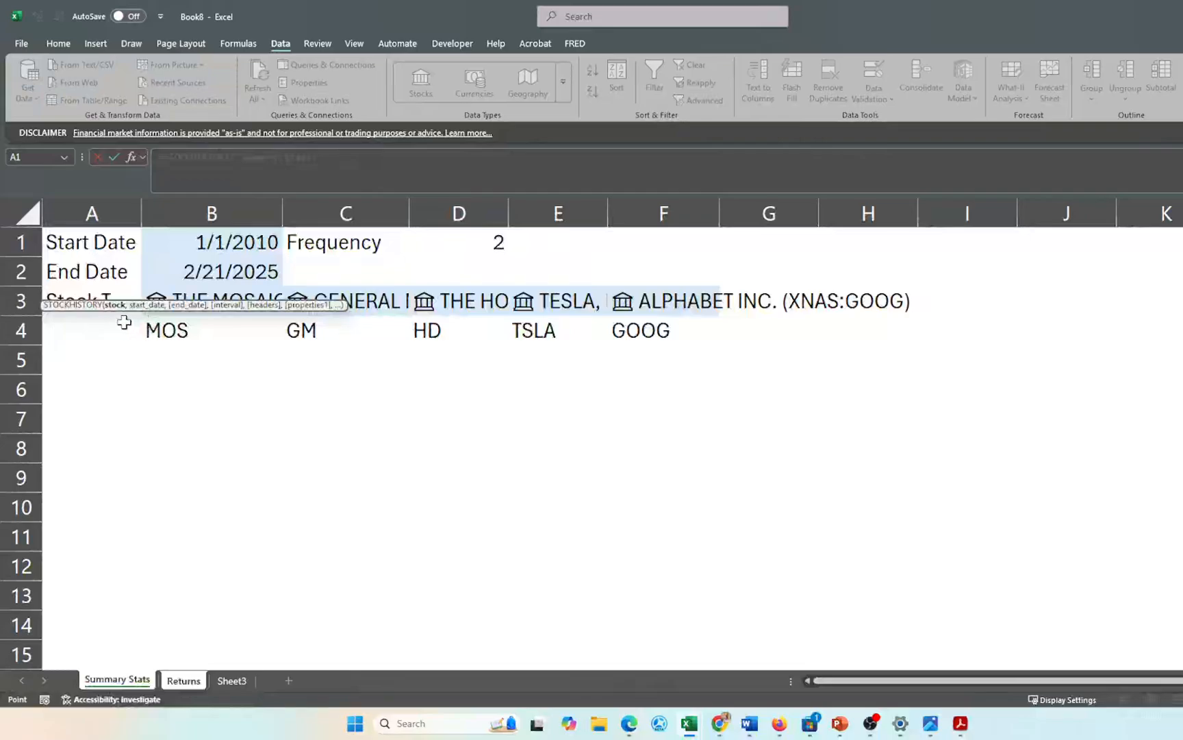
{"action": "left_click", "coordinate": [175, 333]}
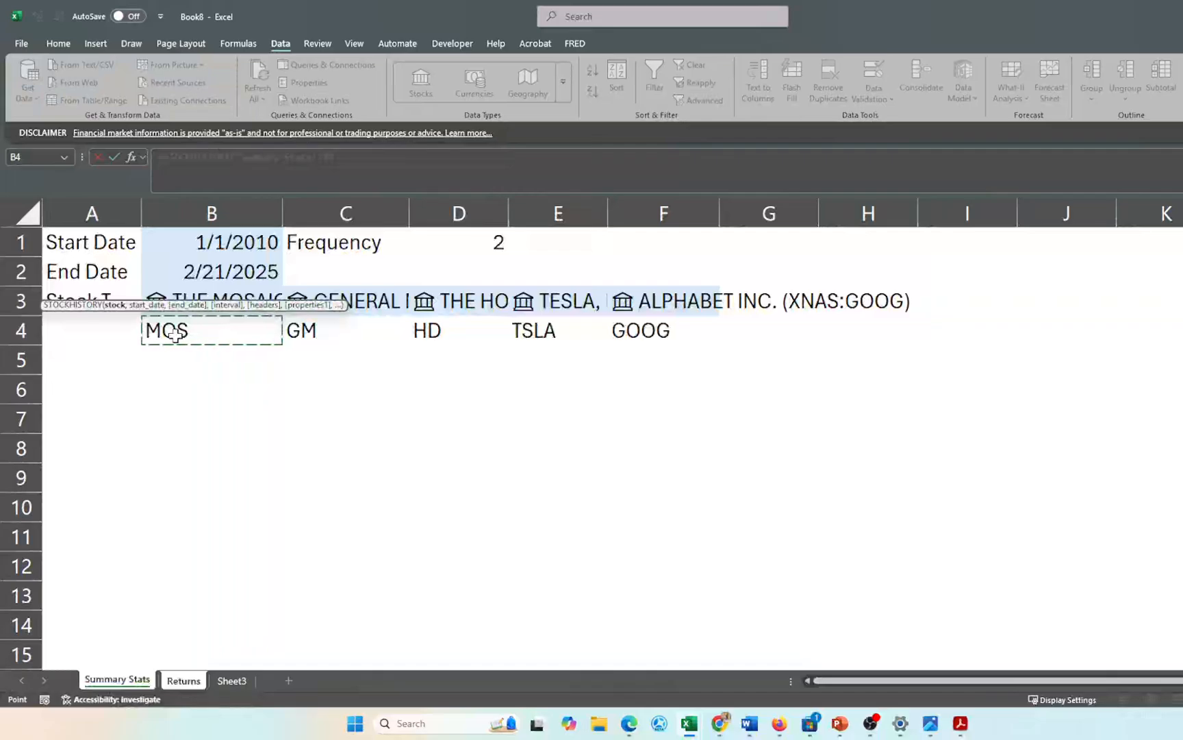
{"action": "type", "text": ","}
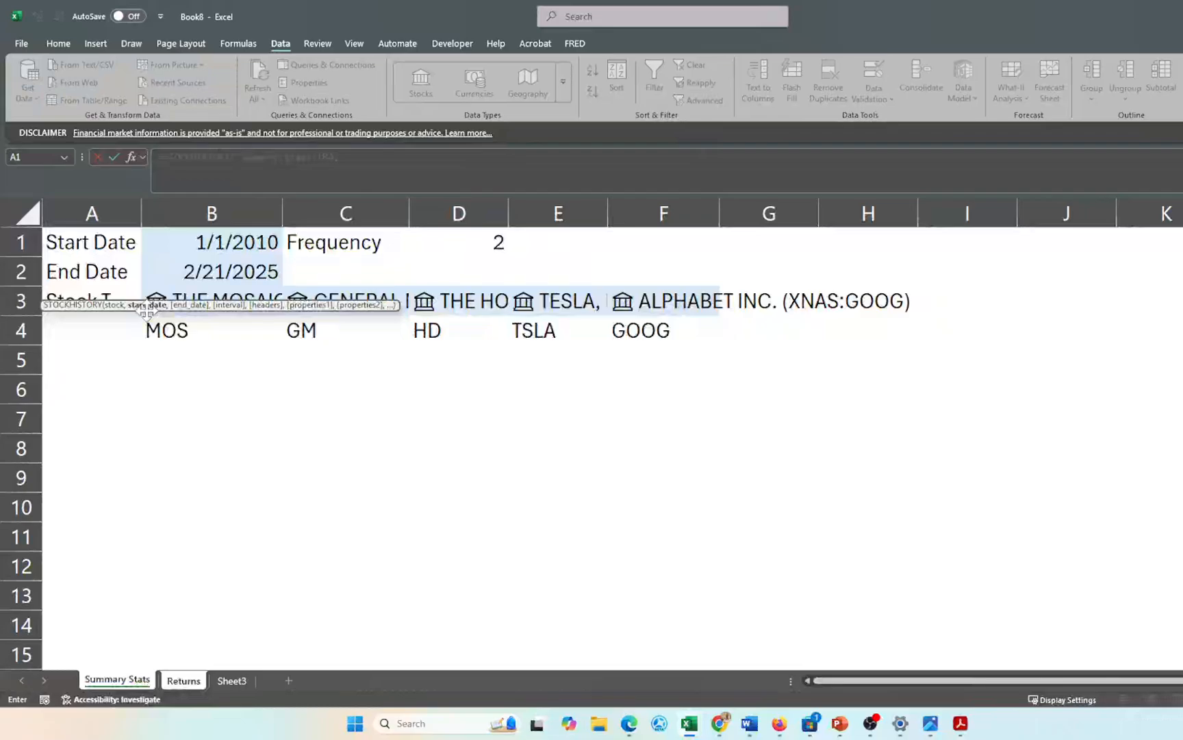
{"action": "left_click", "coordinate": [186, 239]}
{"action": "type", "text": ","}
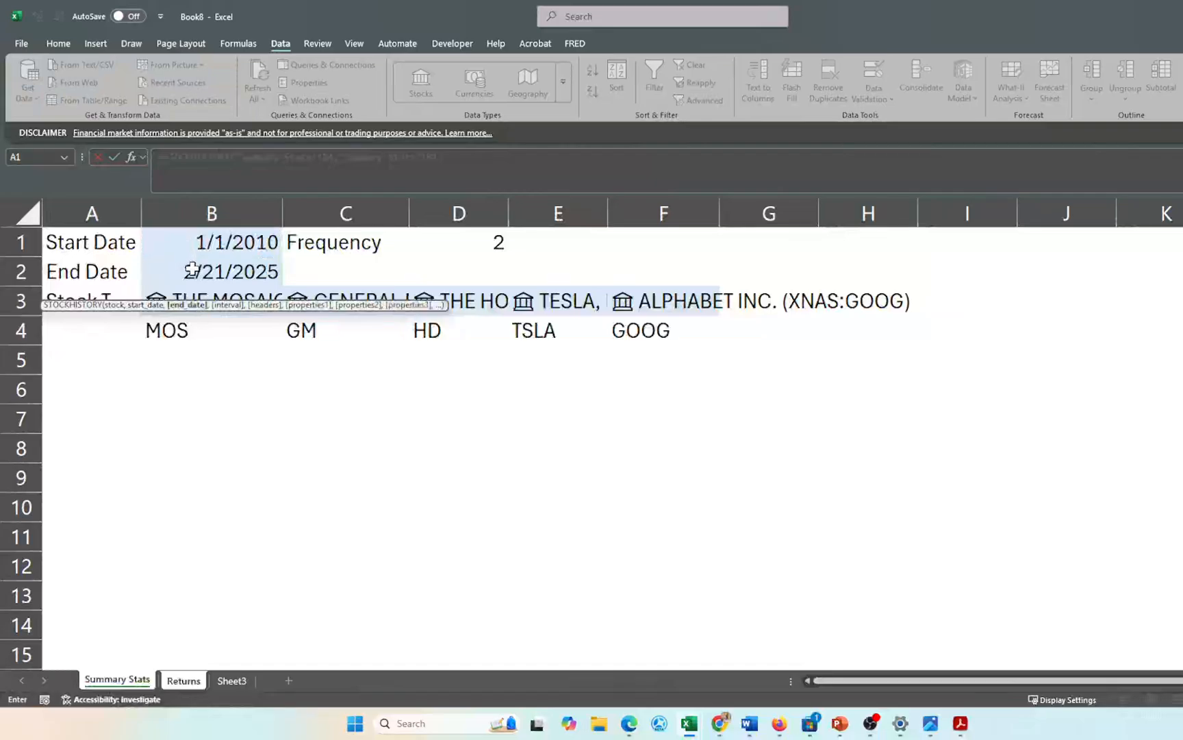
{"action": "left_click", "coordinate": [191, 269]}
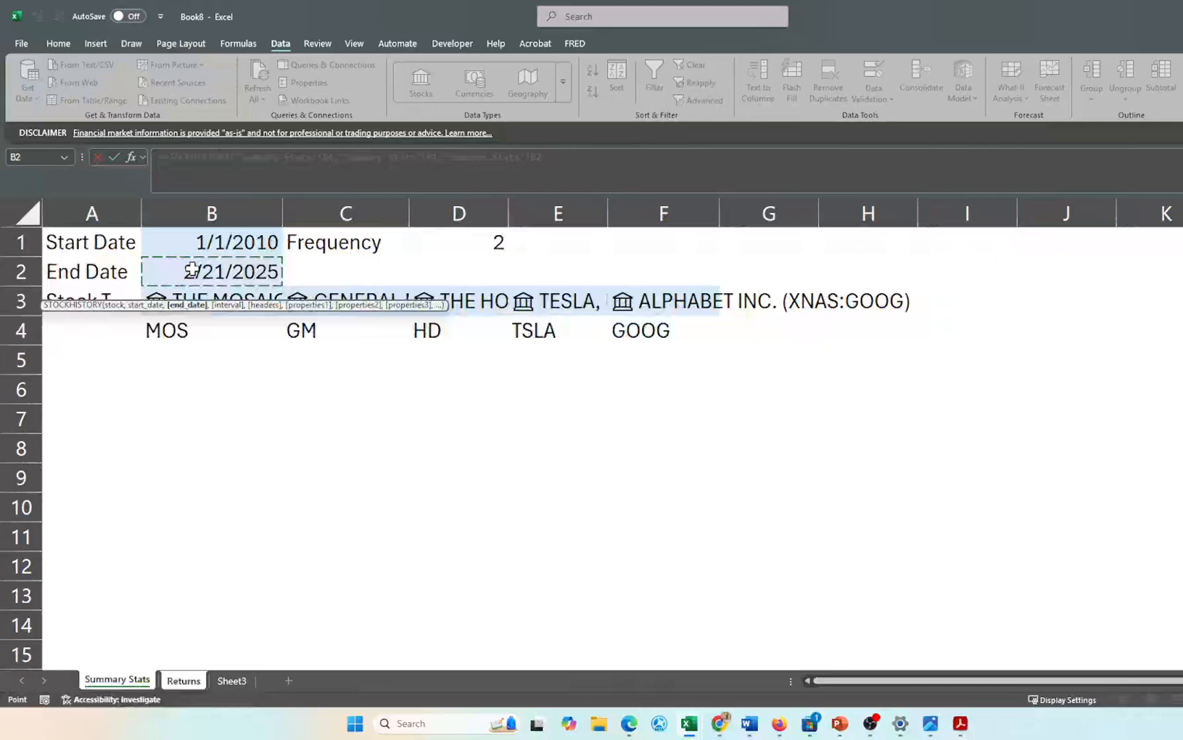
{"action": "type", "text": ","}
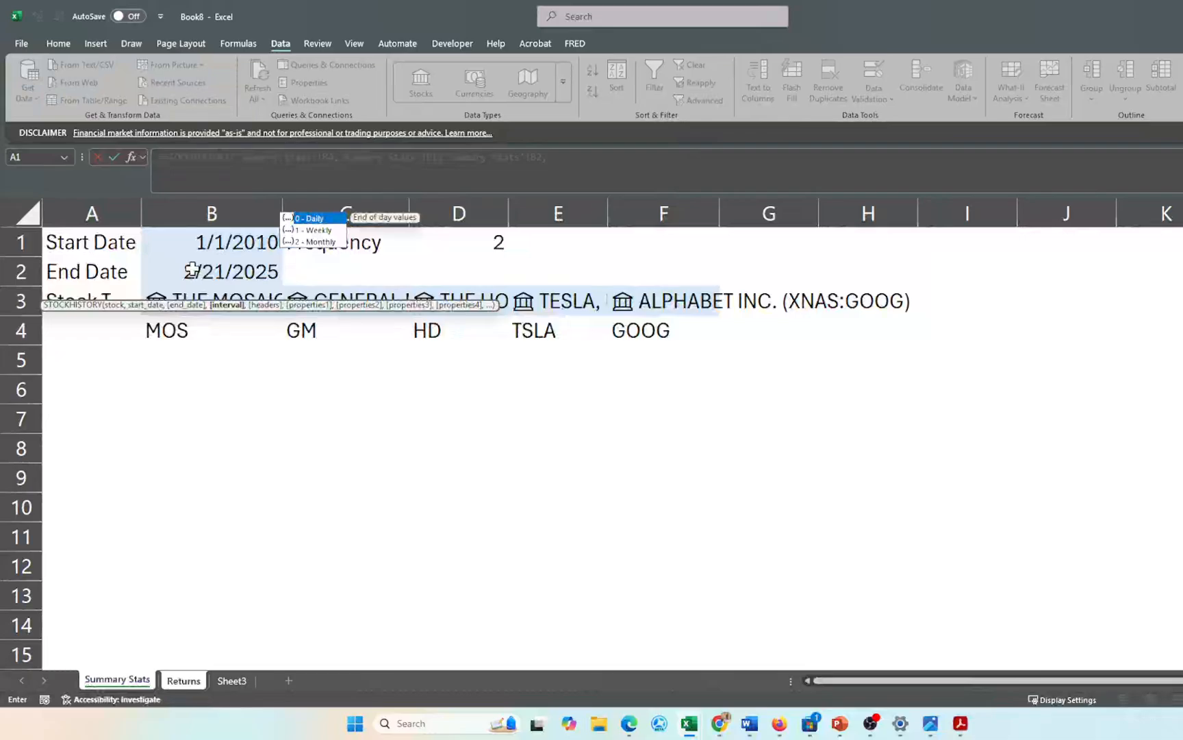
{"action": "left_click", "coordinate": [464, 238]}
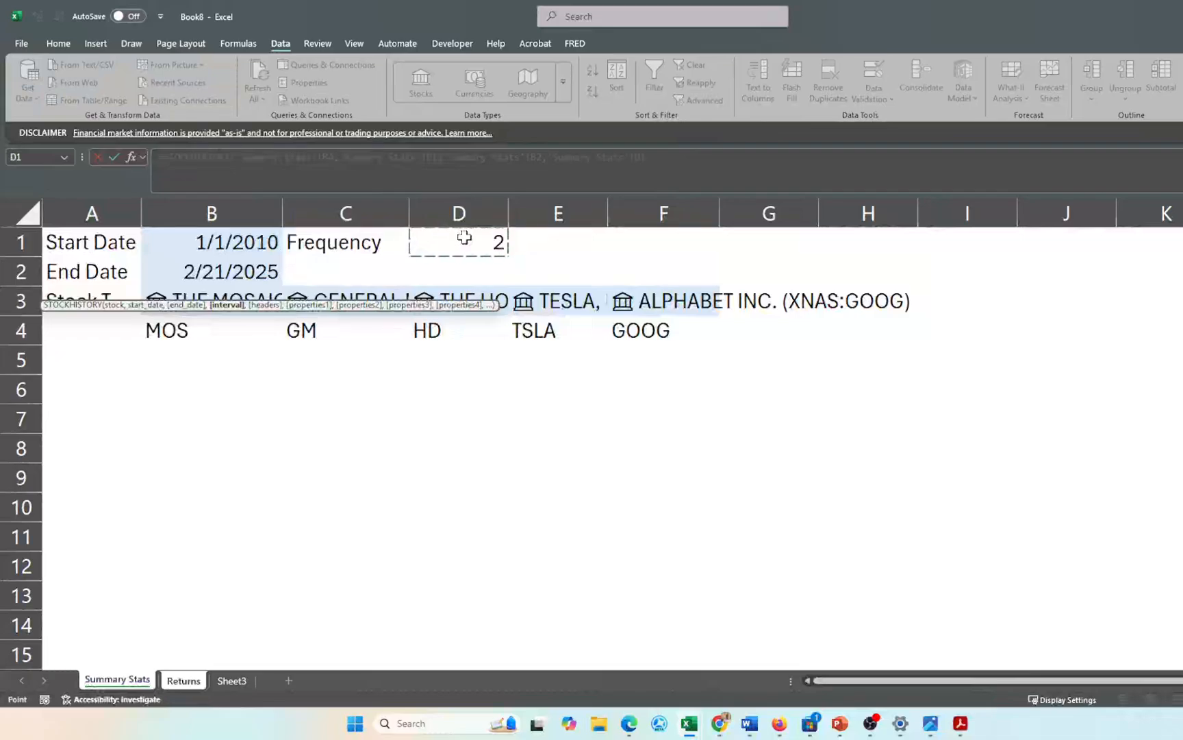
{"action": "type", "text": ","}
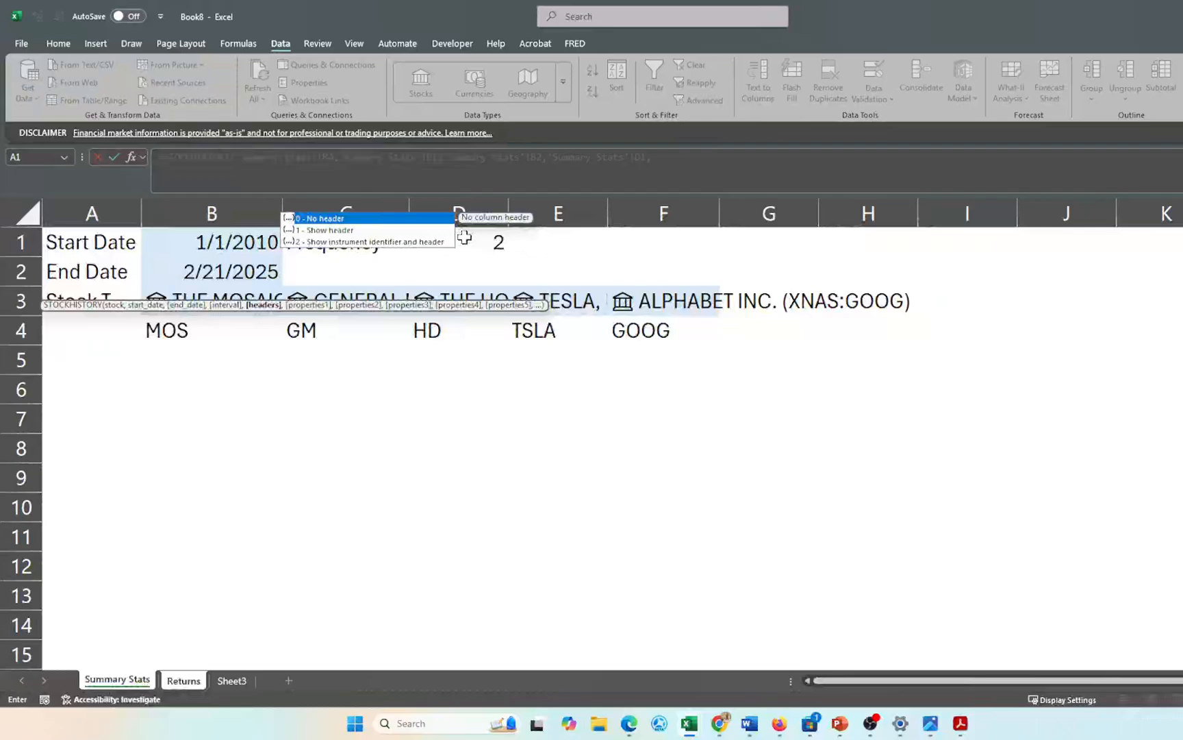
{"action": "type", "text": "1"}
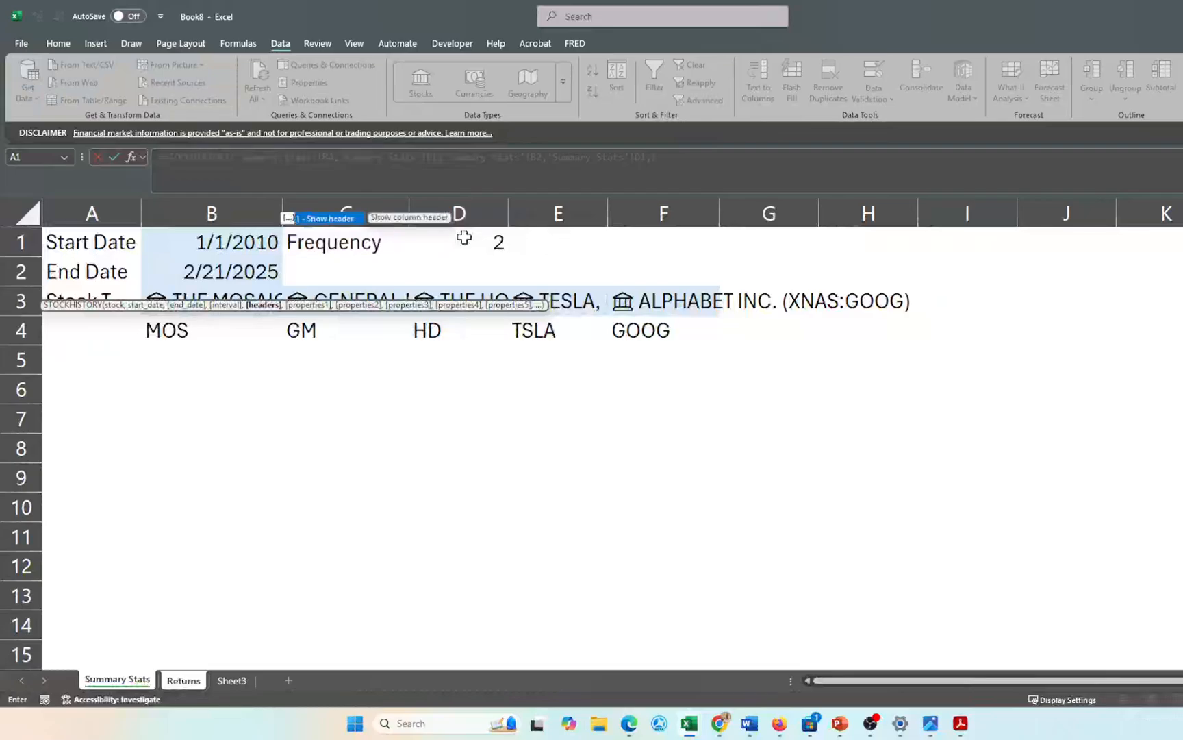
{"action": "type", "text": ","}
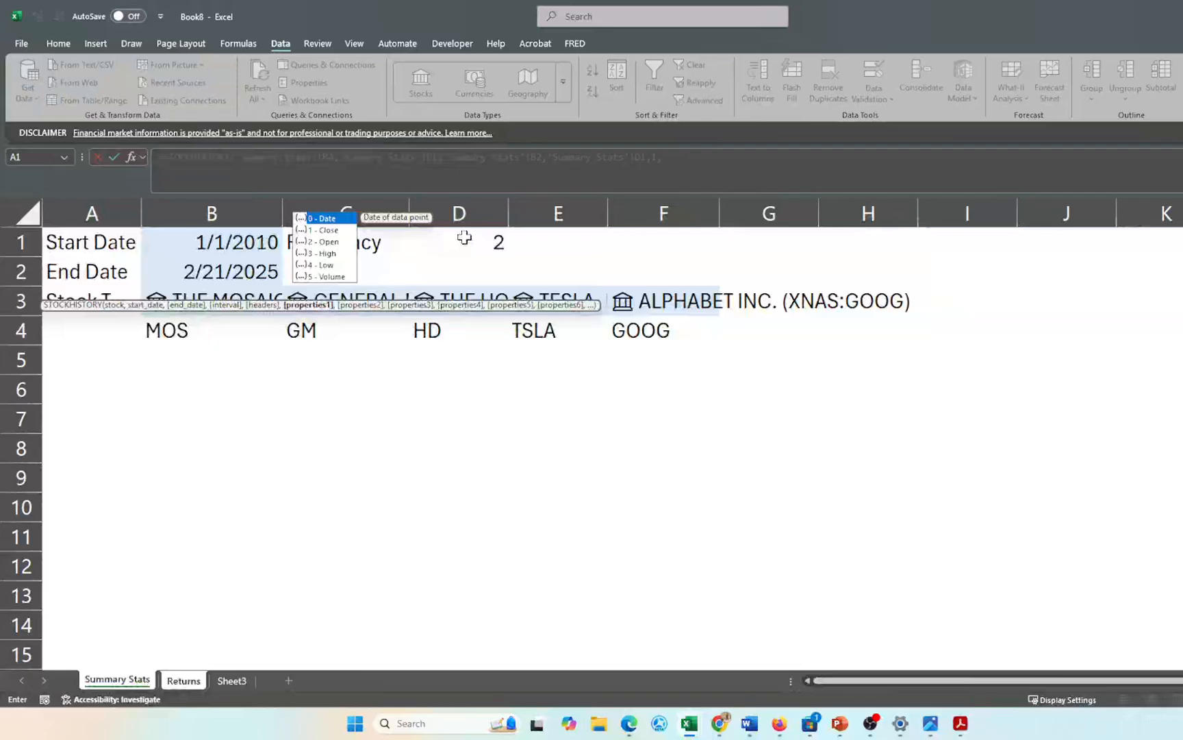
{"action": "type", "text": "0"}
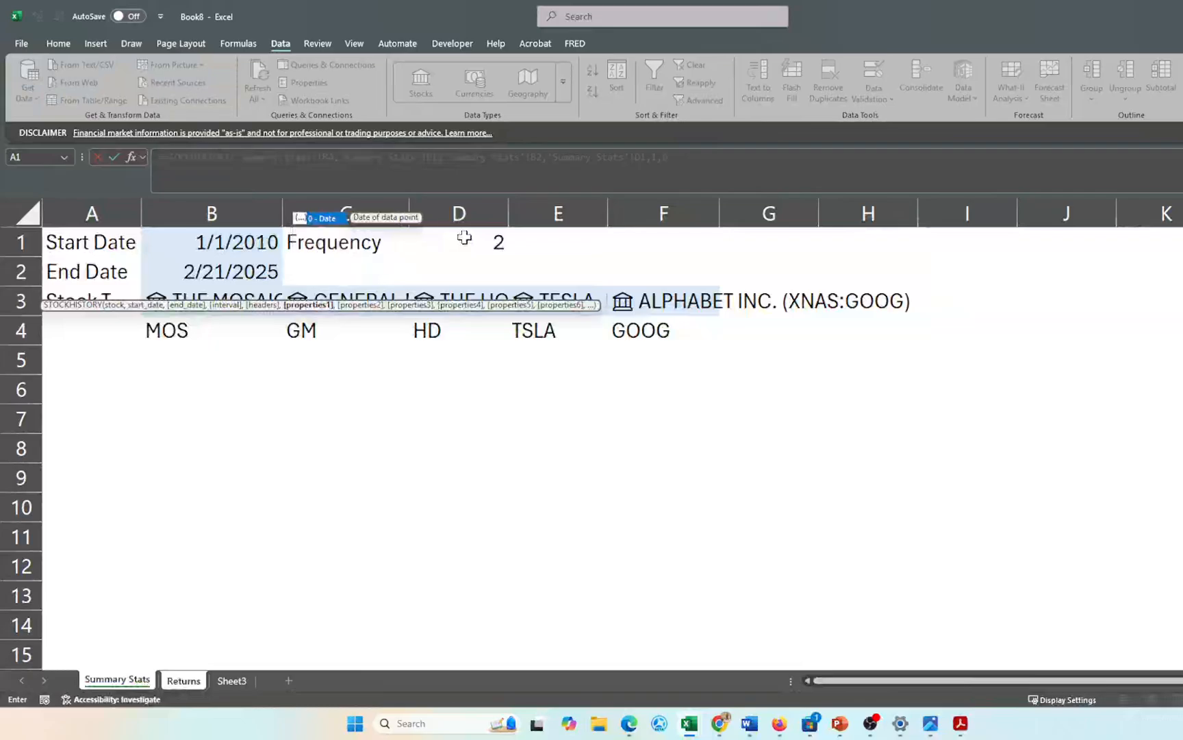
{"action": "type", "text": ","}
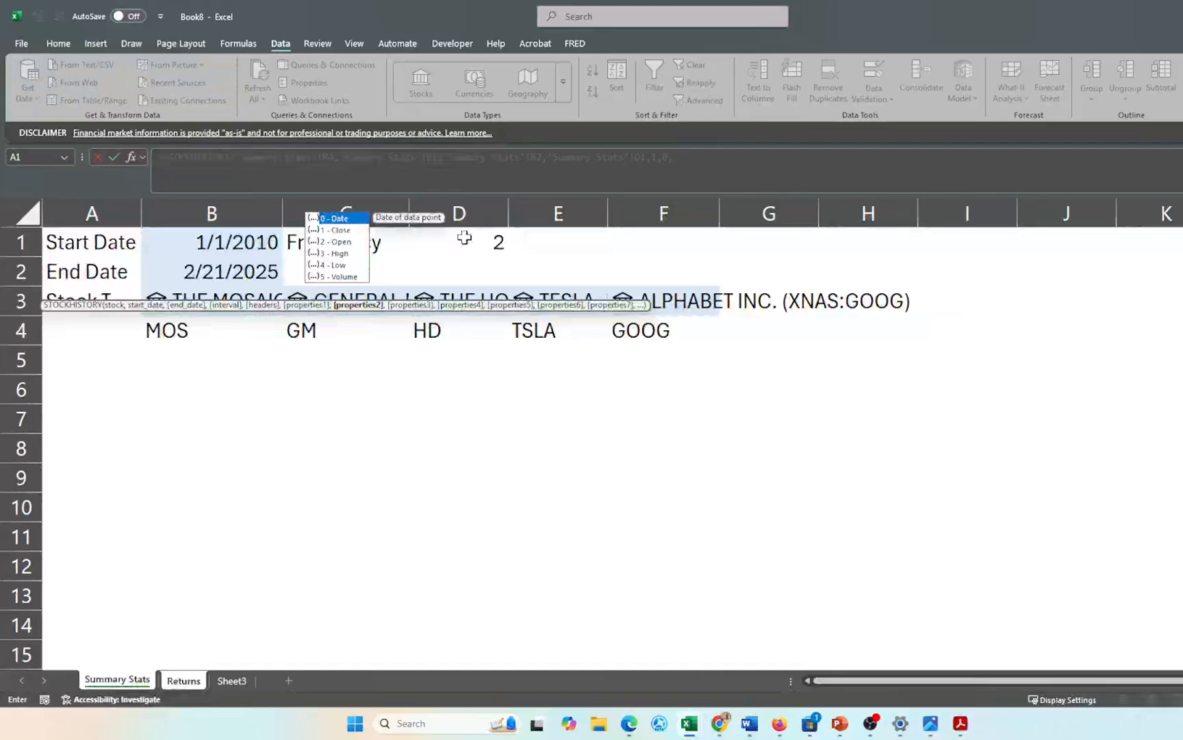
{"action": "type", "text": "1"}
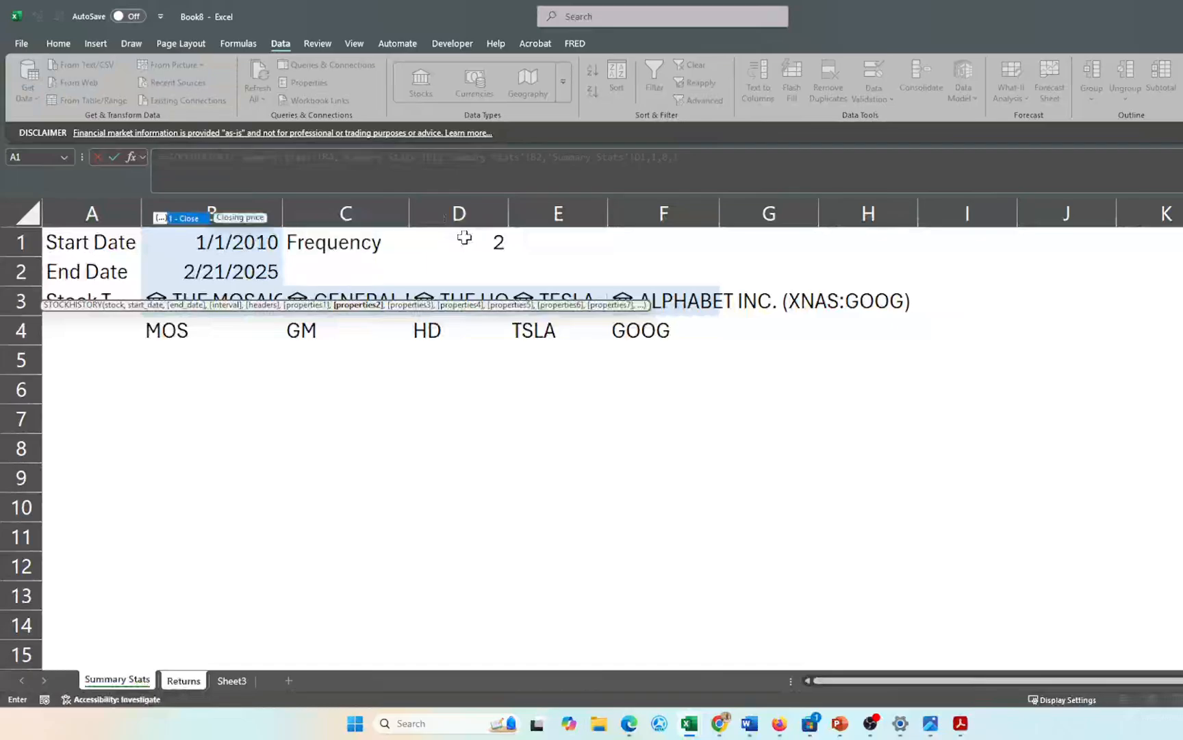
{"action": "type", "text": ")"}
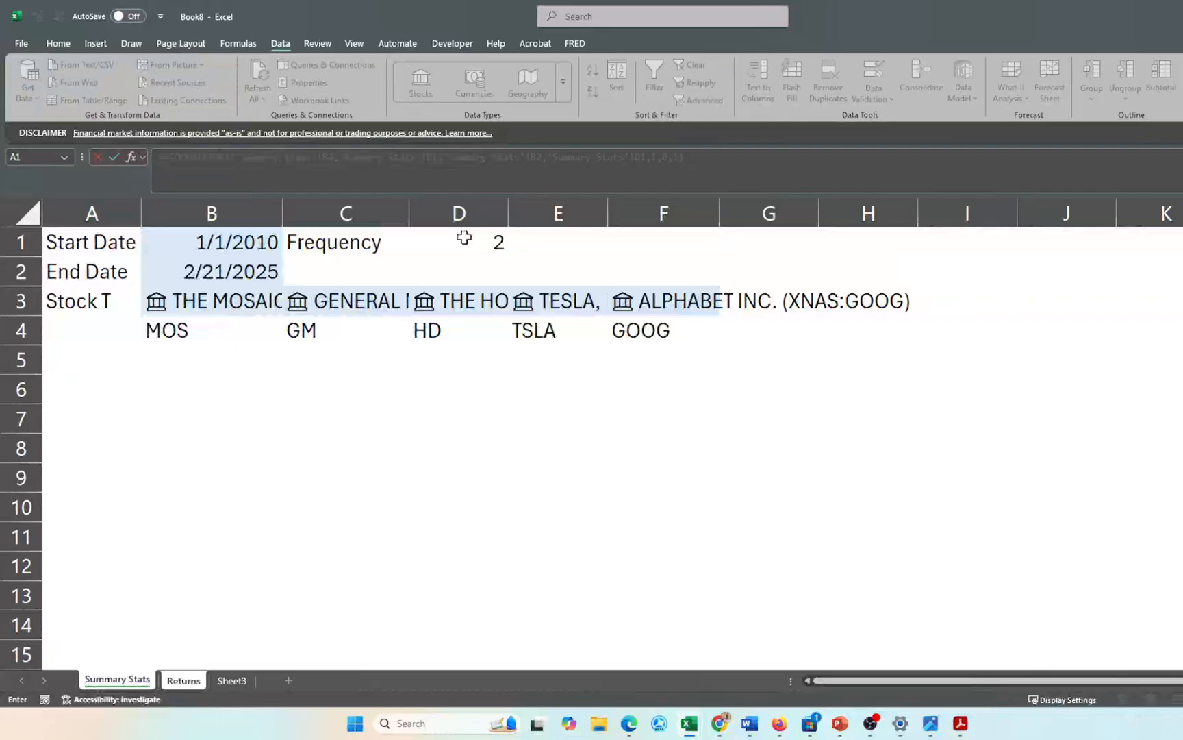
{"action": "key", "text": "Return"}
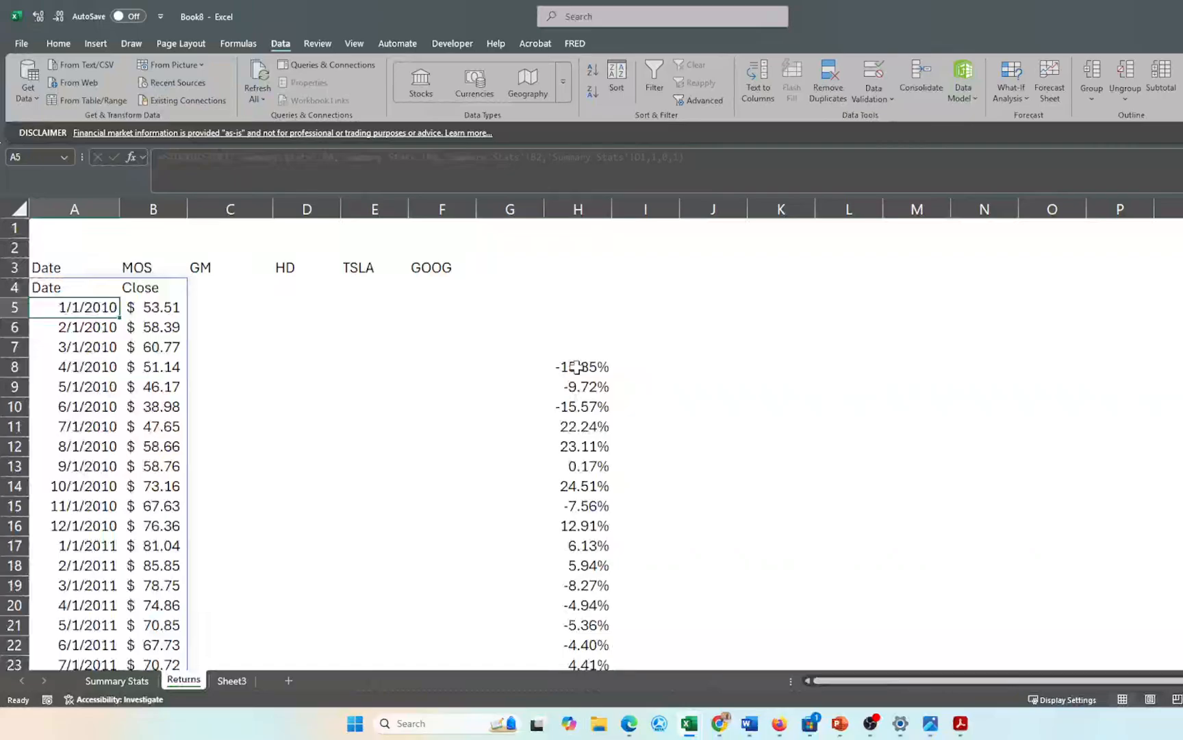
- Clear the old return formulas from H8:M9 down to the bottom of the data
{"action": "left_click", "coordinate": [577, 368]}
{"action": "left_click_drag", "start_coordinate": [577, 368], "coordinate": [919, 395]}
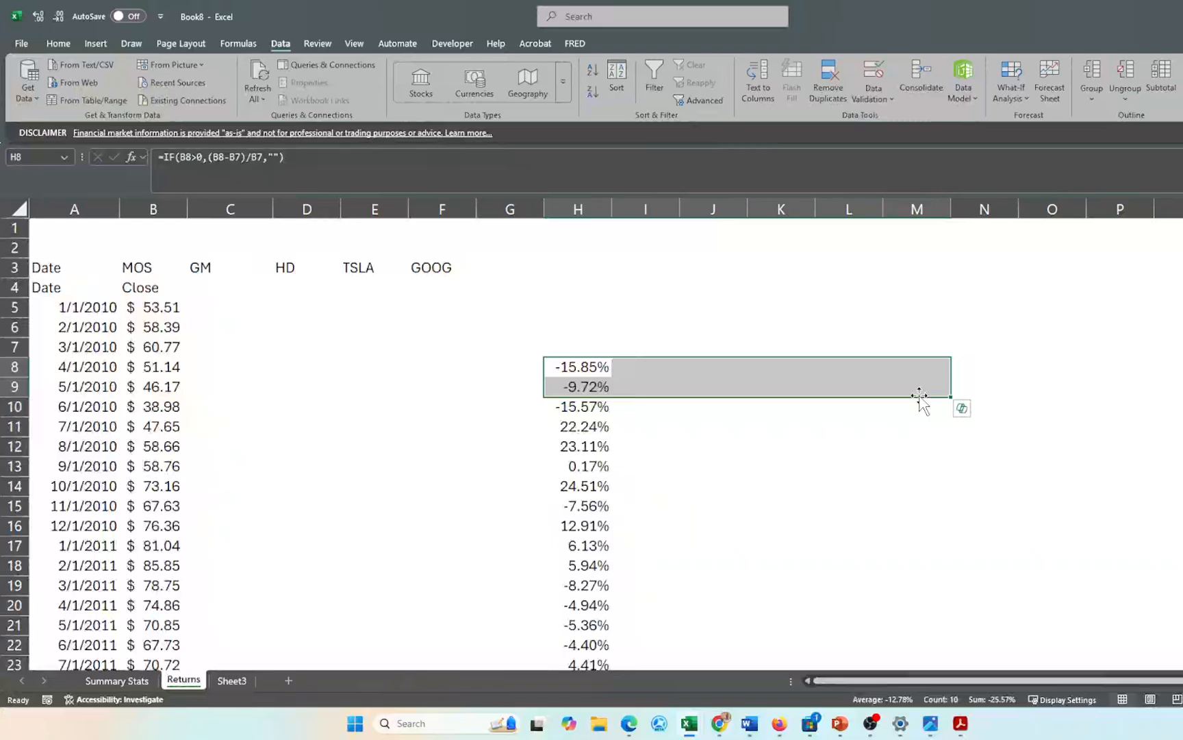
{"action": "key", "text": "ctrl+shift+Down"}
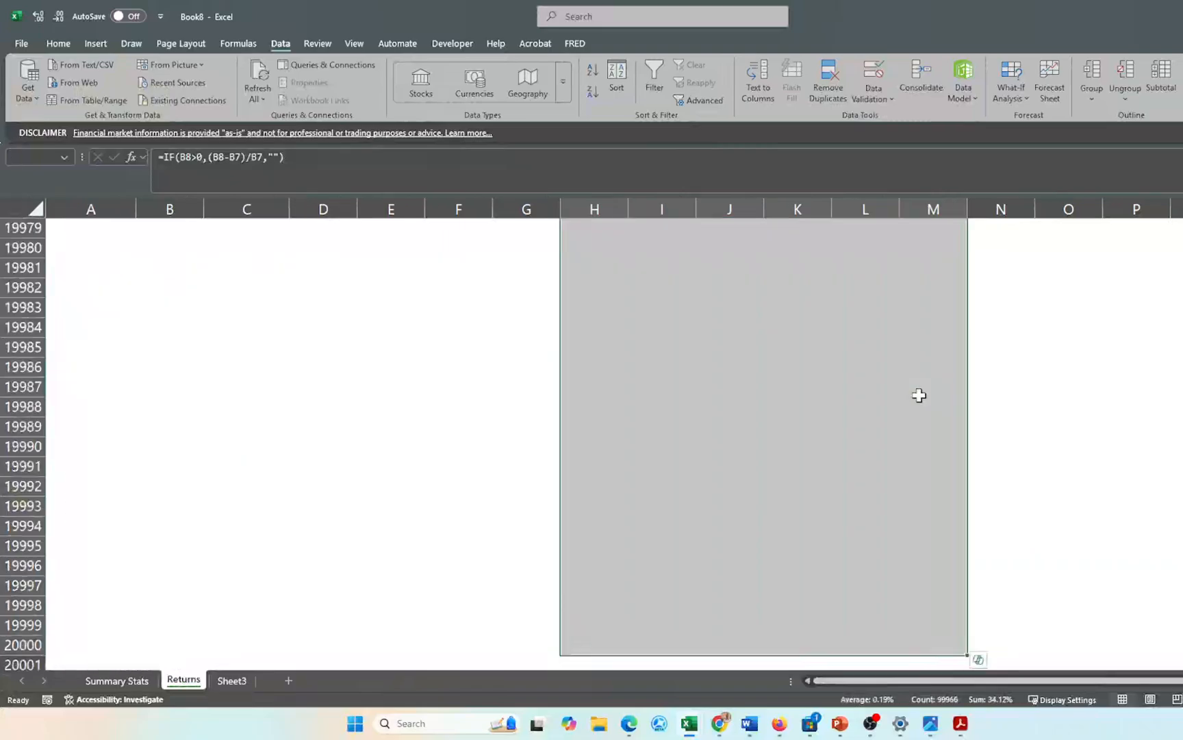
{"action": "key", "text": "ctrl+BackSpace"}
{"action": "left_click", "coordinate": [334, 422]}
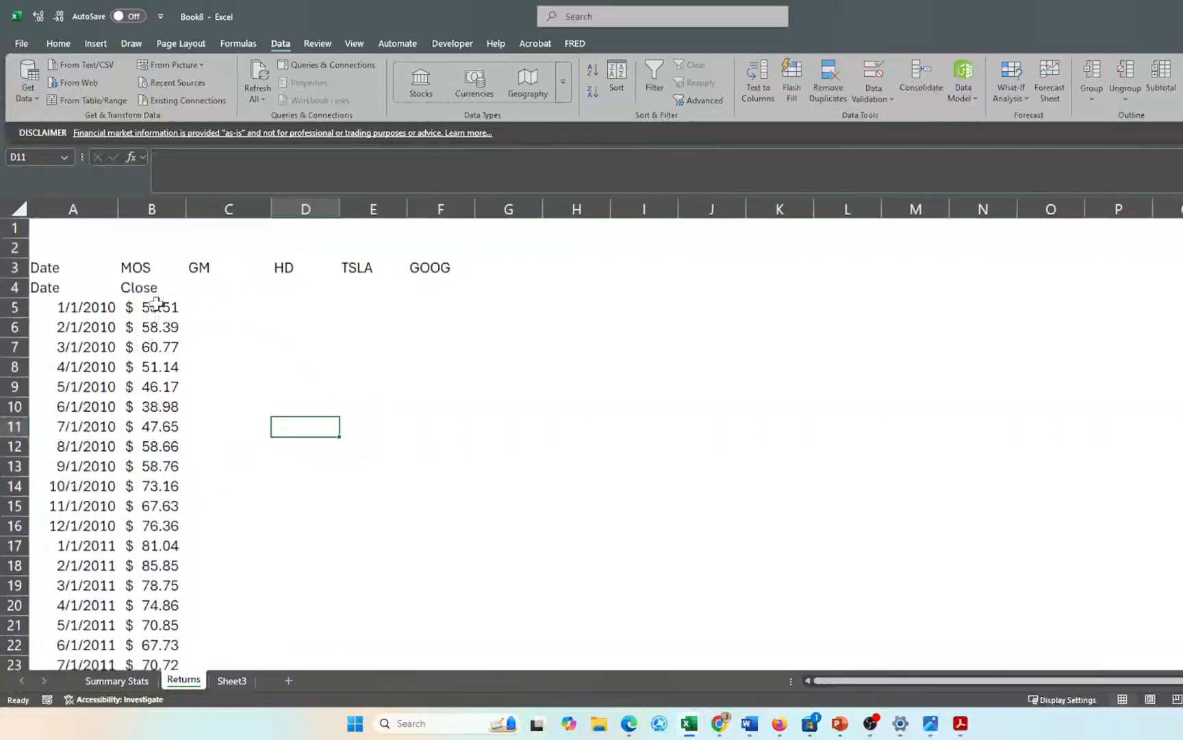
- Review the MOS price formula in B5 and pick C4 for the GM history
{"action": "left_click", "coordinate": [157, 303]}
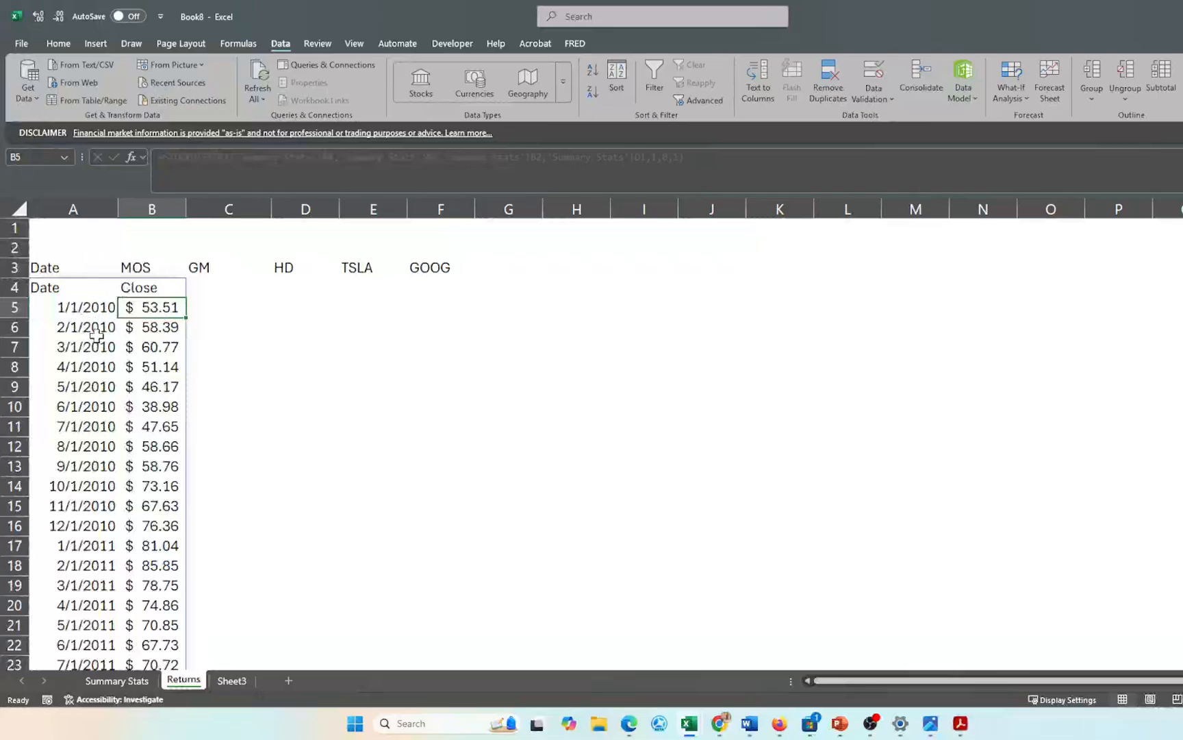
{"action": "scroll", "coordinate": [115, 351], "scroll_direction": "down", "scroll_amount": 2}
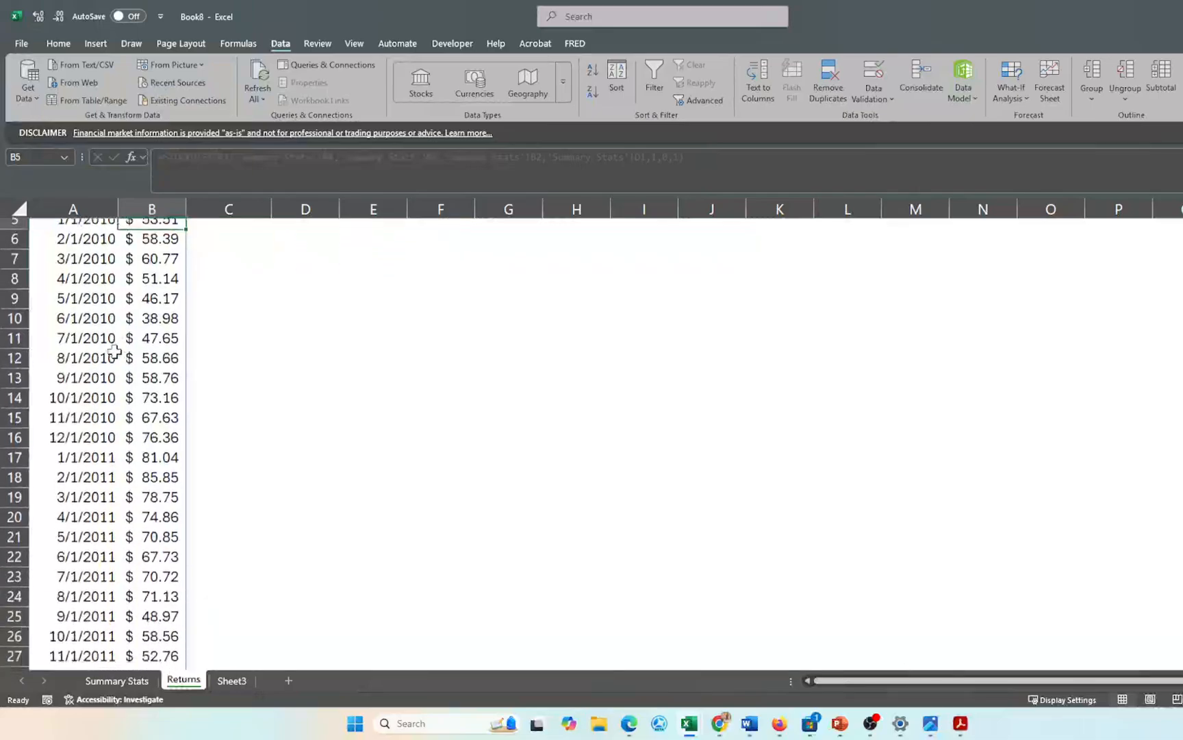
{"action": "scroll", "coordinate": [114, 351], "scroll_direction": "down", "scroll_amount": 6}
{"action": "scroll", "coordinate": [114, 352], "scroll_direction": "up", "scroll_amount": 7}
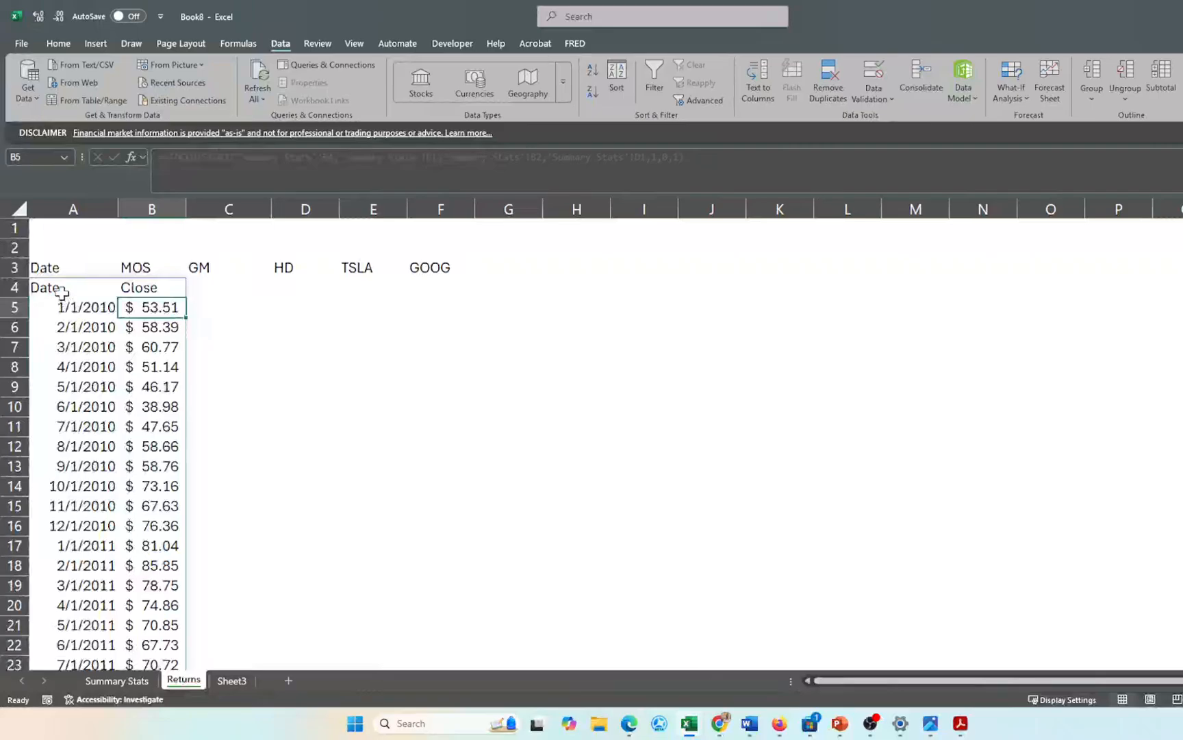
{"action": "left_click", "coordinate": [215, 288]}
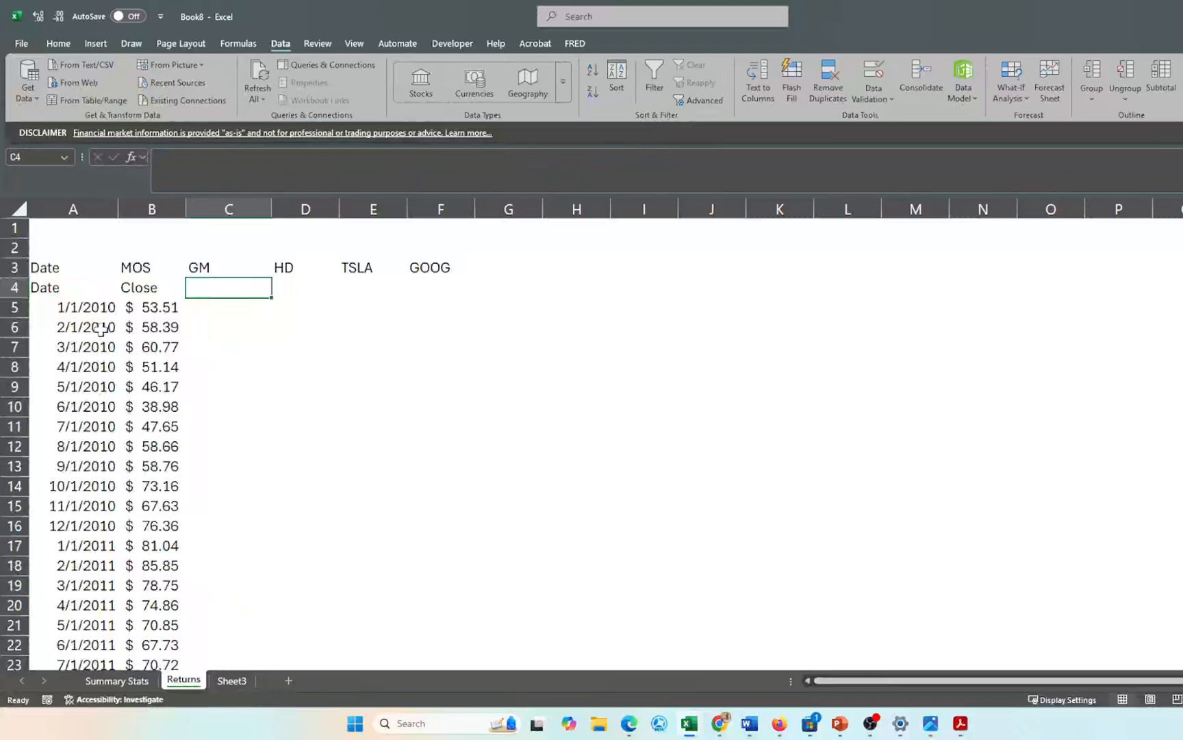
- Enter a STOCKHISTORY formula in C4 for GM using Summary Stats C4, B1, $B$2, D1, 1, closing price
{"action": "type", "text": "=stock"}
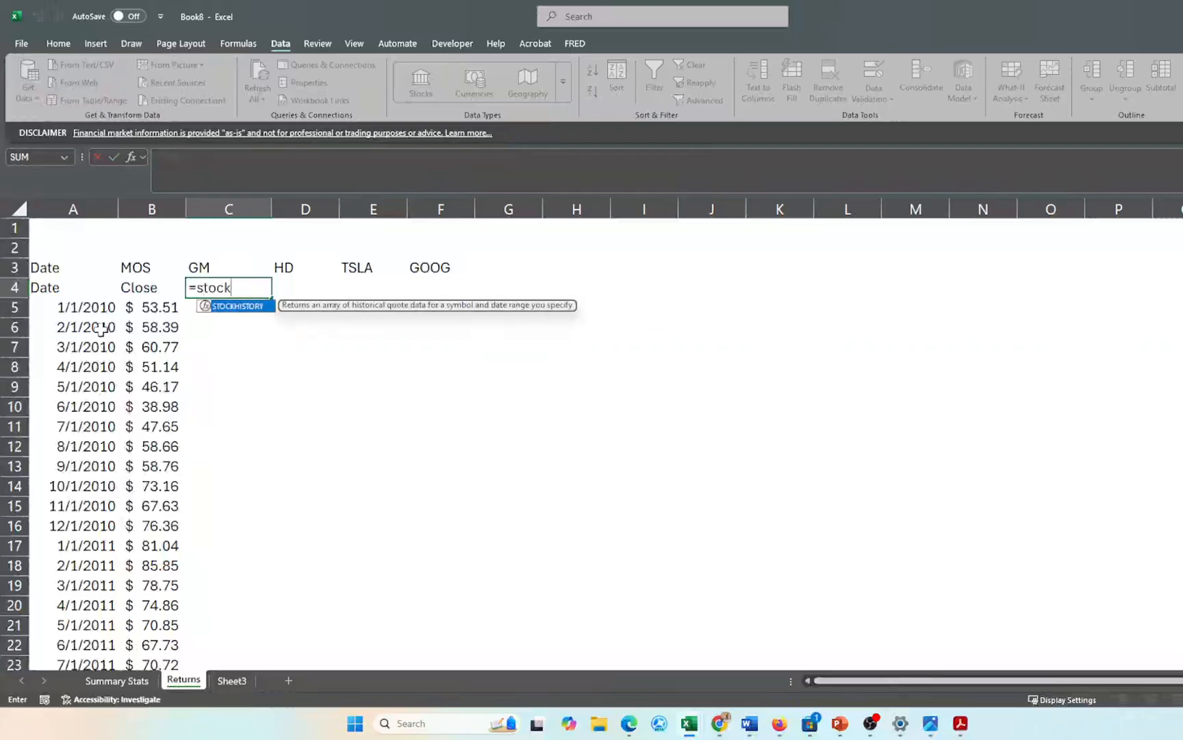
{"action": "key", "text": "Tab"}
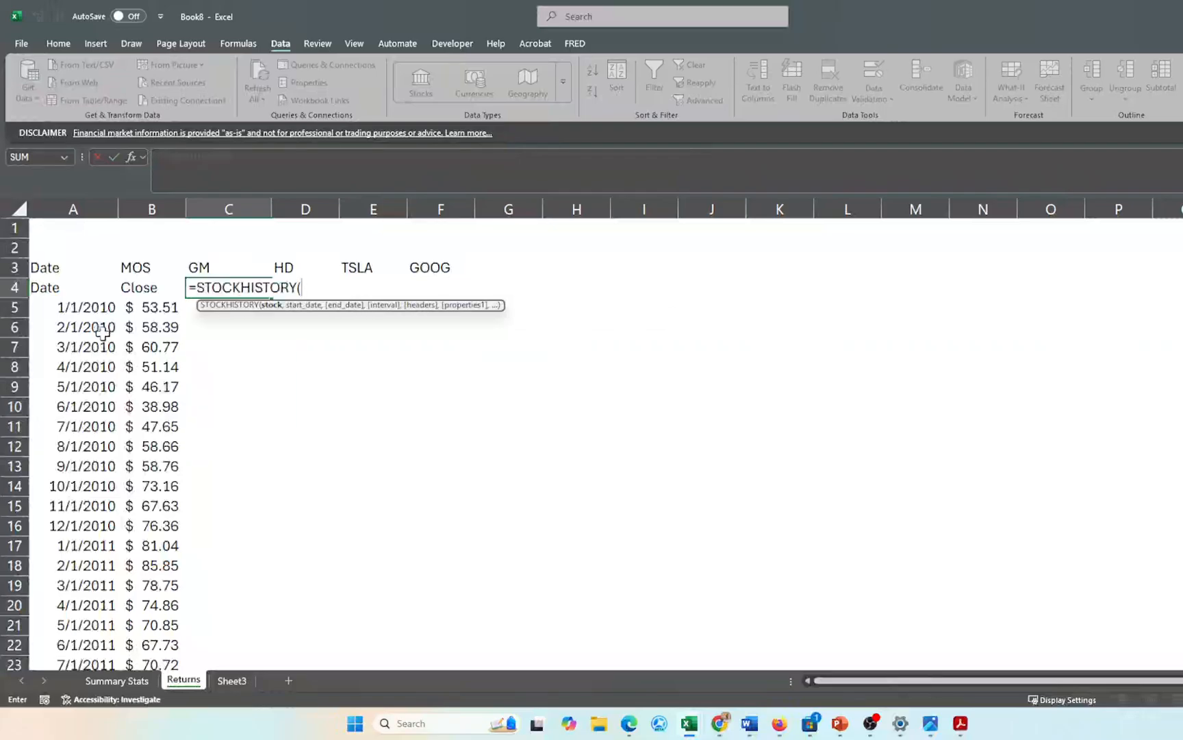
{"action": "left_click", "coordinate": [116, 681]}
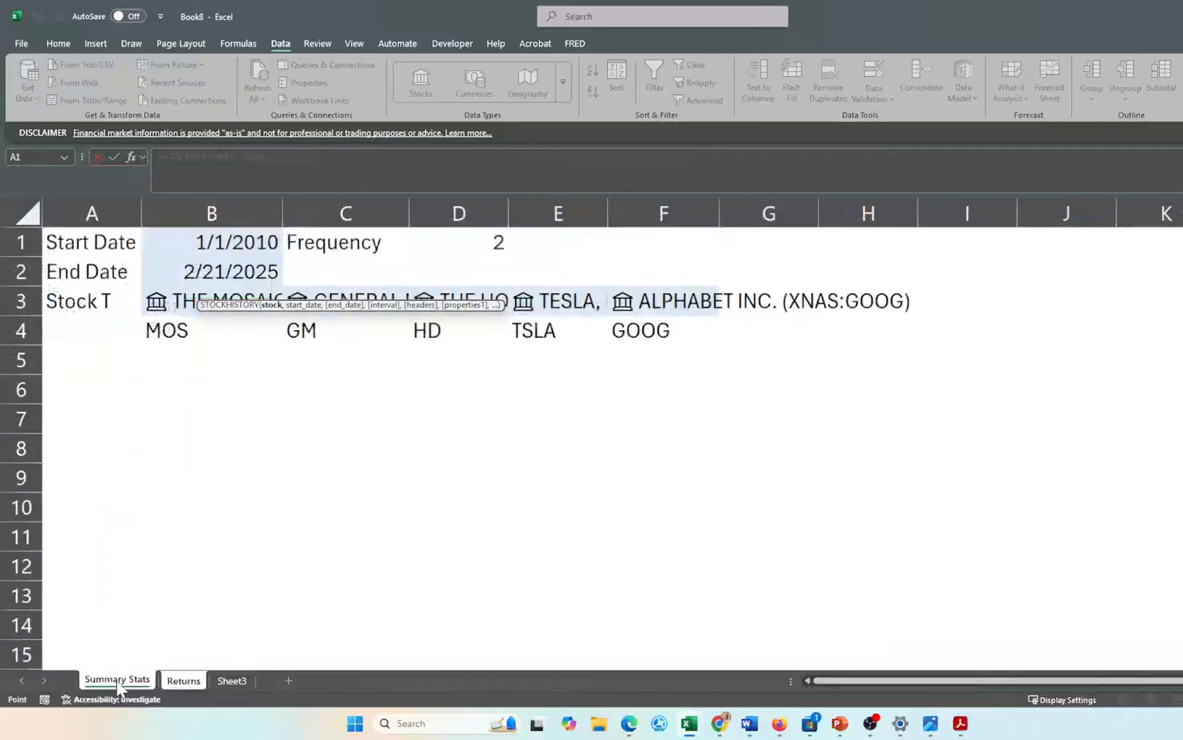
{"action": "left_click", "coordinate": [315, 330]}
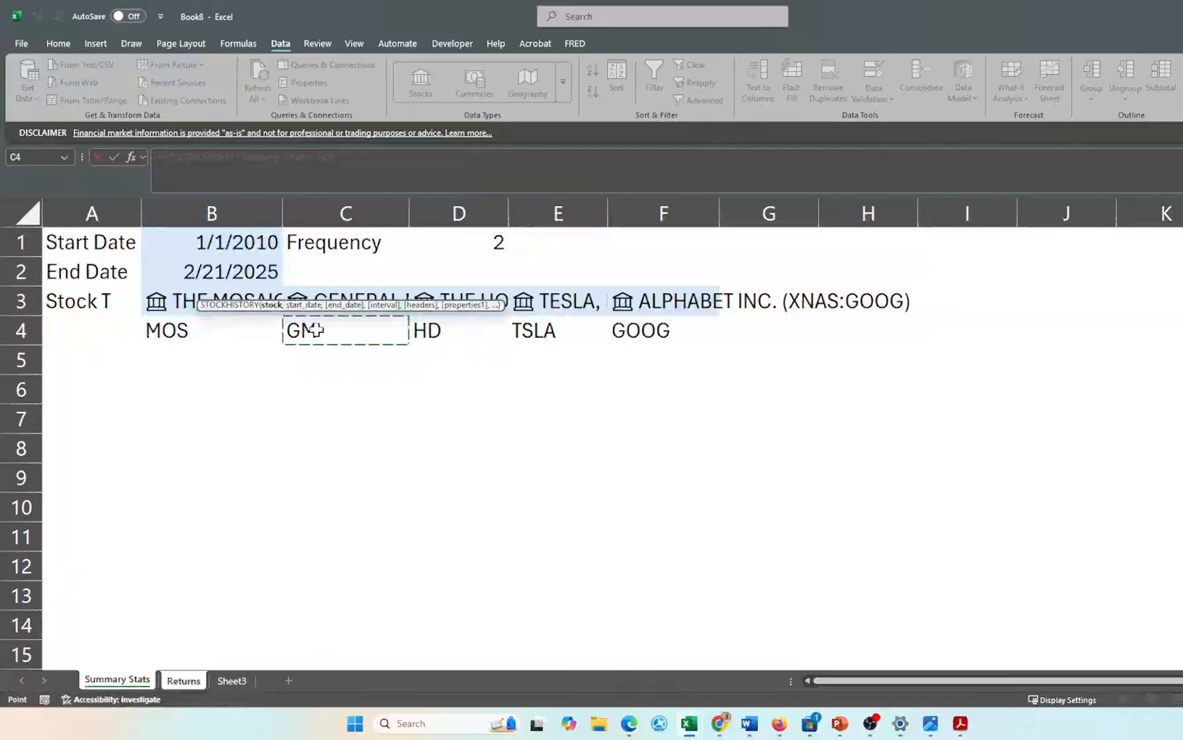
{"action": "type", "text": ","}
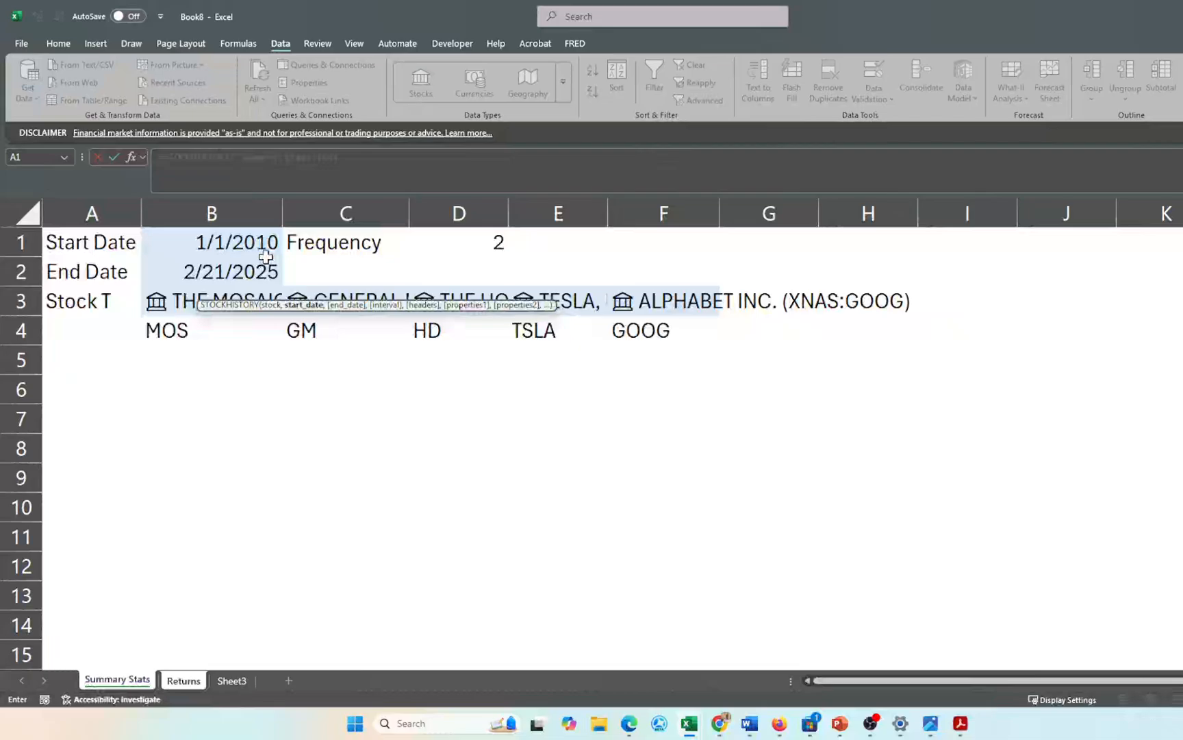
{"action": "left_click", "coordinate": [246, 239]}
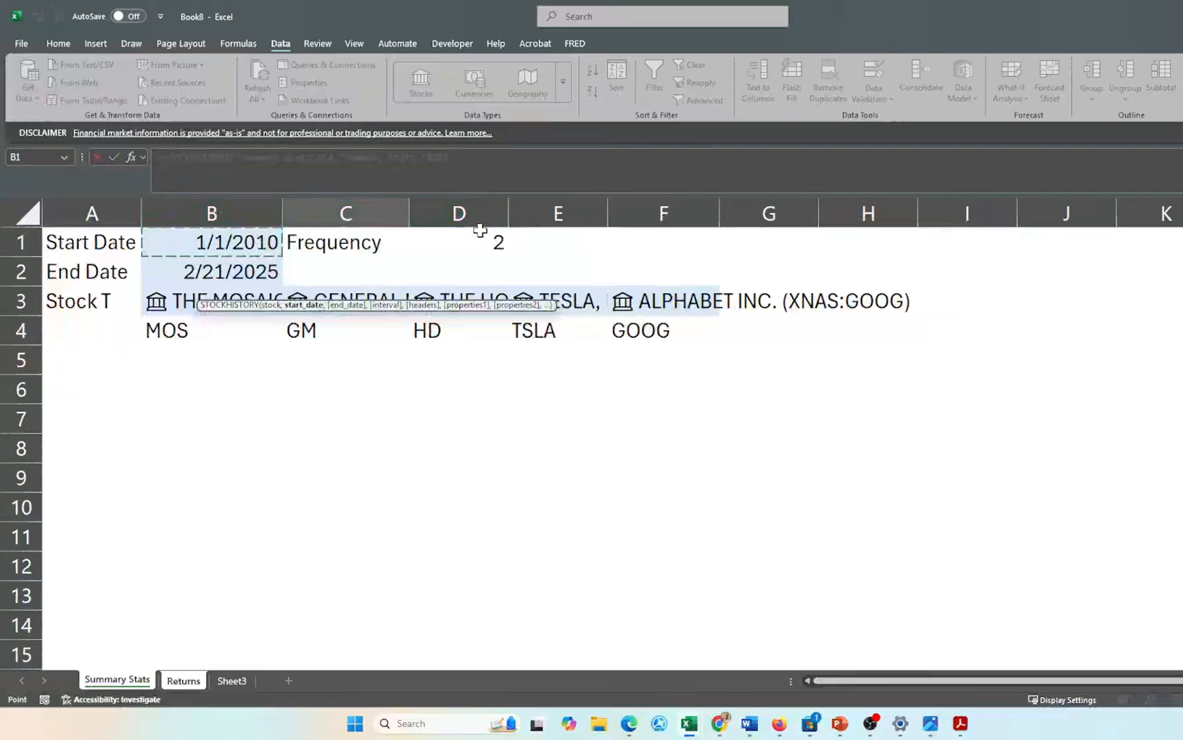
{"action": "left_click", "coordinate": [458, 204]}
{"action": "type", "text": ","}
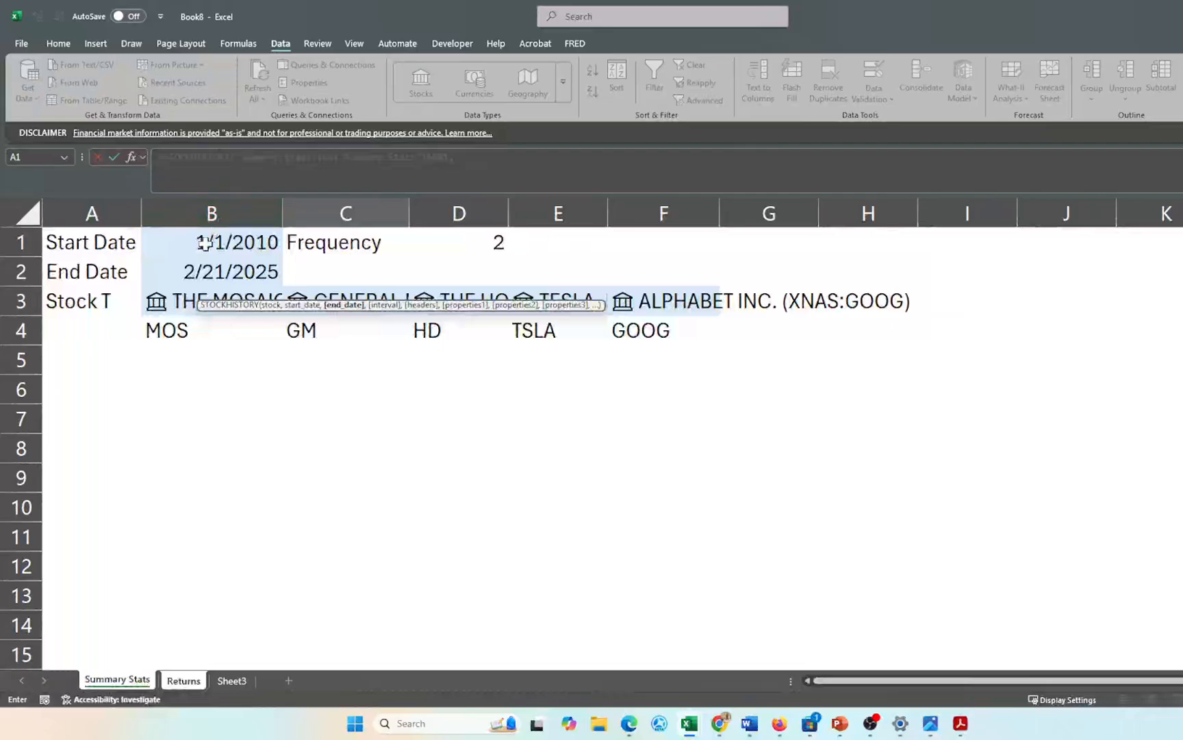
{"action": "left_click", "coordinate": [218, 268]}
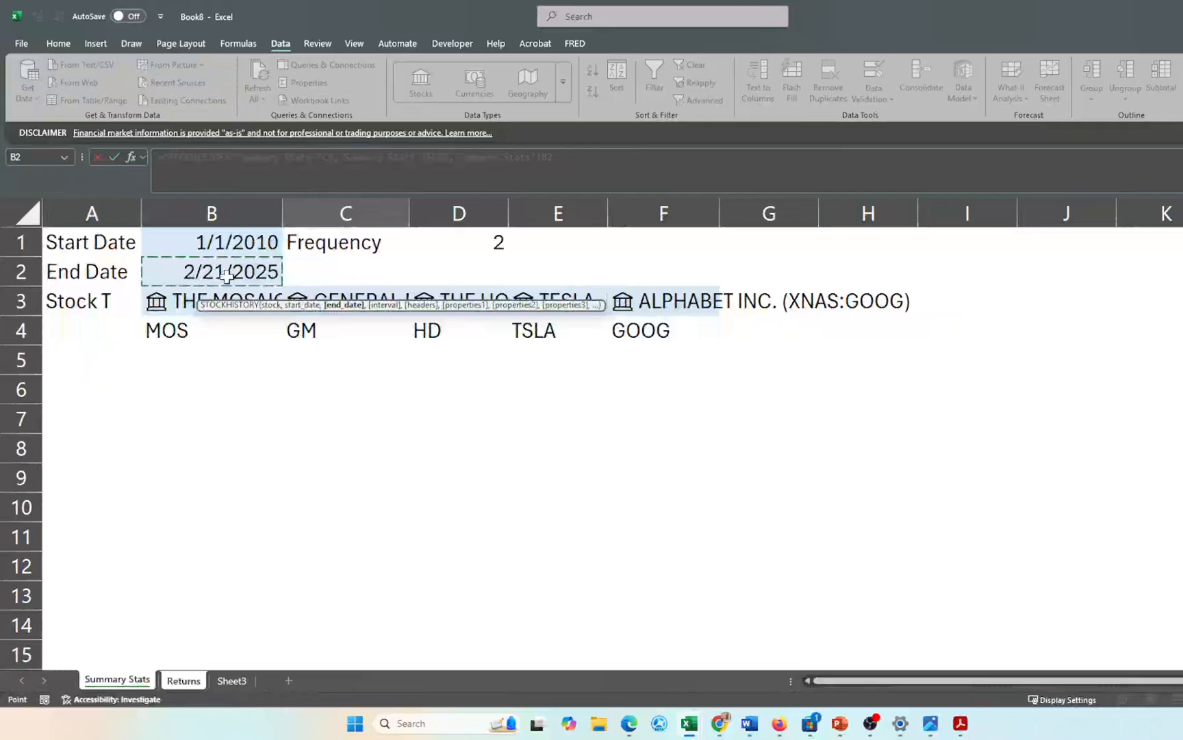
{"action": "key", "text": "F4"}
{"action": "type", "text": ","}
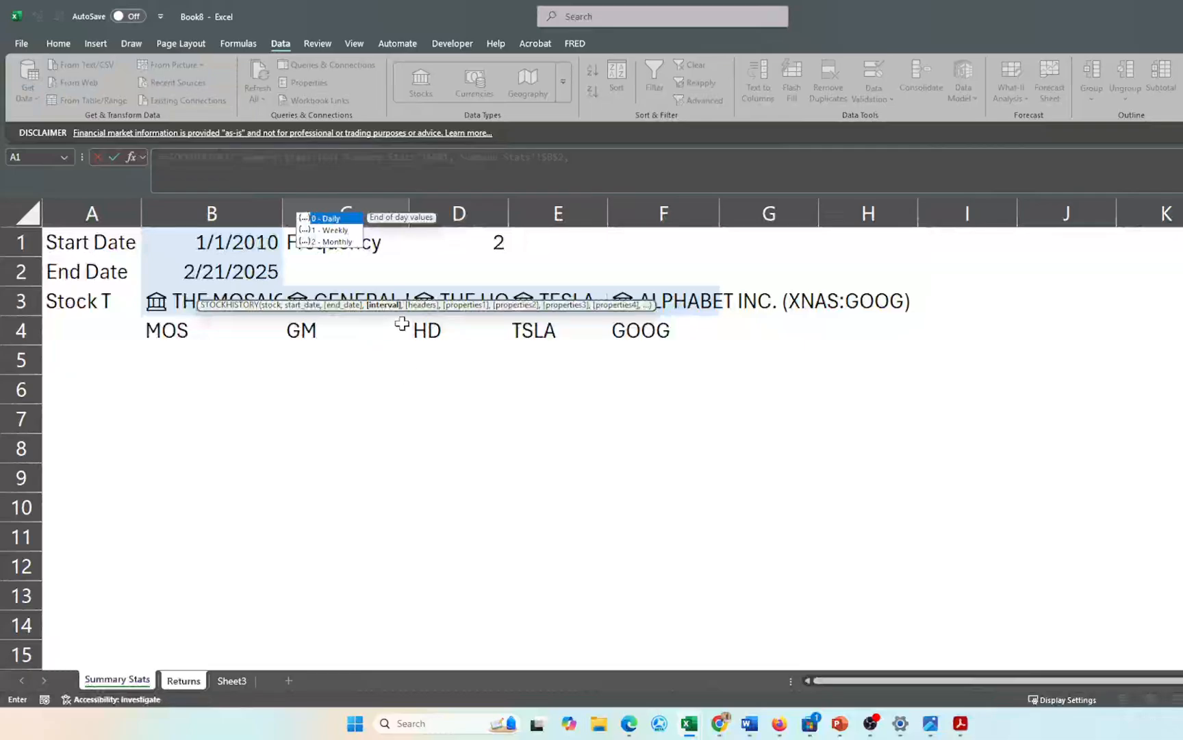
{"action": "left_click", "coordinate": [466, 245]}
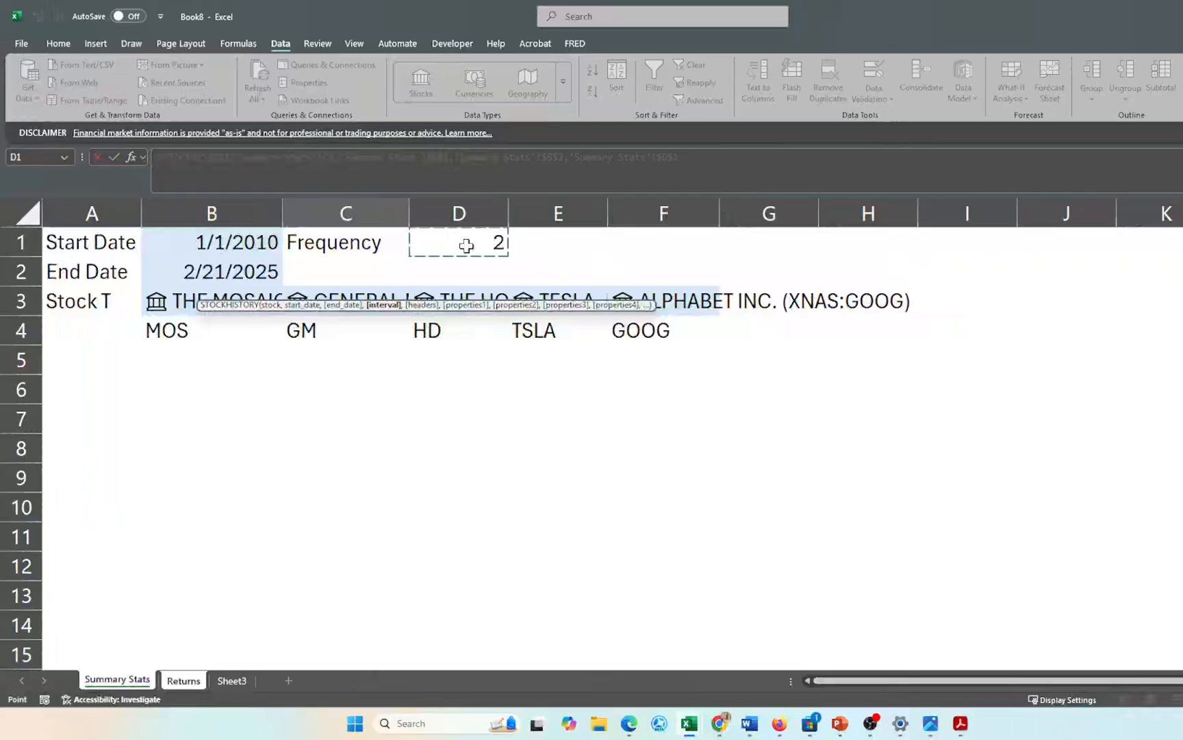
{"action": "type", "text": ","}
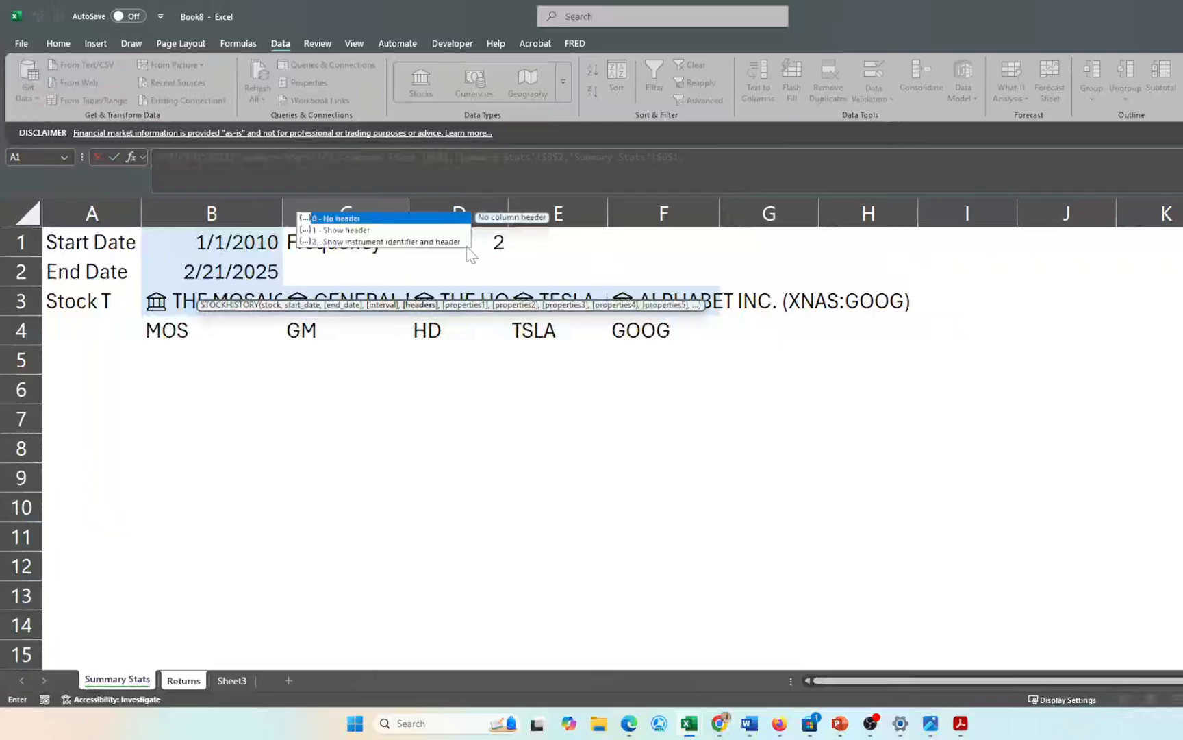
{"action": "type", "text": "1,"}
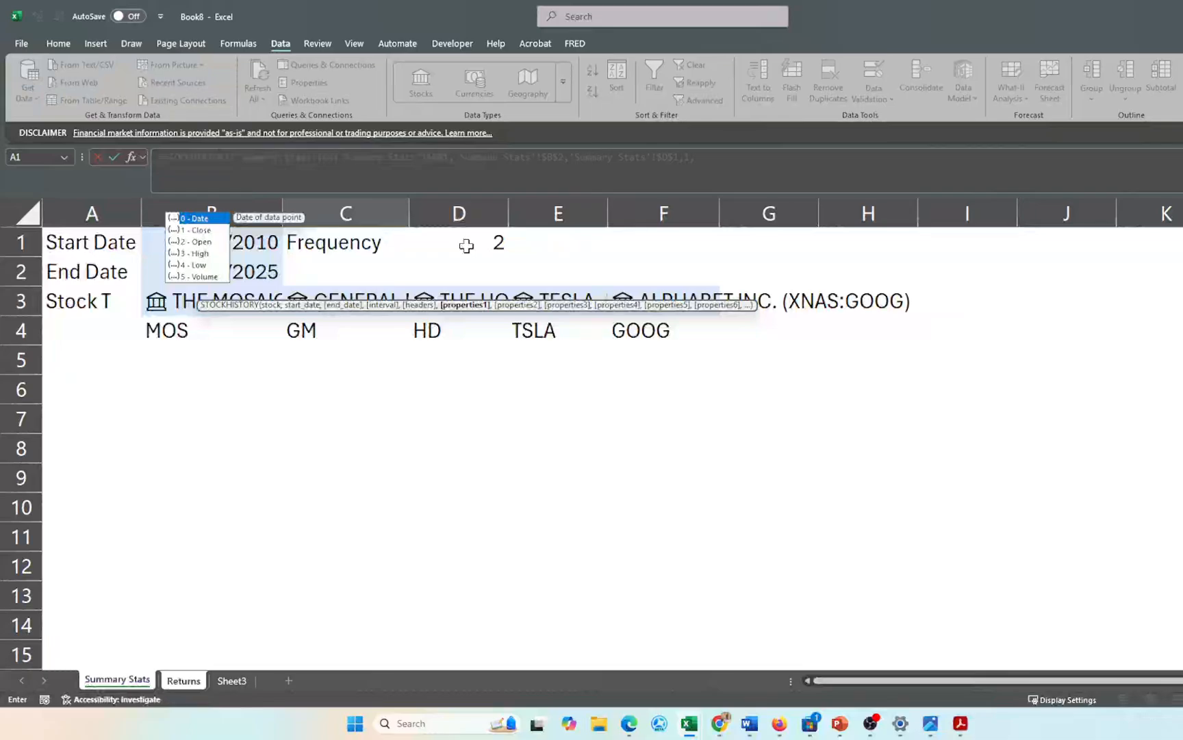
{"action": "double_click", "coordinate": [200, 230]}
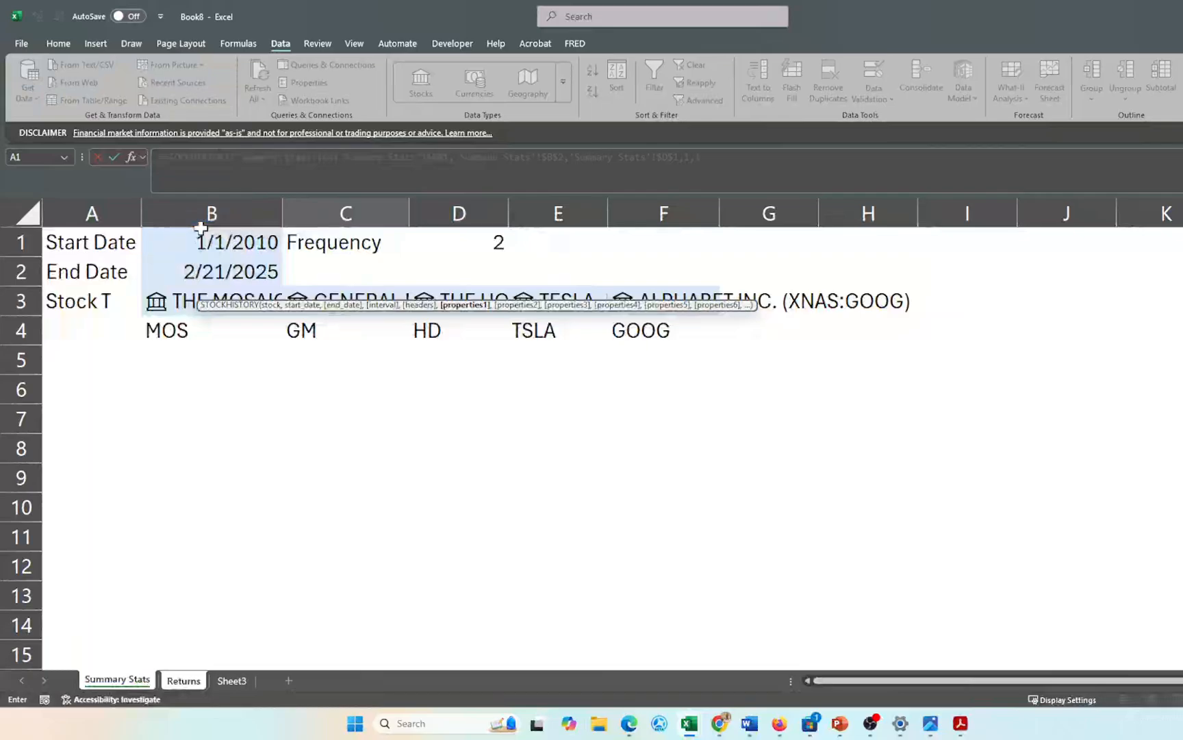
{"action": "key", "text": "Return"}
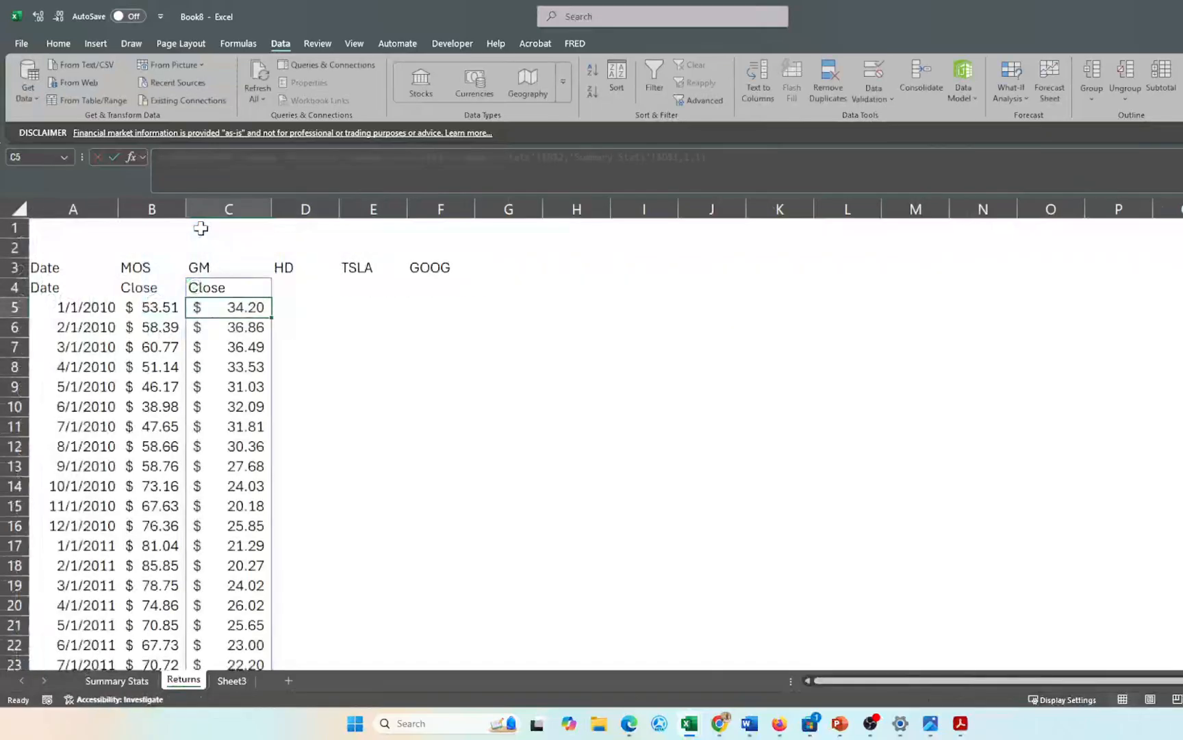
- Fill the C4 price-history formula right through F4 for HD, TSLA and GOOG
{"action": "key", "text": "Up"}
{"action": "key", "text": "shift+Right"}
{"action": "key", "text": "shift+Right"}
{"action": "key", "text": "shift+Right"}
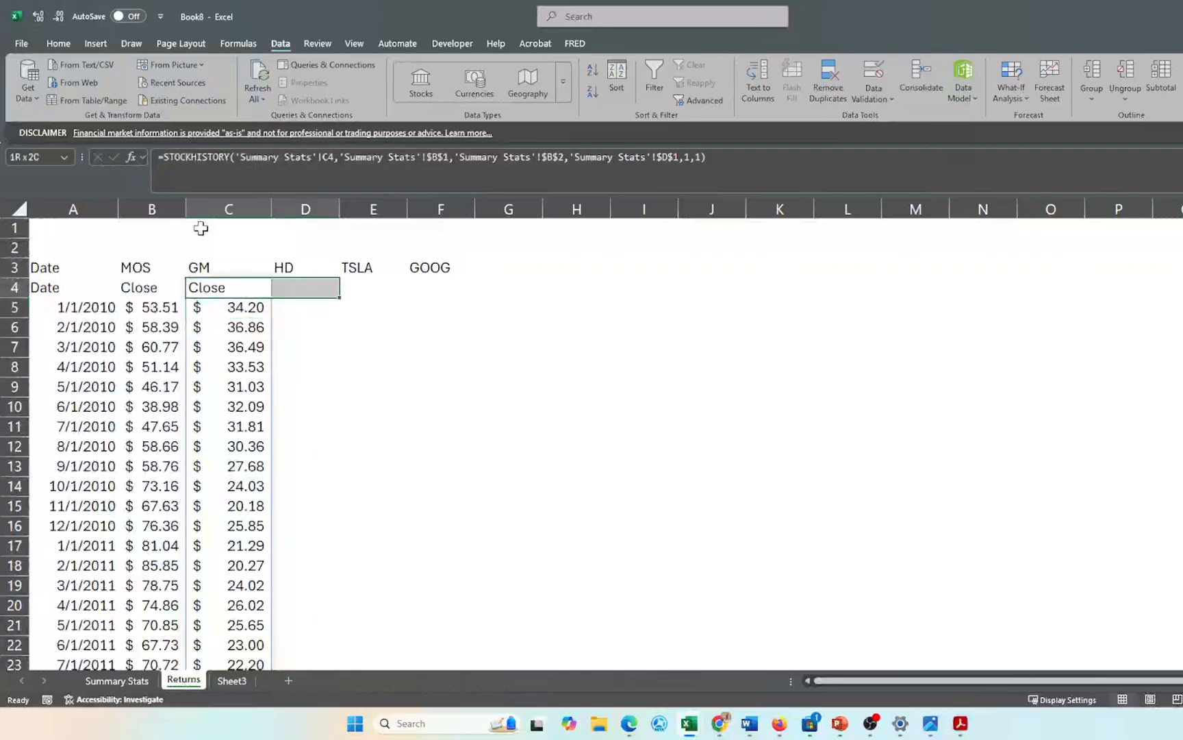
{"action": "key", "text": "ctrl+r"}
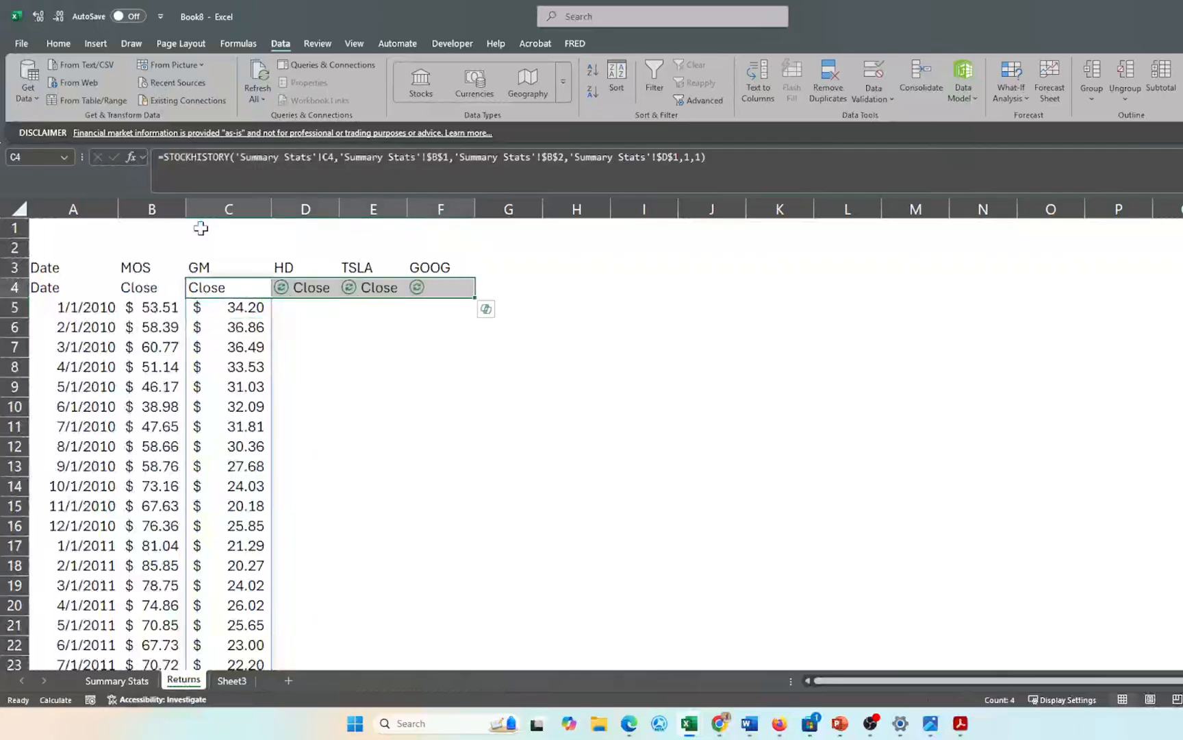
{"action": "left_click", "coordinate": [559, 341]}
{"action": "left_click", "coordinate": [373, 287]}
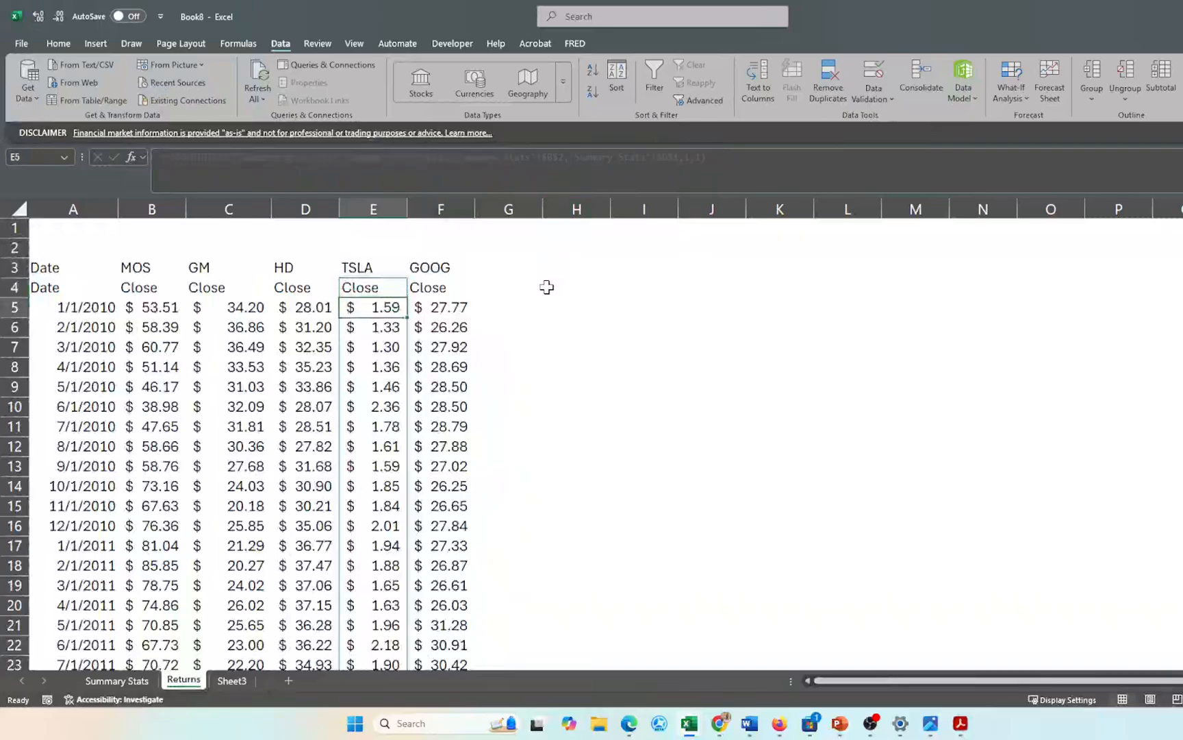
{"action": "left_click", "coordinate": [603, 351]}
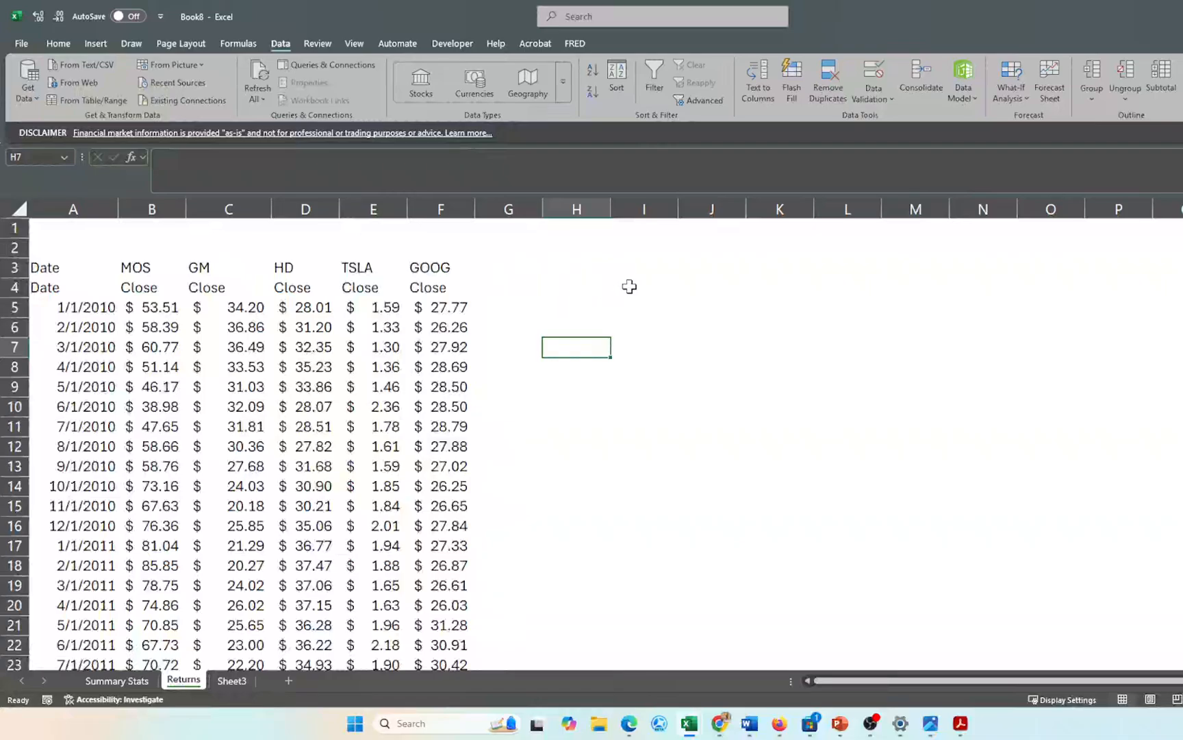
{"action": "left_click", "coordinate": [665, 305]}
{"action": "left_click", "coordinate": [648, 286]}
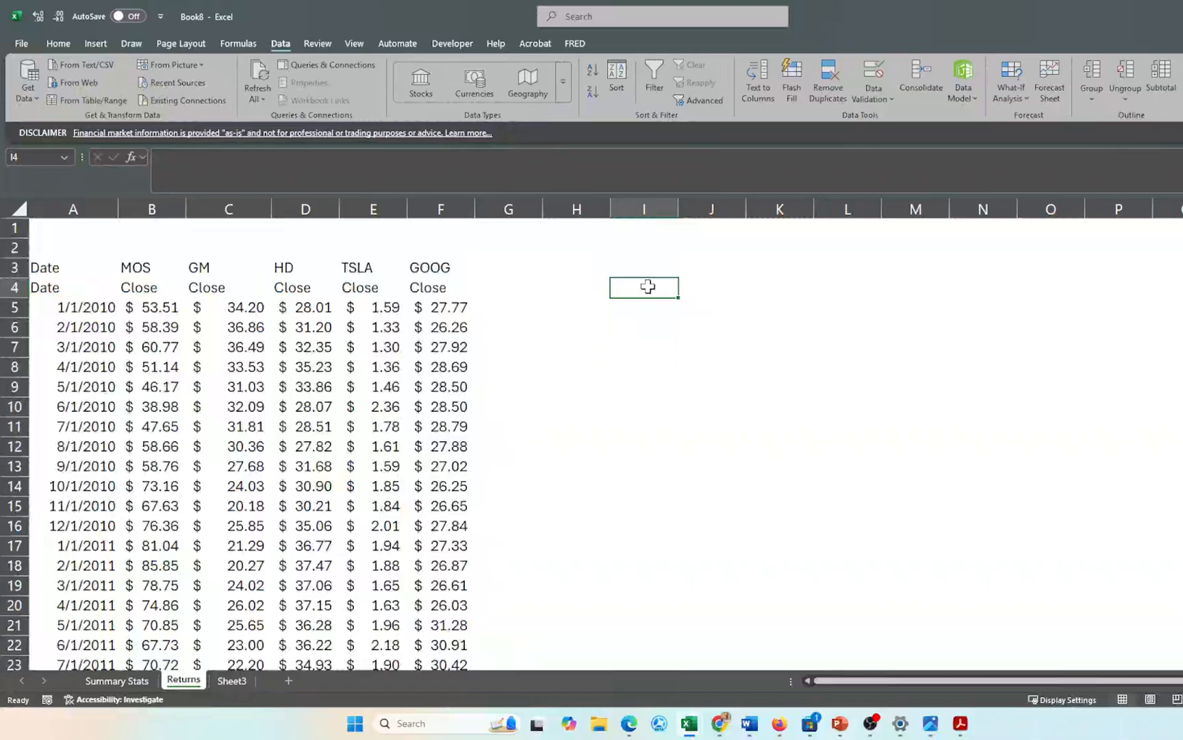
{"action": "left_click", "coordinate": [587, 285]}
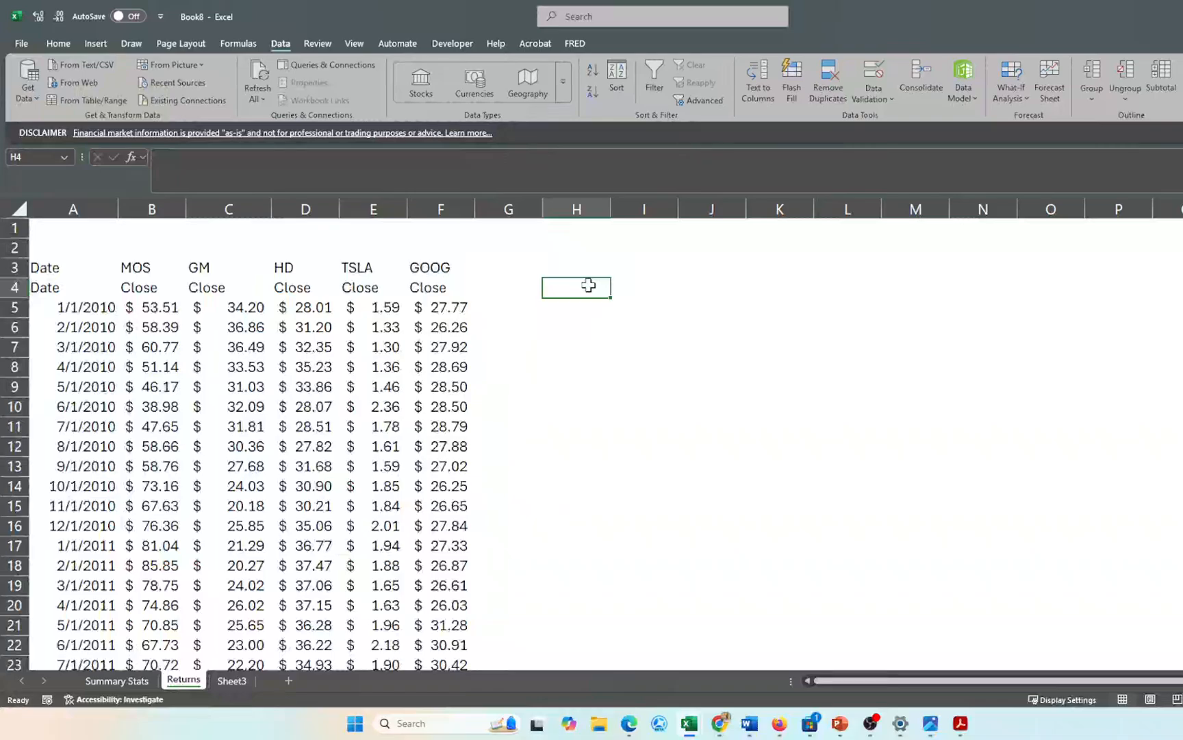
- Type the heading 'Returns' in H4
{"action": "type", "text": "Ret"}
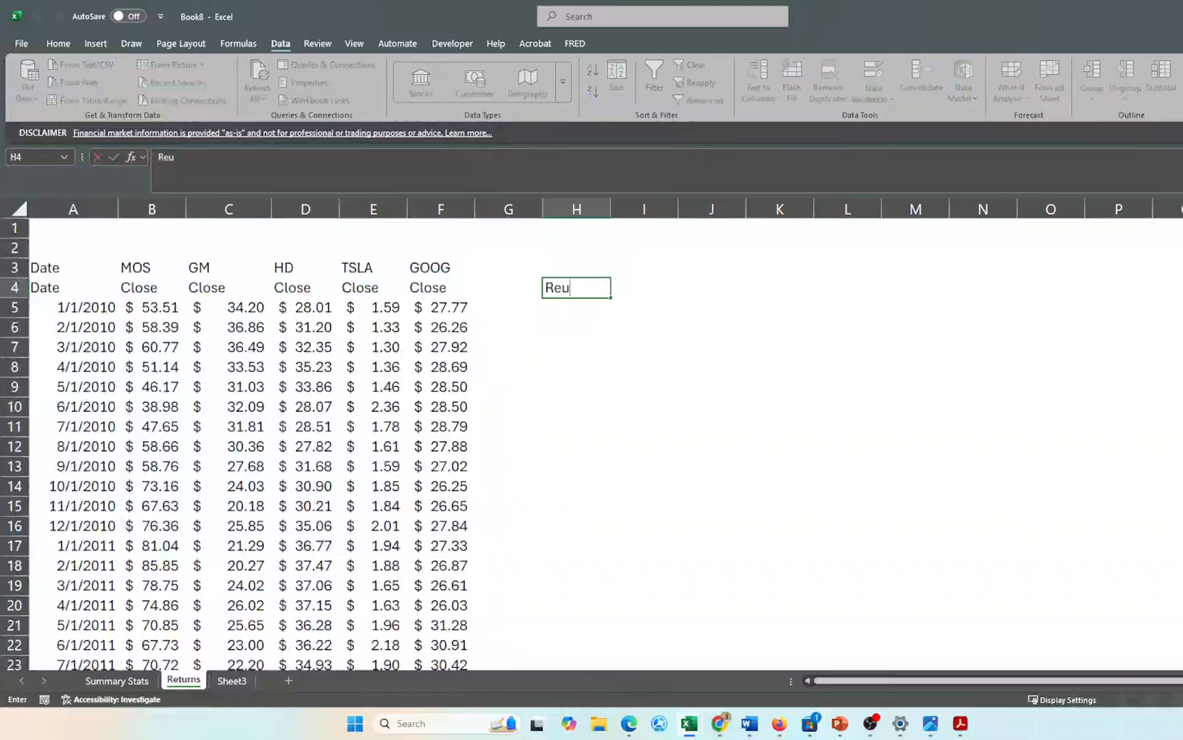
{"action": "type", "text": "ur"}
{"action": "key", "text": "BackSpace"}
{"action": "key", "text": "BackSpace"}
{"action": "type", "text": "urns"}
{"action": "key", "text": "Return"}
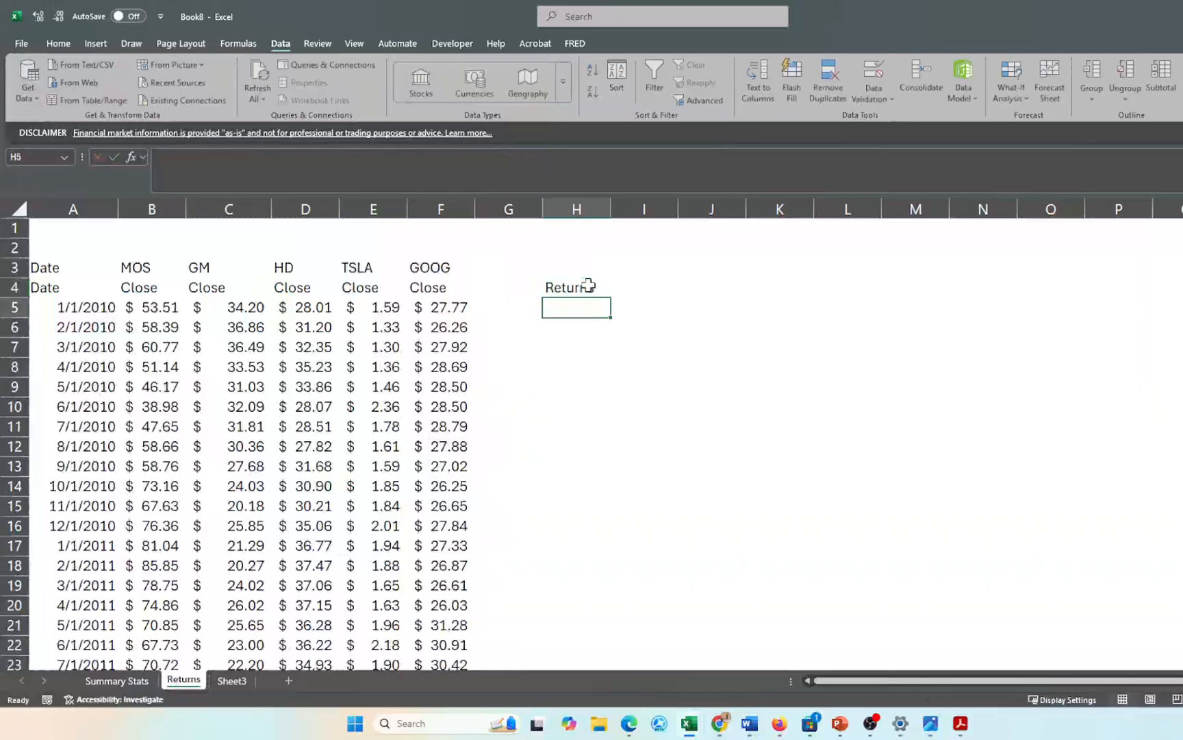
{"action": "left_click", "coordinate": [589, 334]}
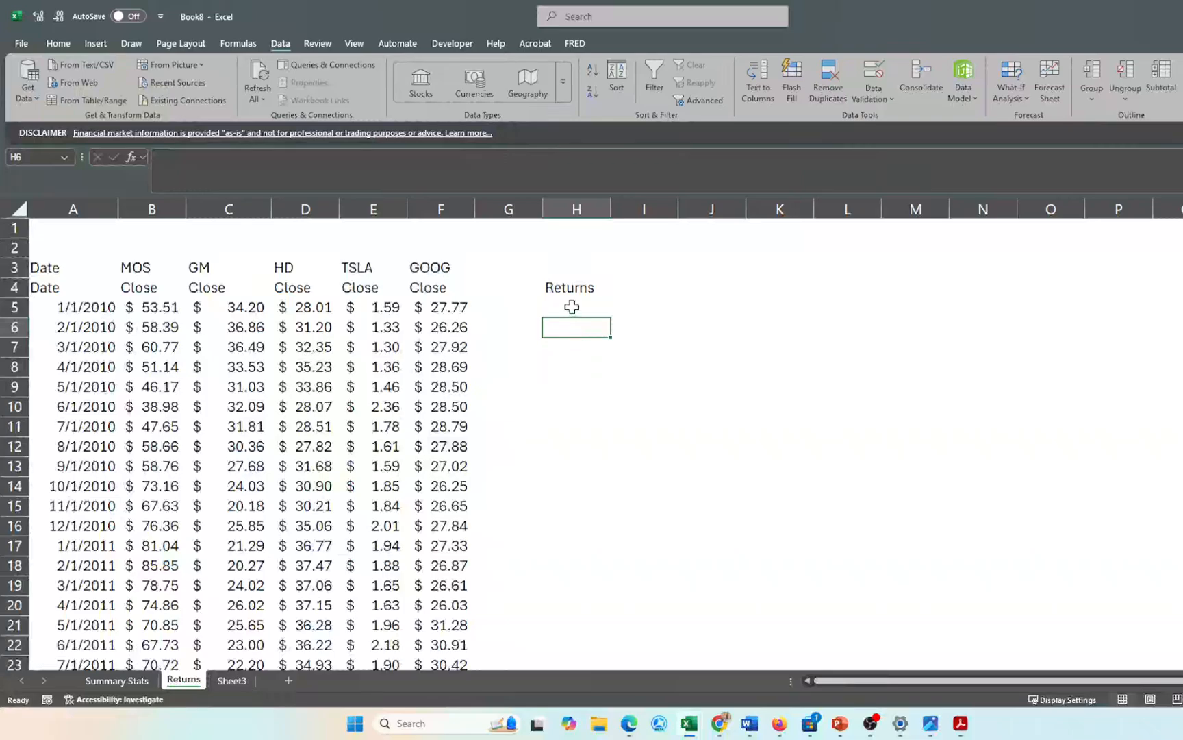
- Link H5 to the B3 ticker with =B3 and fill right across H5:L5
{"action": "left_click", "coordinate": [572, 308]}
{"action": "type", "text": "="}
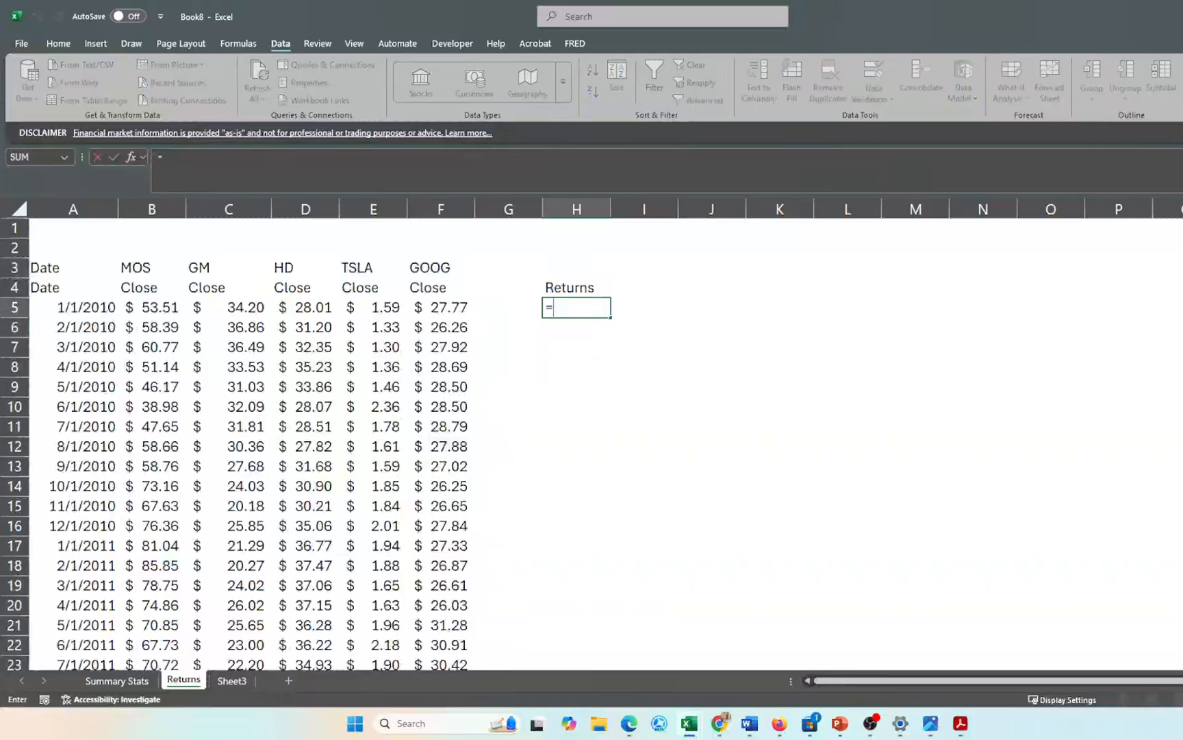
{"action": "left_click", "coordinate": [133, 267]}
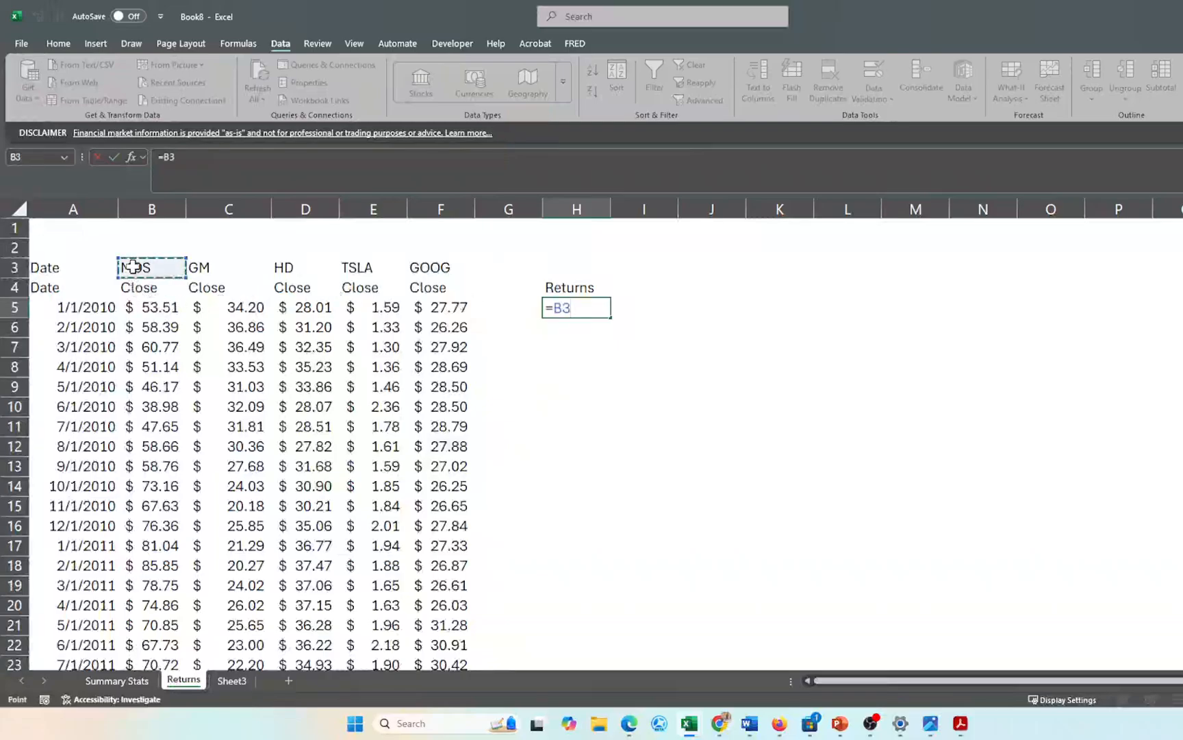
{"action": "key", "text": "Return"}
{"action": "key", "text": "Up"}
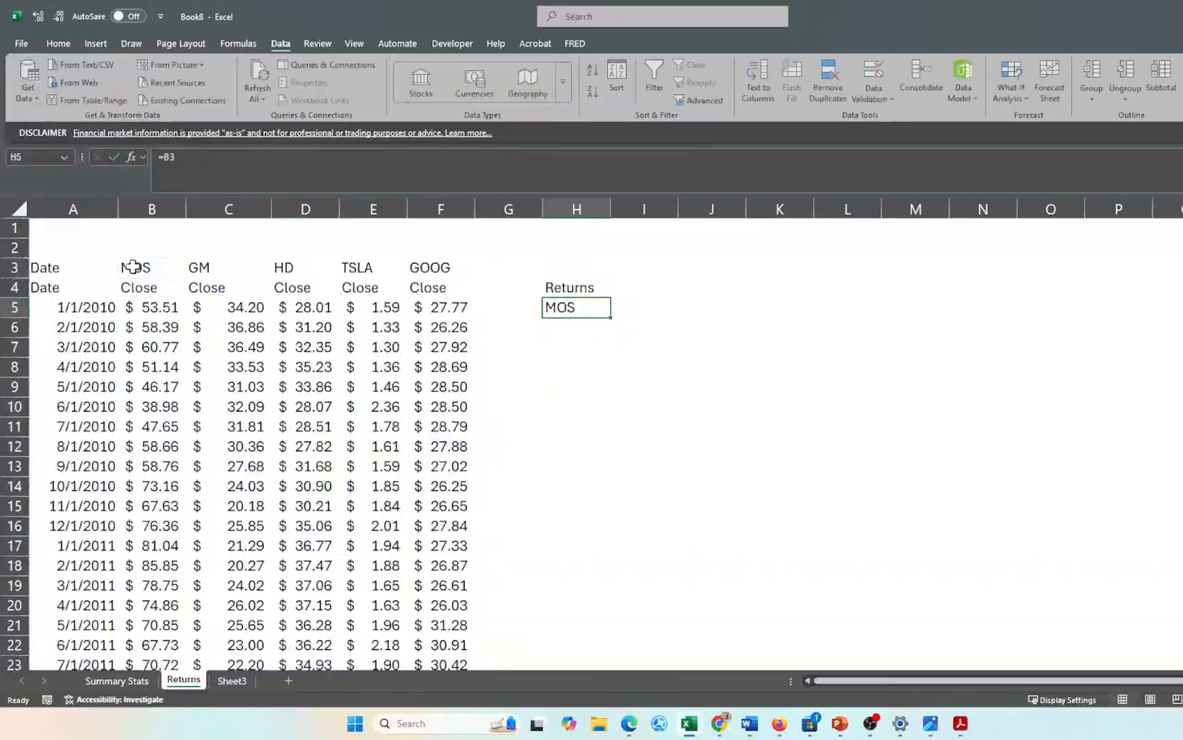
{"action": "key", "text": "shift+Right"}
{"action": "key", "text": "shift+Right"}
{"action": "key", "text": "shift+Right"}
{"action": "key", "text": "shift+Right"}
{"action": "key", "text": "ctrl+r"}
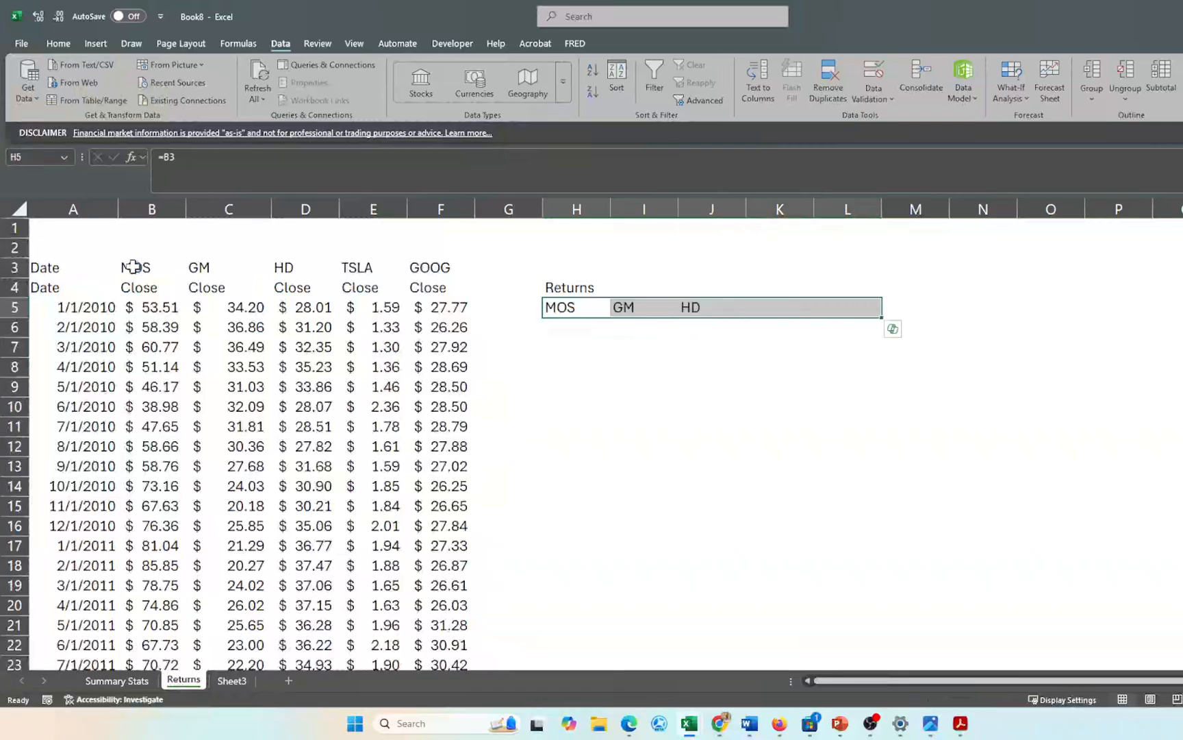
{"action": "left_click", "coordinate": [530, 389]}
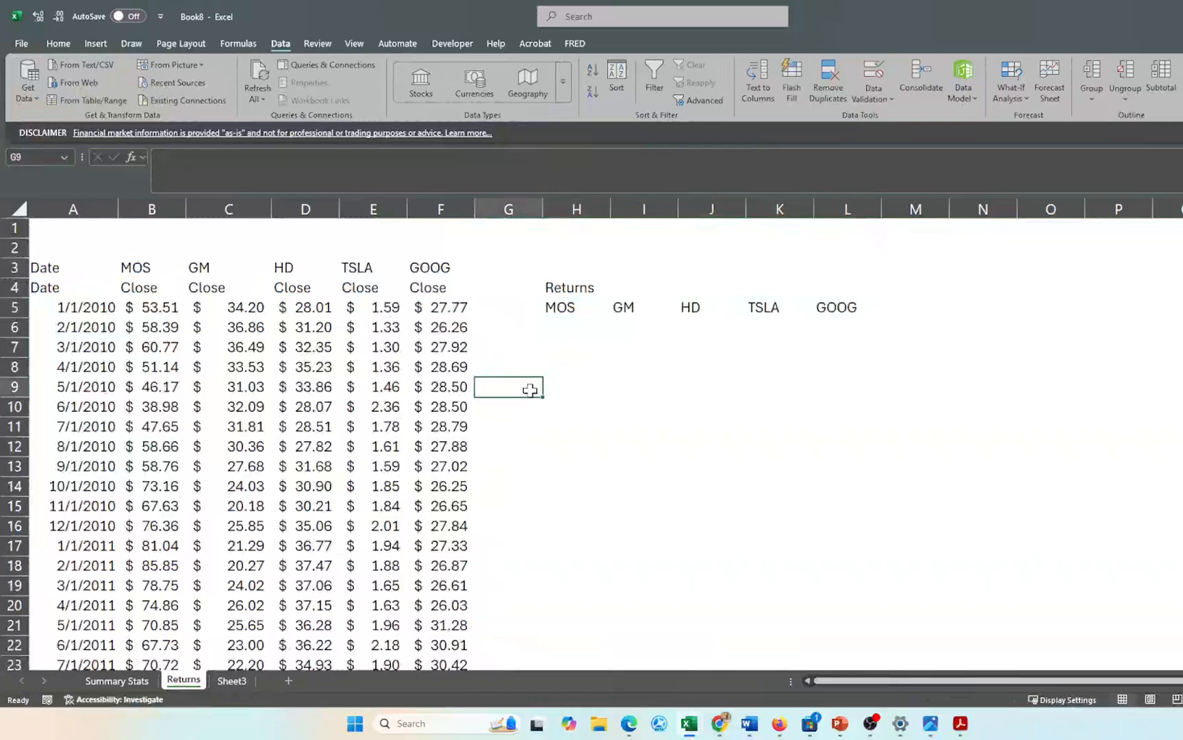
{"action": "left_click", "coordinate": [119, 680]}
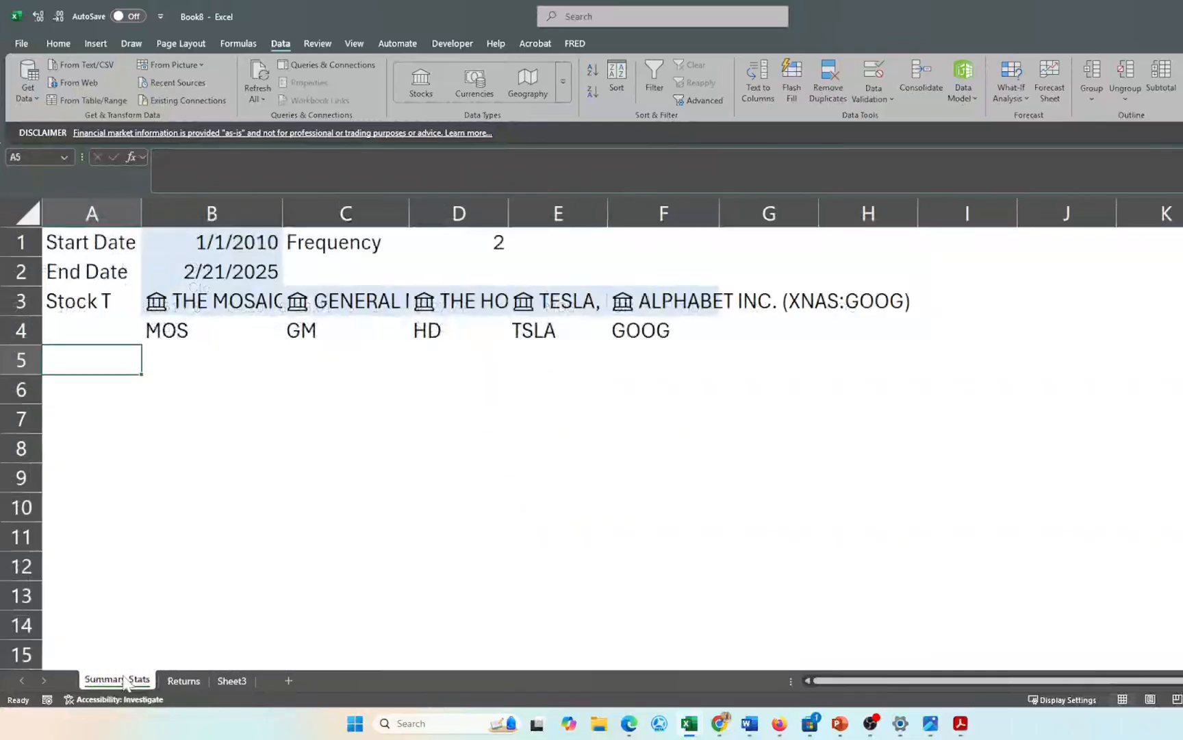
{"action": "left_click", "coordinate": [172, 680]}
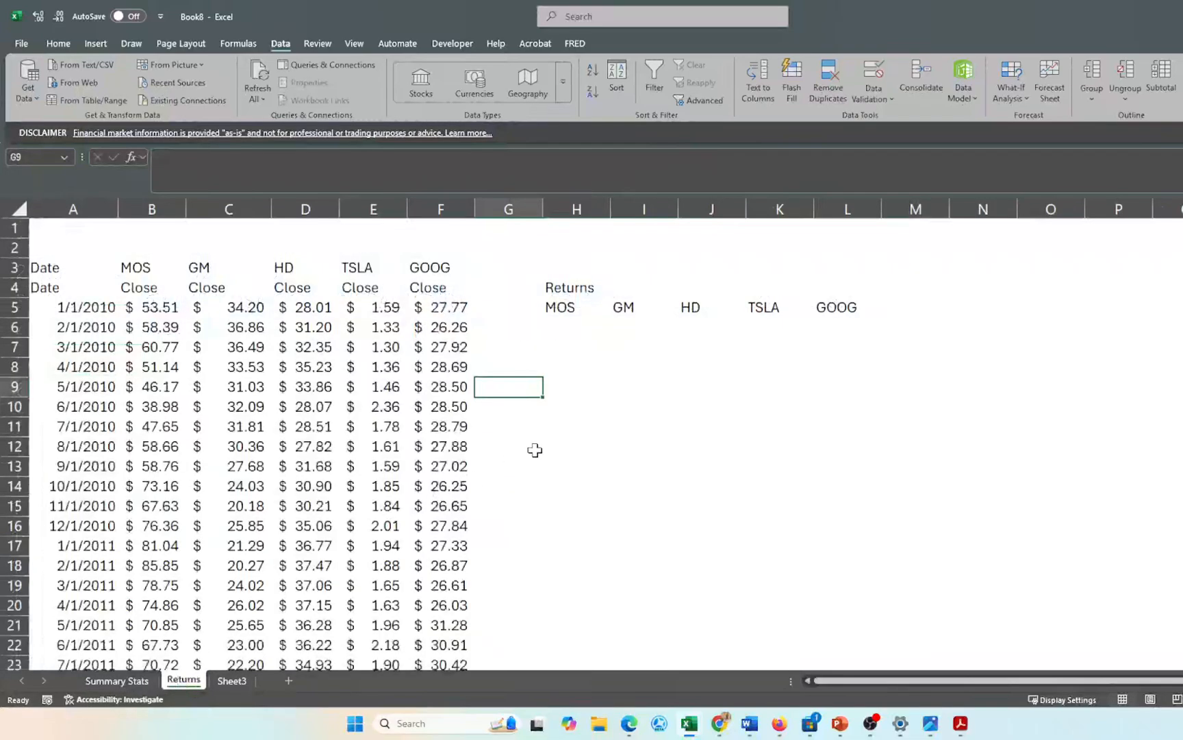
{"action": "left_click", "coordinate": [561, 327]}
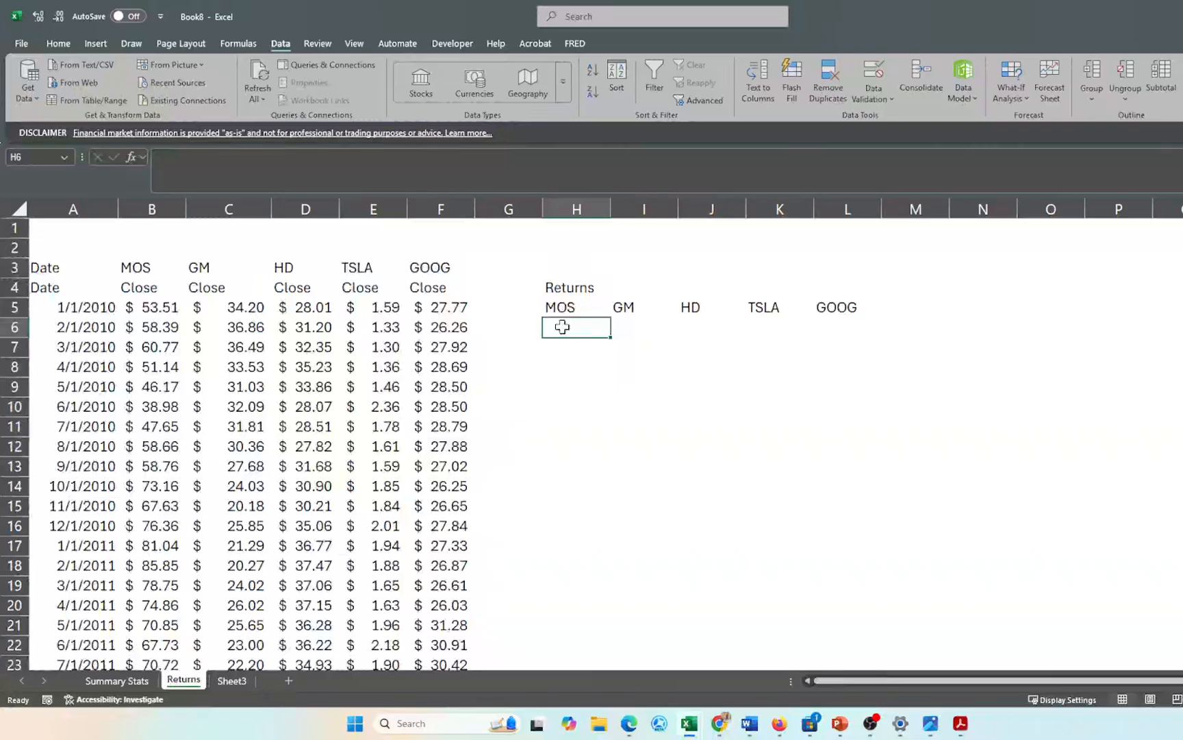
- Enter =(B6-B5)/B5 in H6, giving MOS's first monthly return of 9.12%
{"action": "type", "text": "="}
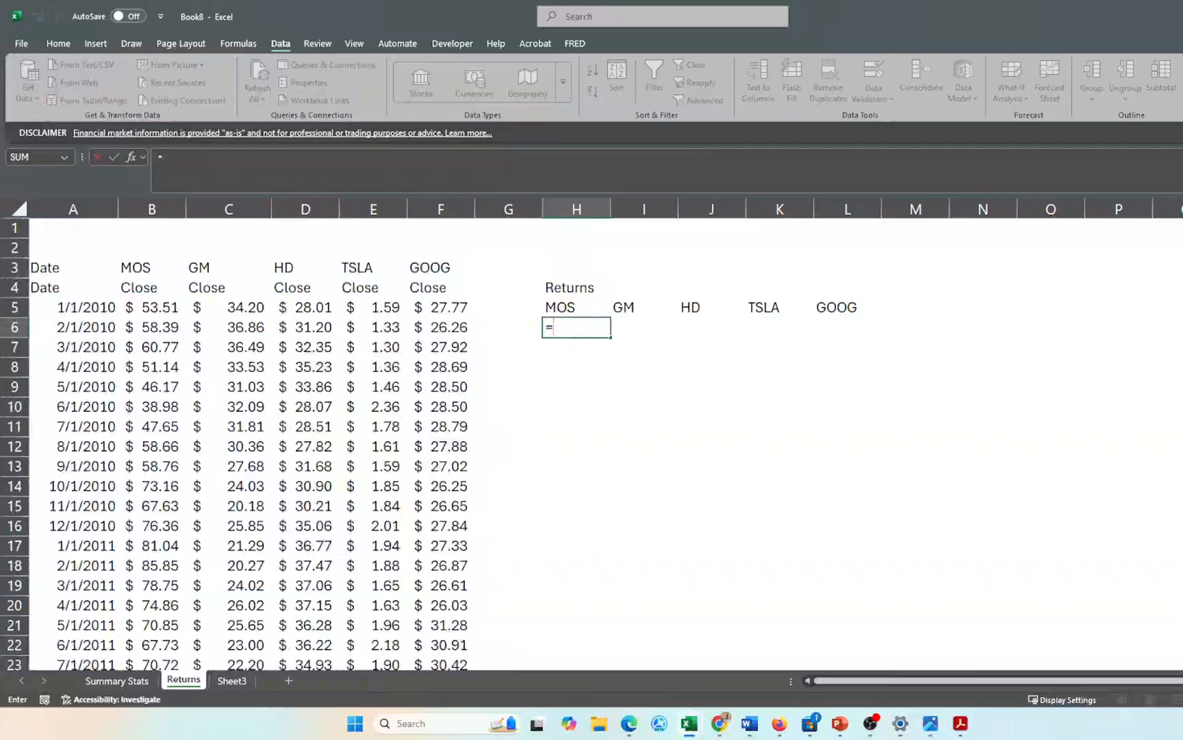
{"action": "type", "text": "("}
{"action": "left_click", "coordinate": [157, 331]}
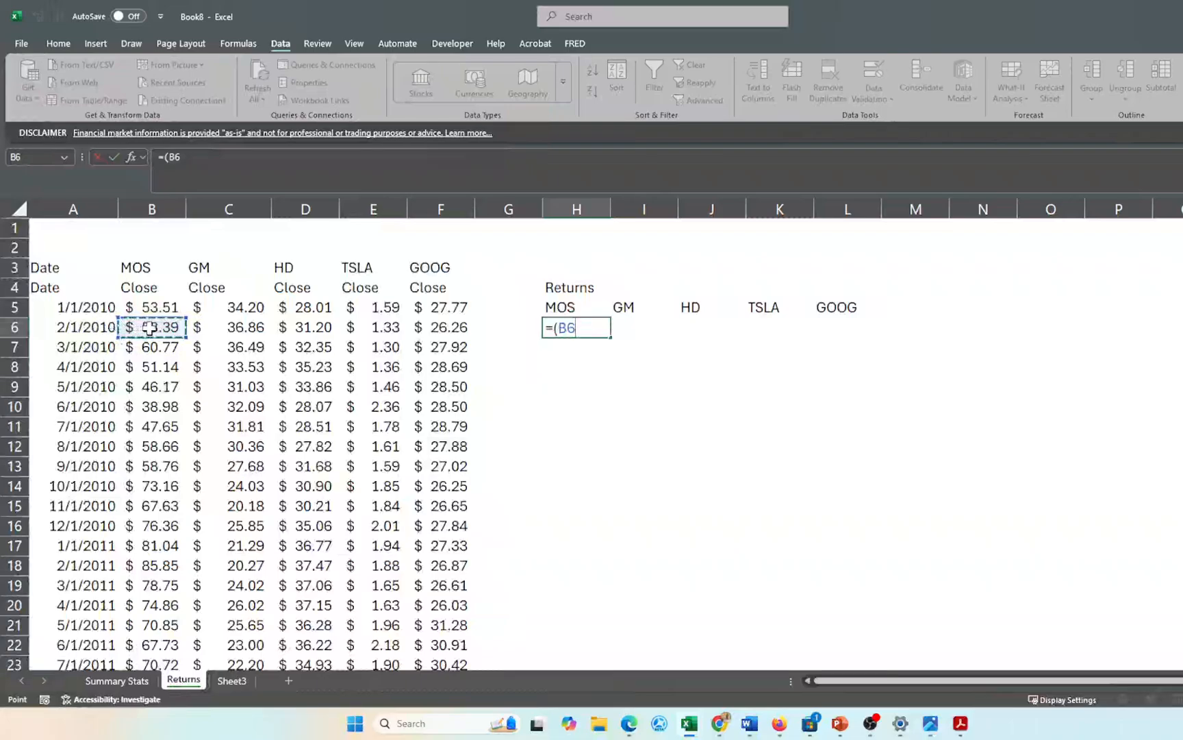
{"action": "type", "text": "-"}
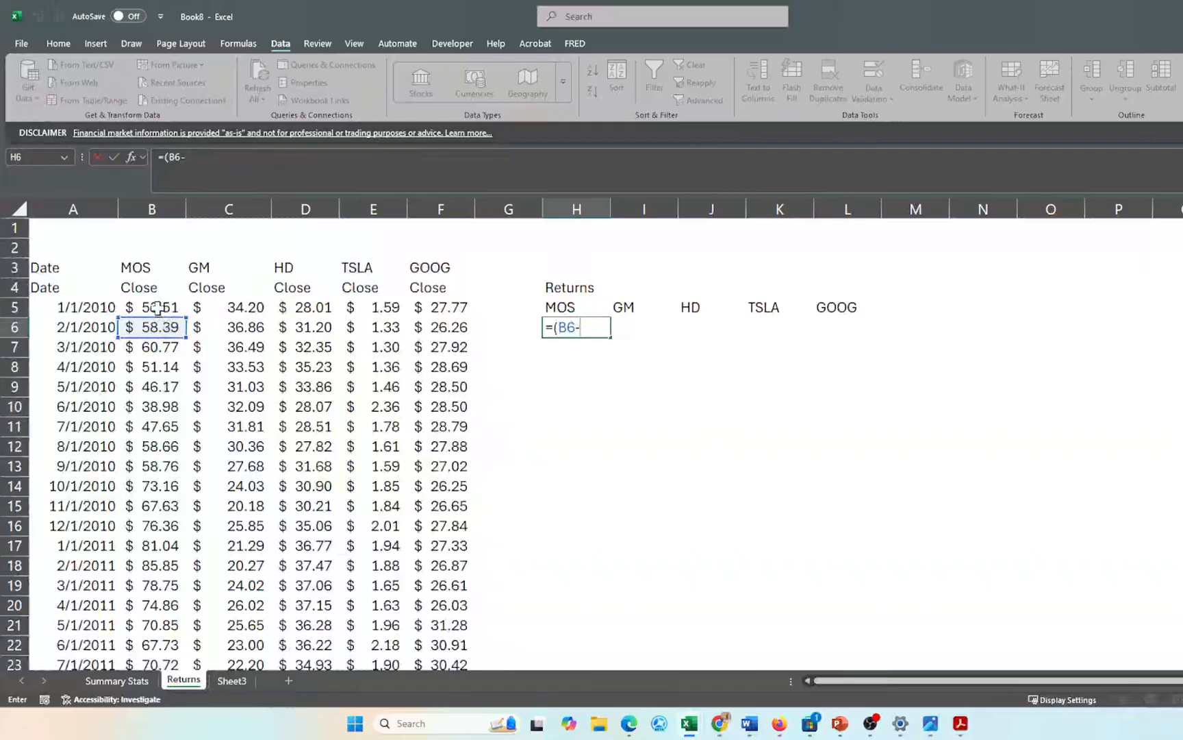
{"action": "left_click", "coordinate": [158, 309]}
{"action": "type", "text": ")"}
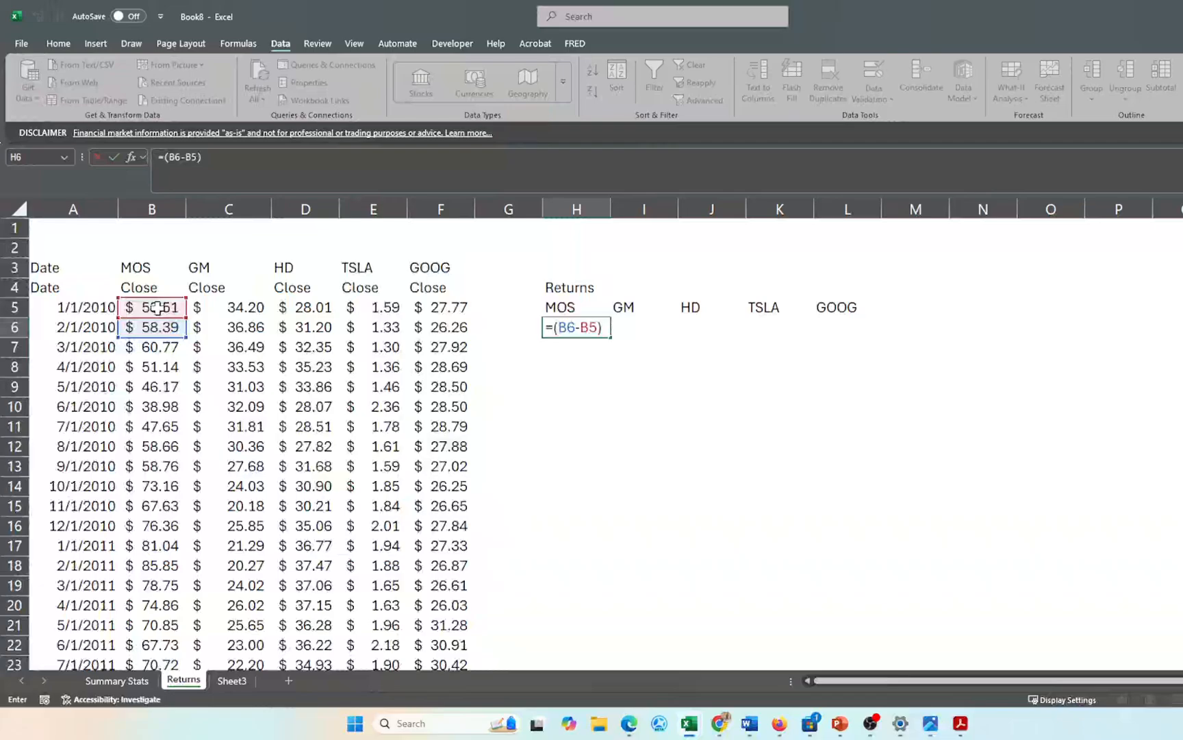
{"action": "type", "text": "/"}
{"action": "left_click", "coordinate": [149, 307]}
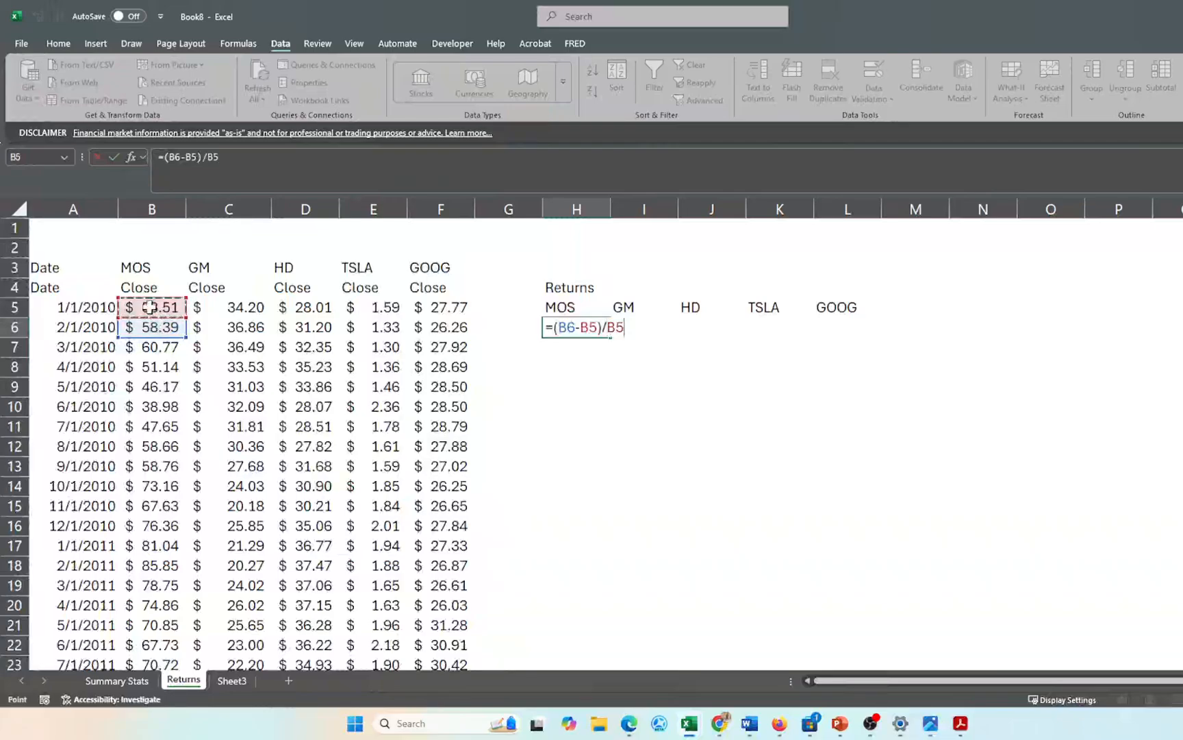
{"action": "key", "text": "Return"}
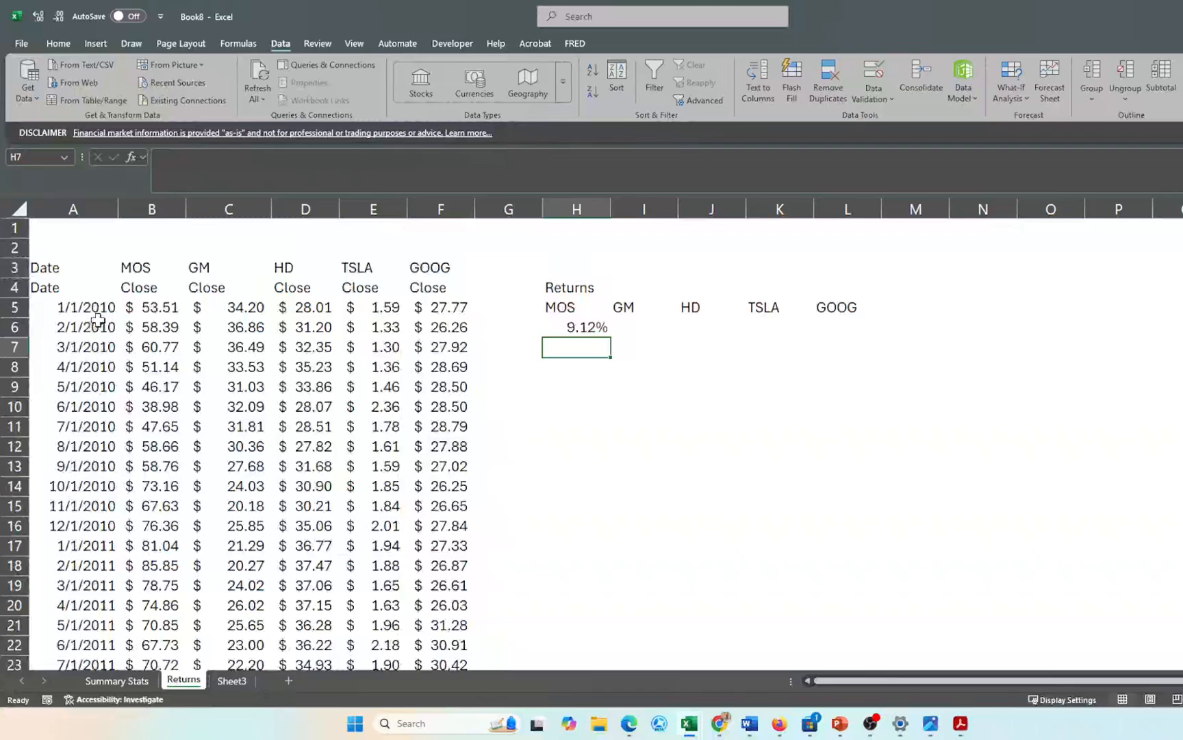
{"action": "left_click", "coordinate": [555, 327]}
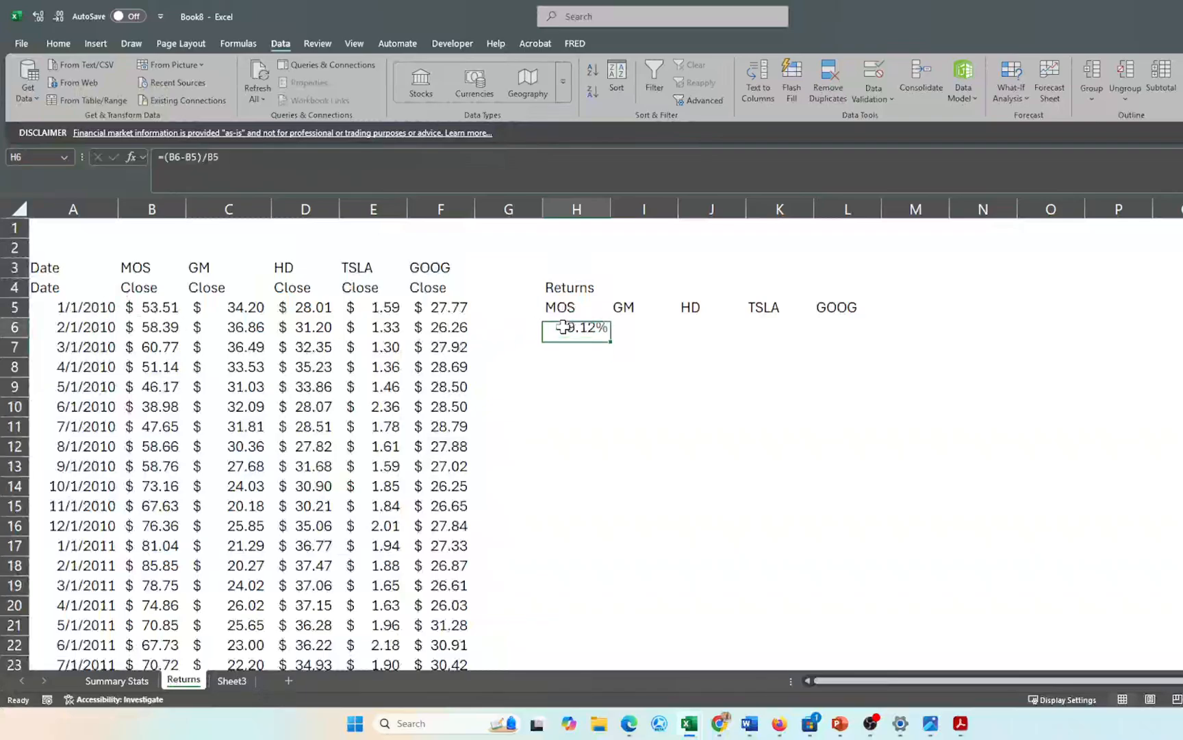
{"action": "scroll", "coordinate": [521, 449], "scroll_direction": "down", "scroll_amount": 20}
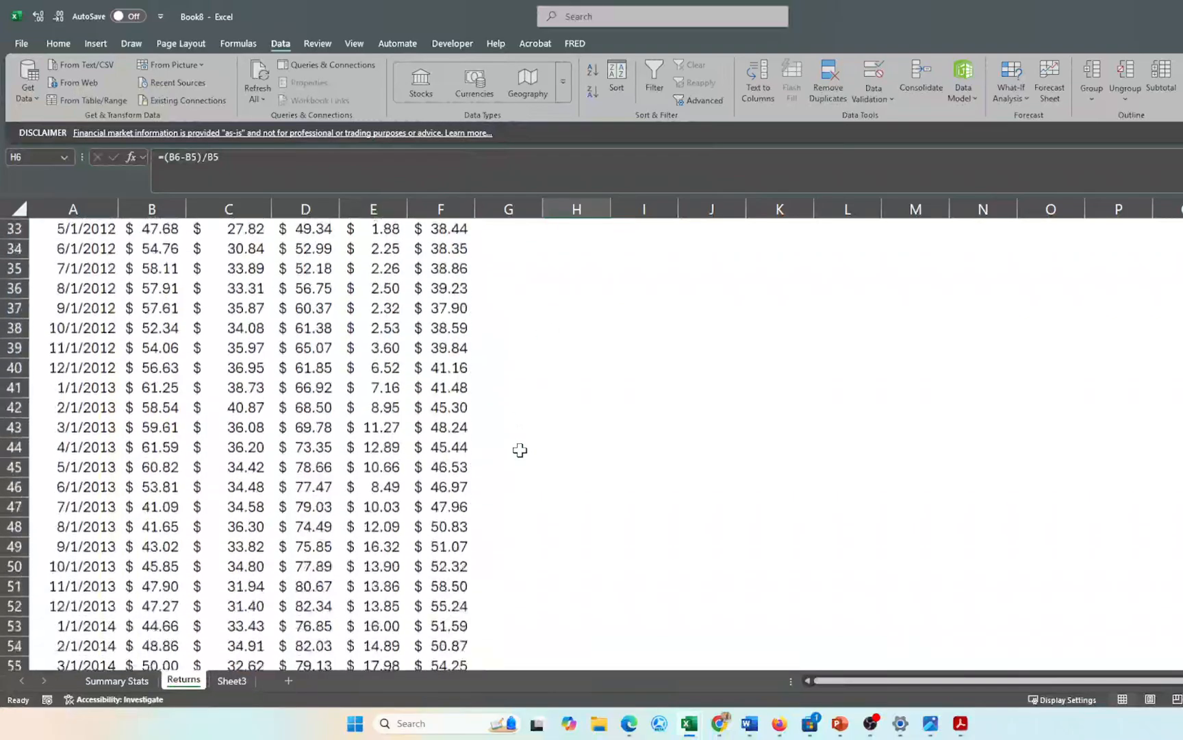
- Edit the Summary Stats B1 start date to 1/1/2024, so H6 now shows 1.47%
{"action": "scroll", "coordinate": [520, 449], "scroll_direction": "up", "scroll_amount": 20}
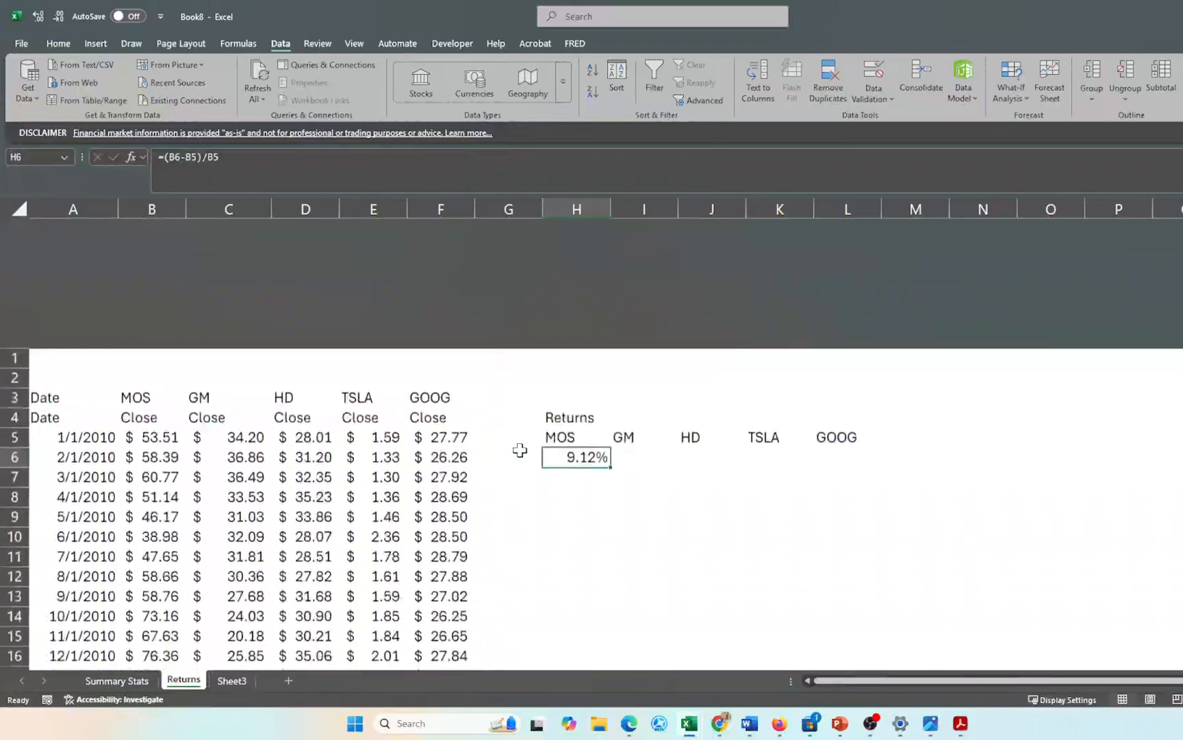
{"action": "left_click", "coordinate": [114, 680]}
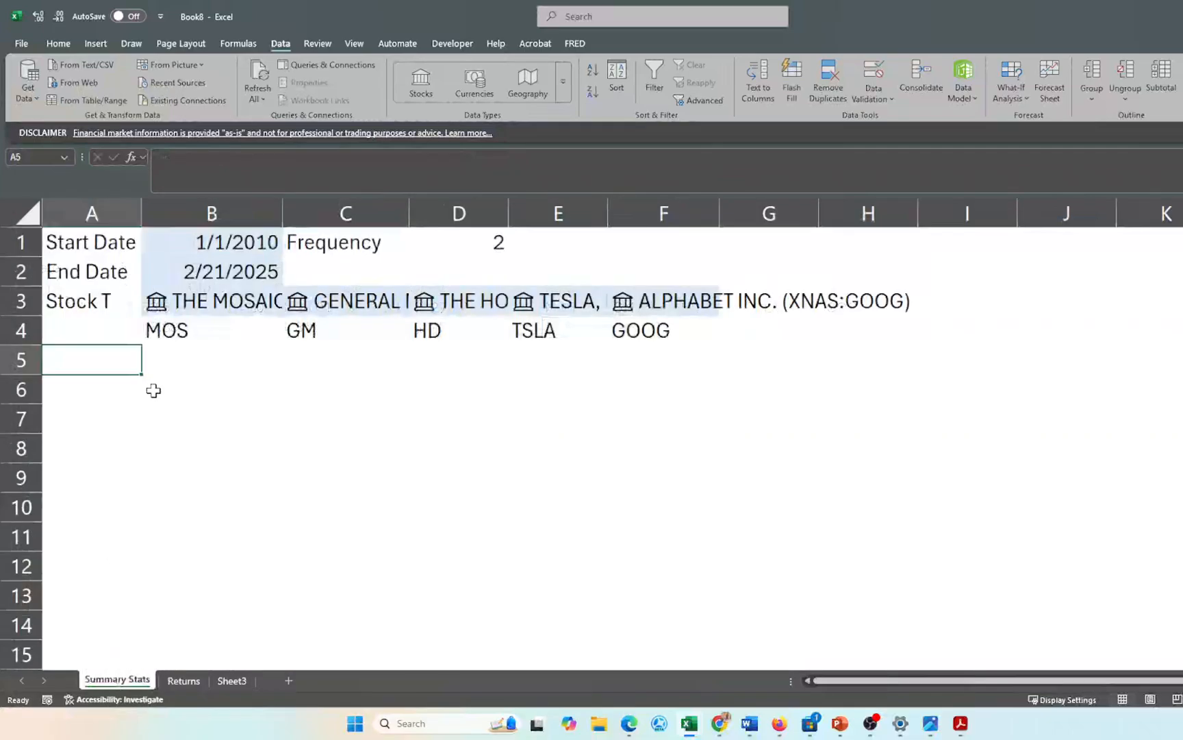
{"action": "left_click", "coordinate": [249, 242]}
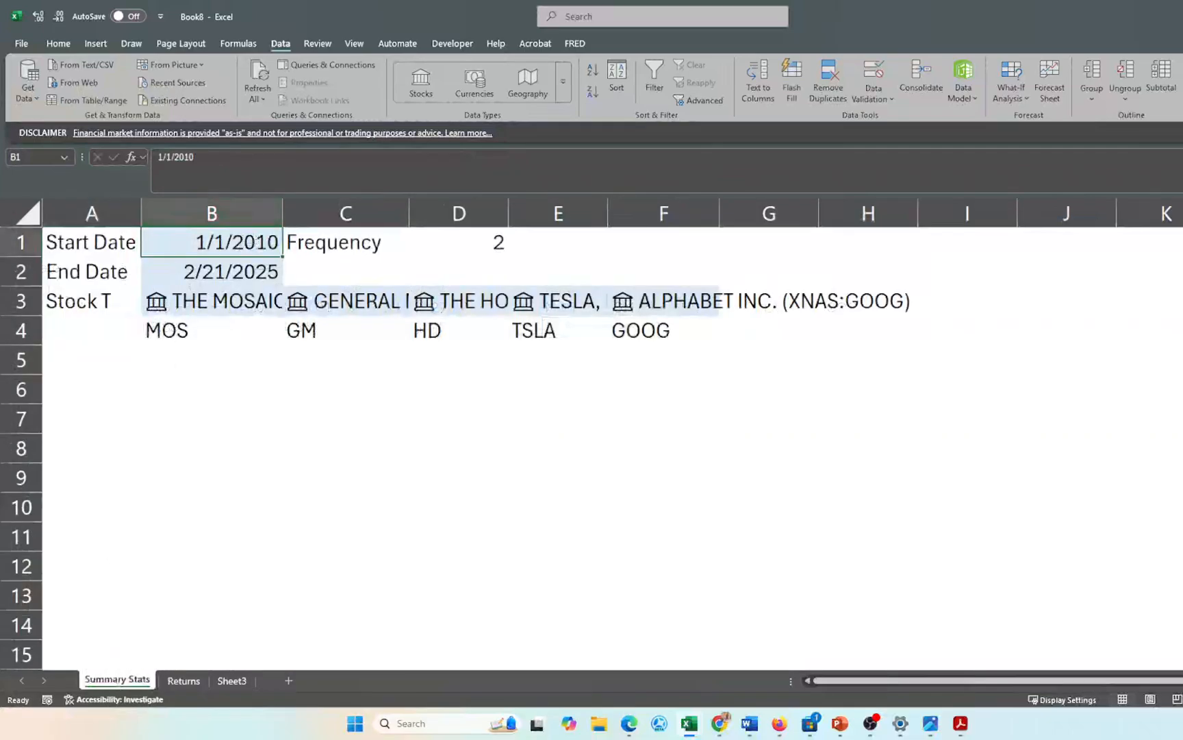
{"action": "key", "text": "F2"}
{"action": "key", "text": "BackSpace"}
{"action": "key", "text": "BackSpace"}
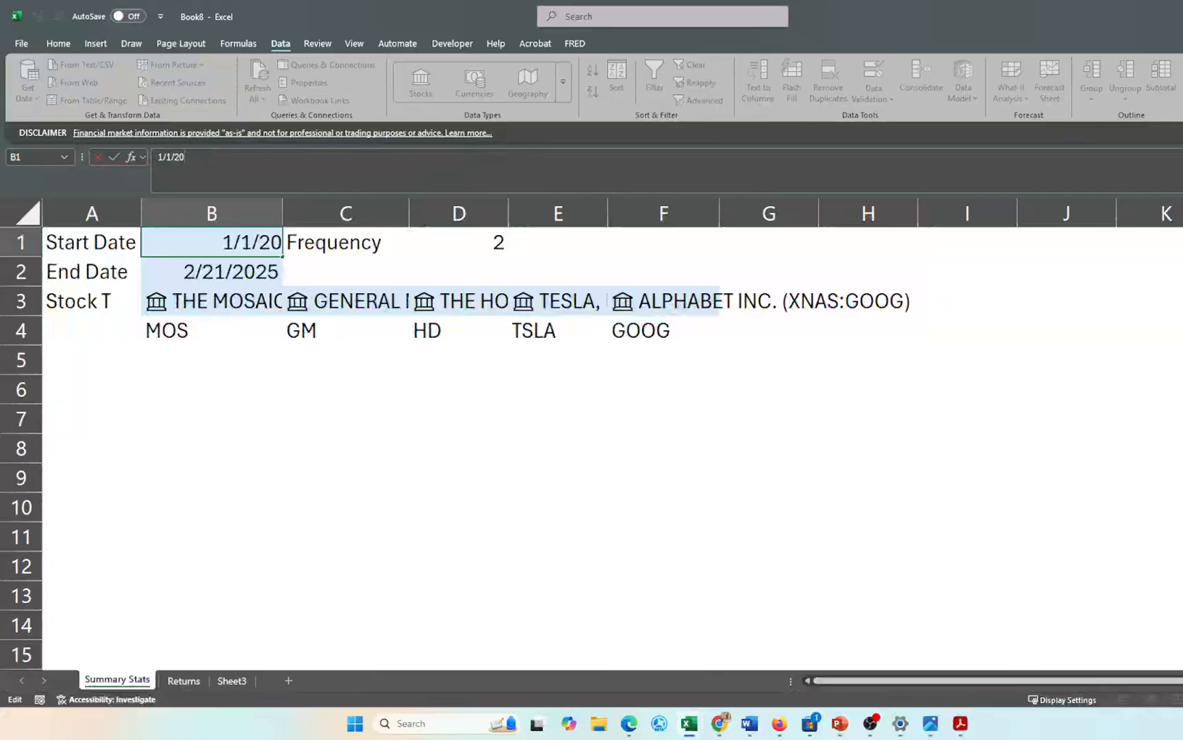
{"action": "type", "text": "24"}
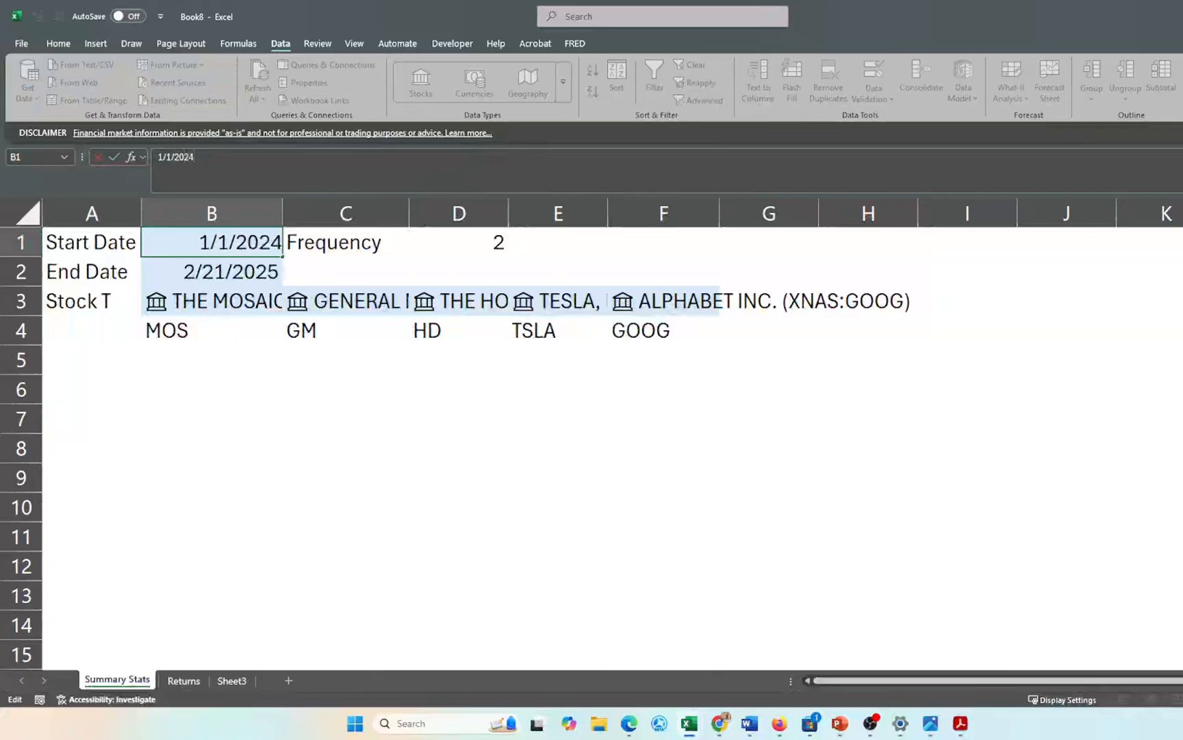
{"action": "key", "text": "Return"}
{"action": "left_click", "coordinate": [194, 678]}
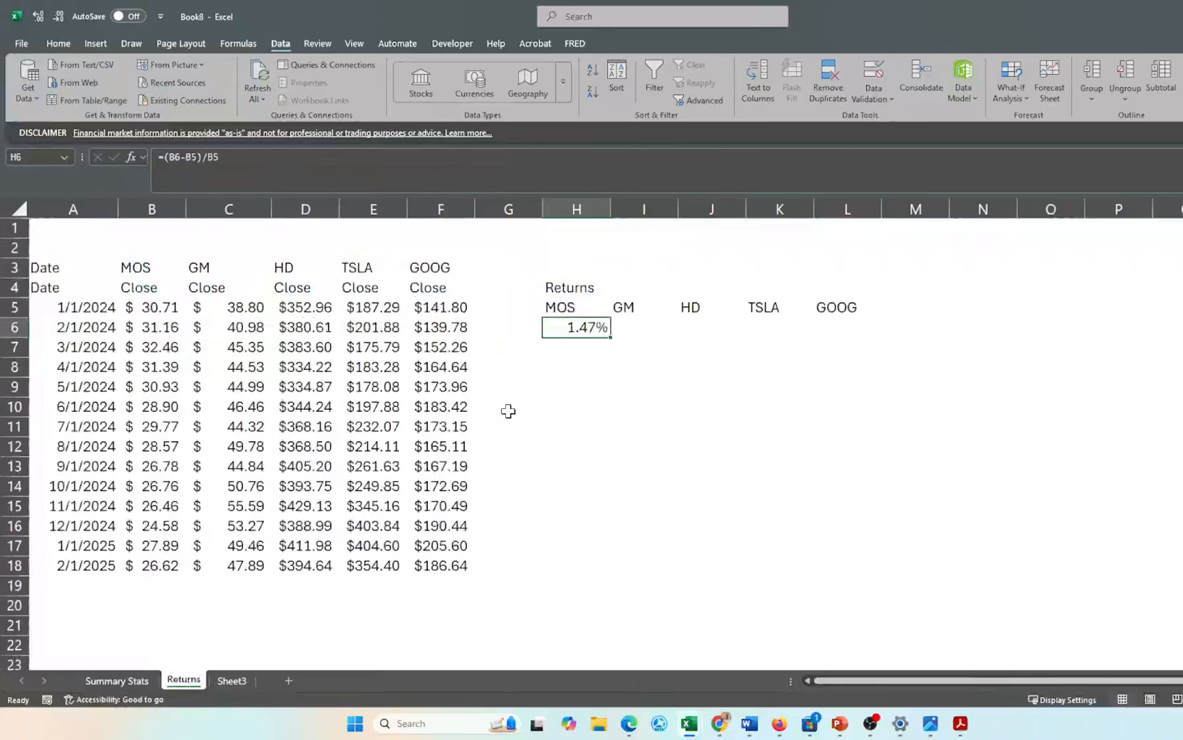
{"action": "key", "text": "shift+Down"}
{"action": "key", "text": "shift+Down"}
{"action": "key", "text": "shift+Down"}
{"action": "key", "text": "shift+Down"}
{"action": "key", "text": "shift+Down"}
{"action": "key", "text": "shift+Down"}
{"action": "key", "text": "shift+Down"}
{"action": "key", "text": "shift+Down"}
{"action": "key", "text": "shift+Down"}
{"action": "key", "text": "shift+Down"}
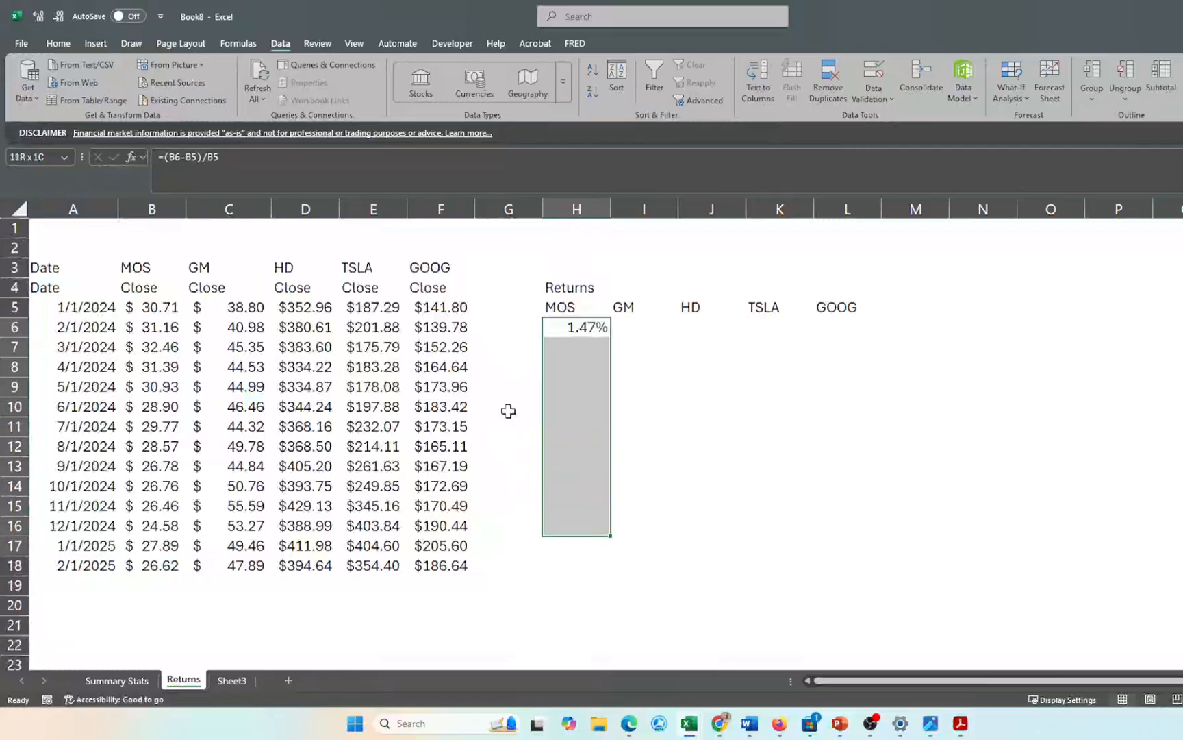
{"action": "key", "text": "shift+Down"}
{"action": "key", "text": "shift+Down"}
{"action": "key", "text": "shift+Down"}
{"action": "key", "text": "shift+Down"}
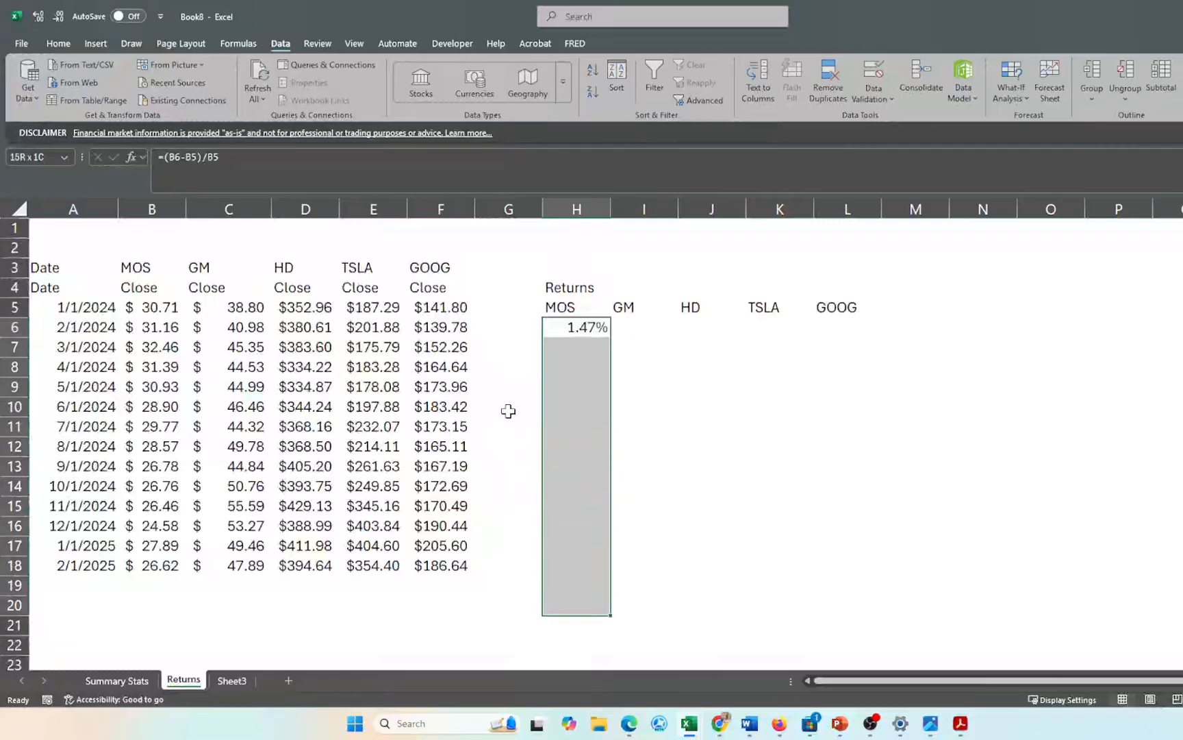
{"action": "key", "text": "ctrl+d"}
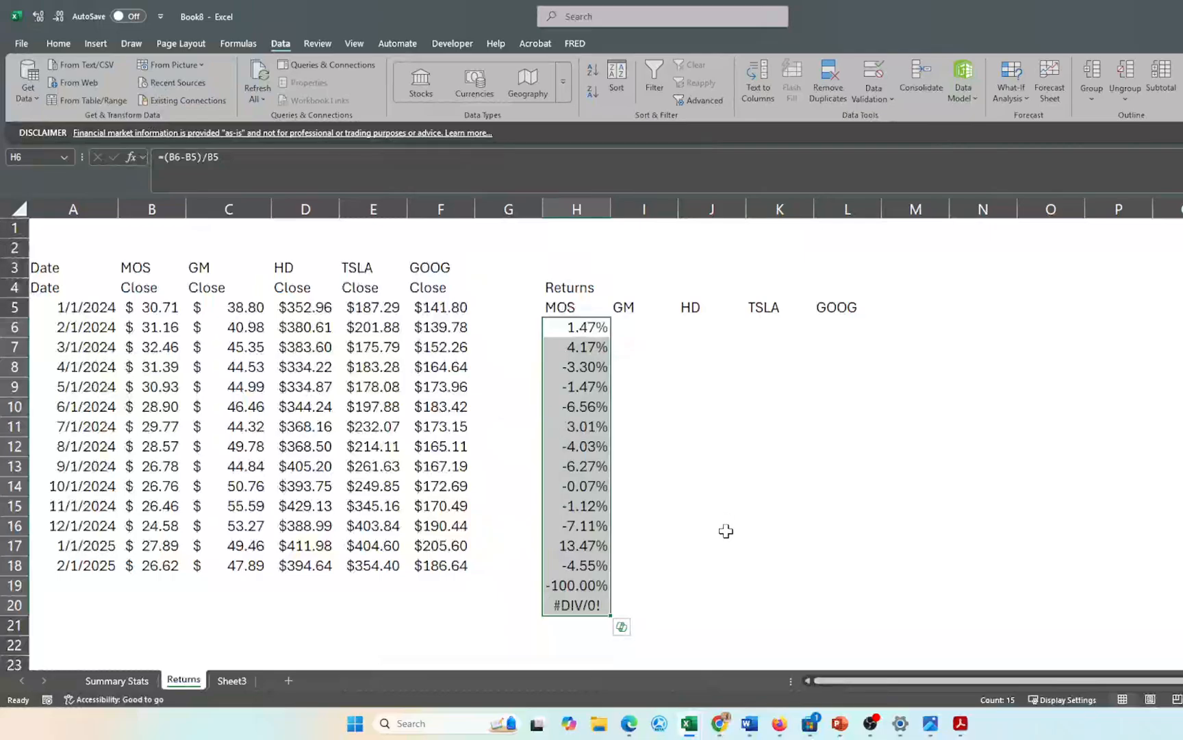
{"action": "left_click", "coordinate": [726, 531]}
{"action": "left_click_drag", "start_coordinate": [584, 586], "coordinate": [584, 605]}
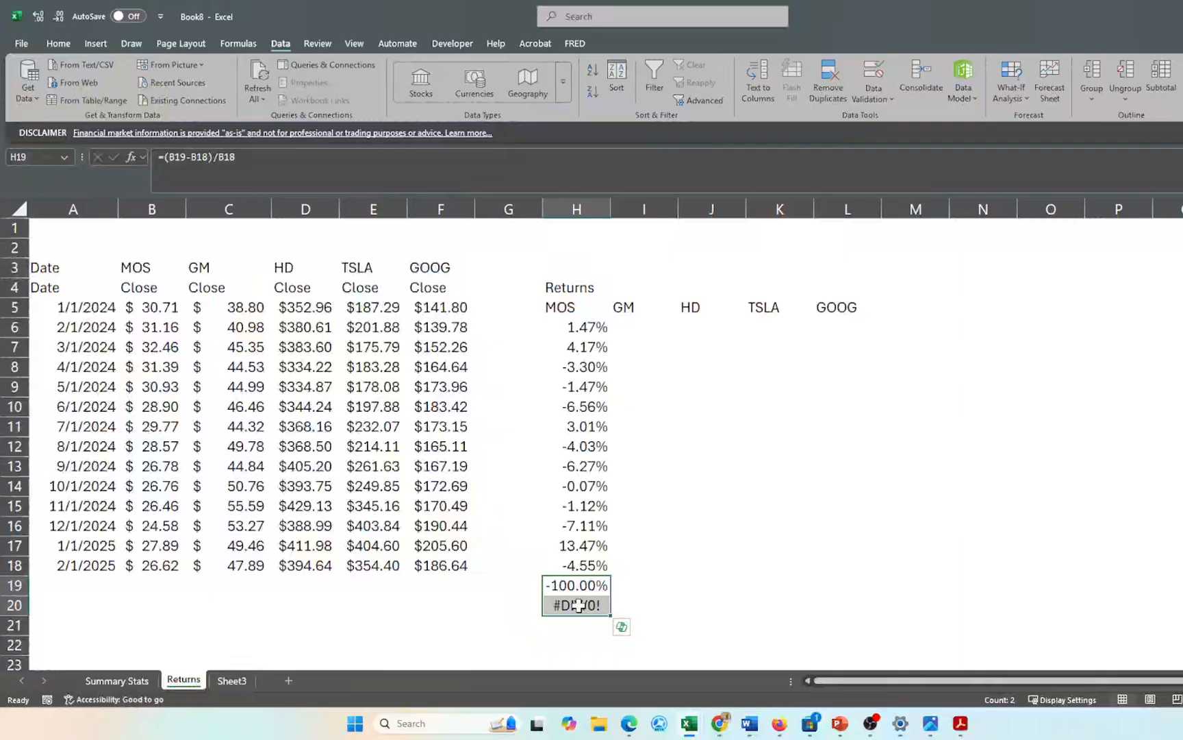
{"action": "left_click", "coordinate": [573, 585]}
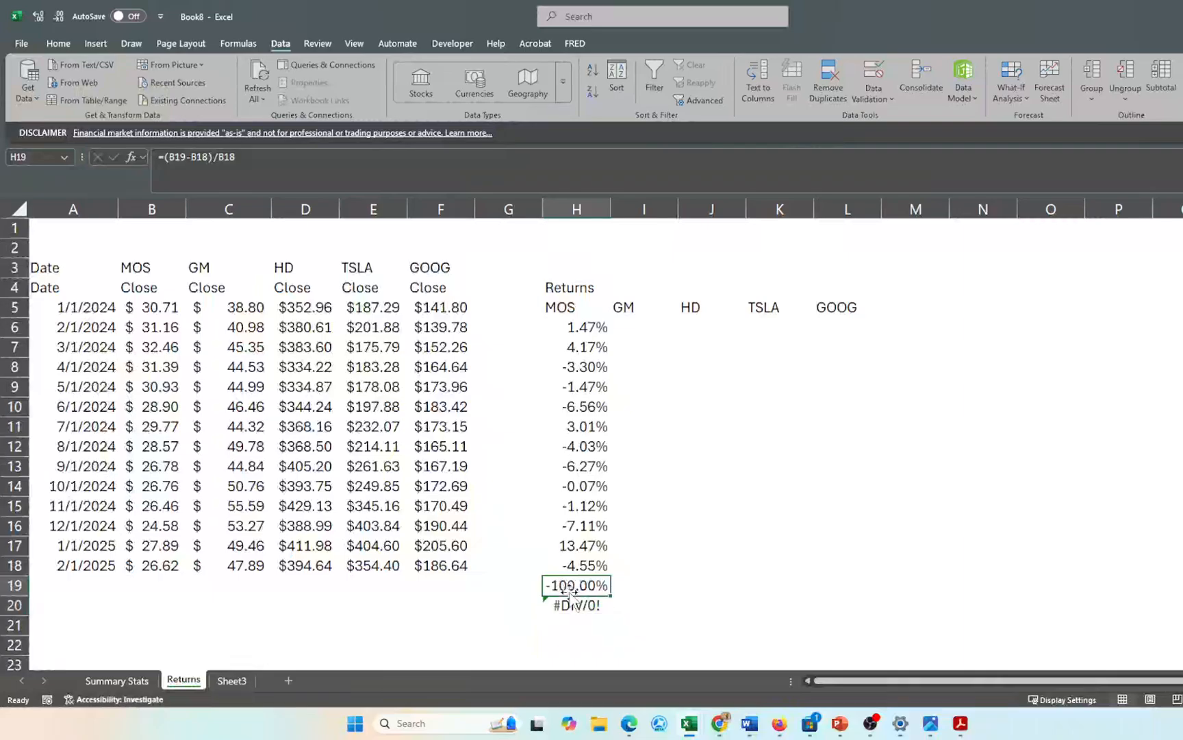
{"action": "left_click", "coordinate": [454, 587]}
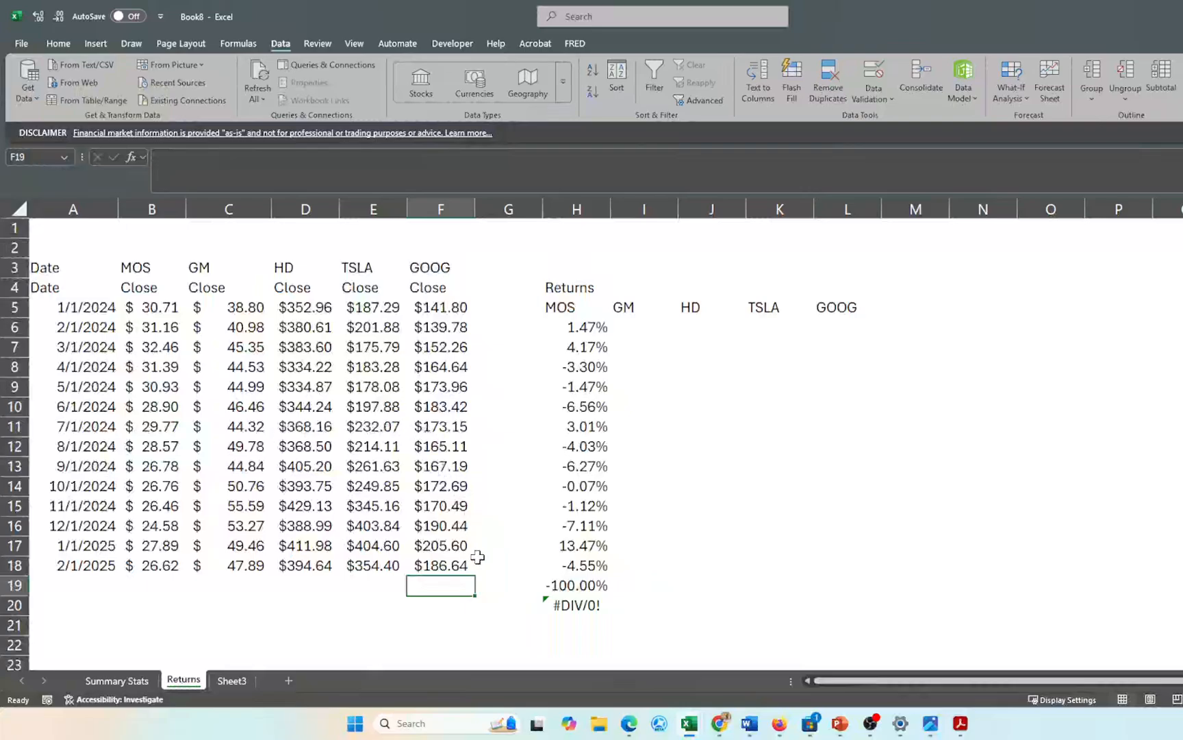
{"action": "left_click", "coordinate": [578, 328]}
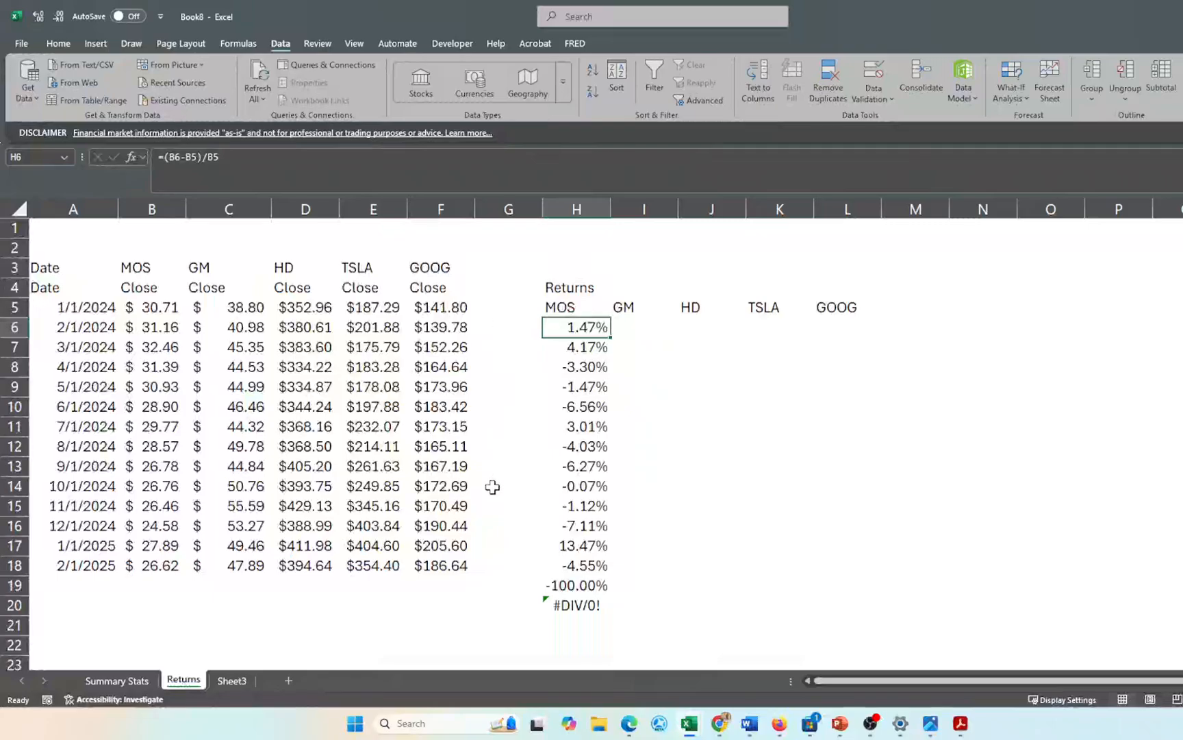
{"action": "scroll", "coordinate": [493, 487], "scroll_direction": "down", "scroll_amount": 4}
{"action": "scroll", "coordinate": [492, 487], "scroll_direction": "up", "scroll_amount": 5}
{"action": "left_click", "coordinate": [33, 158]}
{"action": "key", "text": "Escape"}
{"action": "key", "text": "BackSpace"}
{"action": "type", "text": "75000"}
{"action": "key", "text": "Return"}
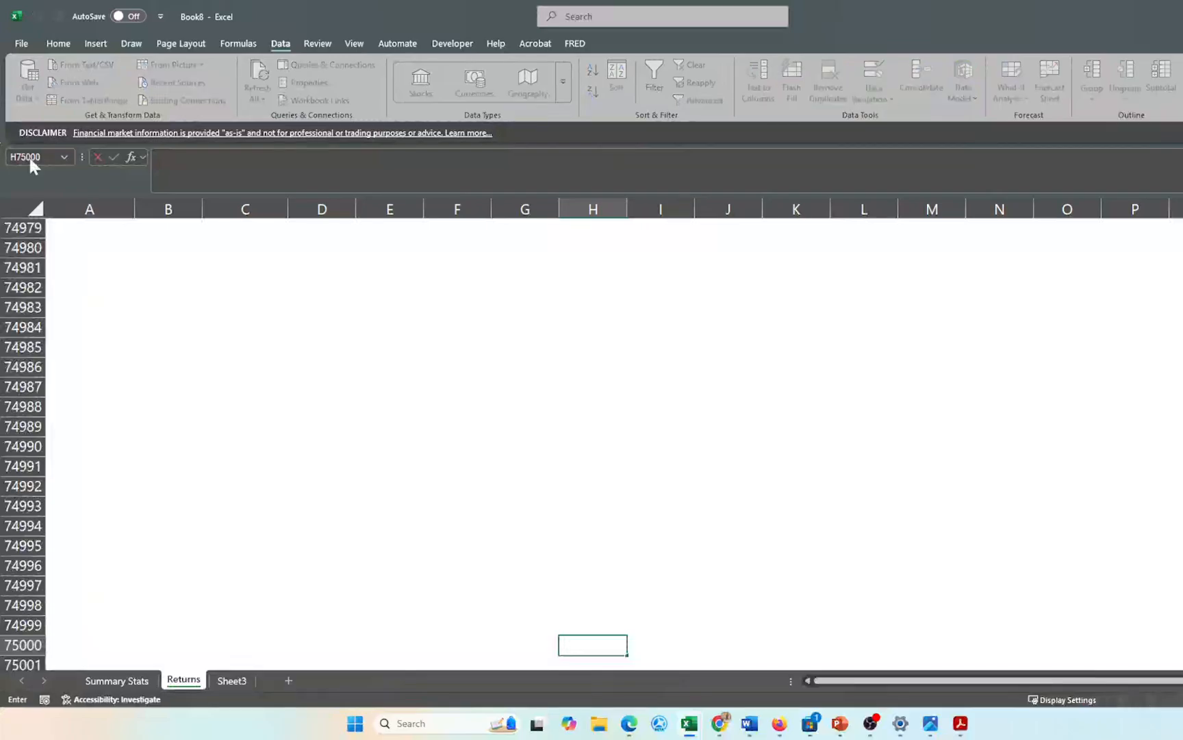
{"action": "key", "text": "Tab"}
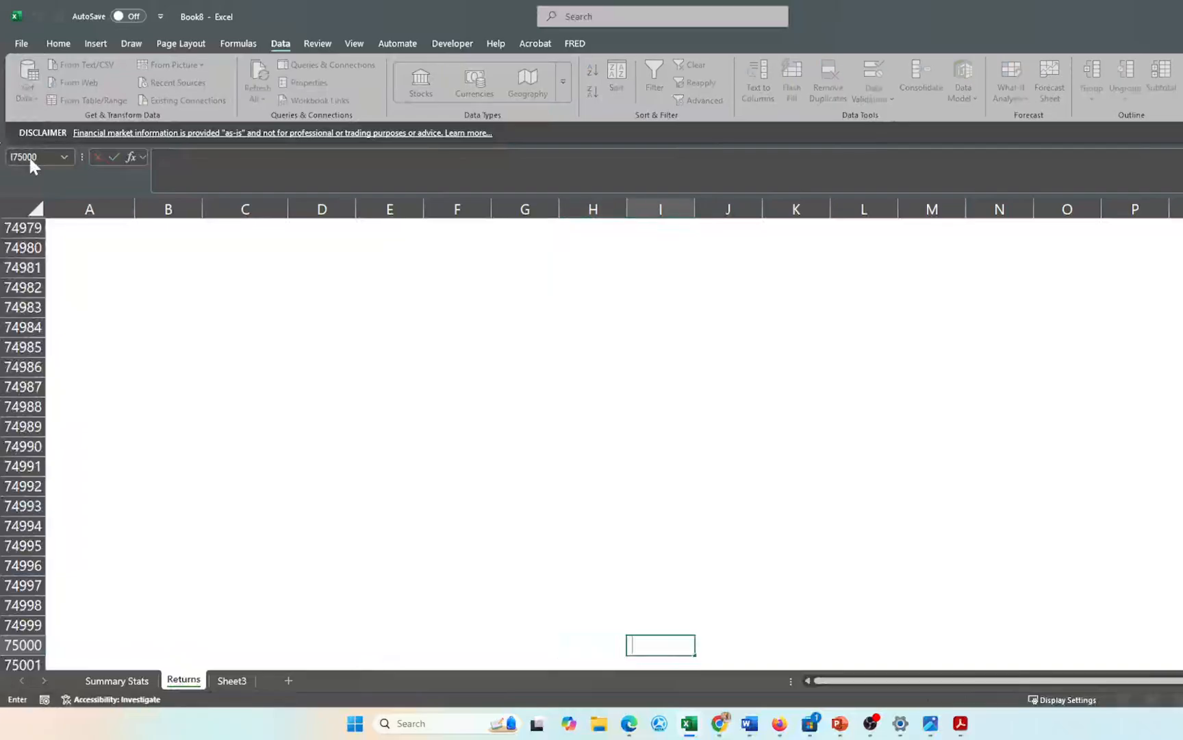
{"action": "key", "text": "Tab"}
{"action": "key", "text": "Tab"}
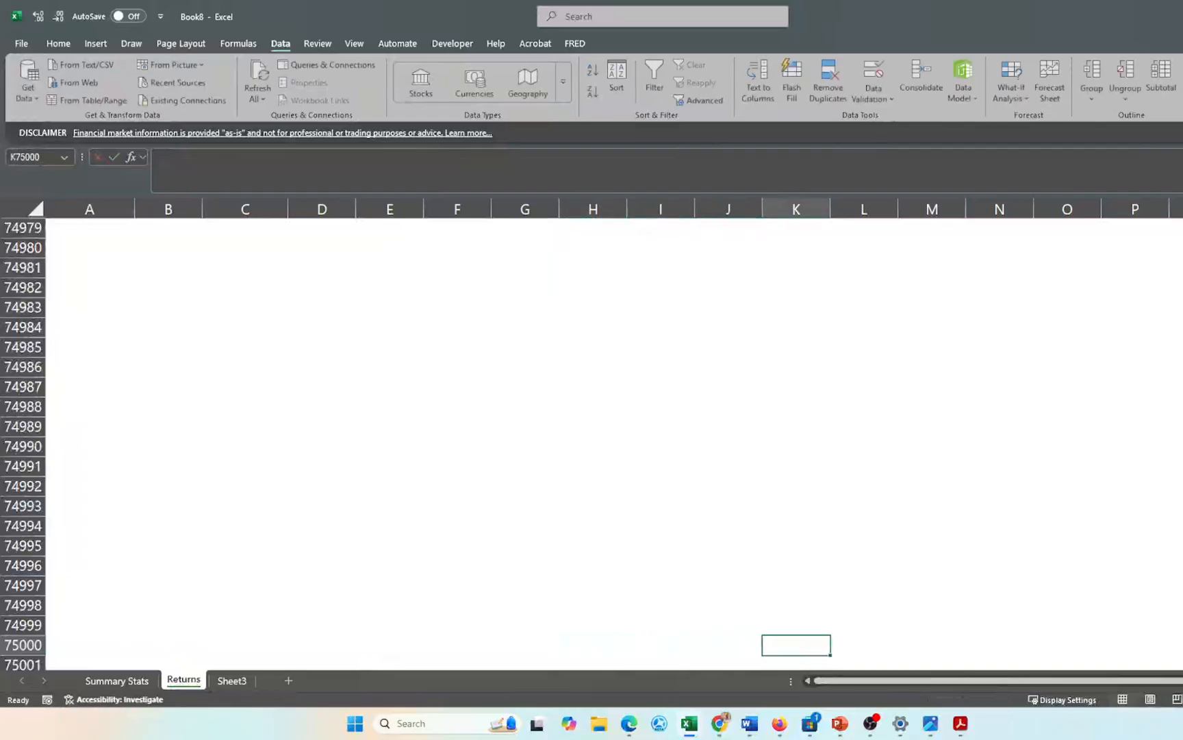
{"action": "key", "text": "Tab"}
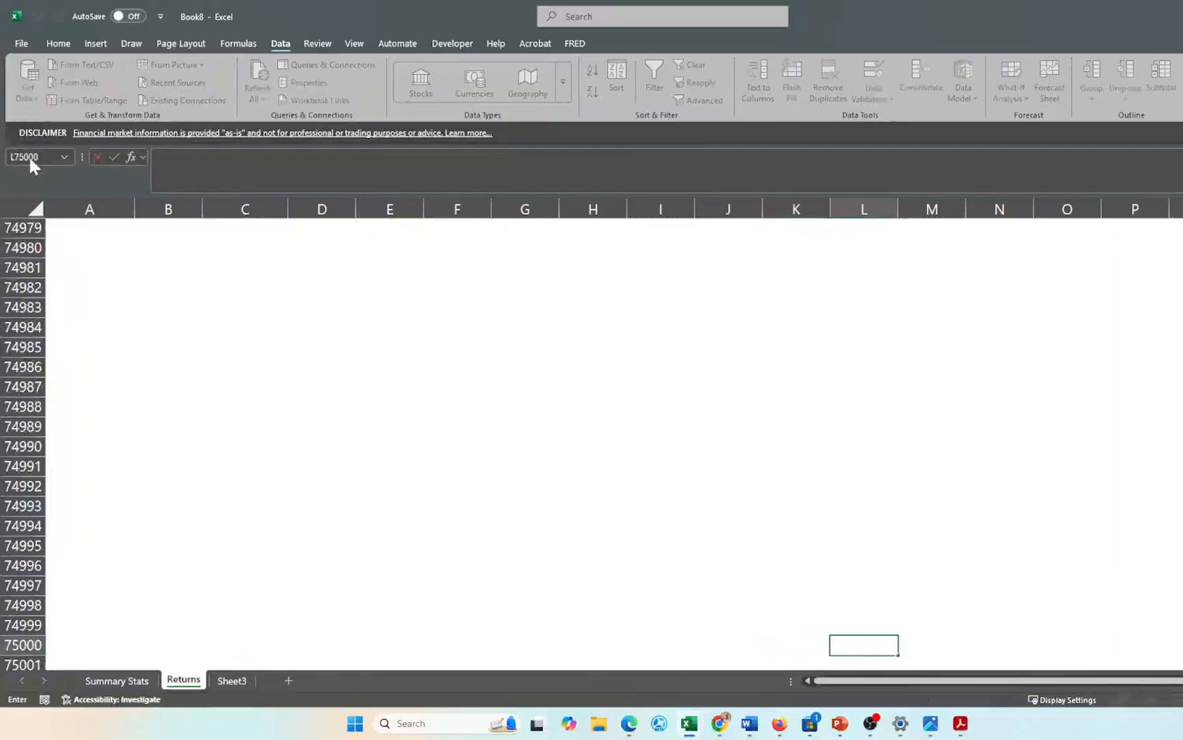
{"action": "key", "text": "shift+Tab"}
{"action": "key", "text": "shift+Tab"}
{"action": "key", "text": "shift+Tab"}
{"action": "key", "text": "shift+Tab"}
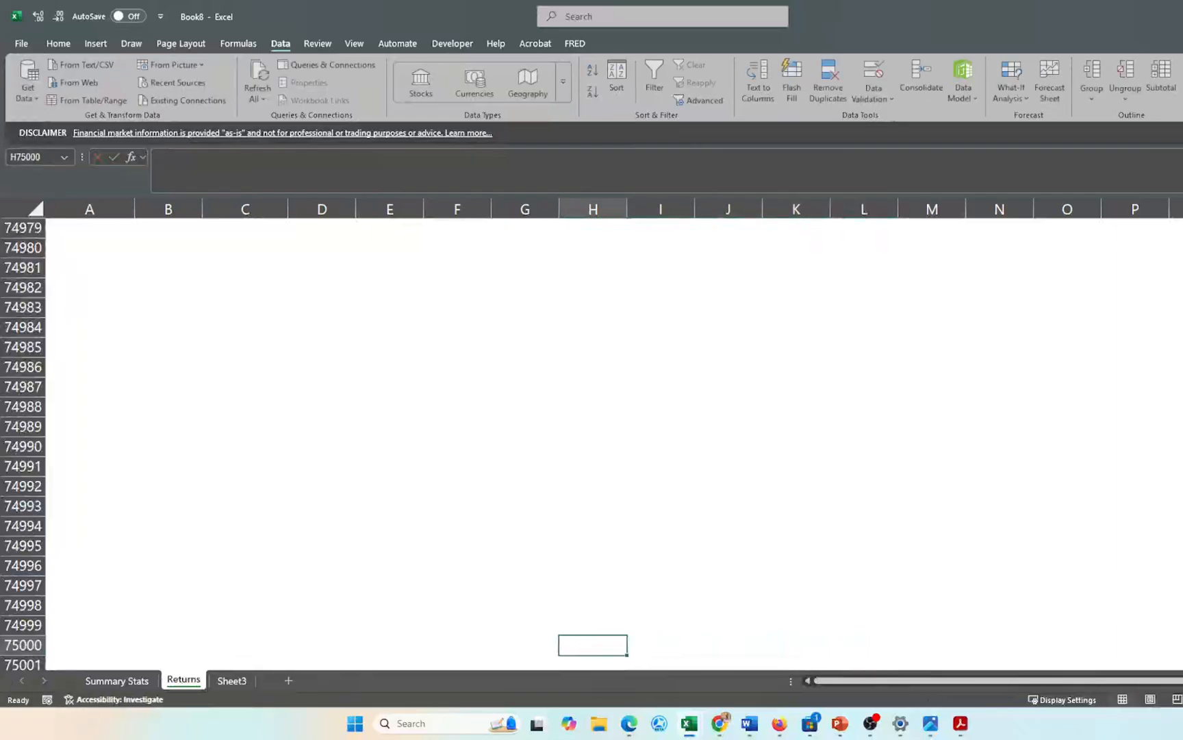
{"action": "key", "text": "ctrl+Up"}
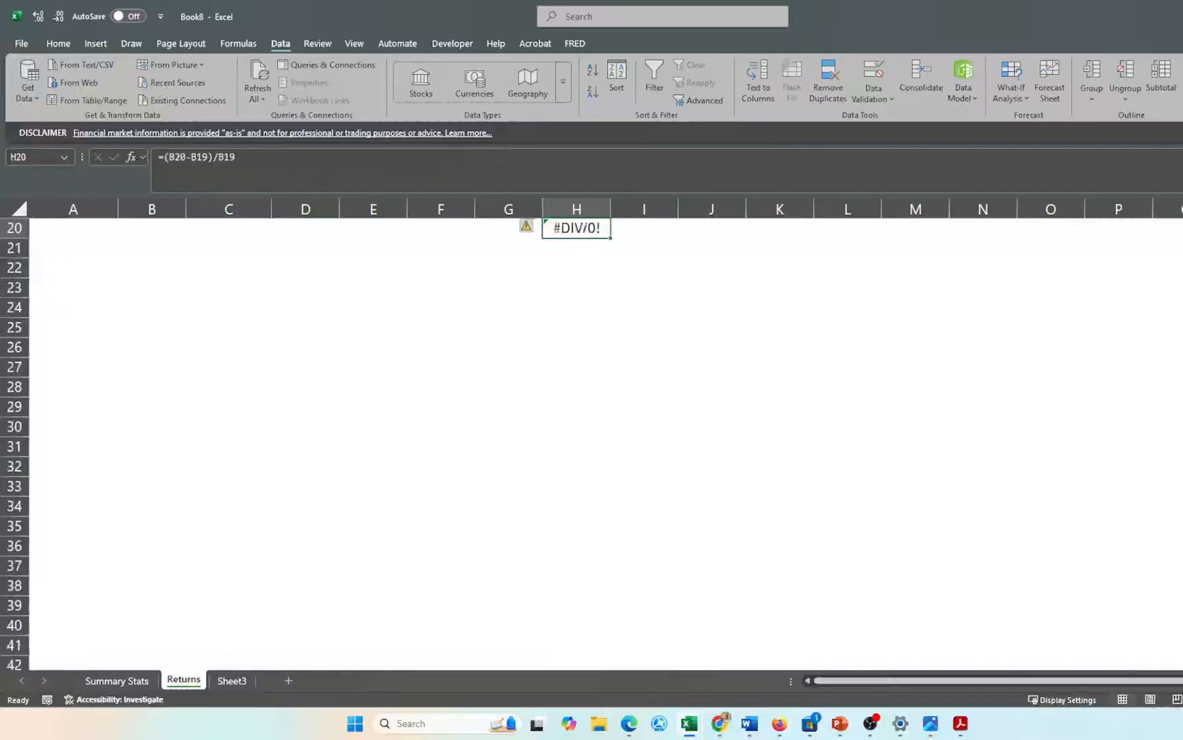
{"action": "key", "text": "ctrl+Up"}
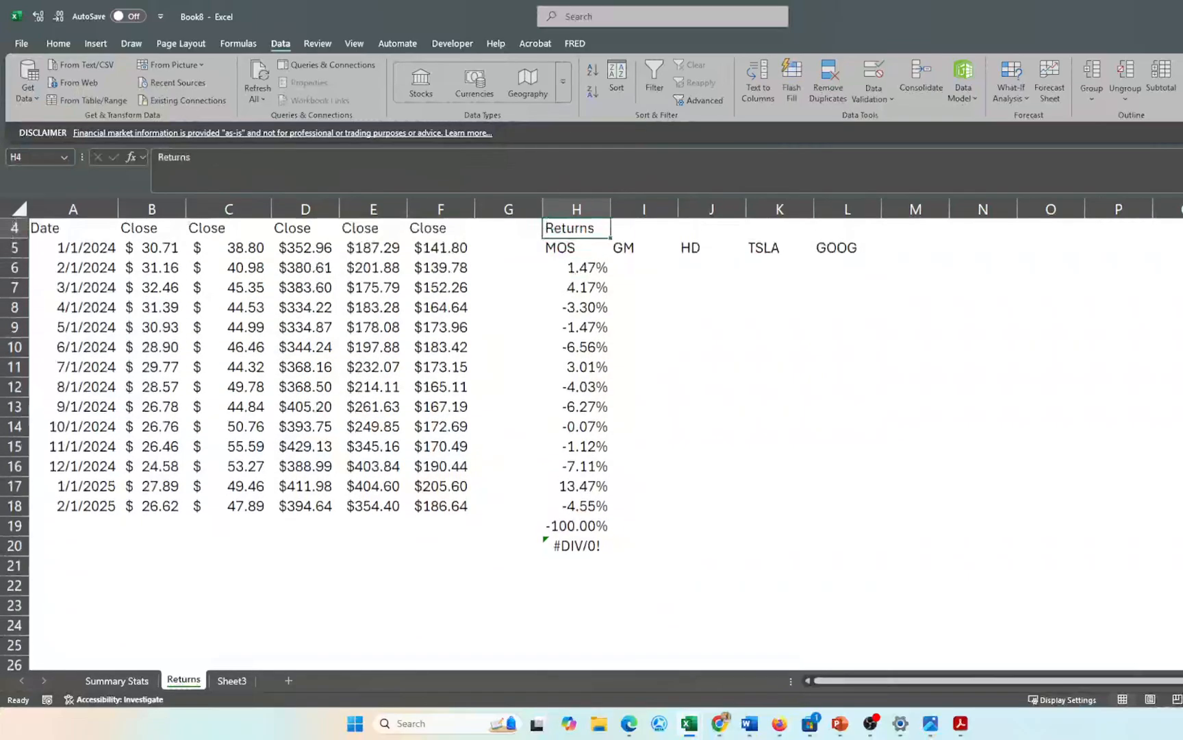
{"action": "key", "text": "ctrl+Down"}
{"action": "key", "text": "ctrl+Down"}
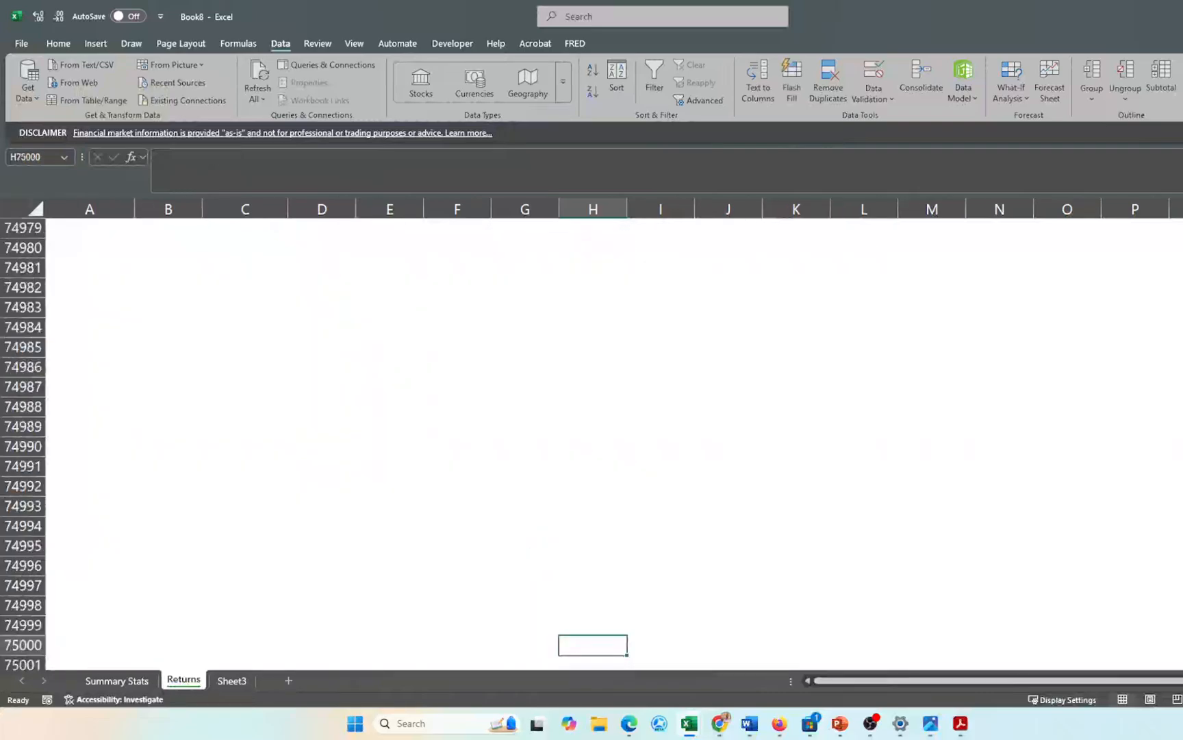
{"action": "key", "text": "ctrl+Up"}
{"action": "key", "text": "ctrl+Up"}
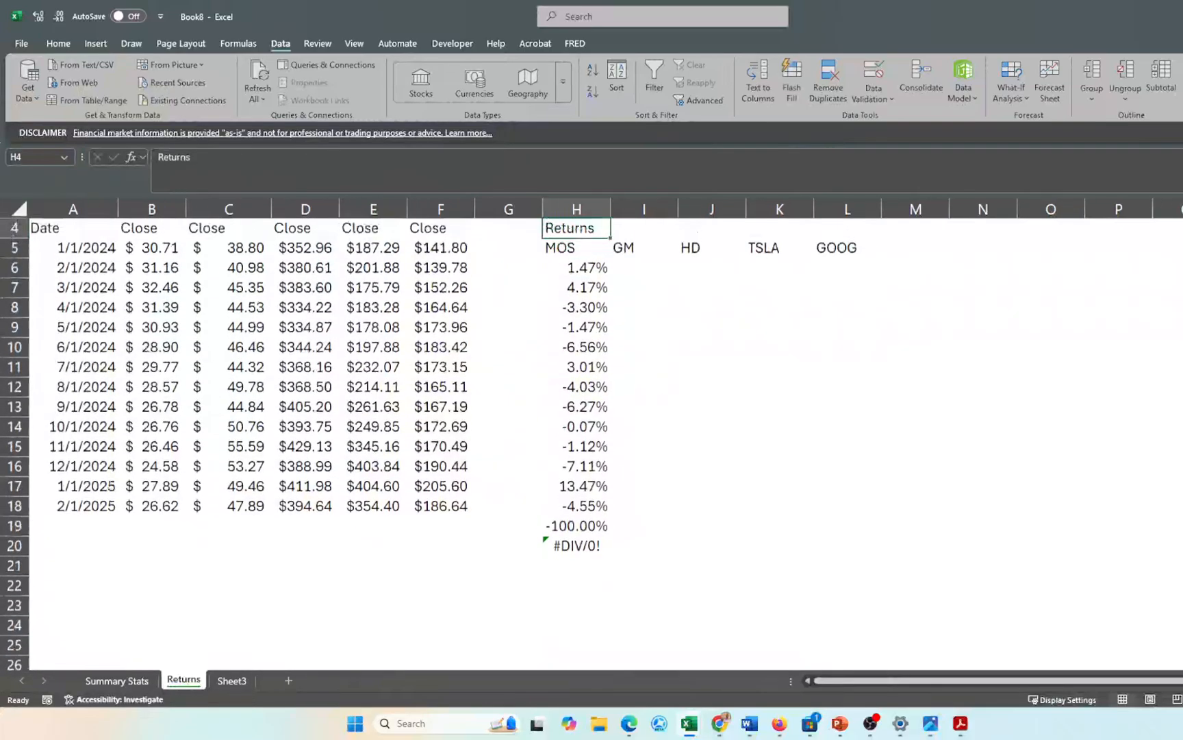
{"action": "key", "text": "Down"}
{"action": "key", "text": "Down"}
{"action": "key", "text": "Down"}
{"action": "key", "text": "Down"}
{"action": "key", "text": "ctrl+Down"}
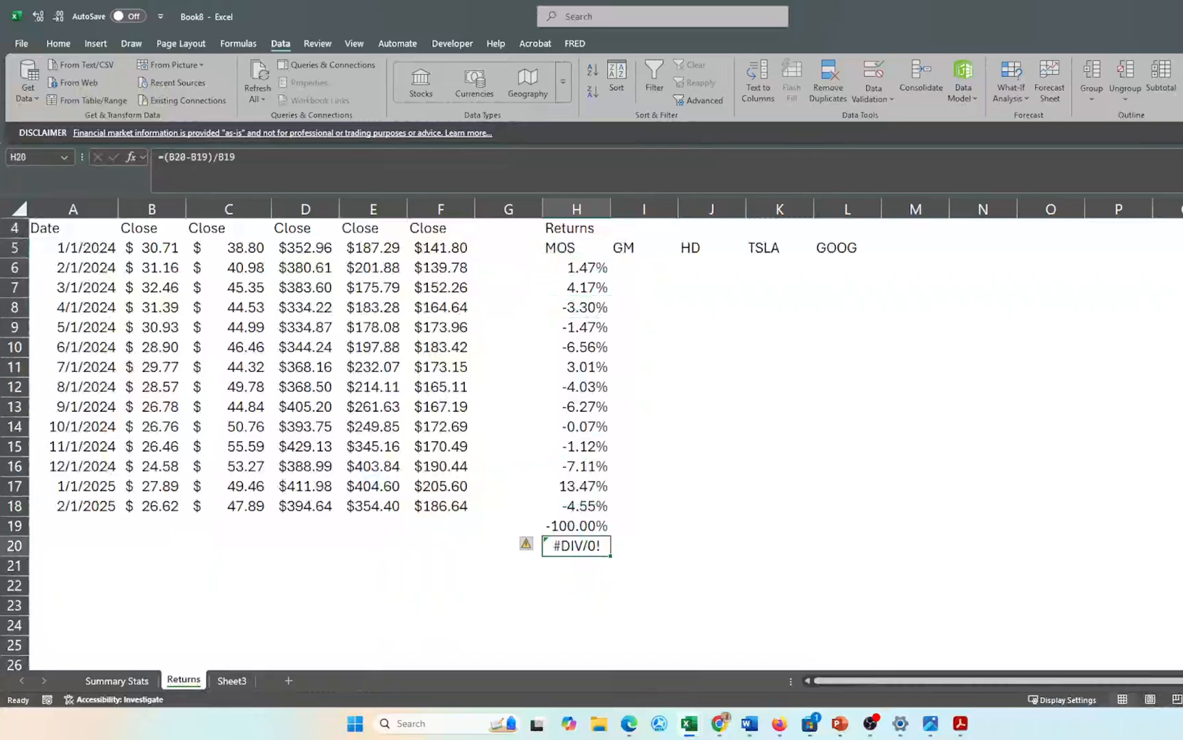
{"action": "key", "text": "ctrl+Down"}
{"action": "key", "text": "ctrl+Down"}
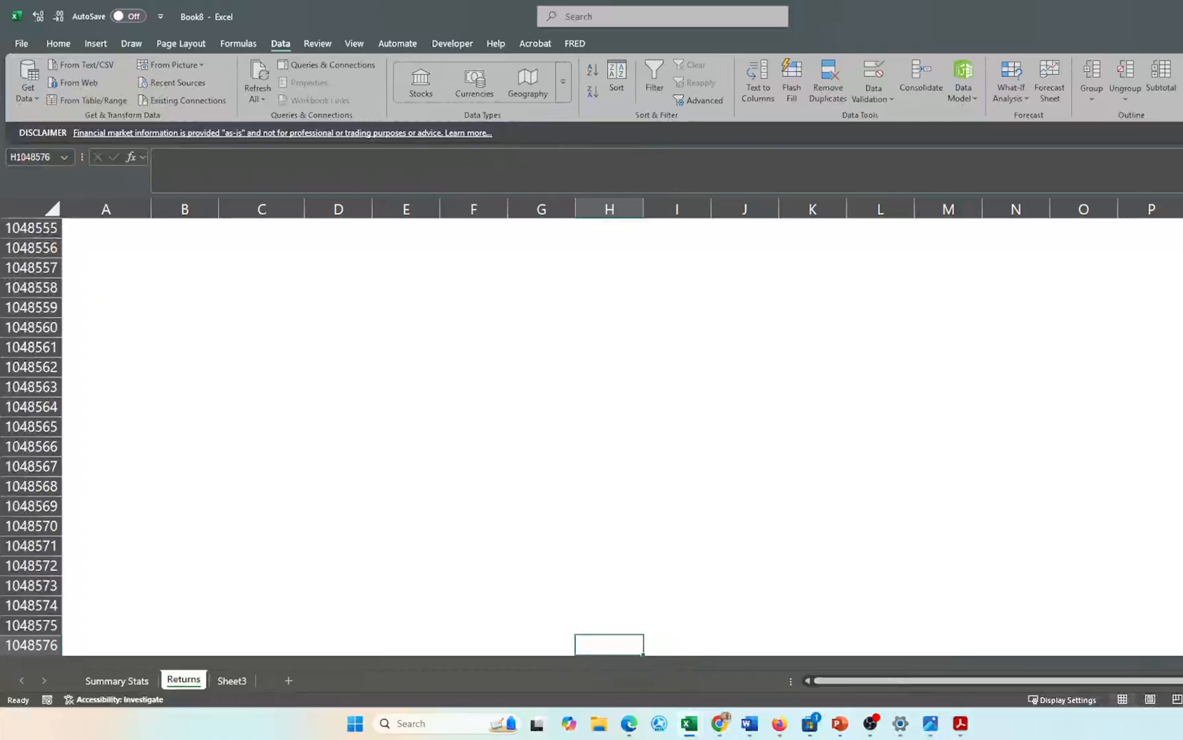
{"action": "key", "text": "ctrl+Up"}
{"action": "key", "text": "ctrl+Up"}
{"action": "key", "text": "ctrl+Up"}
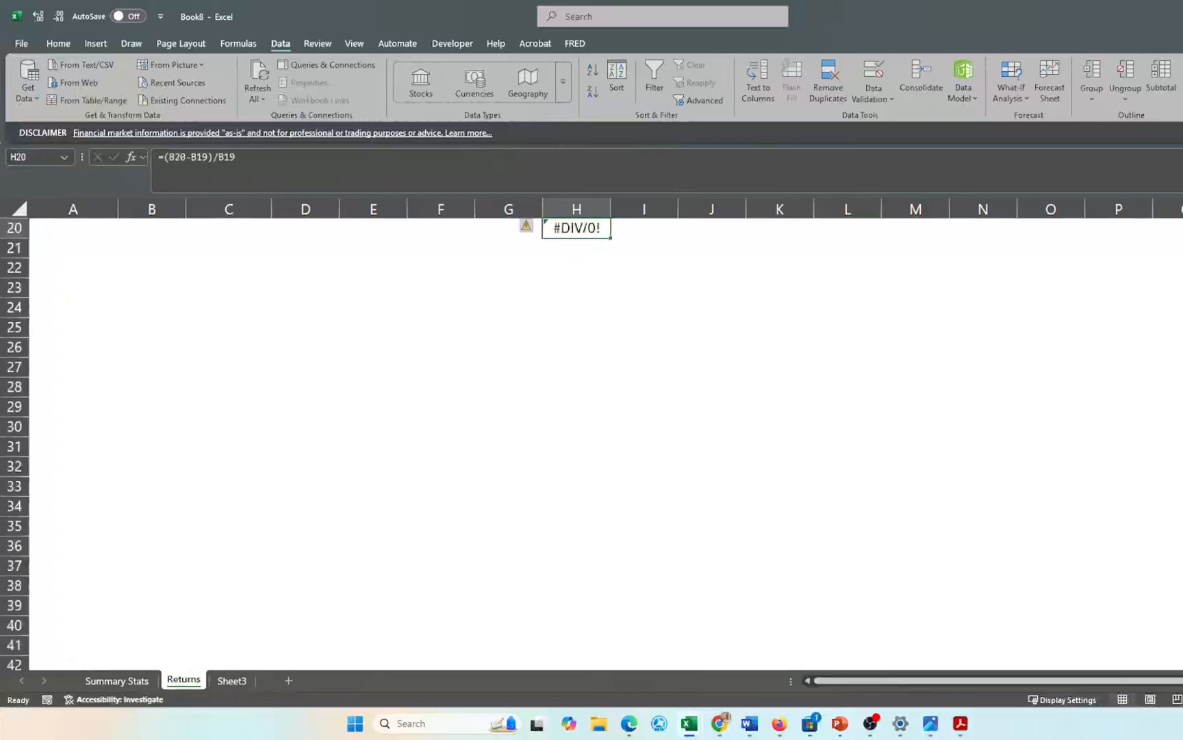
{"action": "key", "text": "Down"}
{"action": "key", "text": "Down"}
{"action": "key", "text": "Down"}
{"action": "key", "text": "Down"}
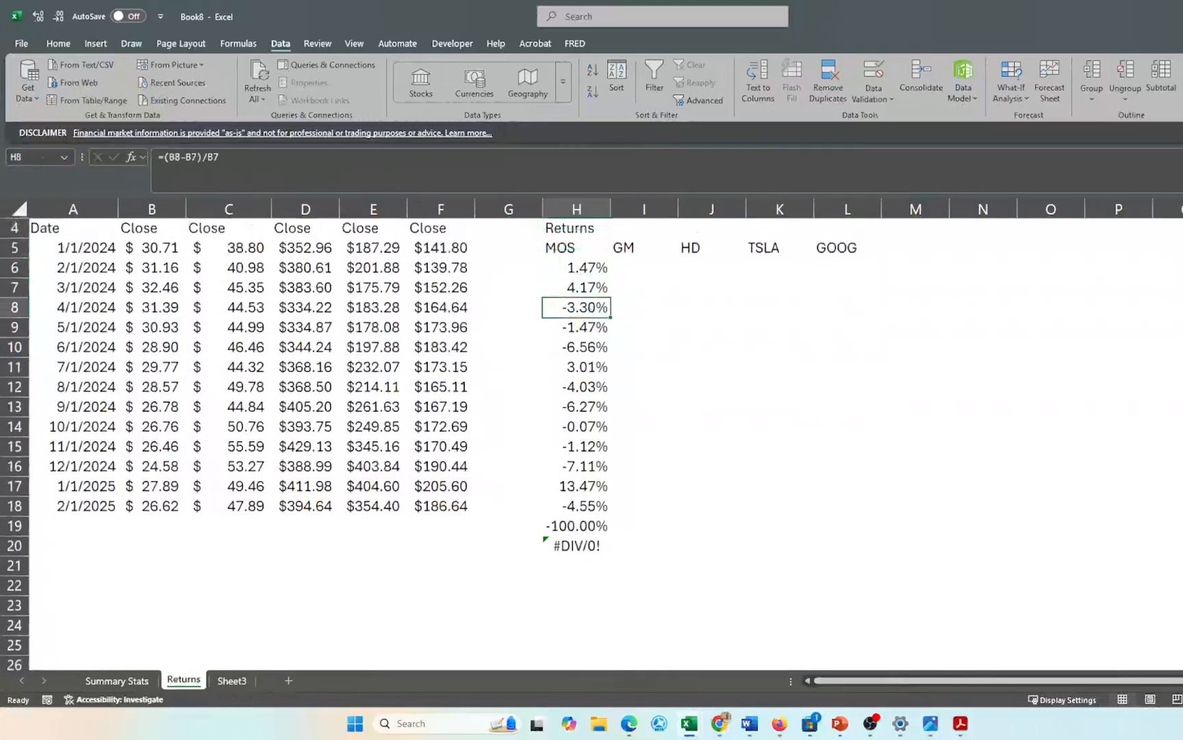
{"action": "key", "text": "Up"}
{"action": "key", "text": "Up"}
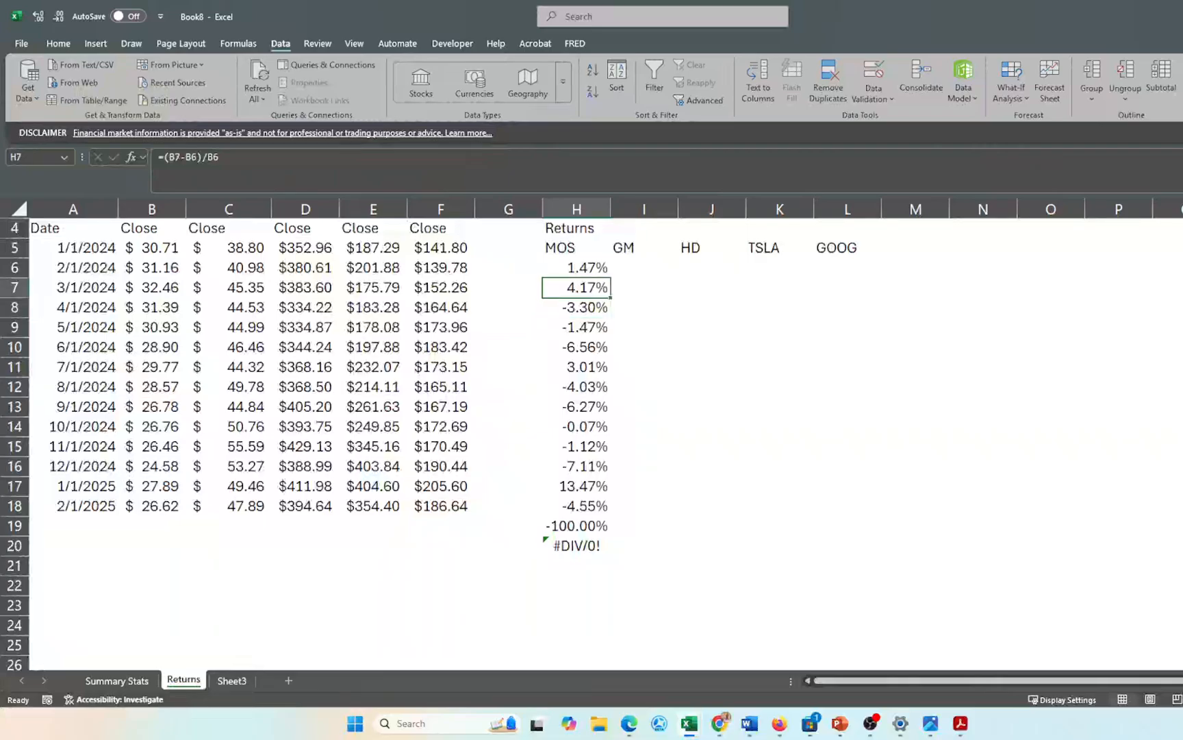
{"action": "scroll", "coordinate": [542, 409], "scroll_direction": "up", "scroll_amount": 1}
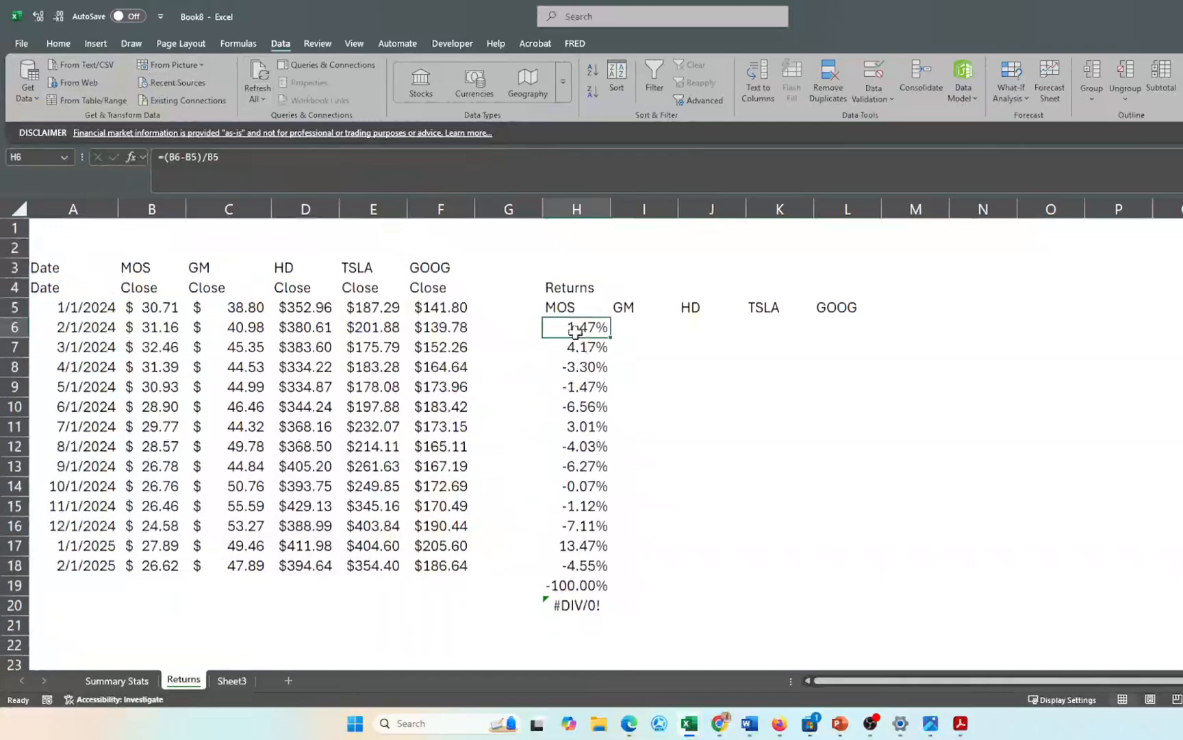
- Rewrite H6 as =IF(B6>0,(B6-B5)/B5,"") so it stays blank without a price
{"action": "left_click", "coordinate": [568, 605]}
{"action": "left_click", "coordinate": [575, 327]}
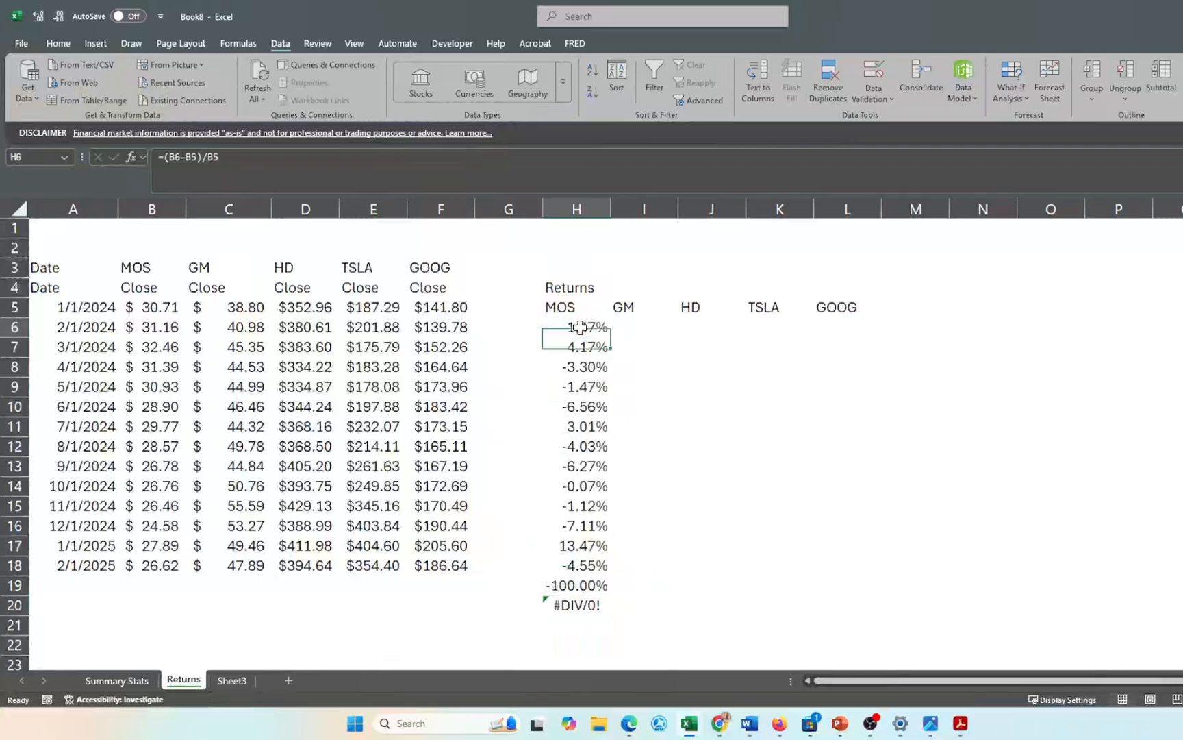
{"action": "double_click", "coordinate": [558, 328]}
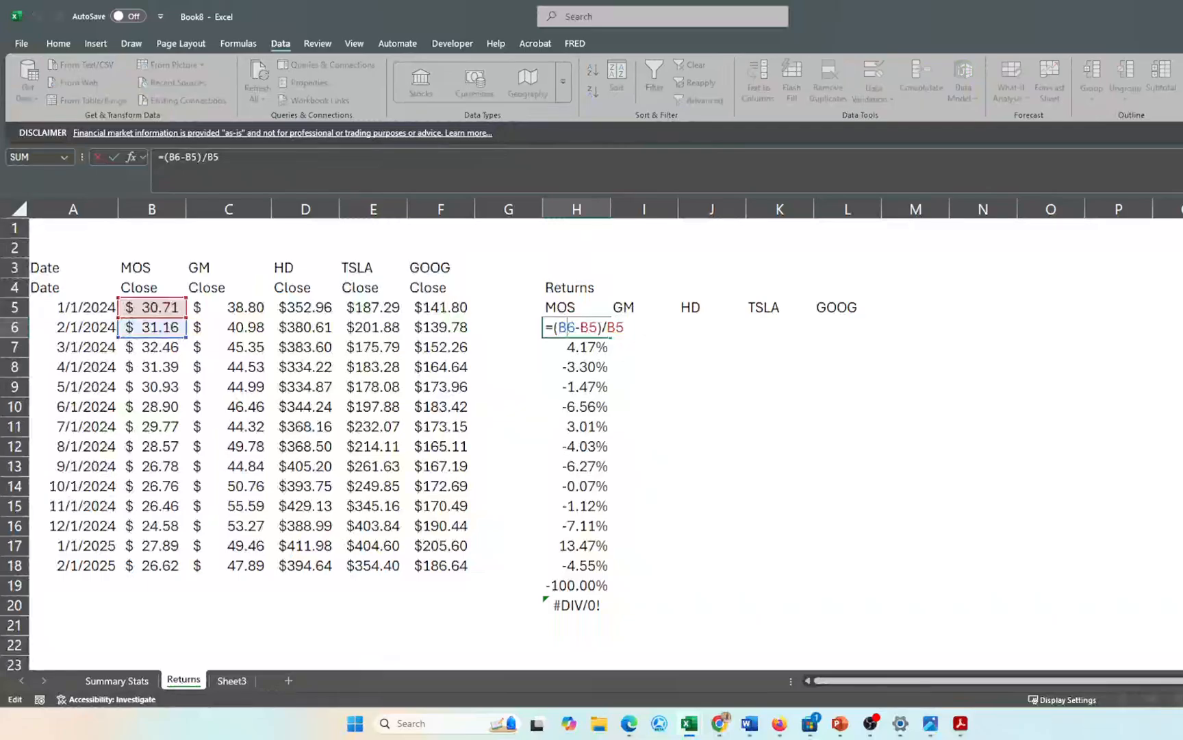
{"action": "type", "text": "IF"}
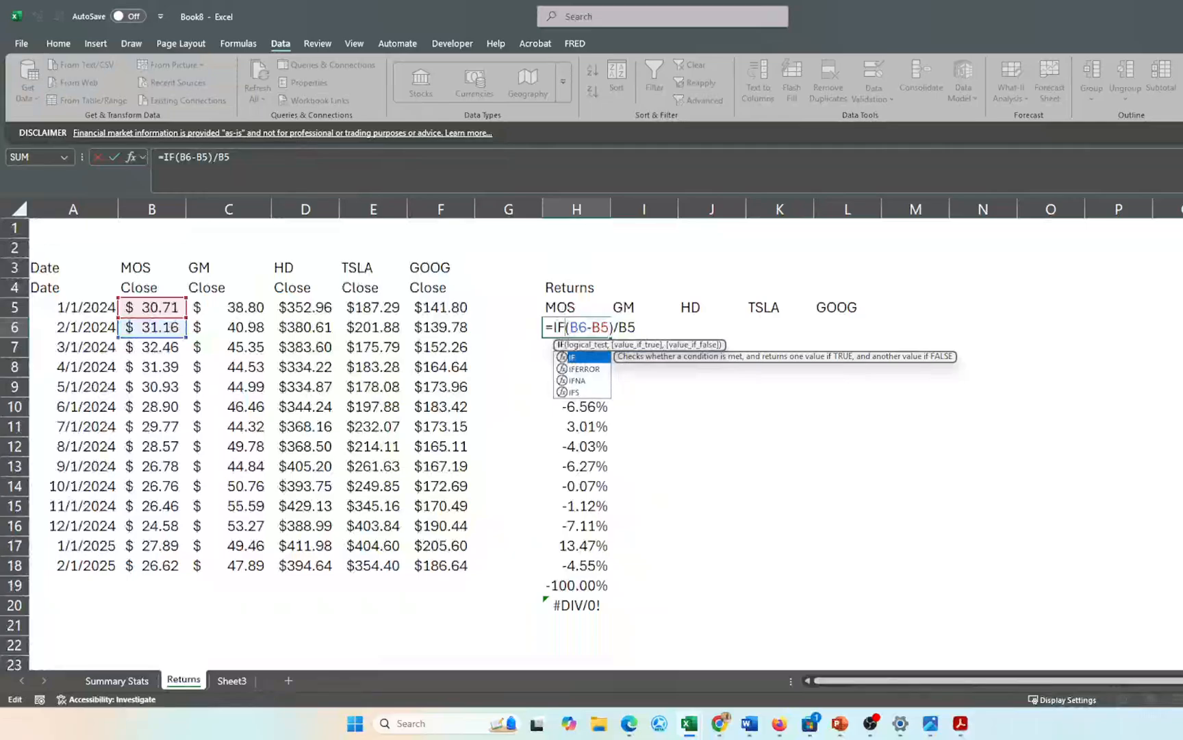
{"action": "key", "text": "Right"}
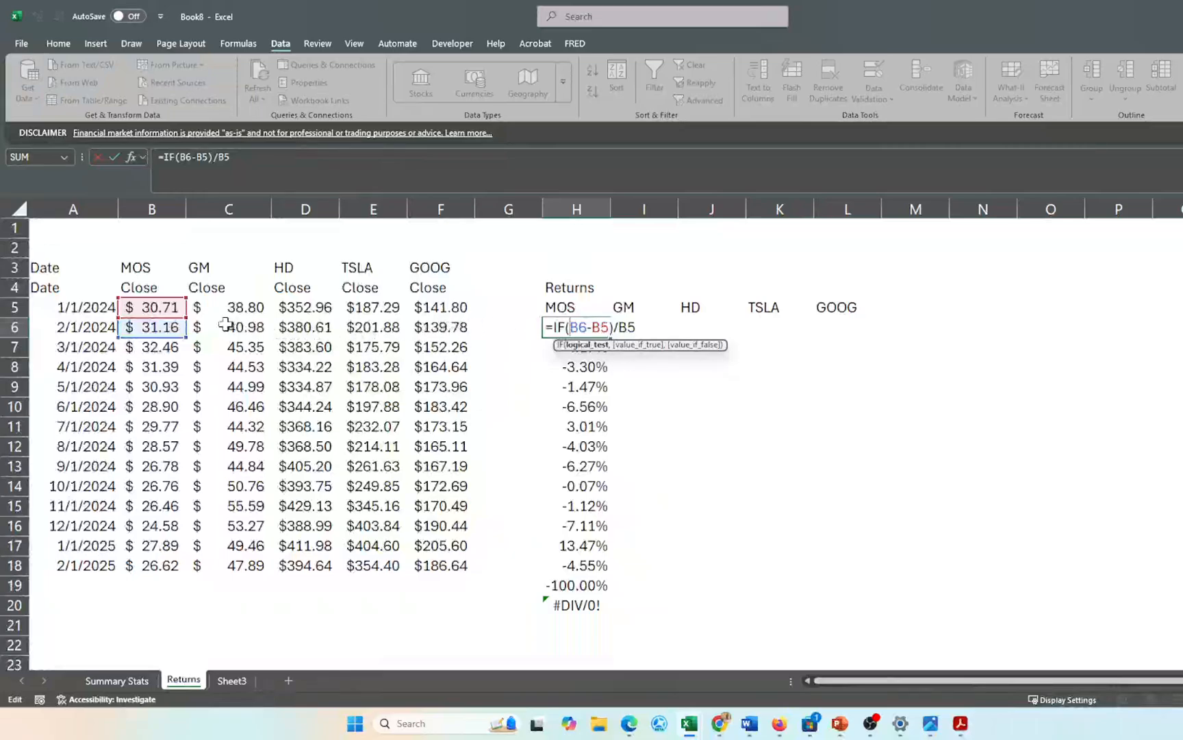
{"action": "left_click", "coordinate": [148, 331]}
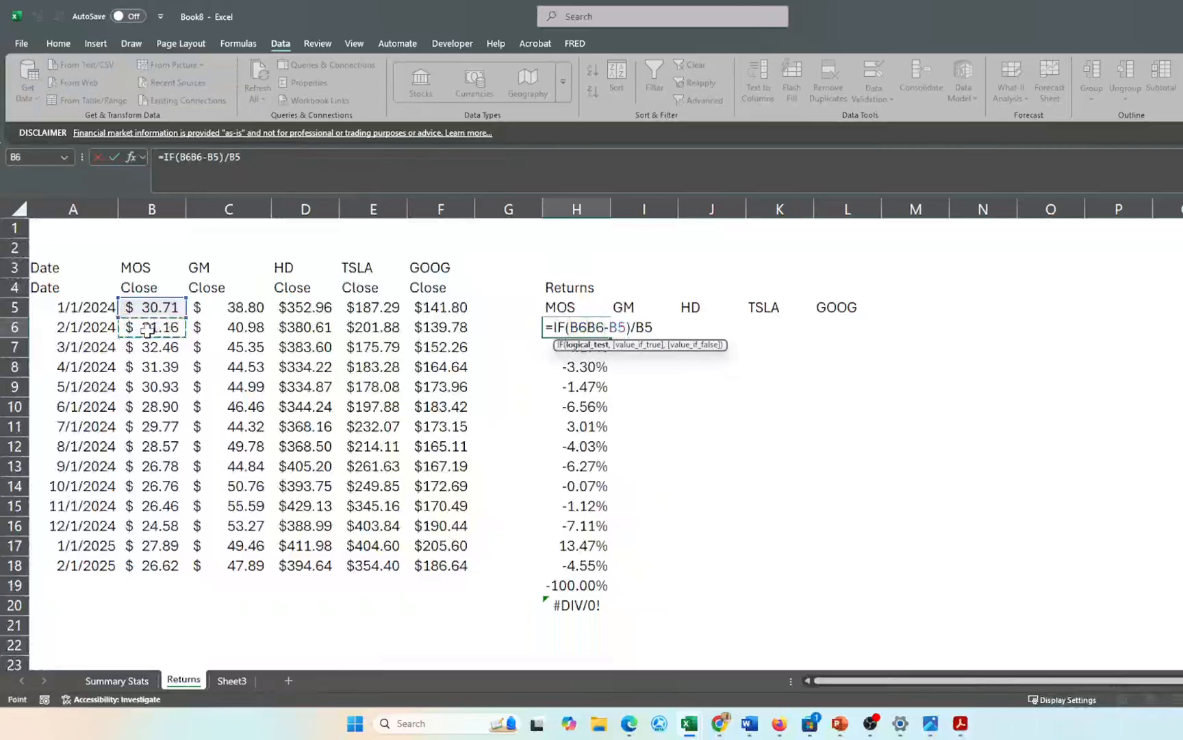
{"action": "type", "text": ">0"}
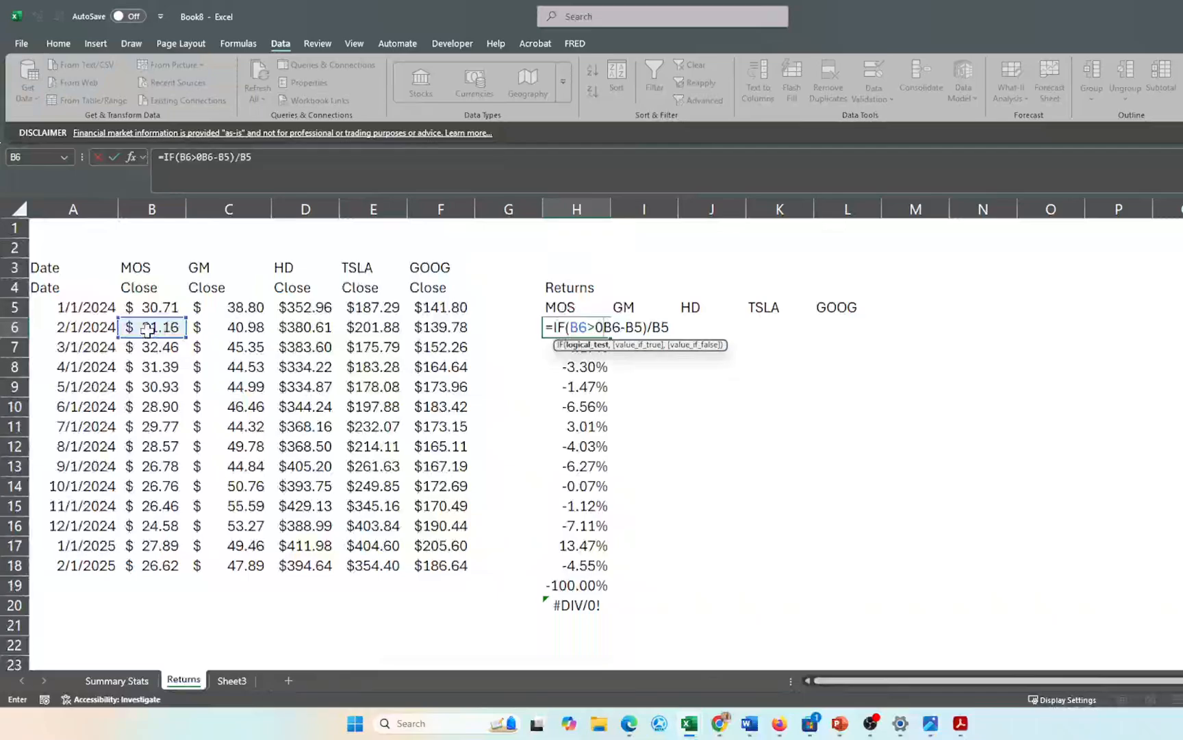
{"action": "type", "text": ","}
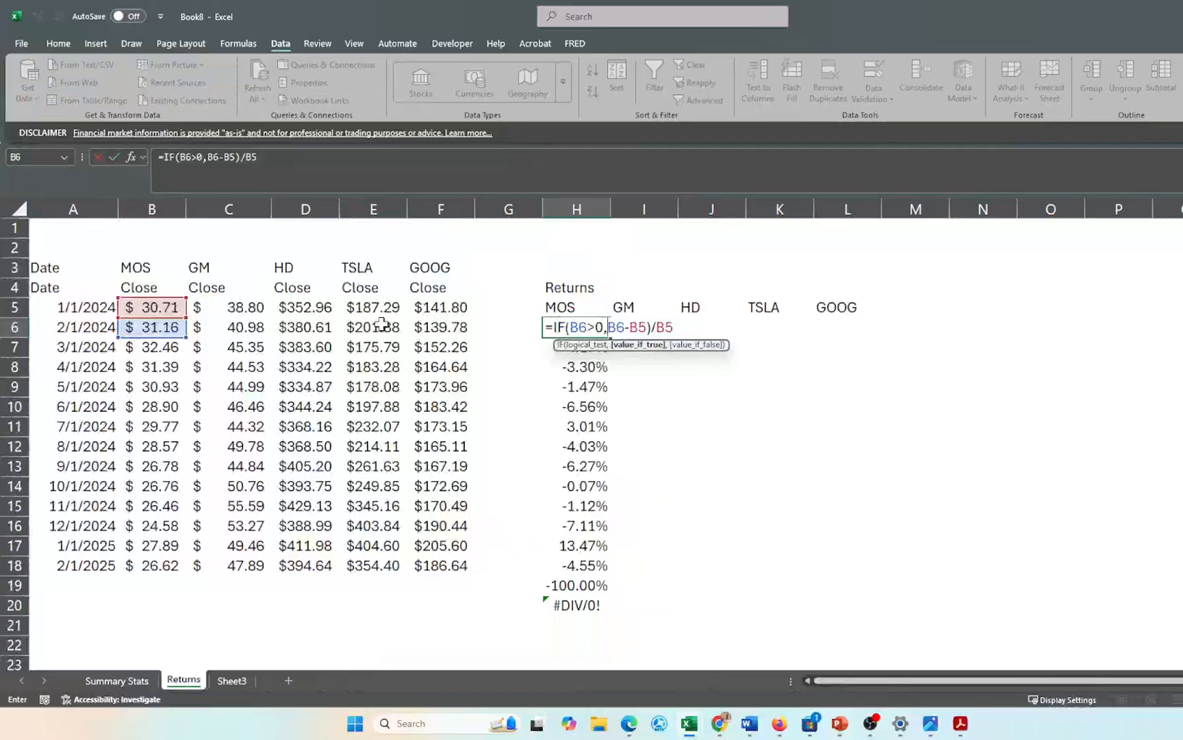
{"action": "type", "text": "("}
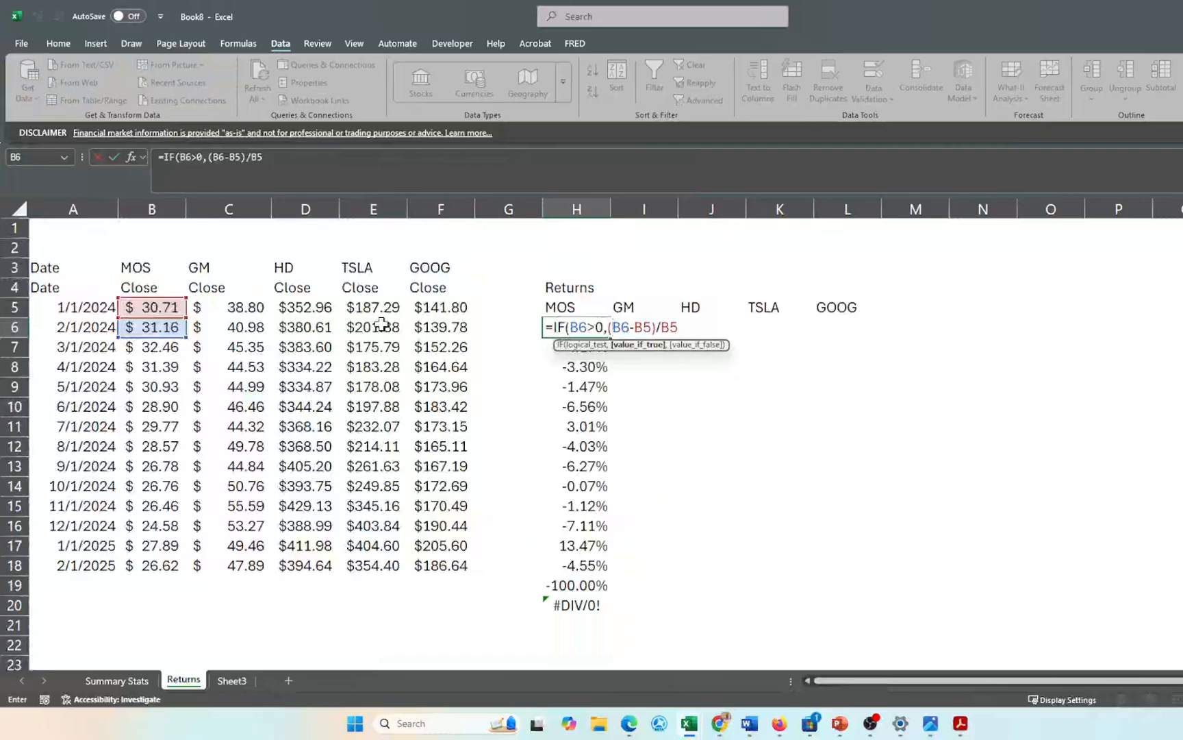
{"action": "left_click", "coordinate": [612, 327]}
{"action": "type", "text": ","}
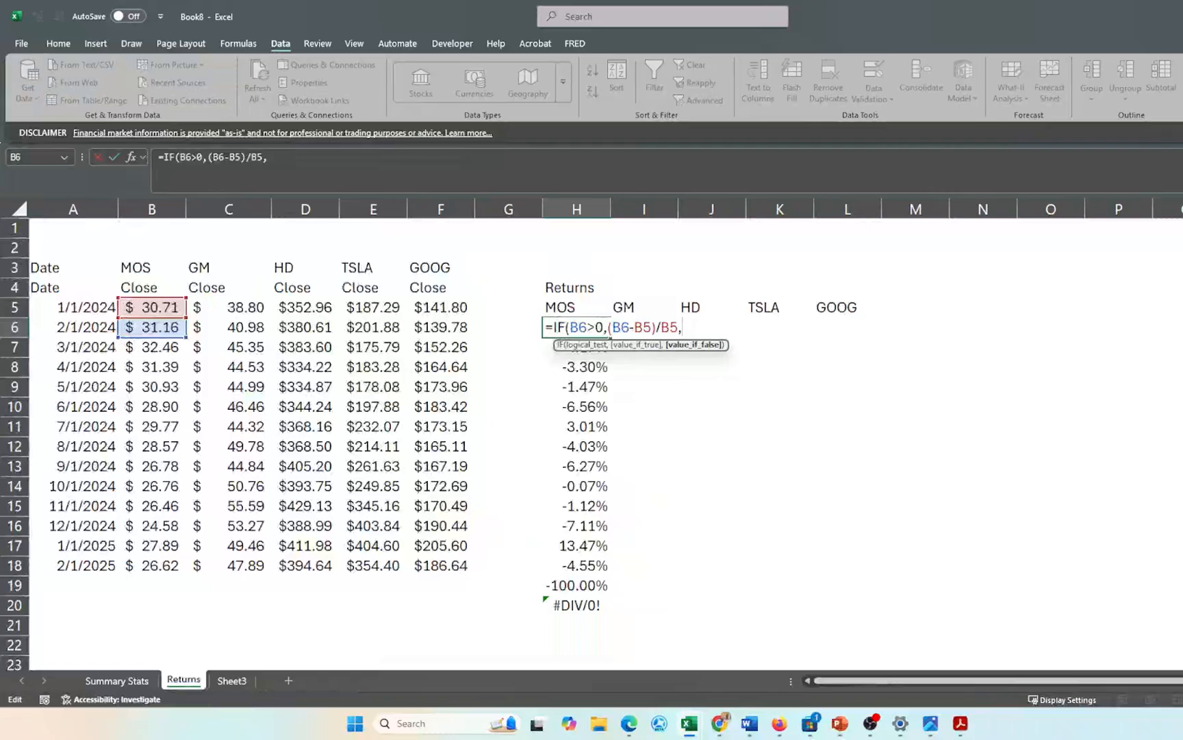
{"action": "type", "text": "\"\""}
{"action": "type", "text": ")"}
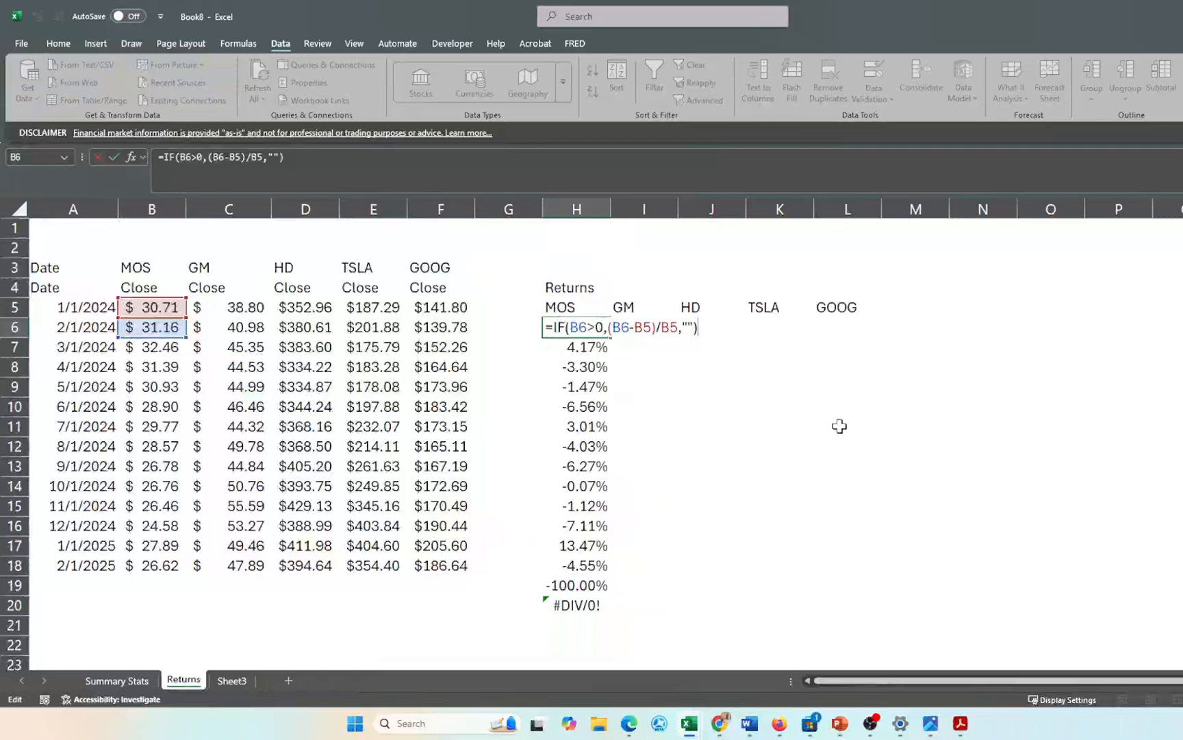
{"action": "key", "text": "Return"}
{"action": "key", "text": "Up"}
{"action": "key", "text": "shift+Down"}
{"action": "key", "text": "shift+Down"}
{"action": "key", "text": "shift+Down"}
{"action": "key", "text": "shift+Down"}
{"action": "key", "text": "shift+Down"}
{"action": "key", "text": "shift+Down"}
{"action": "key", "text": "shift+Down"}
{"action": "key", "text": "shift+Down"}
{"action": "key", "text": "shift+Down"}
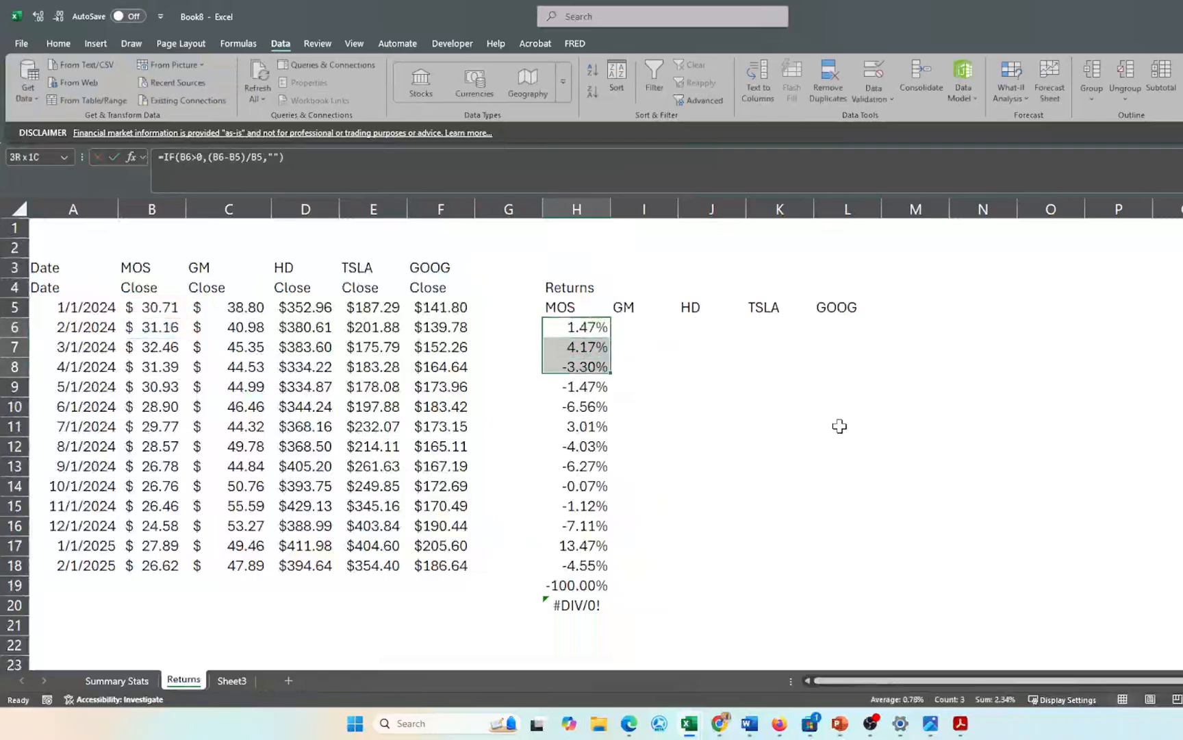
- Fill the IF return formula down H6:H20, making H19 and H20 blank
{"action": "key", "text": "shift+Down"}
{"action": "key", "text": "shift+Down"}
{"action": "key", "text": "shift+Down"}
{"action": "key", "text": "shift+Down"}
{"action": "key", "text": "shift+Down"}
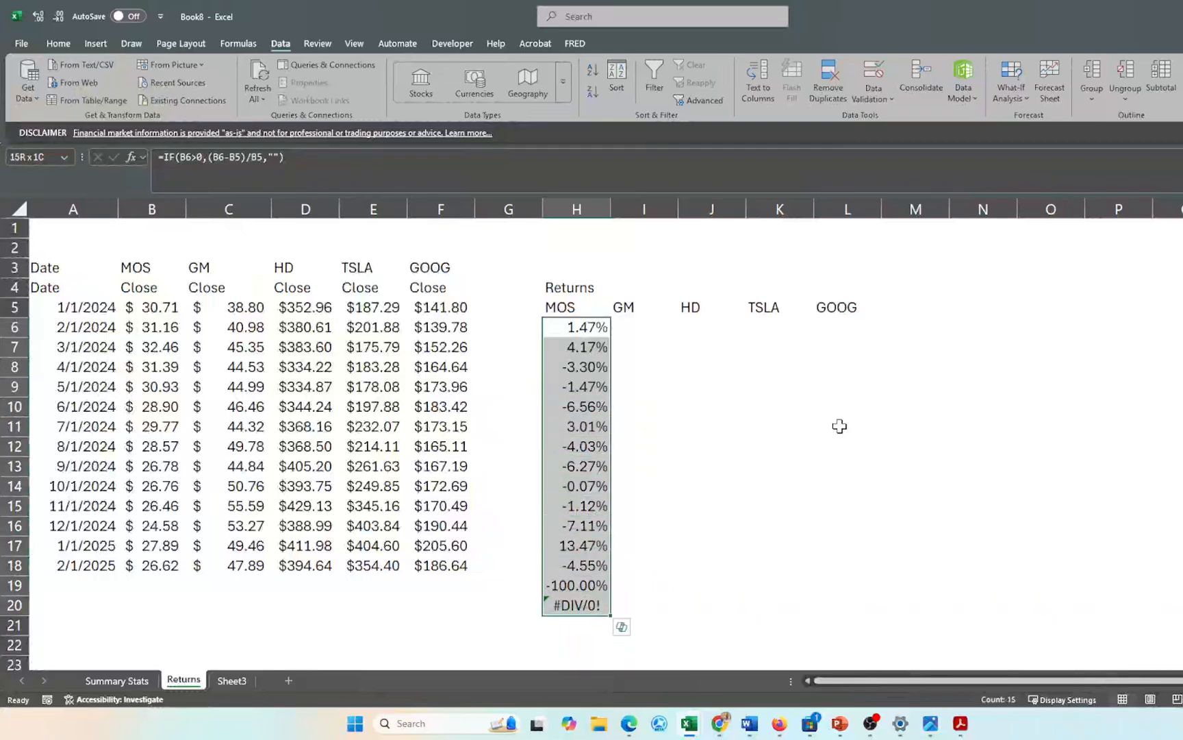
{"action": "key", "text": "ctrl+d"}
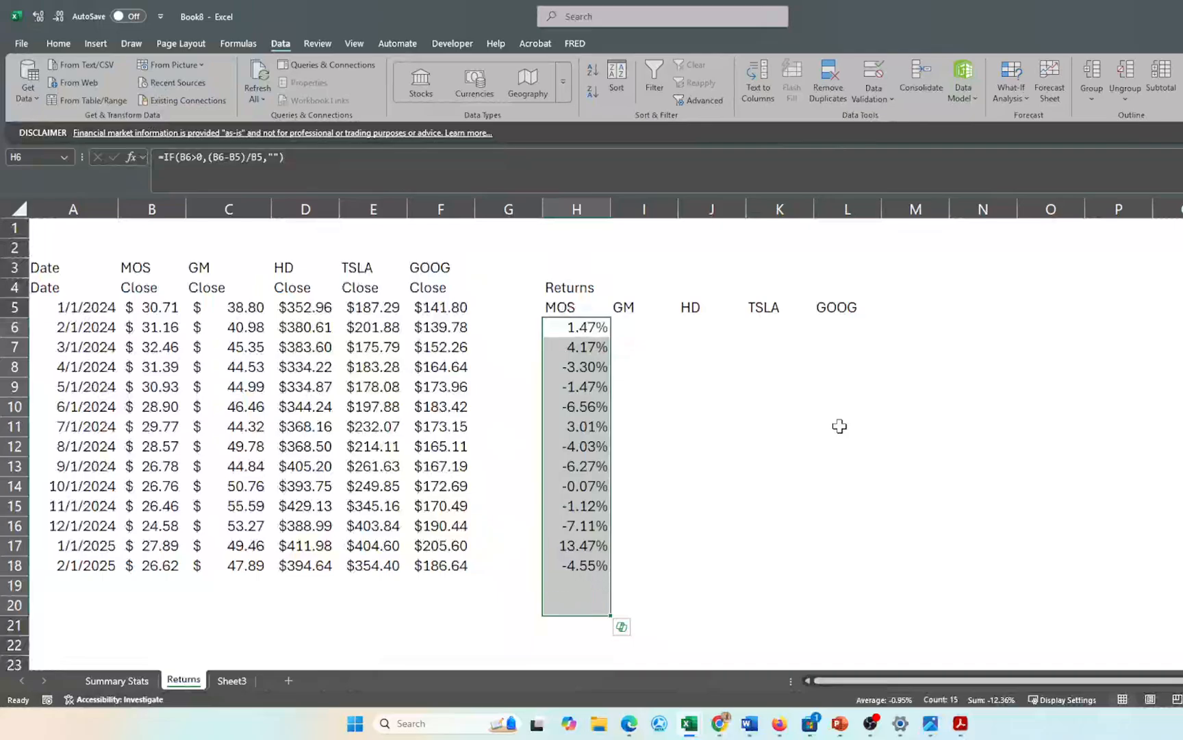
{"action": "left_click", "coordinate": [587, 584]}
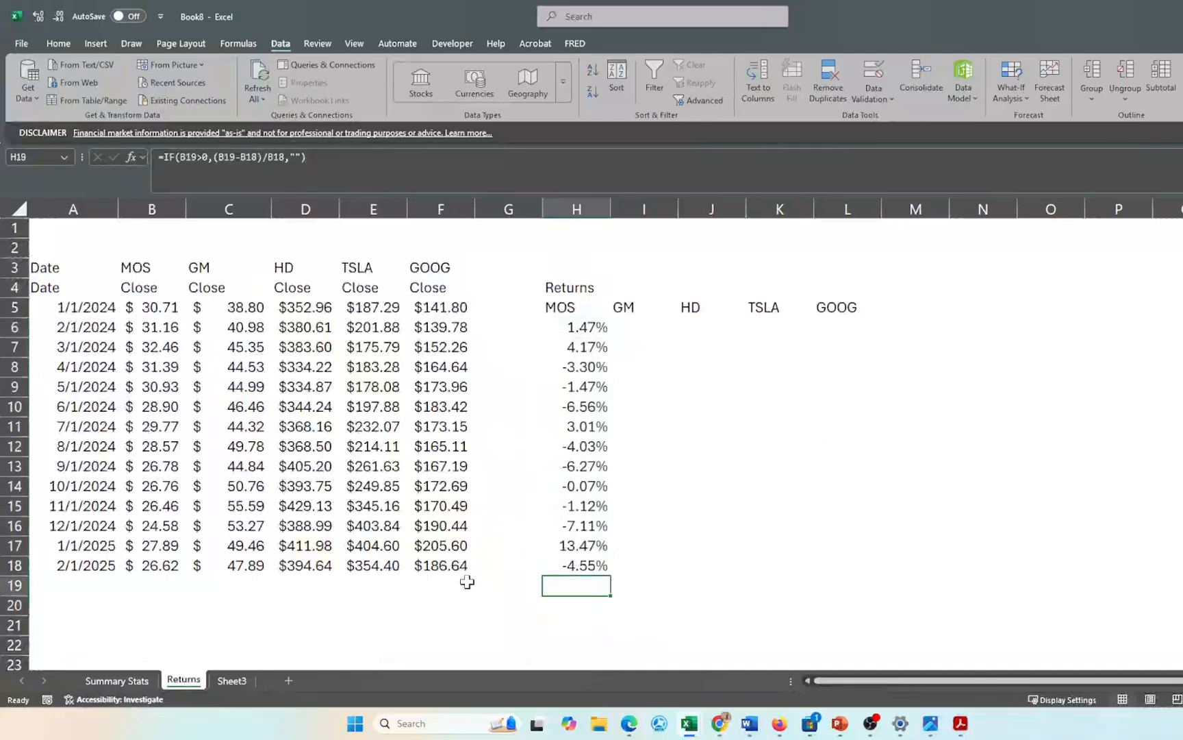
{"action": "left_click", "coordinate": [586, 612]}
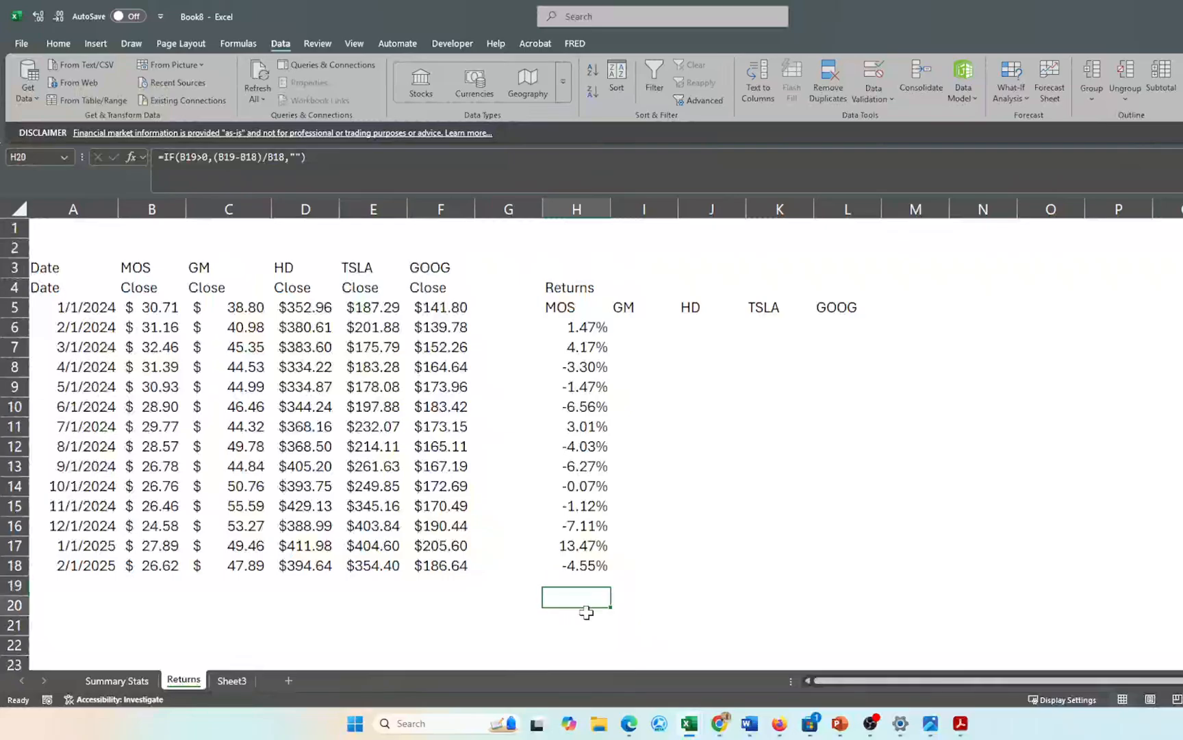
- Extend the IF return formula across columns I–L for GM, HD, TSLA and GOOG
{"action": "left_click", "coordinate": [582, 332]}
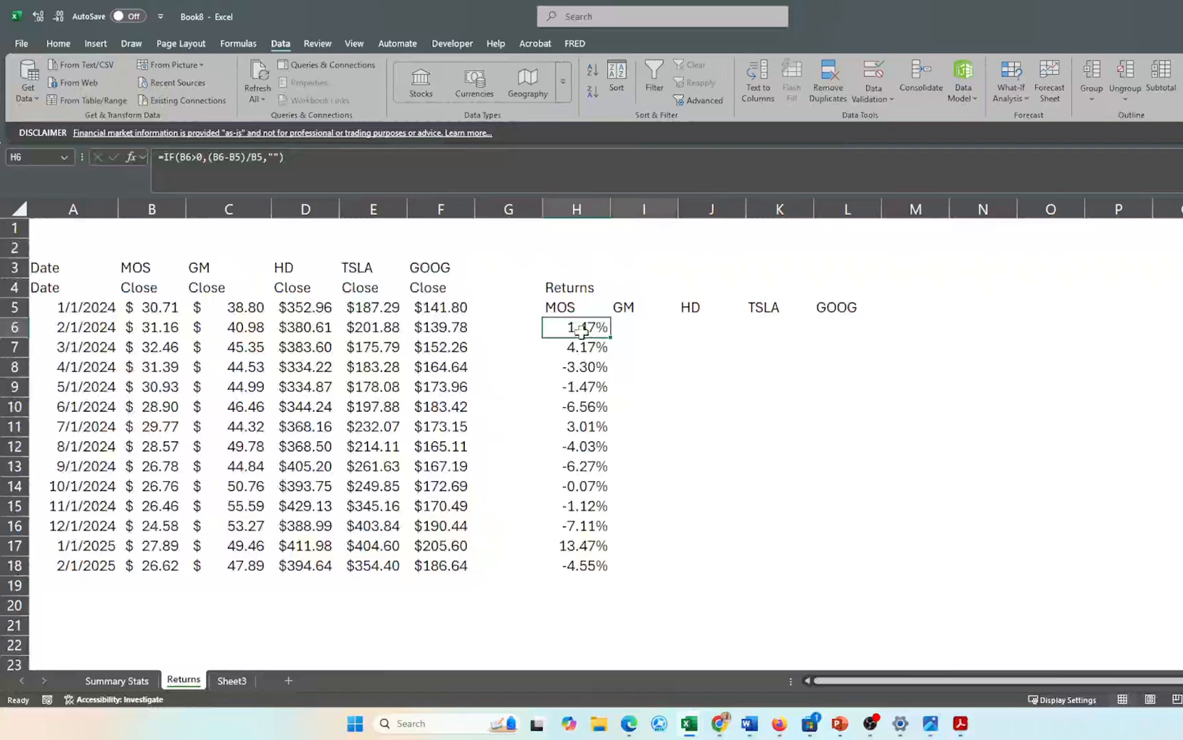
{"action": "key", "text": "shift+Right"}
{"action": "key", "text": "shift+Right"}
{"action": "key", "text": "shift+Right"}
{"action": "key", "text": "shift+Right"}
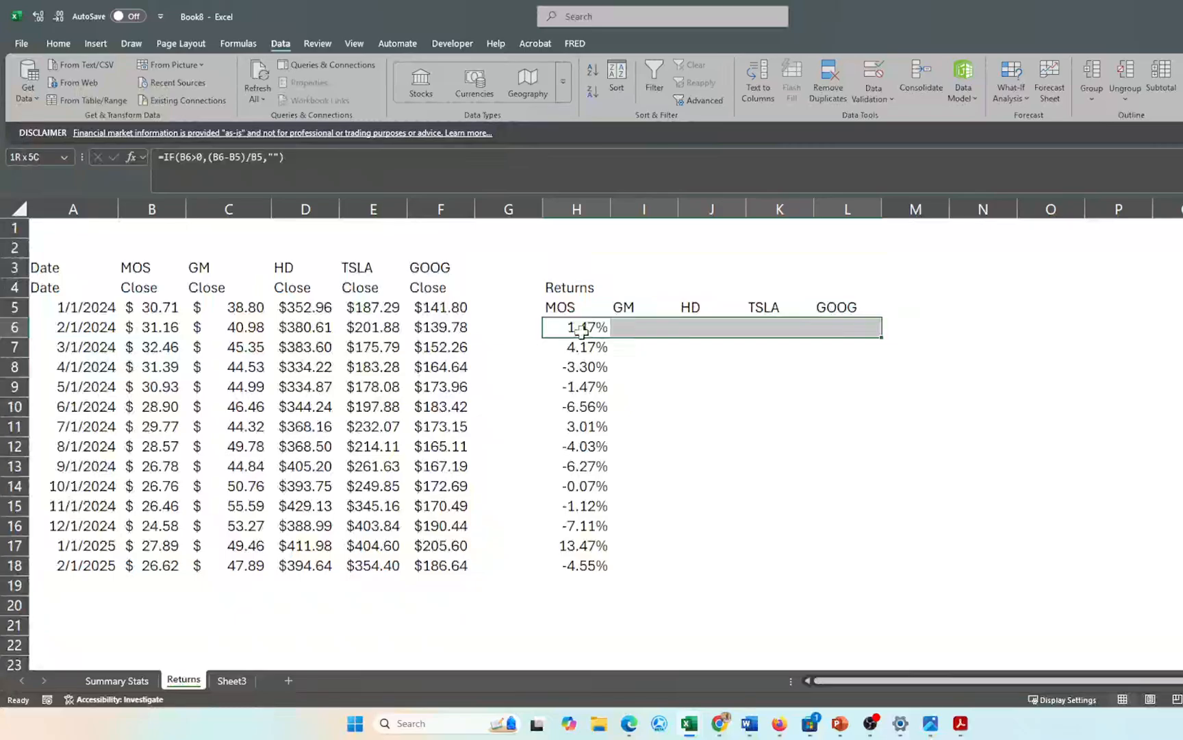
{"action": "key", "text": "shift+Down"}
{"action": "key", "text": "shift+Down"}
{"action": "key", "text": "shift+Down"}
{"action": "key", "text": "shift+Down"}
{"action": "key", "text": "shift+Down"}
{"action": "key", "text": "shift+Down"}
{"action": "key", "text": "shift+Down"}
{"action": "key", "text": "shift+Down"}
{"action": "key", "text": "shift+Down"}
{"action": "key", "text": "shift+Down"}
{"action": "key", "text": "shift+Down"}
{"action": "key", "text": "shift+Down"}
{"action": "key", "text": "shift+Down"}
{"action": "key", "text": "shift+Down"}
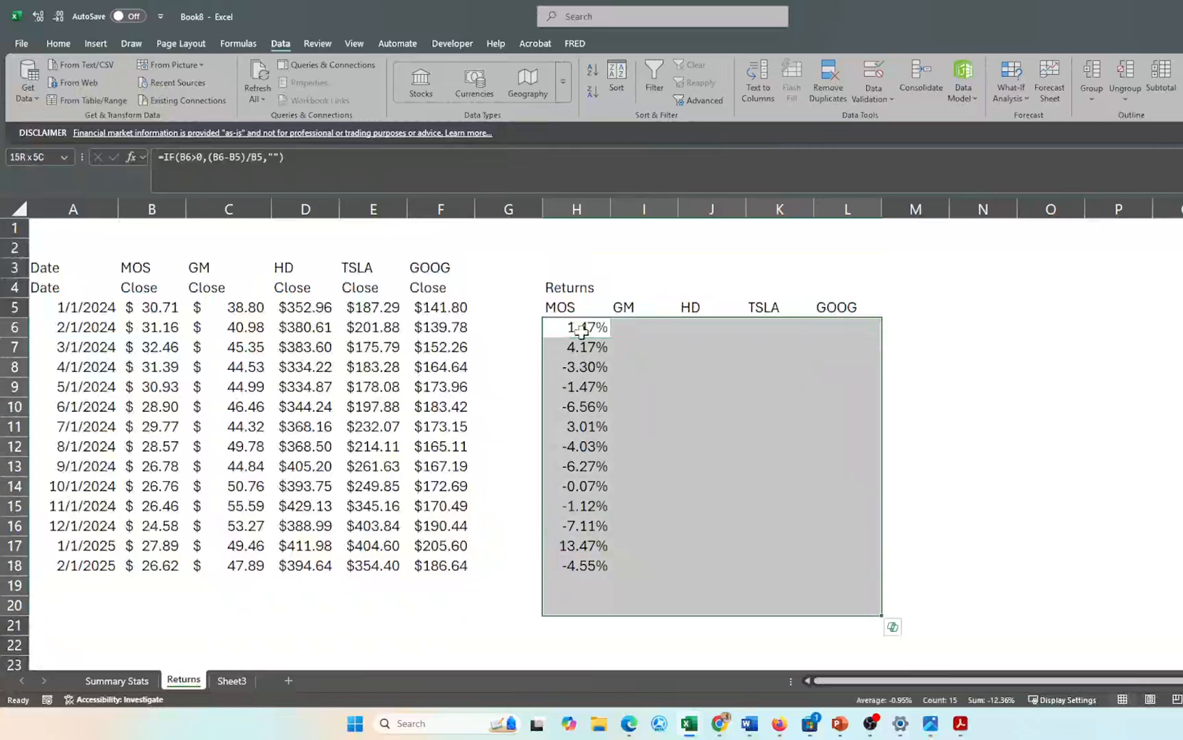
{"action": "key", "text": "ctrl+shift+Down"}
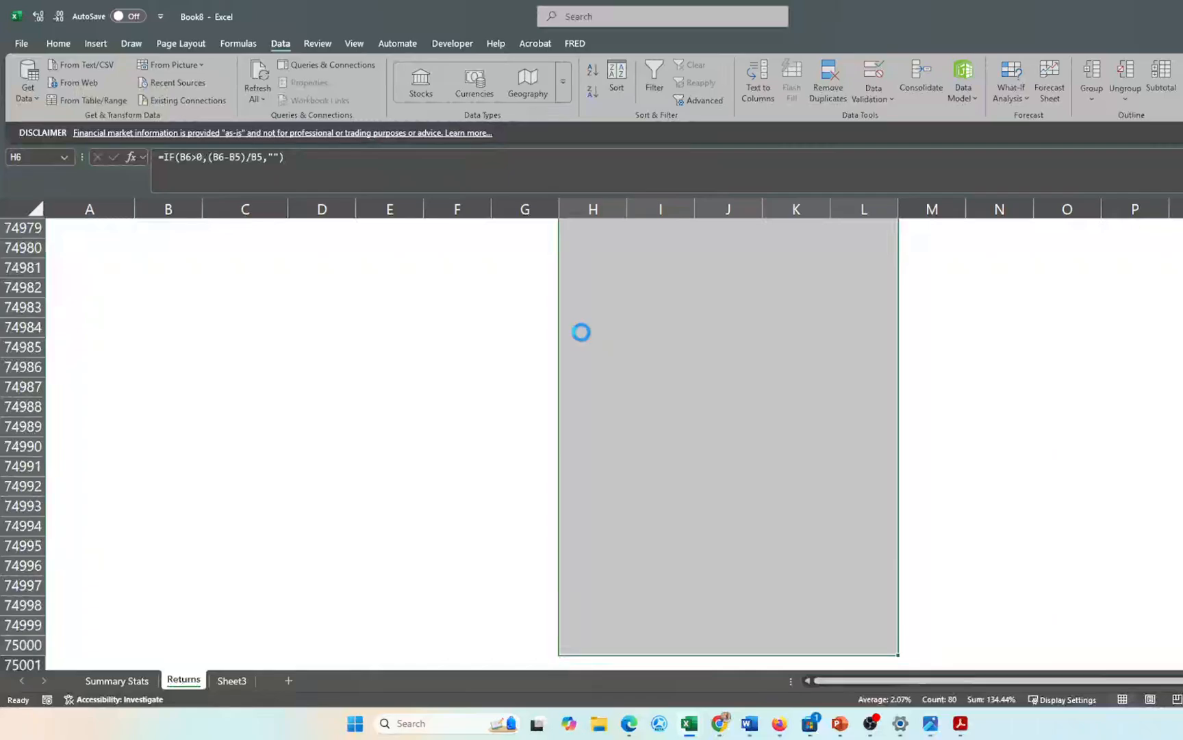
{"action": "left_click", "coordinate": [640, 324]}
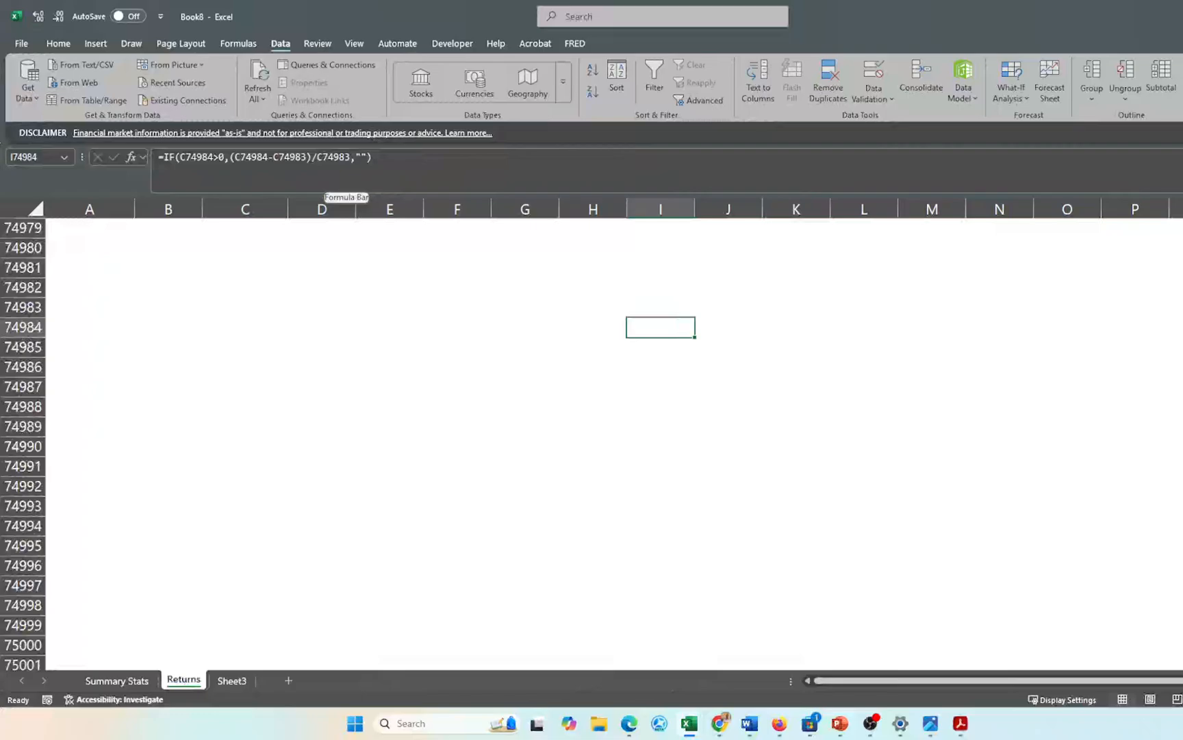
{"action": "key", "text": "ctrl+Up"}
{"action": "key", "text": "Down"}
{"action": "key", "text": "Down"}
{"action": "key", "text": "Up"}
{"action": "key", "text": "Up"}
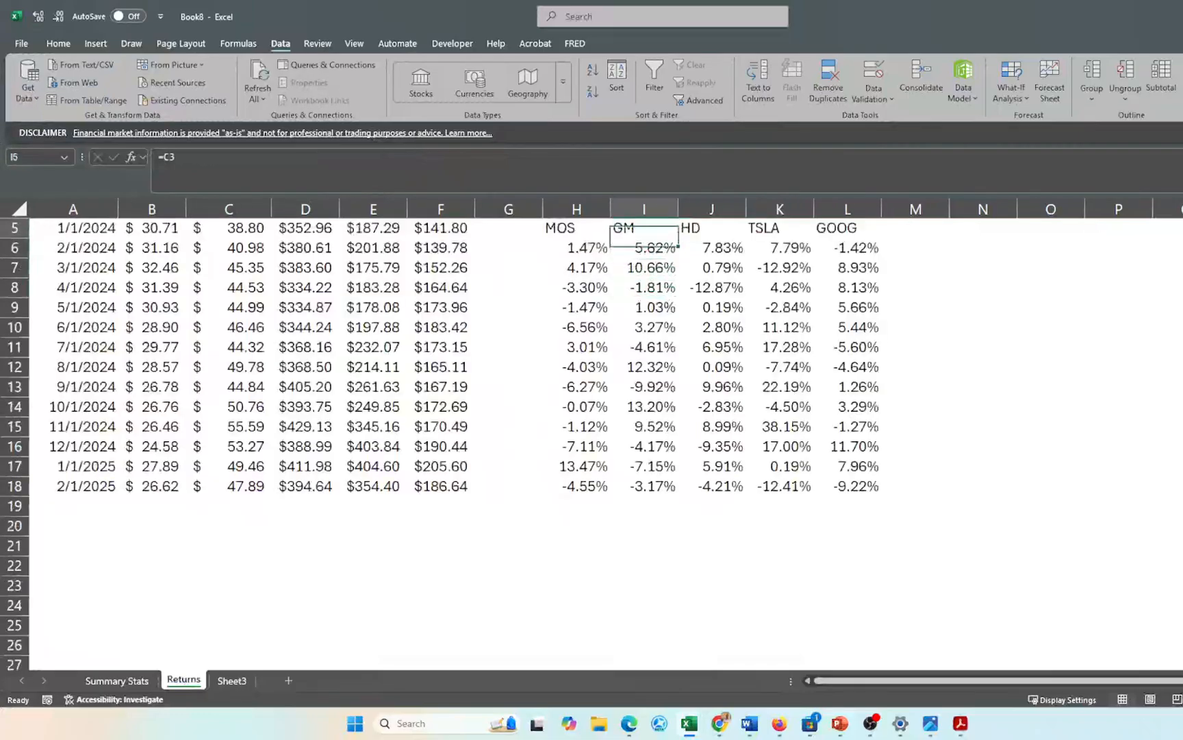
{"action": "key", "text": "ctrl+Up"}
{"action": "key", "text": "Down"}
{"action": "key", "text": "Down"}
{"action": "key", "text": "Down"}
{"action": "key", "text": "Down"}
{"action": "key", "text": "Down"}
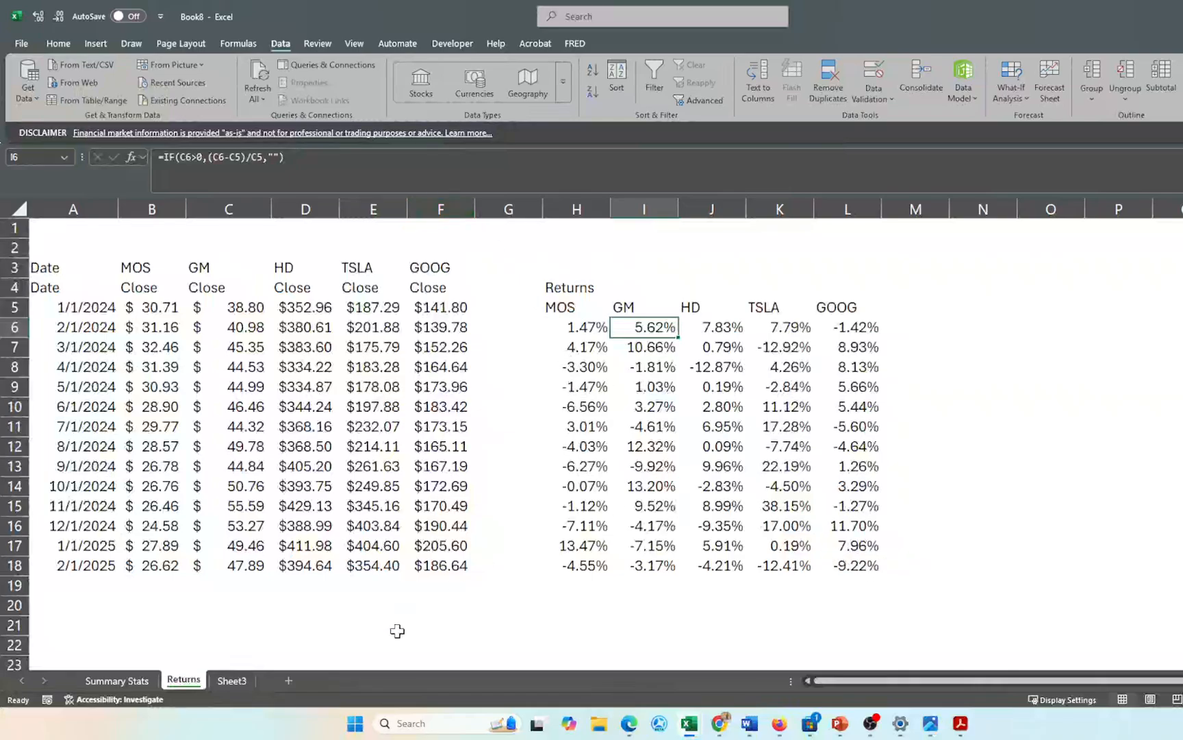
{"action": "left_click", "coordinate": [145, 680]}
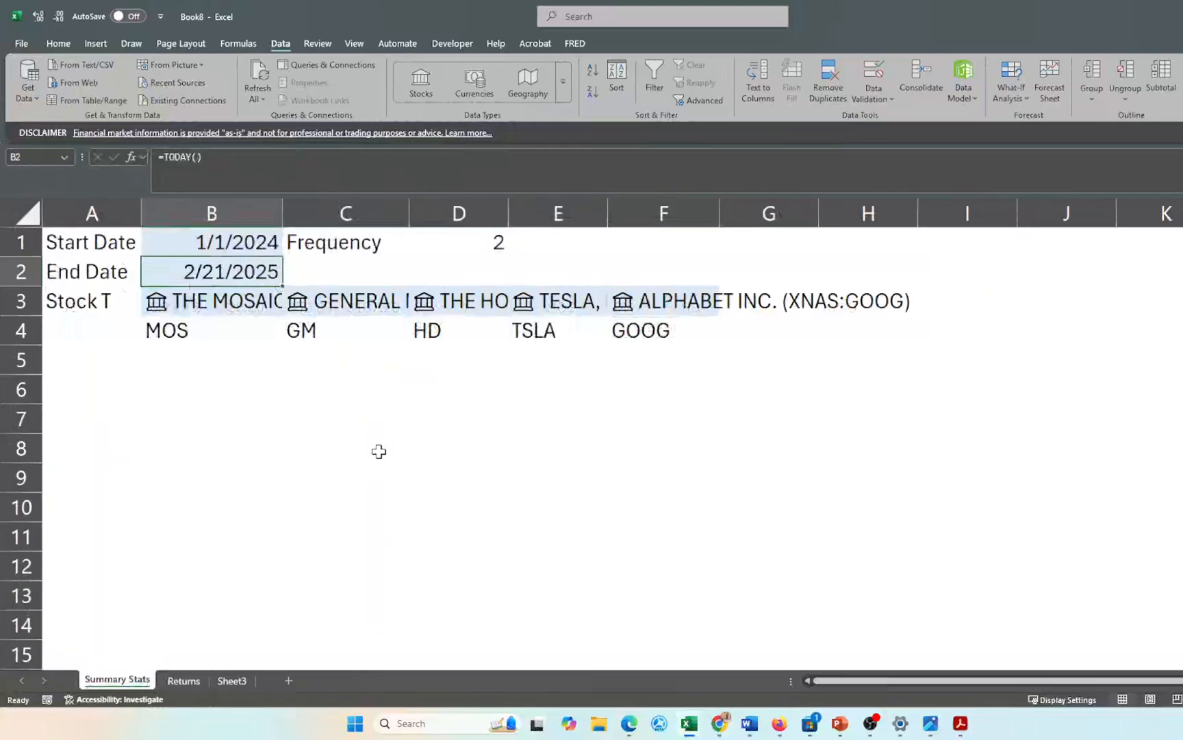
{"action": "left_click", "coordinate": [460, 243]}
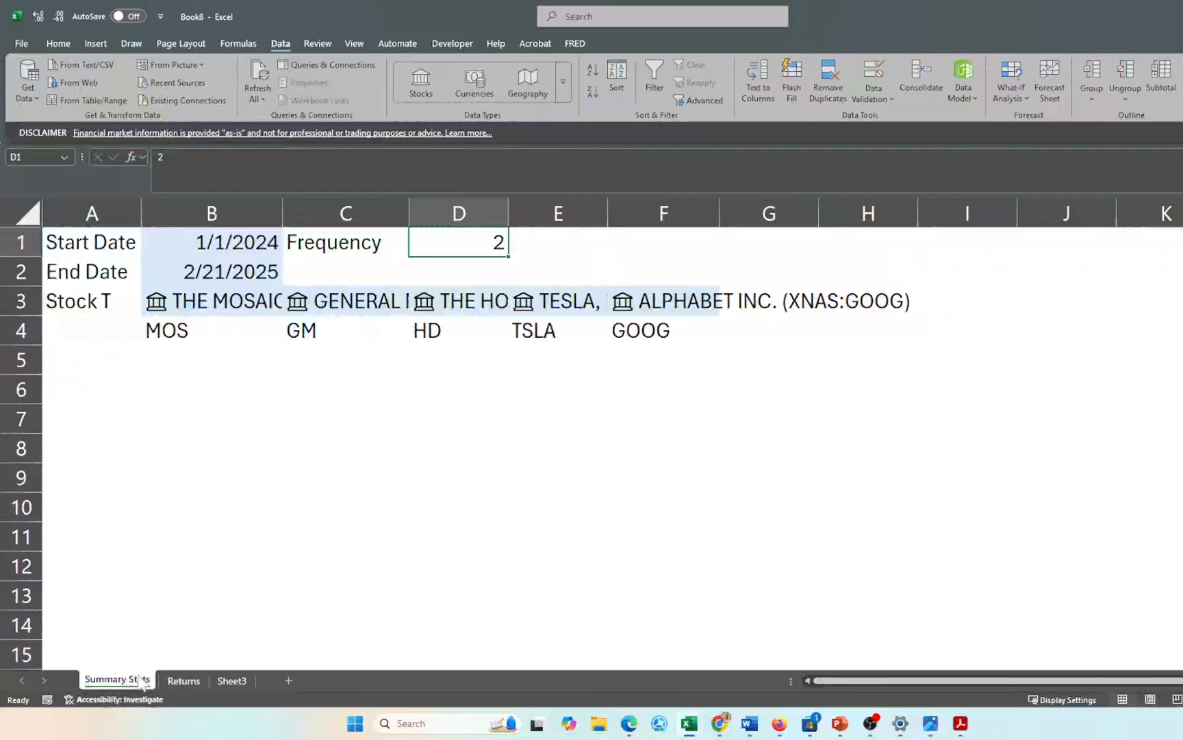
{"action": "left_click", "coordinate": [191, 680]}
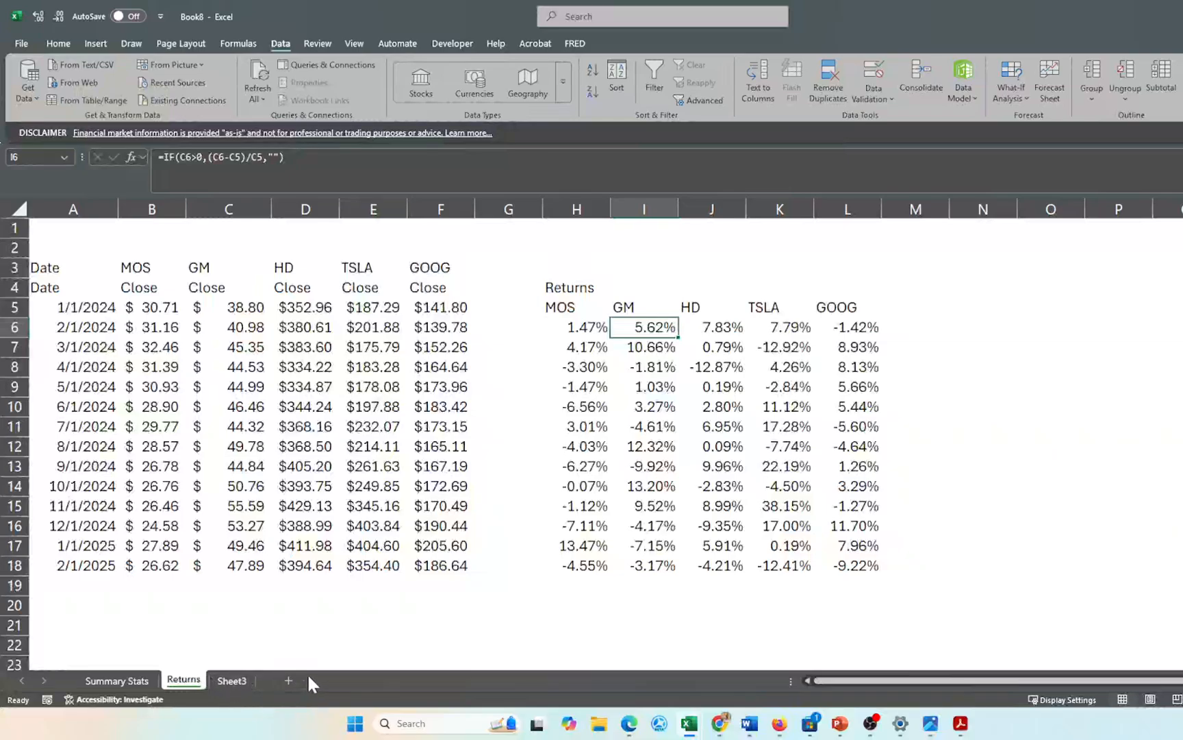
- On Sheet3, enter the heading 'Index Number' in C7 with the value 1 below
{"action": "left_click", "coordinate": [237, 681]}
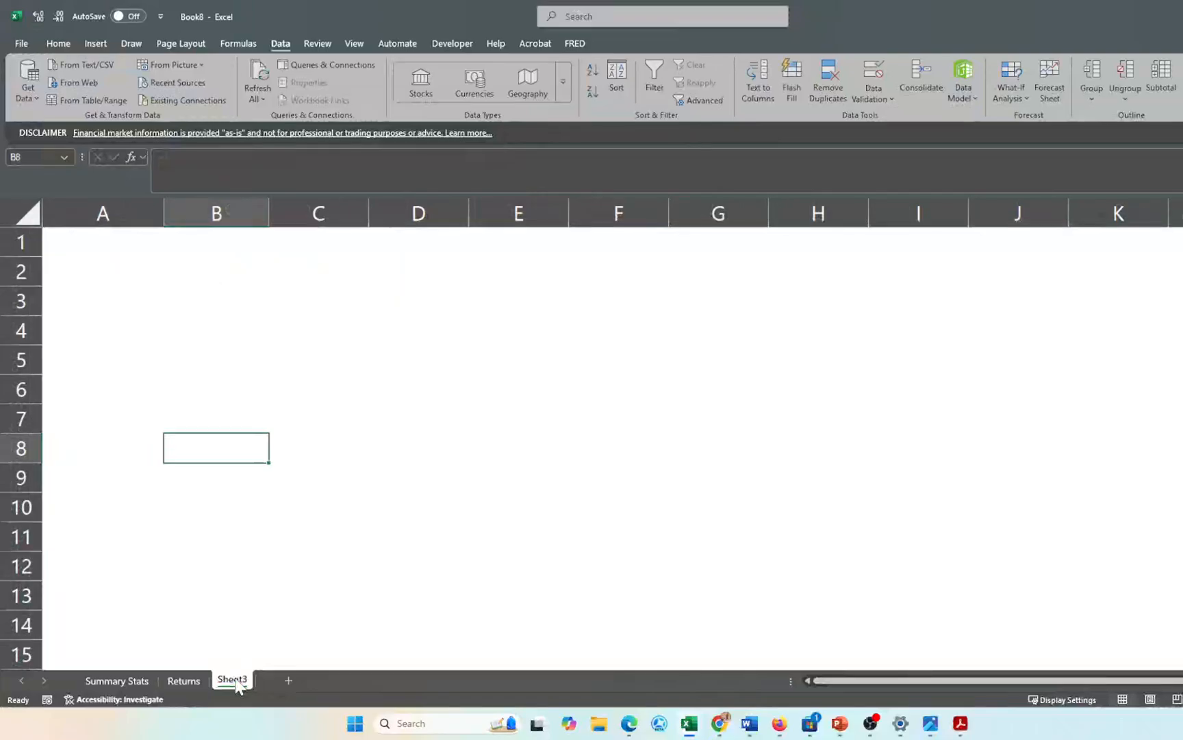
{"action": "left_click", "coordinate": [313, 420]}
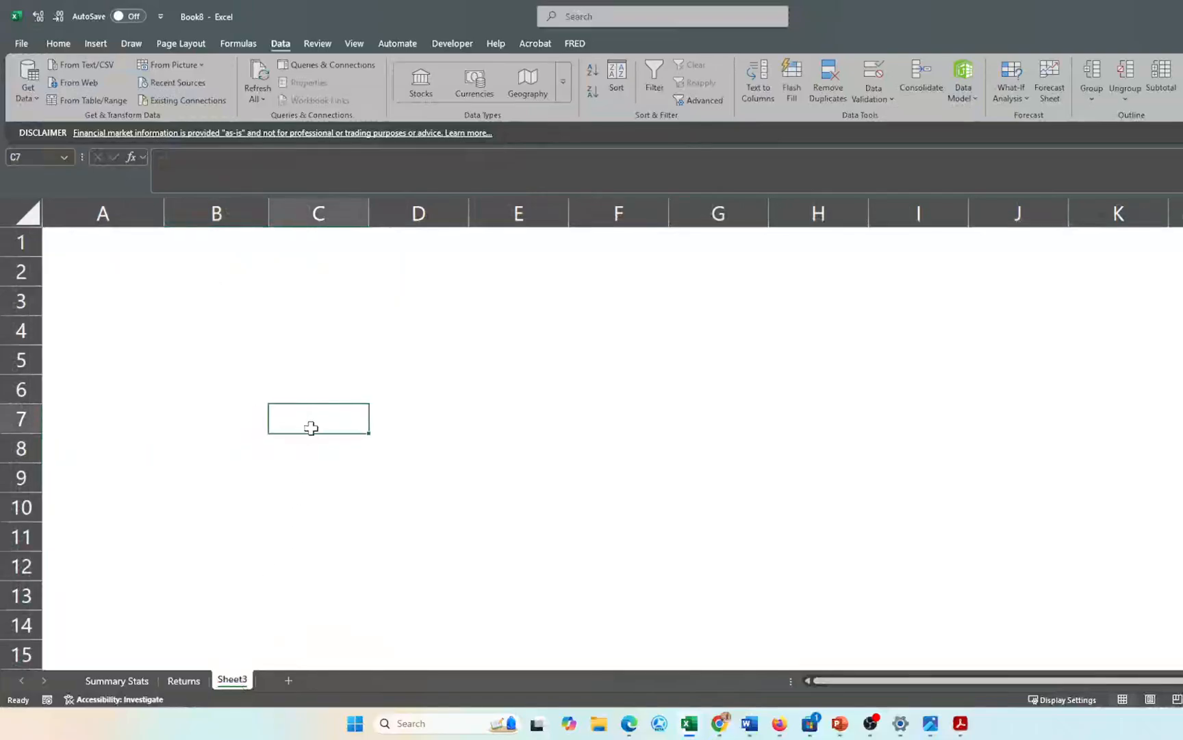
{"action": "type", "text": "Index"}
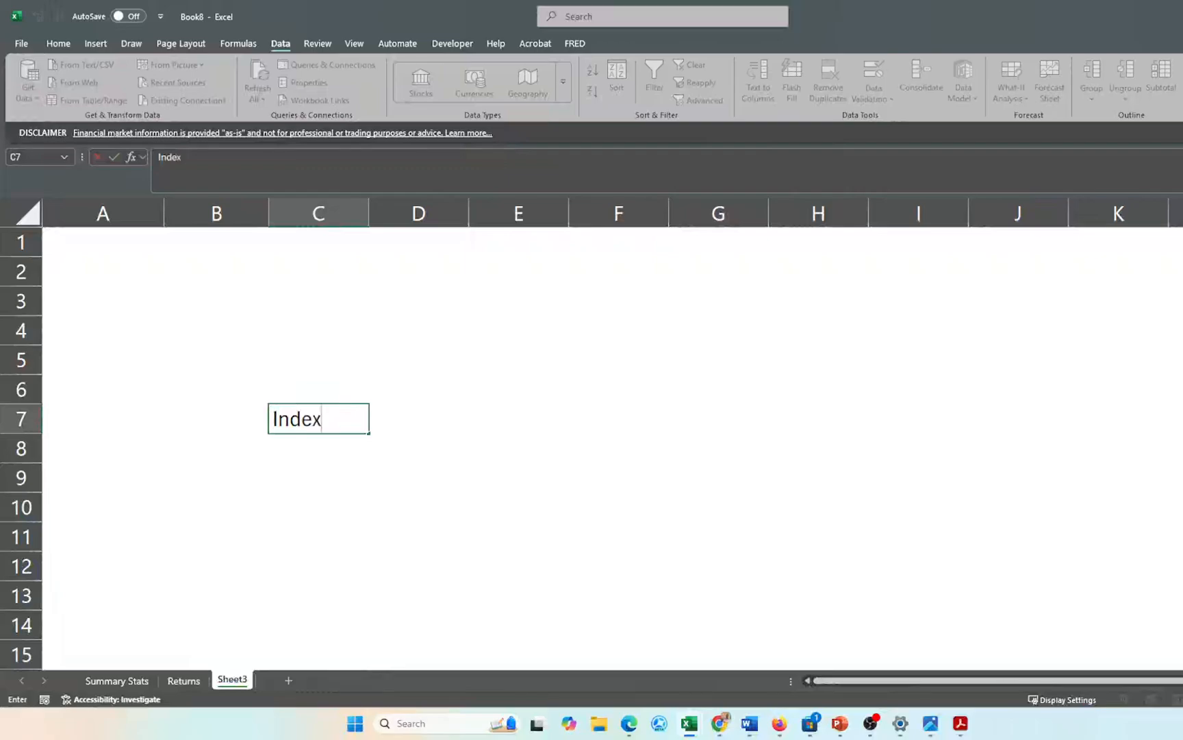
{"action": "type", "text": " Number"}
{"action": "key", "text": "Return"}
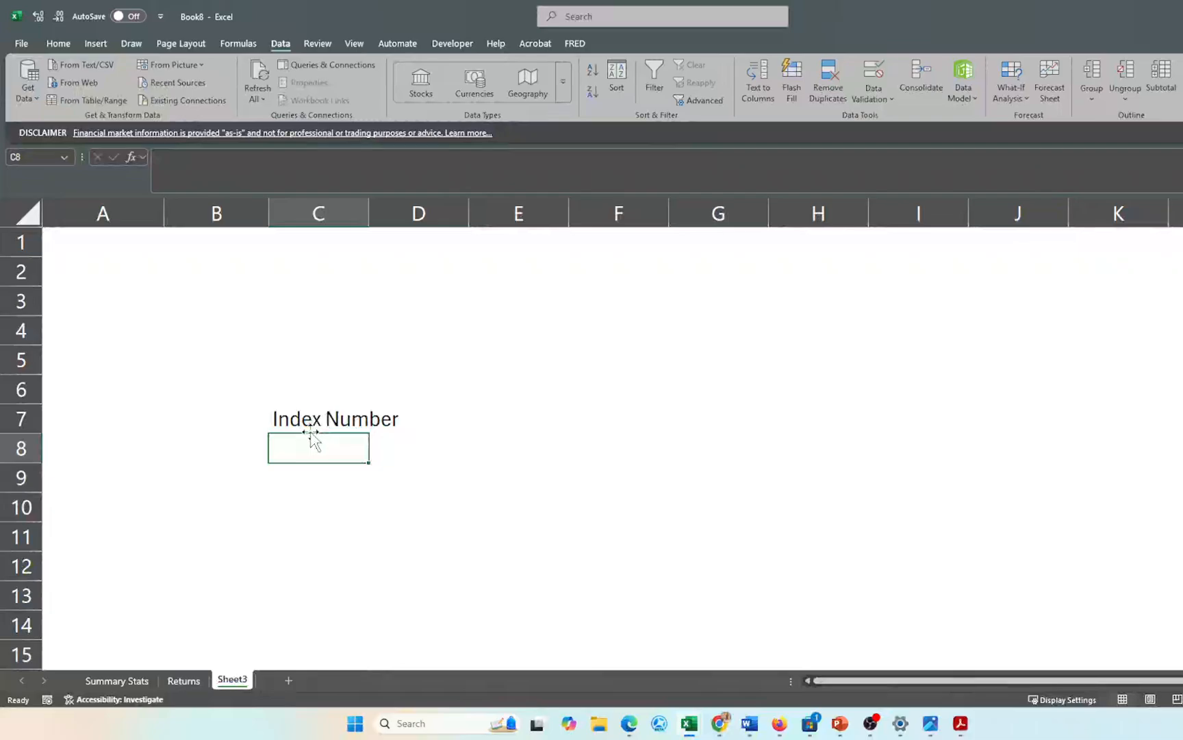
{"action": "type", "text": "1"}
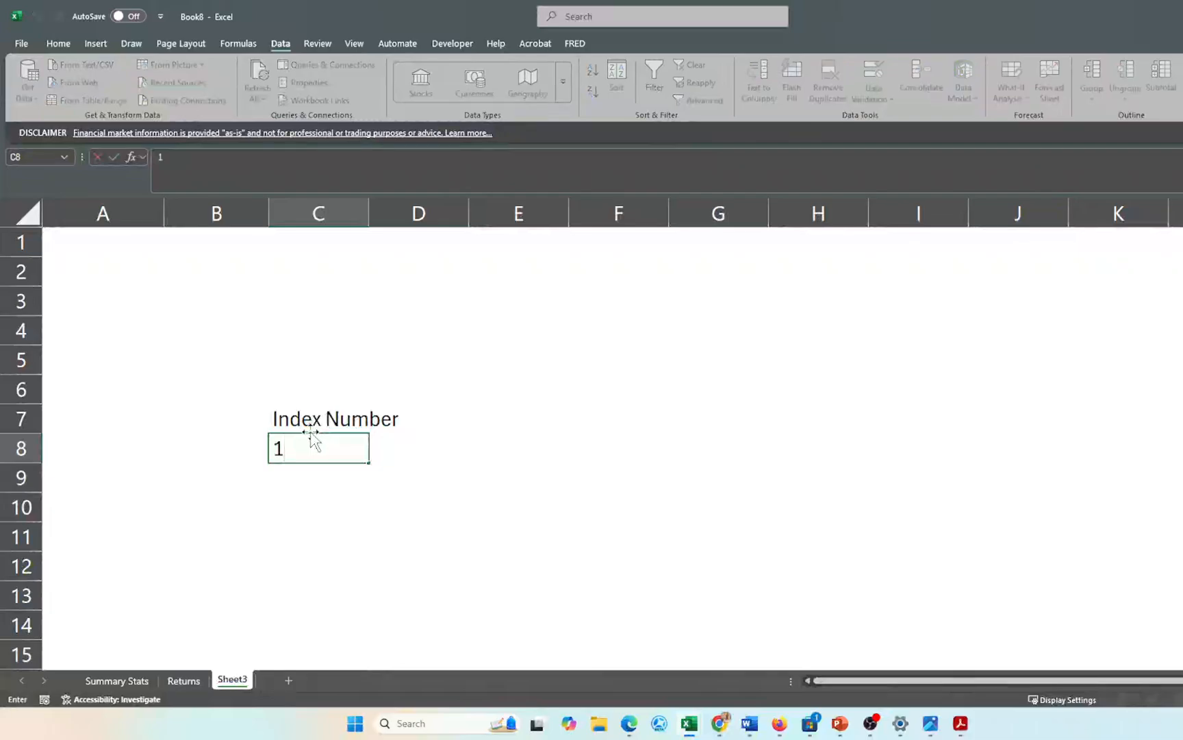
{"action": "key", "text": "Return"}
- List 'Daily Returns', 'Weekly Returns' and 'Monthly Returns' in C11:C13
{"action": "key", "text": "Down"}
{"action": "key", "text": "Down"}
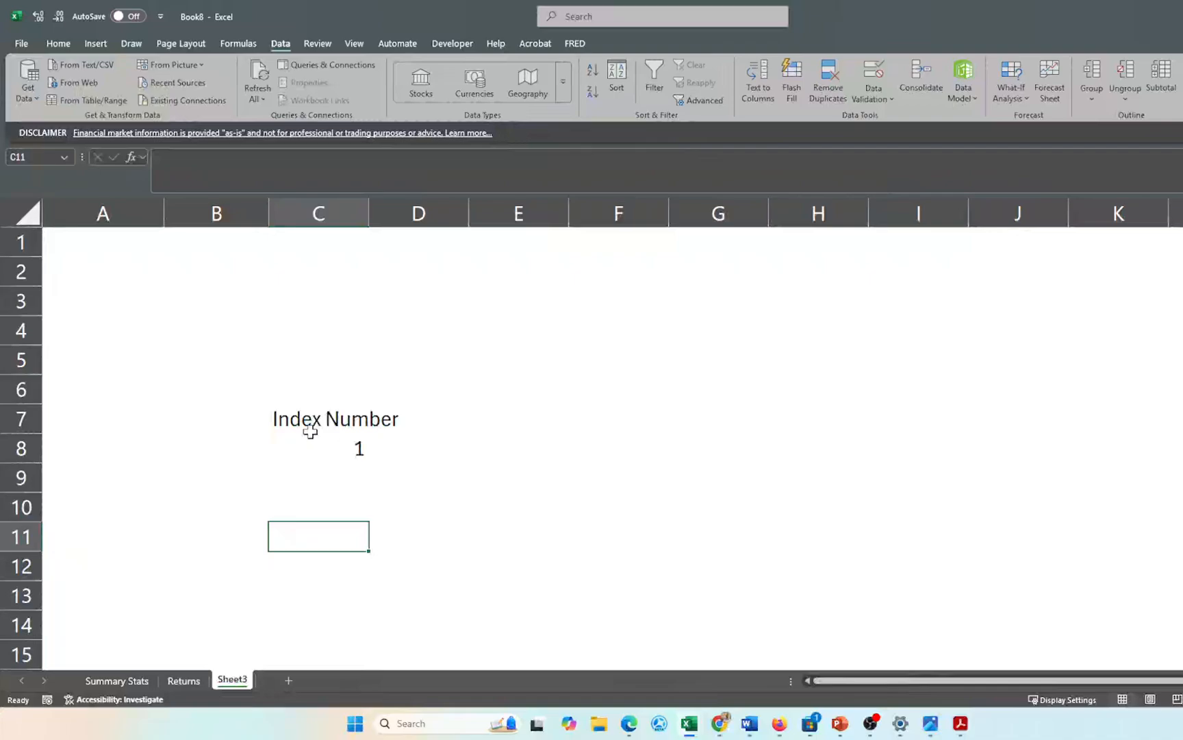
{"action": "type", "text": "Dail"}
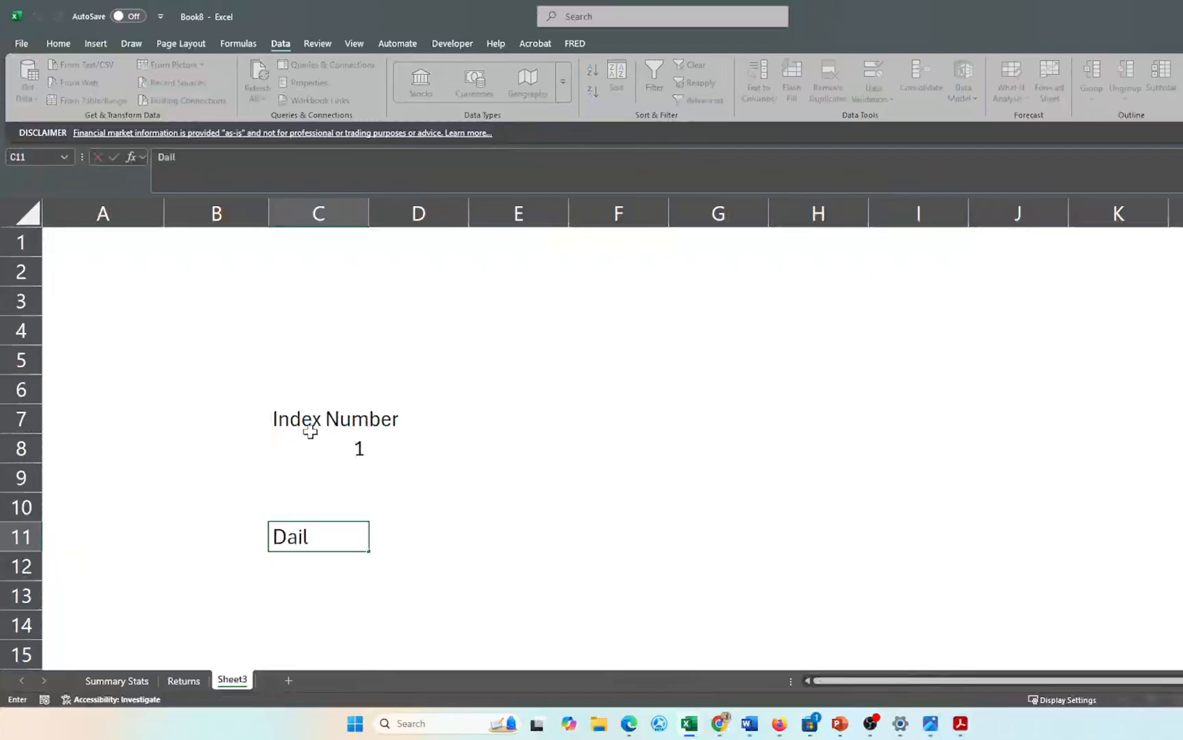
{"action": "type", "text": "y Returns"}
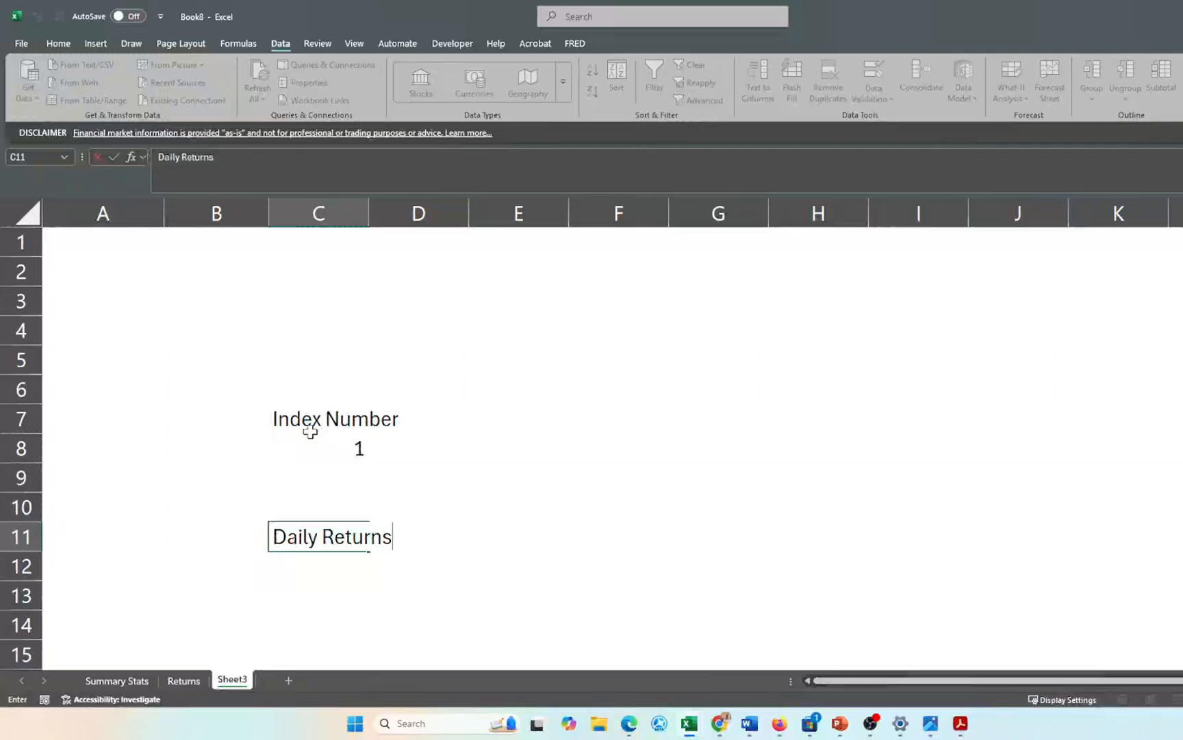
{"action": "key", "text": "Return"}
{"action": "type", "text": "Weekly REt"}
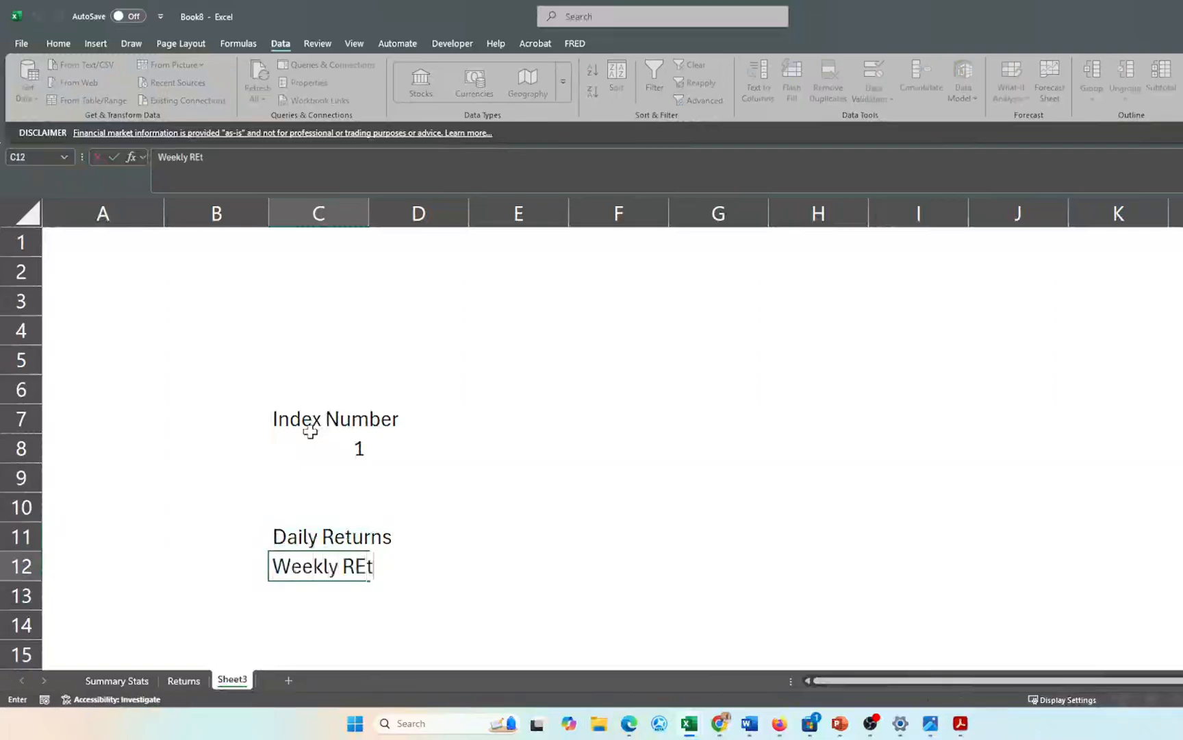
{"action": "key", "text": "BackSpace"}
{"action": "type", "text": "eturns"}
{"action": "key", "text": "Return"}
{"action": "type", "text": "Miont"}
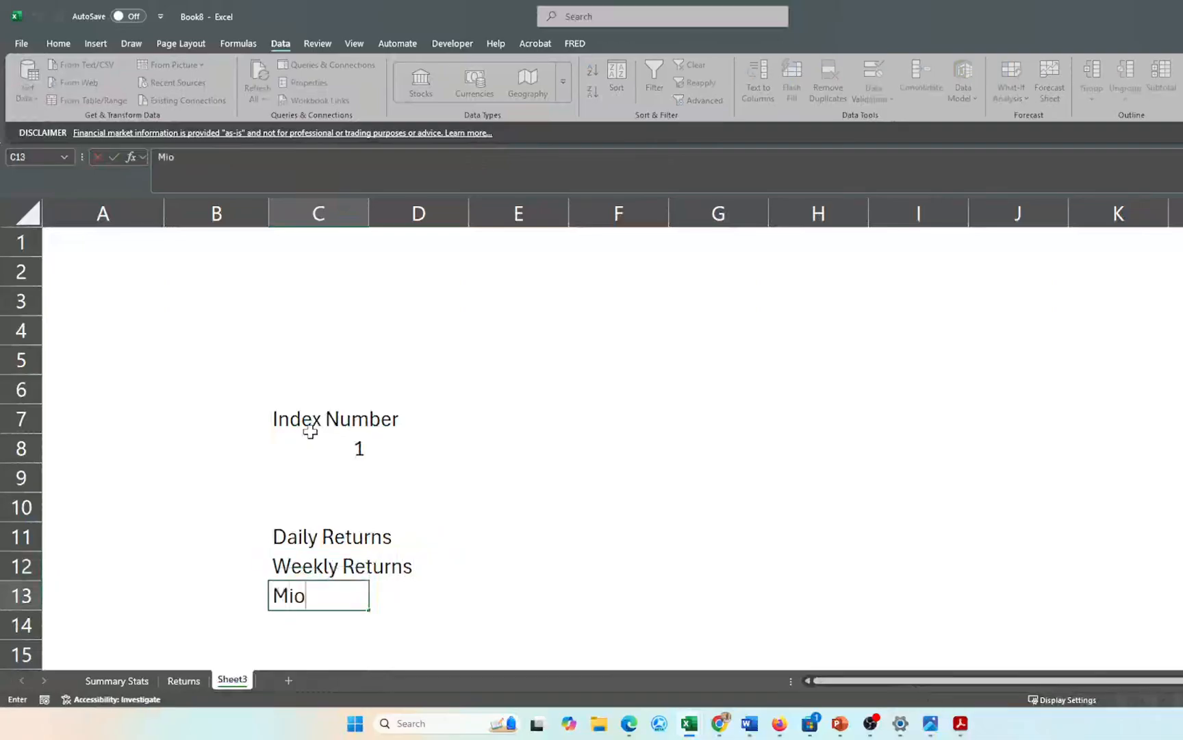
{"action": "key", "text": "BackSpace"}
{"action": "key", "text": "BackSpace"}
{"action": "key", "text": "BackSpace"}
{"action": "key", "text": "BackSpace"}
{"action": "type", "text": "onthly RE"}
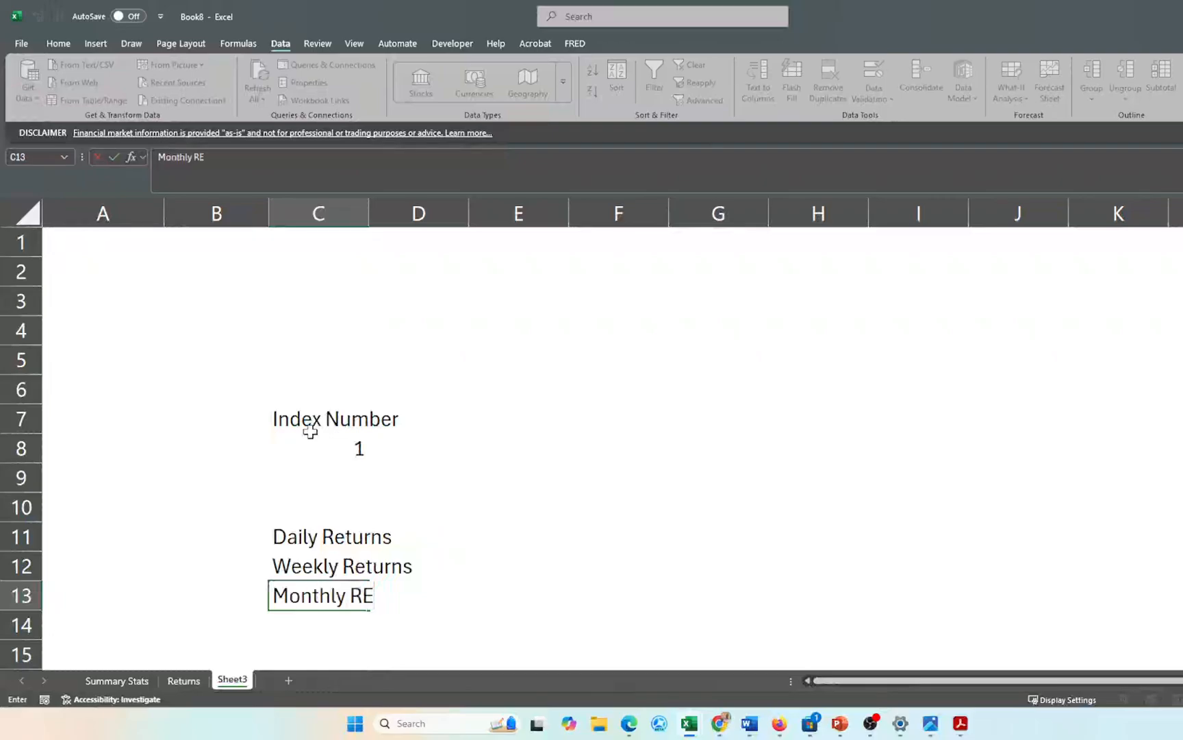
{"action": "key", "text": "BackSpace"}
{"action": "type", "text": "eturns"}
{"action": "key", "text": "Return"}
{"action": "left_click", "coordinate": [487, 538]}
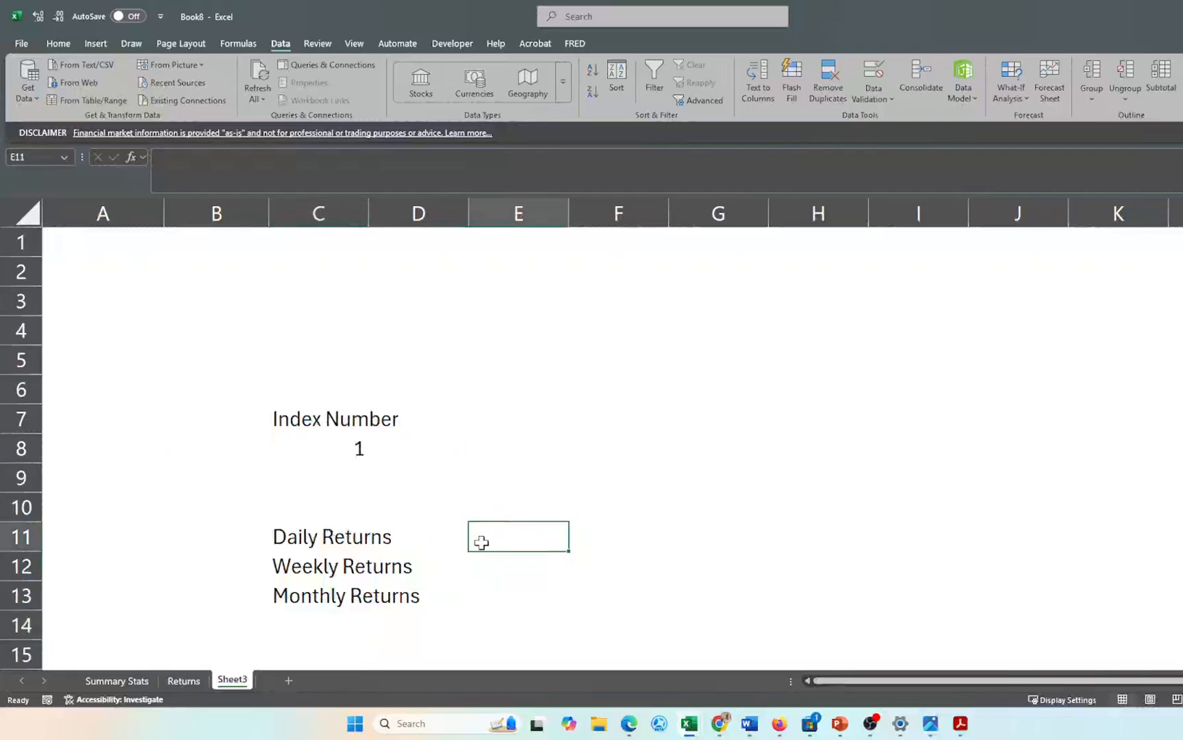
- Enter codes 0, 1, 2 in E11:E13 and 1, 2, 3 in F11:F13
{"action": "type", "text": "0"}
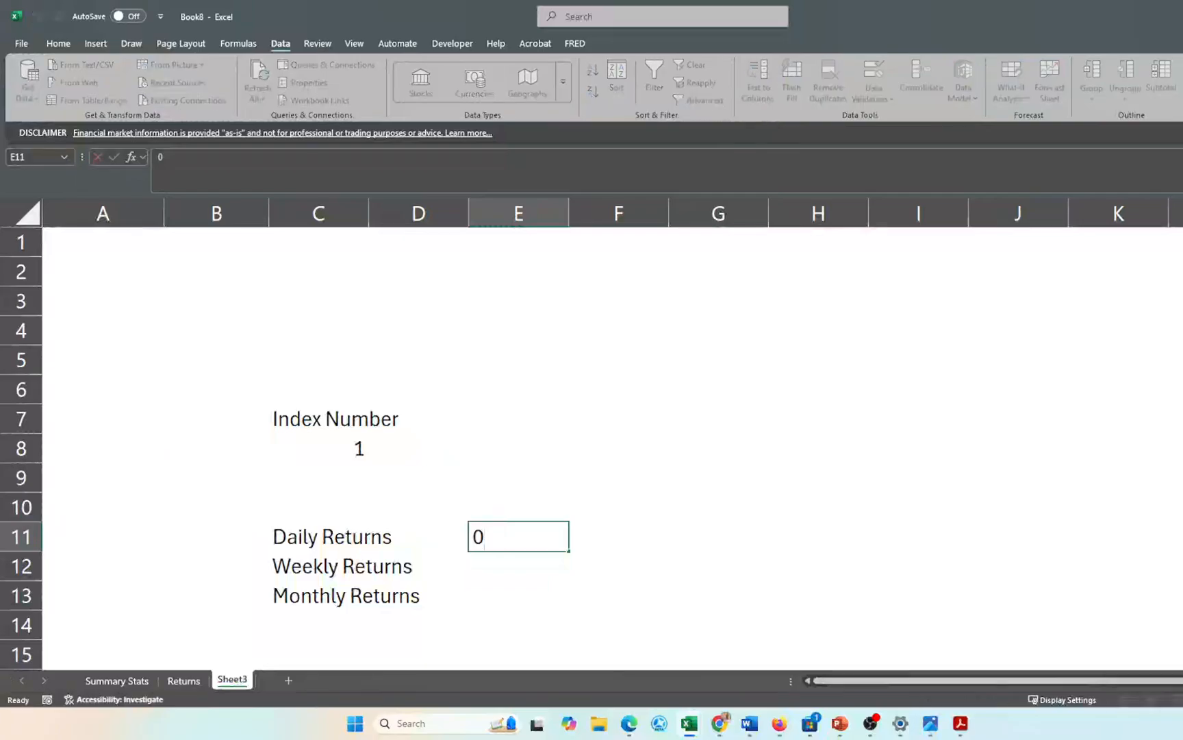
{"action": "key", "text": "Return"}
{"action": "type", "text": "1"}
{"action": "key", "text": "Return"}
{"action": "type", "text": "2"}
{"action": "key", "text": "Return"}
{"action": "key", "text": "Up"}
{"action": "key", "text": "Up"}
{"action": "key", "text": "Up"}
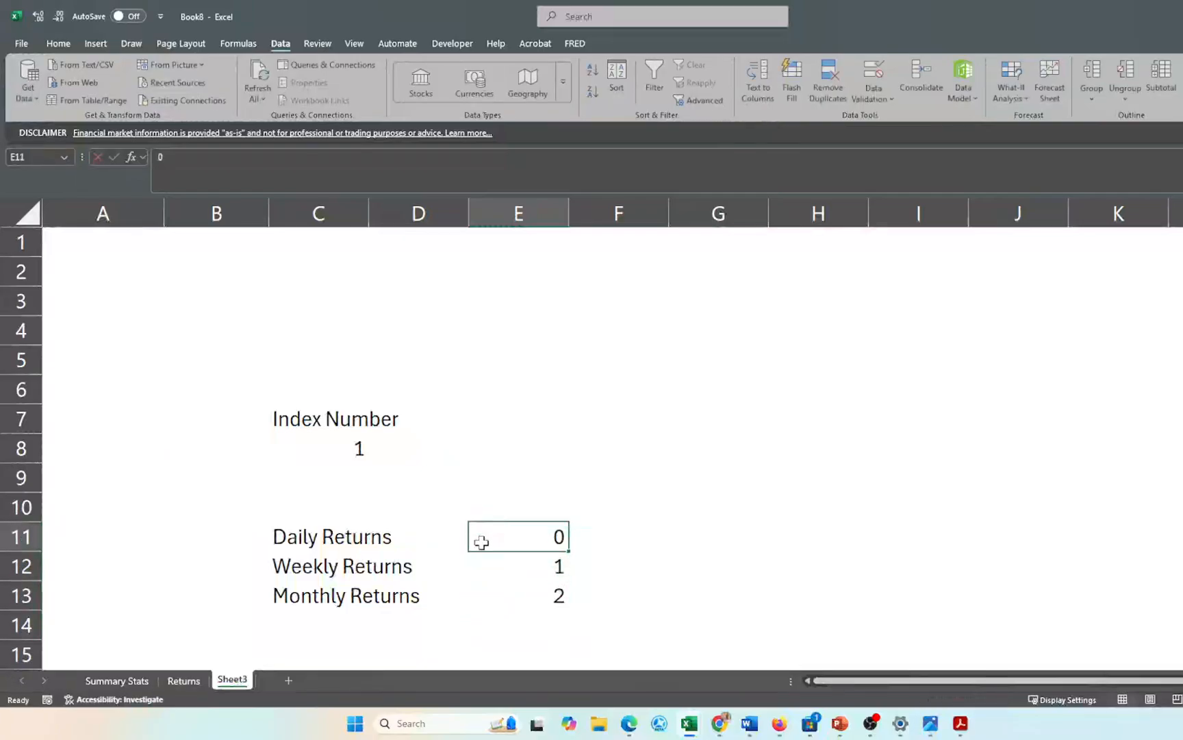
{"action": "key", "text": "Right"}
{"action": "type", "text": "1"}
{"action": "key", "text": "Return"}
{"action": "type", "text": "2"}
{"action": "key", "text": "Return"}
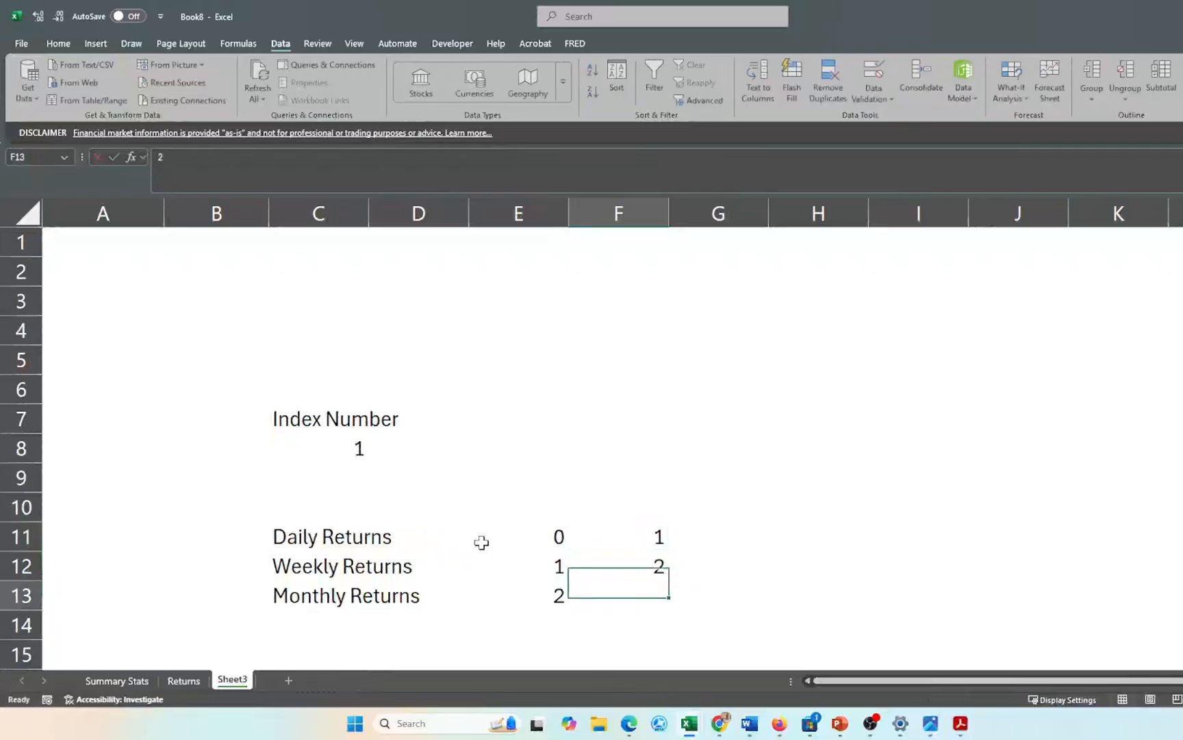
{"action": "type", "text": "3"}
{"action": "key", "text": "Tab"}
- Enter the periods 252, 52 and 12 in G11:G13
{"action": "key", "text": "Up"}
{"action": "key", "text": "Up"}
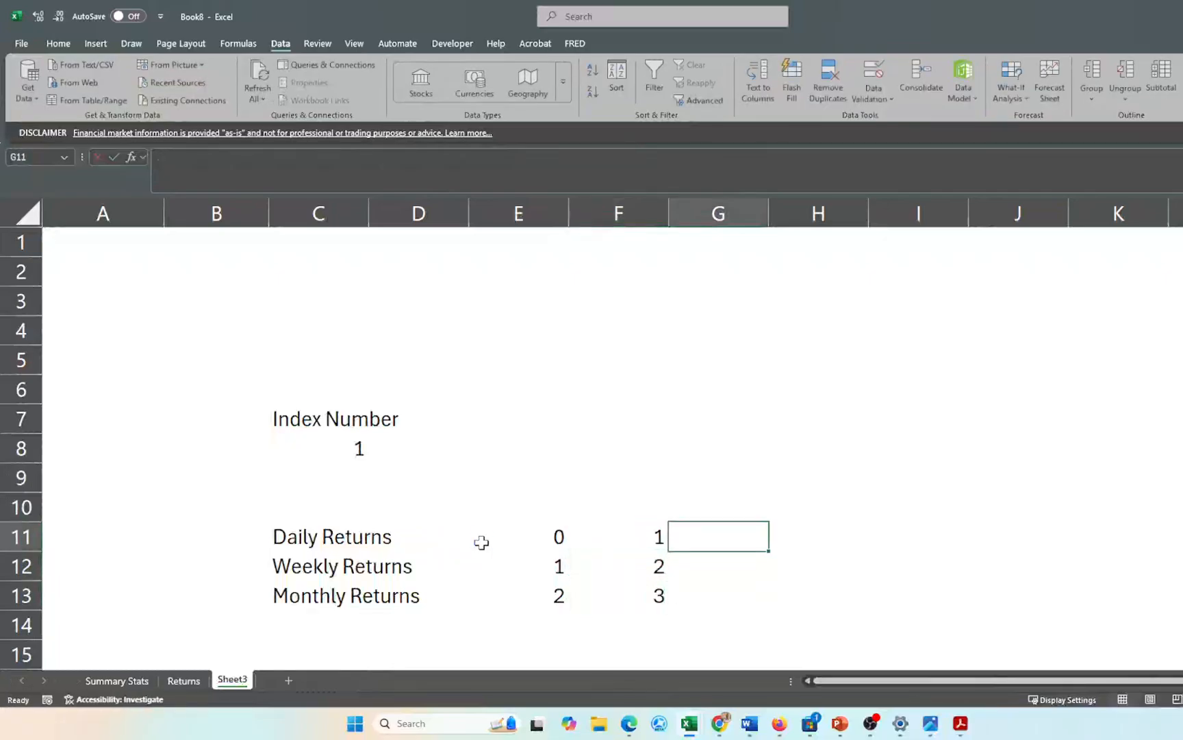
{"action": "key", "text": "Up"}
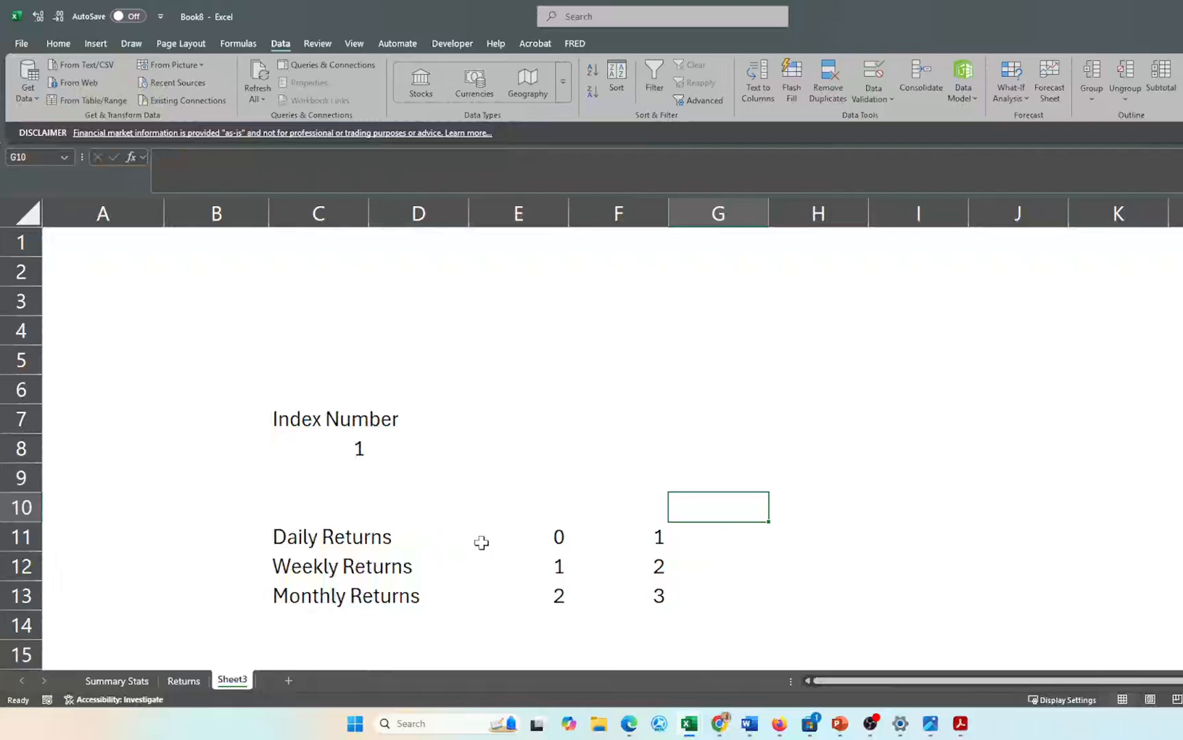
{"action": "key", "text": "Down"}
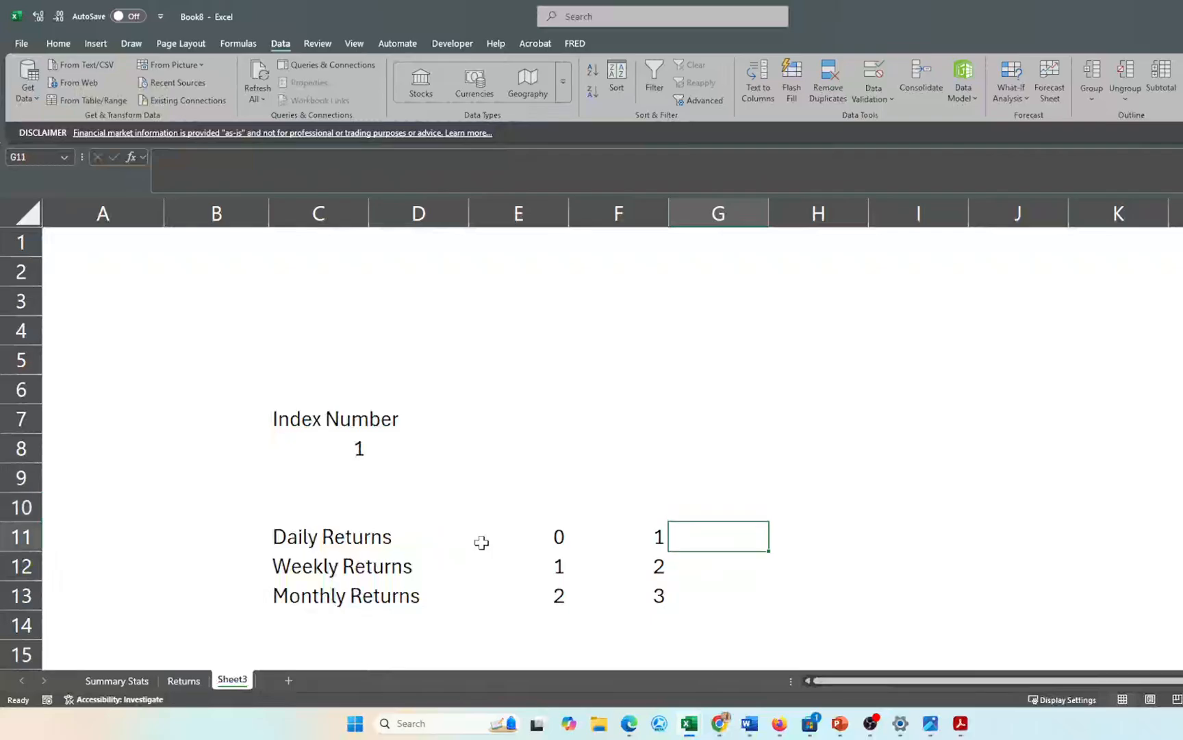
{"action": "type", "text": "252"}
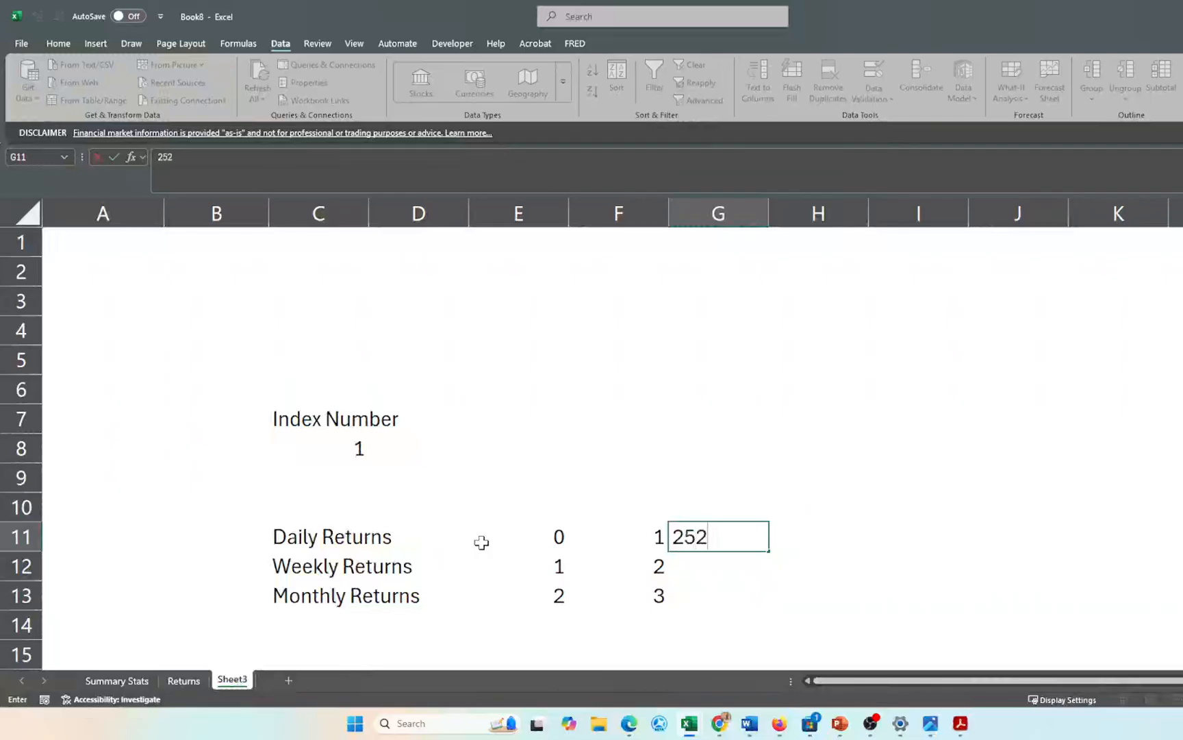
{"action": "key", "text": "Return"}
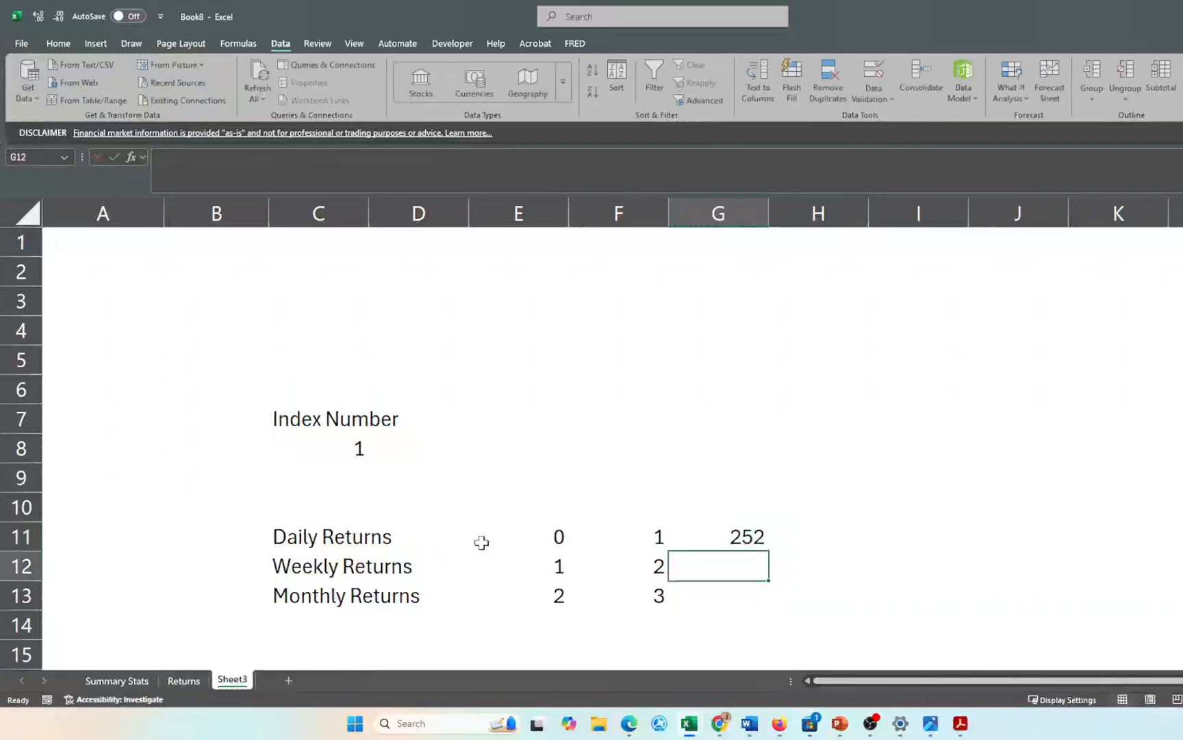
{"action": "type", "text": "52"}
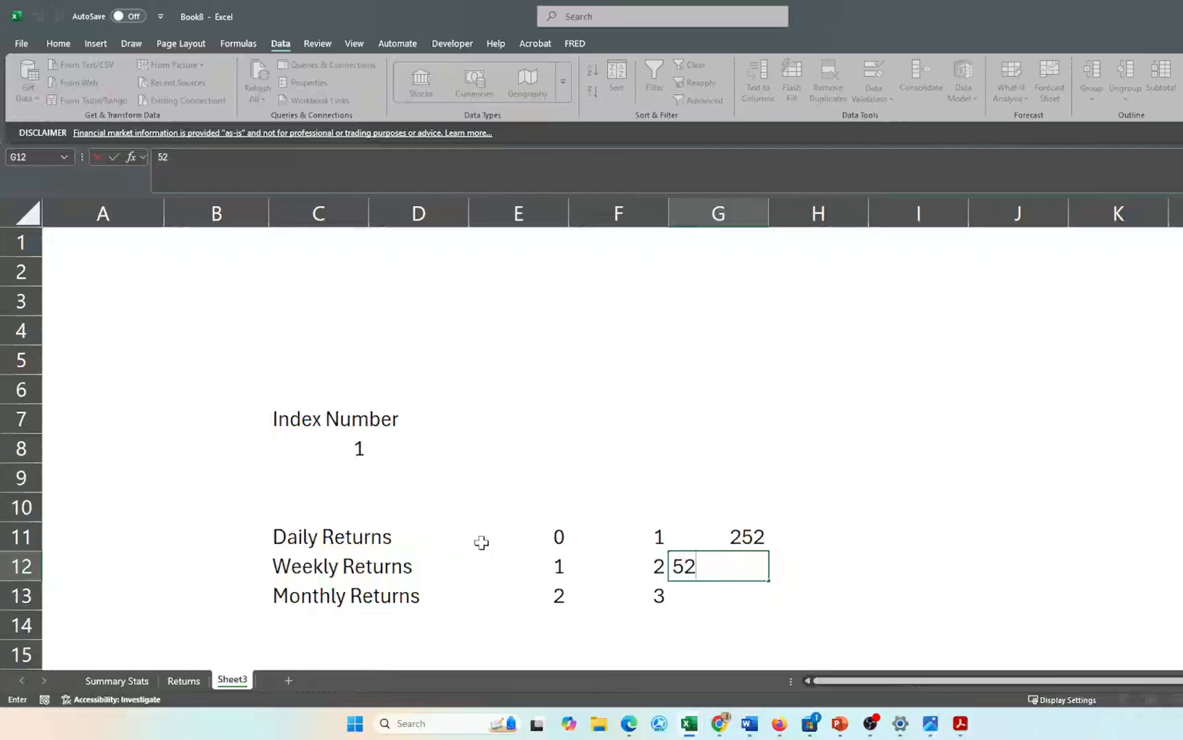
{"action": "key", "text": "Return"}
{"action": "type", "text": "12"}
{"action": "key", "text": "Return"}
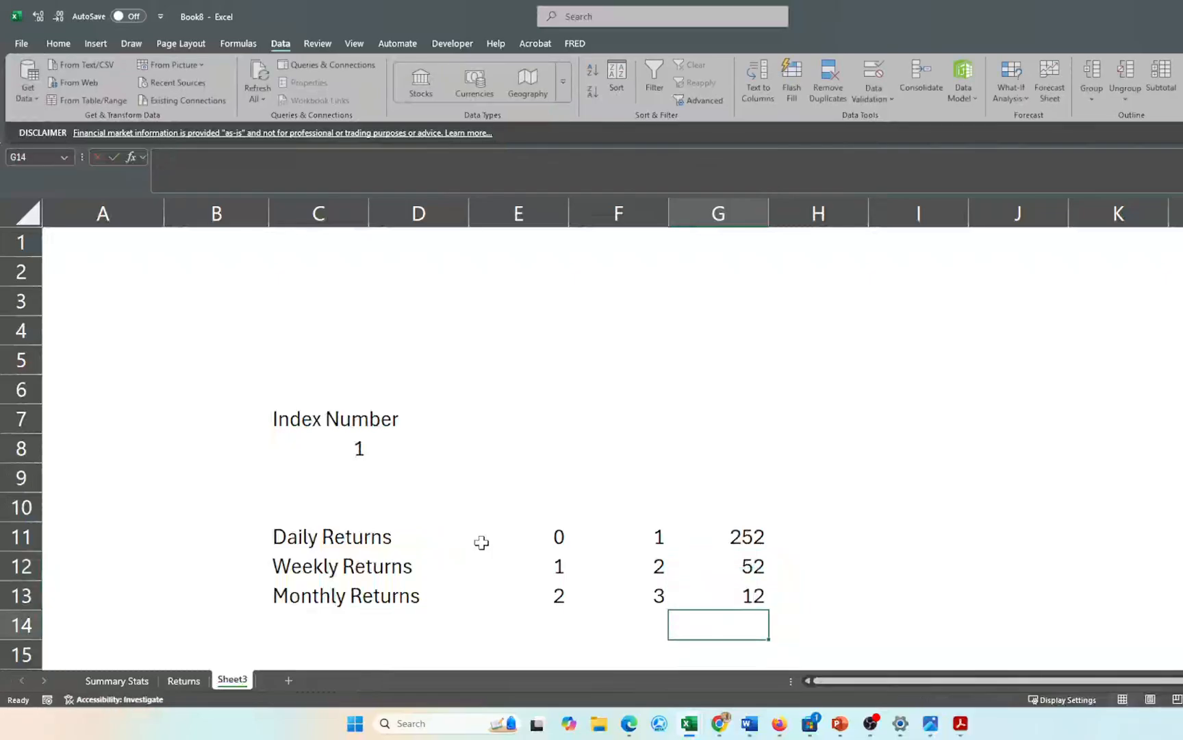
- Start a CHOOSE formula in D1 of the Summary Stats sheet
{"action": "left_click", "coordinate": [109, 681]}
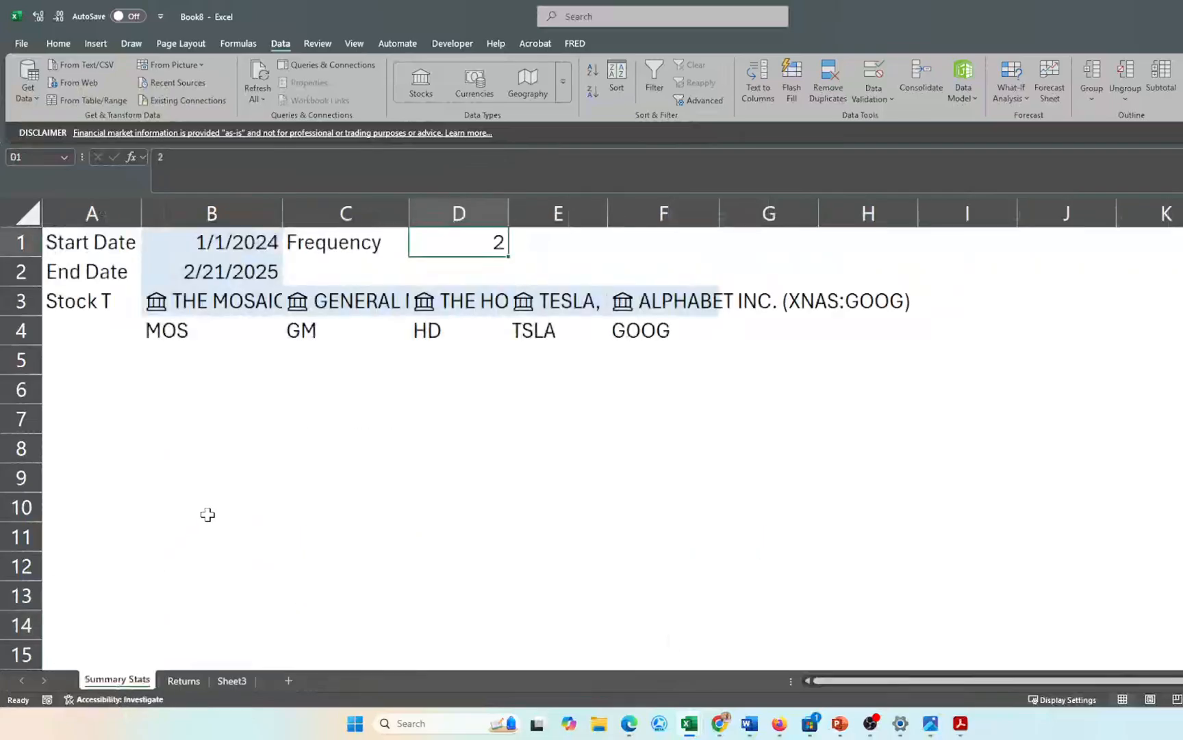
{"action": "double_click", "coordinate": [451, 239]}
{"action": "type", "text": "=cho"}
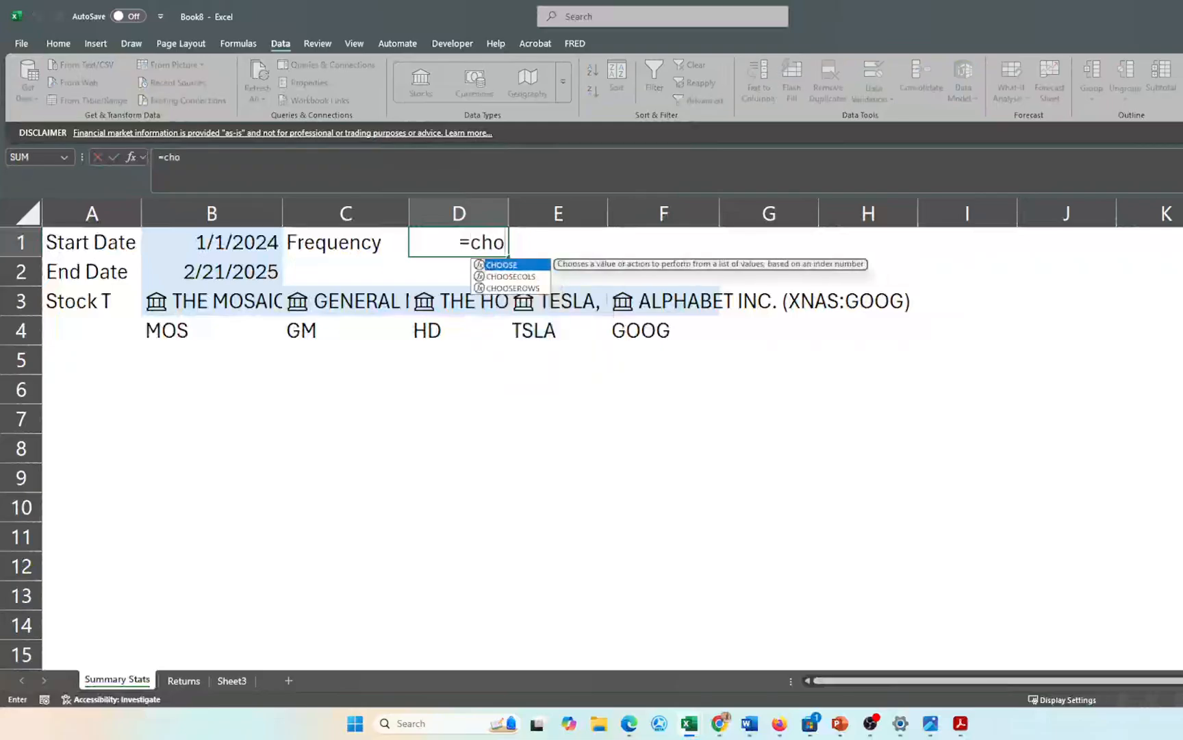
{"action": "key", "text": "Tab"}
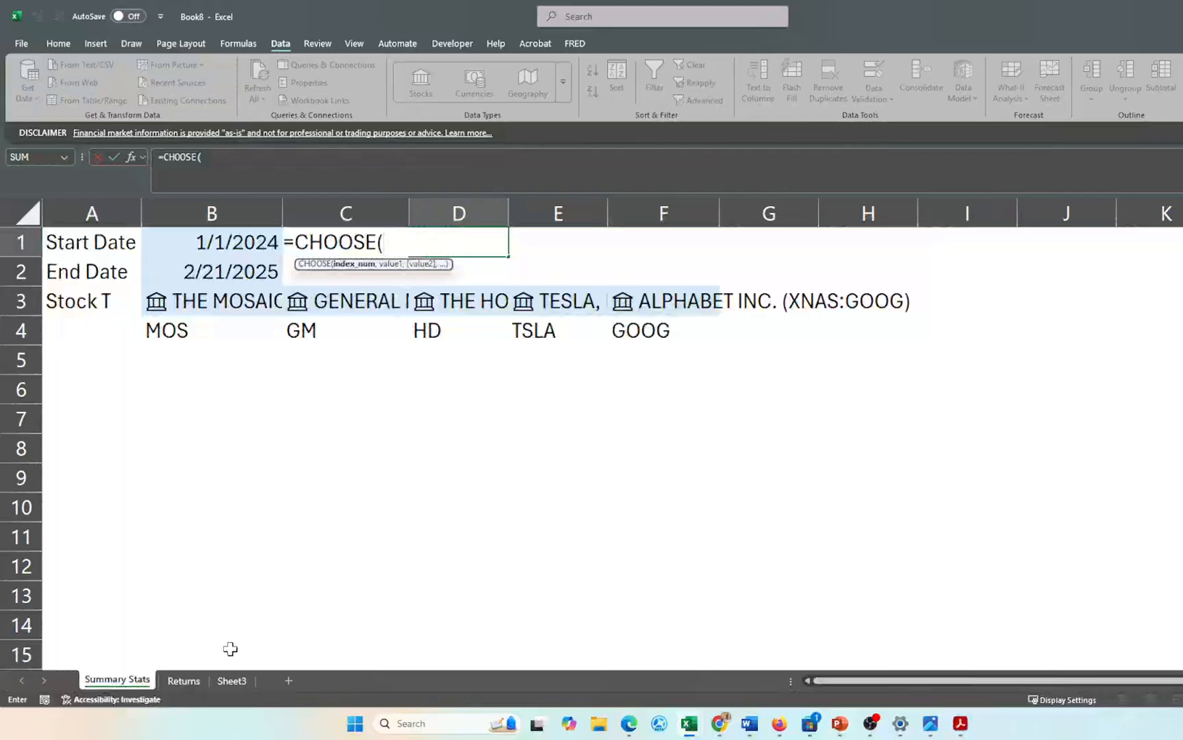
- Use Sheet3!C8 as the index and E11, E12, E13 as the choices, then enter the formula
{"action": "left_click", "coordinate": [234, 682]}
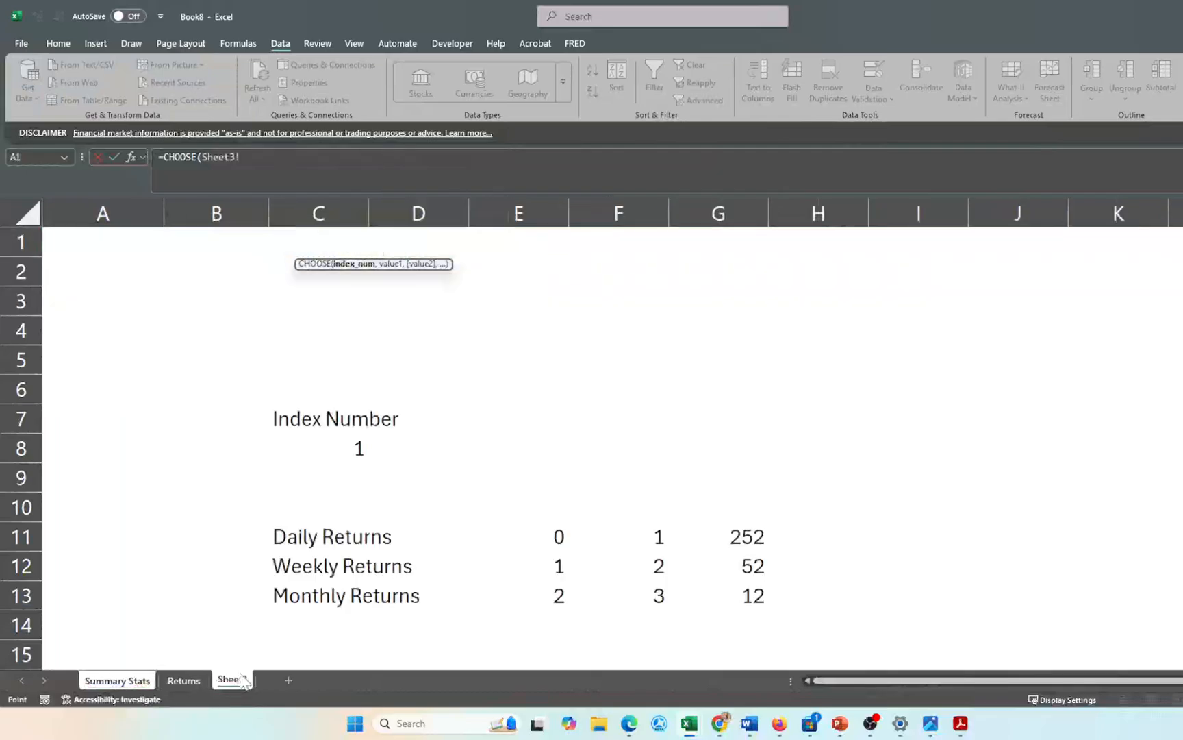
{"action": "left_click", "coordinate": [341, 446]}
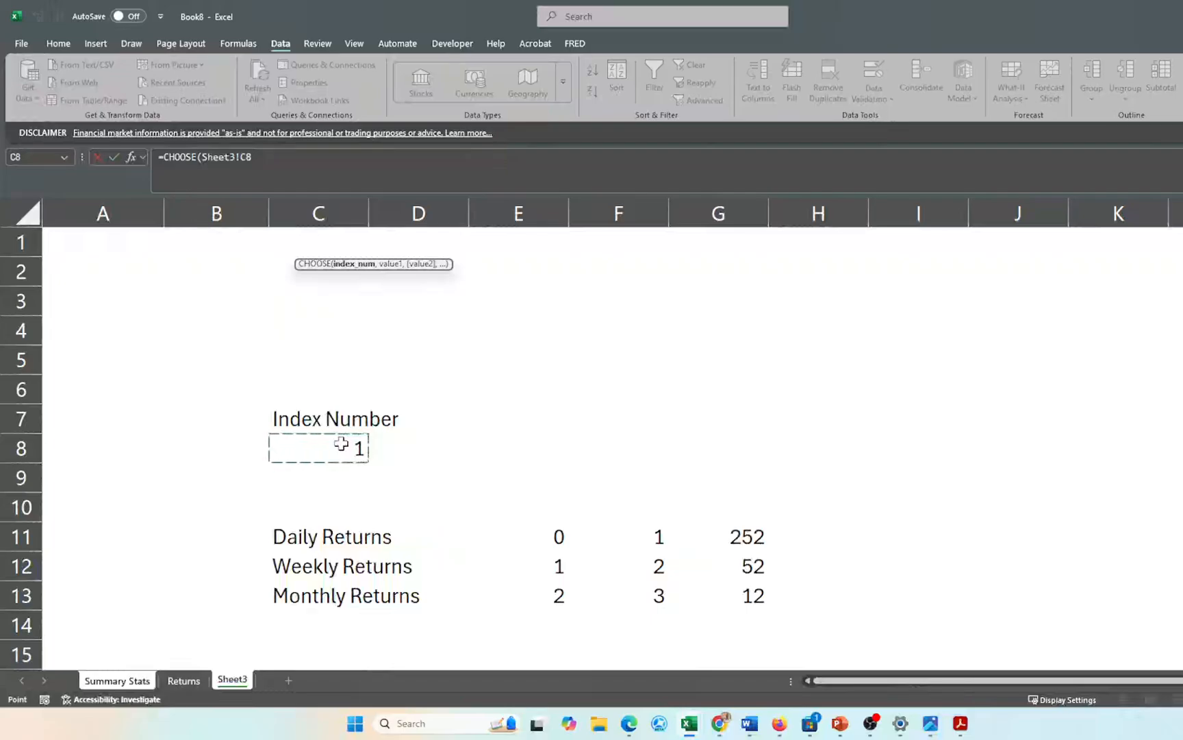
{"action": "type", "text": ","}
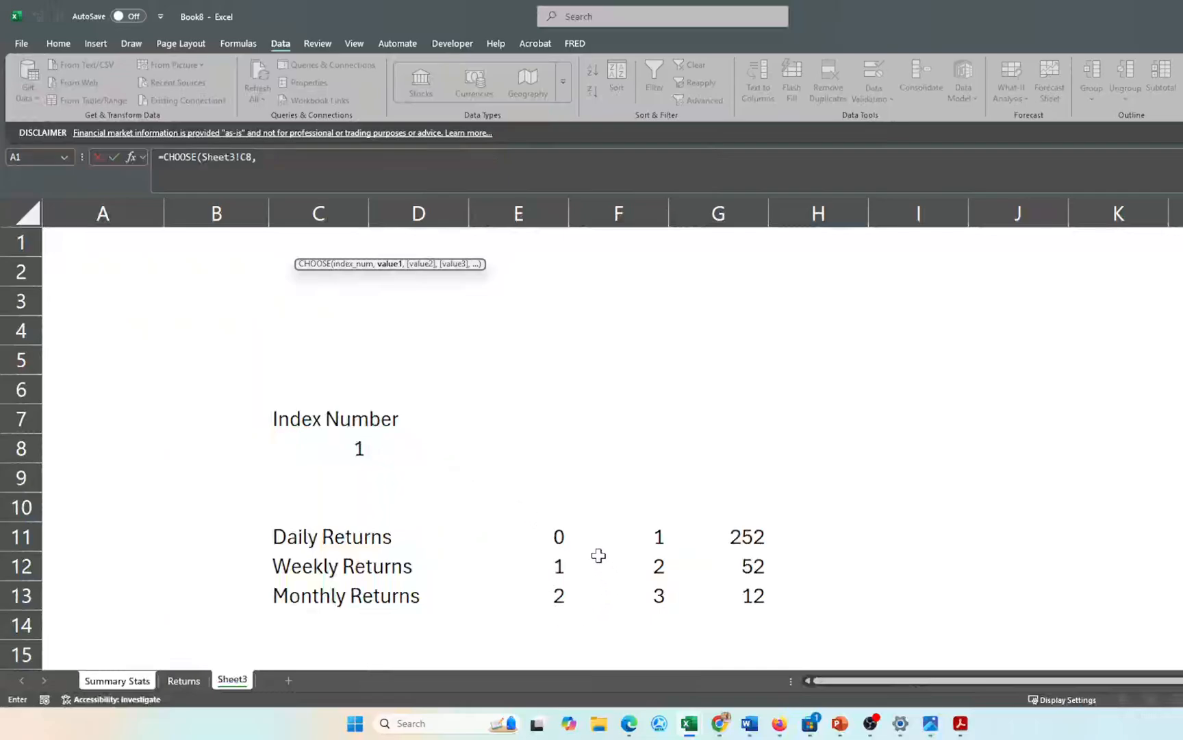
{"action": "left_click", "coordinate": [551, 537]}
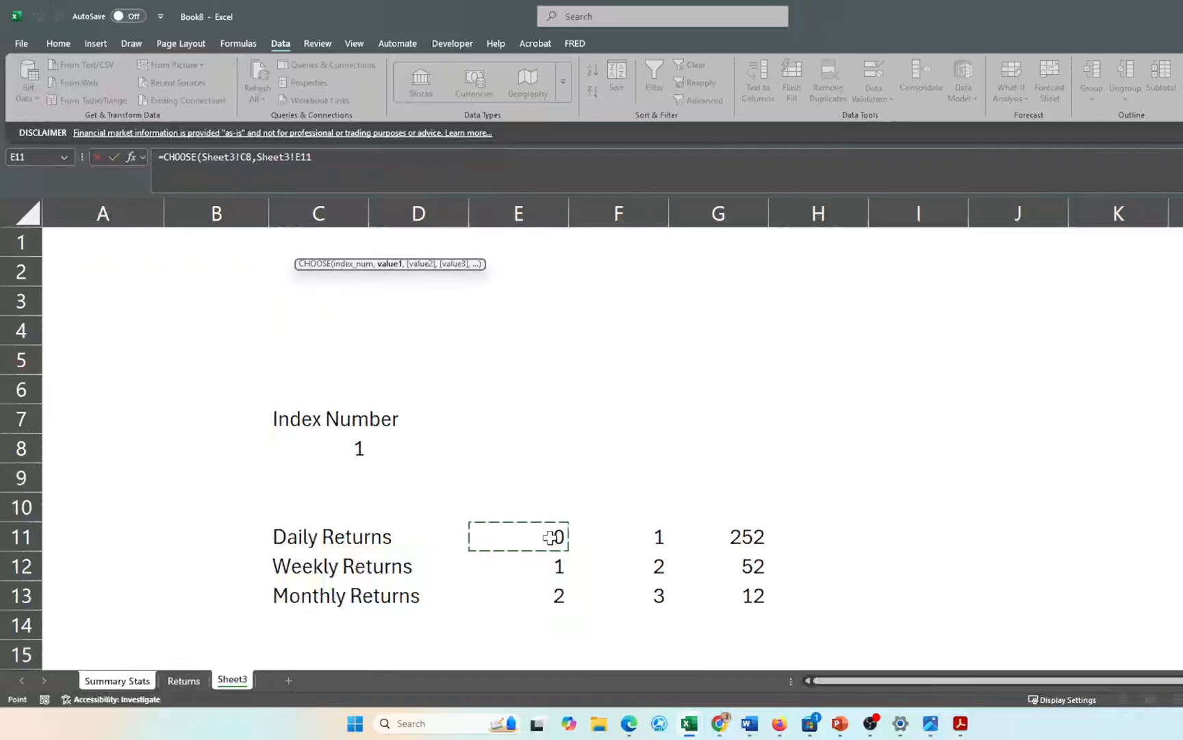
{"action": "type", "text": ","}
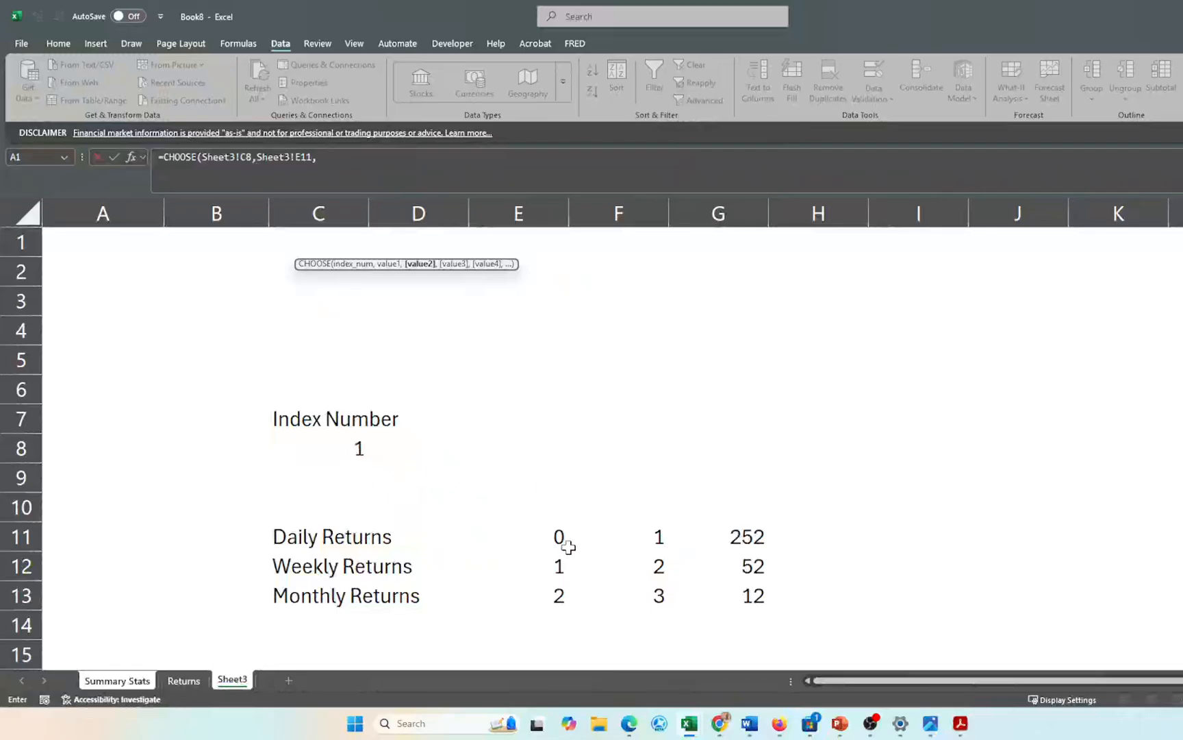
{"action": "left_click", "coordinate": [560, 566]}
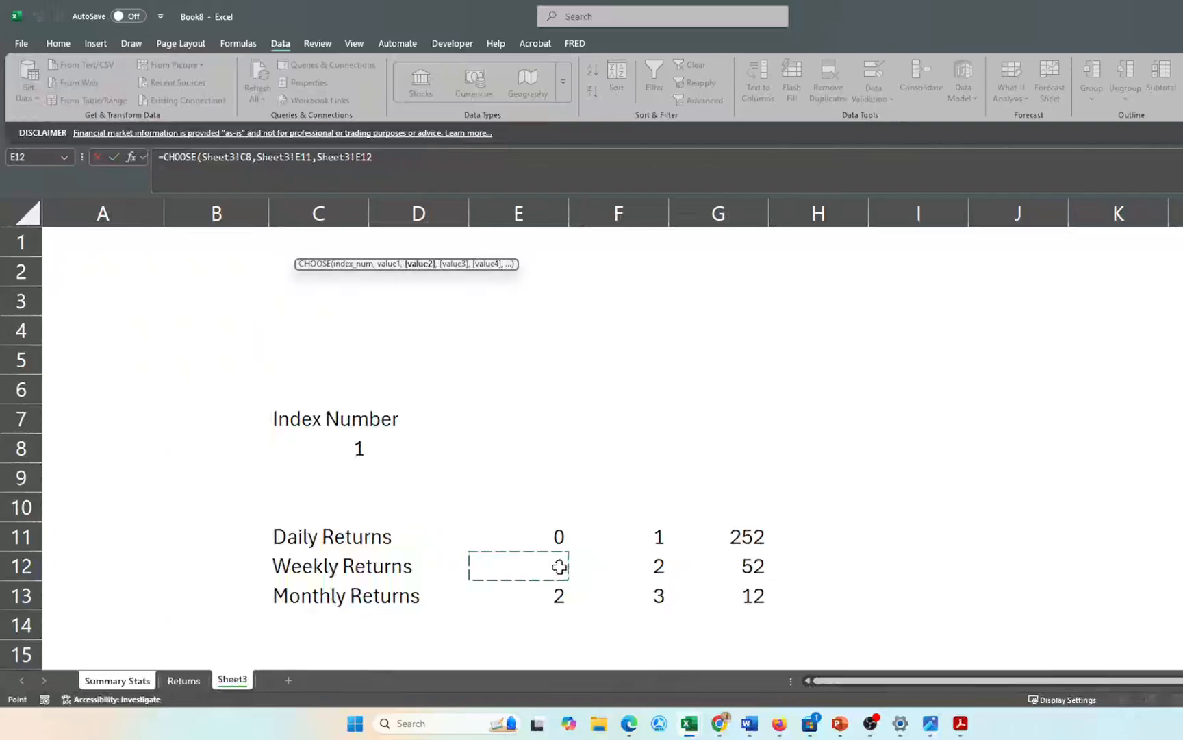
{"action": "type", "text": ","}
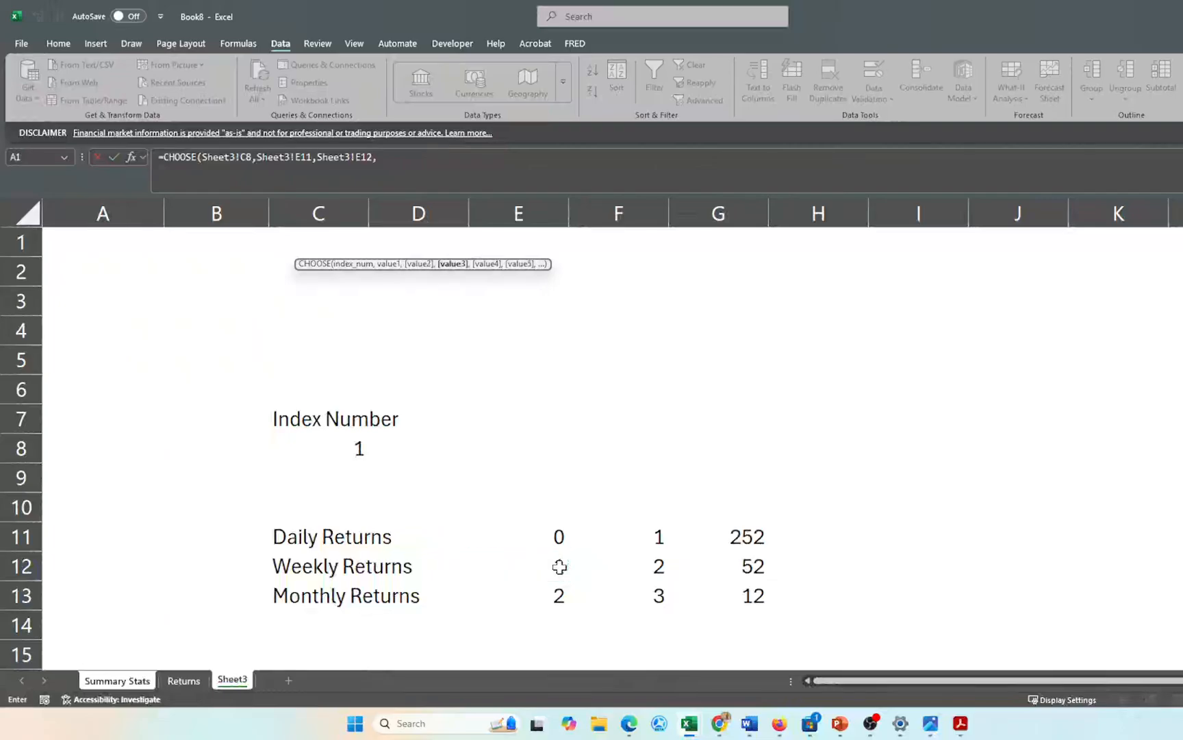
{"action": "left_click", "coordinate": [558, 595]}
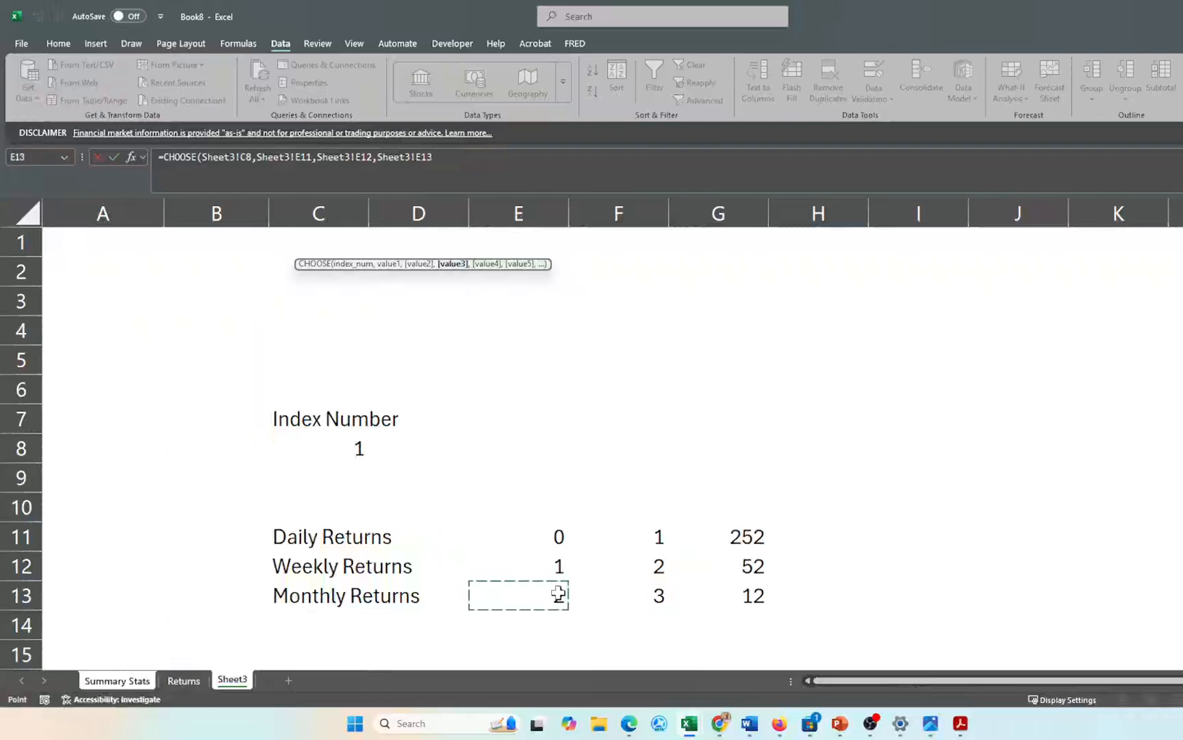
{"action": "key", "text": "Return"}
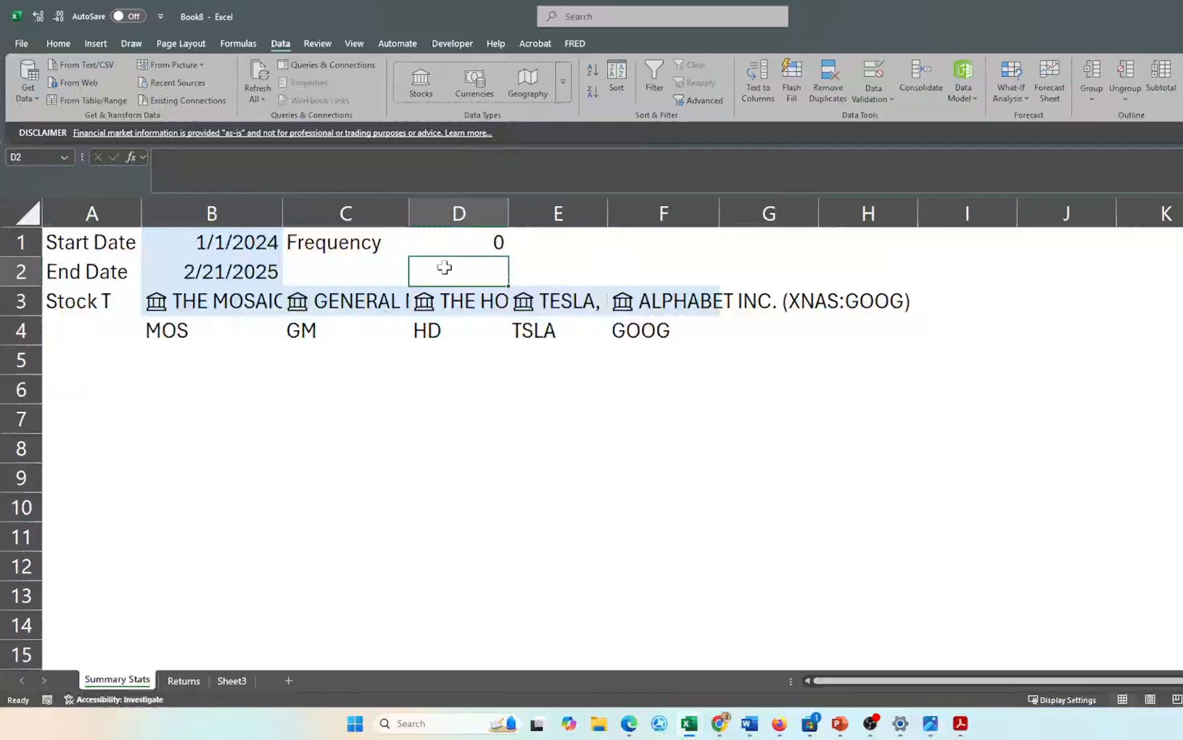
- Set Sheet3's Index Number in C8 to 2, then check that Summary Stats D1 shows 1
{"action": "left_click", "coordinate": [232, 681]}
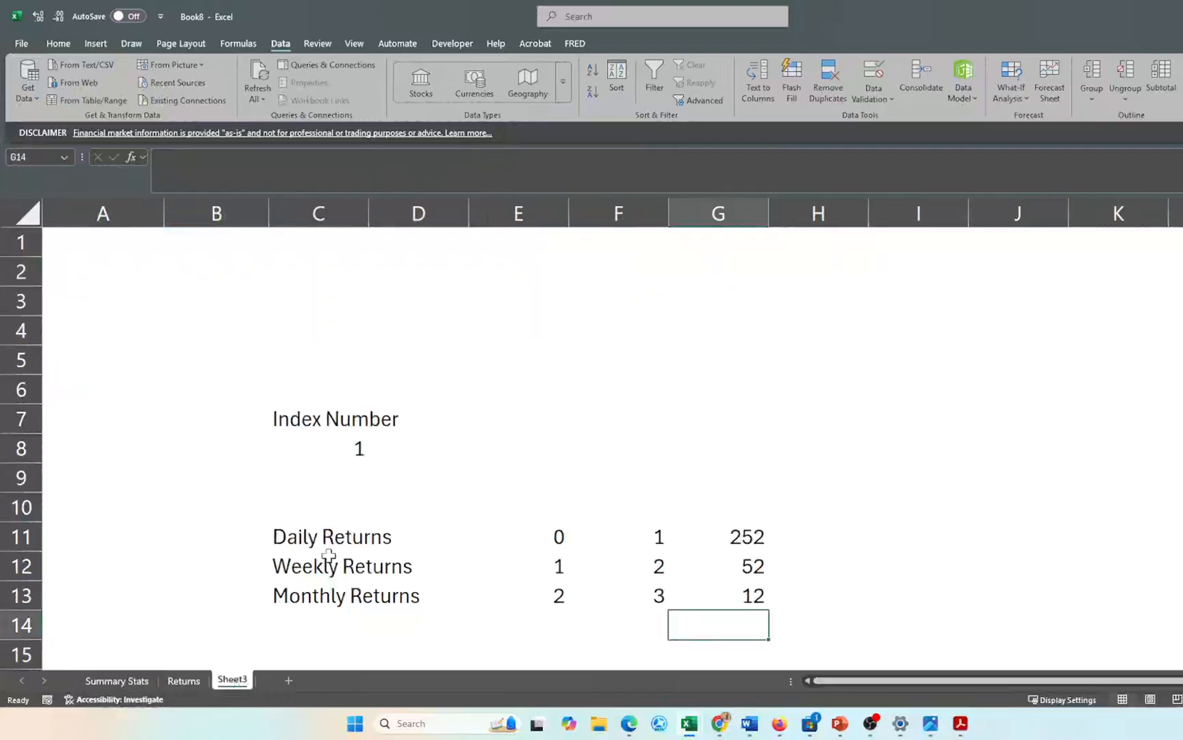
{"action": "left_click", "coordinate": [354, 446]}
{"action": "type", "text": "2"}
{"action": "key", "text": "Return"}
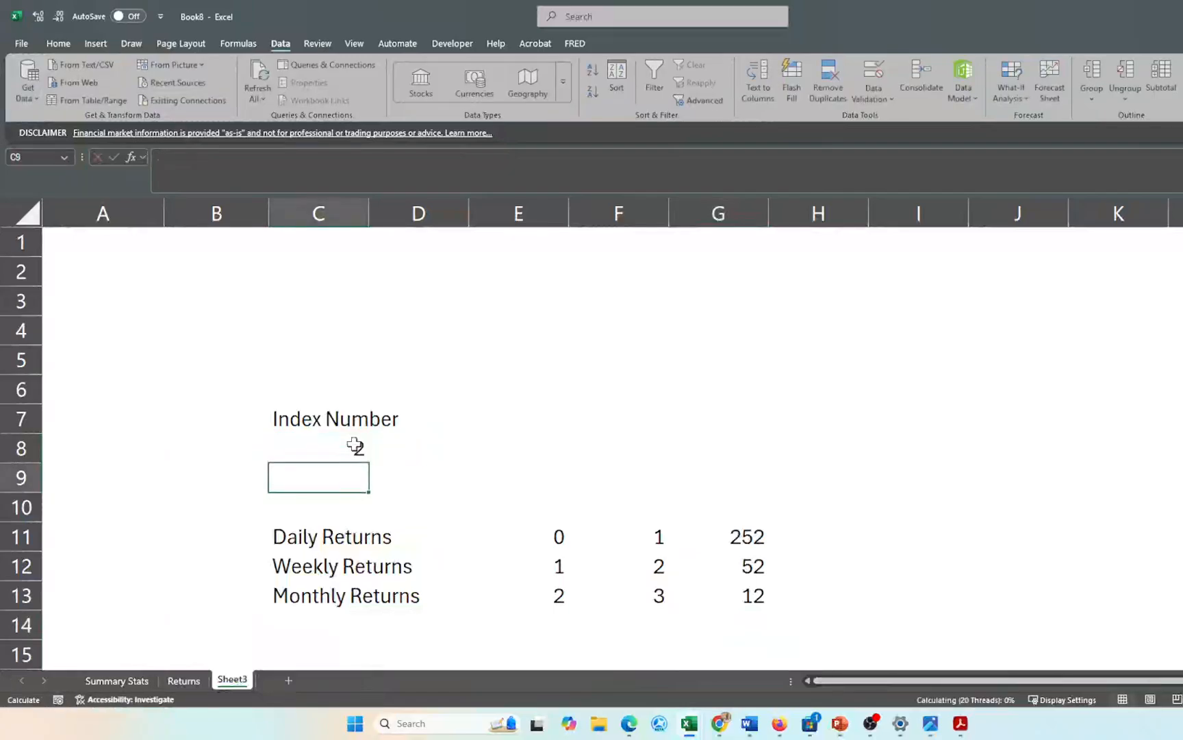
{"action": "left_click", "coordinate": [129, 678]}
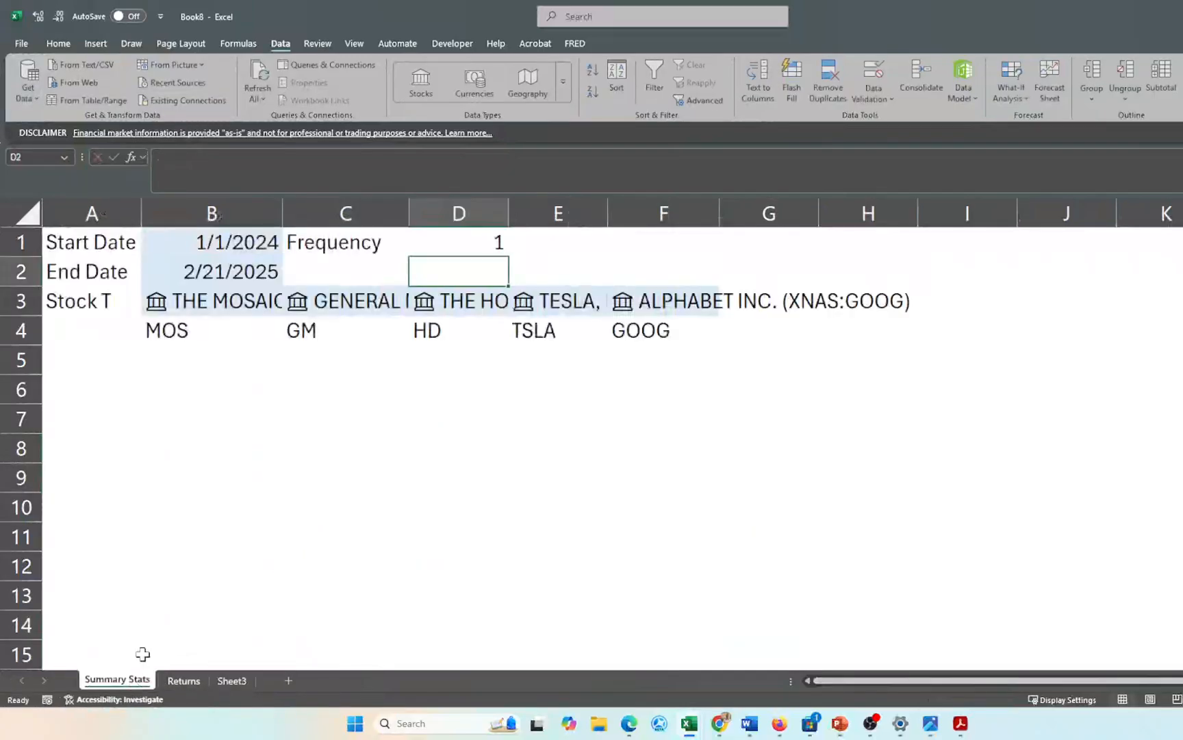
{"action": "left_click", "coordinate": [447, 245]}
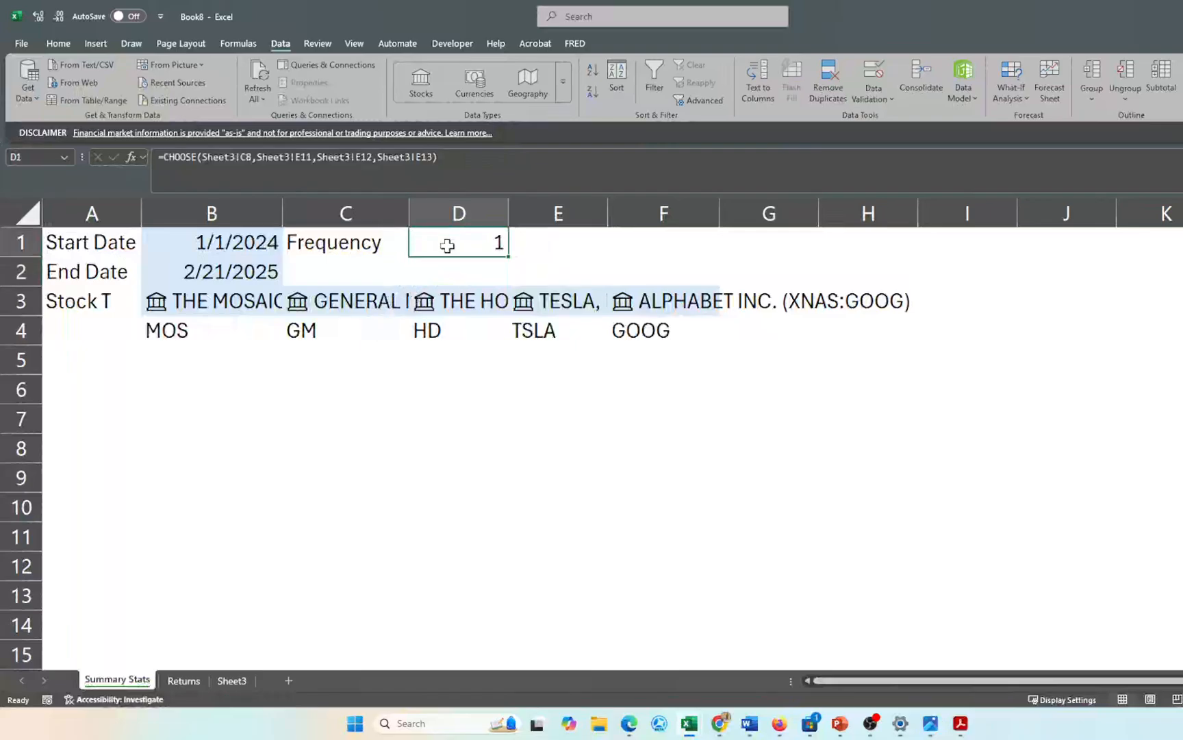
{"action": "key", "text": "Return"}
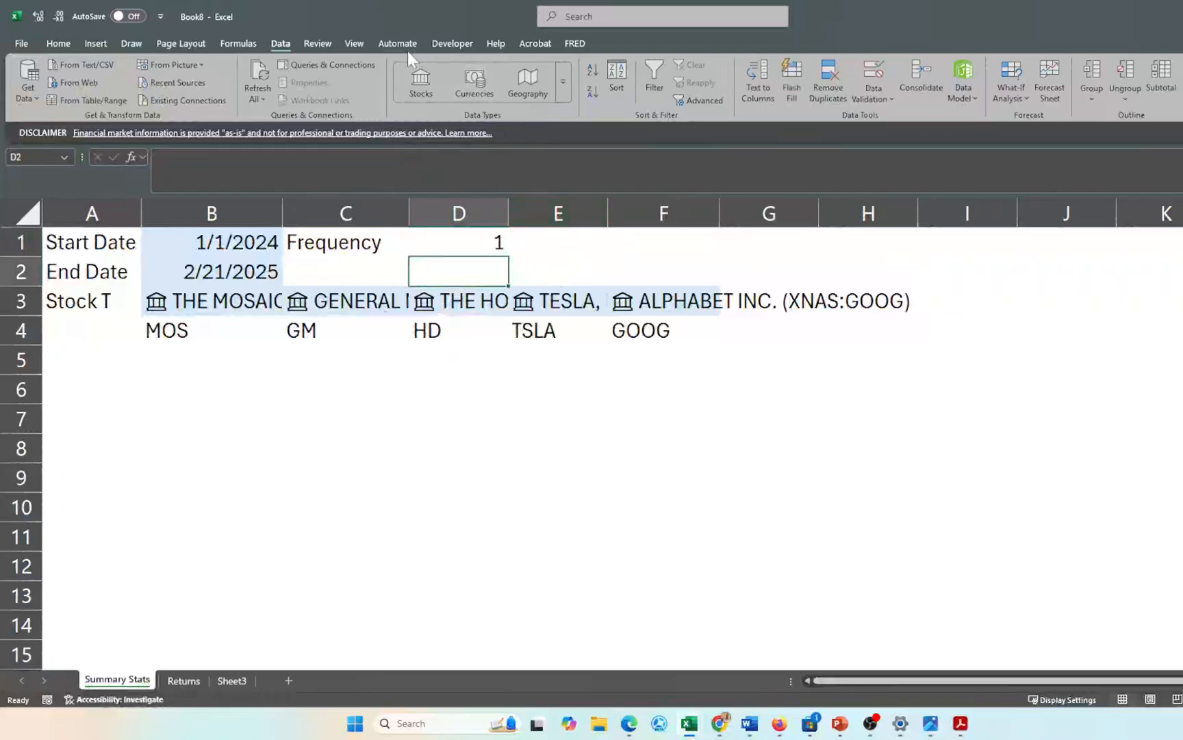
- Show the Developer tab and confirm it is checked under Excel Options' Customize Ribbon, without changing anything
{"action": "left_click", "coordinate": [451, 43]}
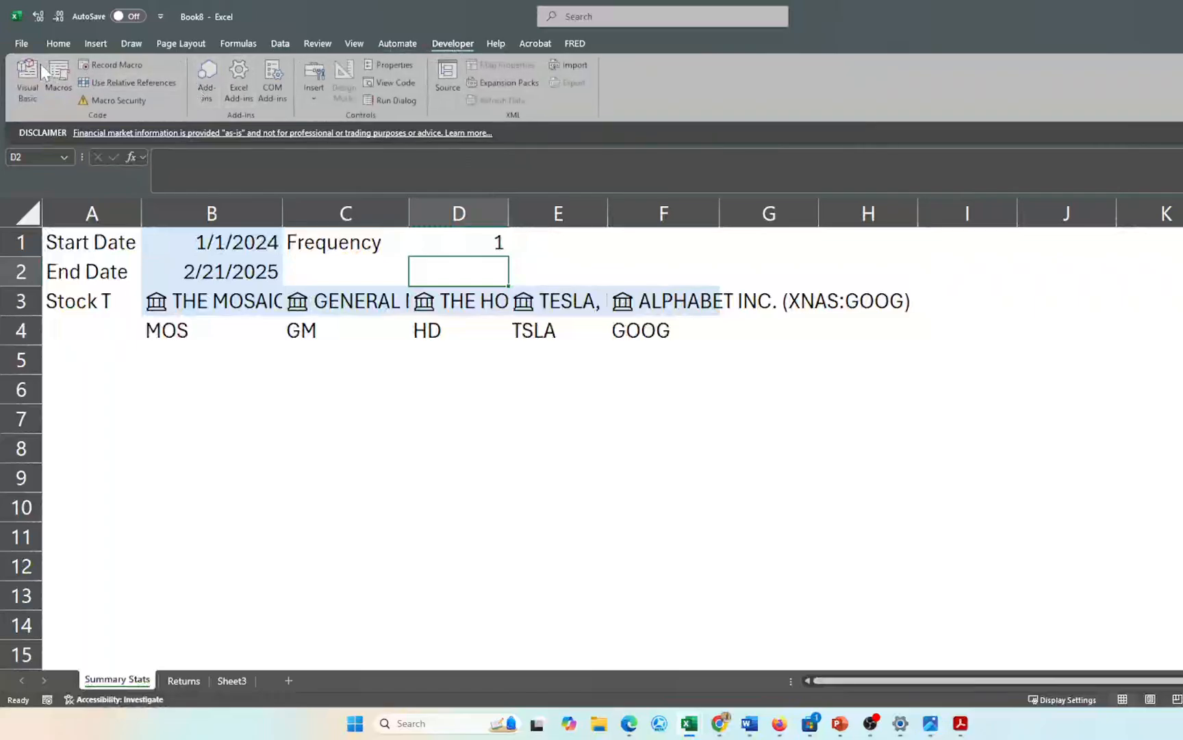
{"action": "left_click", "coordinate": [23, 44]}
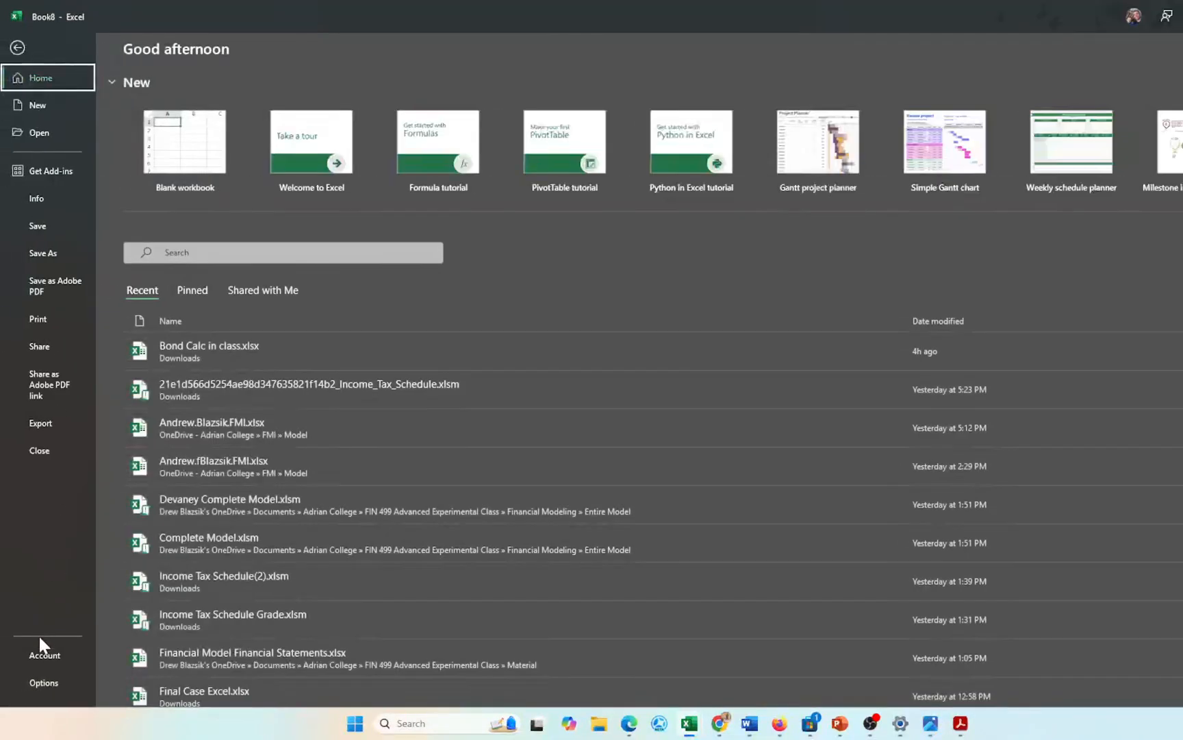
{"action": "left_click", "coordinate": [42, 684]}
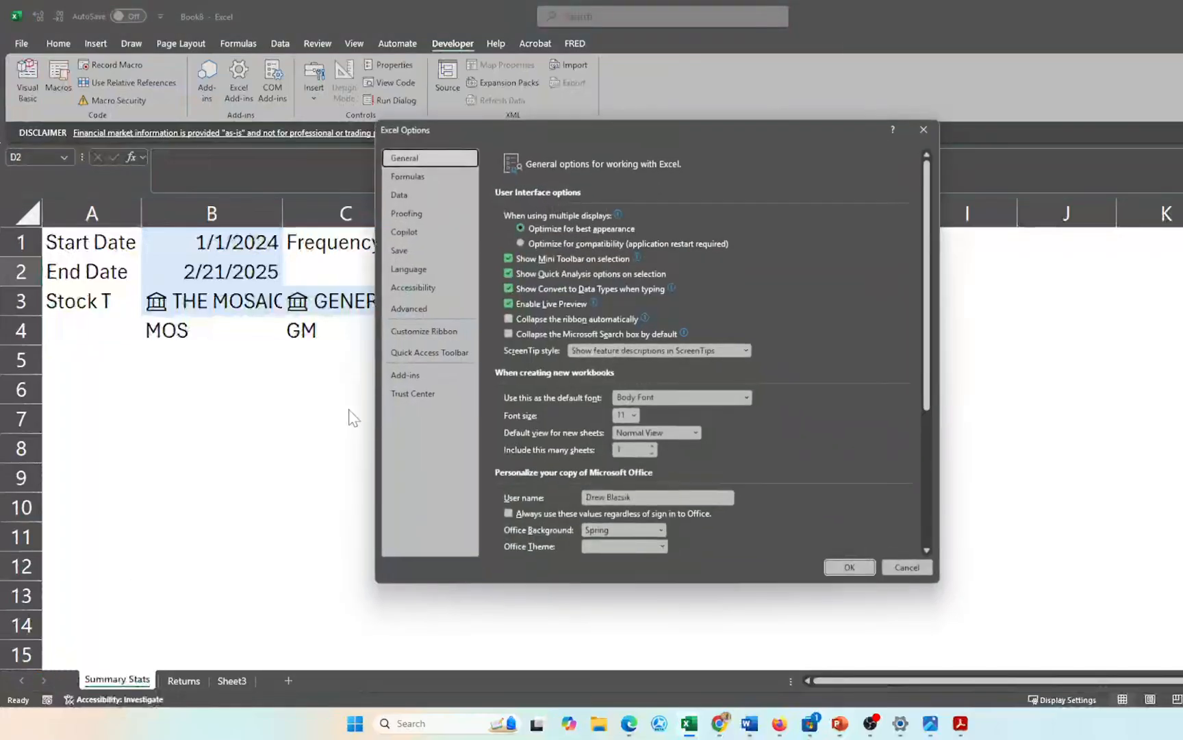
{"action": "left_click", "coordinate": [429, 331]}
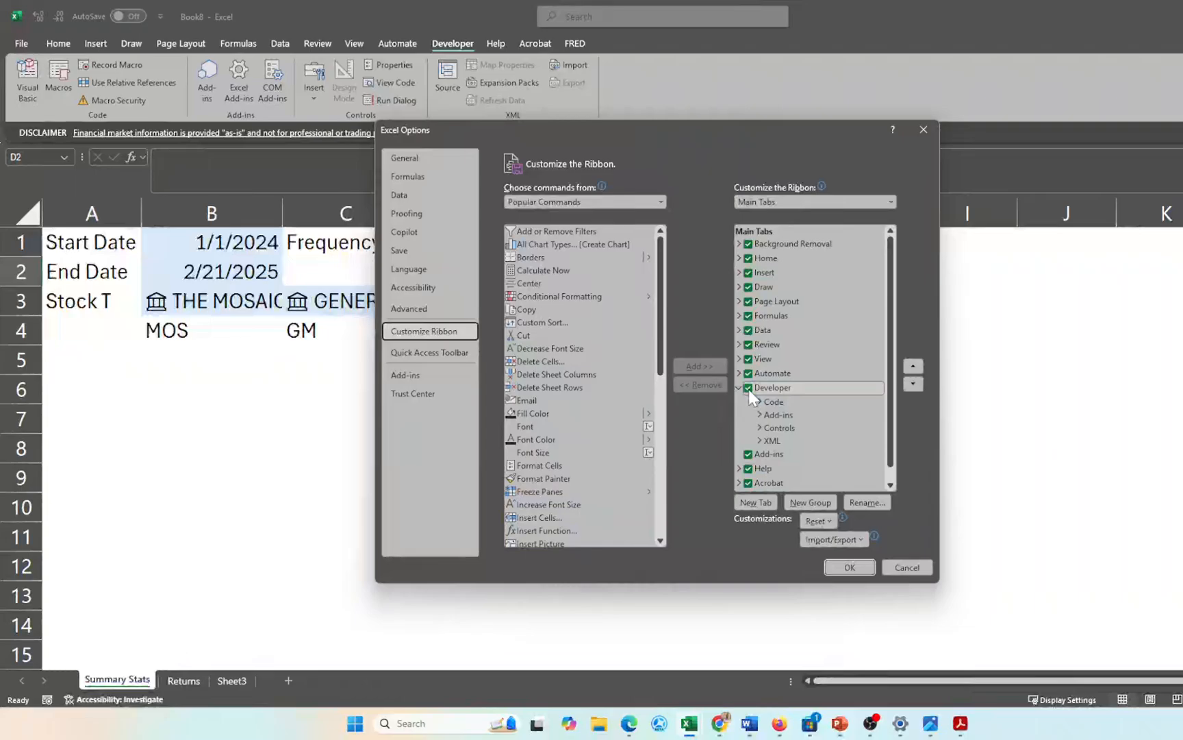
{"action": "left_click", "coordinate": [909, 563]}
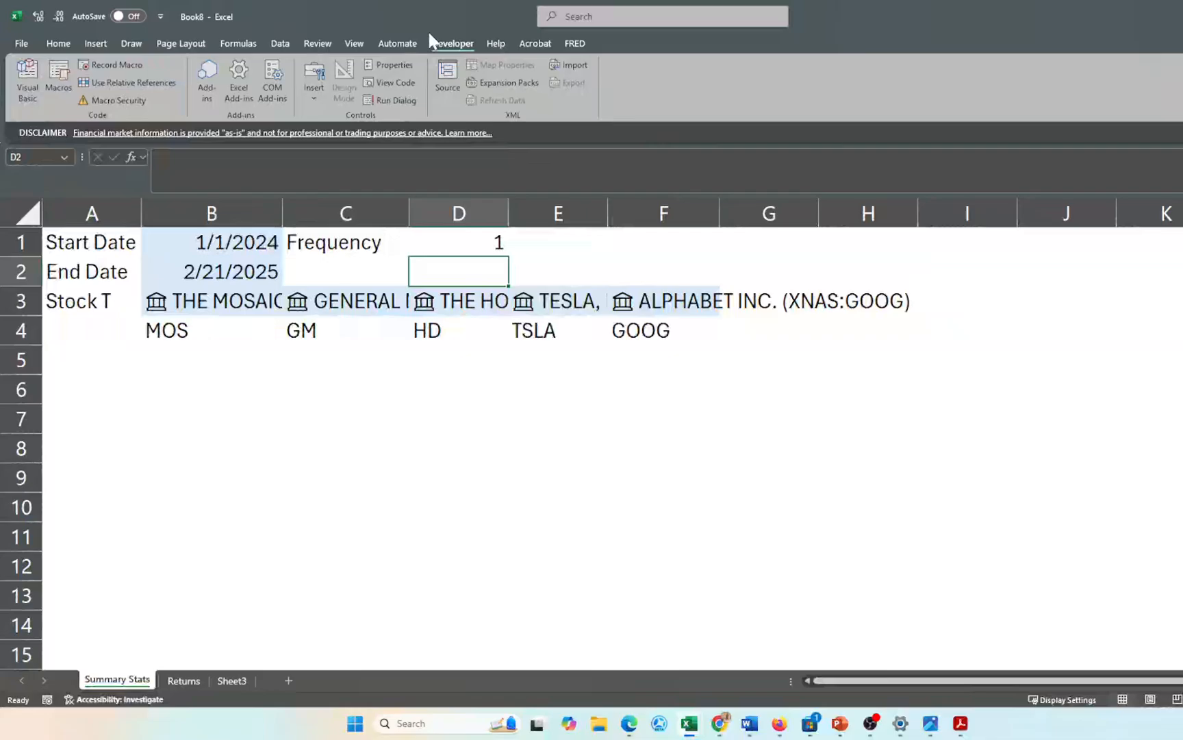
- Draw a Combo Box form control over cells E1 to F2 on Summary Stats
{"action": "left_click", "coordinate": [312, 99]}
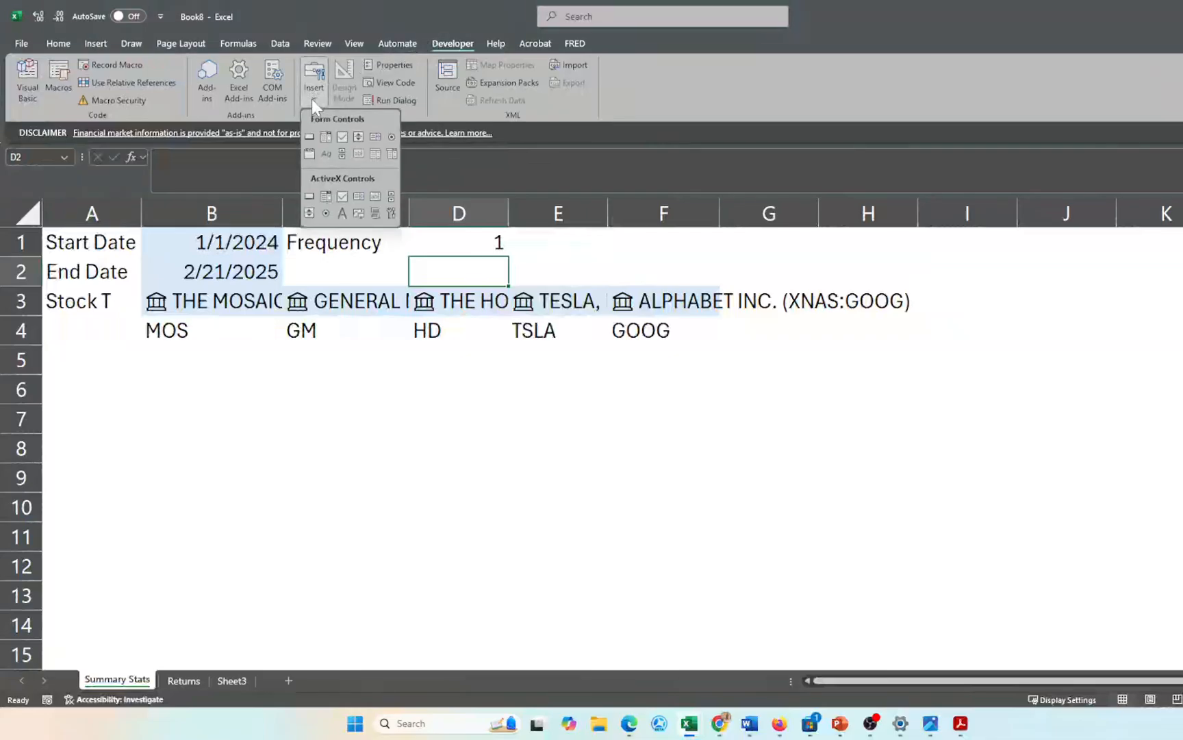
{"action": "left_click", "coordinate": [327, 136]}
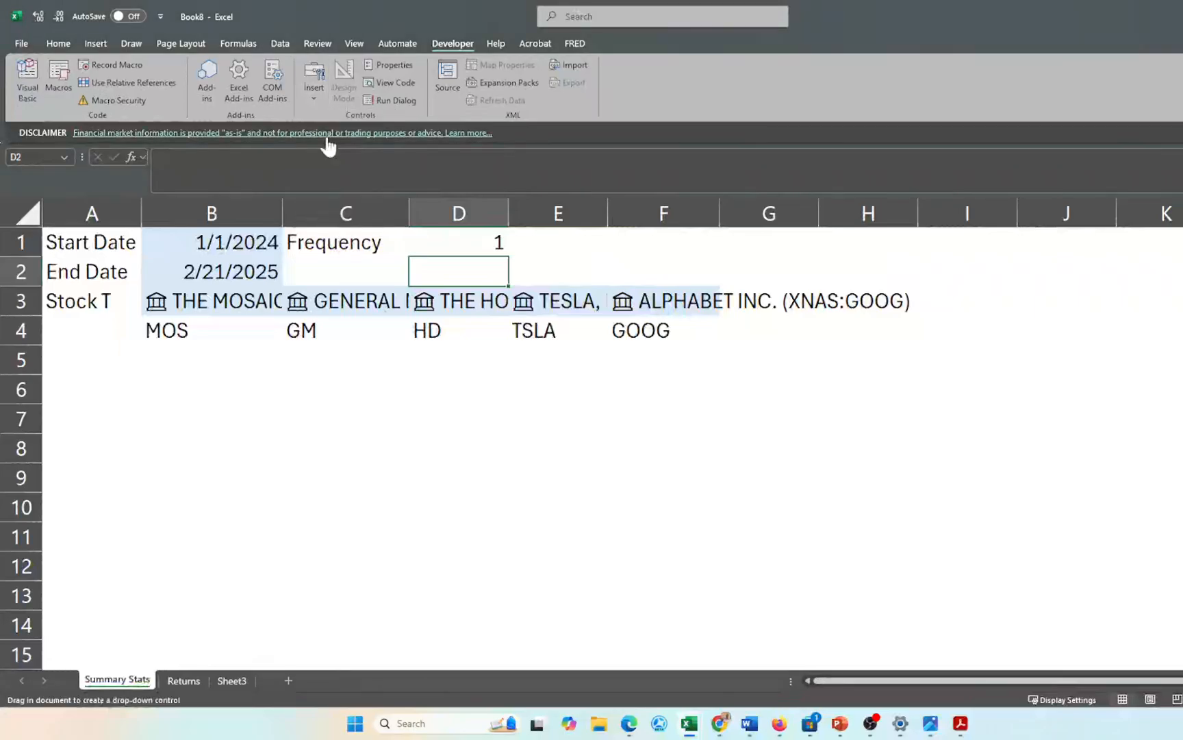
{"action": "left_click_drag", "start_coordinate": [565, 234], "coordinate": [724, 272]}
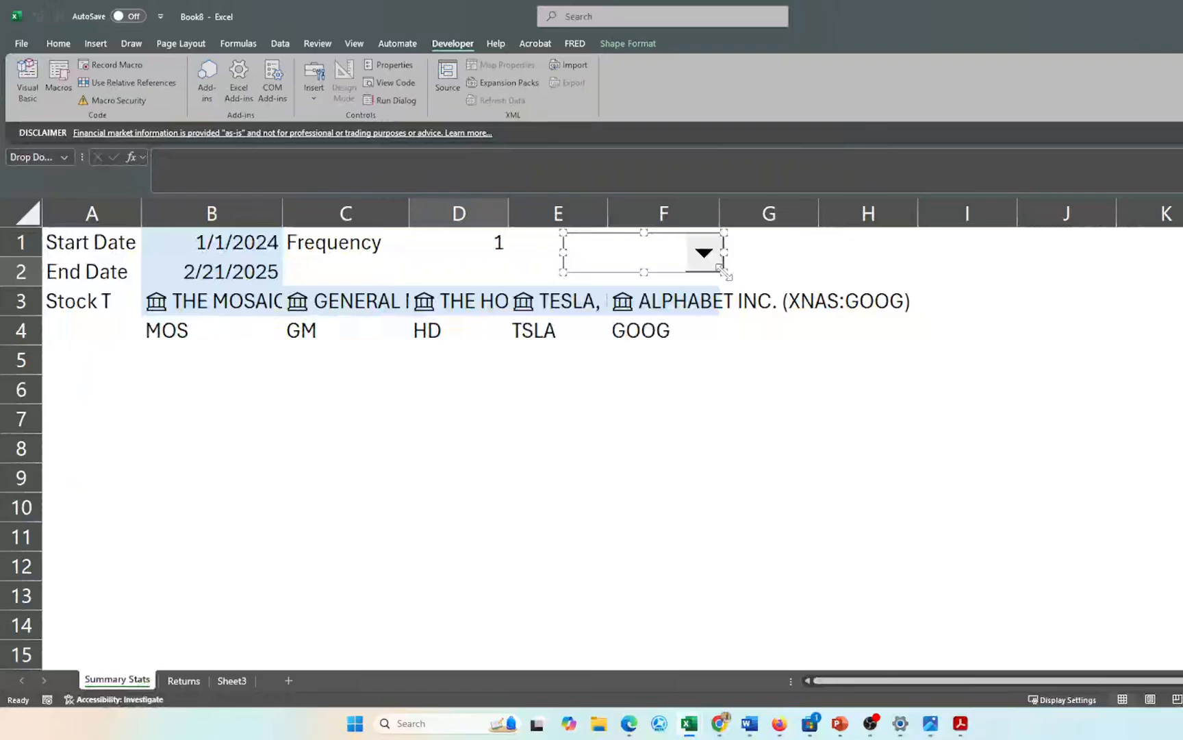
{"action": "left_click", "coordinate": [602, 438]}
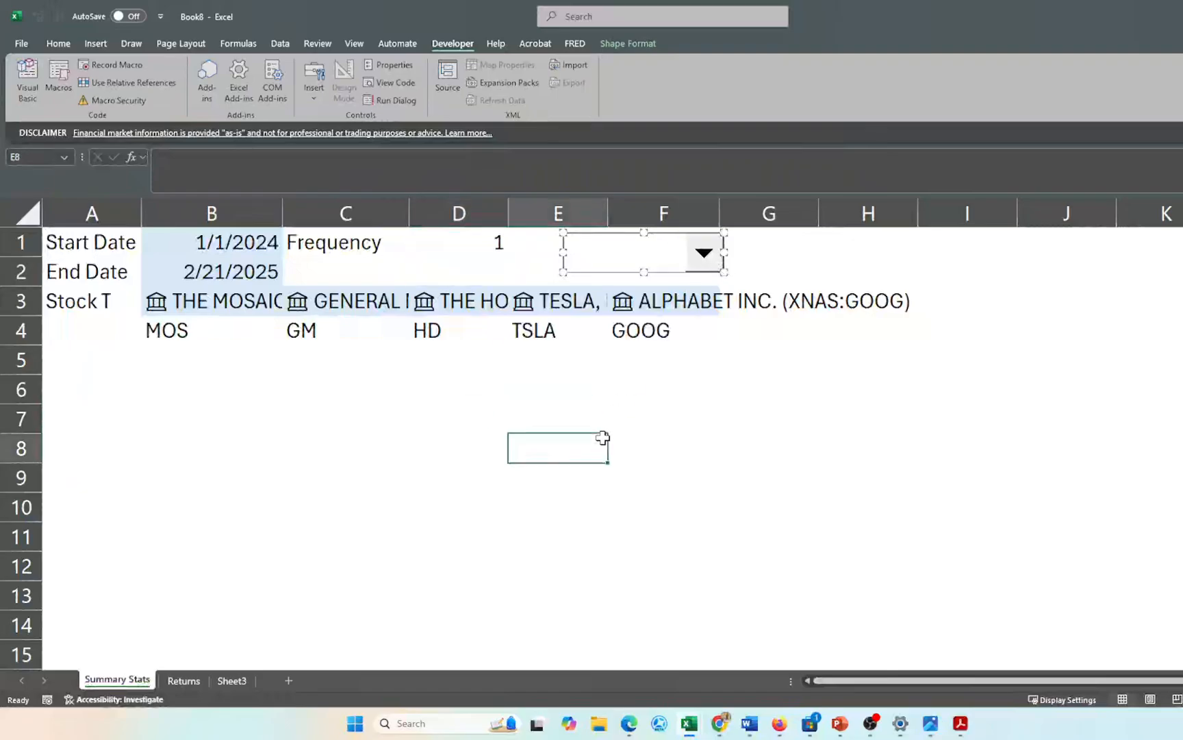
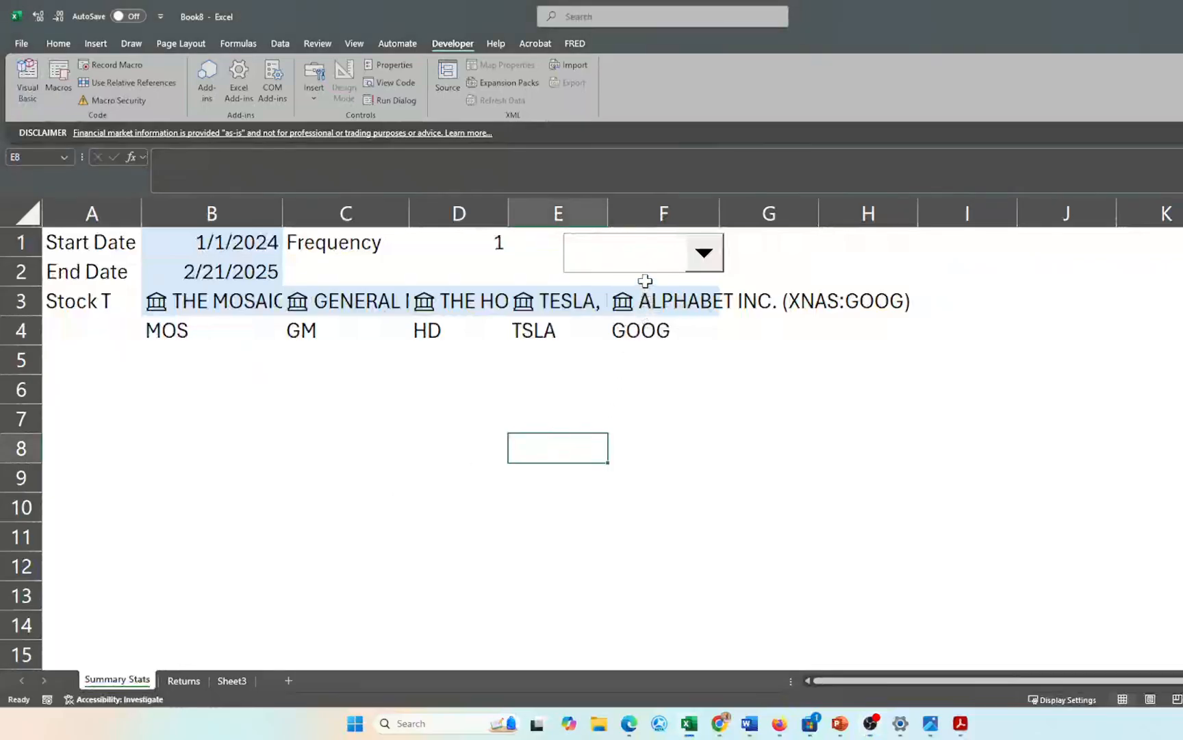
- Give the Frequency combo box input range Sheet3!$C$11:$C$13 and cell link Sheet3!$C$8
{"action": "right_click", "coordinate": [627, 255]}
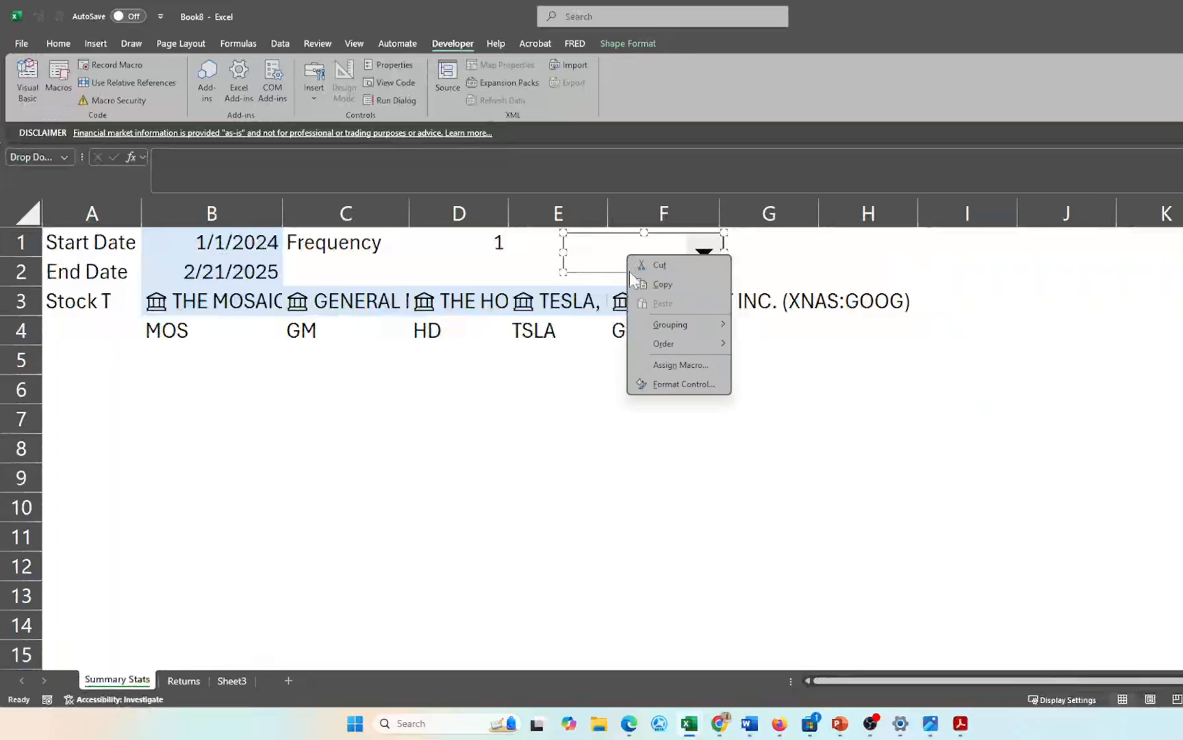
{"action": "left_click", "coordinate": [669, 383]}
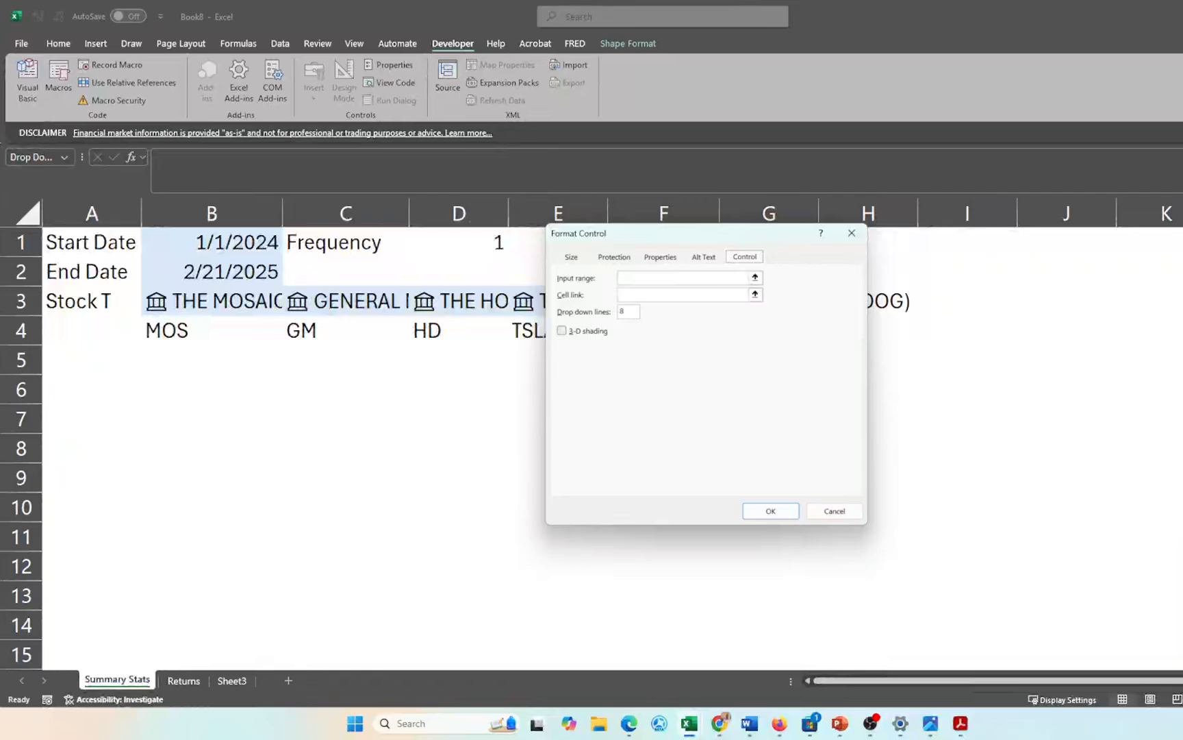
{"action": "left_click", "coordinate": [698, 277]}
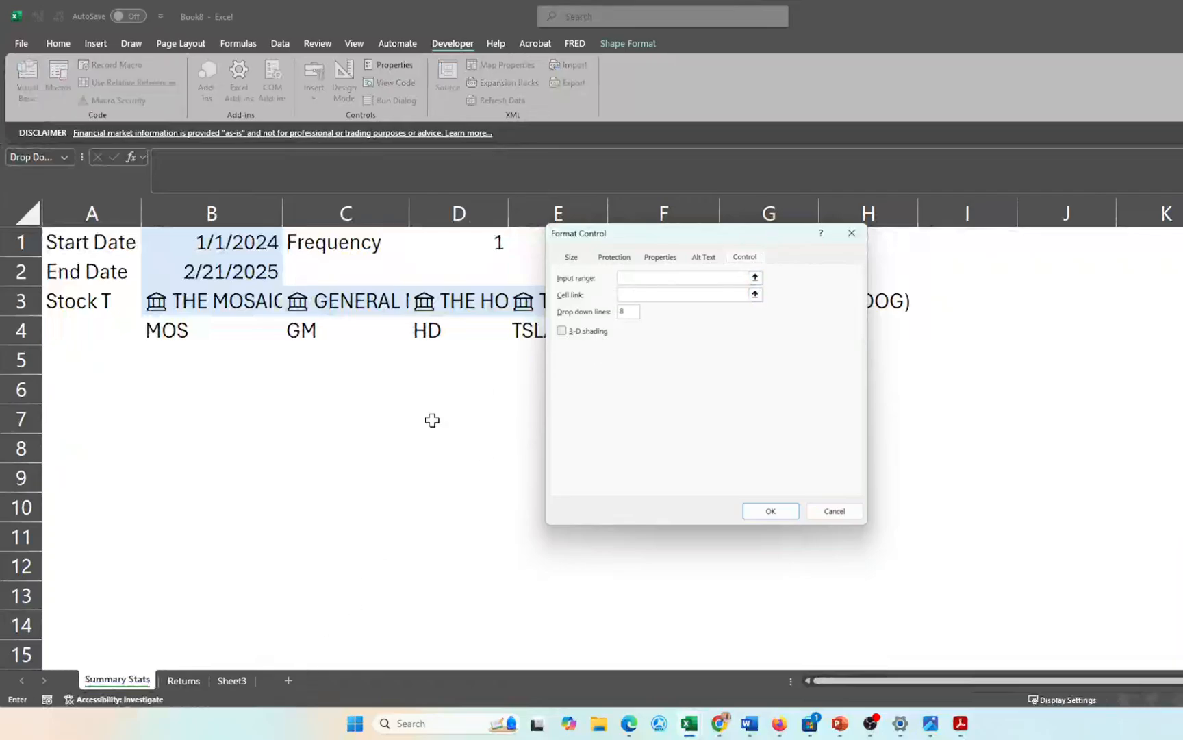
{"action": "left_click", "coordinate": [232, 681]}
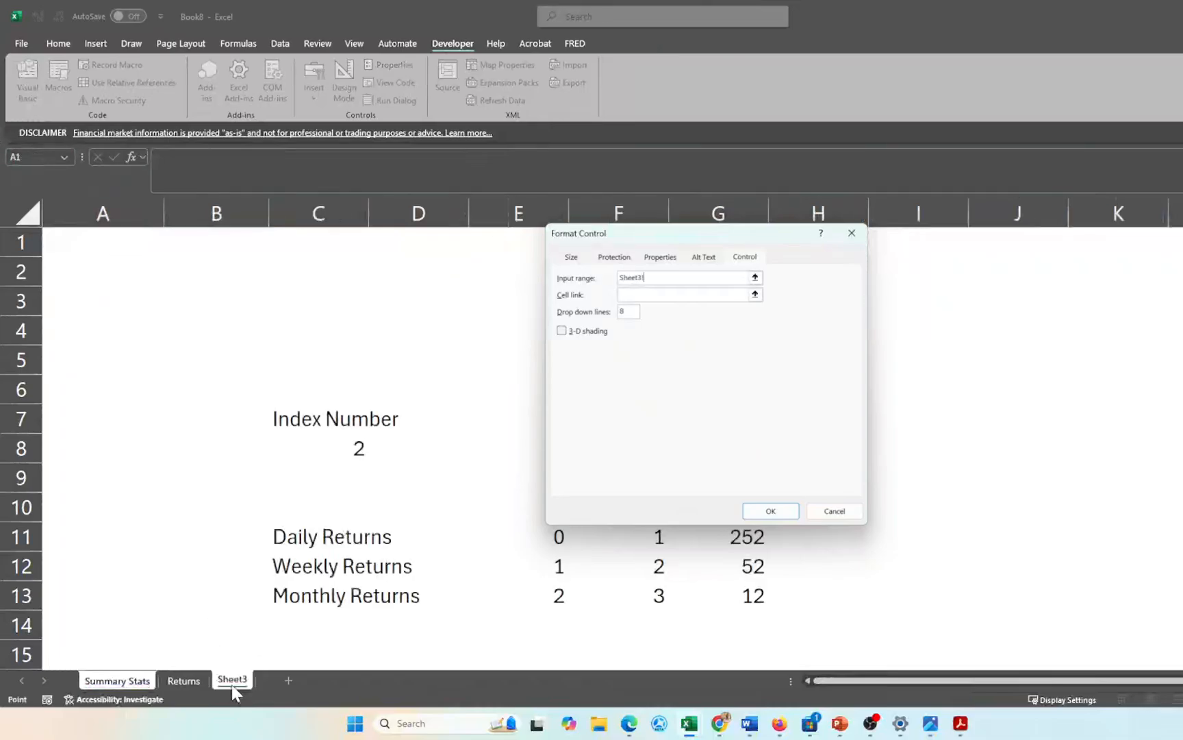
{"action": "left_click", "coordinate": [292, 541]}
{"action": "left_click_drag", "start_coordinate": [292, 542], "coordinate": [291, 595]}
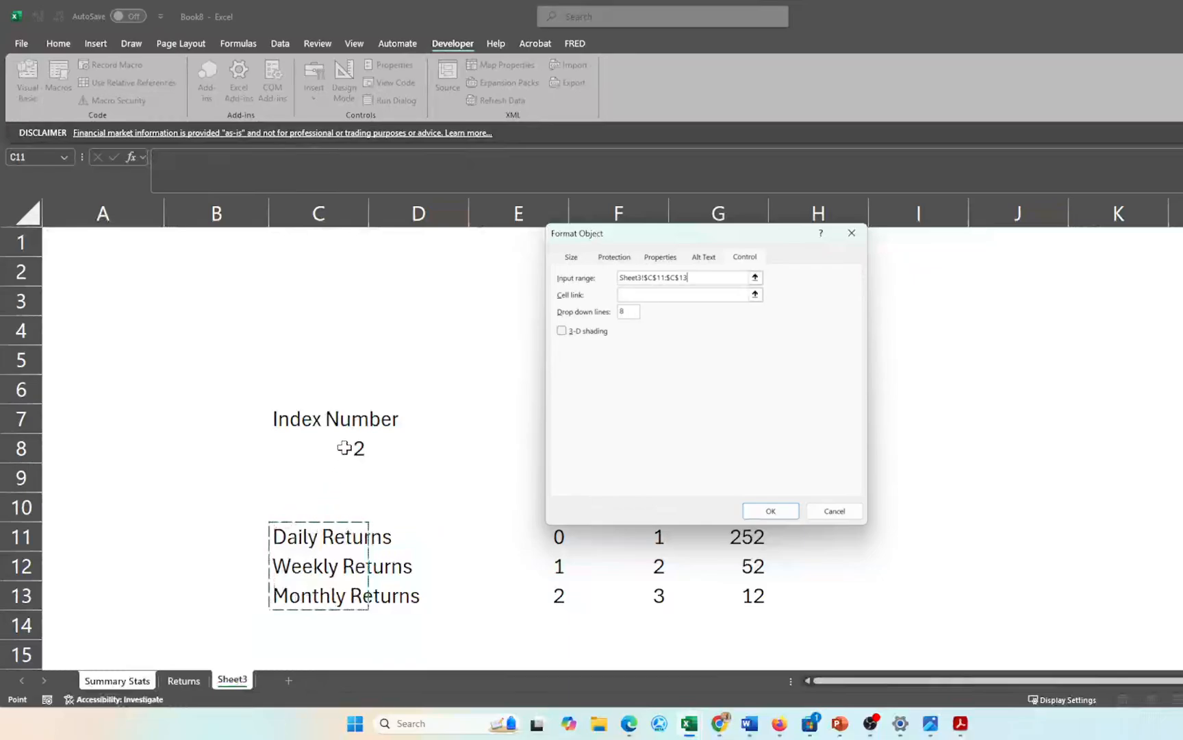
{"action": "left_click", "coordinate": [636, 296]}
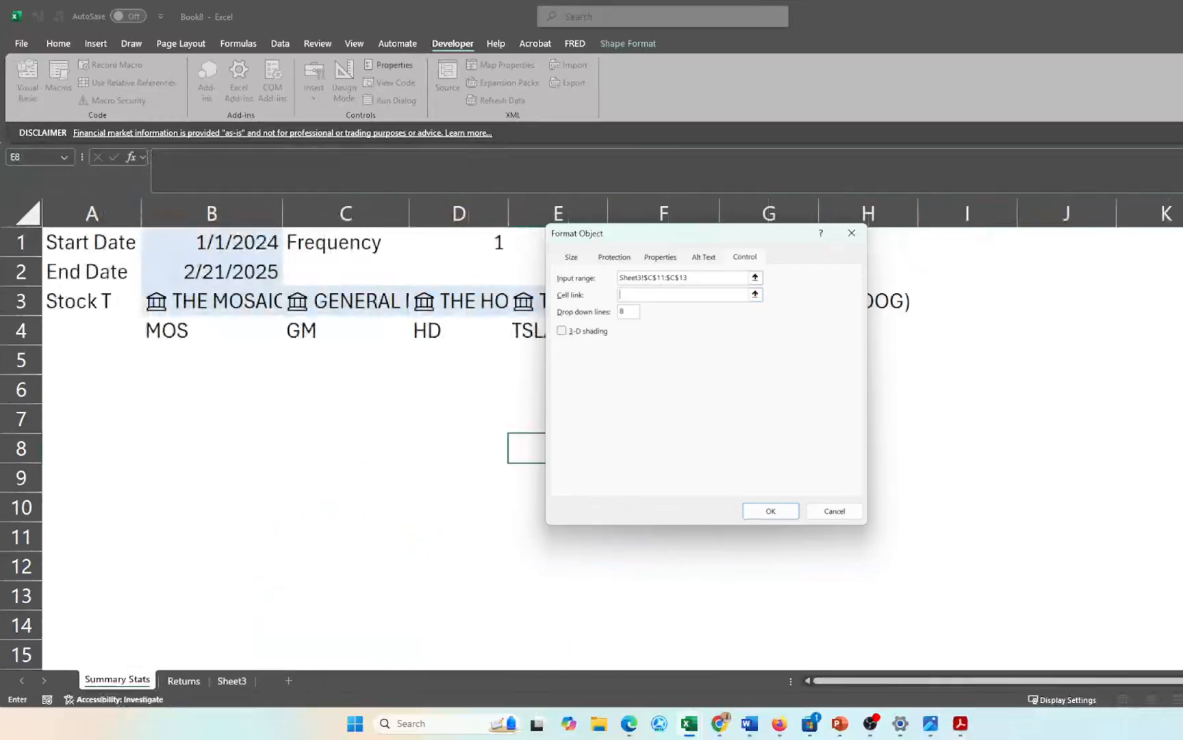
{"action": "left_click", "coordinate": [230, 678]}
{"action": "left_click", "coordinate": [359, 449]}
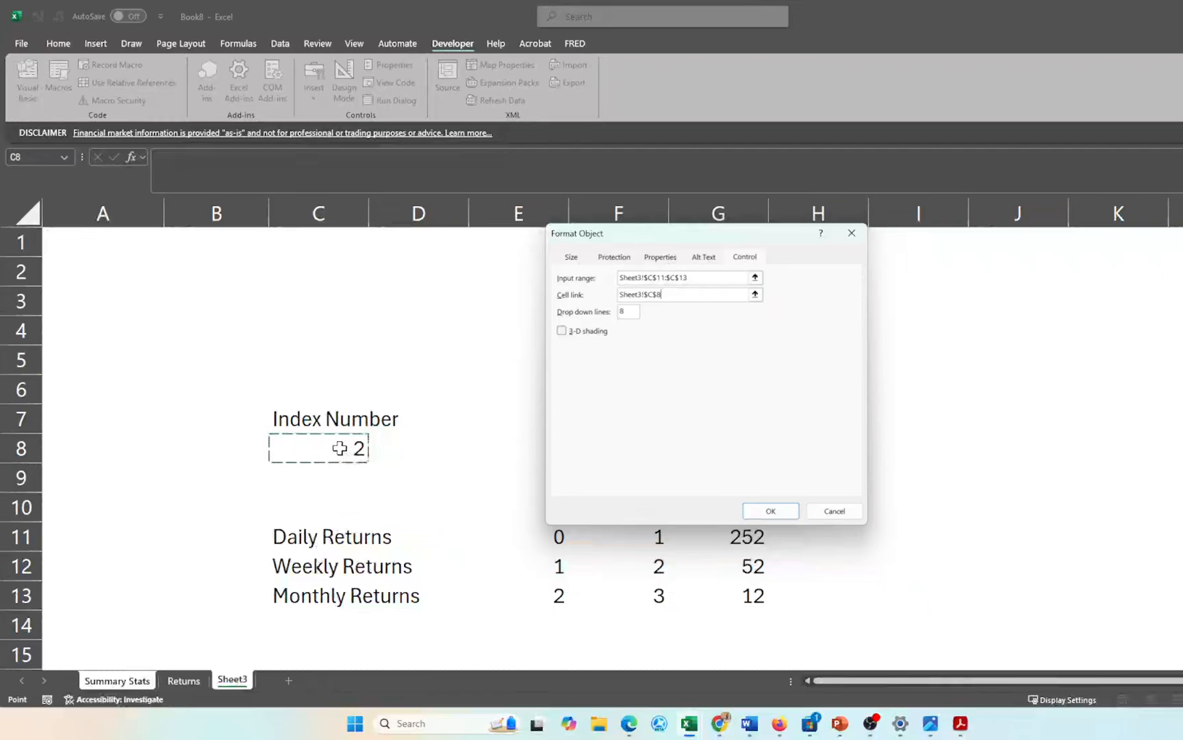
{"action": "key", "text": "Return"}
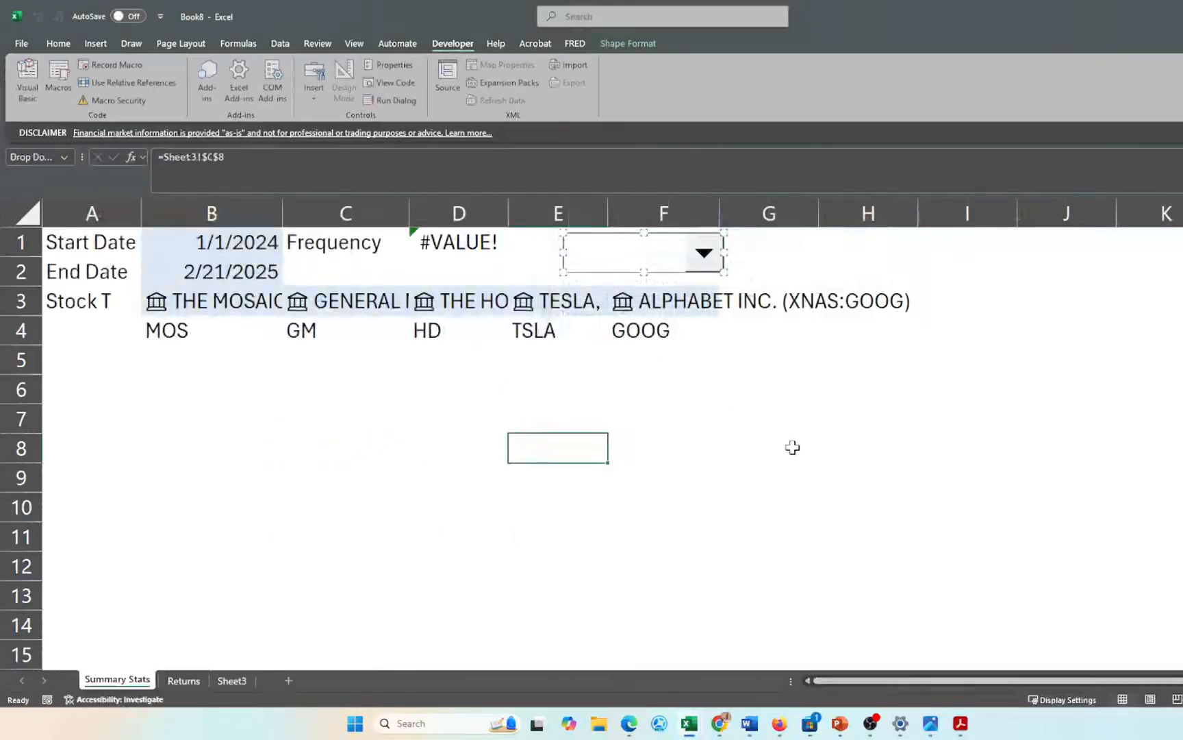
- Test the dropdown with Daily, Weekly, then Monthly Returns so D1 shows 2, then open Returns
{"action": "left_click", "coordinate": [740, 410]}
{"action": "left_click", "coordinate": [712, 265]}
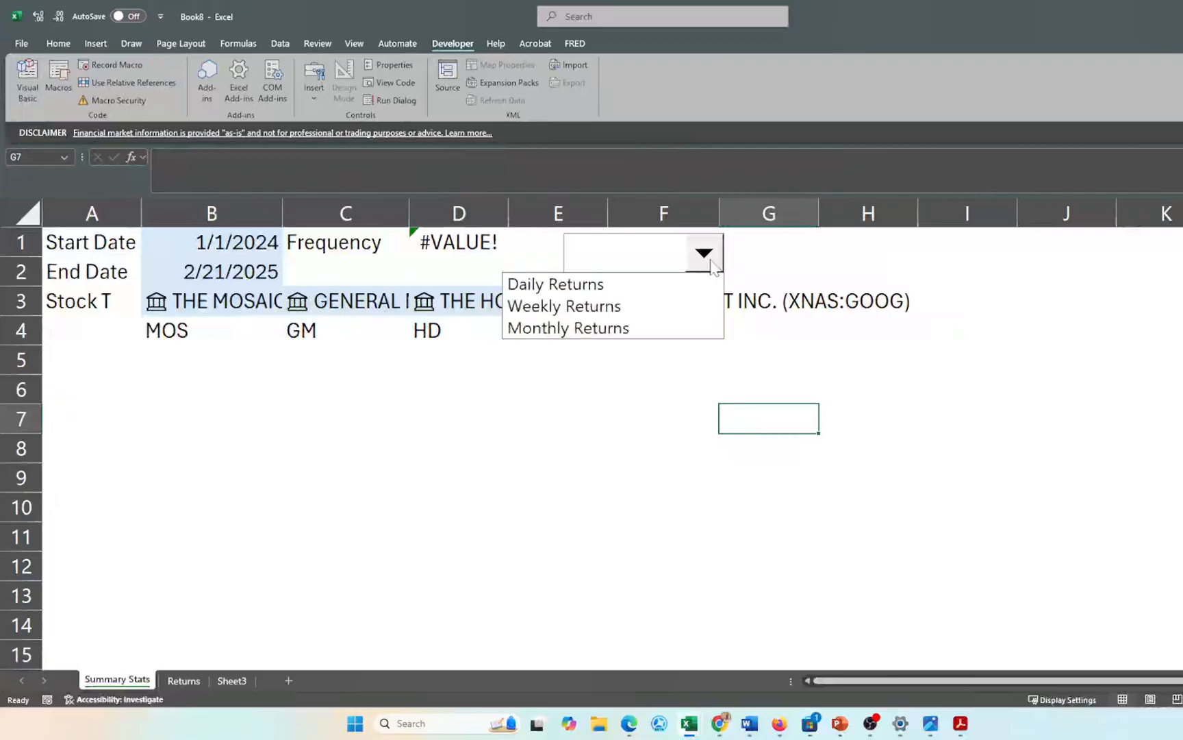
{"action": "left_click", "coordinate": [576, 285]}
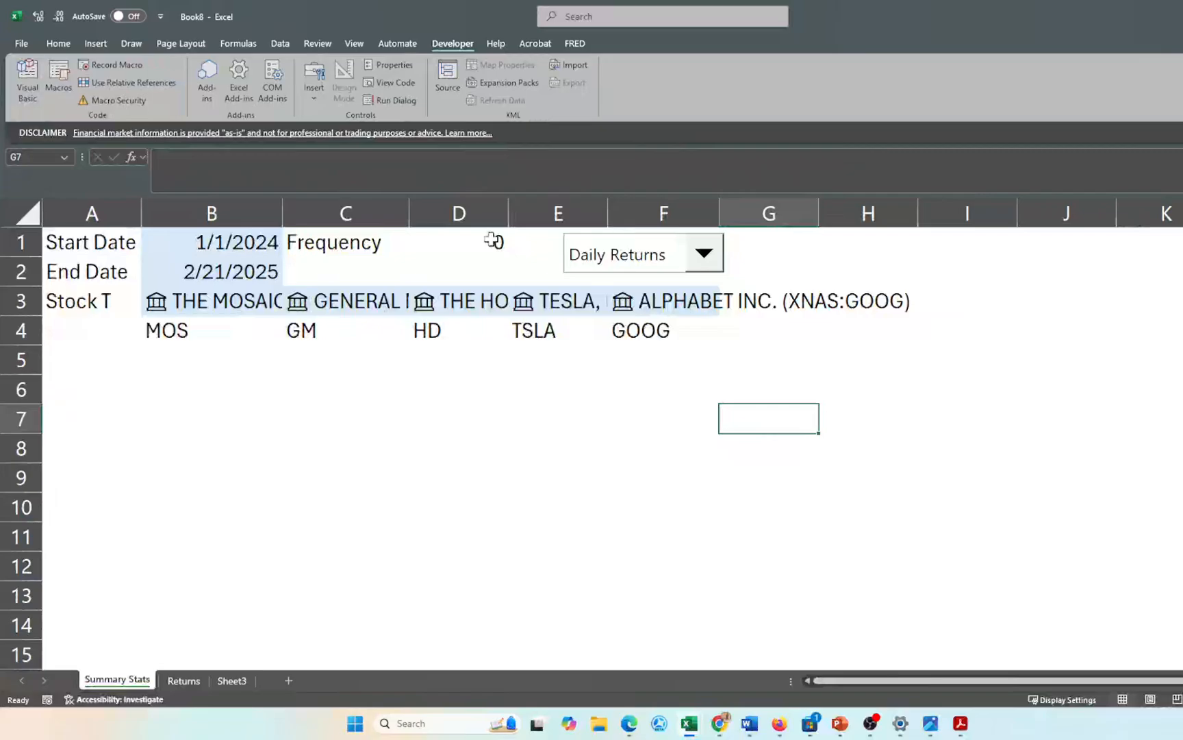
{"action": "left_click", "coordinate": [702, 257]}
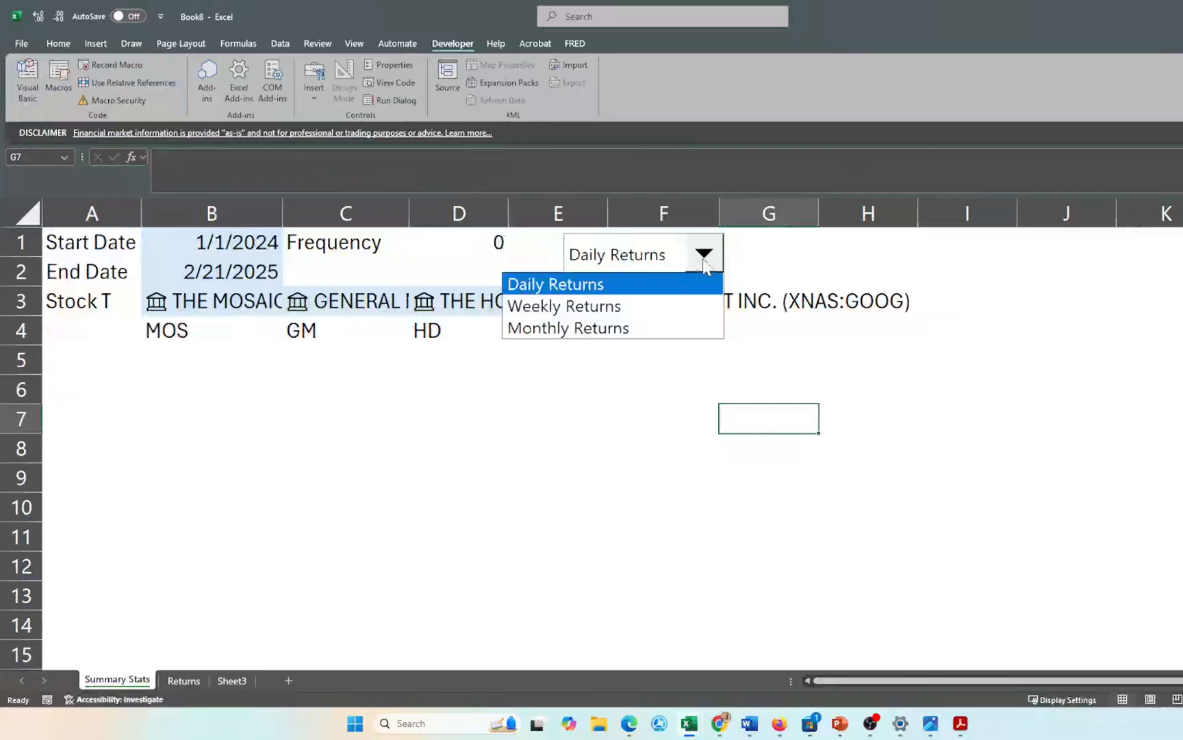
{"action": "left_click", "coordinate": [649, 312]}
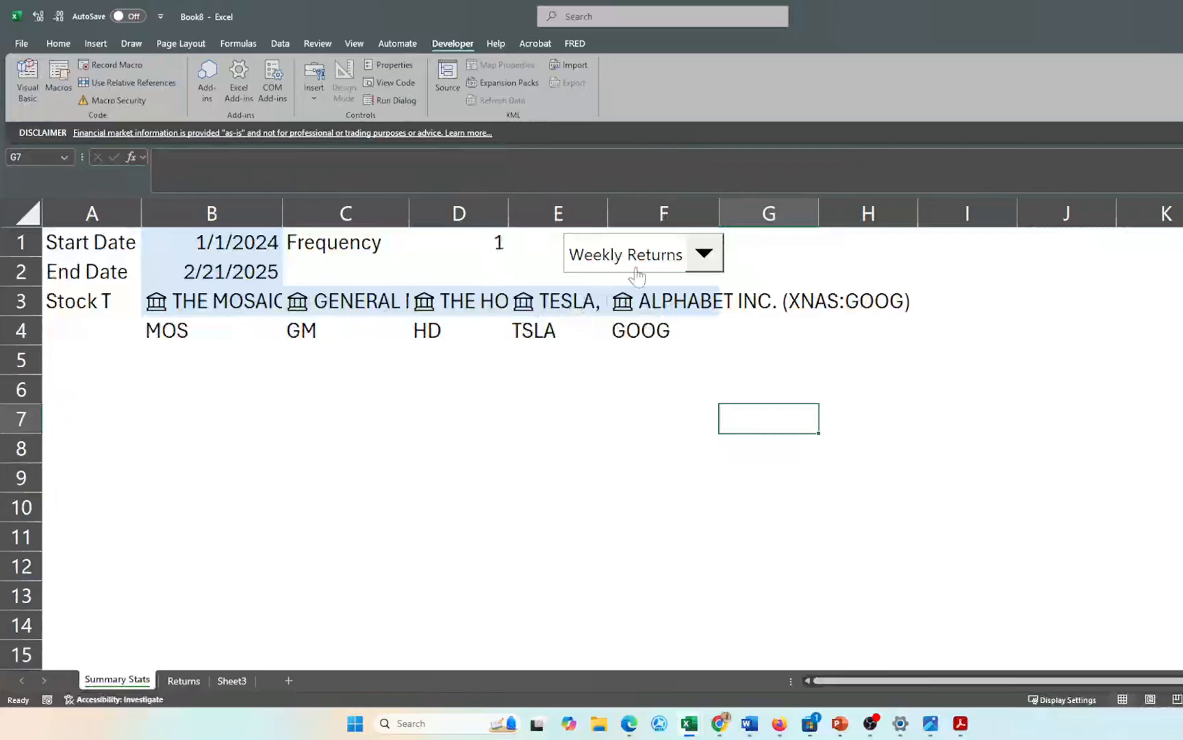
{"action": "left_click", "coordinate": [703, 255]}
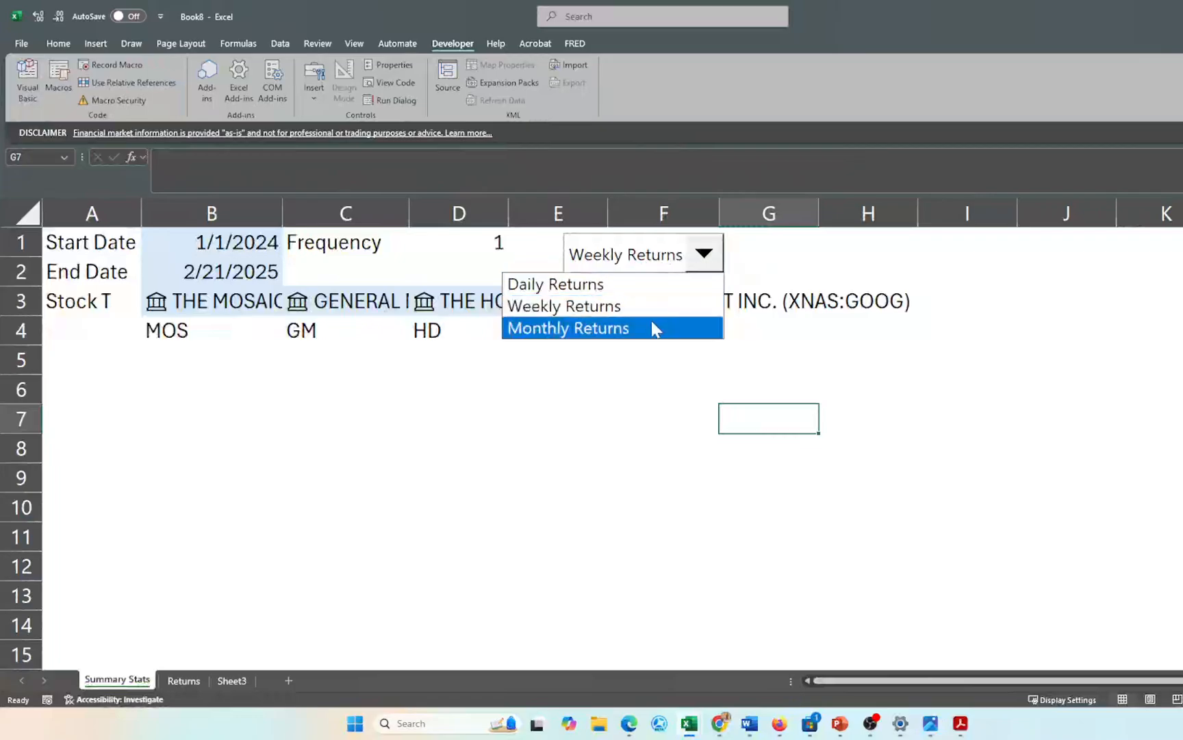
{"action": "left_click", "coordinate": [656, 328]}
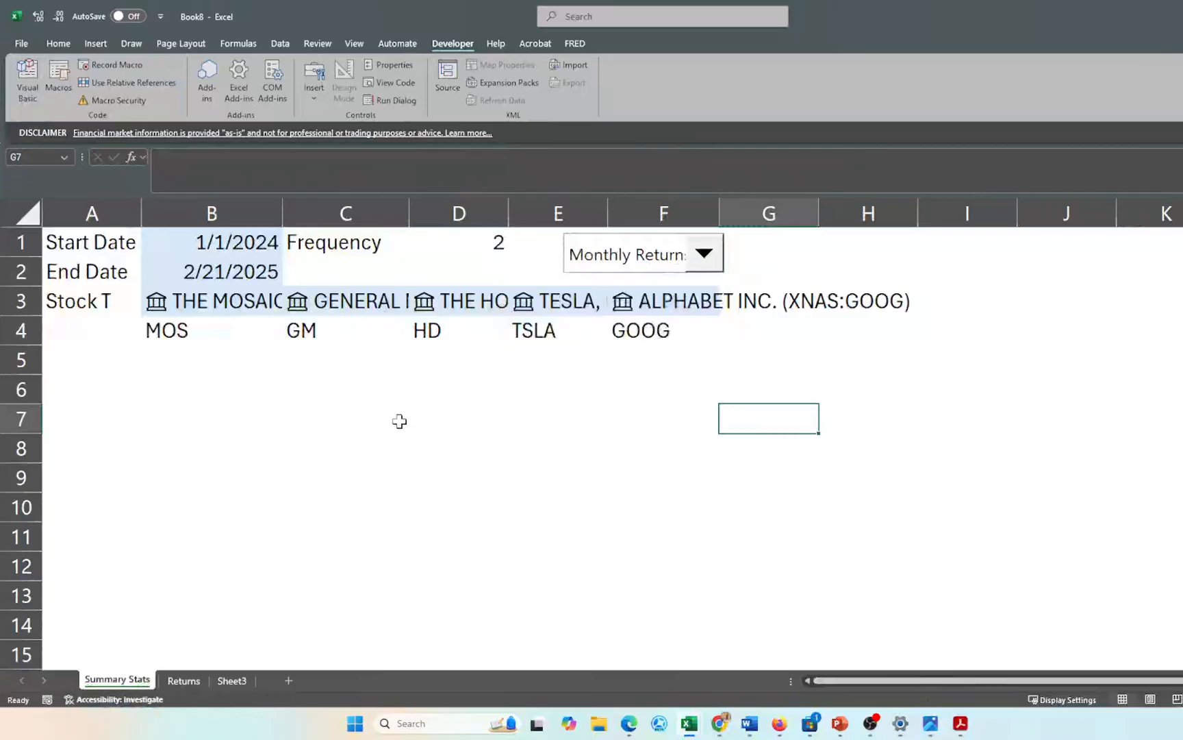
{"action": "left_click", "coordinate": [186, 683]}
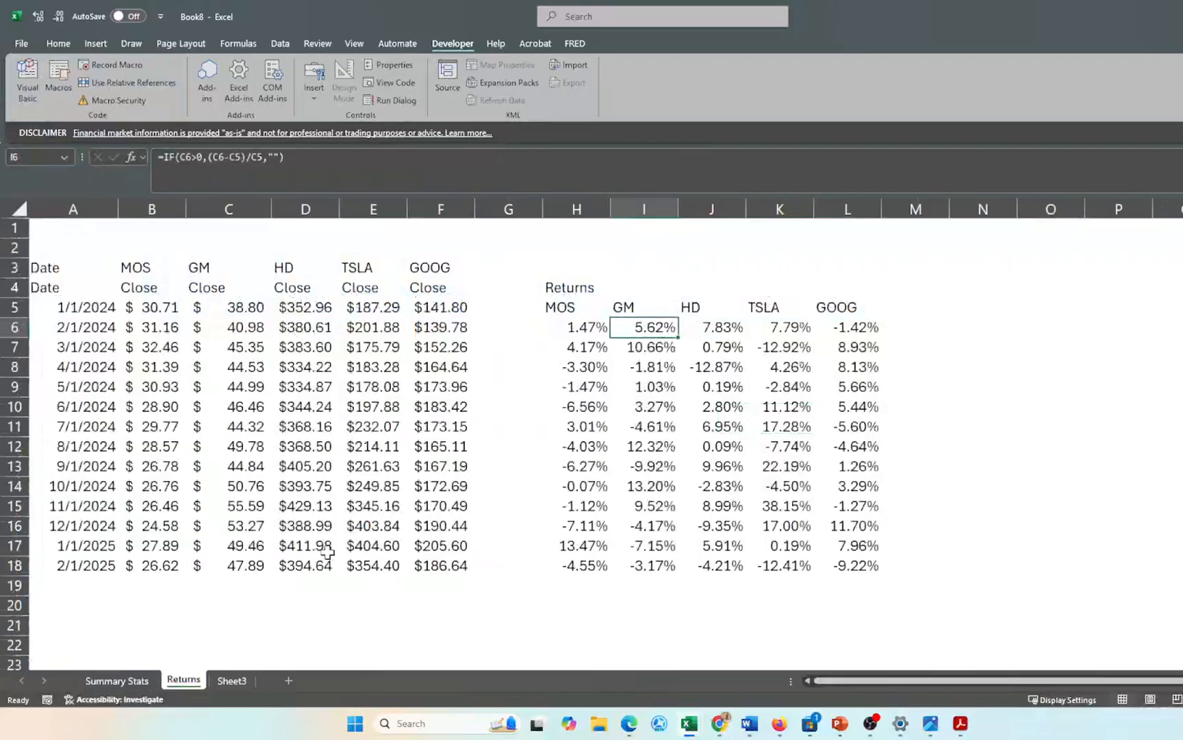
- Shade the Returns header row H4:L4 with the light blue theme fill
{"action": "left_click_drag", "start_coordinate": [579, 287], "coordinate": [864, 288]}
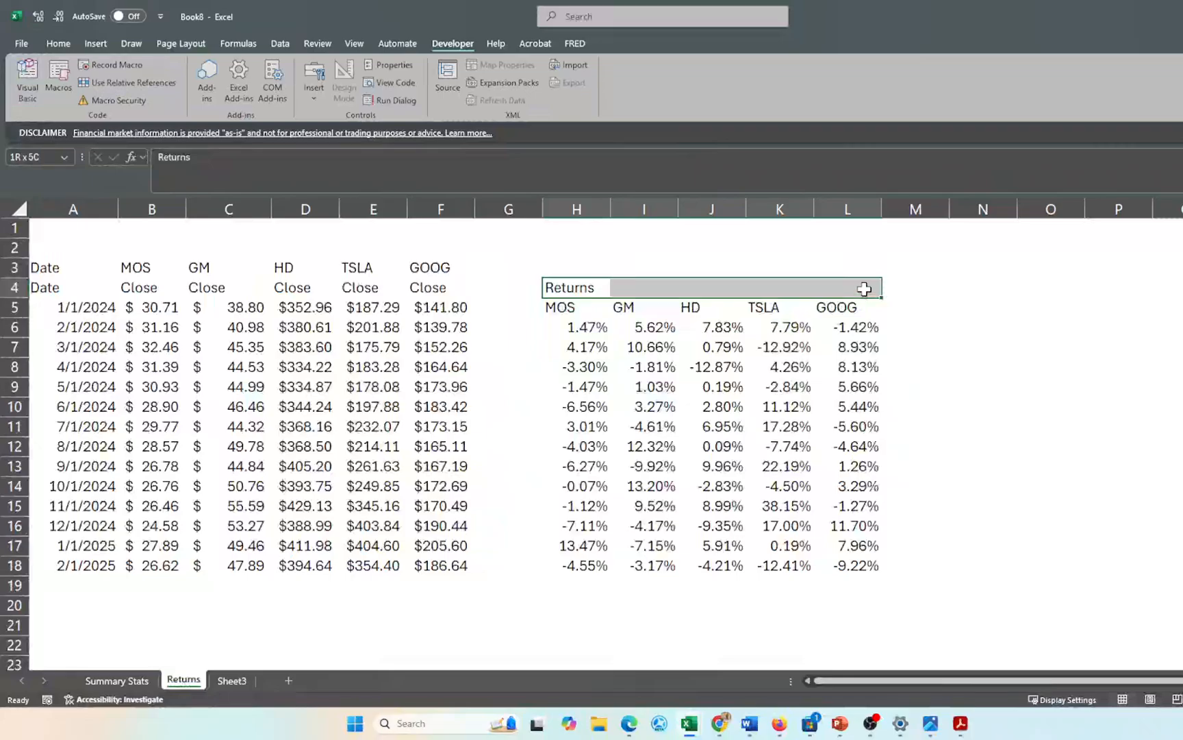
{"action": "left_click", "coordinate": [52, 43]}
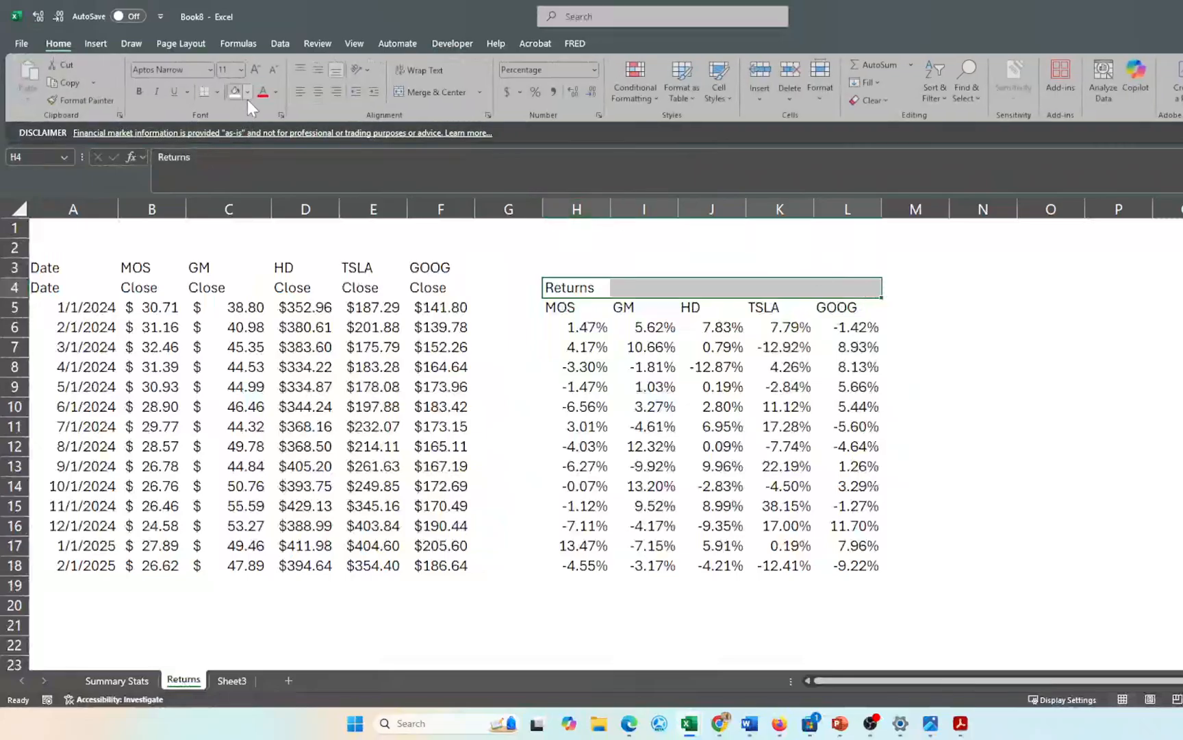
{"action": "left_click", "coordinate": [247, 94]}
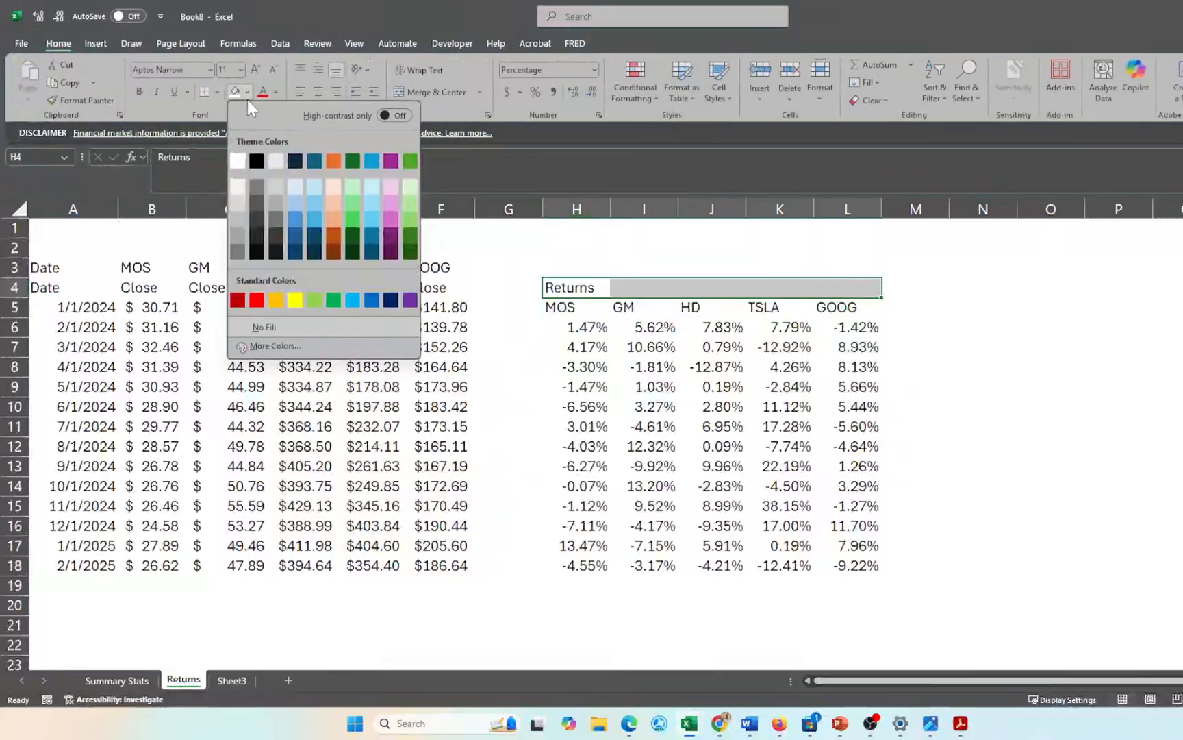
{"action": "left_click", "coordinate": [295, 187]}
{"action": "left_click", "coordinate": [509, 381]}
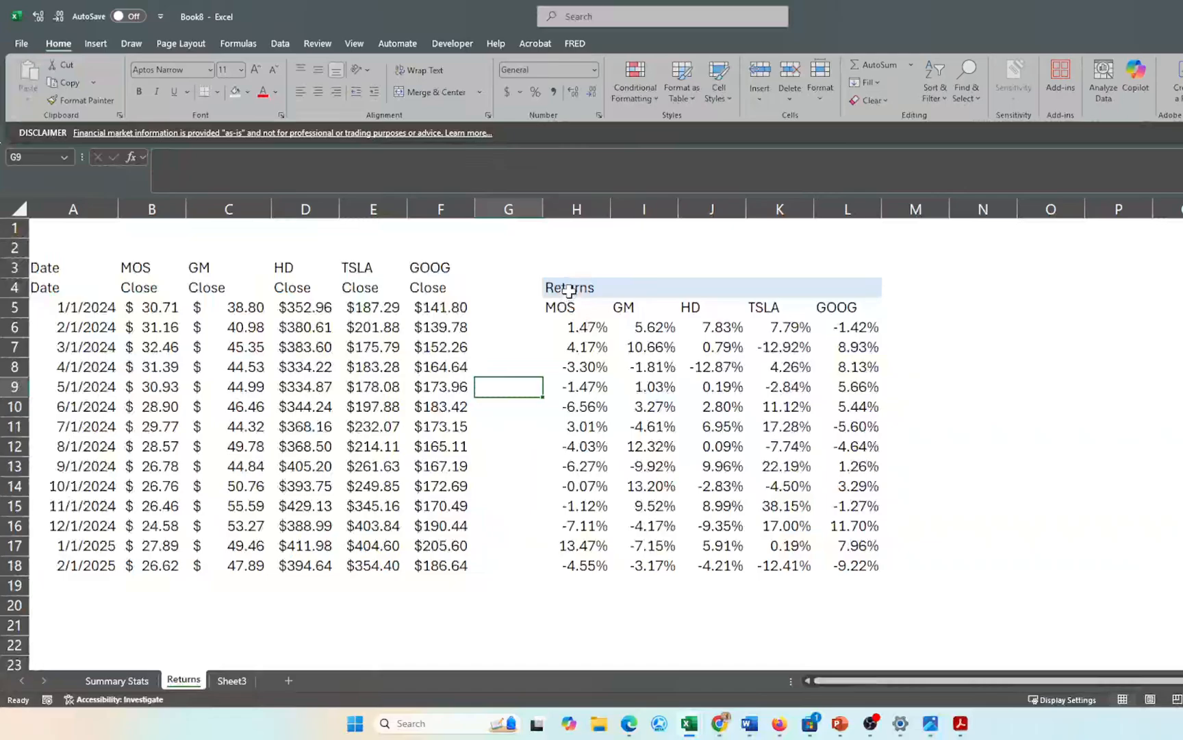
{"action": "left_click", "coordinate": [569, 290]}
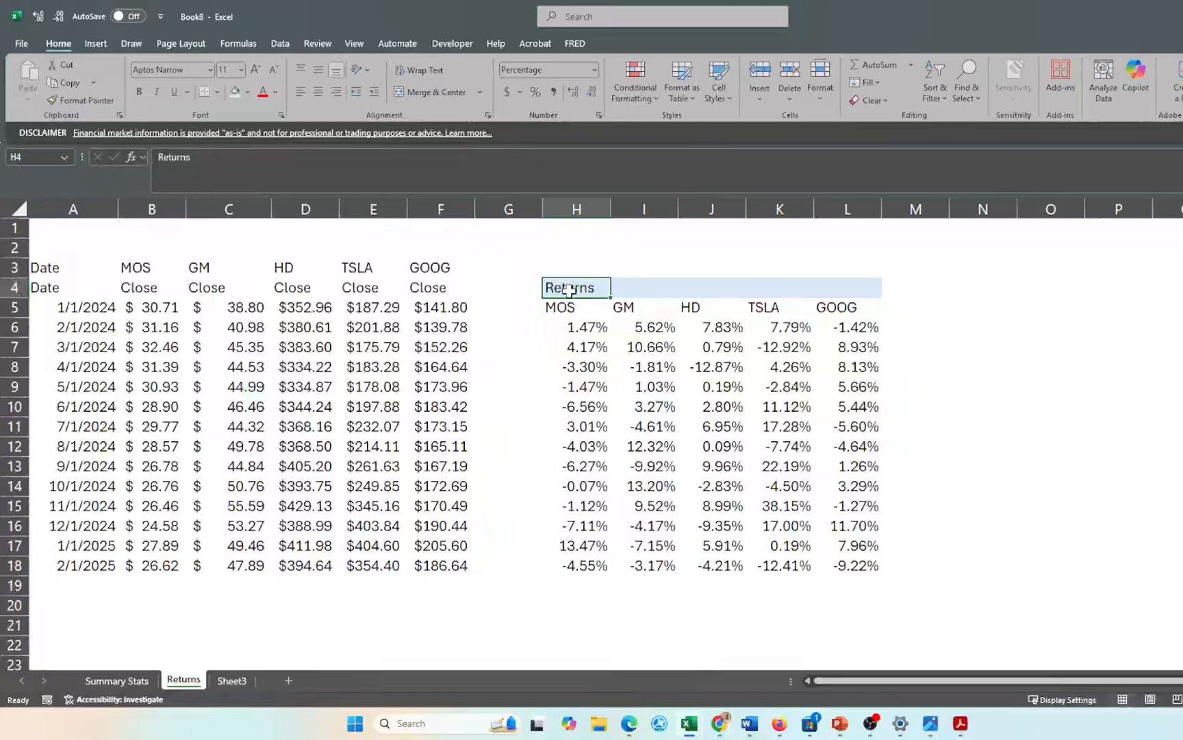
- Enter =CHOOSE(Sheet3!C8,Sheet3!C11,Sheet3!C12,Sheet3!C13) in H4 so it reads Monthly Returns
{"action": "type", "text": "="}
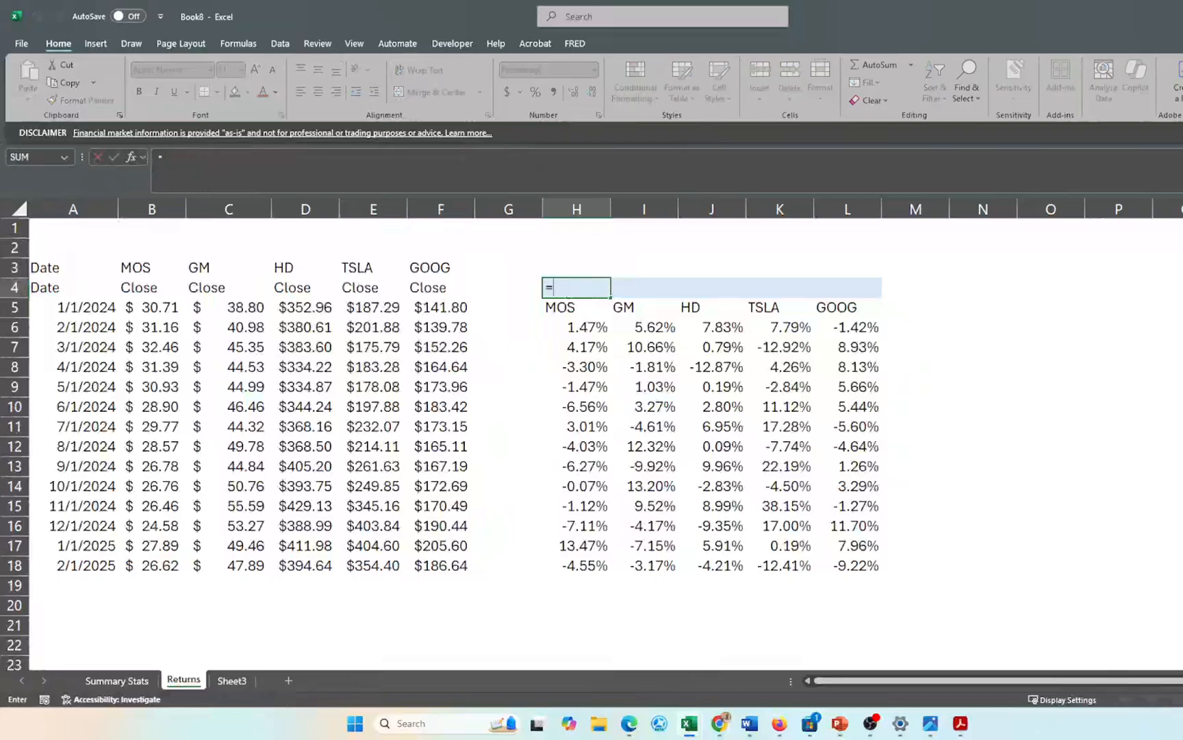
{"action": "type", "text": "cho"}
{"action": "key", "text": "Tab"}
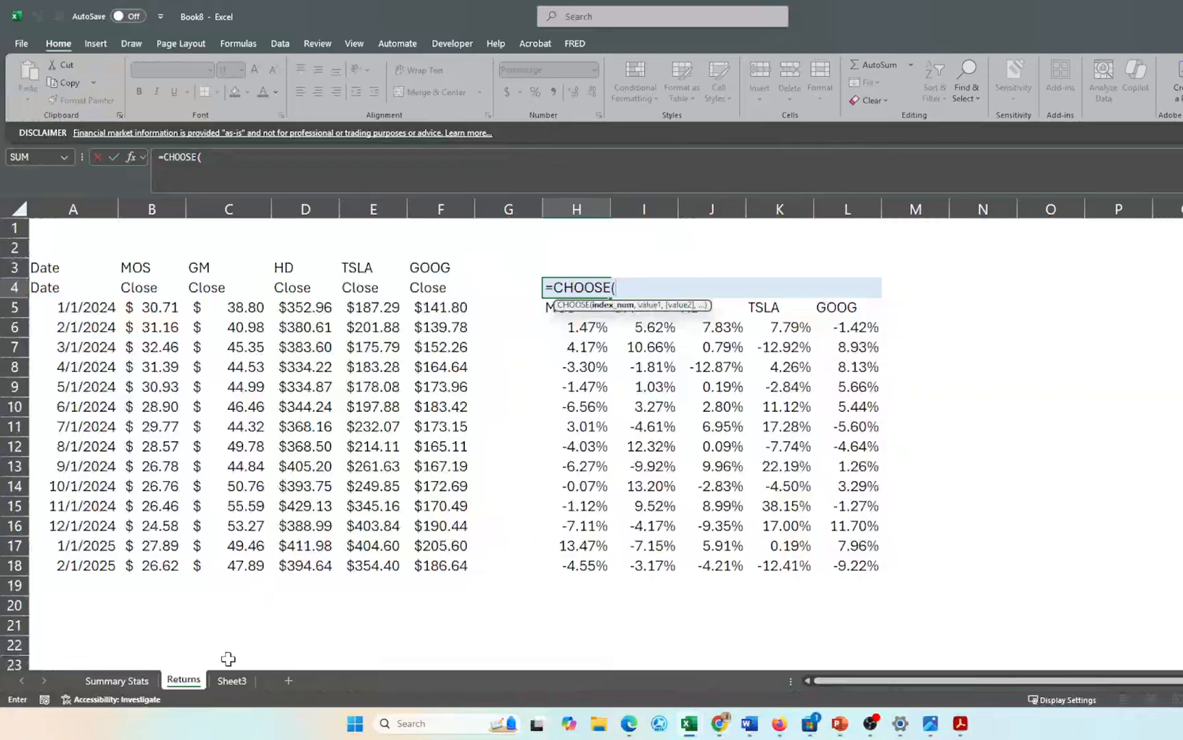
{"action": "left_click", "coordinate": [229, 681]}
{"action": "left_click", "coordinate": [346, 452]}
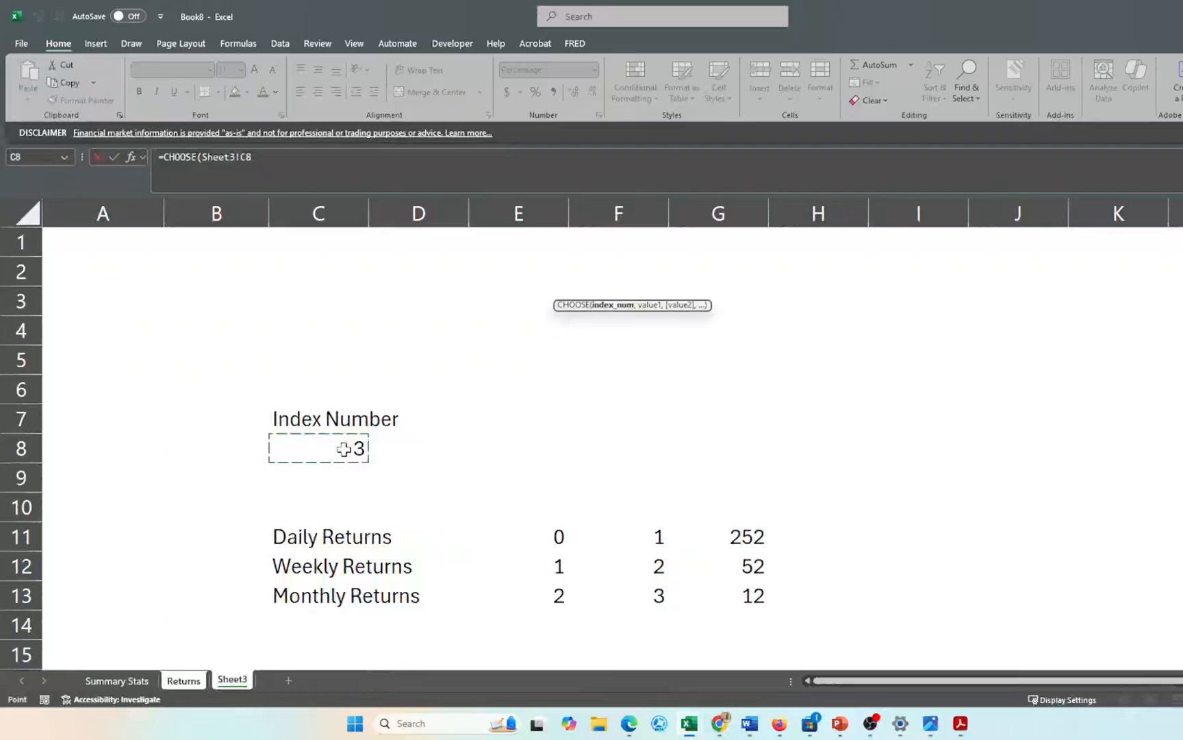
{"action": "type", "text": ","}
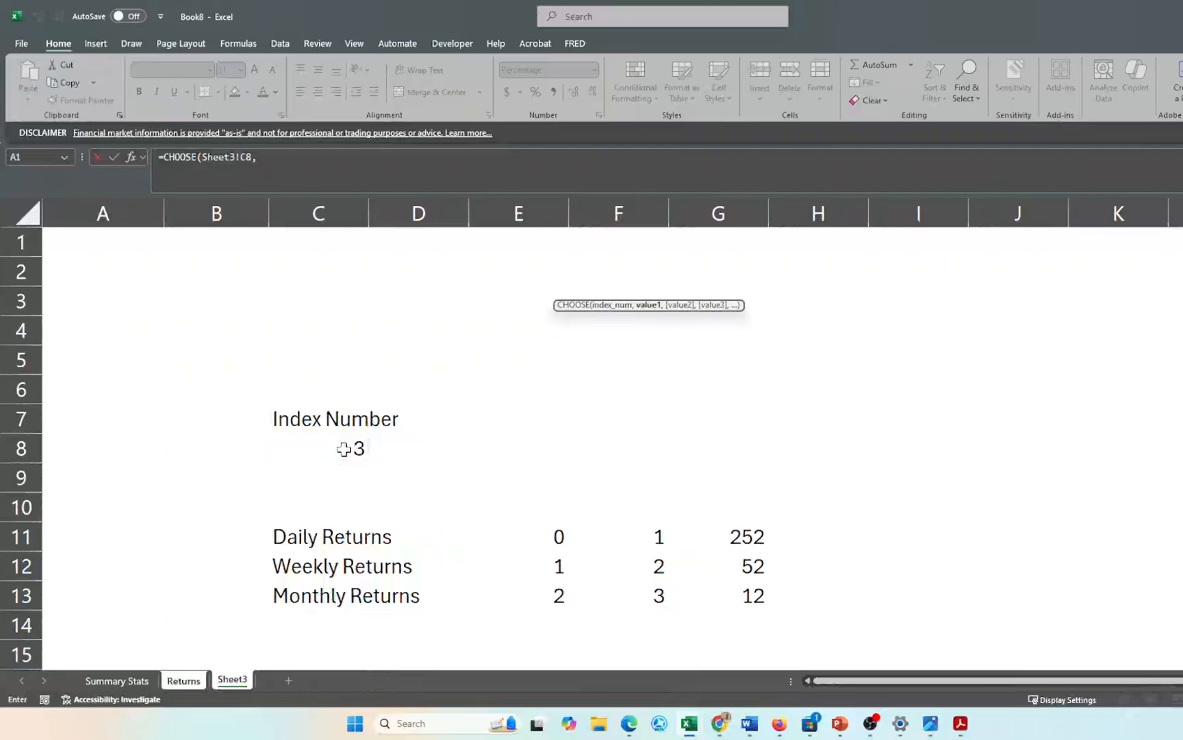
{"action": "left_click", "coordinate": [306, 538]}
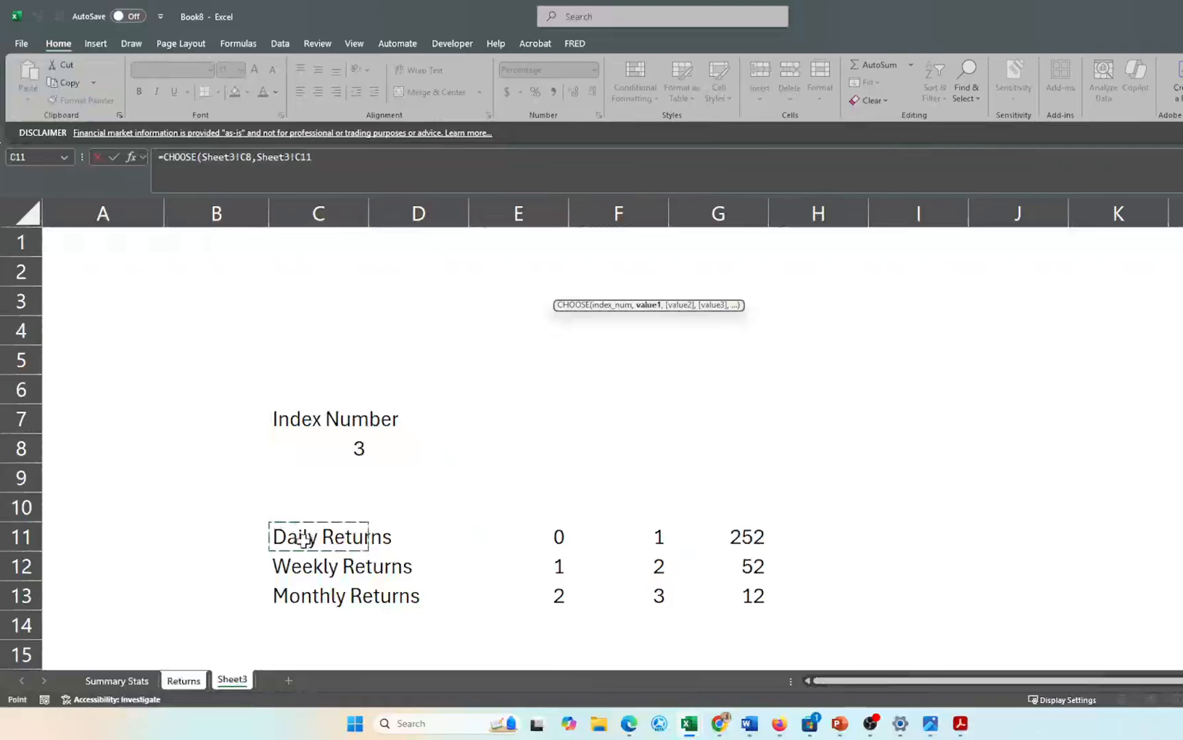
{"action": "type", "text": ","}
{"action": "left_click", "coordinate": [291, 567]}
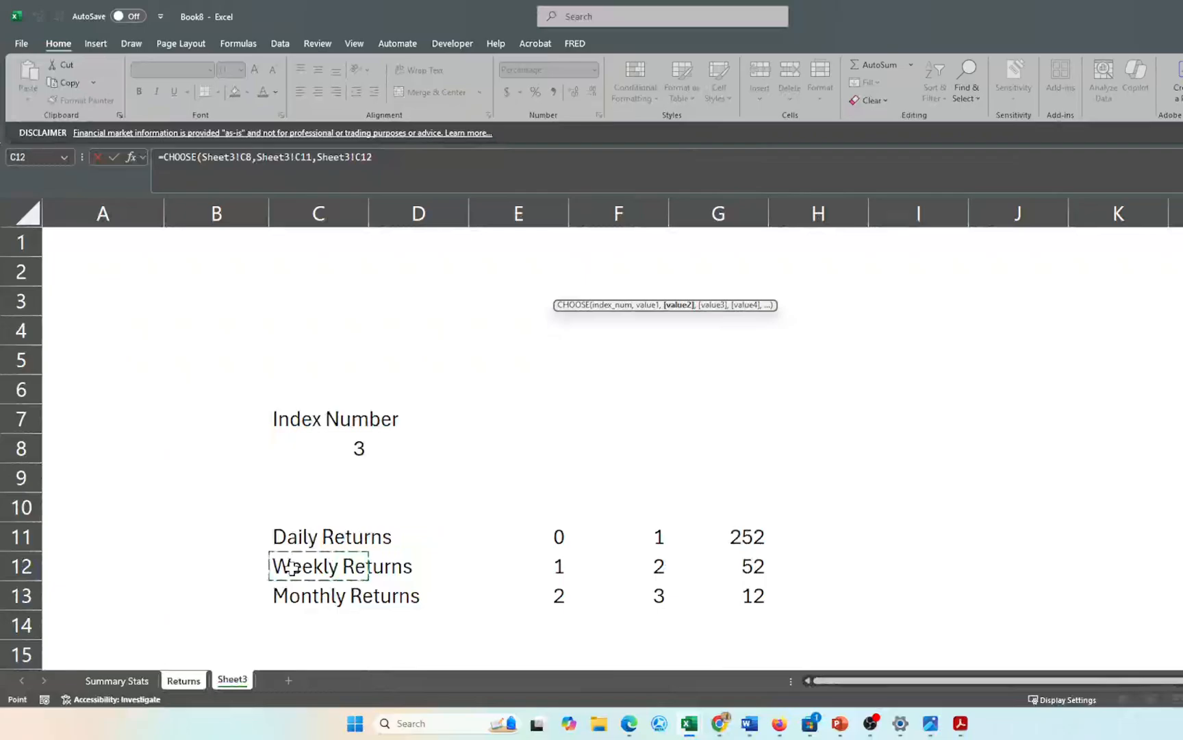
{"action": "type", "text": ","}
{"action": "left_click", "coordinate": [295, 599]}
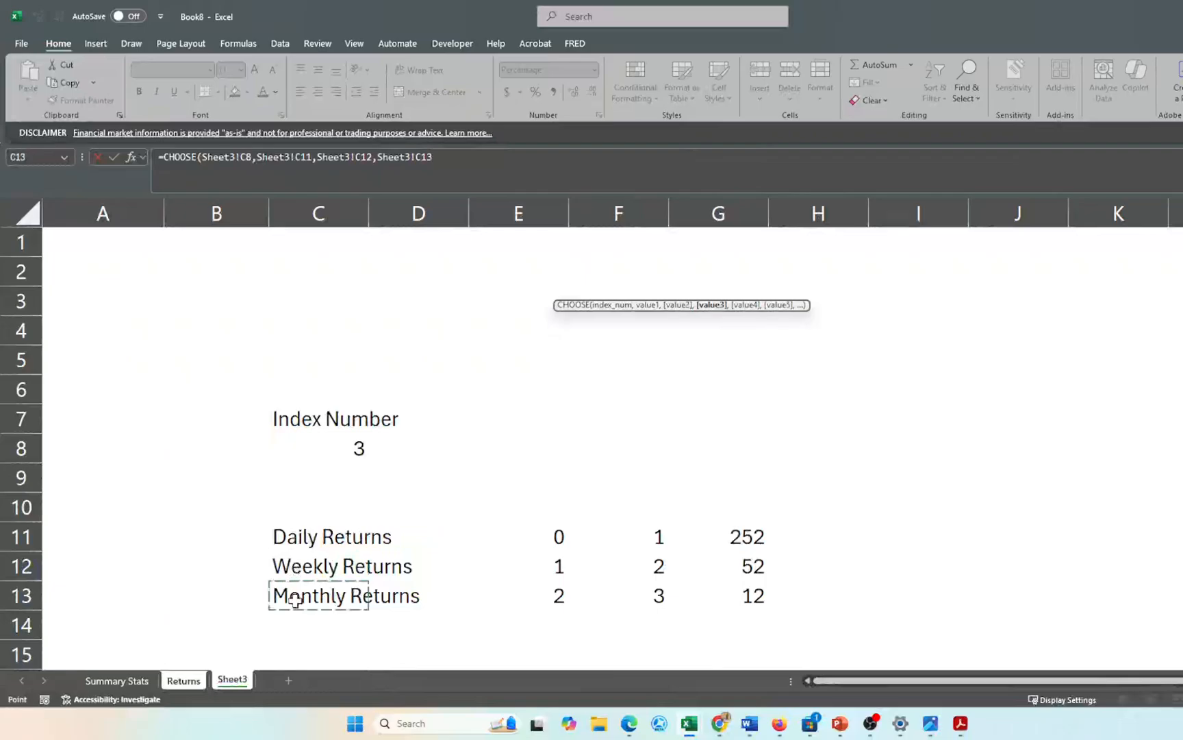
{"action": "type", "text": ")"}
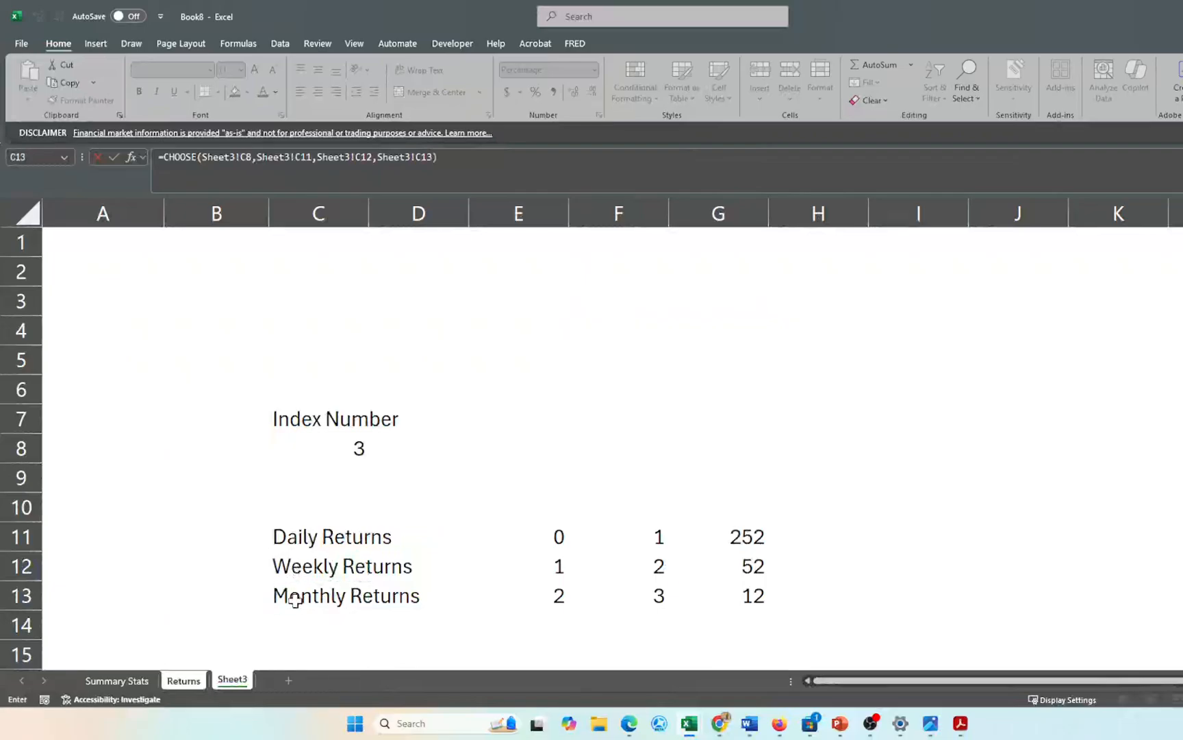
{"action": "key", "text": "Return"}
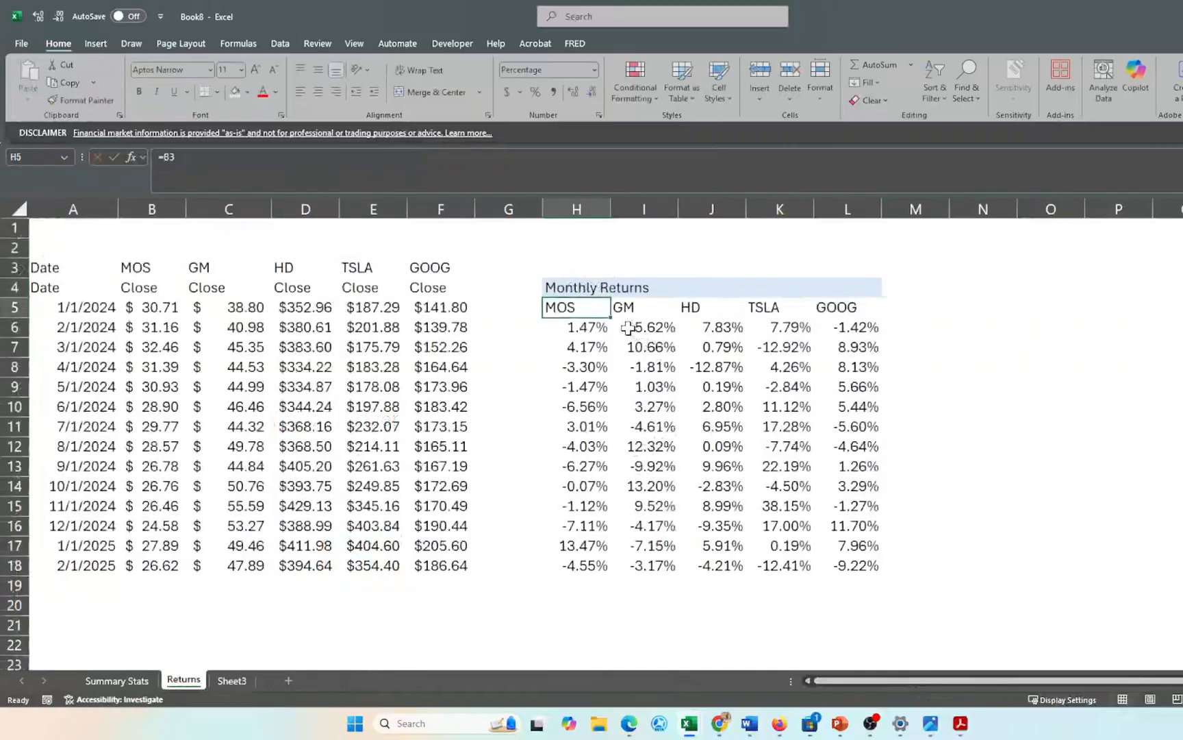
{"action": "left_click", "coordinate": [571, 286]}
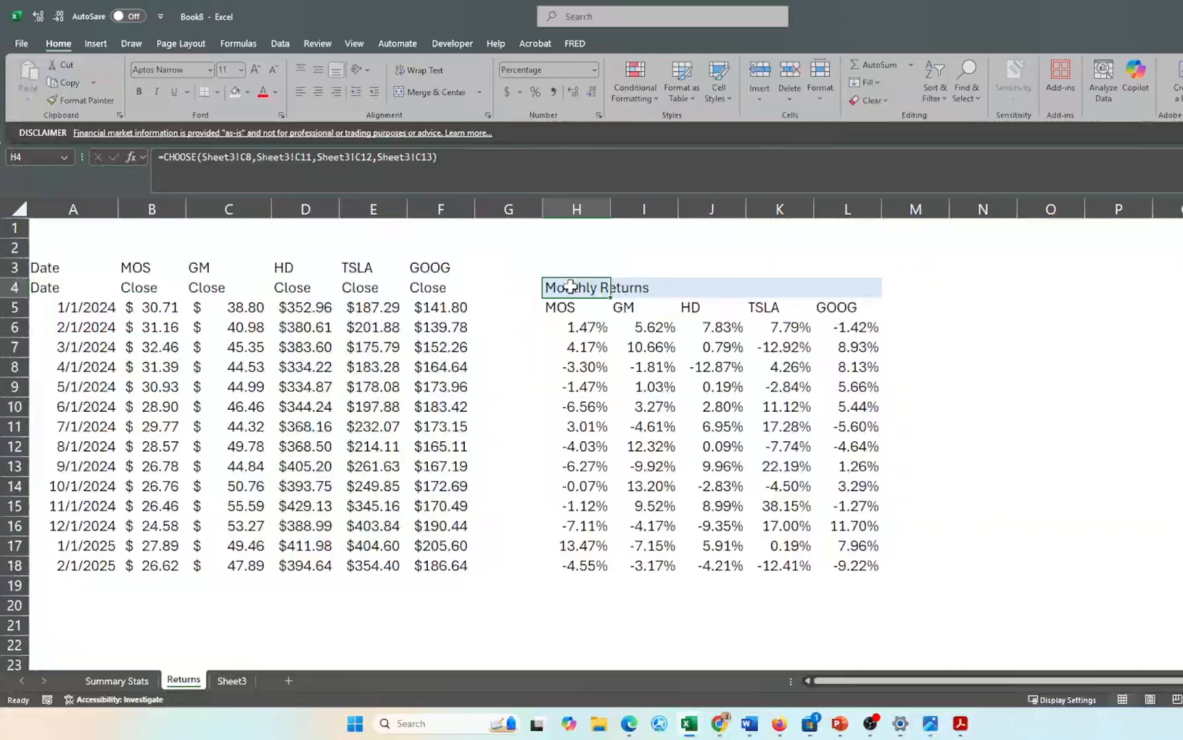
- Set H4:L4 horizontal alignment to Center Across Selection
{"action": "key", "text": "shift+Right"}
{"action": "key", "text": "shift+Right"}
{"action": "key", "text": "shift+Right"}
{"action": "key", "text": "shift+Right"}
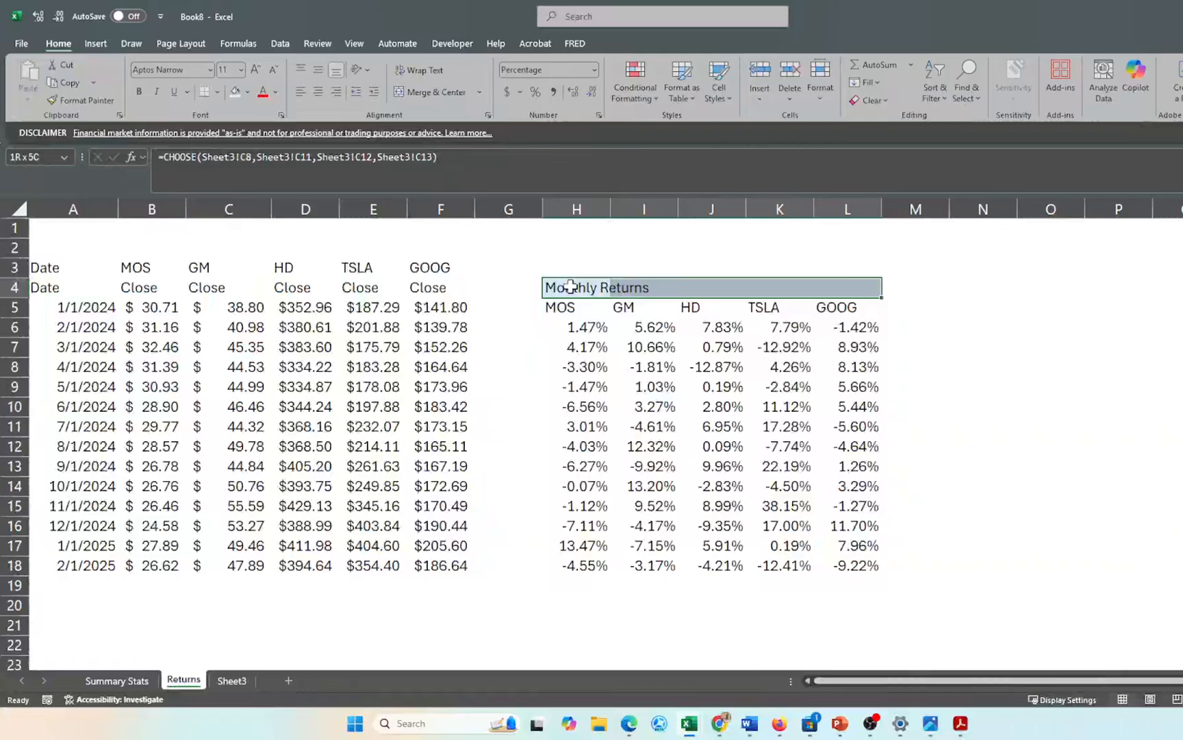
{"action": "key", "text": "ctrl+1"}
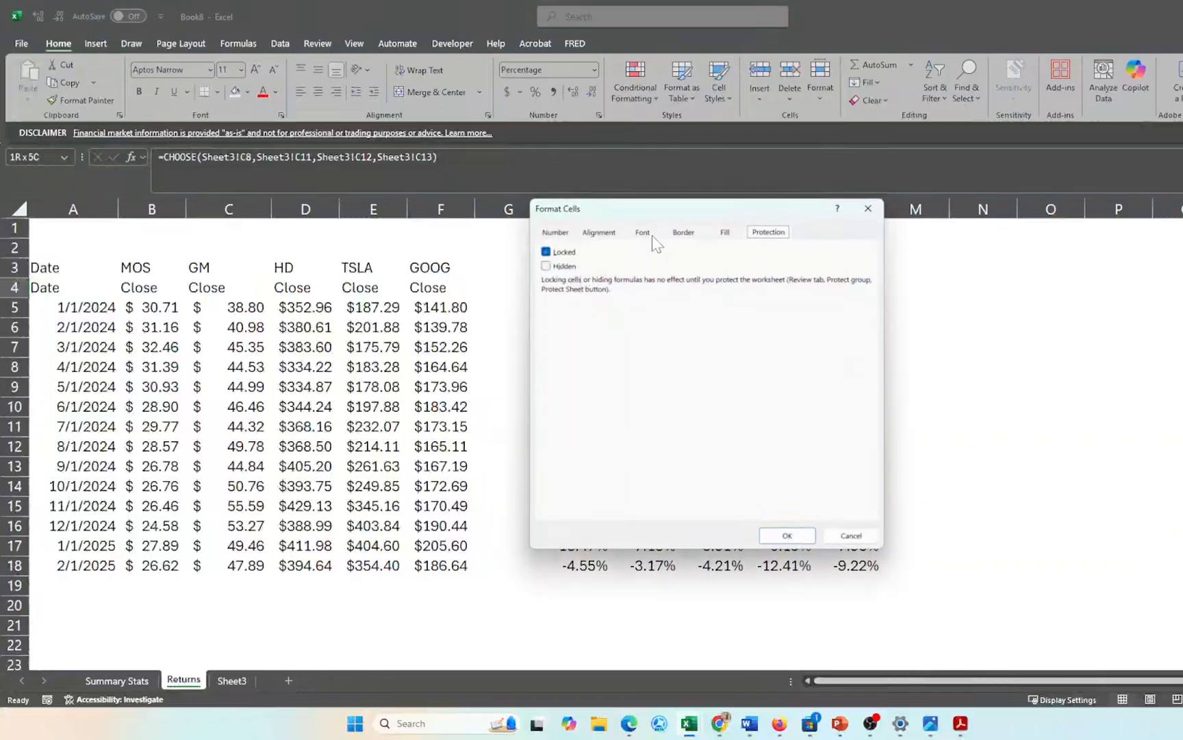
{"action": "left_click", "coordinate": [598, 233]}
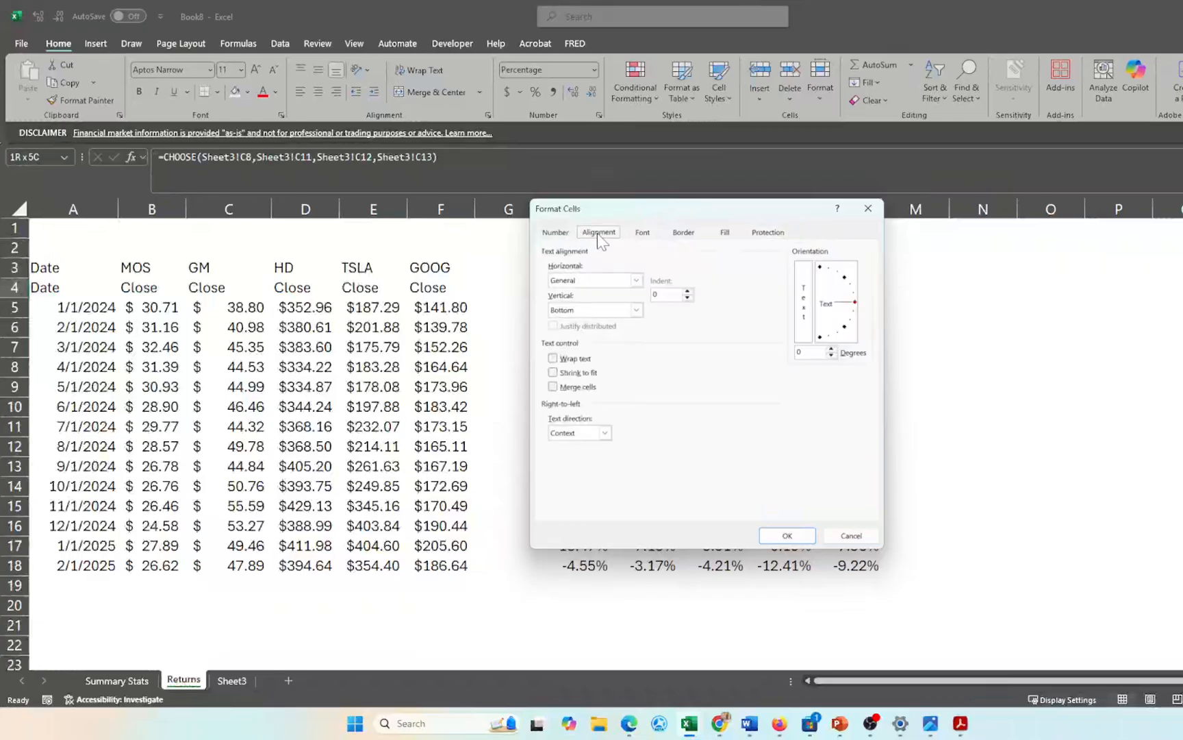
{"action": "left_click", "coordinate": [586, 284]}
{"action": "left_click", "coordinate": [579, 354]}
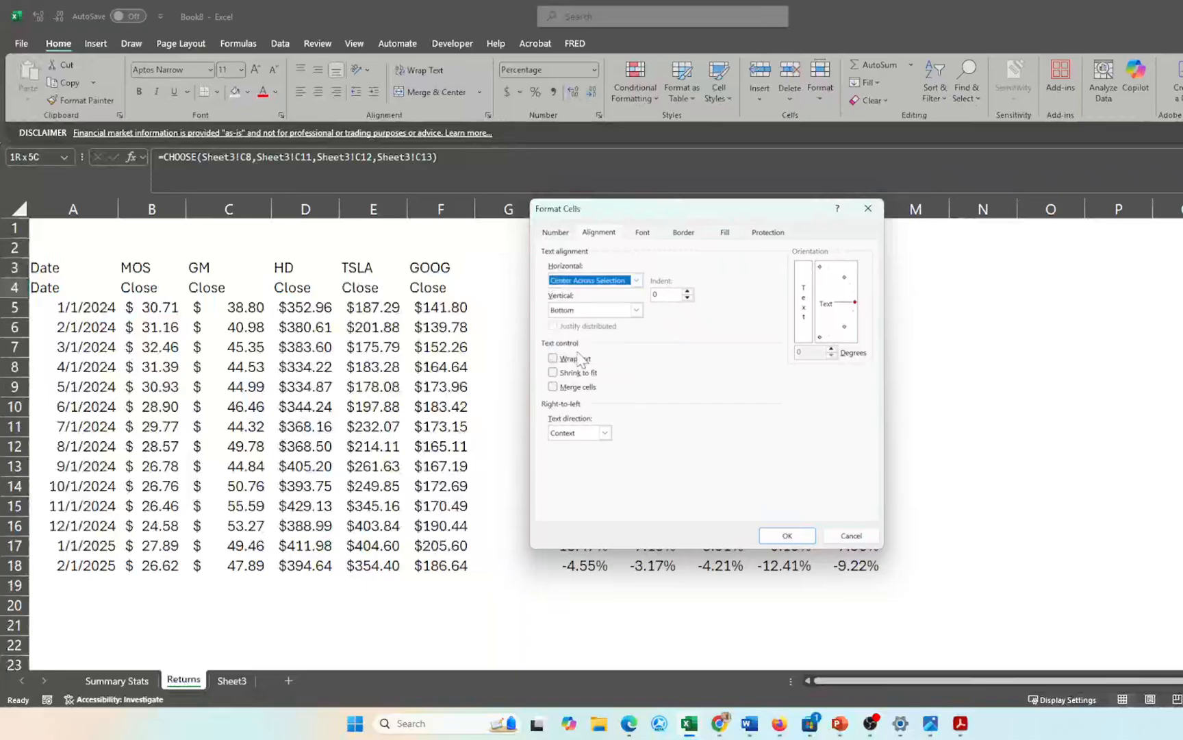
{"action": "left_click", "coordinate": [788, 535]}
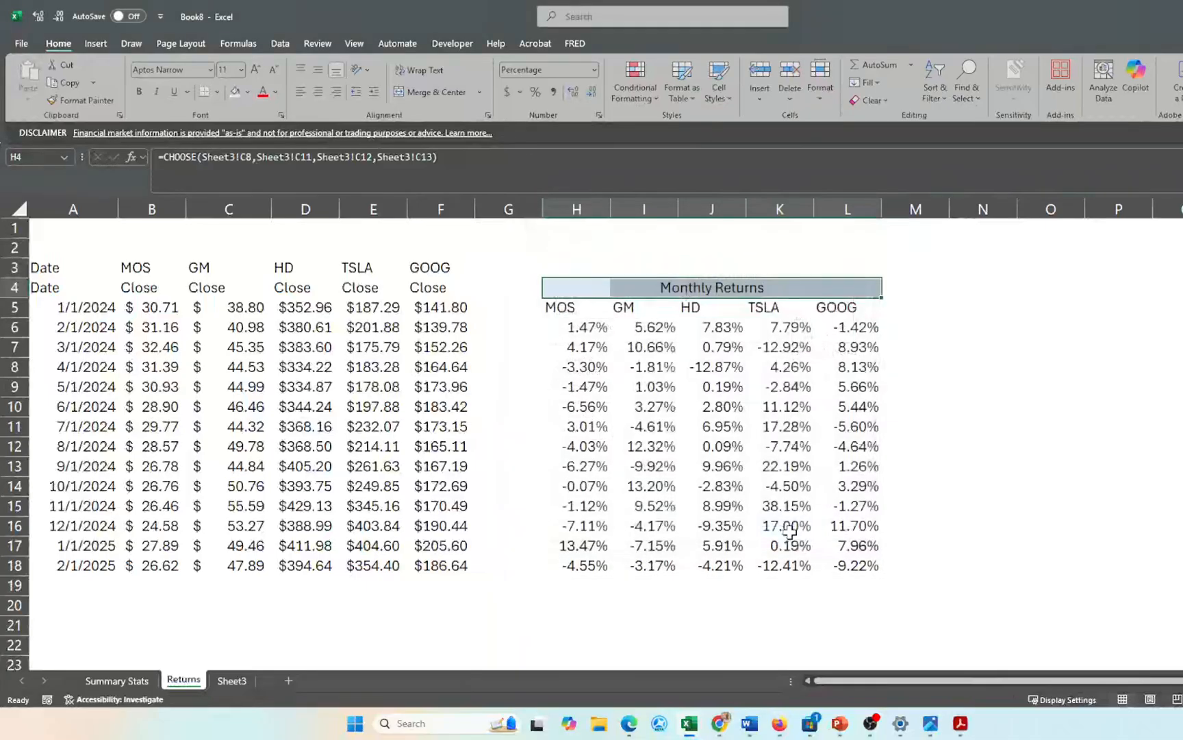
{"action": "left_click", "coordinate": [988, 405]}
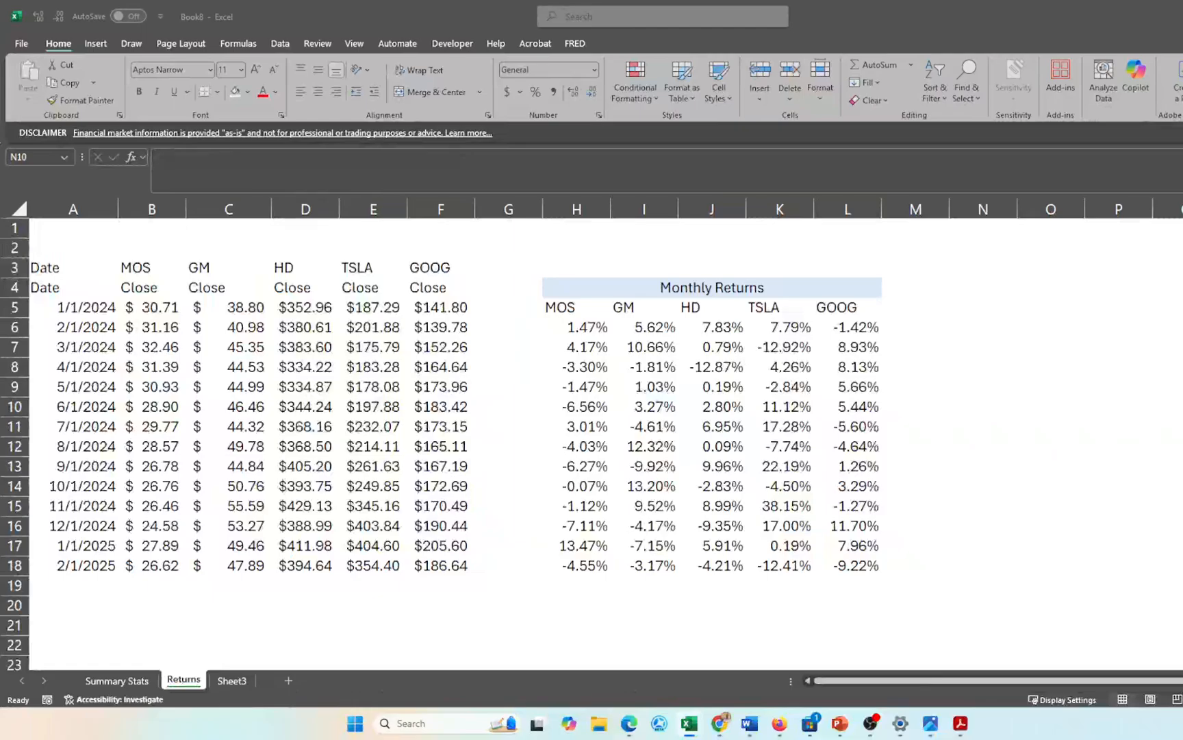
- On Summary Stats, title cell A7 'Summary Statistics'
{"action": "left_click_drag", "start_coordinate": [0, 373], "coordinate": [15, 374]}
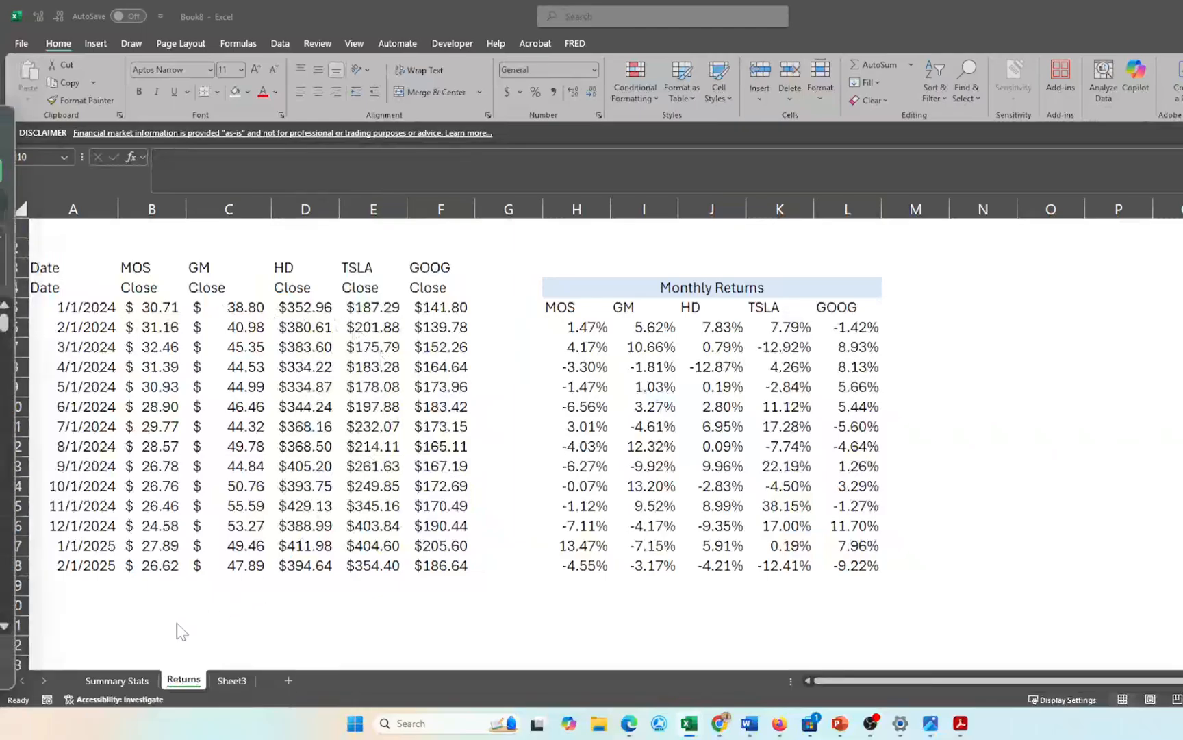
{"action": "left_click", "coordinate": [125, 679]}
{"action": "left_click", "coordinate": [126, 680]}
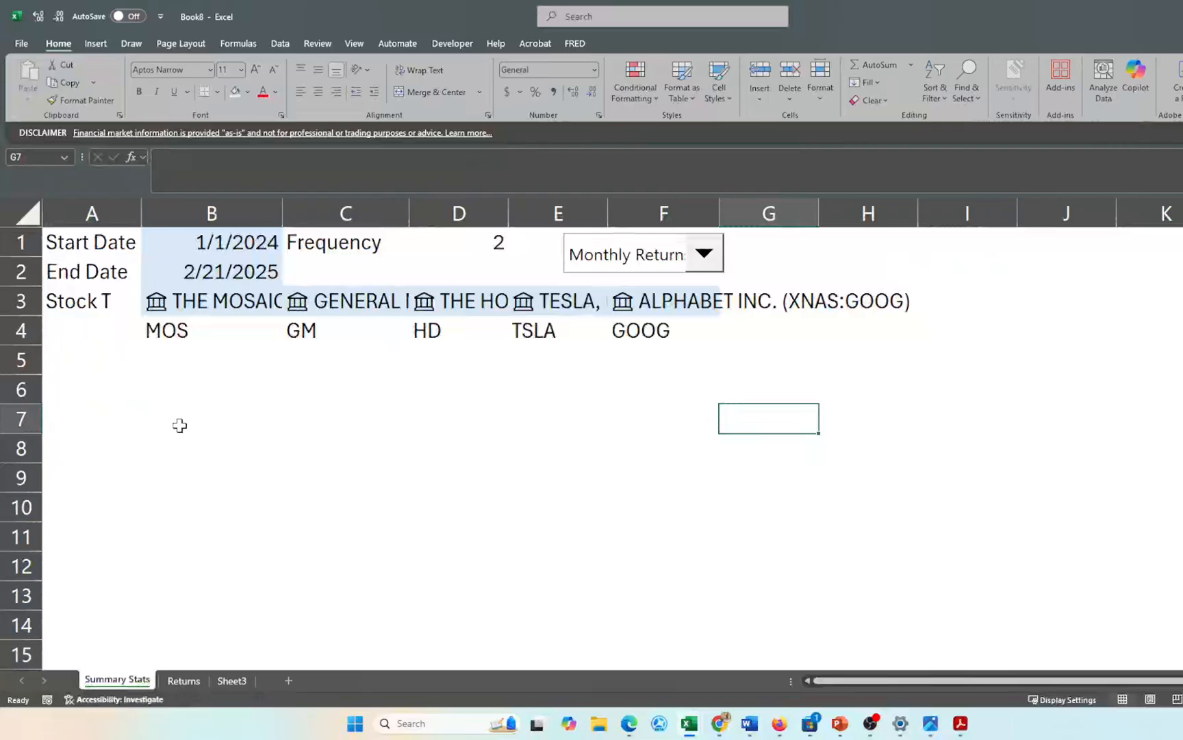
{"action": "left_click", "coordinate": [99, 426]}
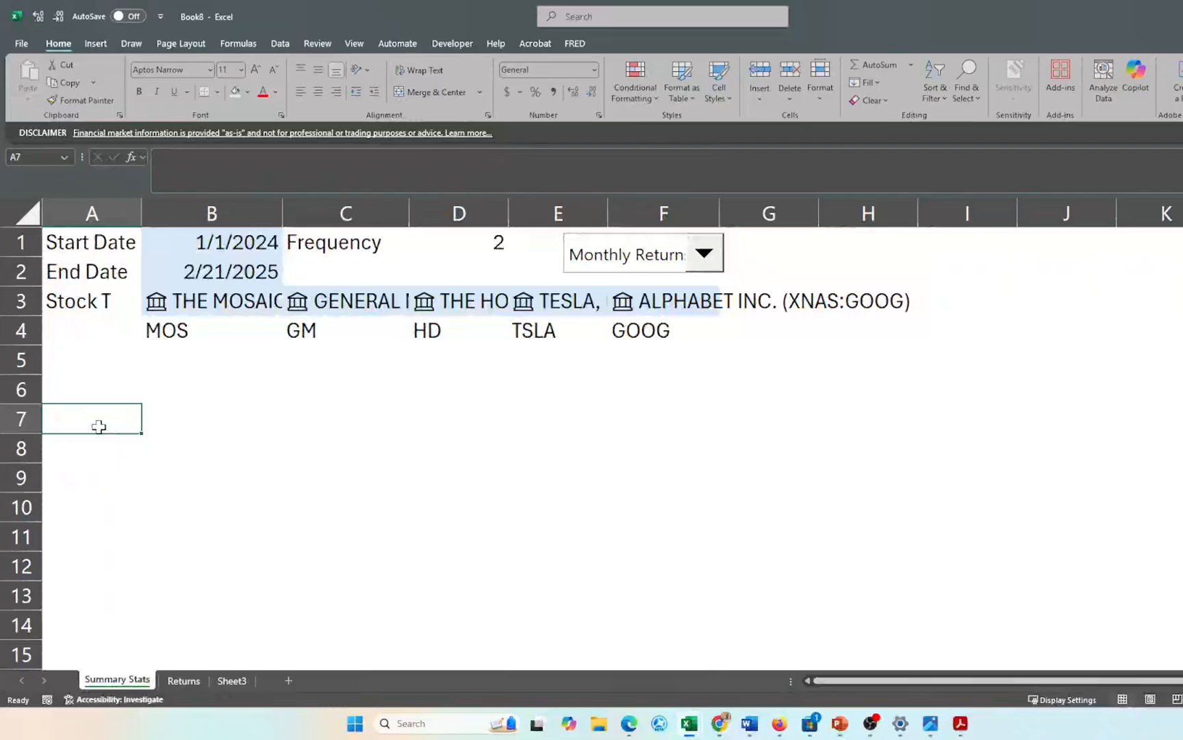
{"action": "type", "text": "Summary"}
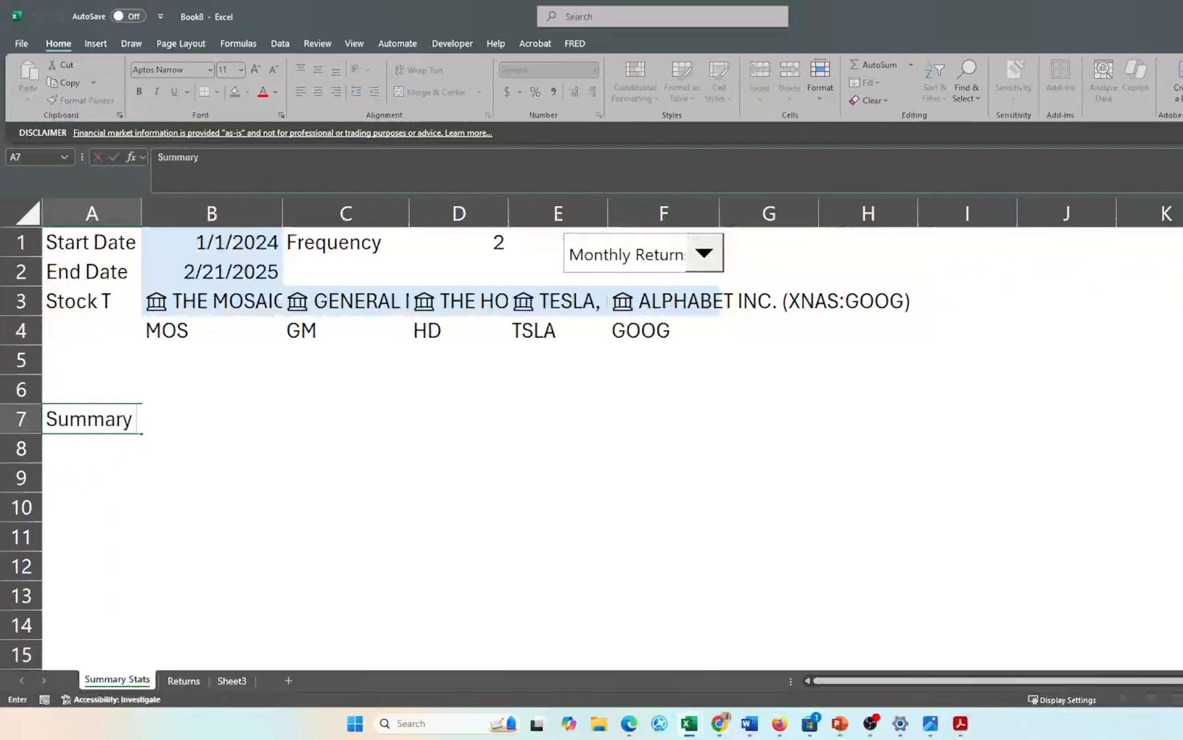
{"action": "type", "text": " Statistic"}
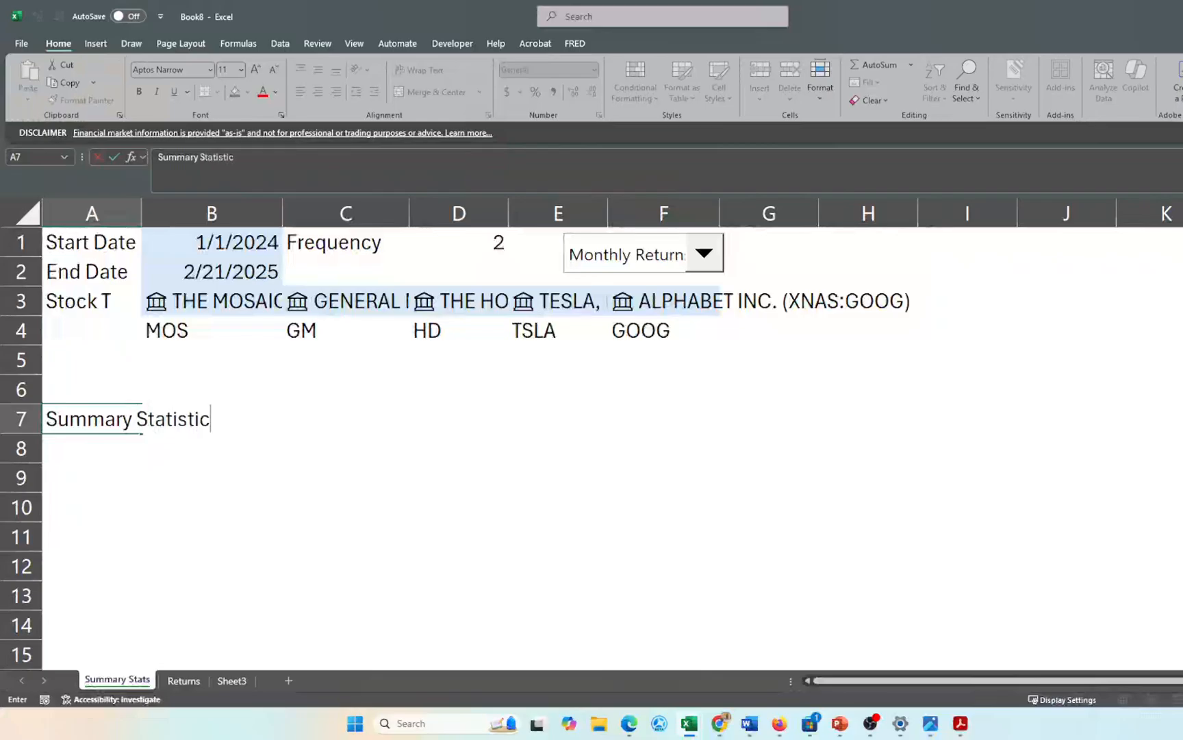
{"action": "key", "text": "Return"}
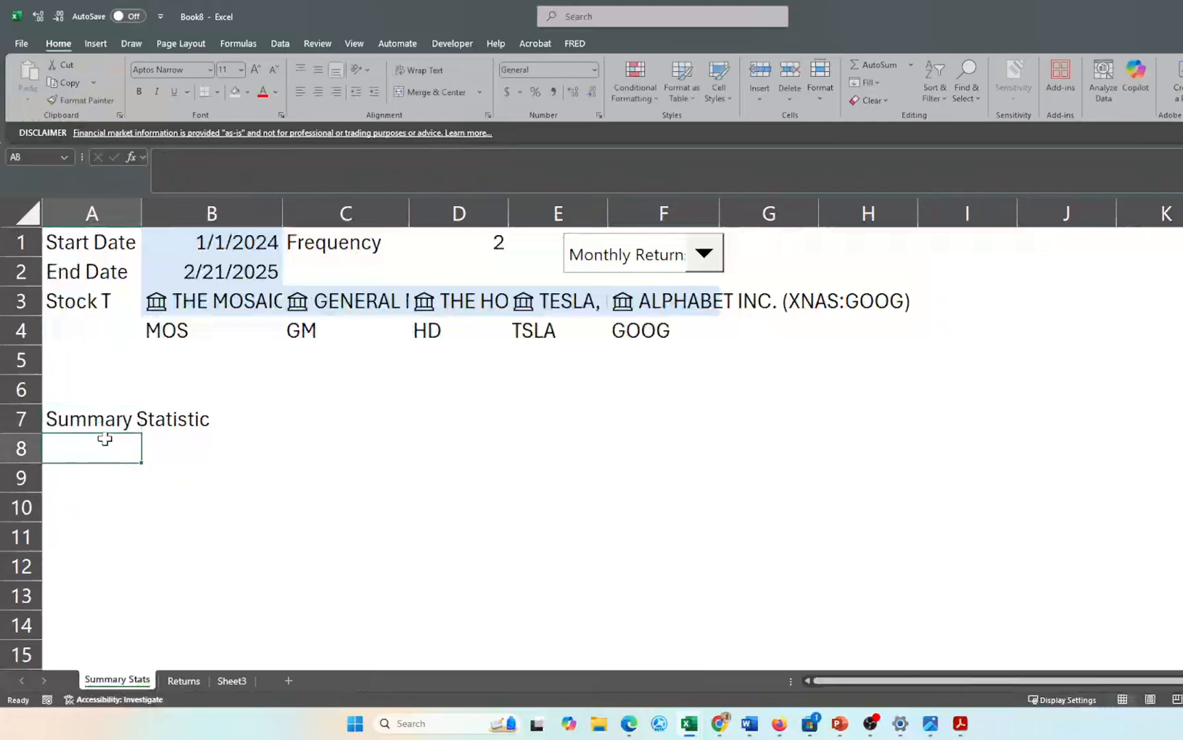
{"action": "left_click", "coordinate": [98, 417]}
{"action": "double_click", "coordinate": [140, 418]}
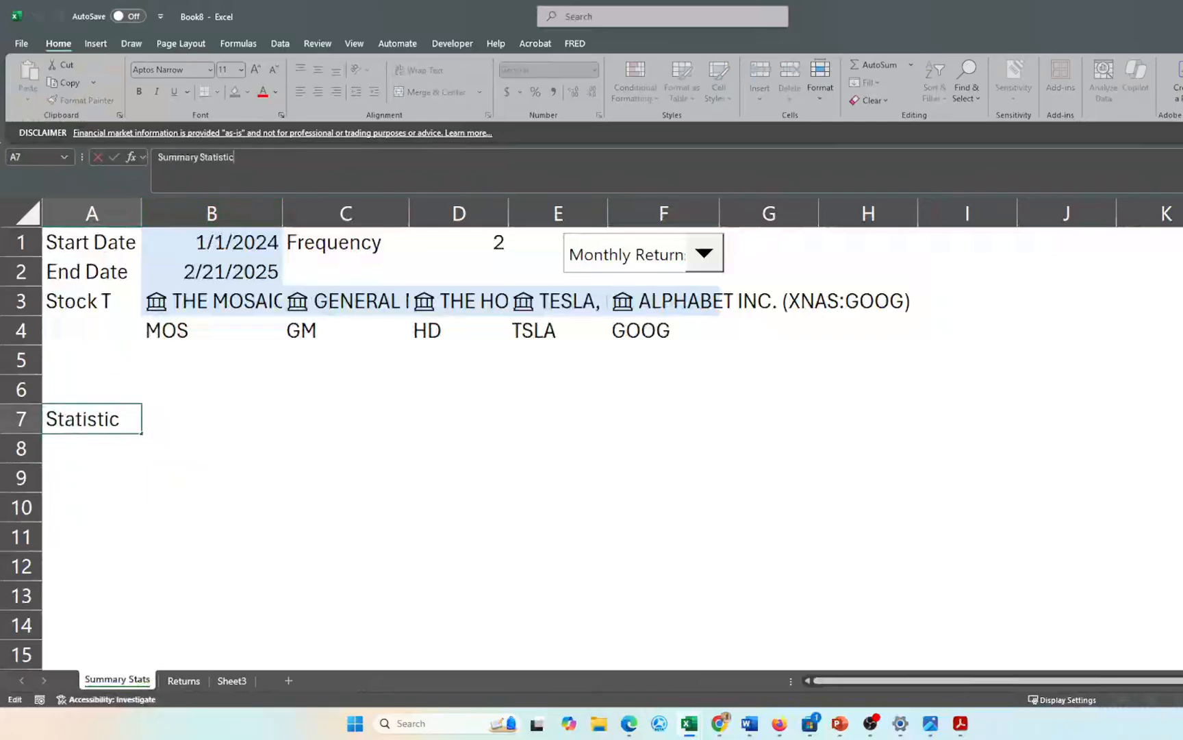
{"action": "type", "text": "s"}
{"action": "key", "text": "Return"}
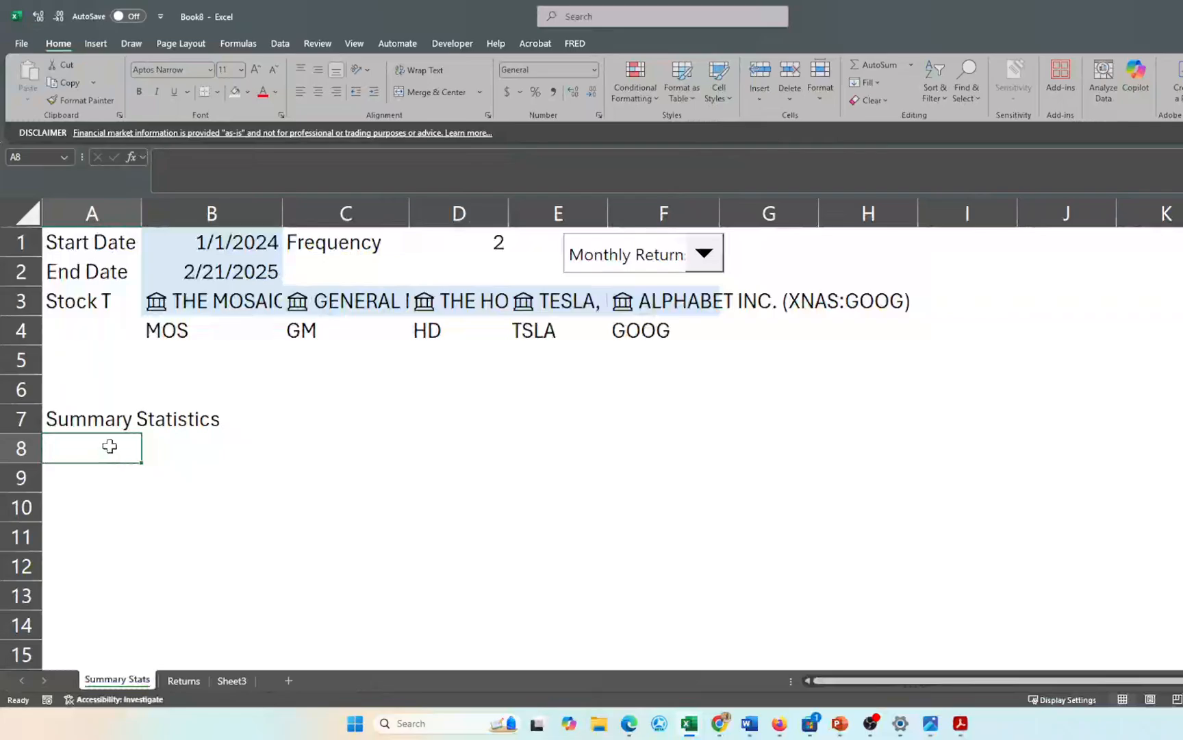
- Add the labels Mean, 12 Month Ave. and Risk Metrics below the title
{"action": "key", "text": "Return"}
{"action": "key", "text": "Return"}
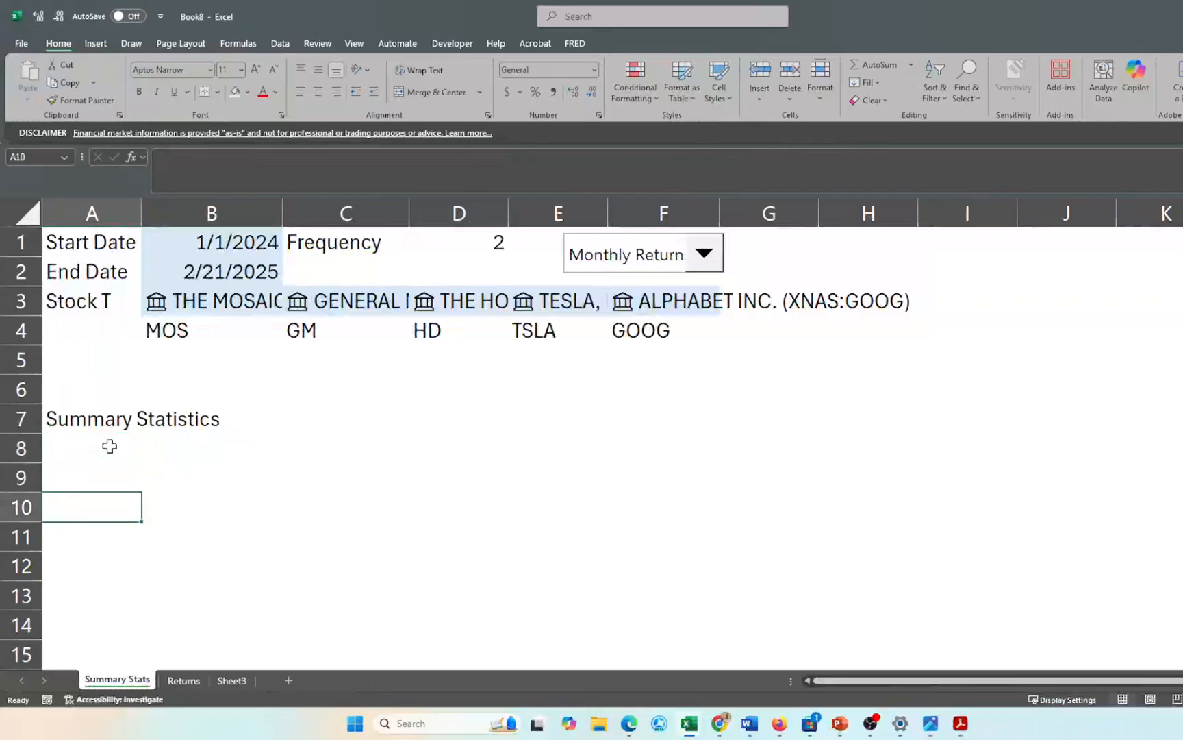
{"action": "type", "text": "Mean"}
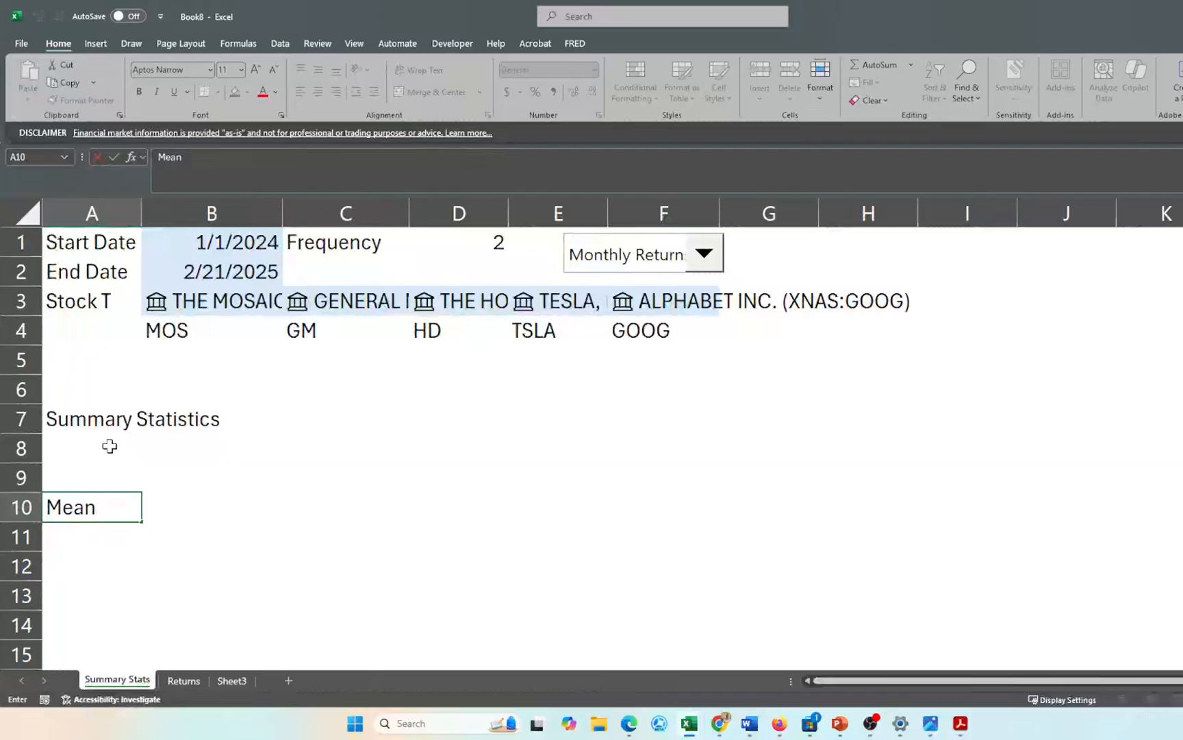
{"action": "key", "text": "Return"}
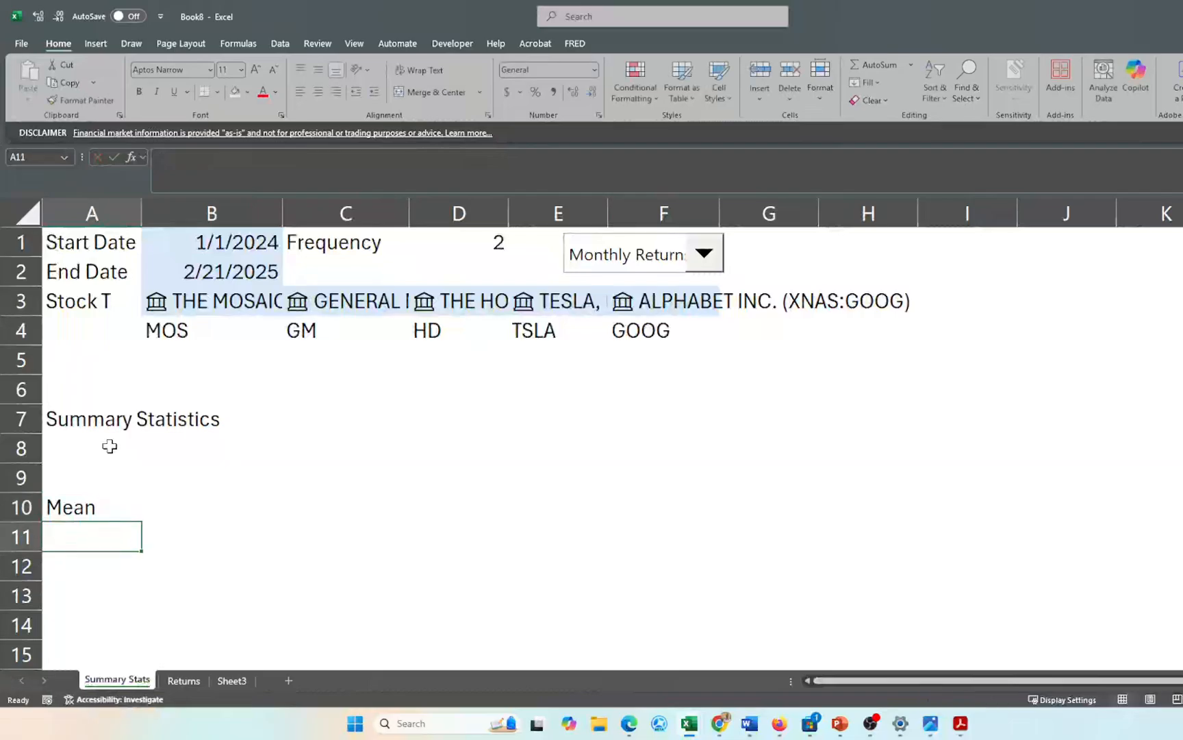
{"action": "type", "text": "Yearly"}
{"action": "key", "text": "BackSpace"}
{"action": "key", "text": "BackSpace"}
{"action": "key", "text": "BackSpace"}
{"action": "key", "text": "BackSpace"}
{"action": "key", "text": "BackSpace"}
{"action": "key", "text": "BackSpace"}
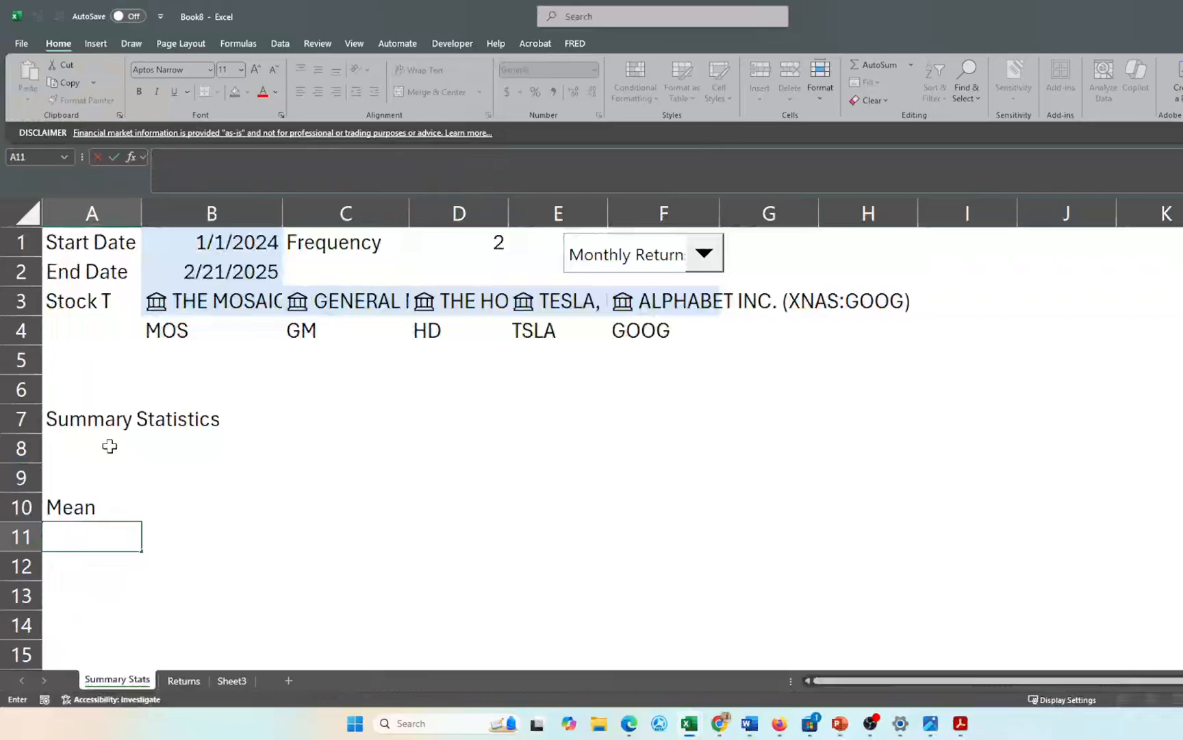
{"action": "type", "text": "12 Month Ave."}
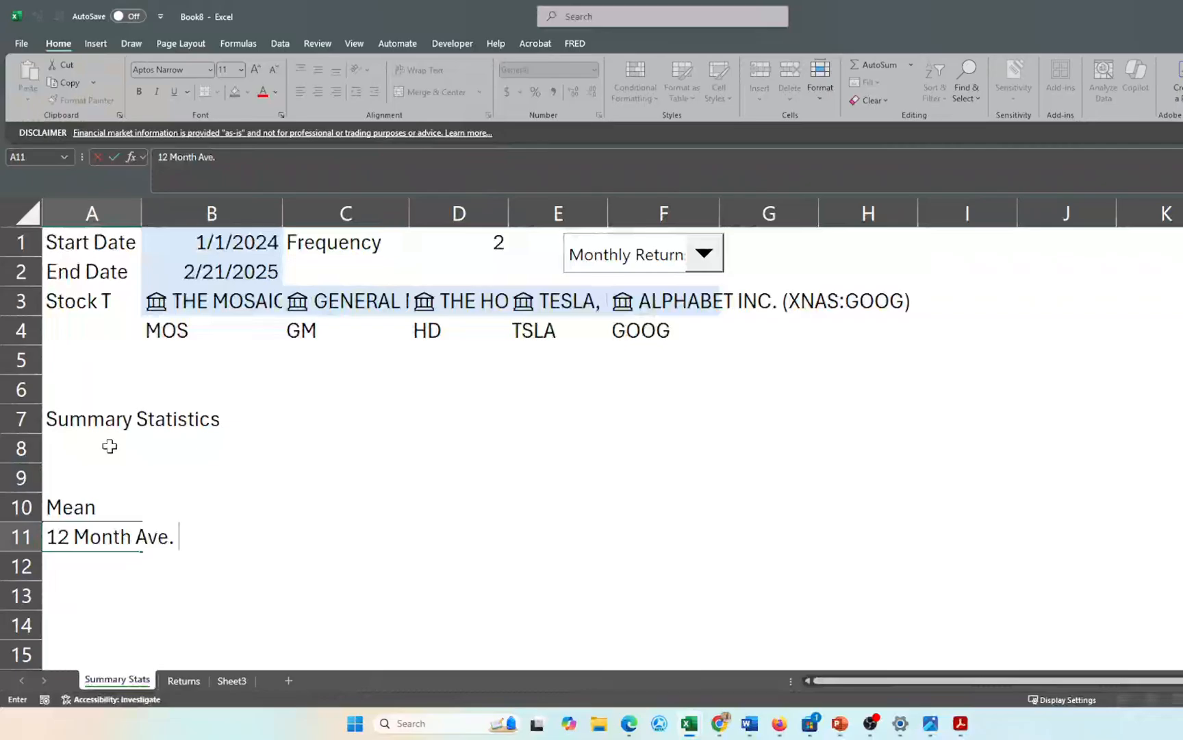
{"action": "key", "text": "Return"}
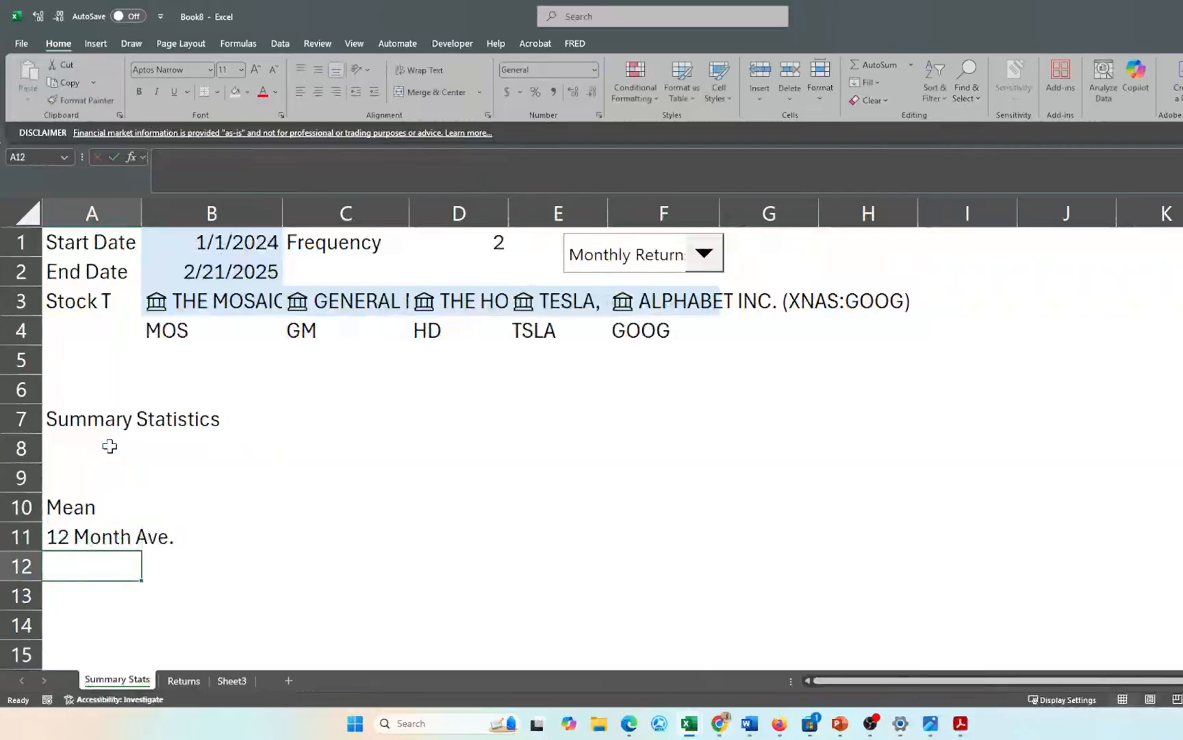
{"action": "key", "text": "Return"}
{"action": "type", "text": "Ri"}
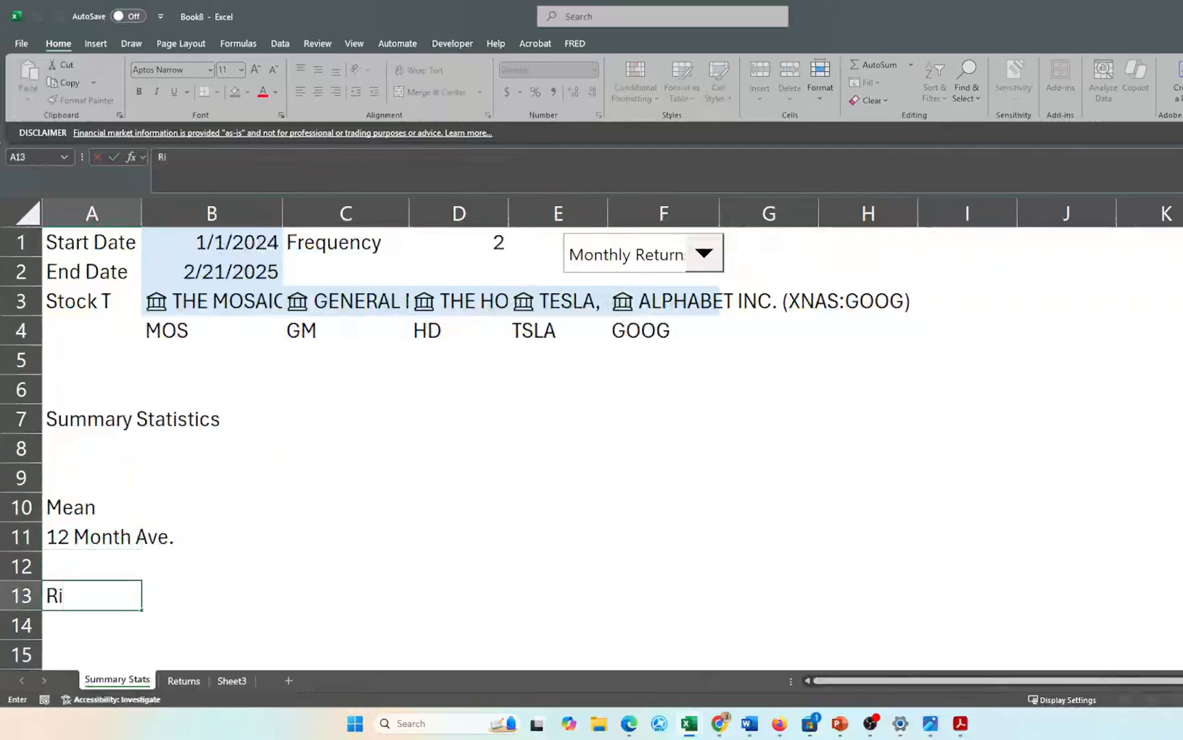
{"action": "type", "text": "sk Metrics"}
{"action": "key", "text": "Return"}
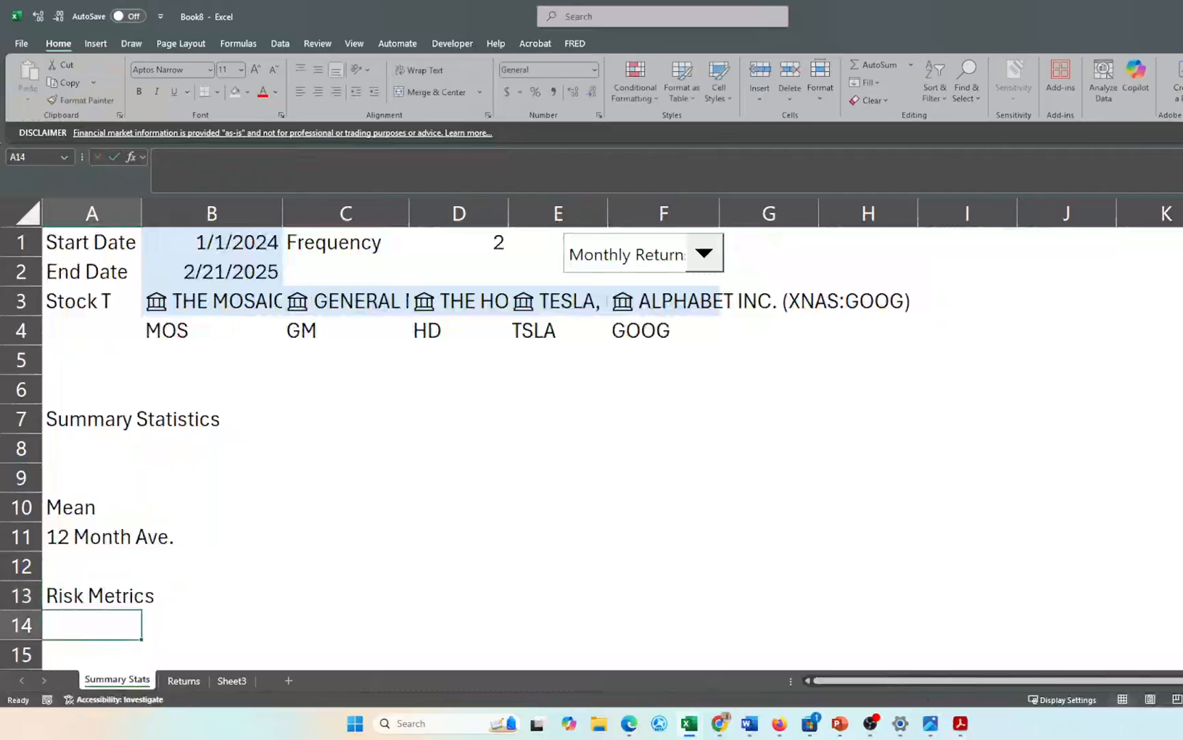
- Label A14 'Standard Deviation' and A15 'Yearly Standard Deviation'
{"action": "scroll", "coordinate": [592, 449], "scroll_direction": "down", "scroll_amount": 2}
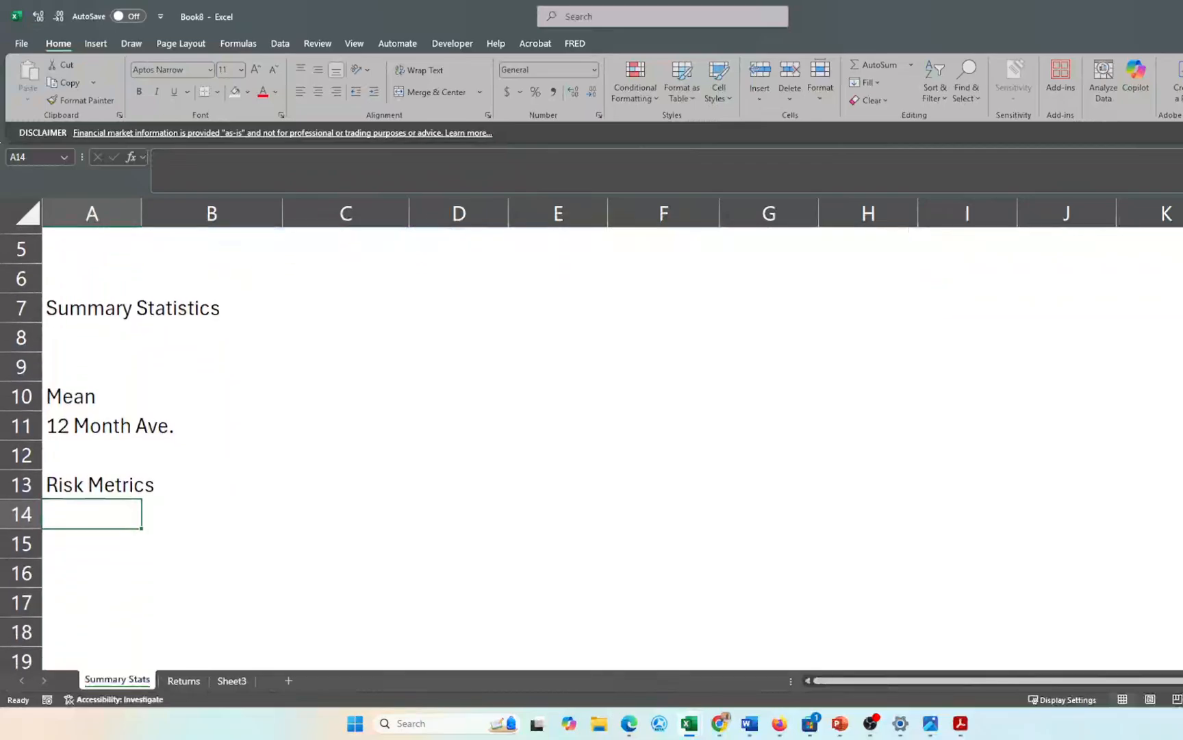
{"action": "scroll", "coordinate": [592, 449], "scroll_direction": "up", "scroll_amount": 1}
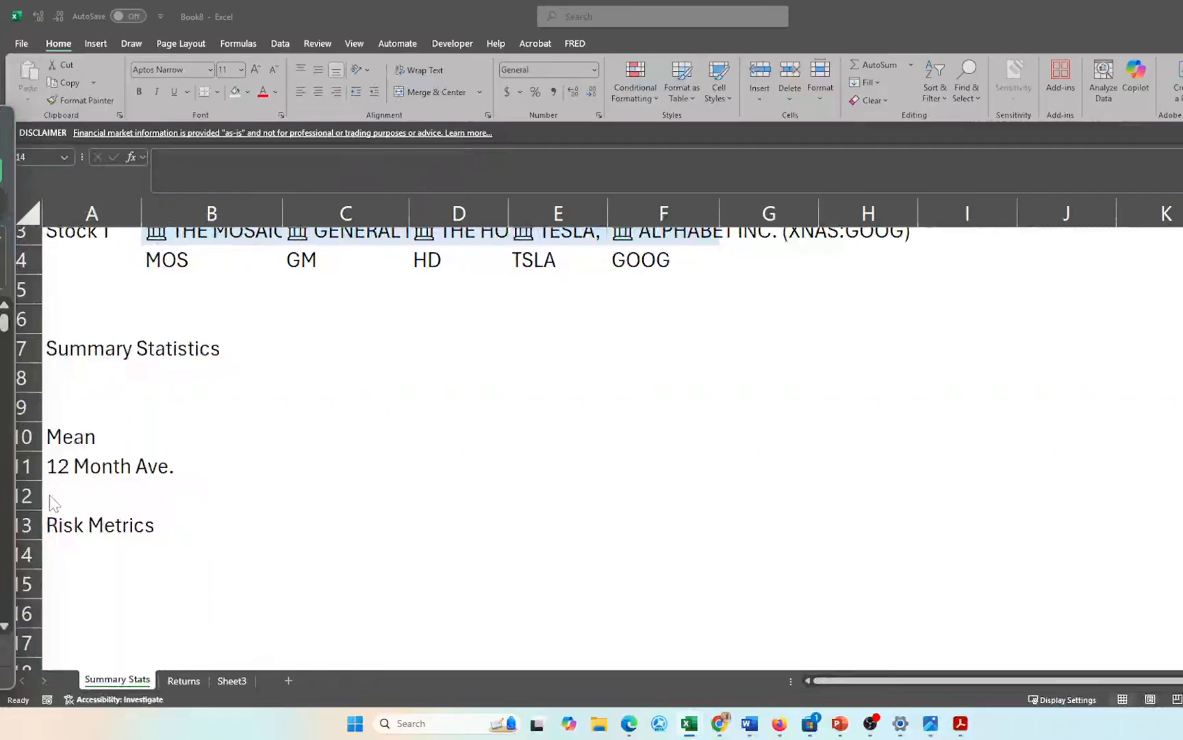
{"action": "left_click", "coordinate": [61, 549]}
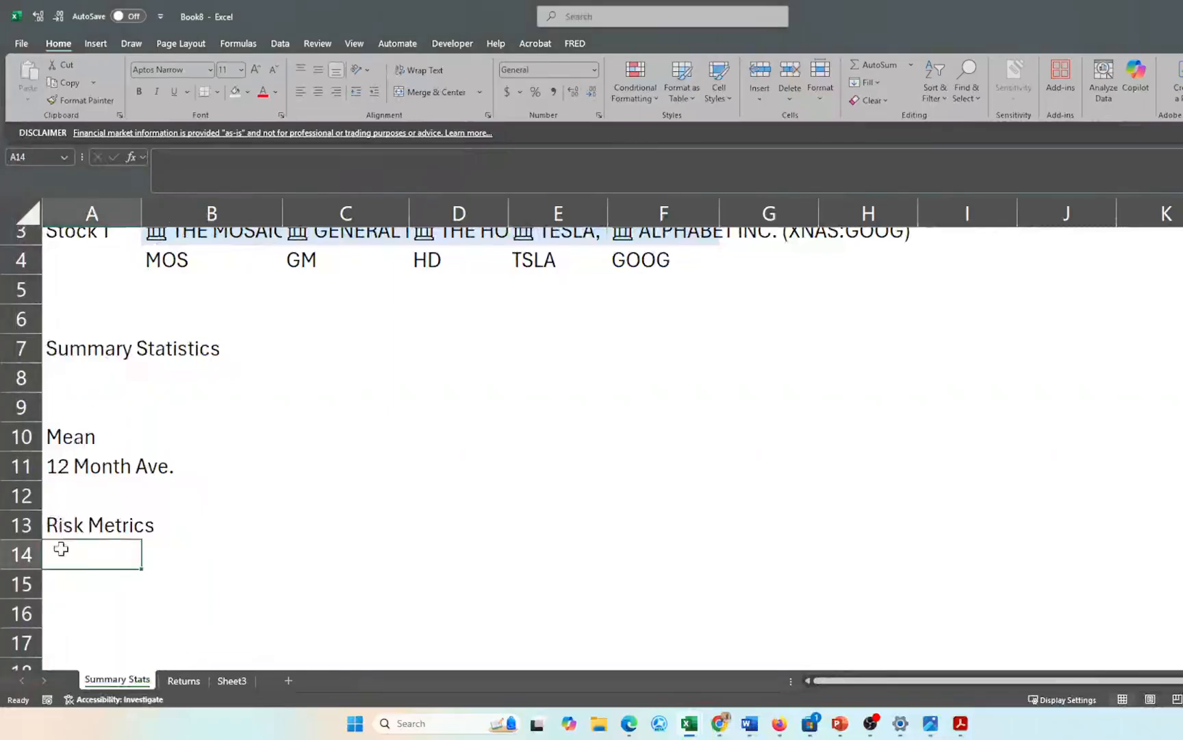
{"action": "type", "text": "S"}
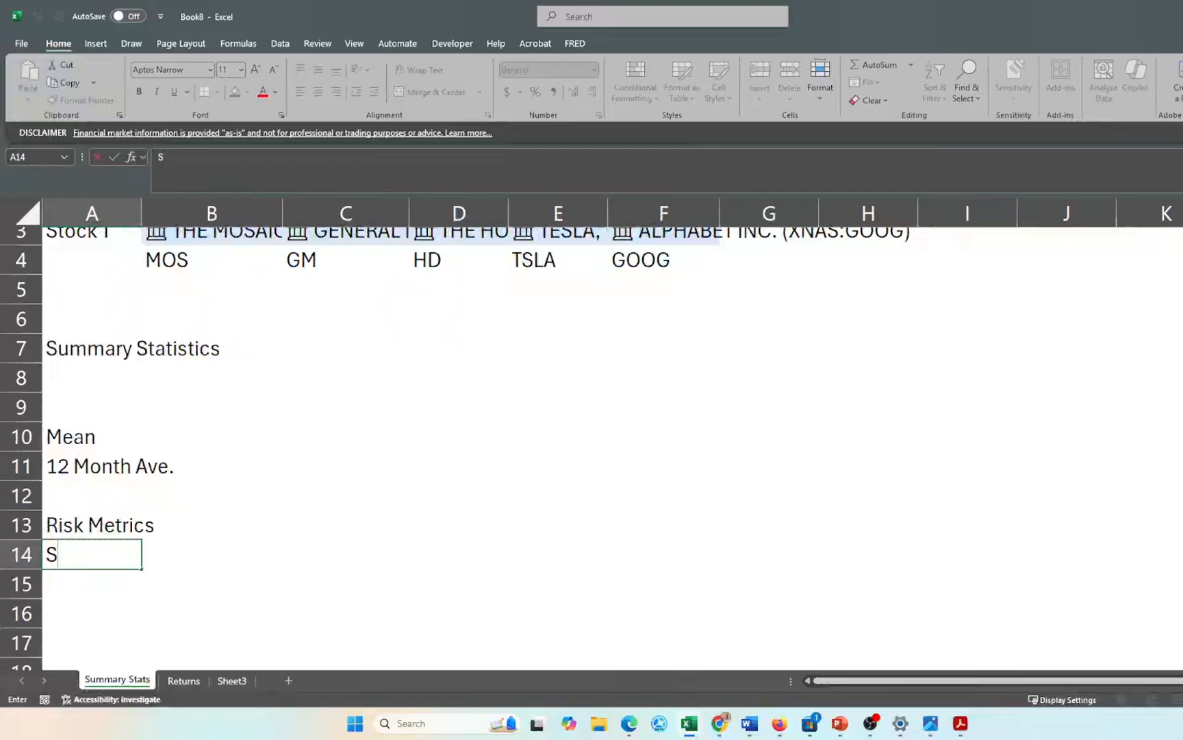
{"action": "type", "text": "tandard "}
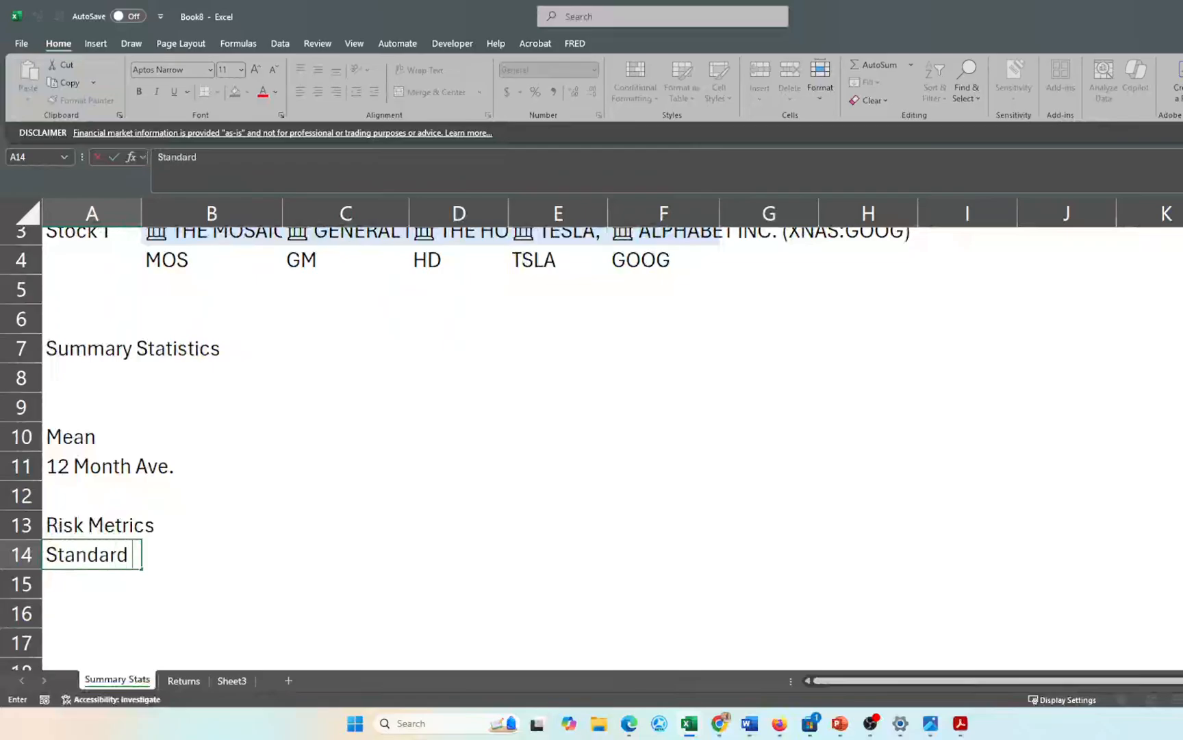
{"action": "type", "text": "Deviation"}
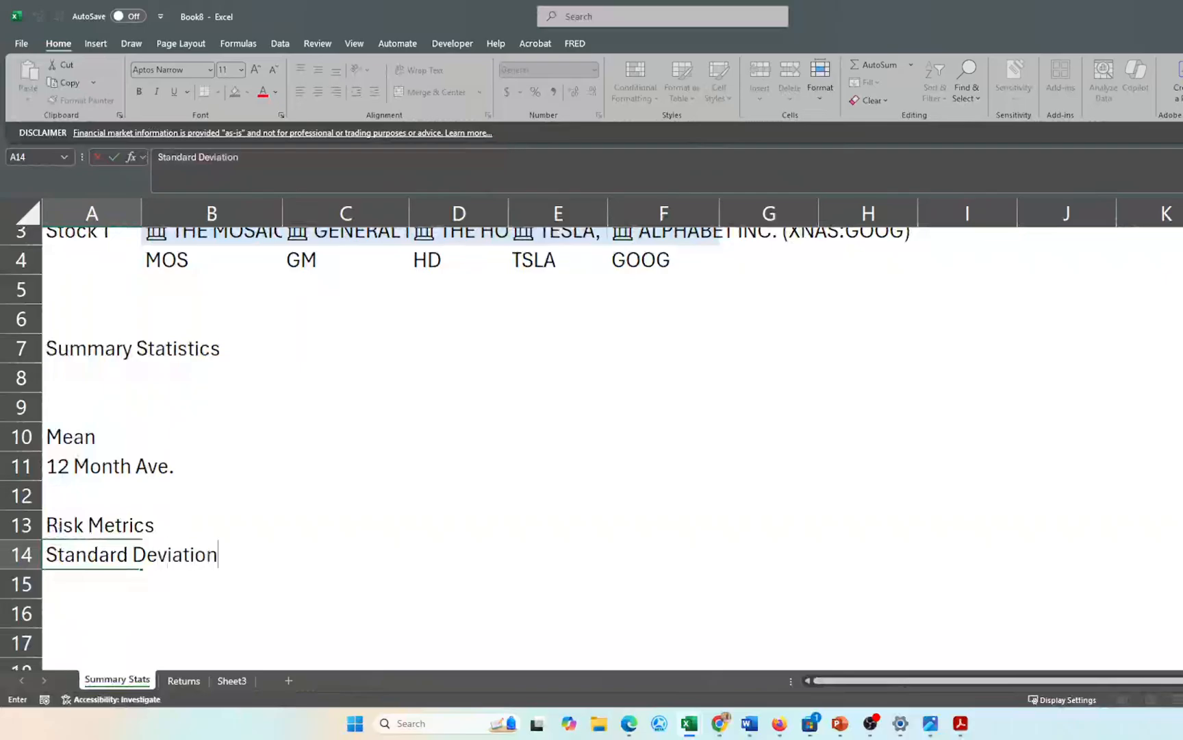
{"action": "key", "text": "Return"}
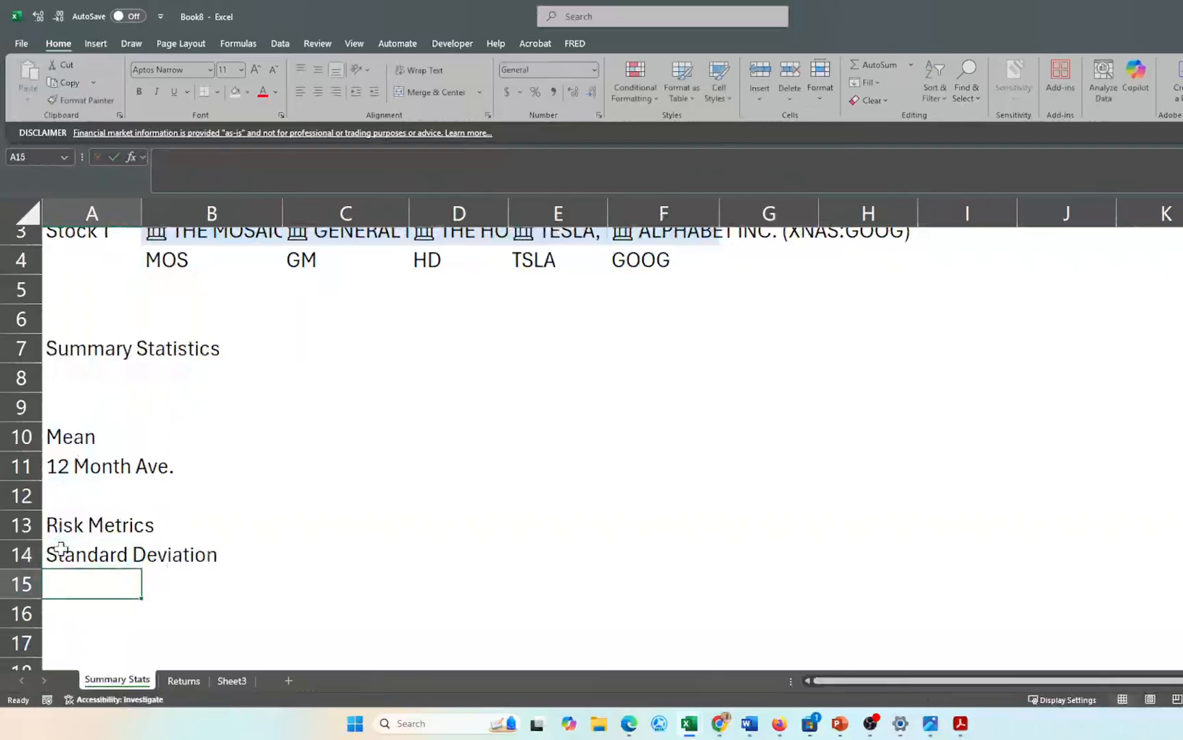
{"action": "type", "text": "Yearly"}
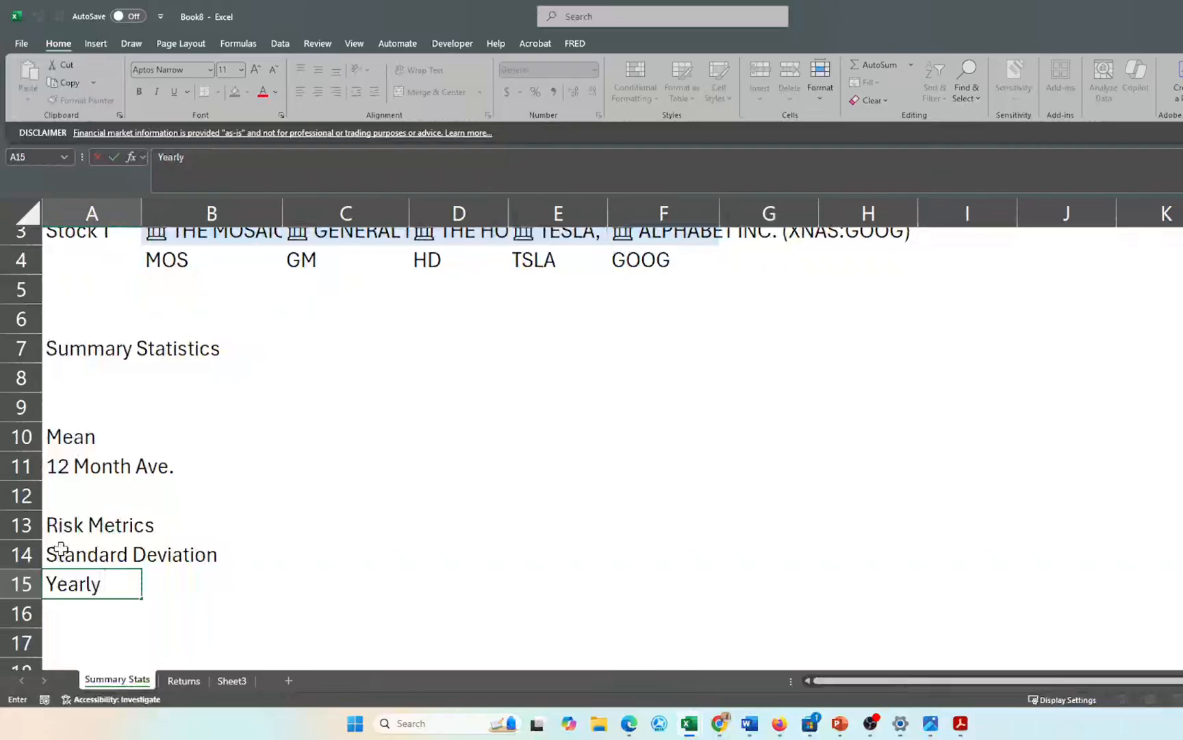
{"action": "type", "text": " Standard D"}
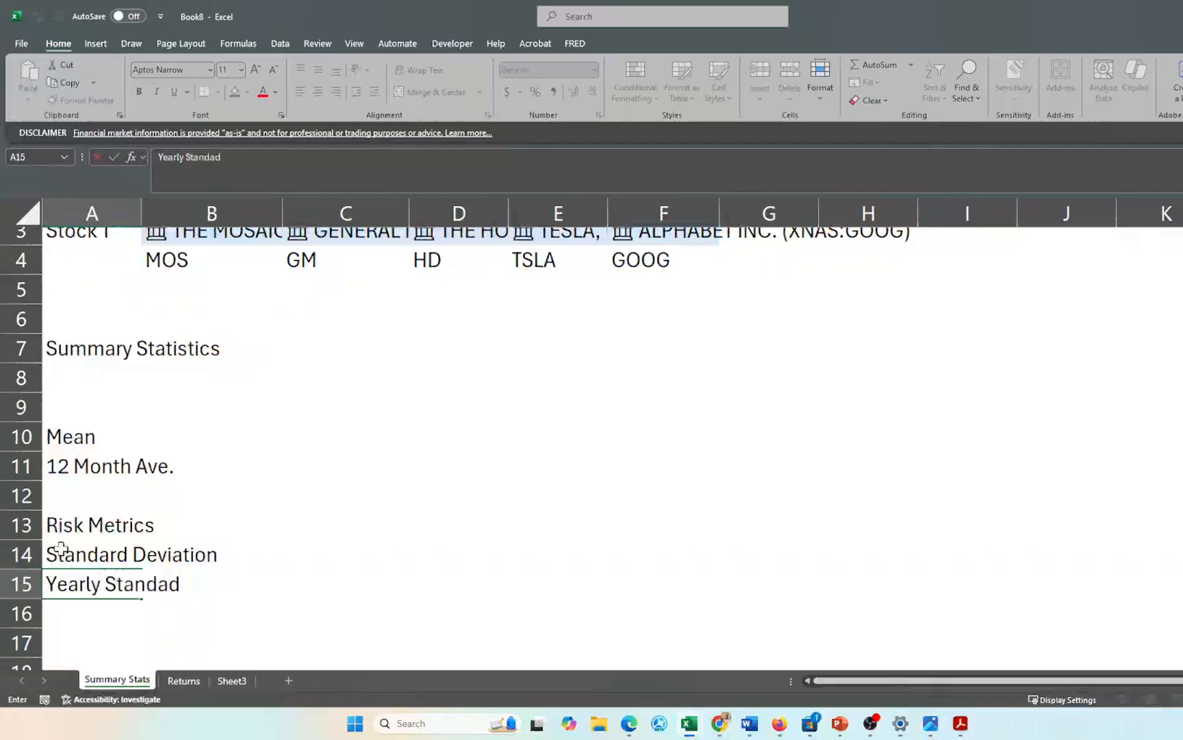
{"action": "type", "text": "eviation"}
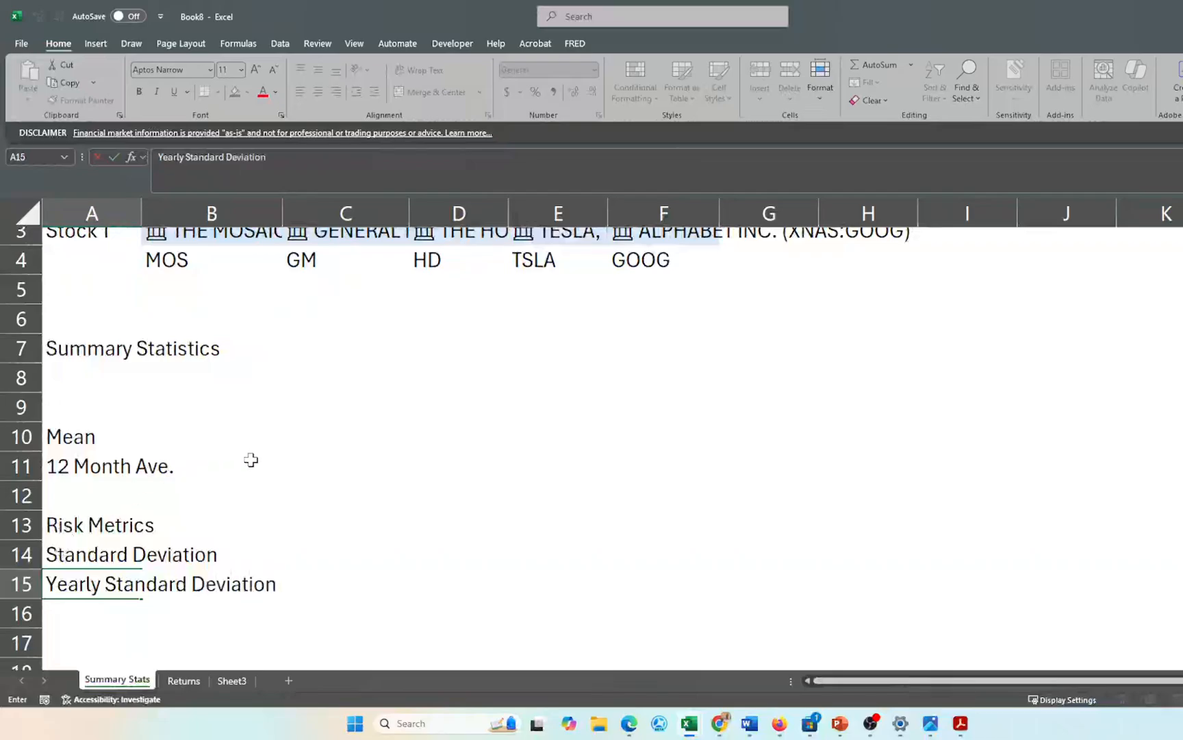
{"action": "scroll", "coordinate": [250, 462], "scroll_direction": "up", "scroll_amount": 1}
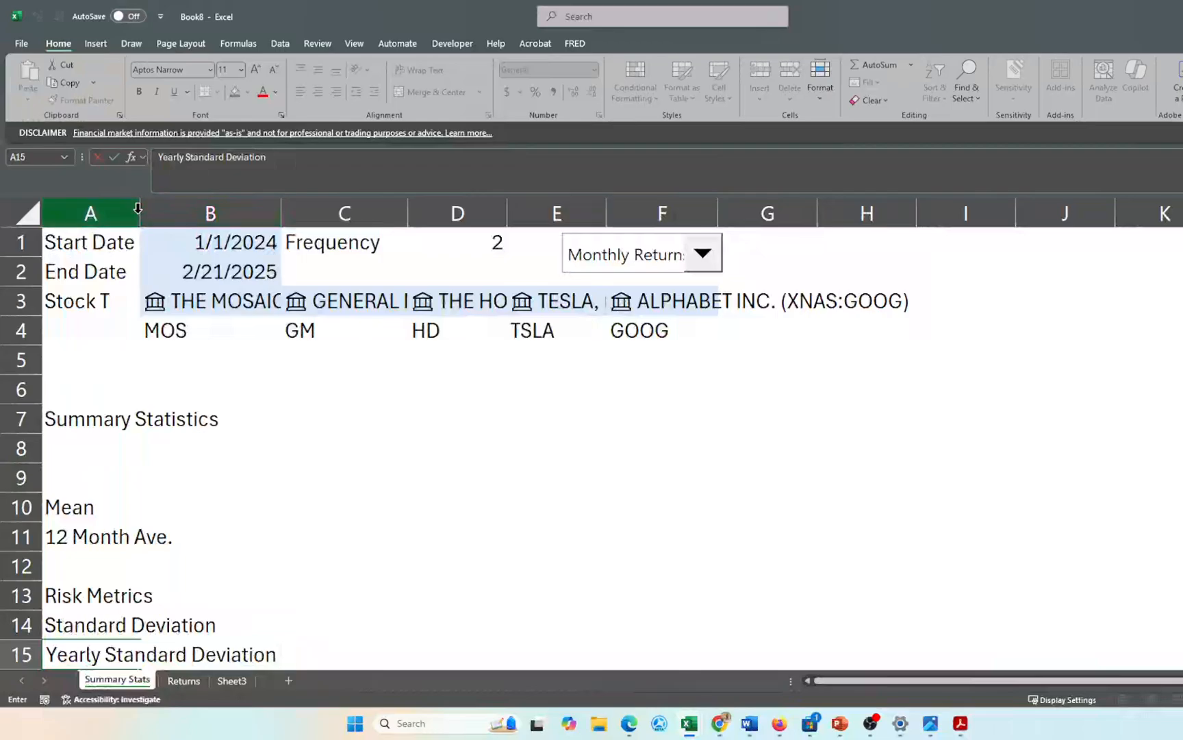
- Widen column A and right-align the labels in A1:A3
{"action": "left_click", "coordinate": [136, 212]}
{"action": "left_click_drag", "start_coordinate": [140, 213], "coordinate": [303, 231]}
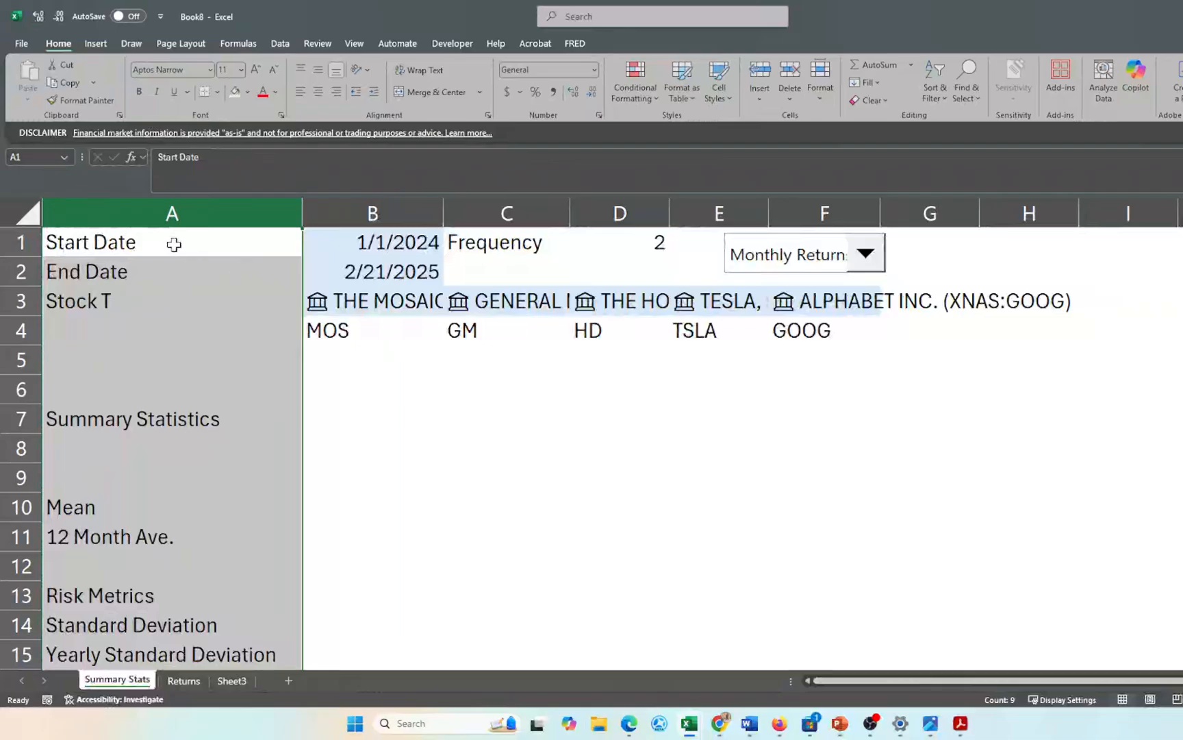
{"action": "left_click_drag", "start_coordinate": [175, 243], "coordinate": [175, 287]}
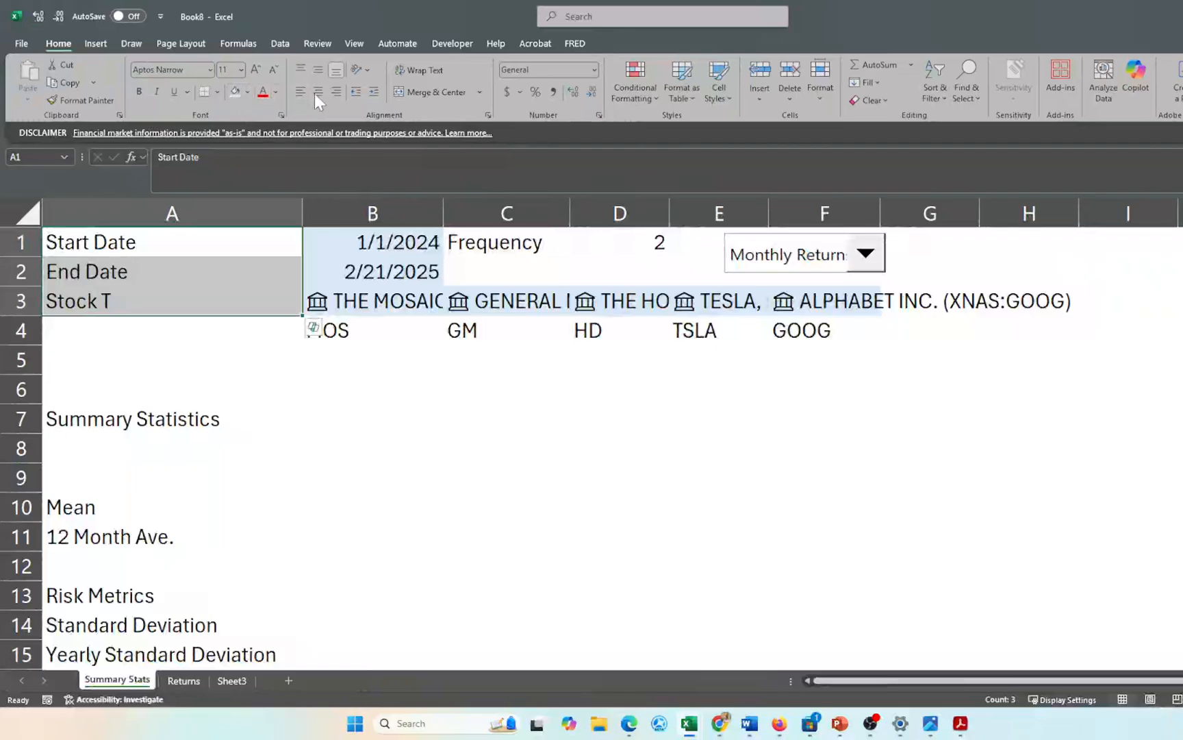
{"action": "left_click", "coordinate": [335, 92]}
{"action": "left_click", "coordinate": [333, 503]}
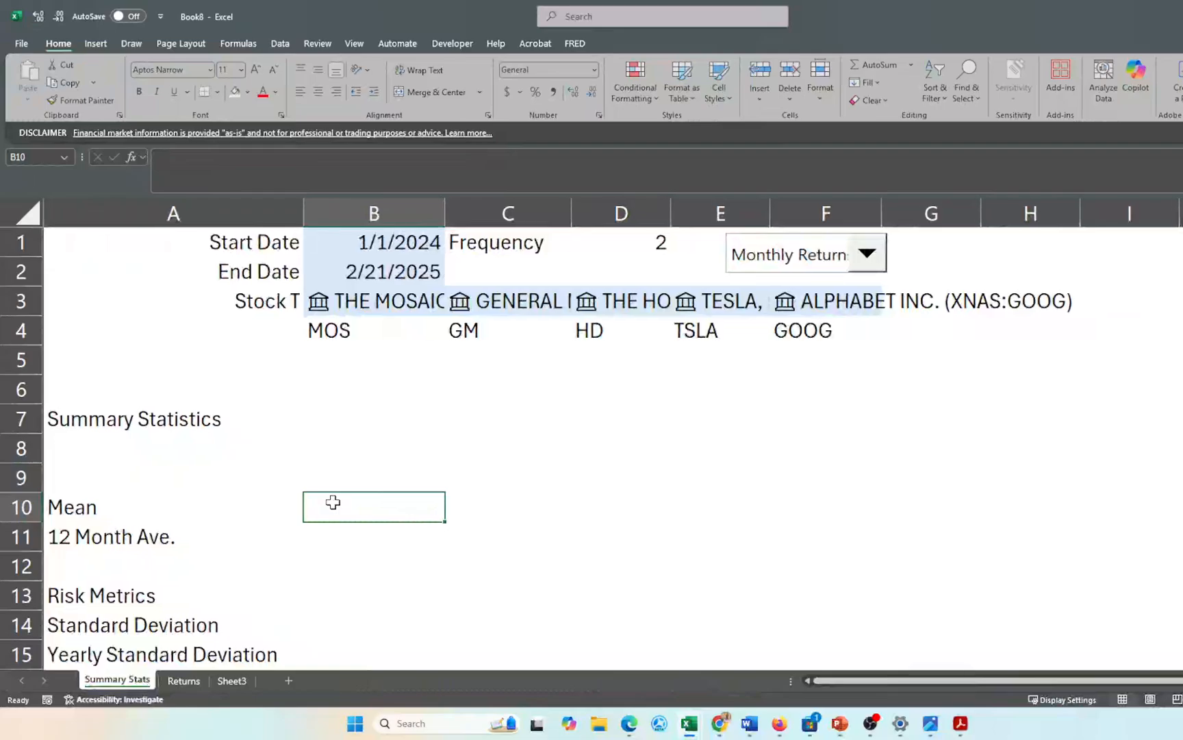
- Add a top border across A14:F14 above Standard Deviation
{"action": "scroll", "coordinate": [333, 502], "scroll_direction": "down", "scroll_amount": 2}
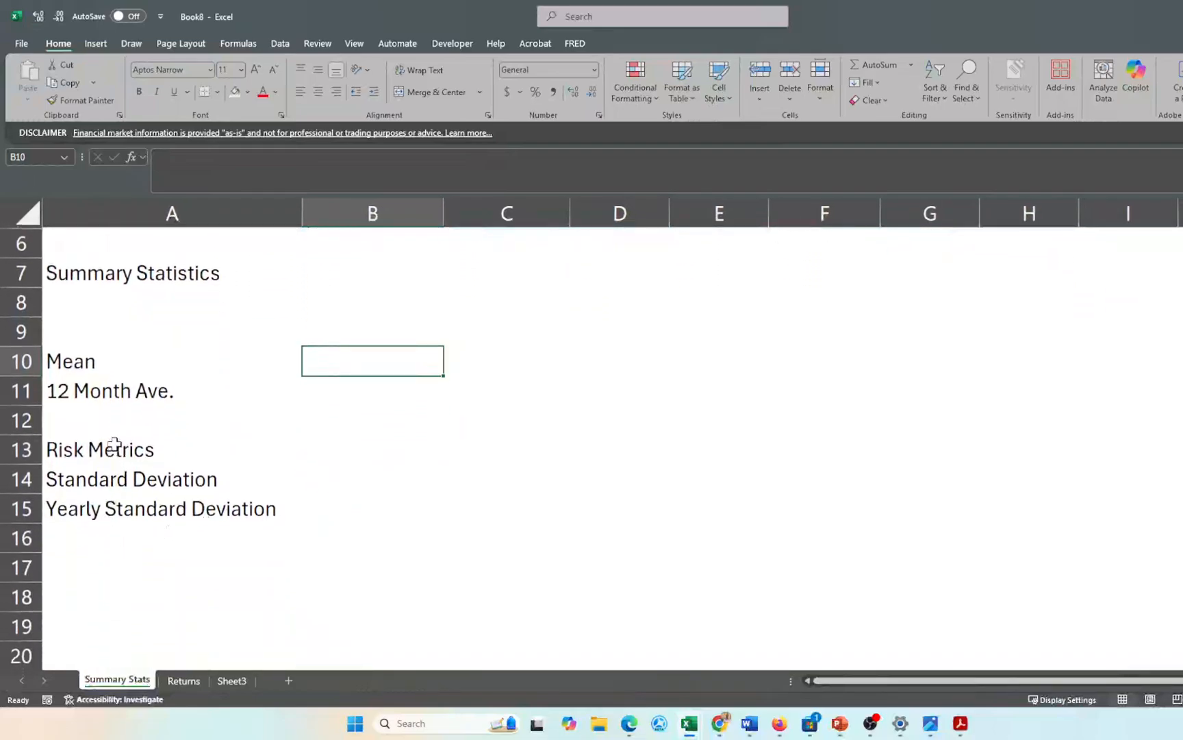
{"action": "left_click", "coordinate": [67, 480]}
{"action": "left_click_drag", "start_coordinate": [68, 479], "coordinate": [816, 478]}
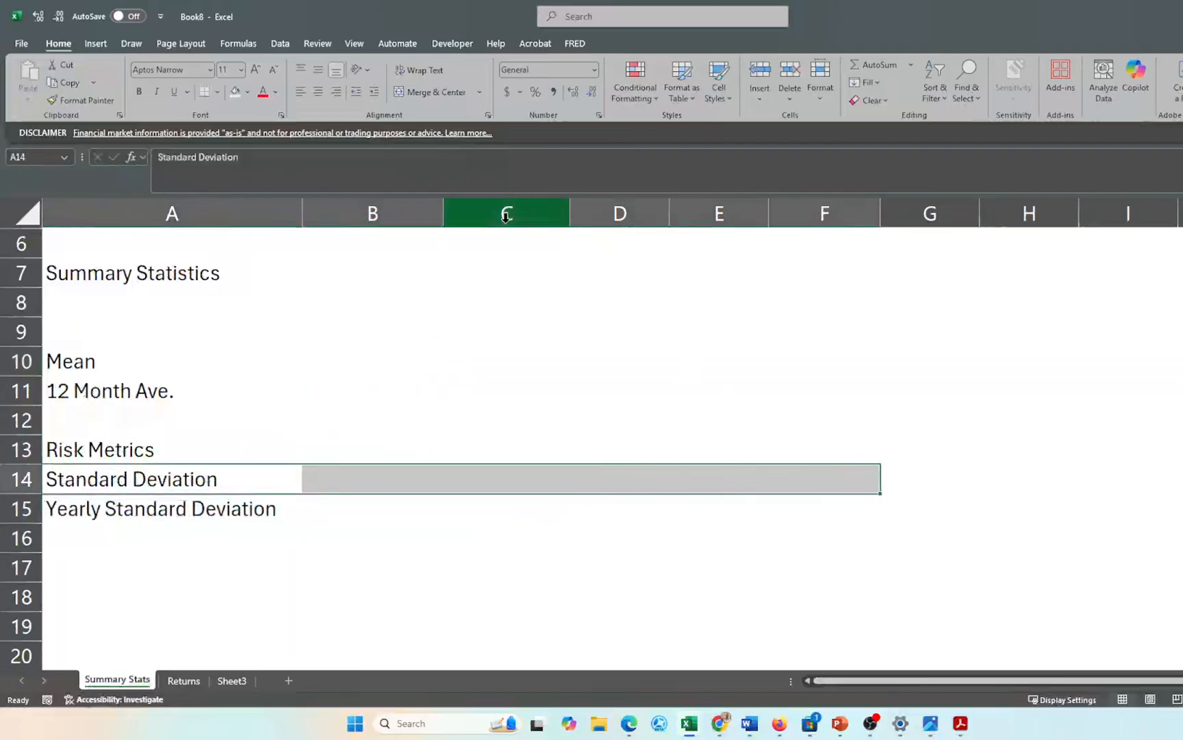
{"action": "left_click", "coordinate": [217, 92]}
{"action": "left_click", "coordinate": [243, 151]}
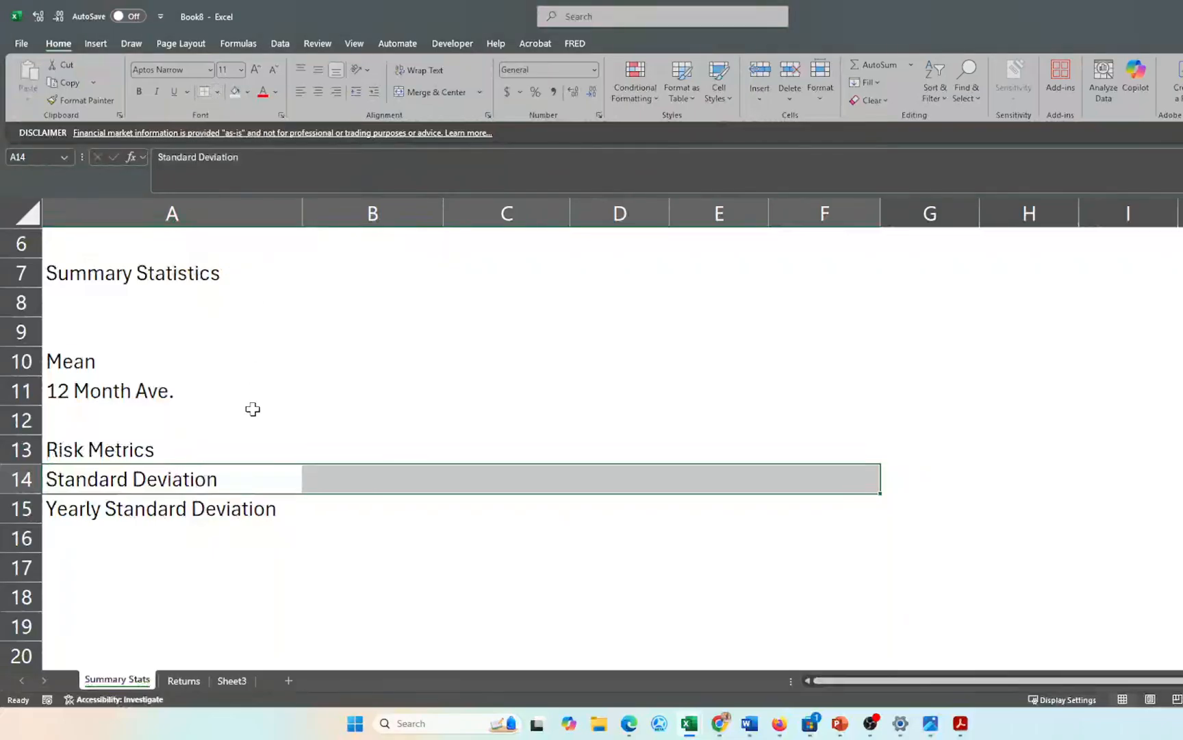
{"action": "left_click", "coordinate": [246, 544]}
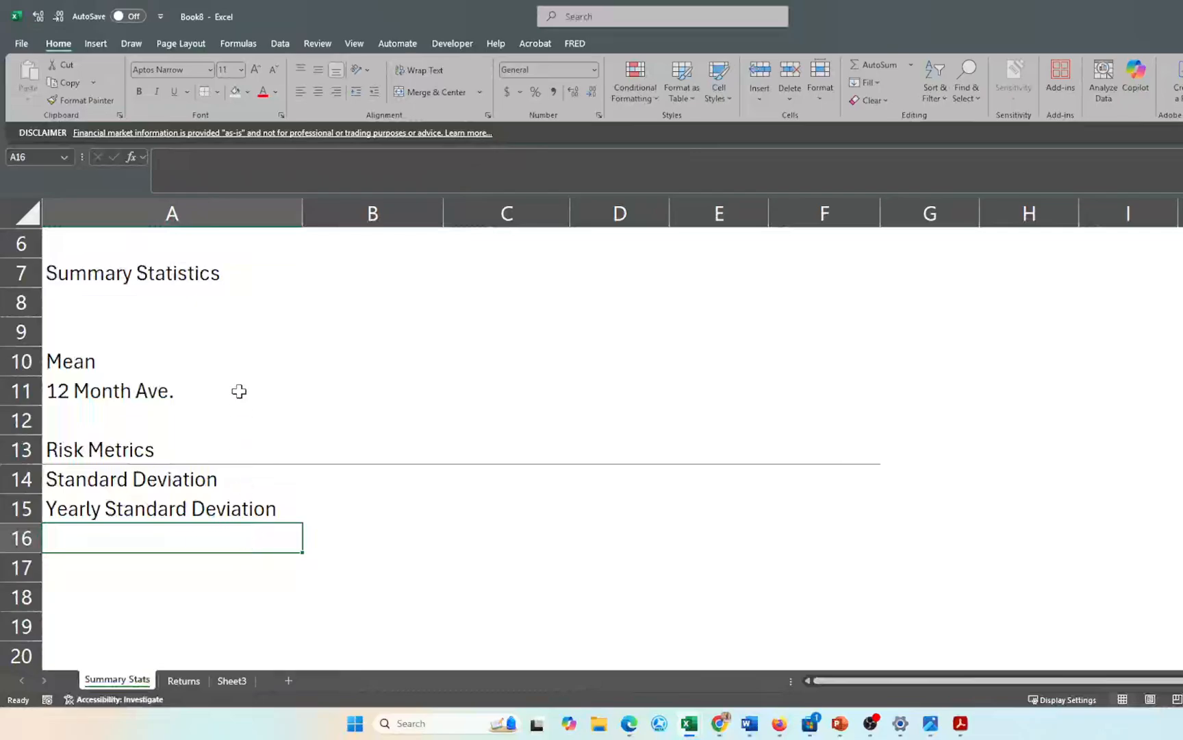
- Add a top and bottom border around the Mean rows A10:F11
{"action": "scroll", "coordinate": [167, 357], "scroll_direction": "up", "scroll_amount": 1}
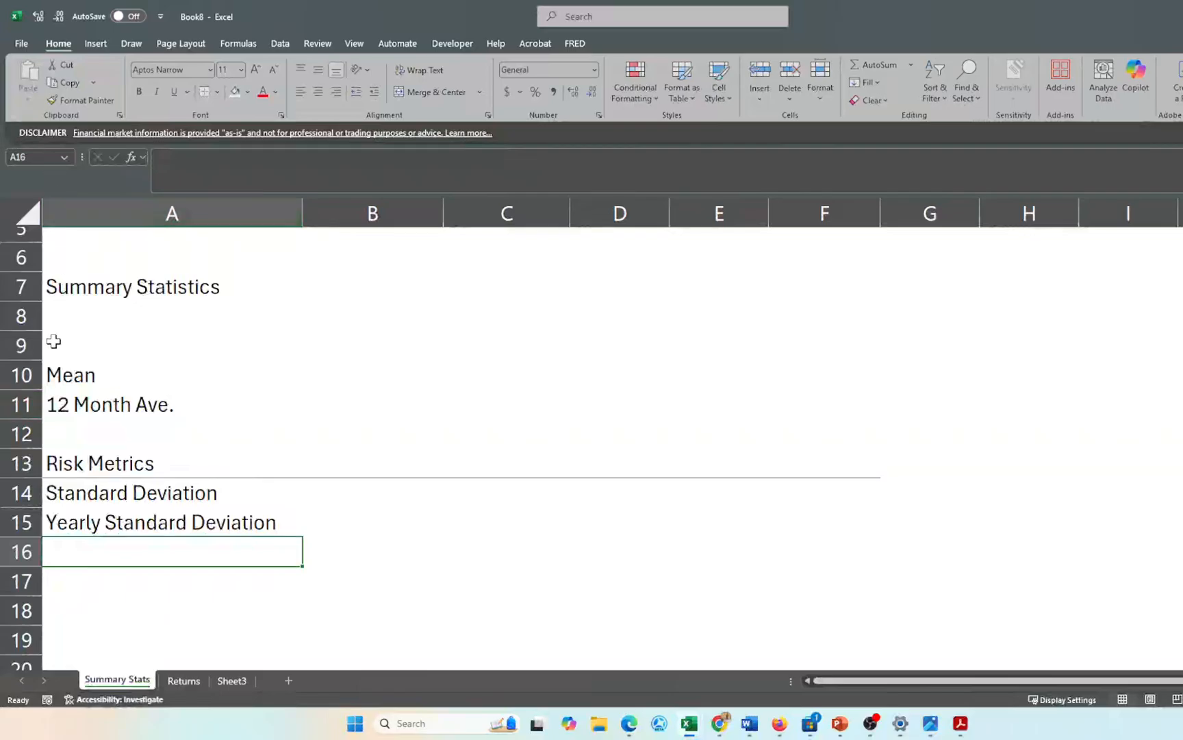
{"action": "left_click_drag", "start_coordinate": [66, 380], "coordinate": [834, 401]}
{"action": "left_click", "coordinate": [217, 94]}
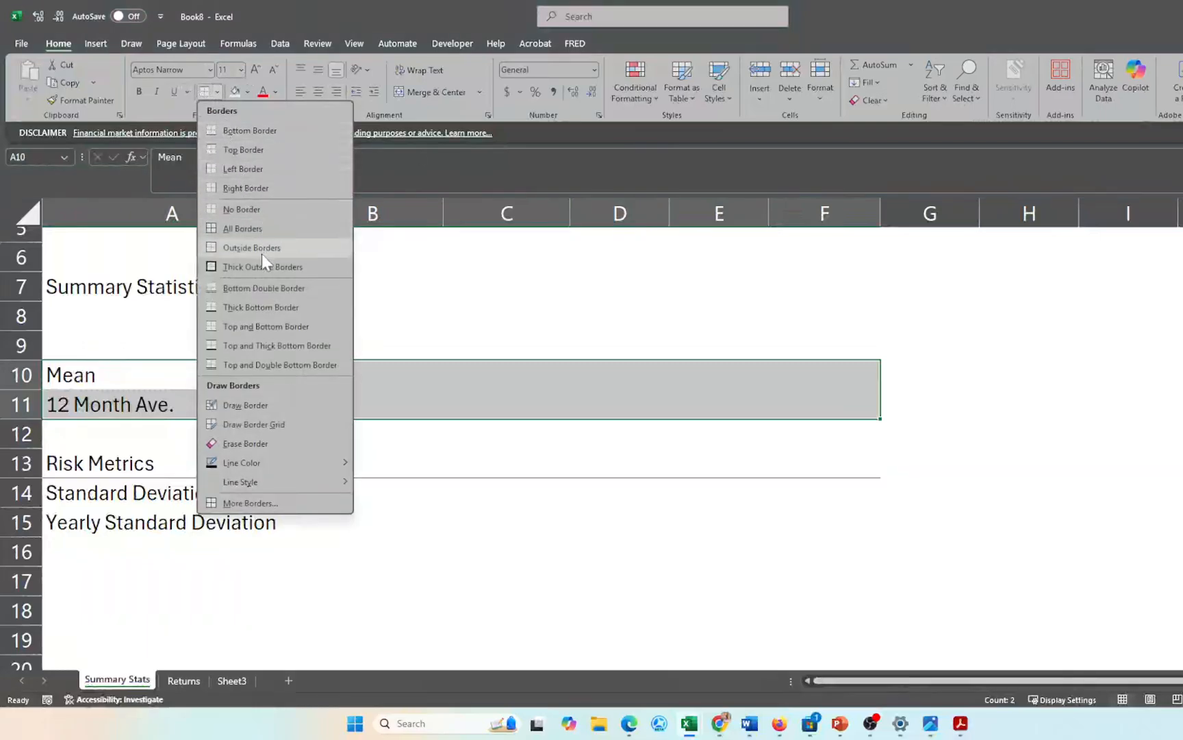
{"action": "left_click", "coordinate": [253, 326]}
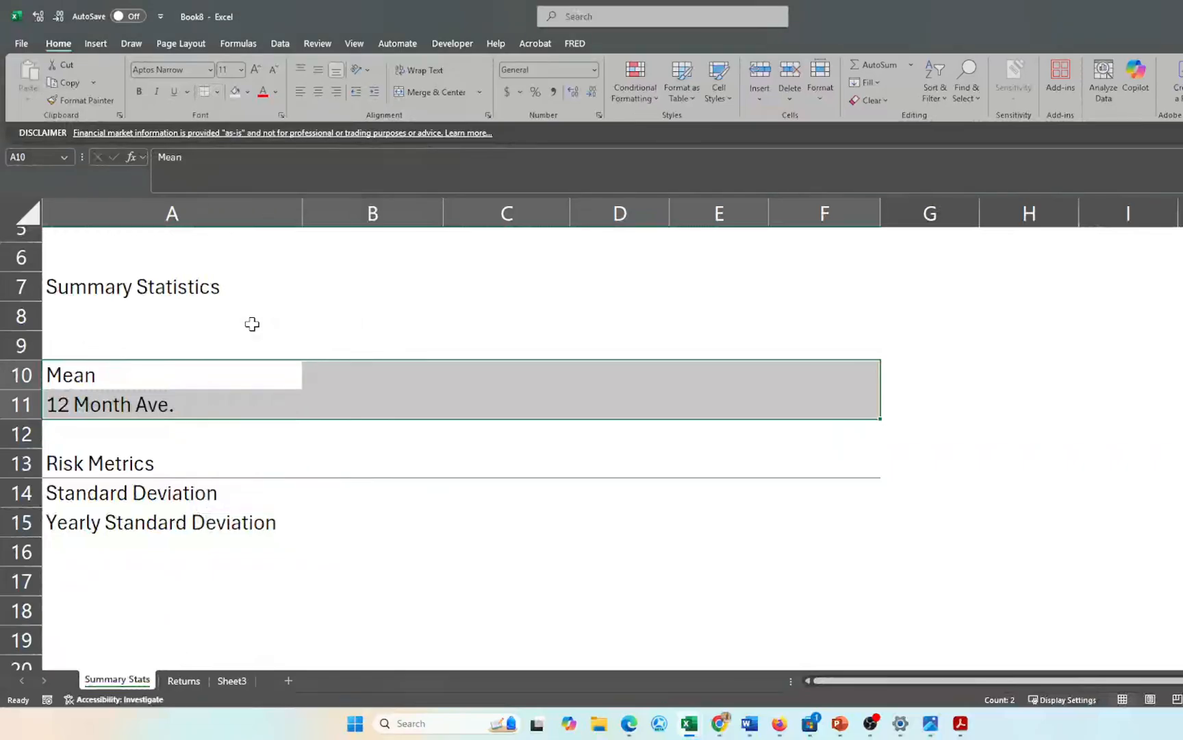
{"action": "left_click", "coordinate": [398, 542]}
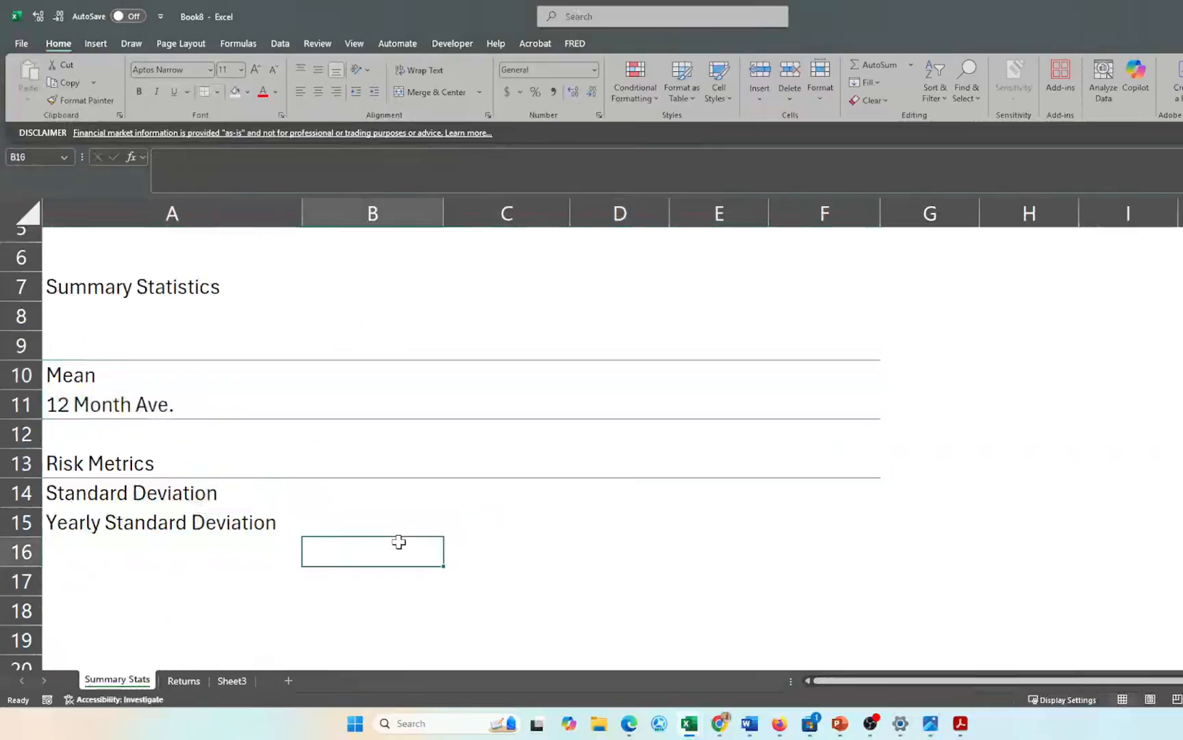
{"action": "scroll", "coordinate": [399, 542], "scroll_direction": "down", "scroll_amount": 1}
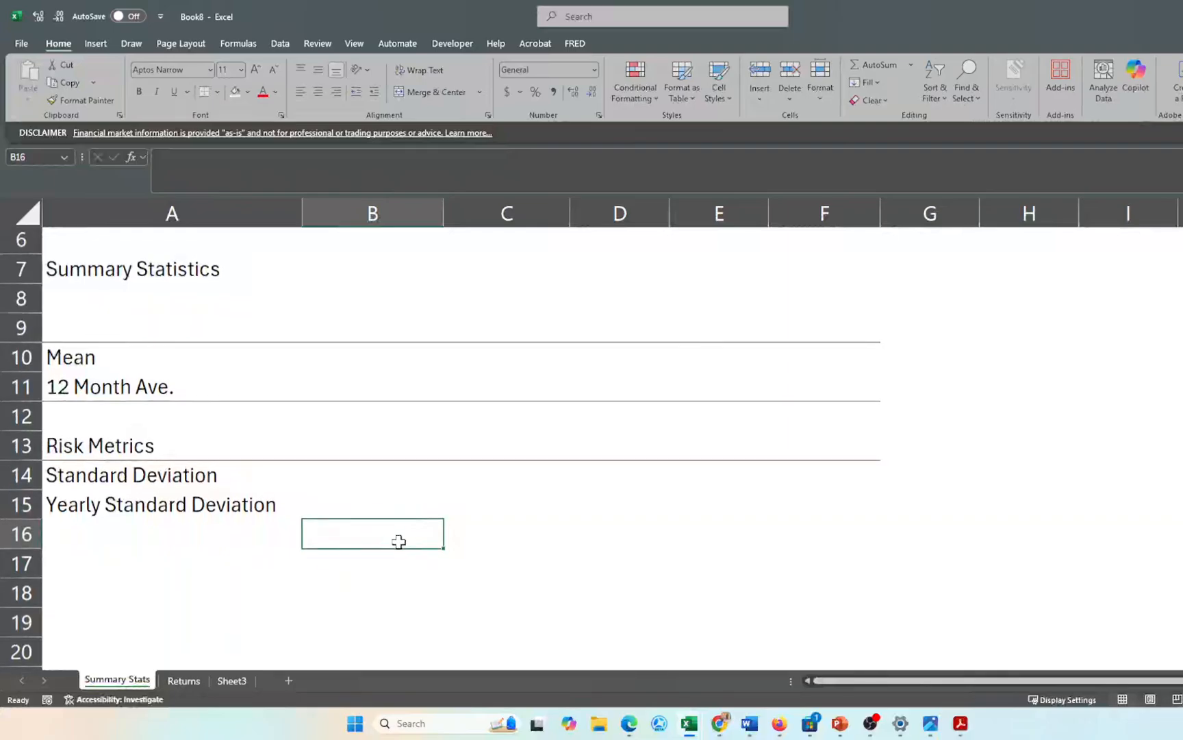
{"action": "left_click", "coordinate": [130, 526]}
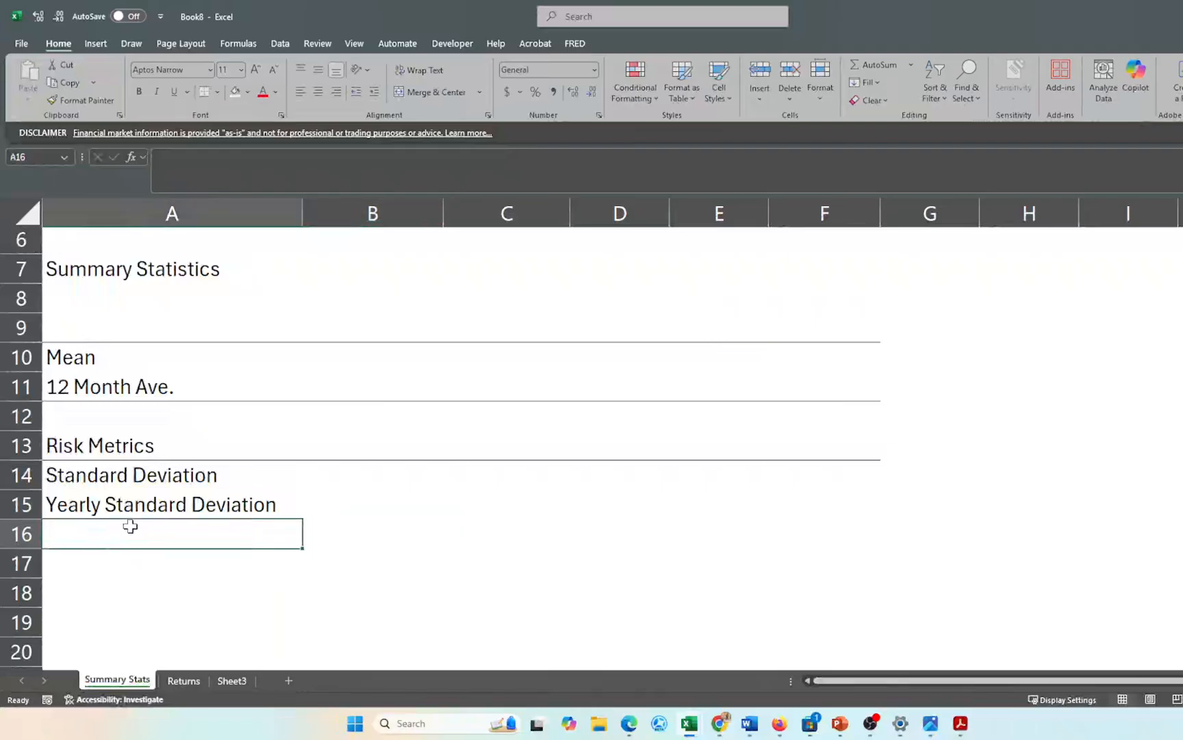
- Add the labels Beta, Stock Price and Risk Free Rate in column A
{"action": "type", "text": "Bera"}
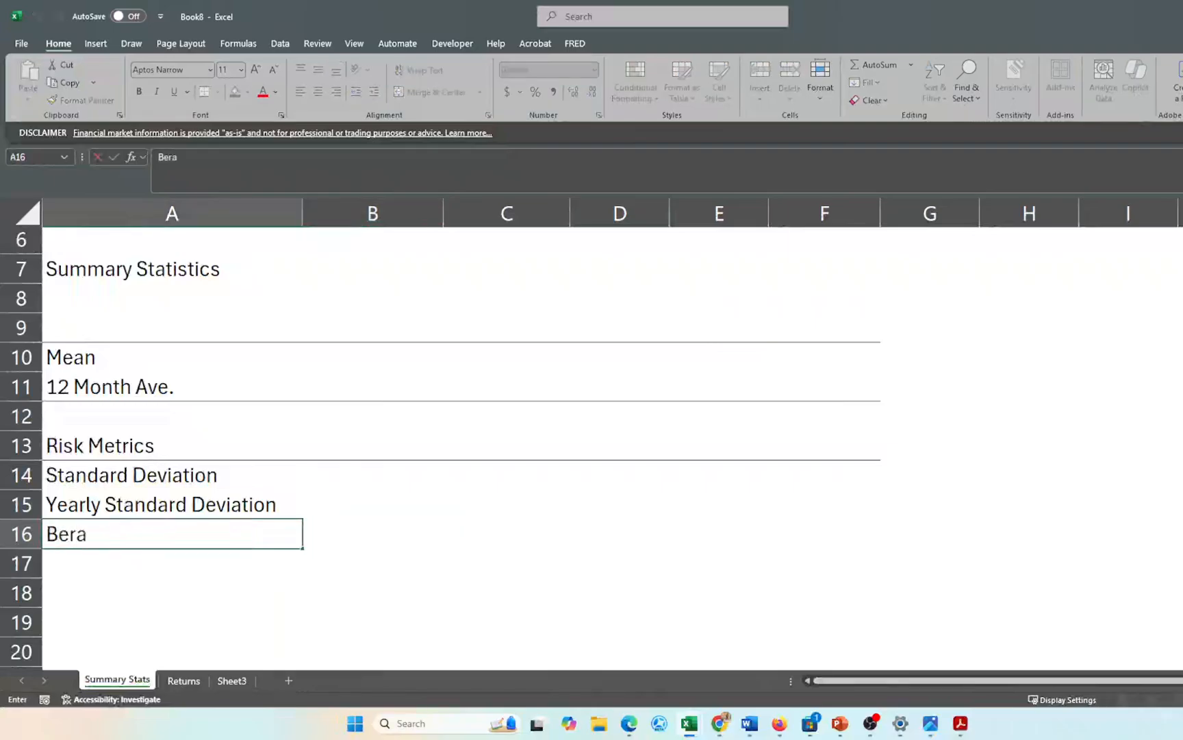
{"action": "key", "text": "BackSpace"}
{"action": "key", "text": "BackSpace"}
{"action": "type", "text": "te"}
{"action": "key", "text": "BackSpace"}
{"action": "type", "text": "a"}
{"action": "key", "text": "Return"}
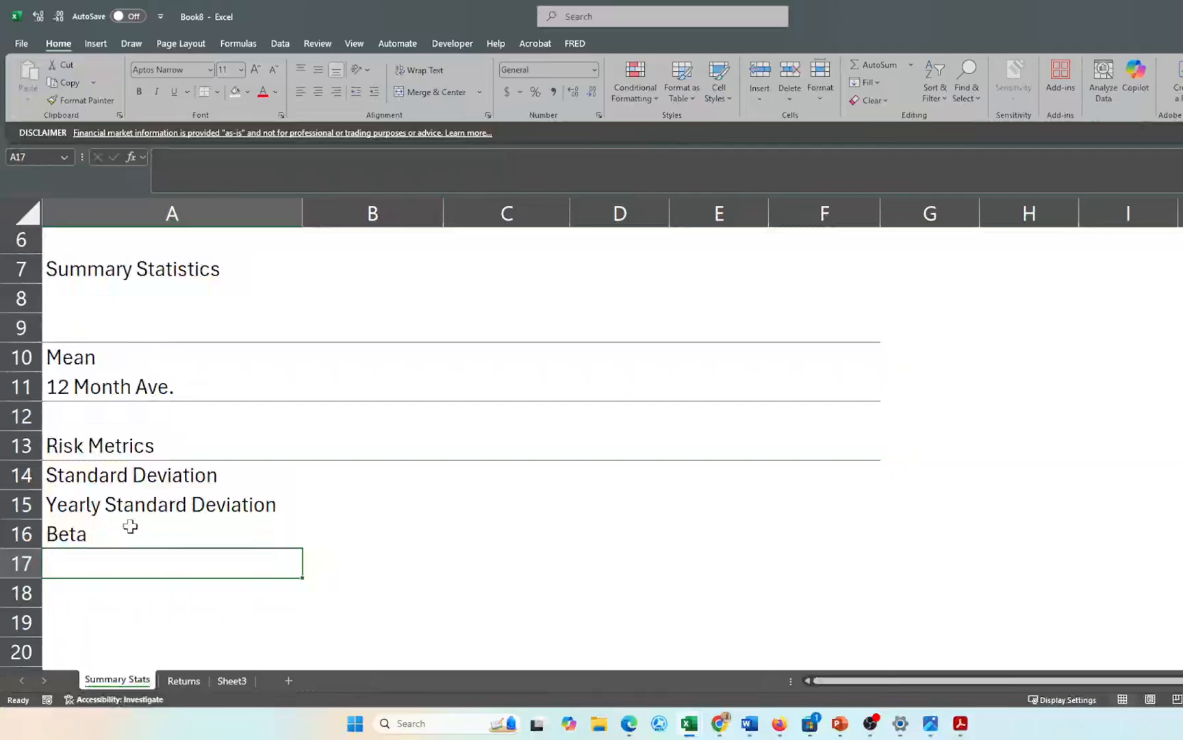
{"action": "key", "text": "Down"}
{"action": "type", "text": "S"}
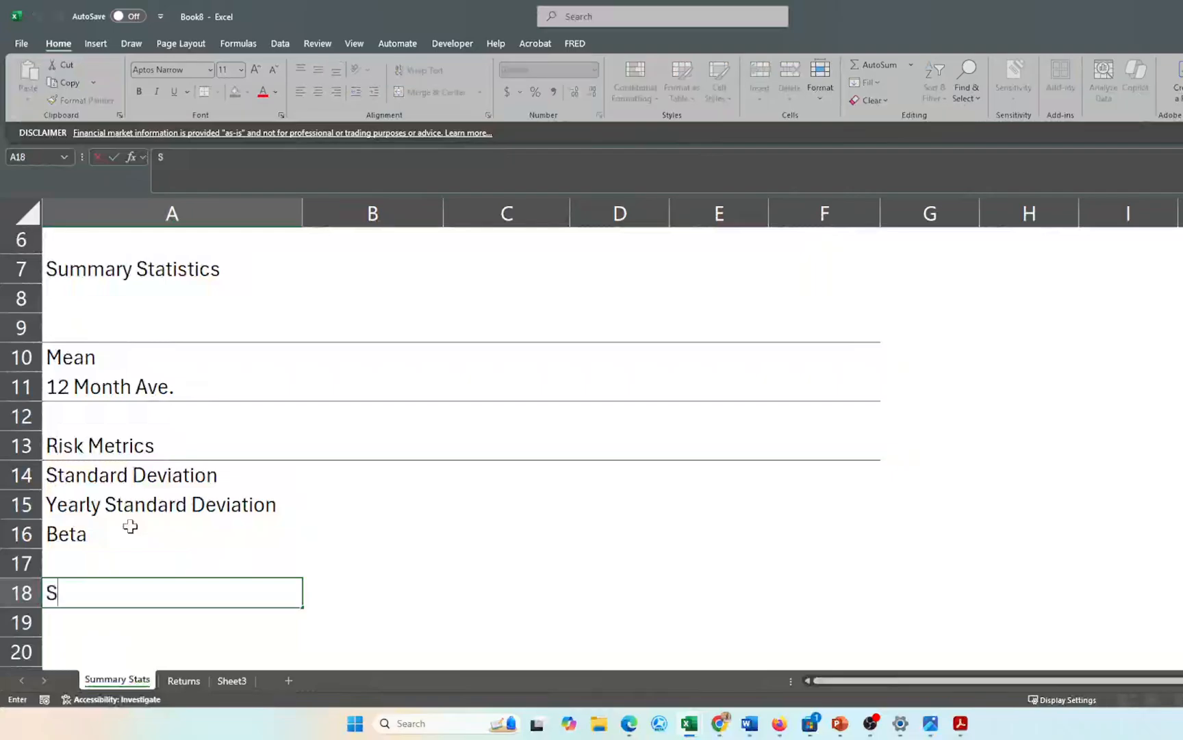
{"action": "type", "text": "tock Price"}
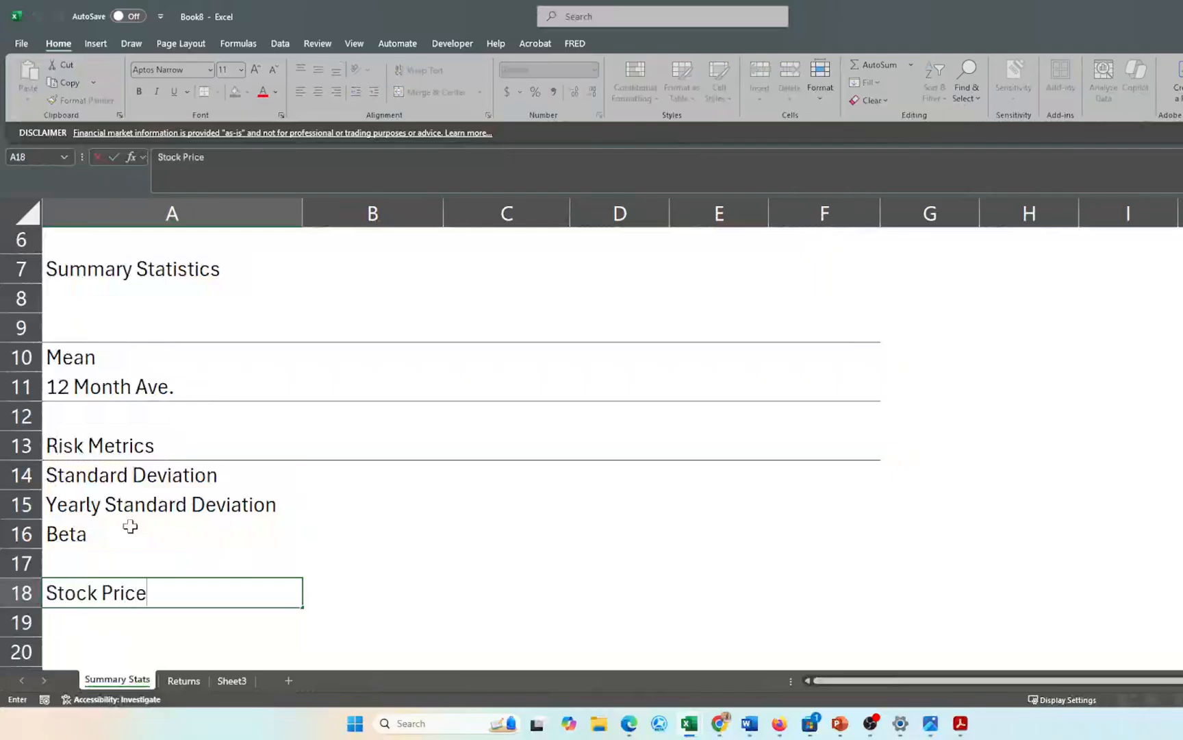
{"action": "key", "text": "Return"}
{"action": "type", "text": "R"}
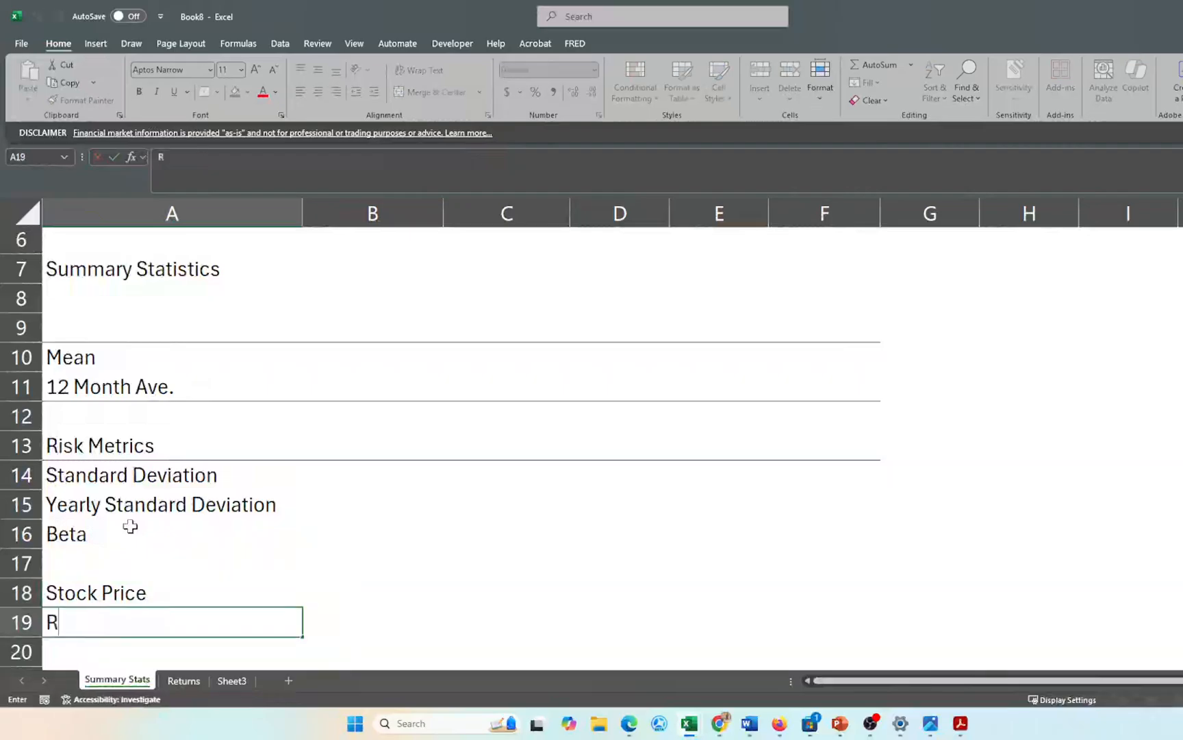
{"action": "type", "text": "isk Free Rate"}
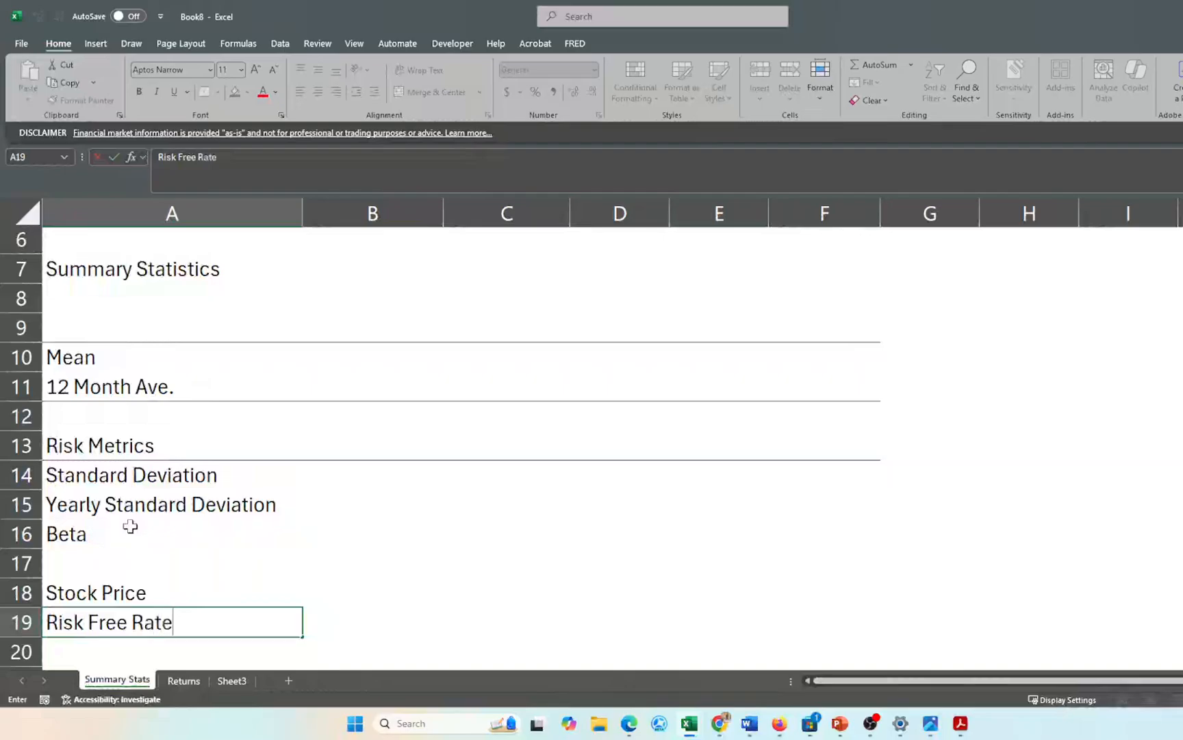
{"action": "key", "text": "Return"}
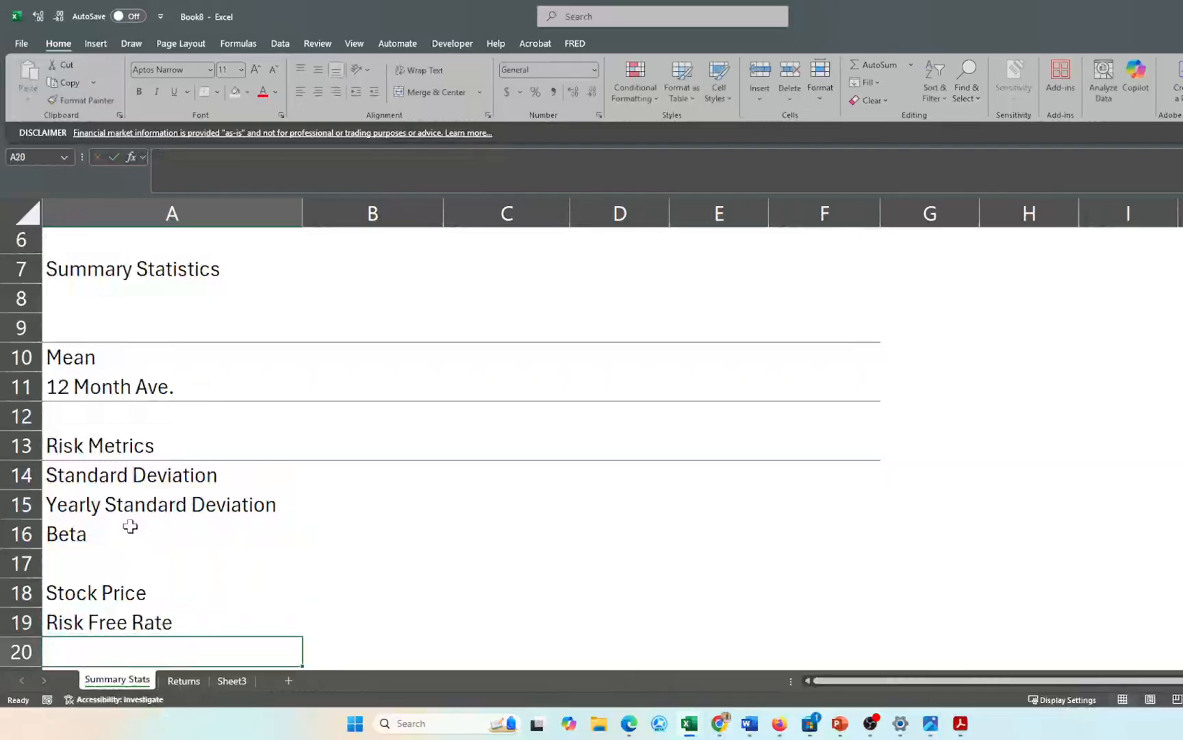
- Add the Required Return and CAPM labels after a blank row
{"action": "key", "text": "Return"}
{"action": "type", "text": "R"}
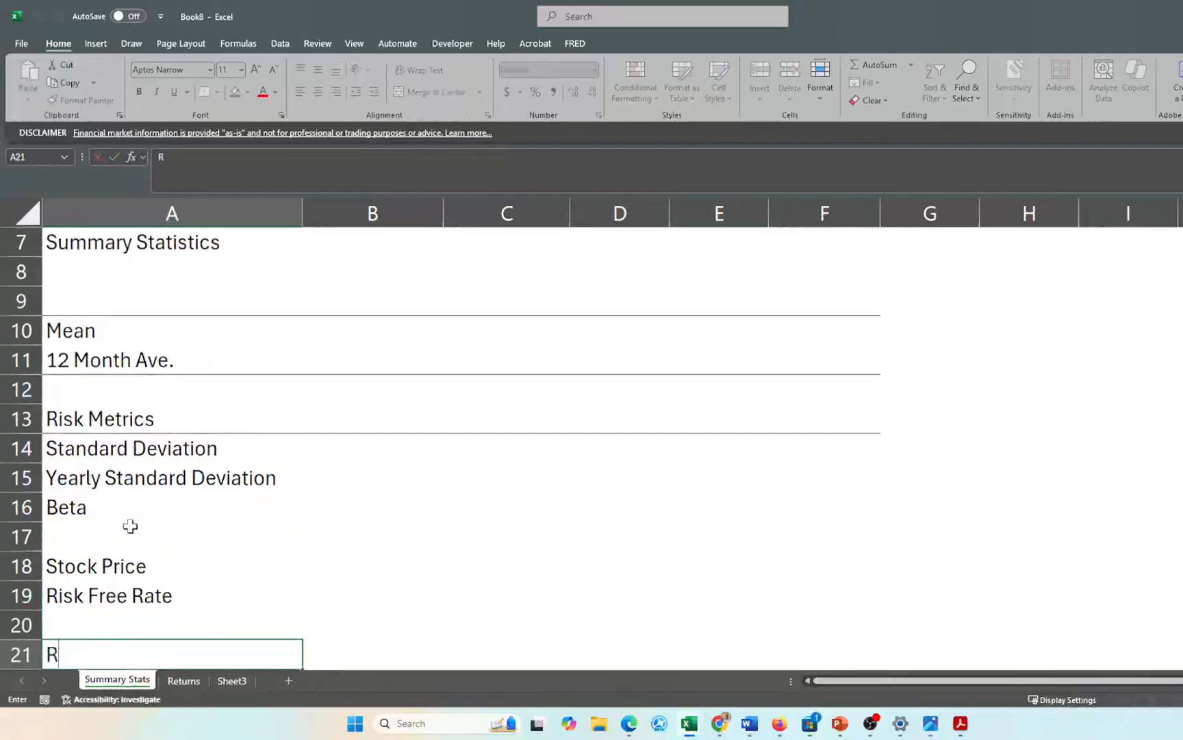
{"action": "type", "text": "equired RE"}
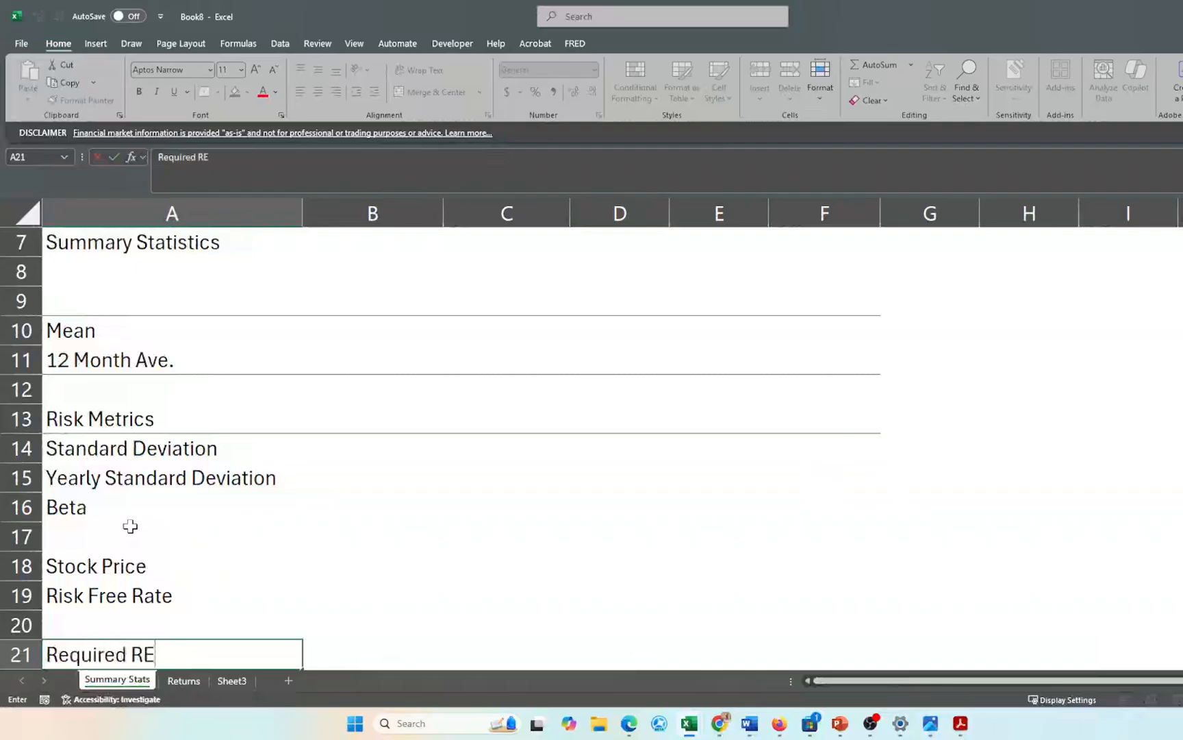
{"action": "type", "text": "e"}
{"action": "key", "text": "BackSpace"}
{"action": "key", "text": "BackSpace"}
{"action": "type", "text": "eturn"}
{"action": "key", "text": "Return"}
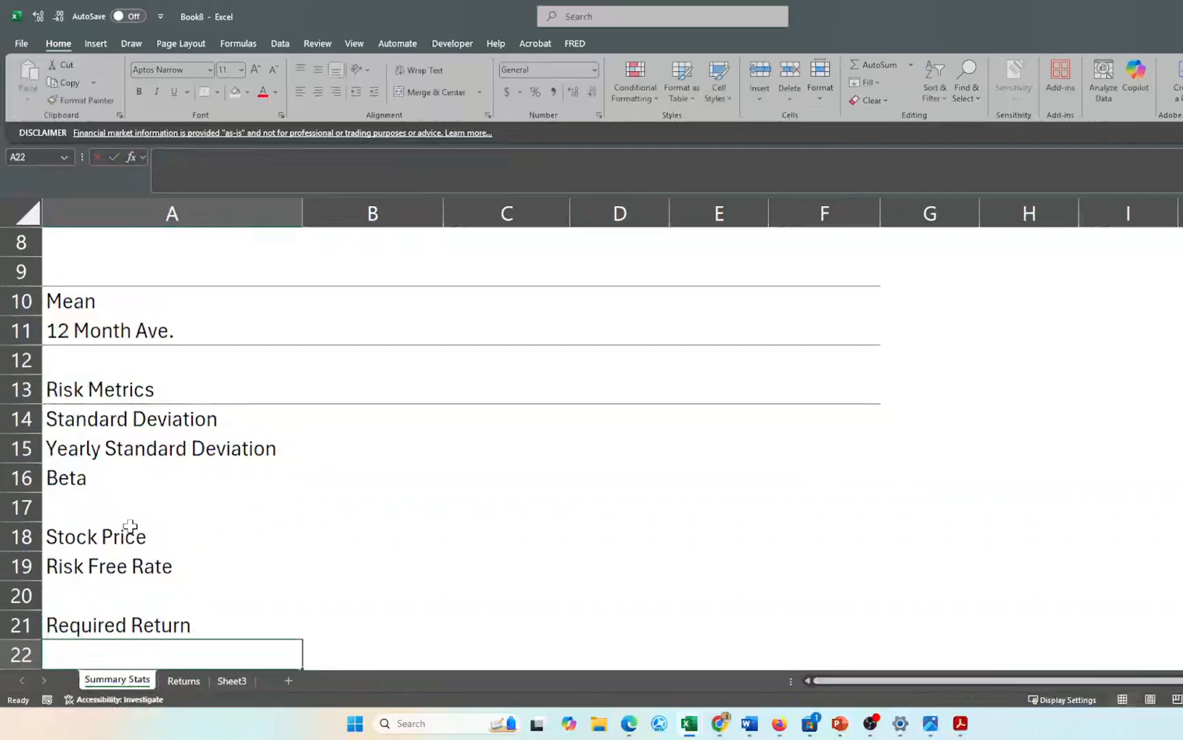
{"action": "type", "text": "CAPM"}
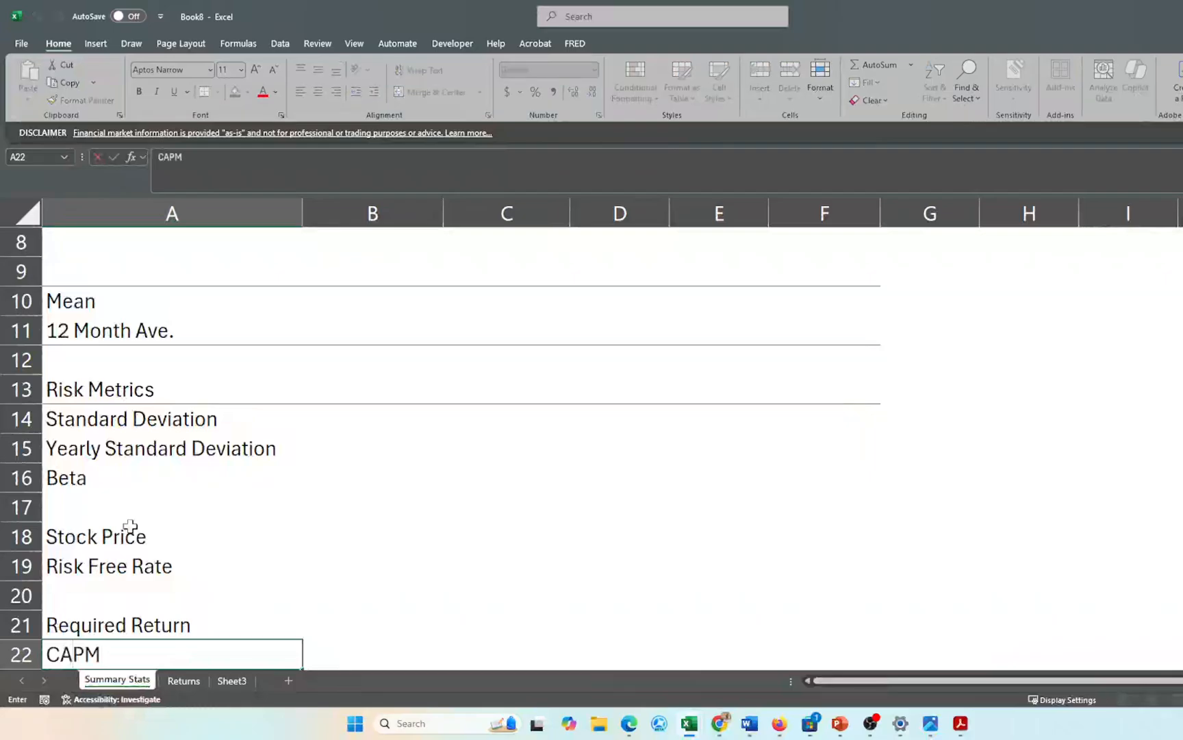
{"action": "key", "text": "Return"}
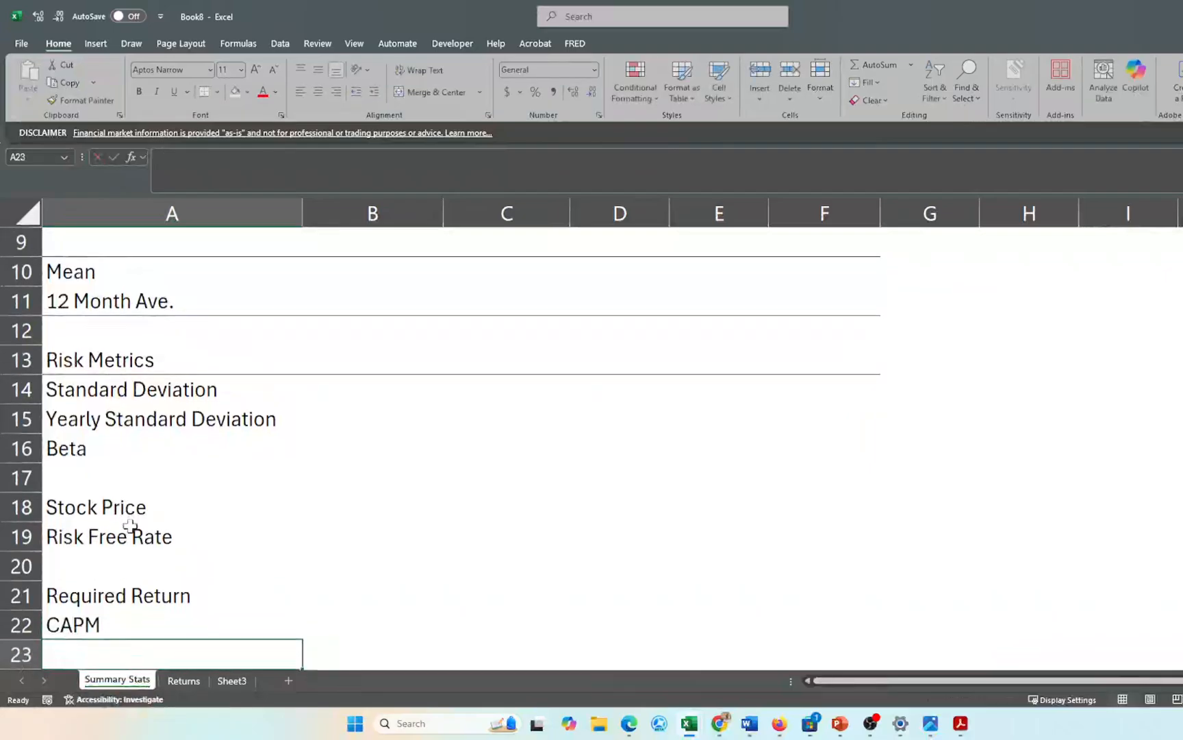
{"action": "key", "text": "alt+Tab"}
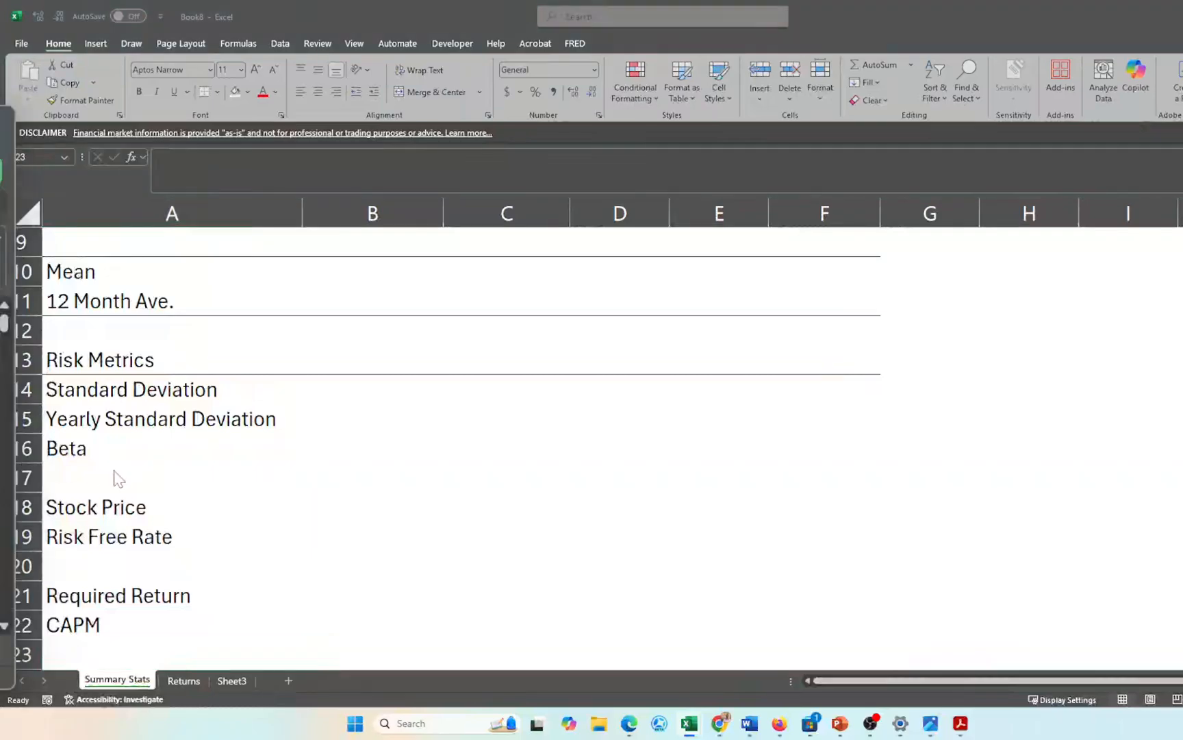
{"action": "key", "text": "alt+Tab"}
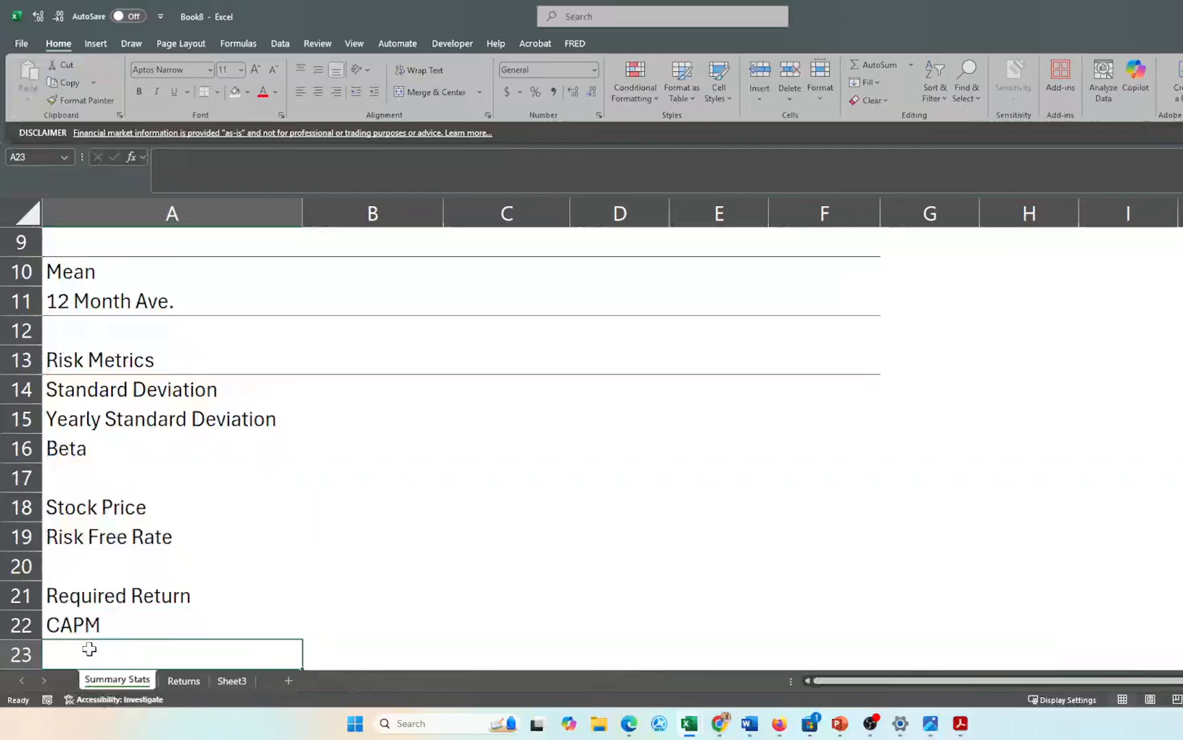
- Add the labels Expected Return of Market, Sharpe Ratio and Treynor Ratio
{"action": "type", "text": "Expe"}
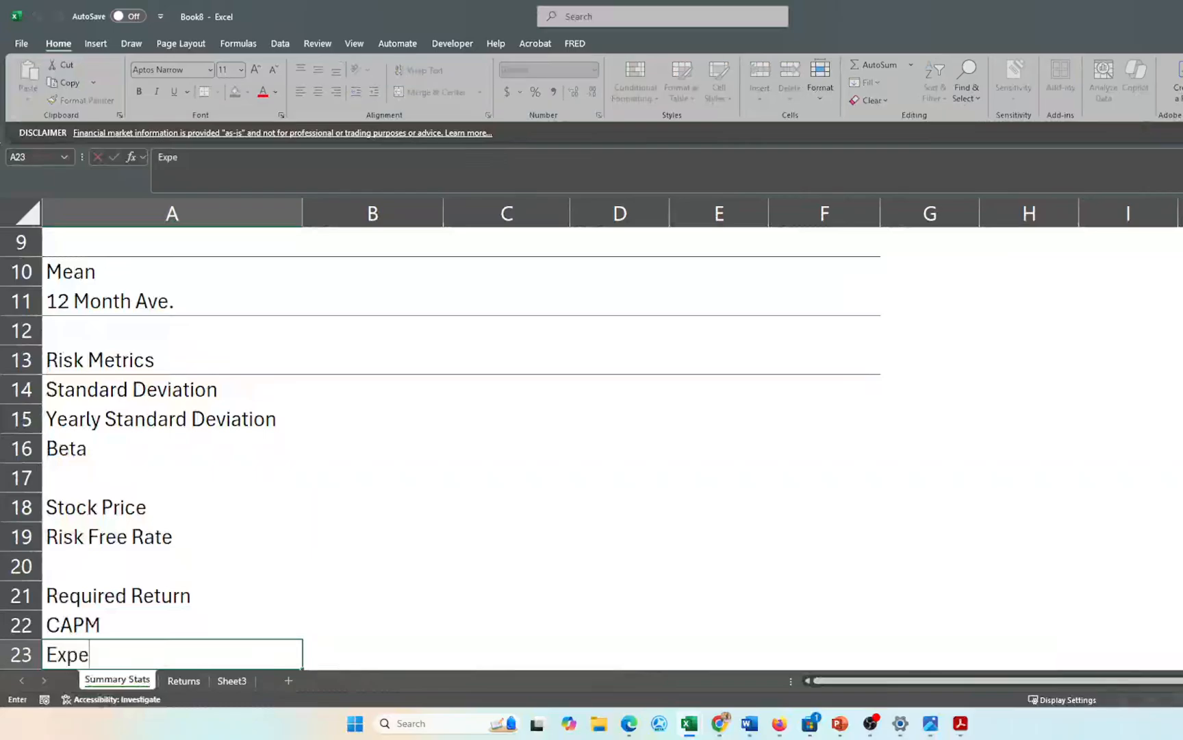
{"action": "type", "text": "cted "}
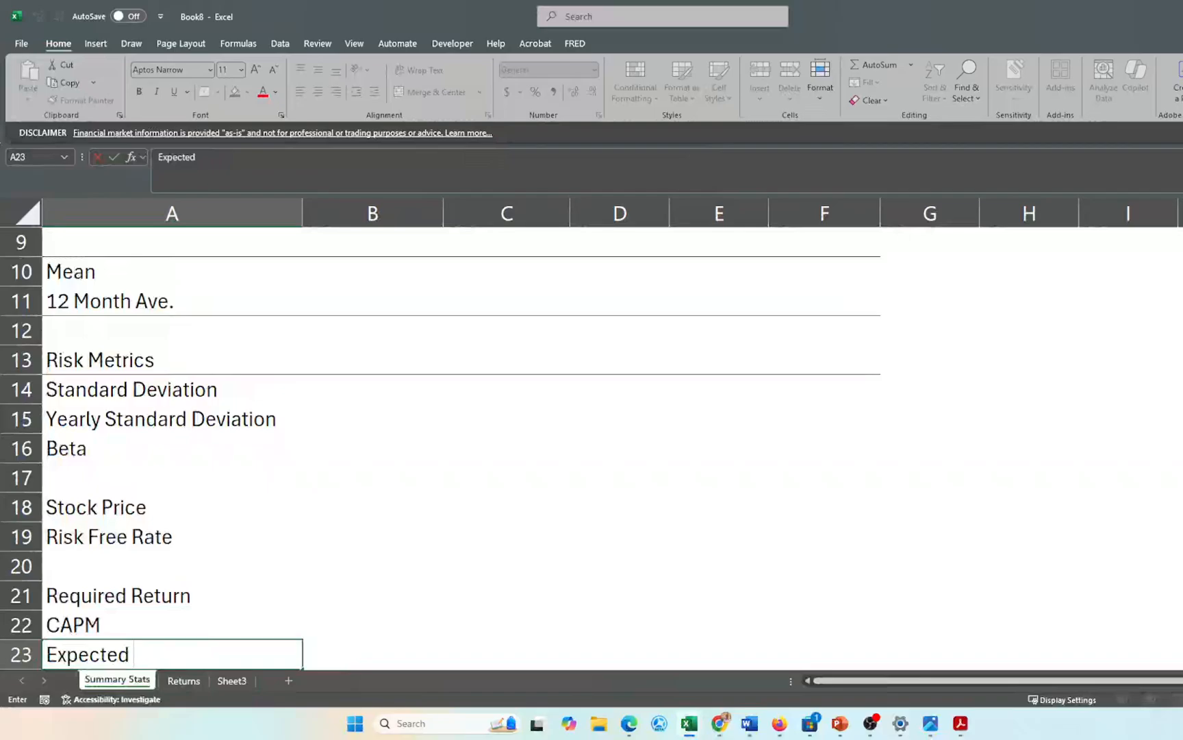
{"action": "type", "text": "Return"}
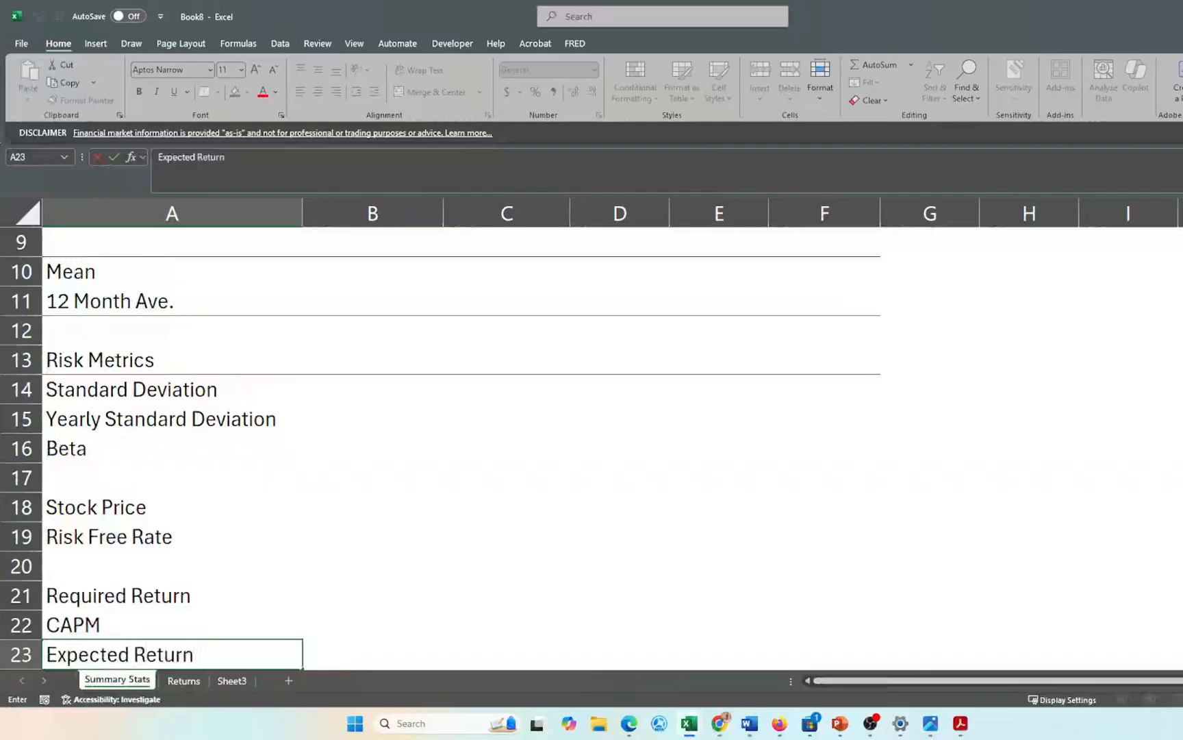
{"action": "type", "text": " of Market"}
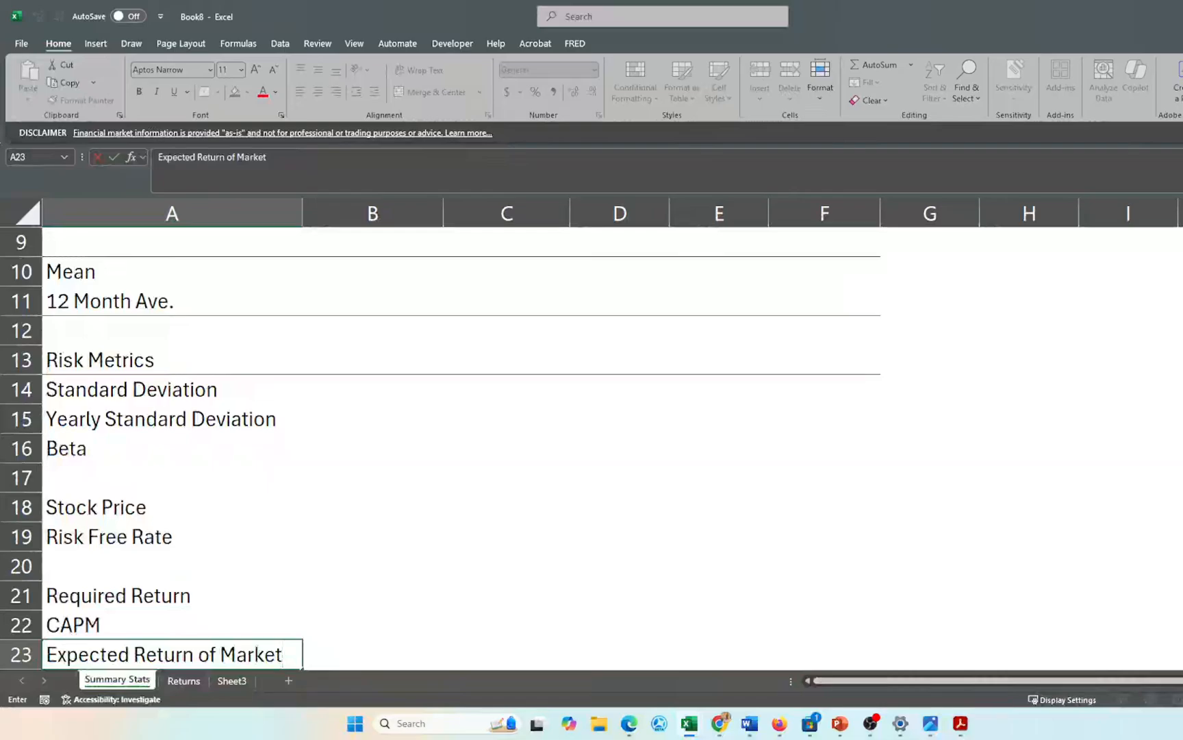
{"action": "key", "text": "Return"}
{"action": "key", "text": "Return"}
{"action": "type", "text": "St"}
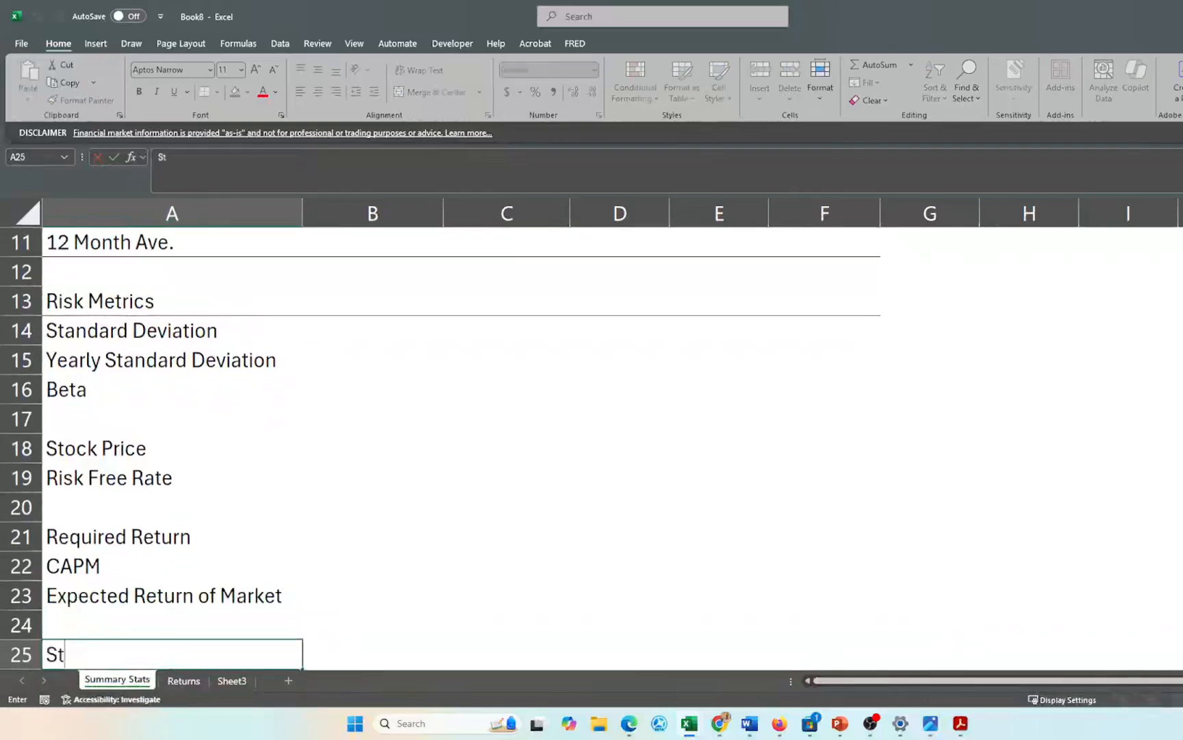
{"action": "key", "text": "BackSpace"}
{"action": "type", "text": "harpe Ratio"}
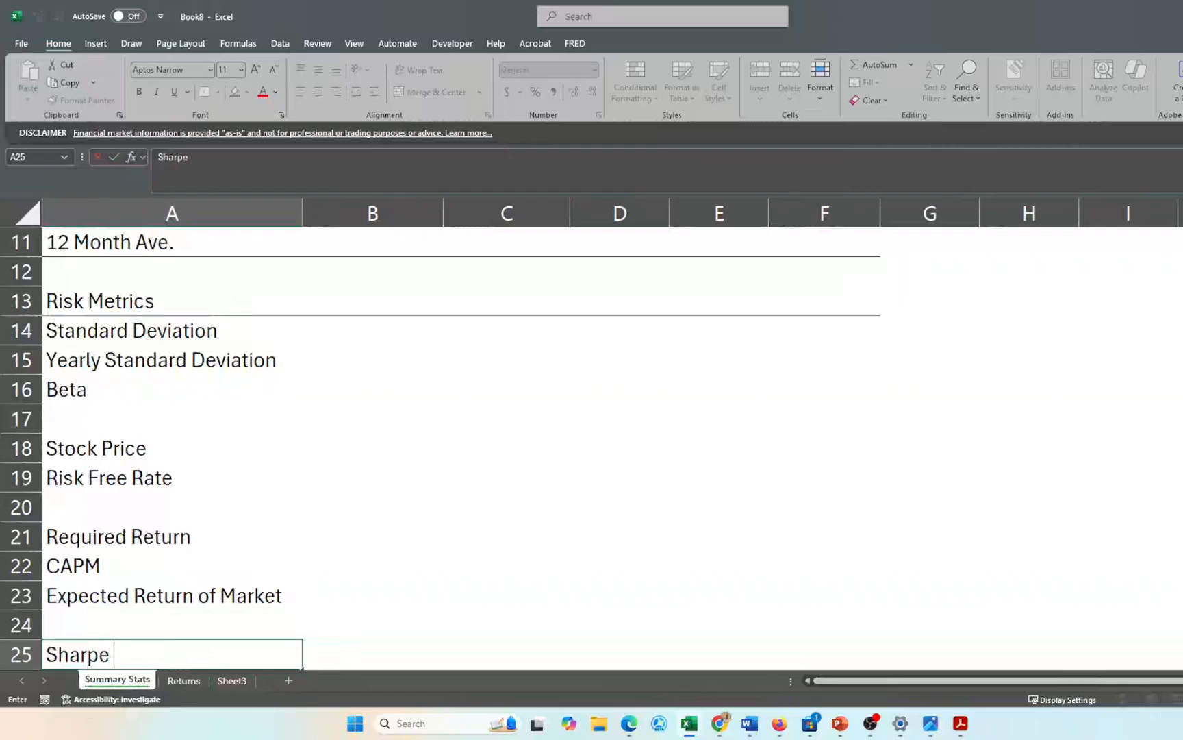
{"action": "key", "text": "ctrl+Return"}
{"action": "key", "text": "Return"}
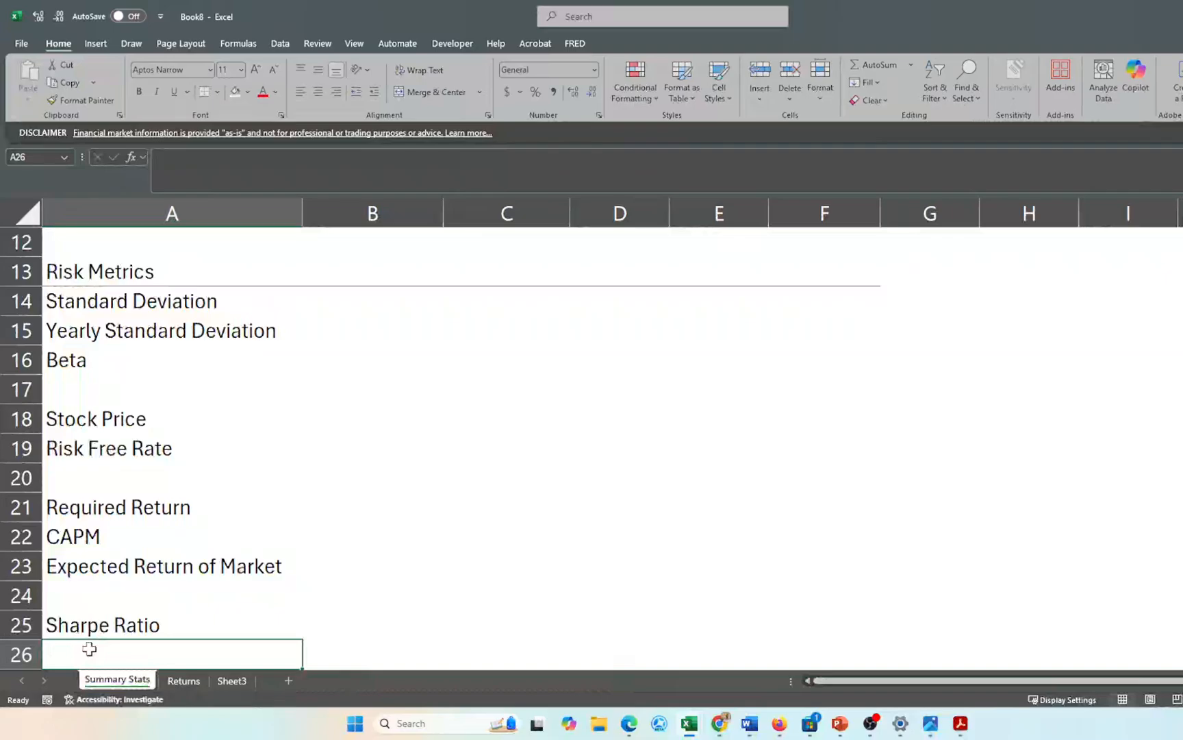
{"action": "type", "text": "Treynor Ratio"}
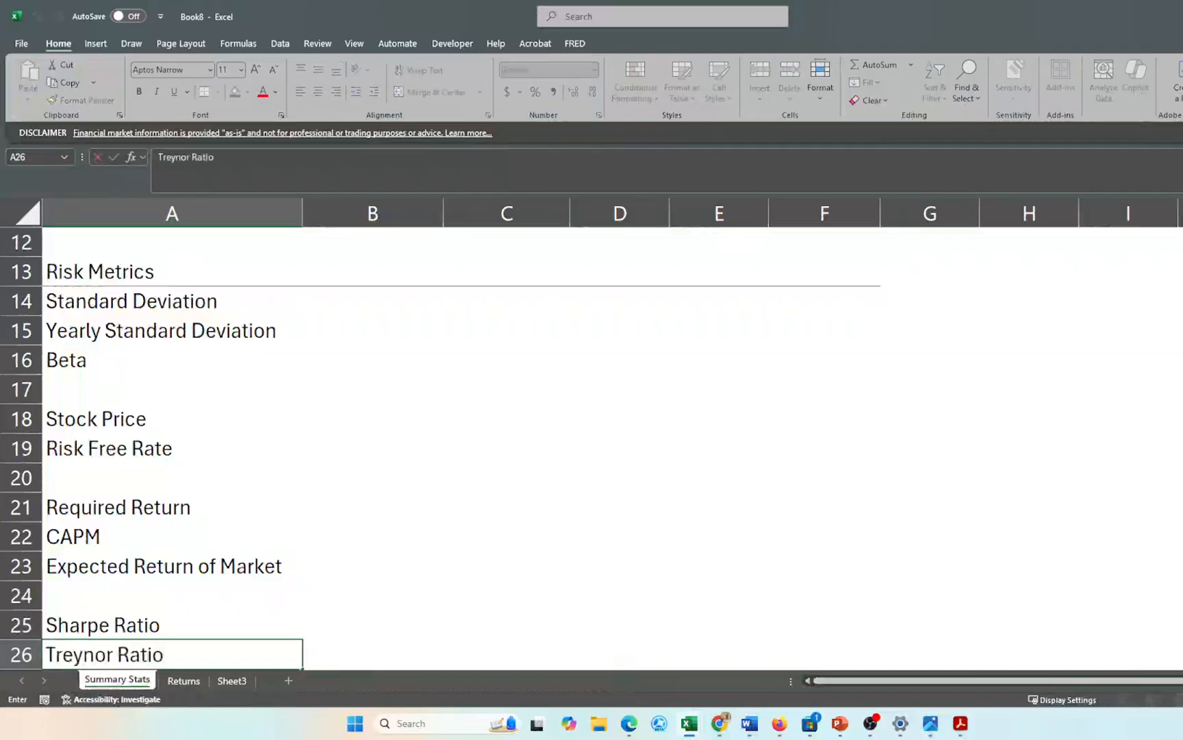
{"action": "key", "text": "Return"}
{"action": "scroll", "coordinate": [383, 600], "scroll_direction": "down", "scroll_amount": 3, "text": "ctrl"}
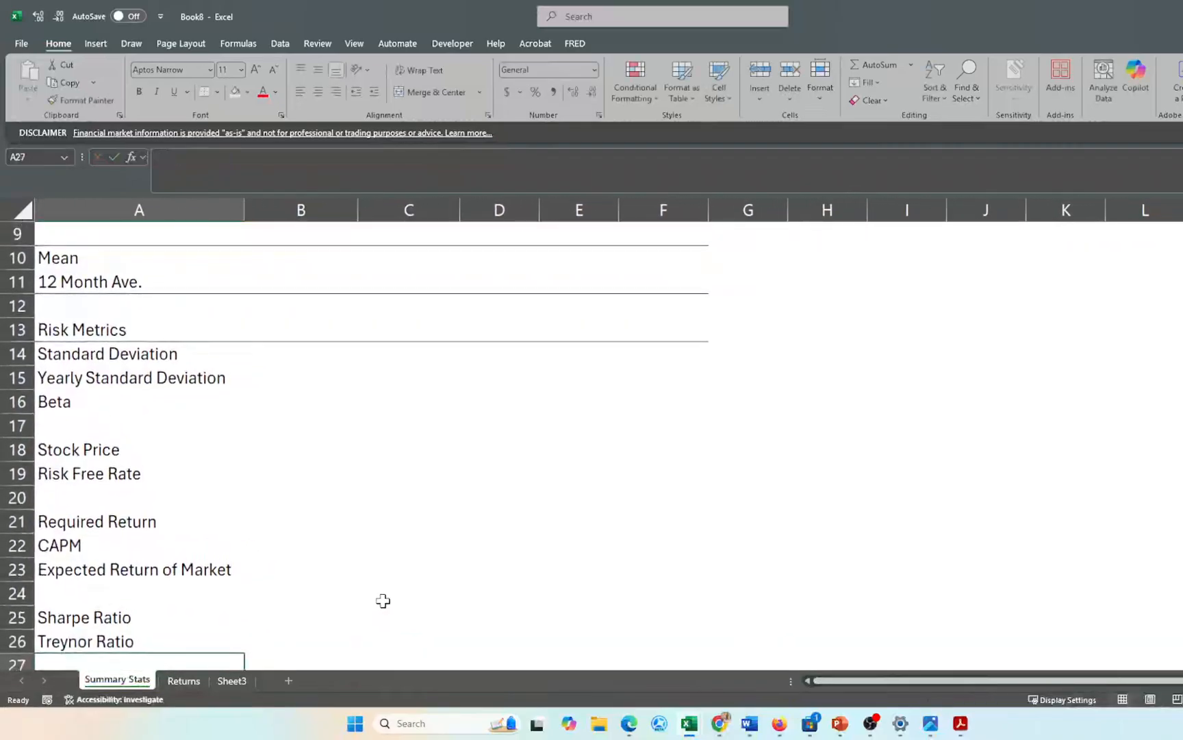
{"action": "scroll", "coordinate": [383, 600], "scroll_direction": "down", "scroll_amount": 2, "text": "ctrl"}
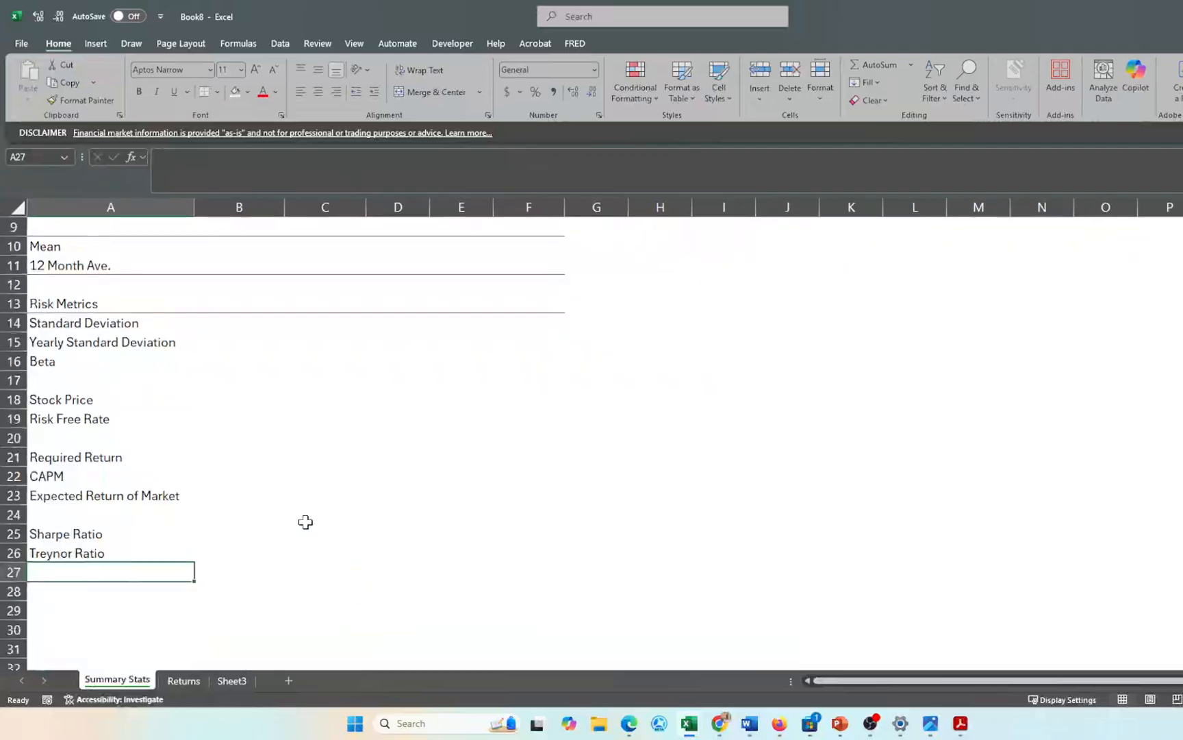
{"action": "scroll", "coordinate": [306, 521], "scroll_direction": "up", "scroll_amount": 3}
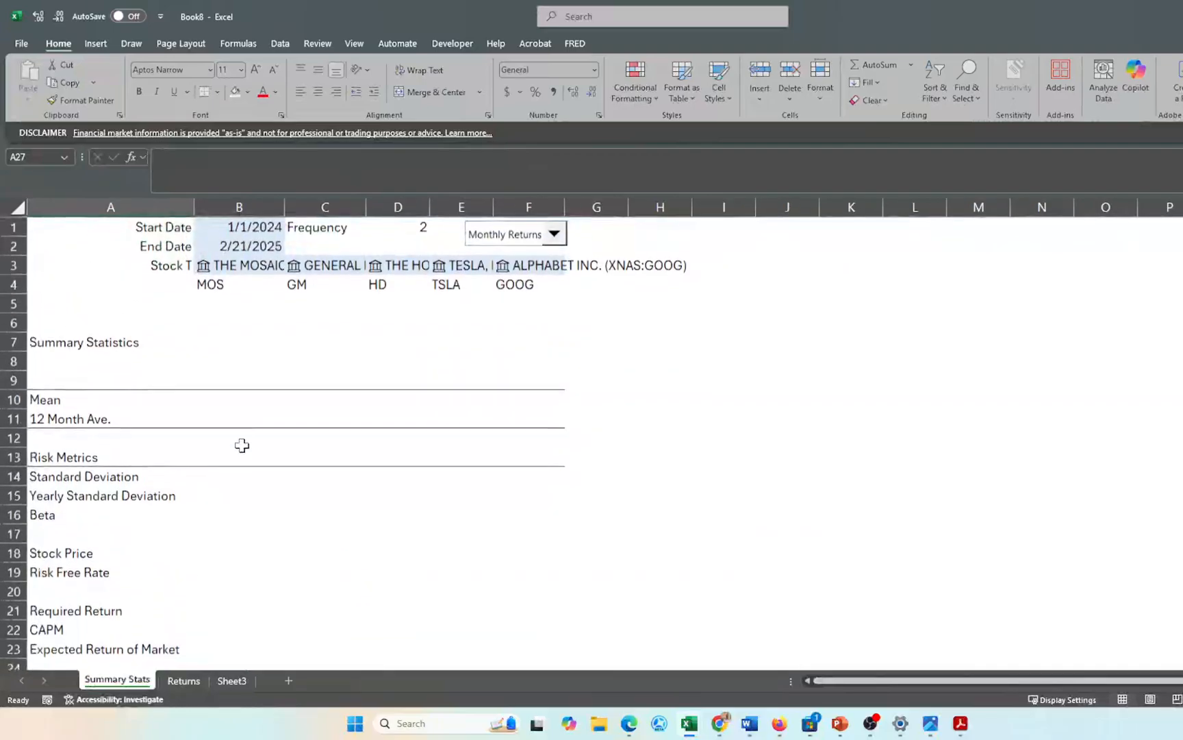
{"action": "scroll", "coordinate": [256, 458], "scroll_direction": "up", "scroll_amount": 3}
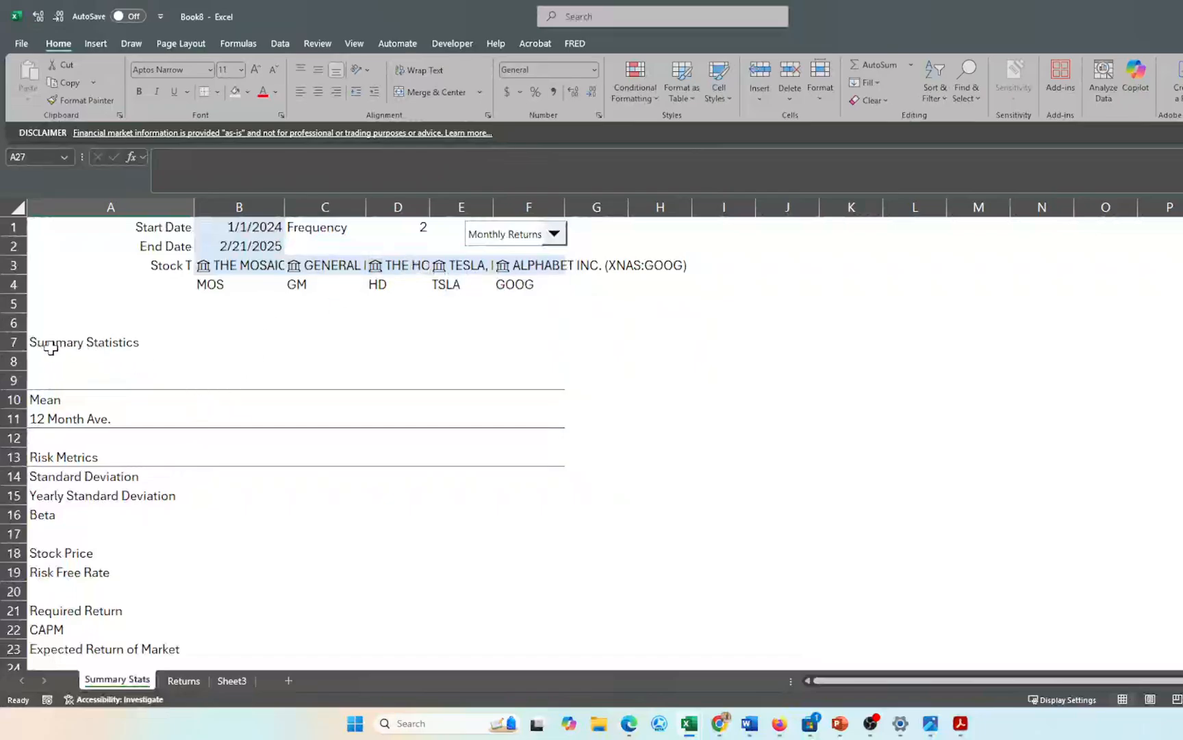
- Fill the Summary Statistics row A7:F7 light blue and start a formula in B10
{"action": "left_click_drag", "start_coordinate": [49, 342], "coordinate": [544, 345]}
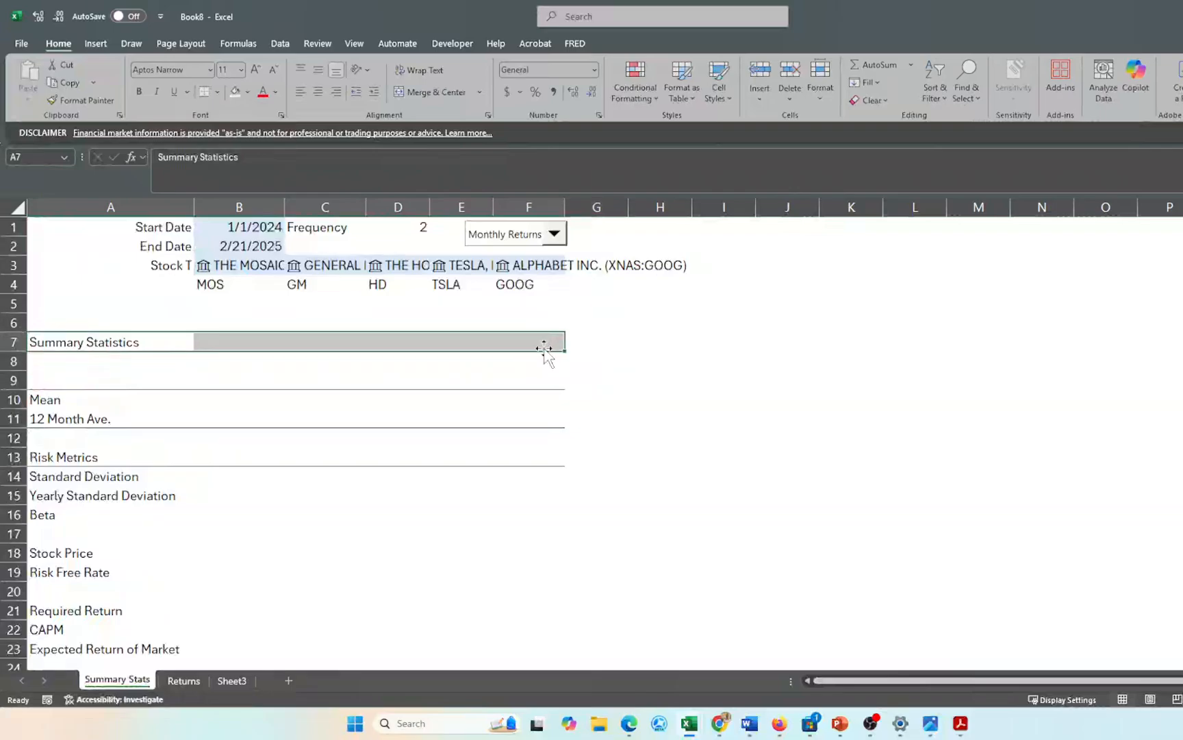
{"action": "left_click", "coordinate": [235, 91]}
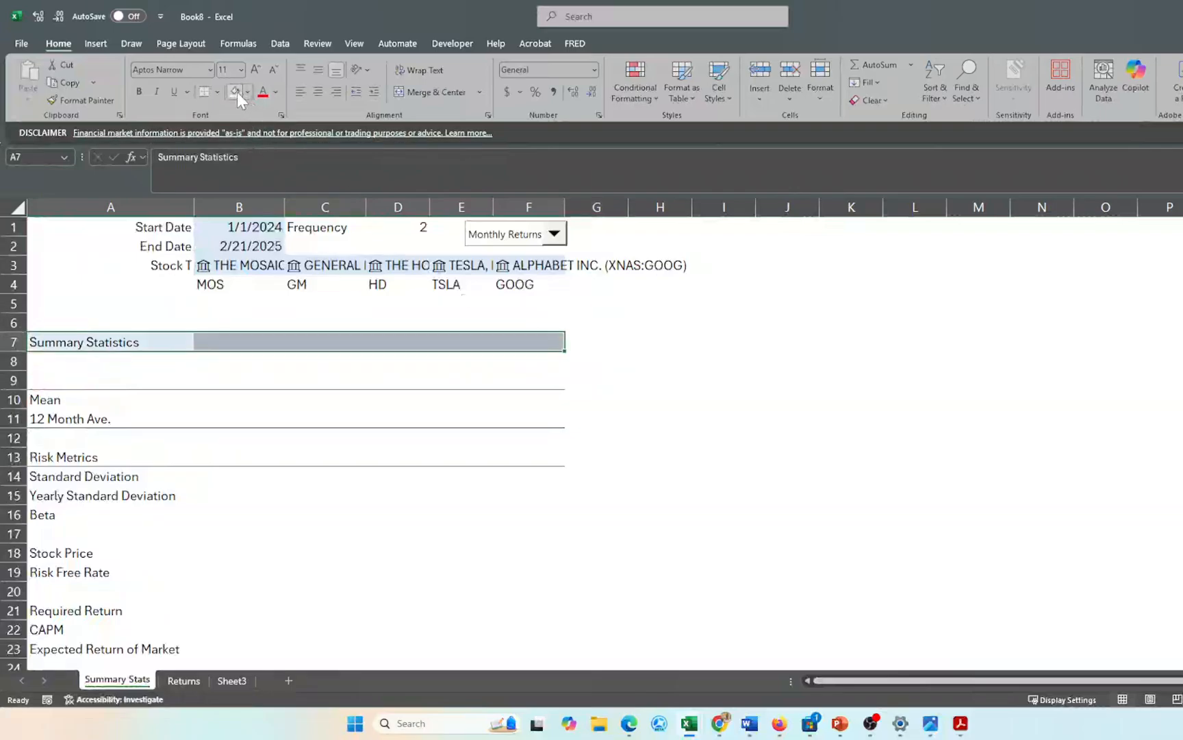
{"action": "left_click", "coordinate": [261, 554]}
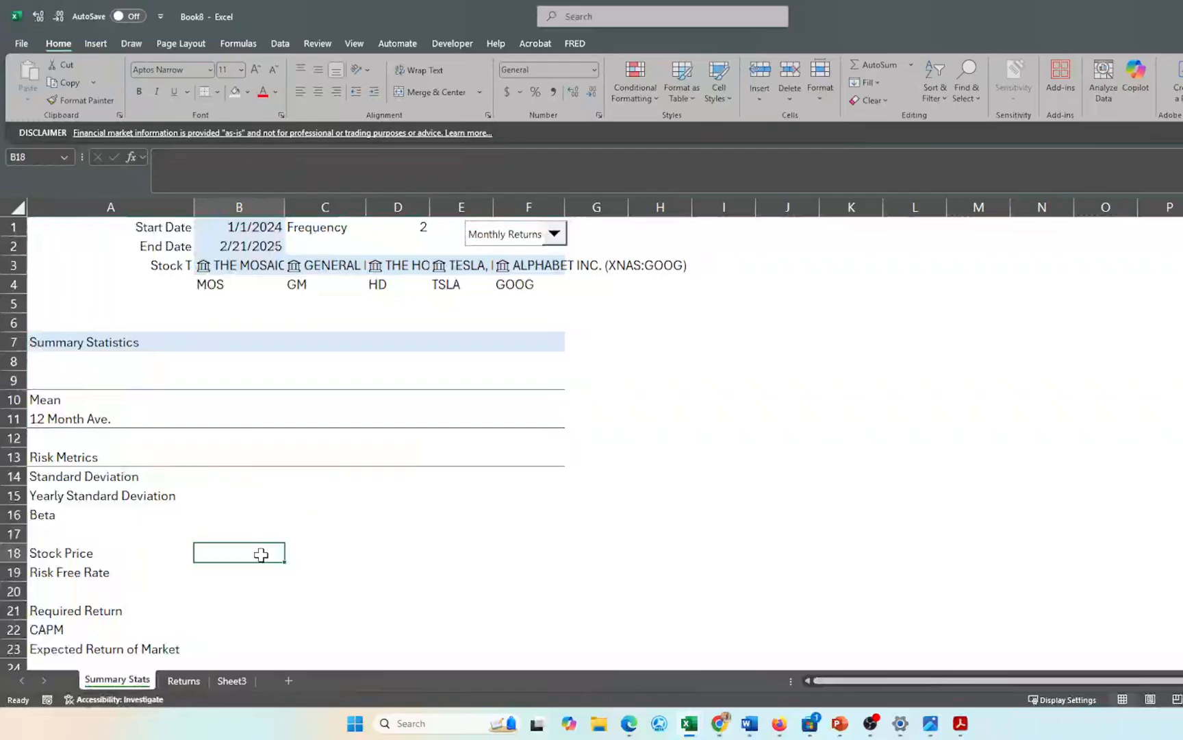
{"action": "left_click", "coordinate": [222, 401]}
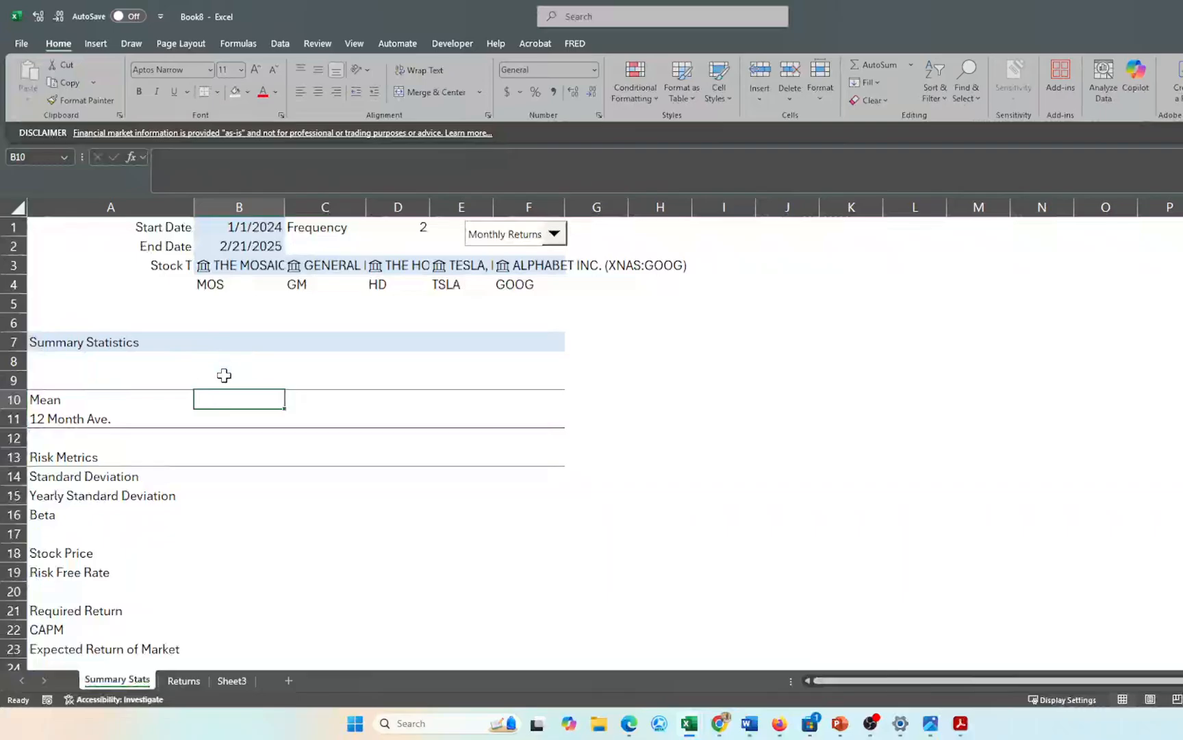
{"action": "type", "text": "="}
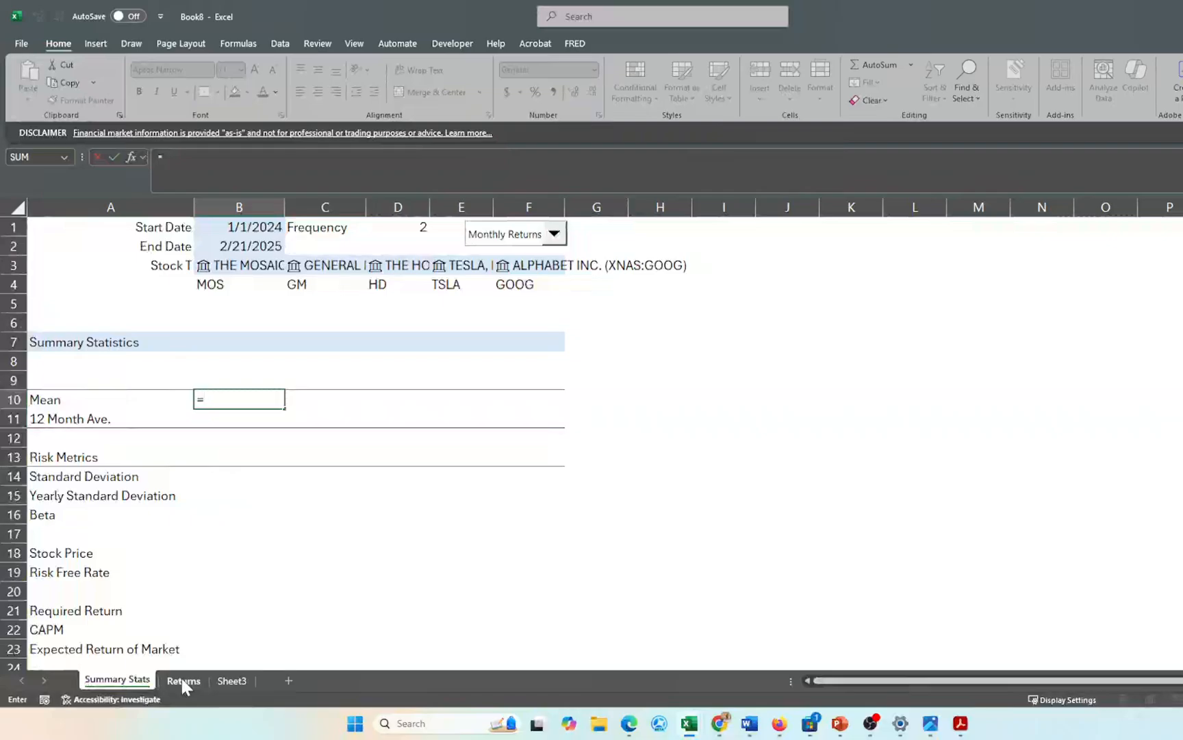
- Enter =AVERAGE(Returns!H6:H75000) in B10 and fill it right to F10
{"action": "type", "text": "aver"}
{"action": "key", "text": "Tab"}
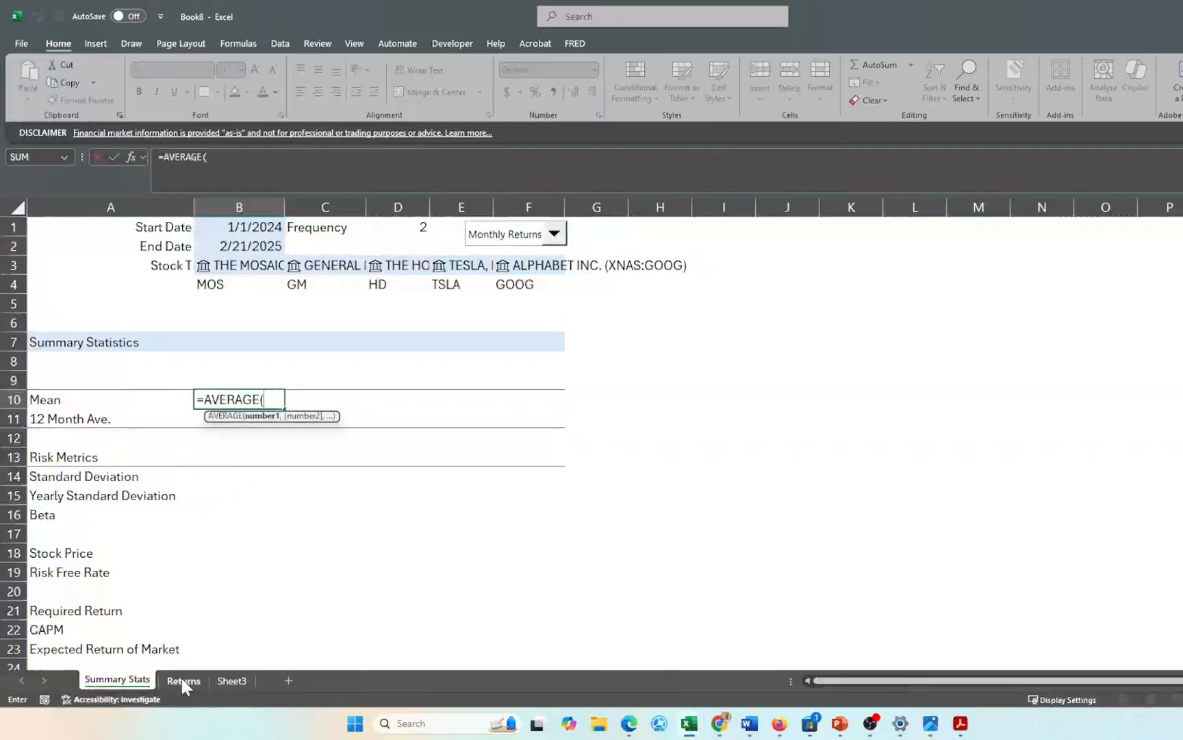
{"action": "left_click", "coordinate": [180, 681]}
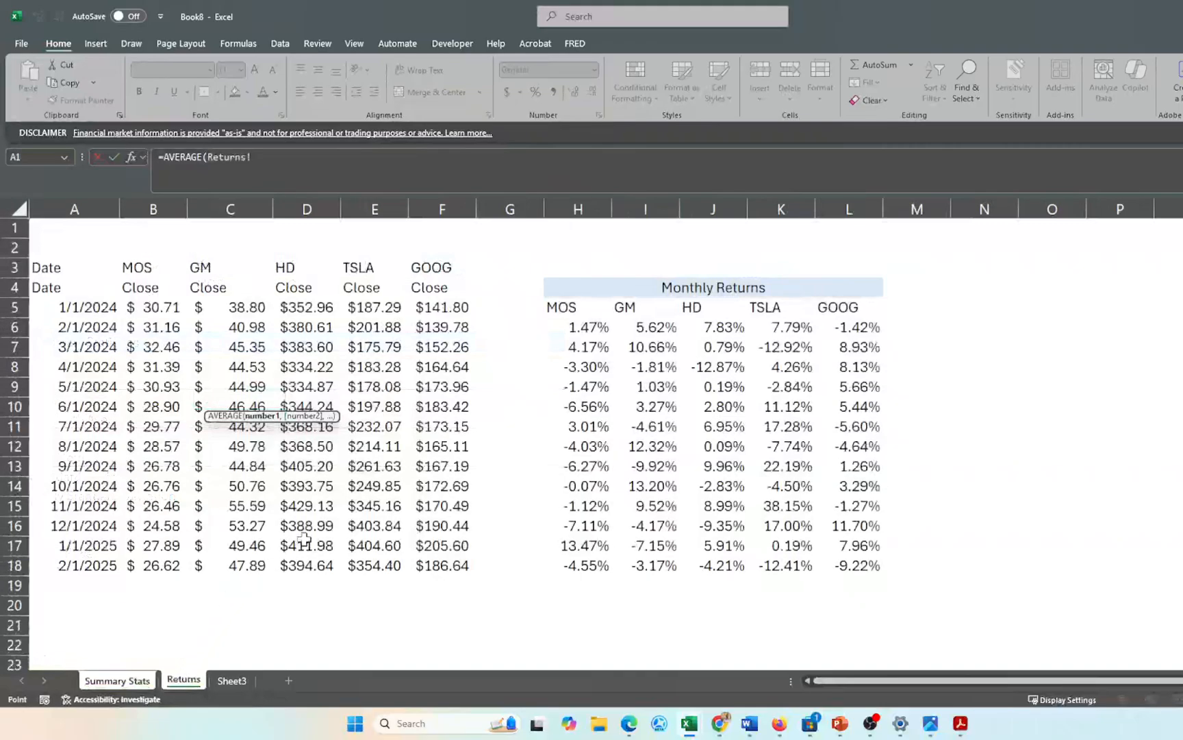
{"action": "left_click", "coordinate": [578, 322]}
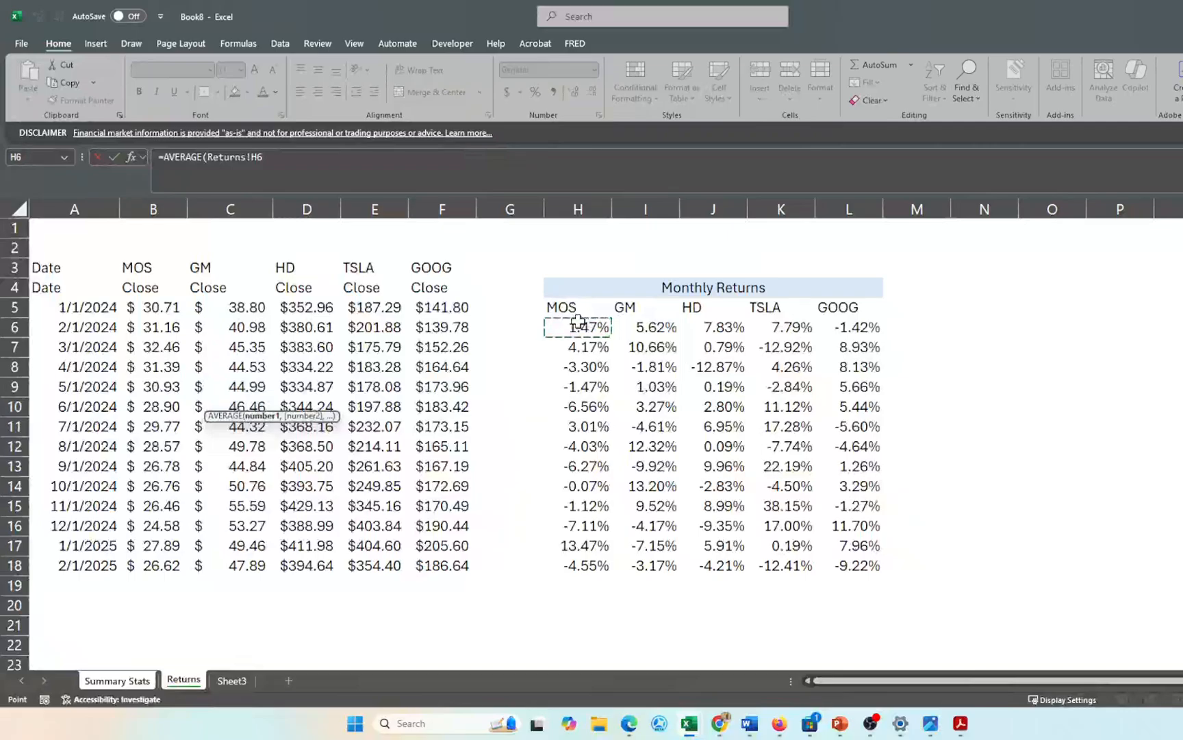
{"action": "key", "text": "ctrl+shift+Down"}
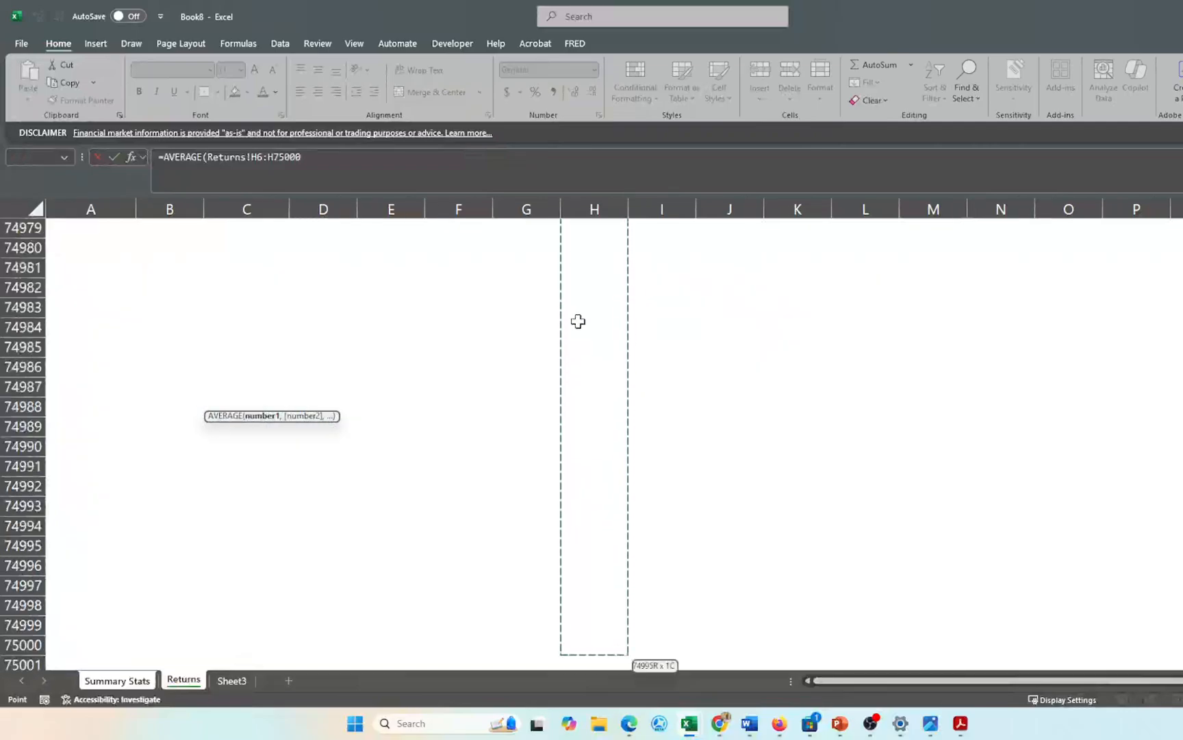
{"action": "type", "text": ")"}
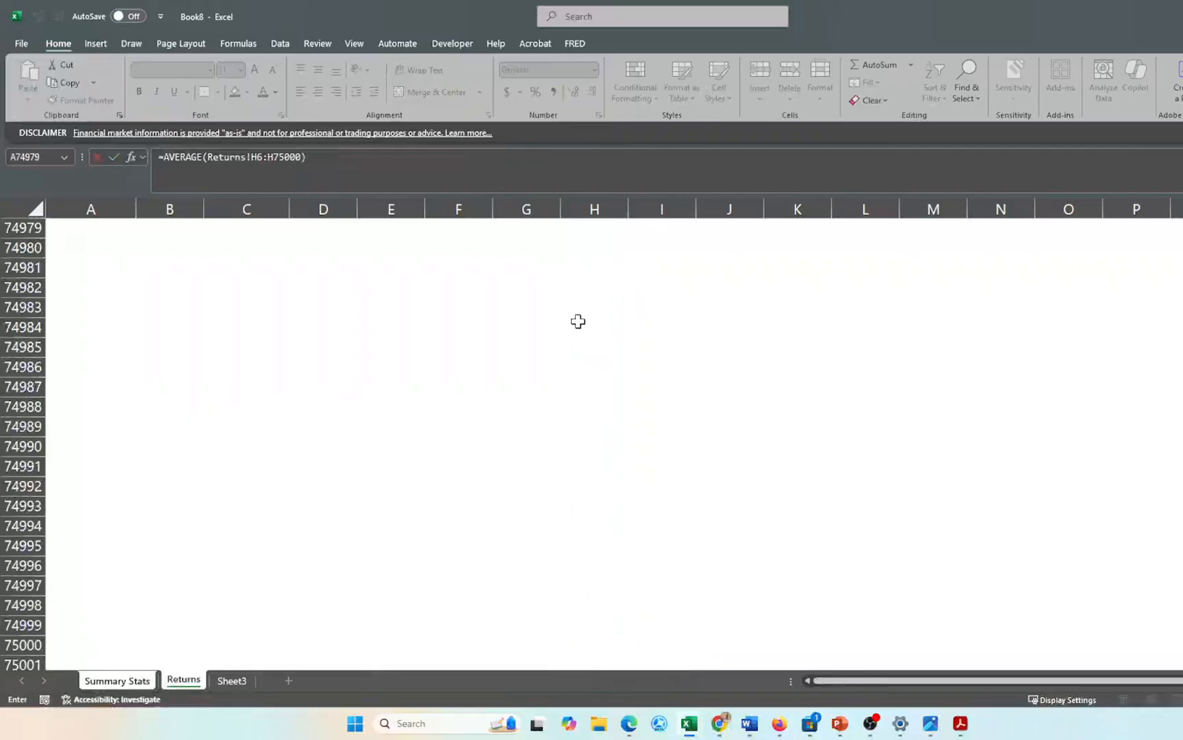
{"action": "key", "text": "Return"}
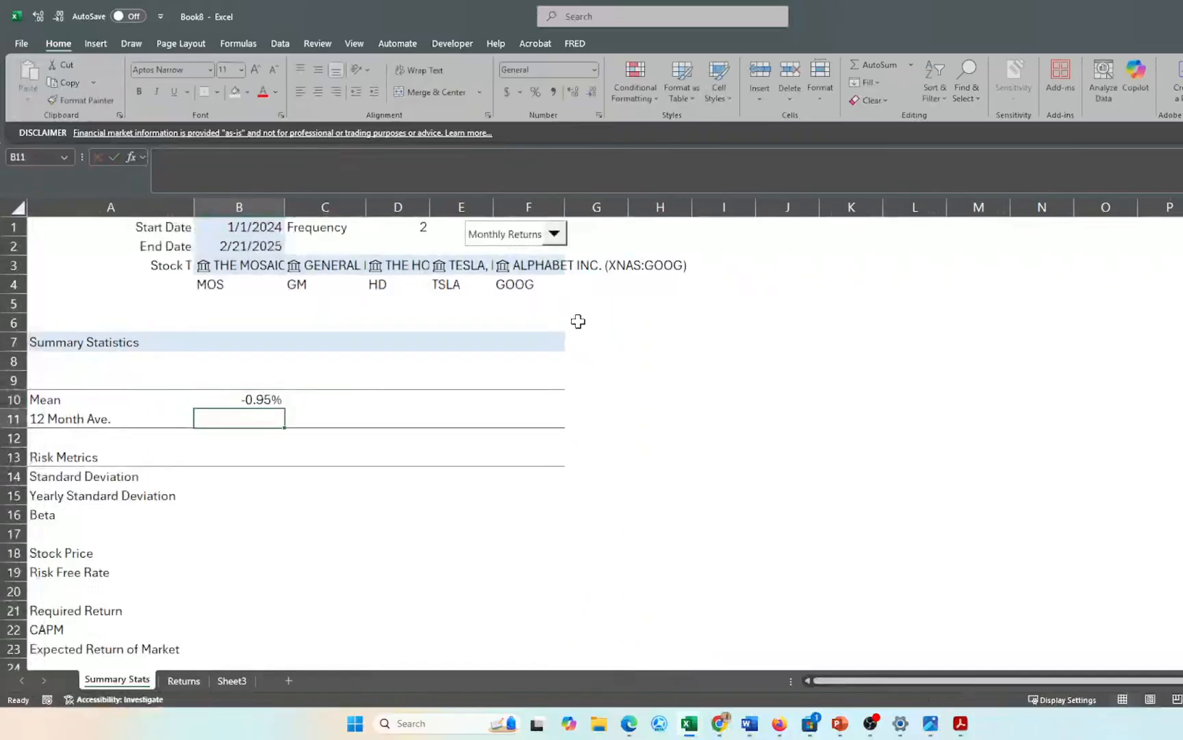
{"action": "key", "text": "Up"}
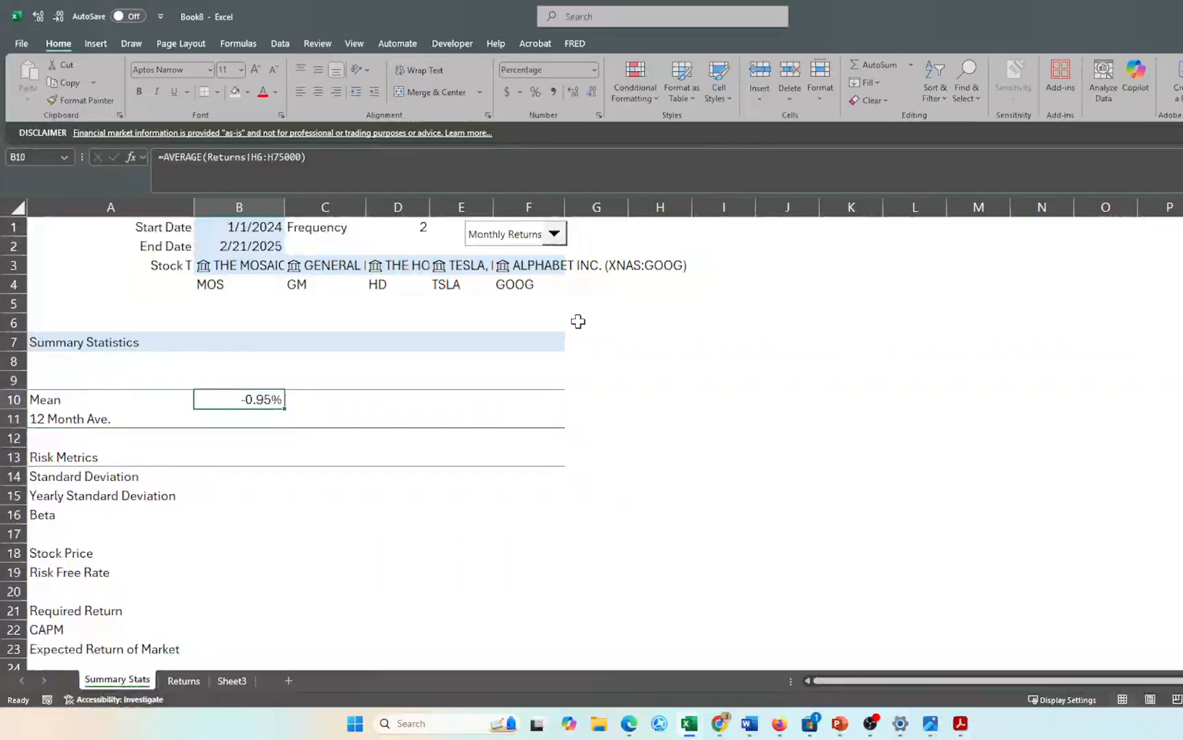
{"action": "key", "text": "shift+Right"}
{"action": "key", "text": "shift+Right"}
{"action": "key", "text": "shift+Right"}
{"action": "key", "text": "shift+Right"}
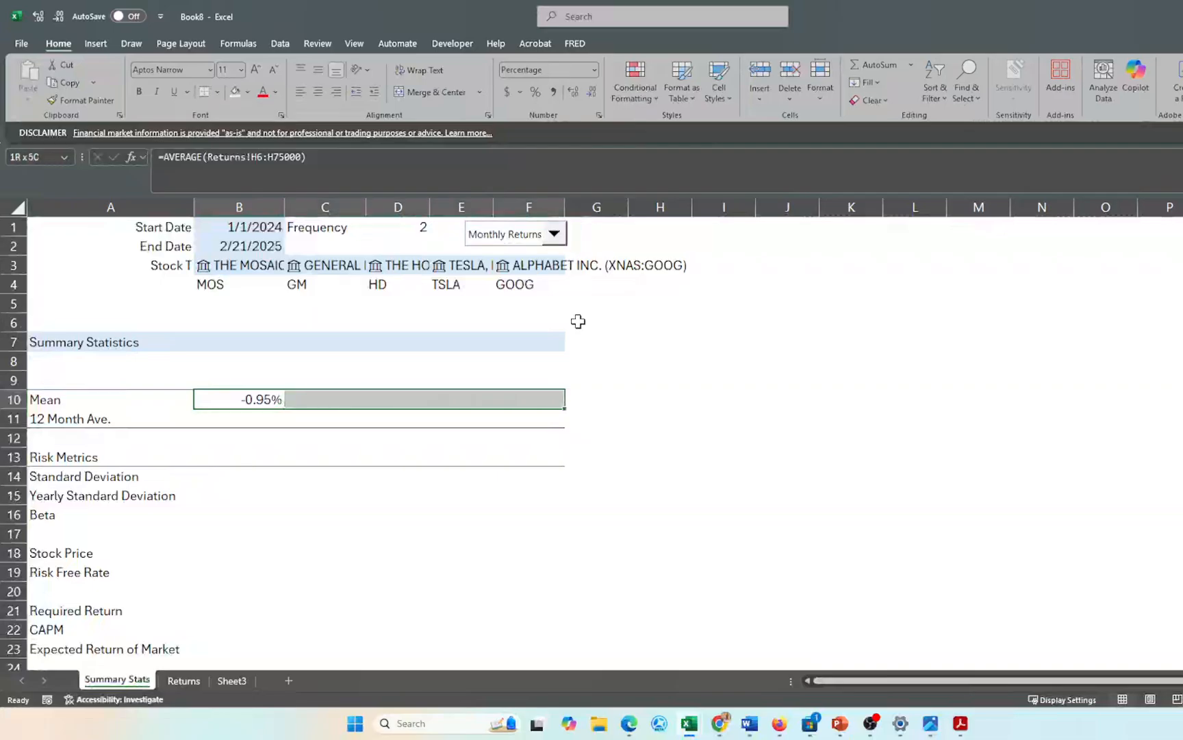
{"action": "key", "text": "ctrl+r"}
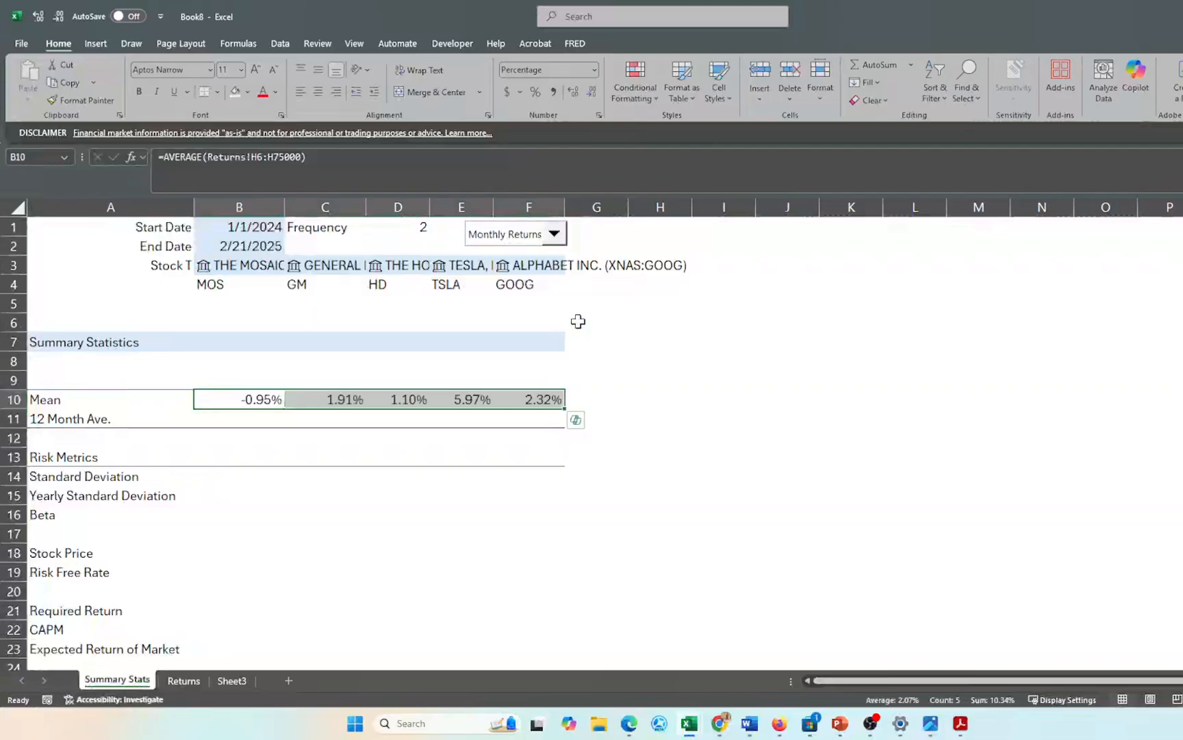
{"action": "key", "text": "Down"}
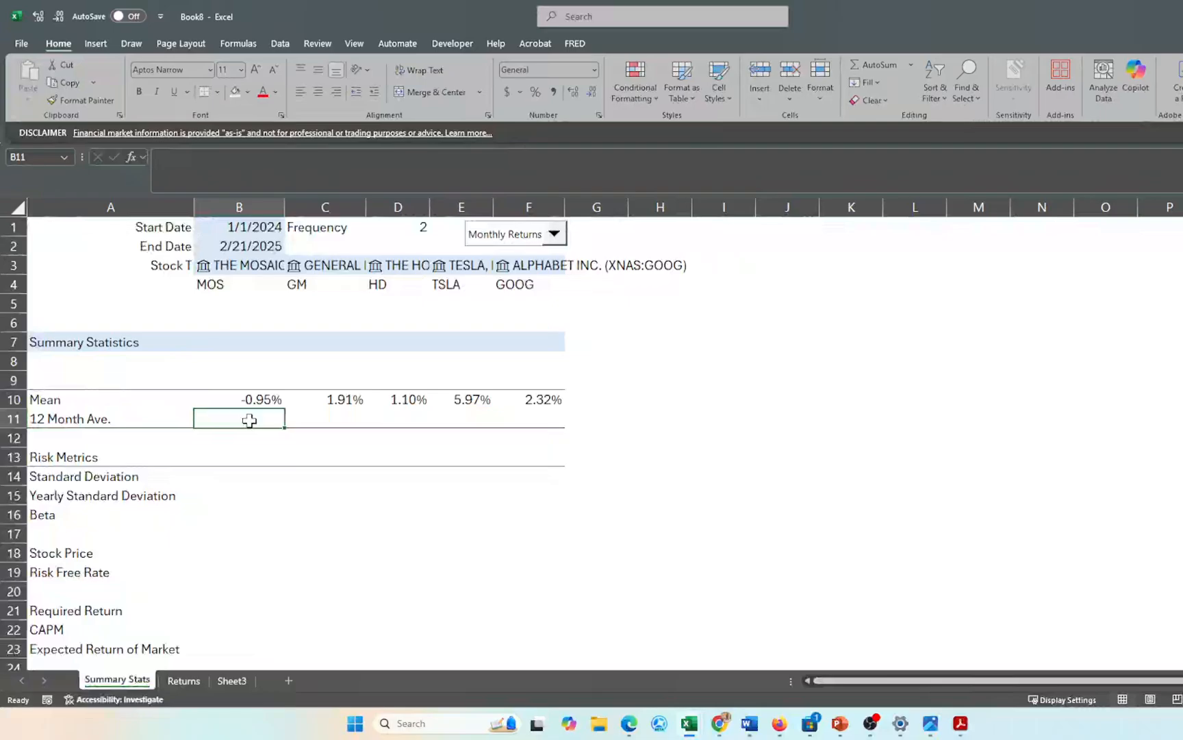
- Start a CHOOSE formula in B11 indexed on the absolute Sheet3!$C$8 Index Number
{"action": "type", "text": "=c"}
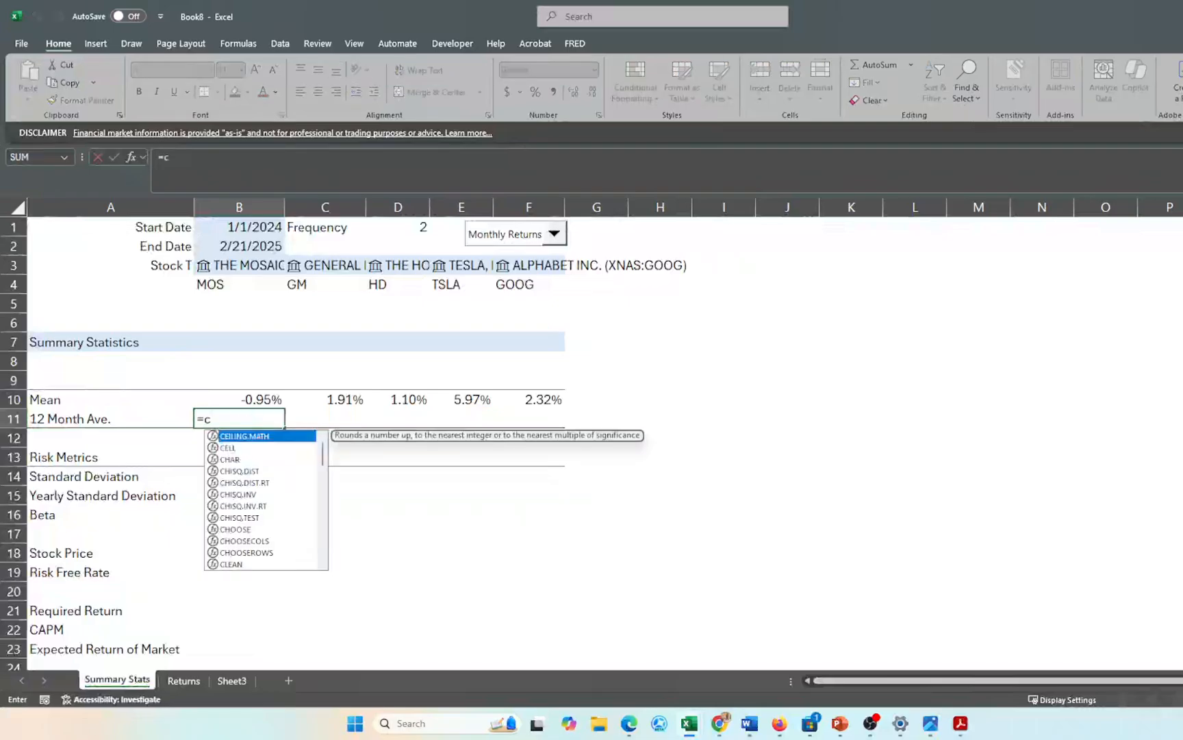
{"action": "type", "text": "hoose"}
{"action": "key", "text": "Tab"}
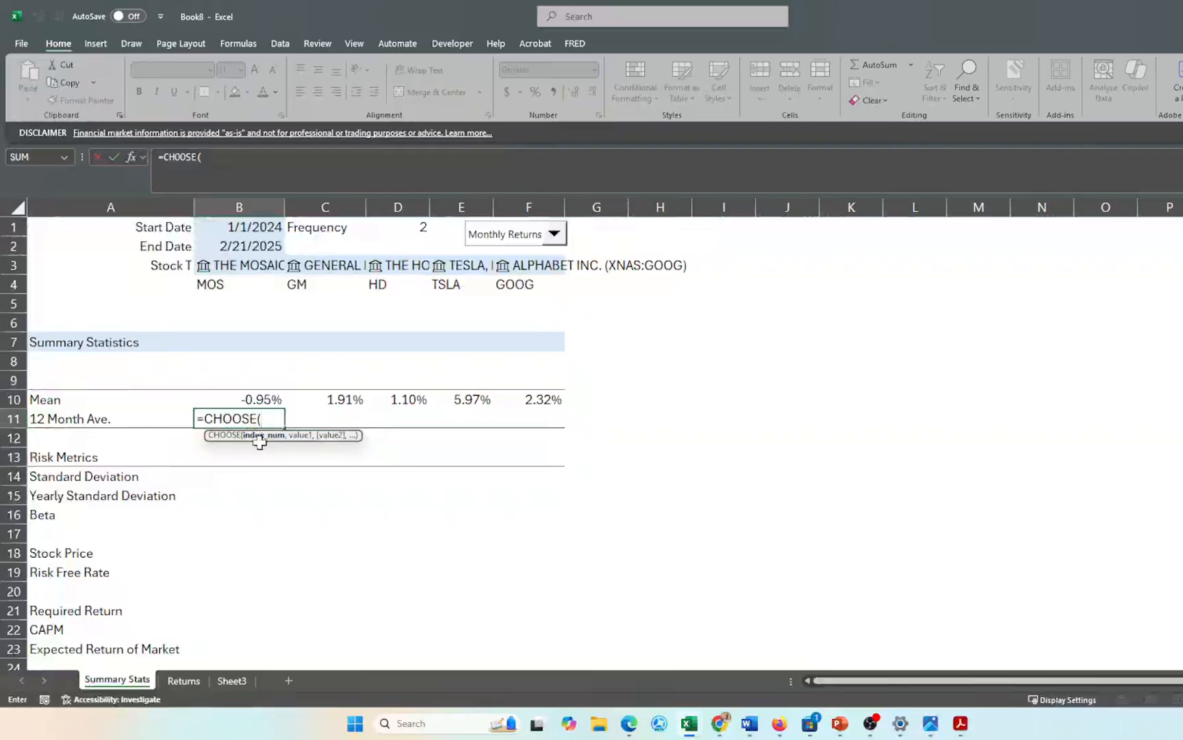
{"action": "left_click", "coordinate": [231, 680]}
{"action": "left_click", "coordinate": [355, 448]}
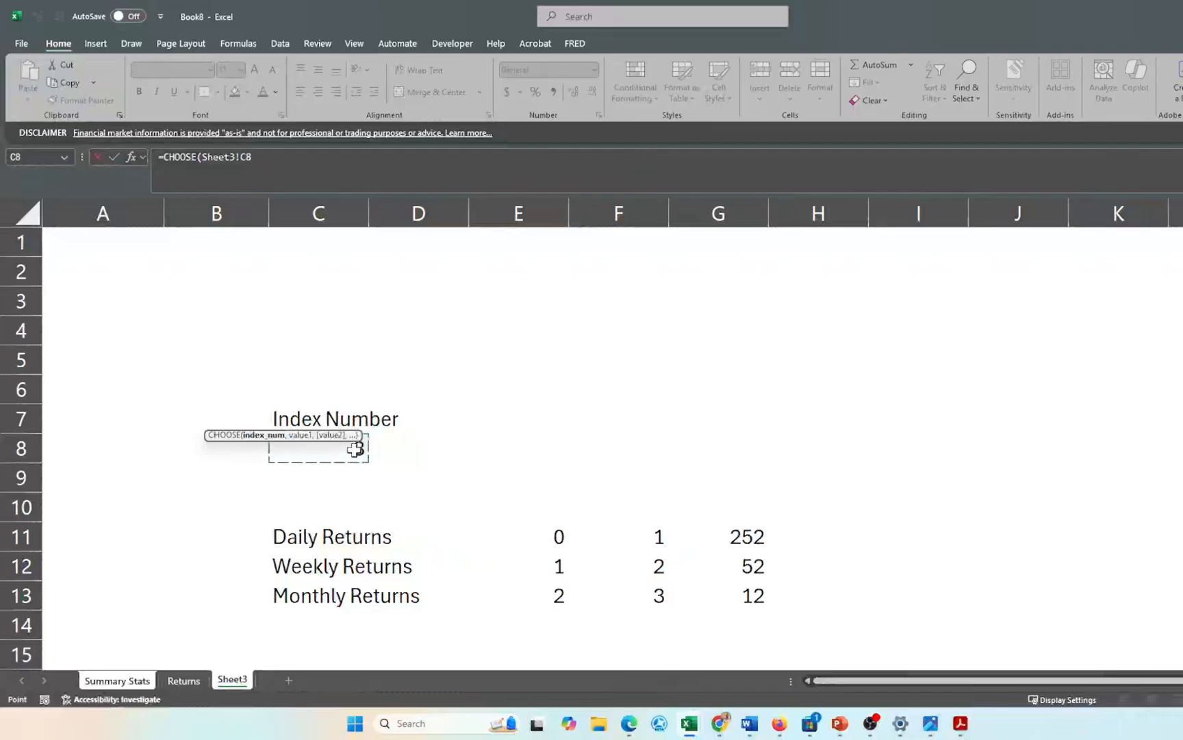
{"action": "key", "text": "F4"}
{"action": "type", "text": ","}
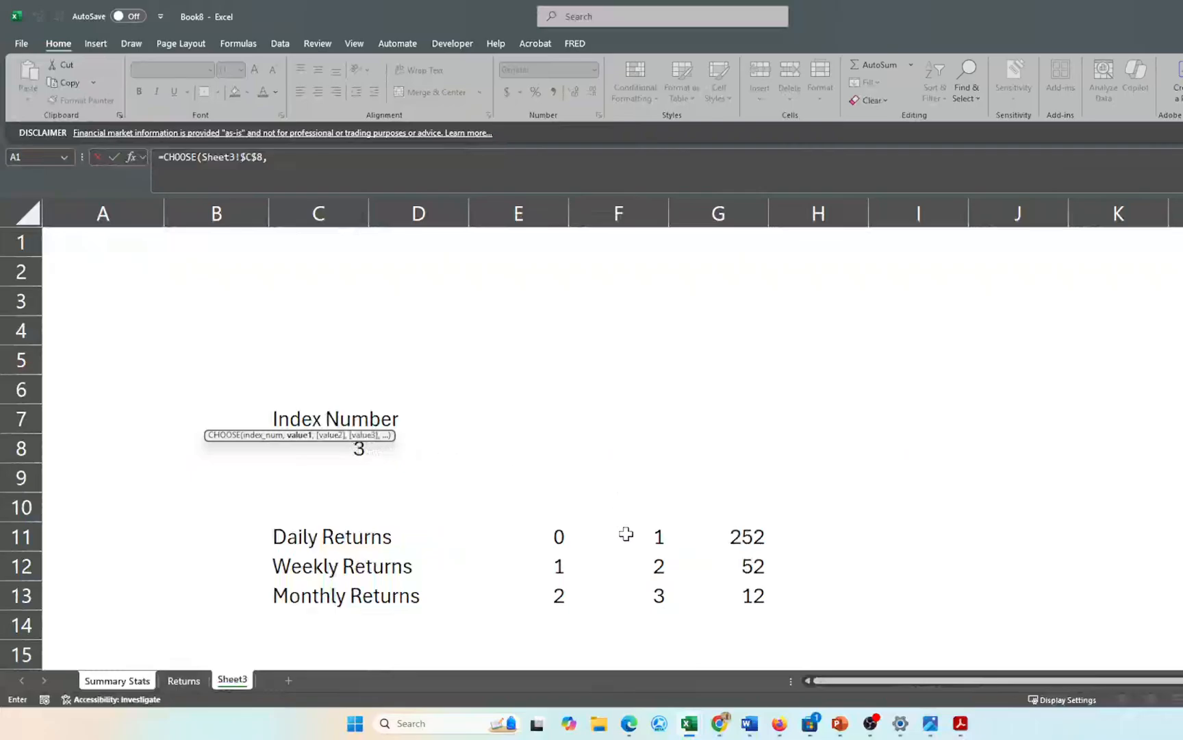
- Add absolute Sheet3 options $G$11, $G$12, $G$13 (252, 52, 12) and finish the formula
{"action": "left_click", "coordinate": [755, 536]}
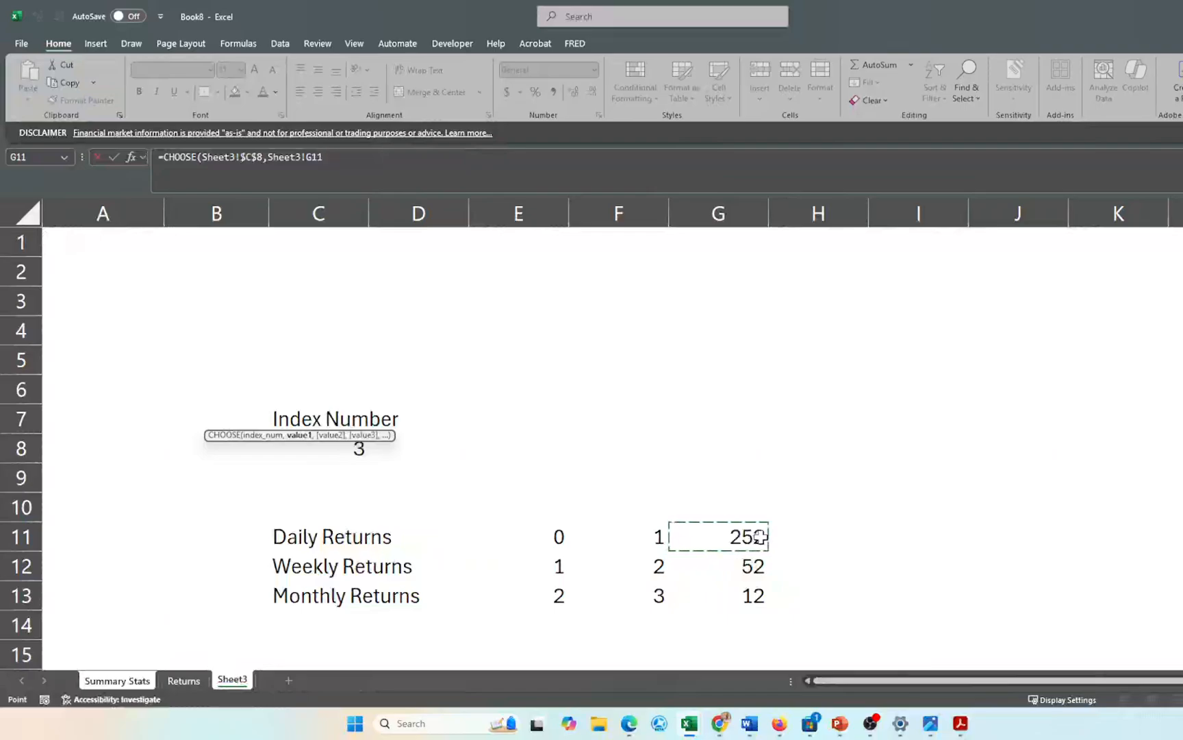
{"action": "key", "text": "F4"}
{"action": "type", "text": ","}
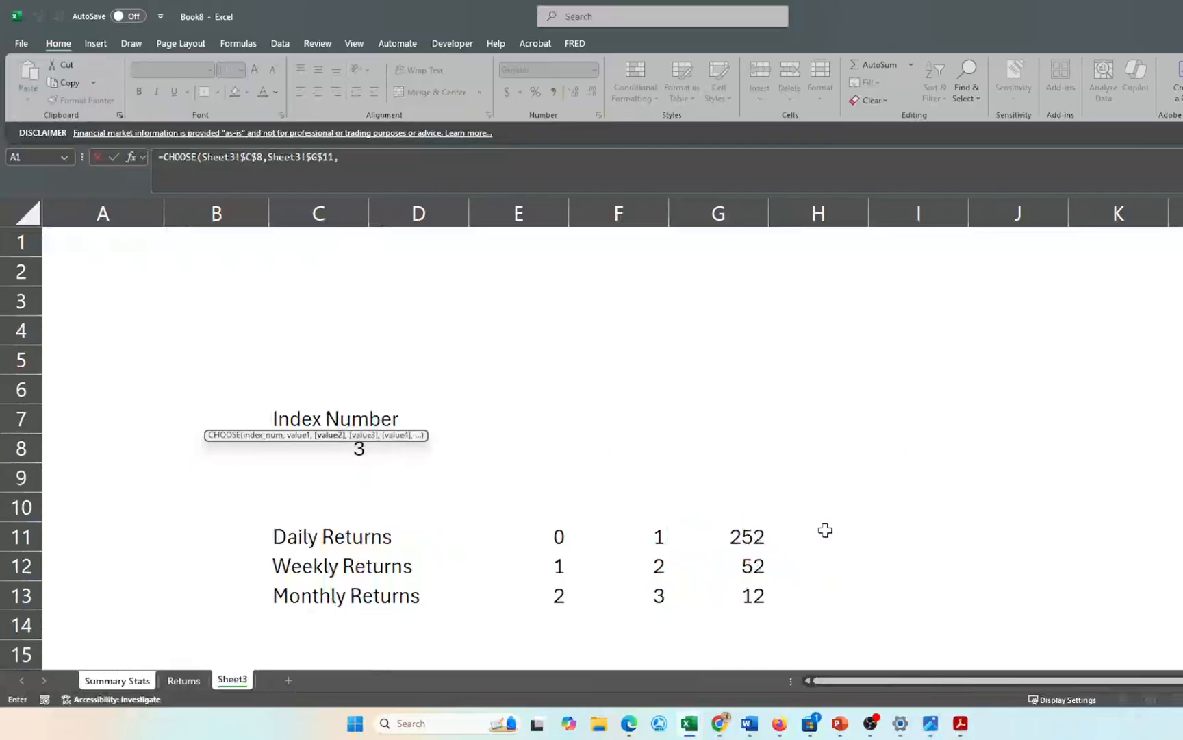
{"action": "left_click", "coordinate": [740, 565]}
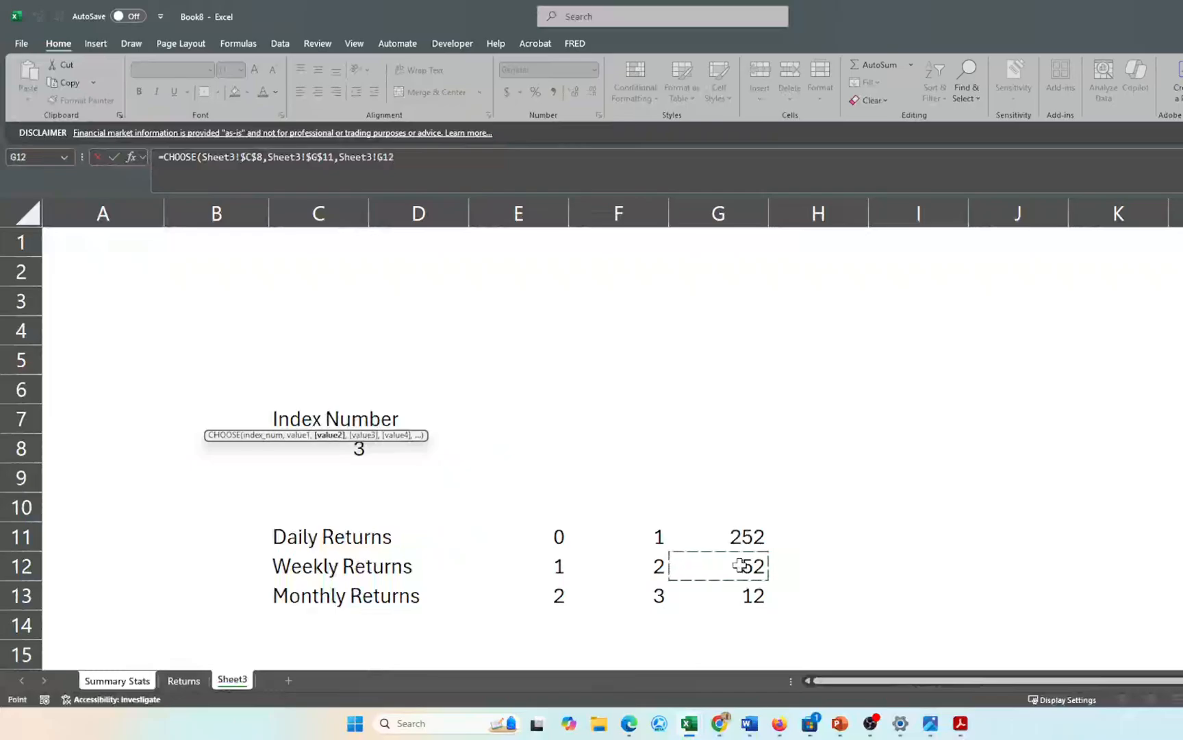
{"action": "key", "text": "F4"}
{"action": "type", "text": ","}
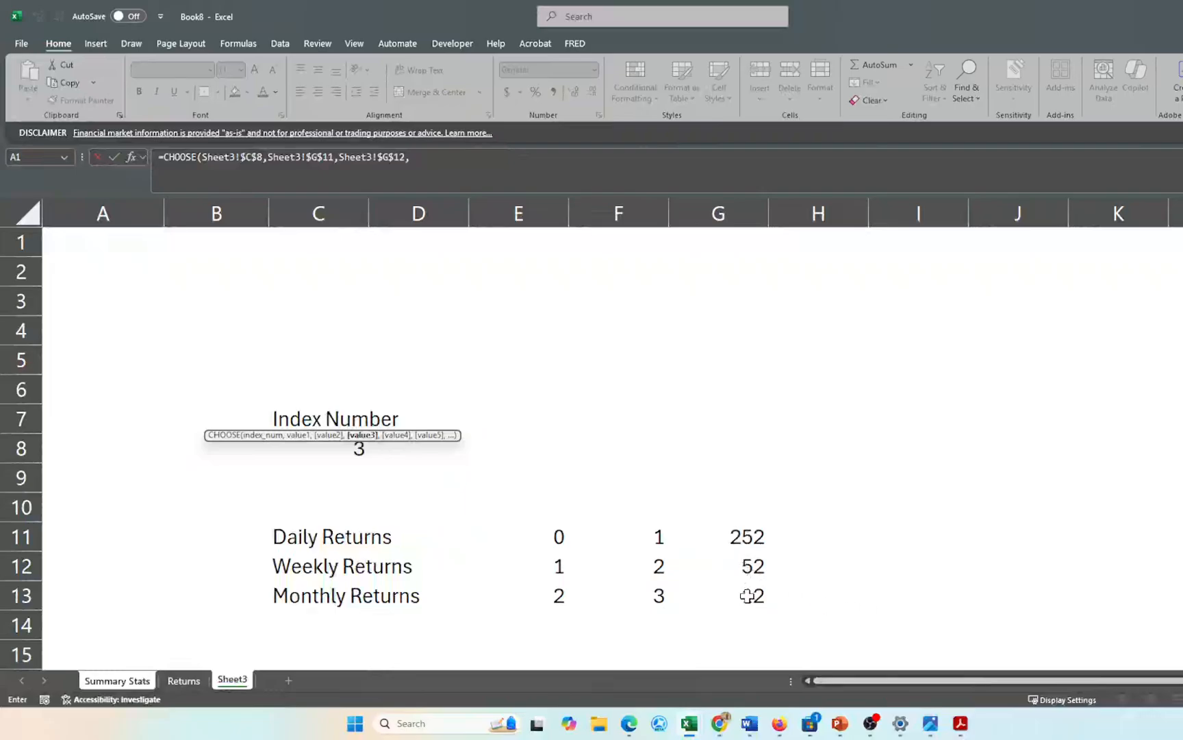
{"action": "left_click", "coordinate": [747, 596]}
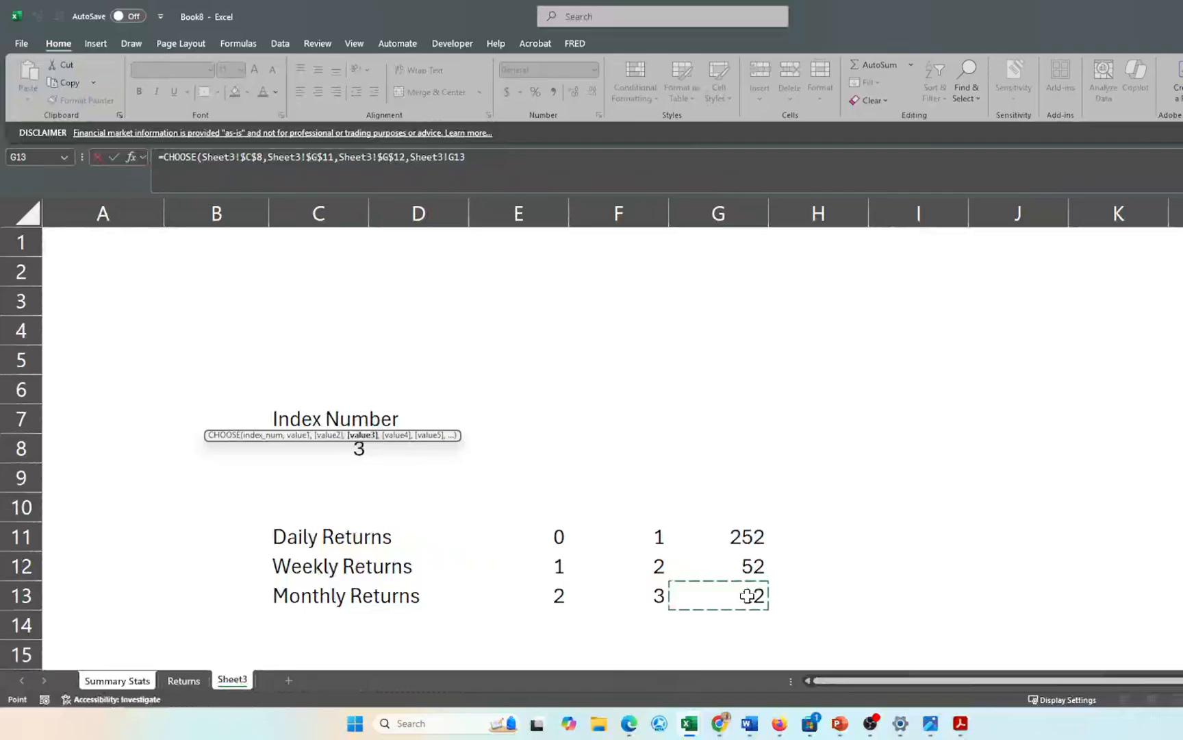
{"action": "key", "text": "F4"}
{"action": "type", "text": ")"}
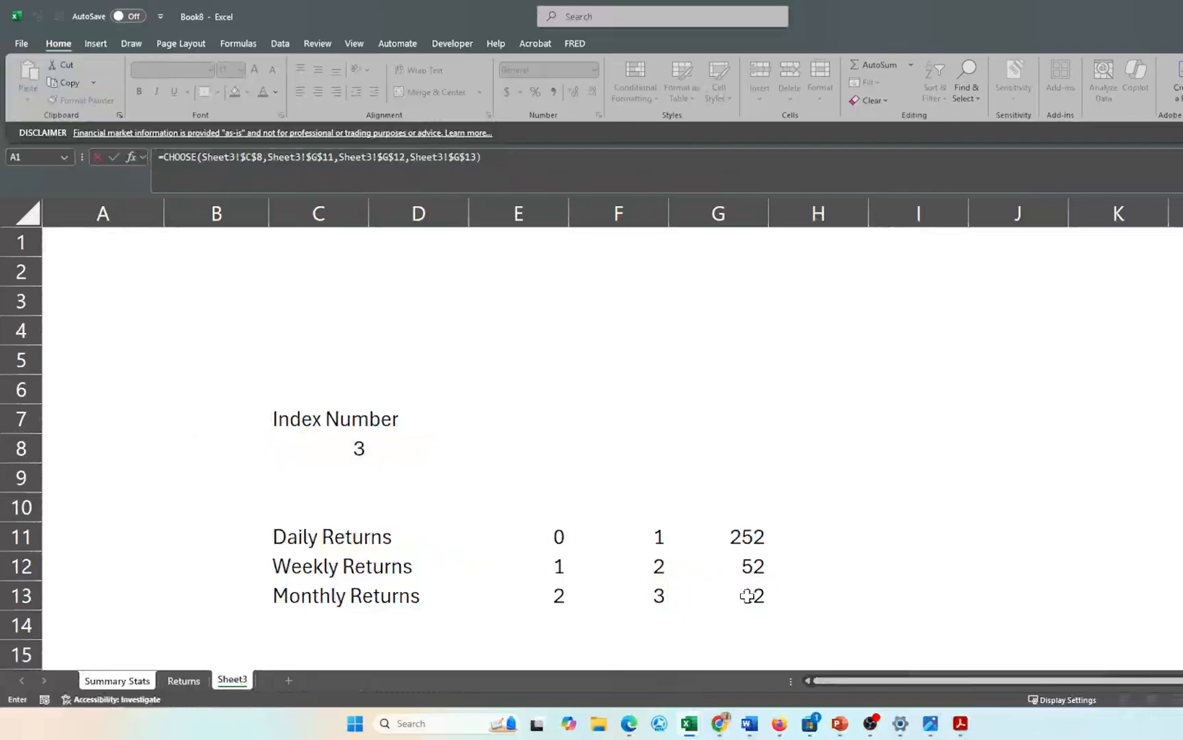
{"action": "key", "text": "Return"}
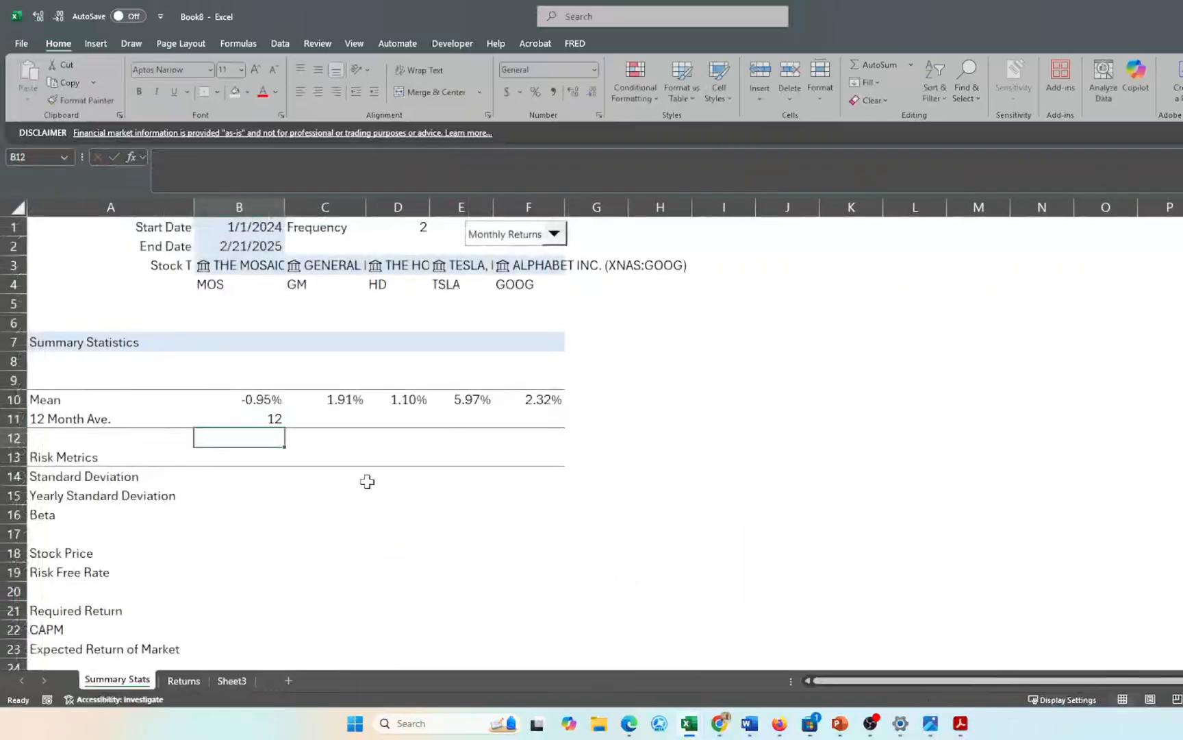
{"action": "left_click", "coordinate": [248, 414]}
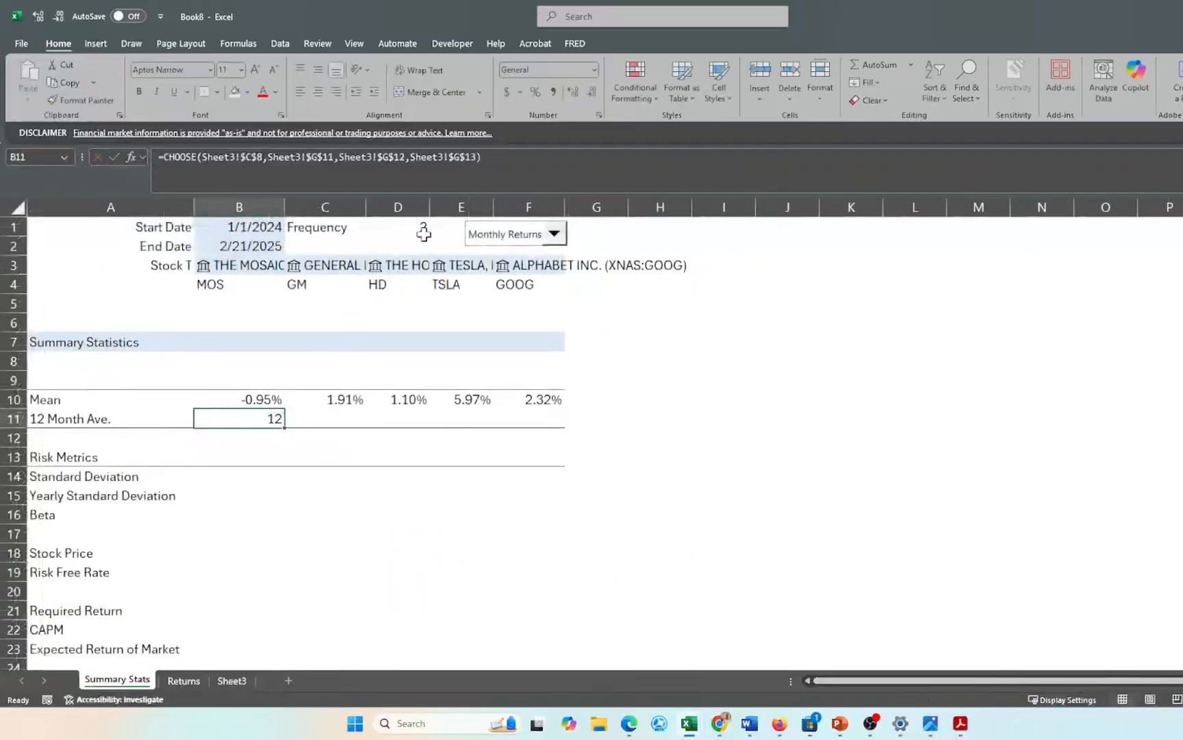
- Multiply B11's CHOOSE factor by the MOS mean in B10
{"action": "double_click", "coordinate": [230, 419]}
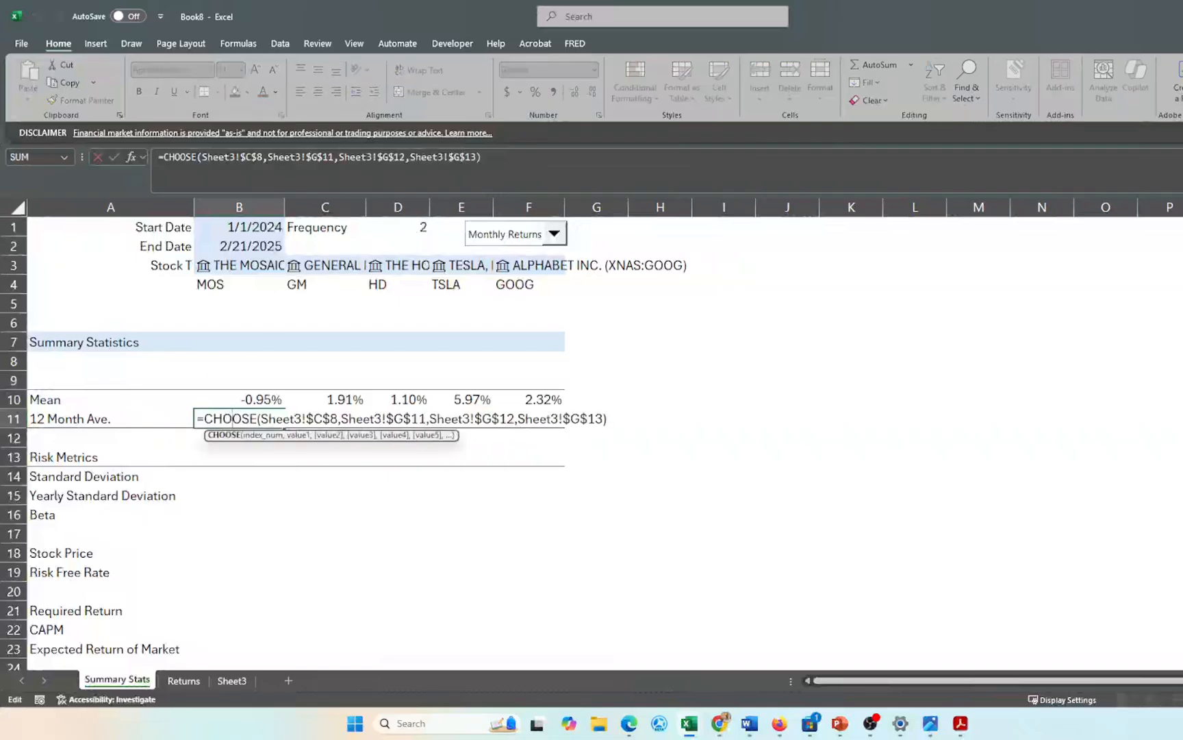
{"action": "left_click", "coordinate": [607, 418]}
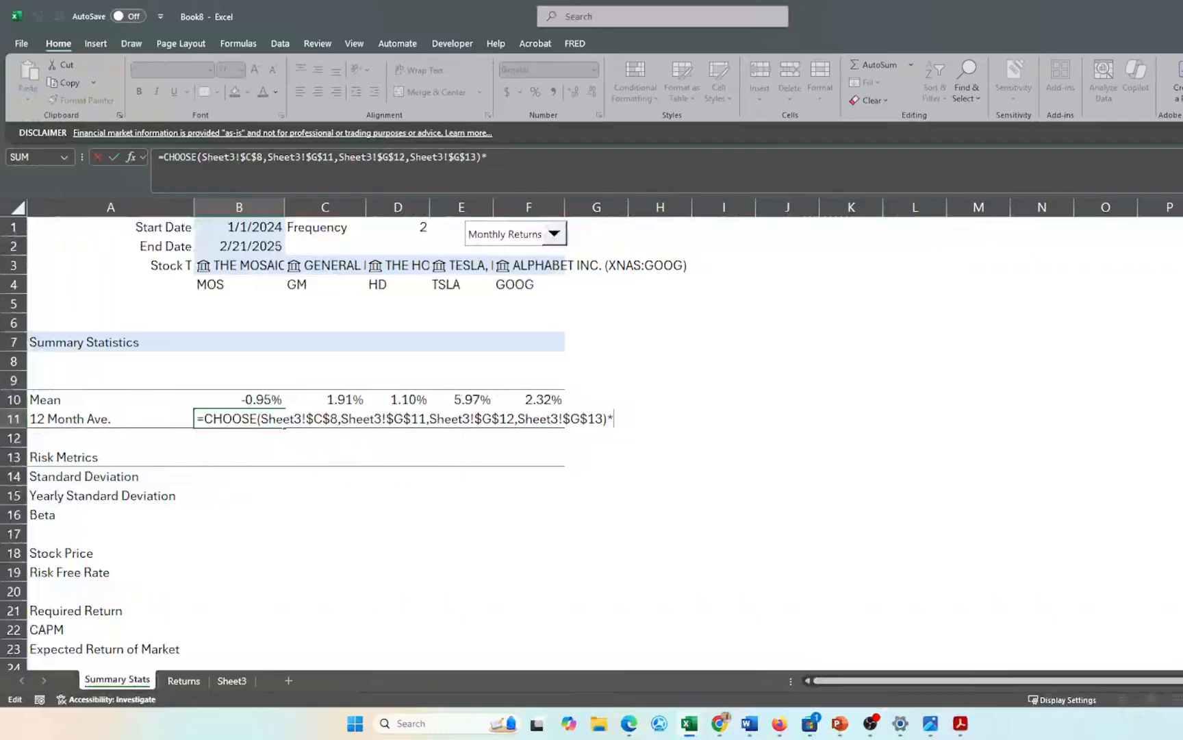
{"action": "left_click", "coordinate": [249, 398]}
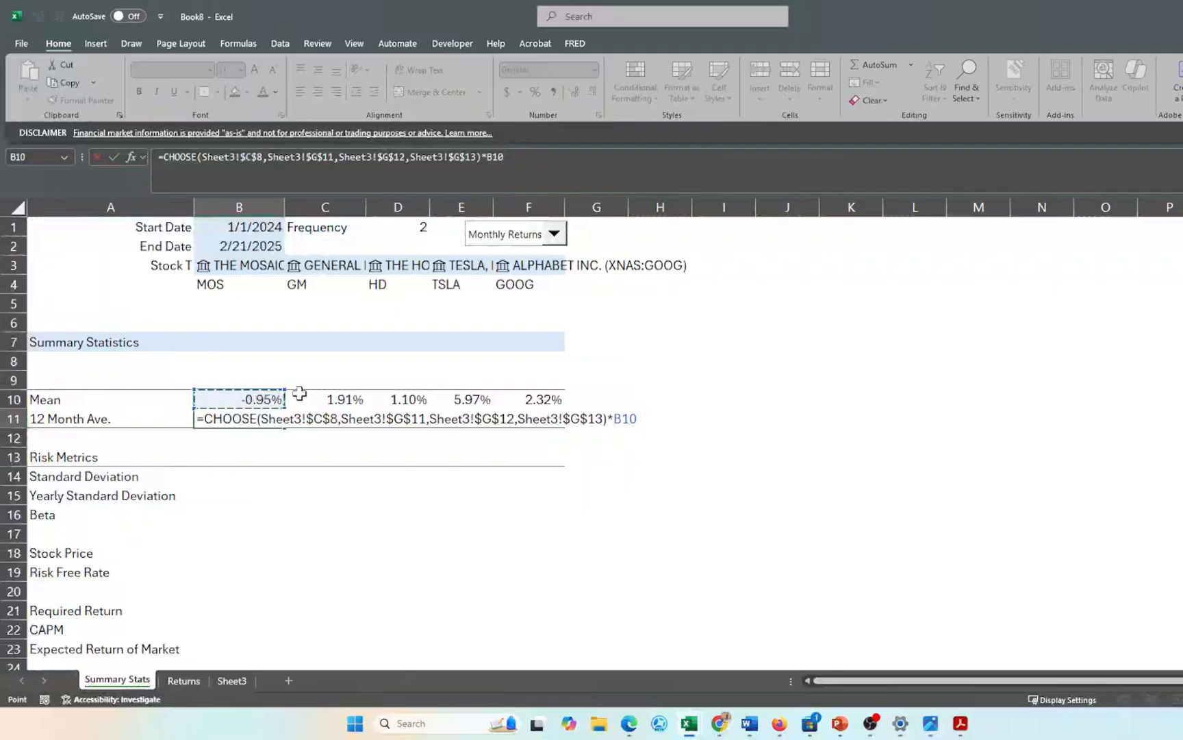
{"action": "key", "text": "Return"}
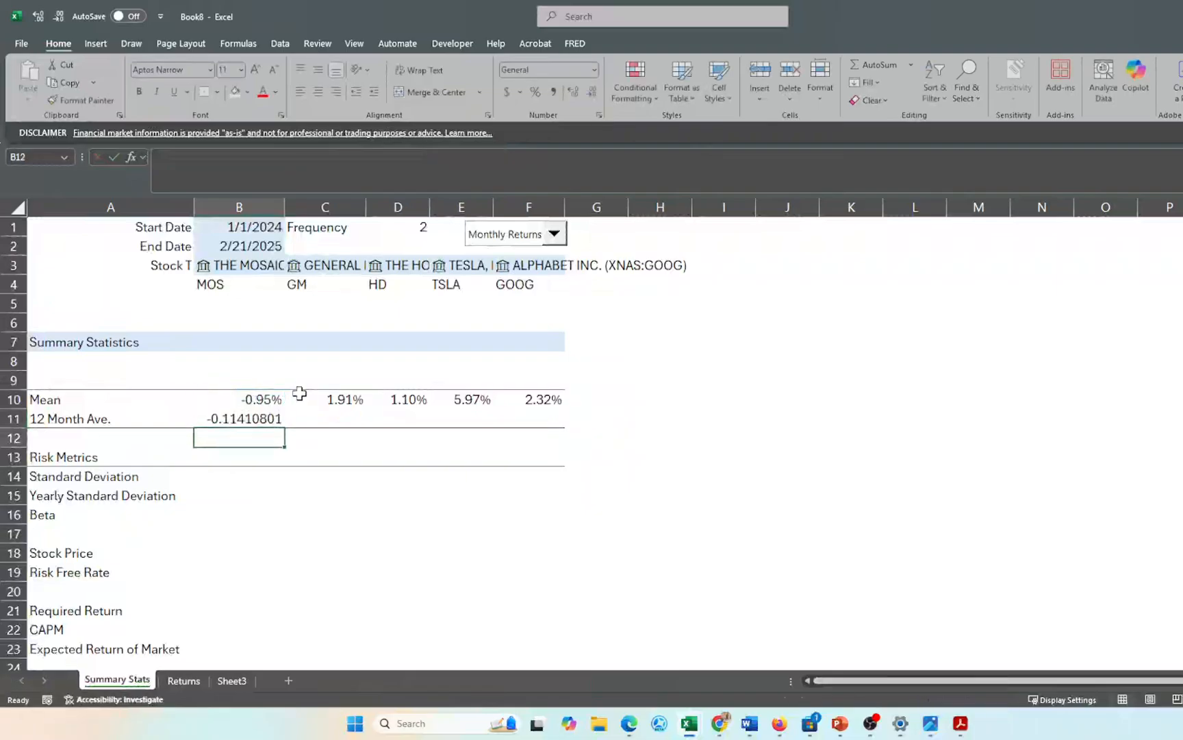
- Format B11 as a one-decimal percentage and fill it right to F11
{"action": "key", "text": "Up"}
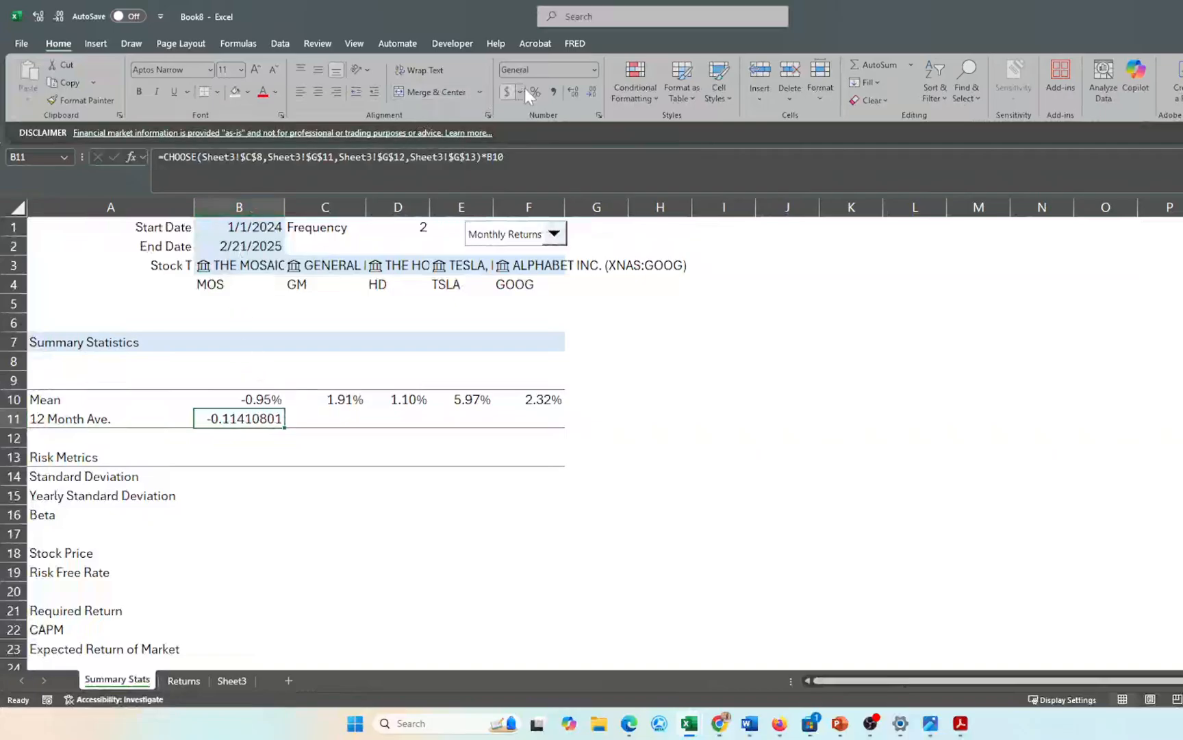
{"action": "left_click", "coordinate": [533, 96]}
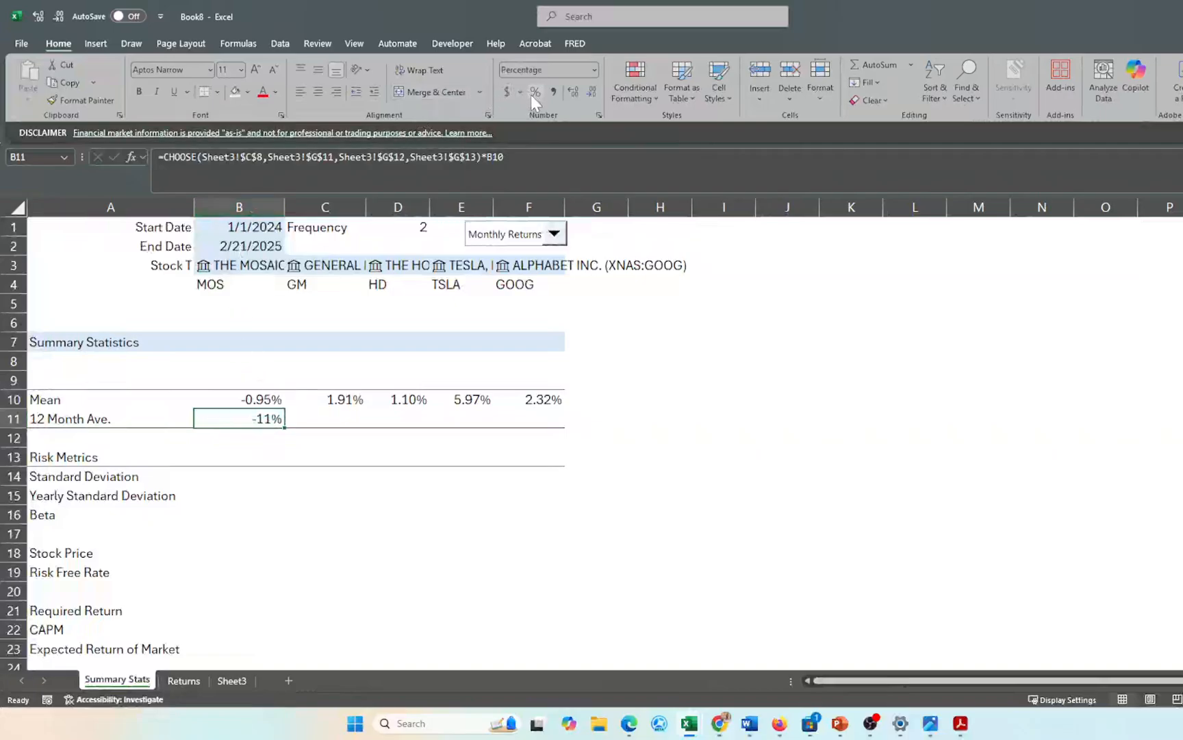
{"action": "left_click", "coordinate": [574, 96]}
{"action": "key", "text": "shift+Right"}
{"action": "key", "text": "shift+Right"}
{"action": "key", "text": "shift+Right"}
{"action": "key", "text": "shift+Right"}
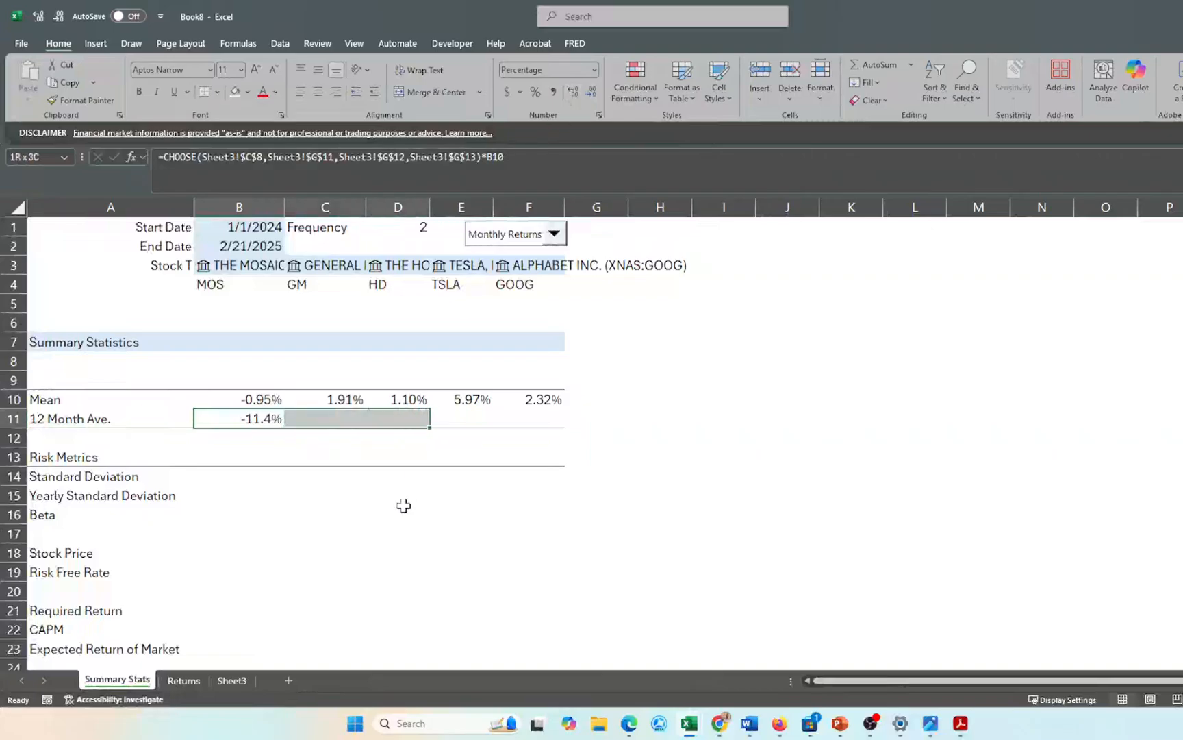
{"action": "key", "text": "ctrl+r"}
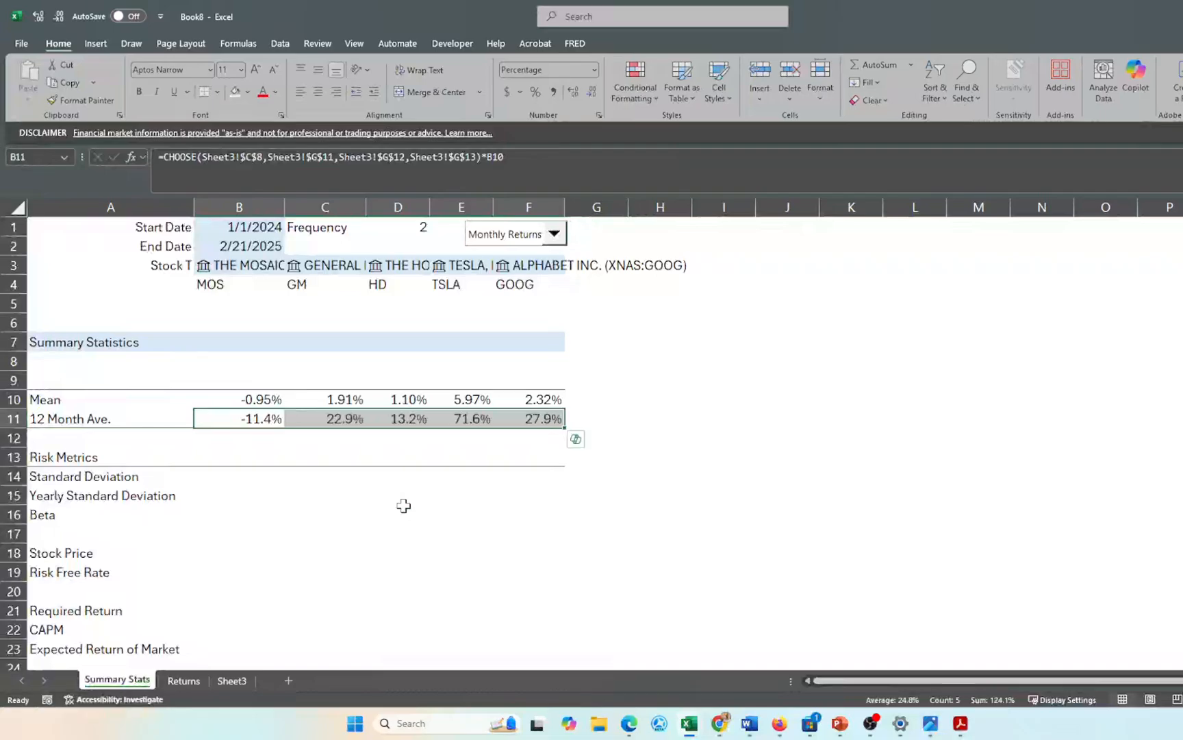
{"action": "left_click", "coordinate": [400, 555]}
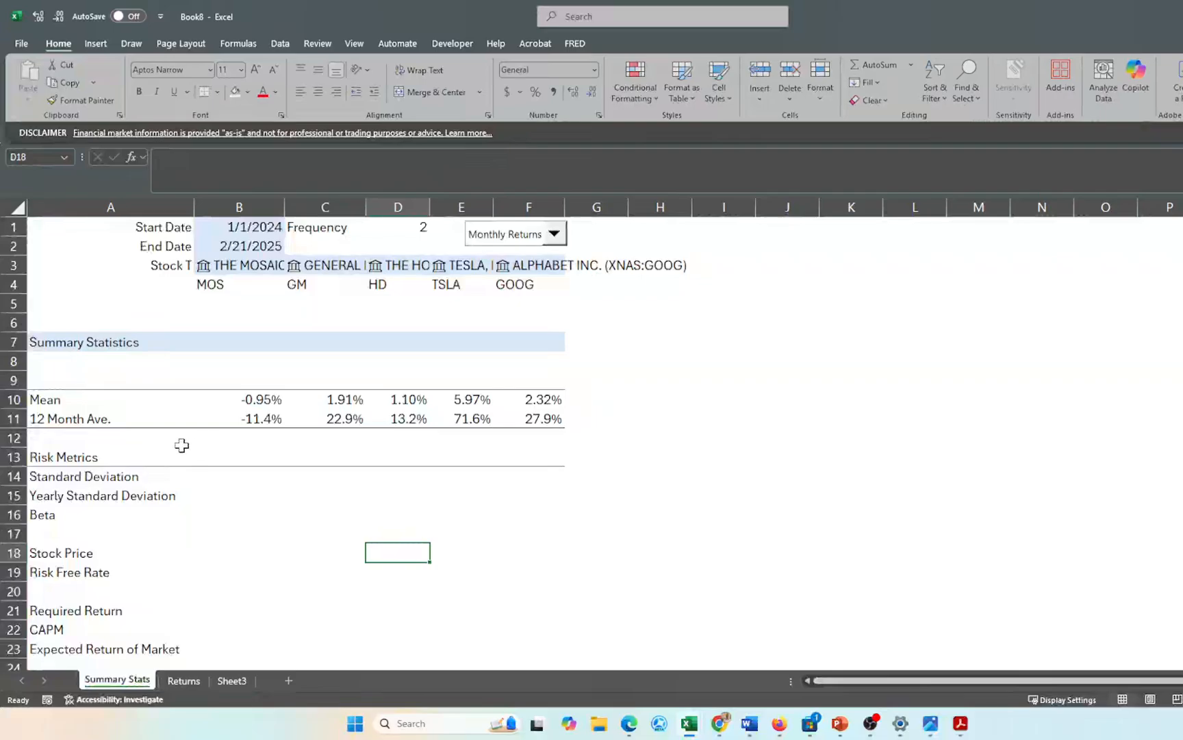
- Make the 12 Month Ave. row A11:F11 bold
{"action": "left_click", "coordinate": [60, 413]}
{"action": "key", "text": "shift+Right"}
{"action": "key", "text": "shift+Right"}
{"action": "key", "text": "shift+Right"}
{"action": "key", "text": "shift+Right"}
{"action": "key", "text": "shift+Right"}
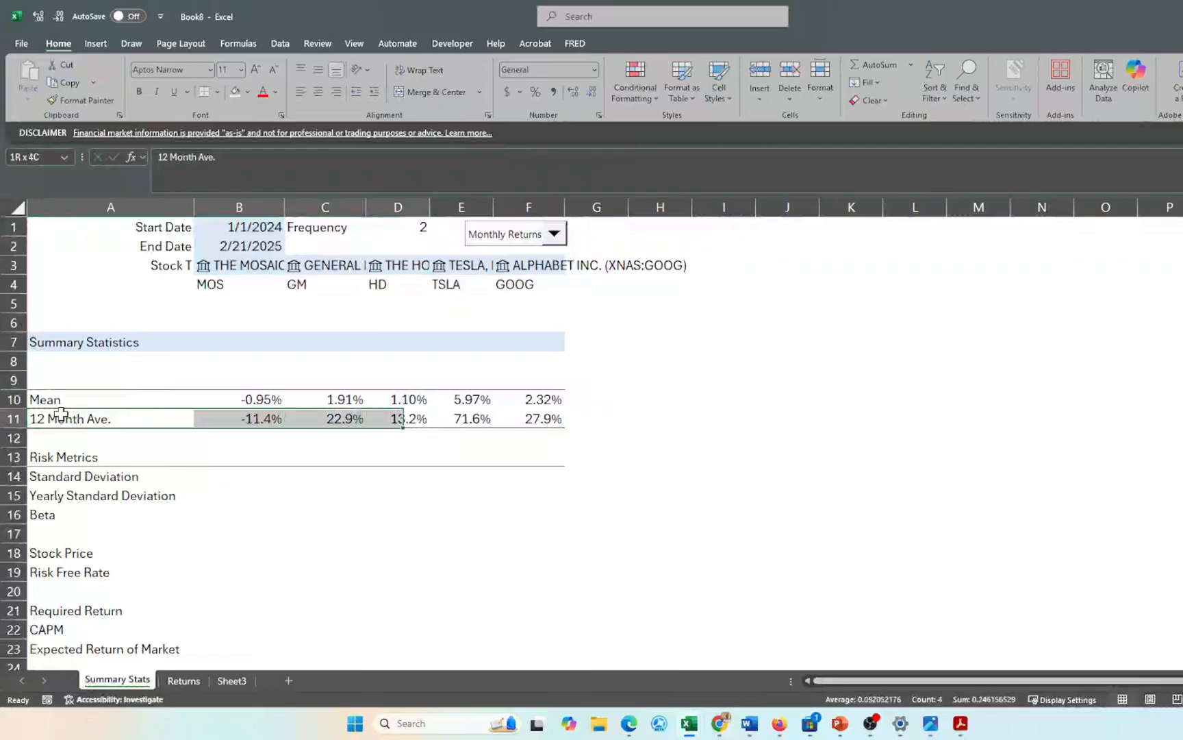
{"action": "key", "text": "ctrl+b"}
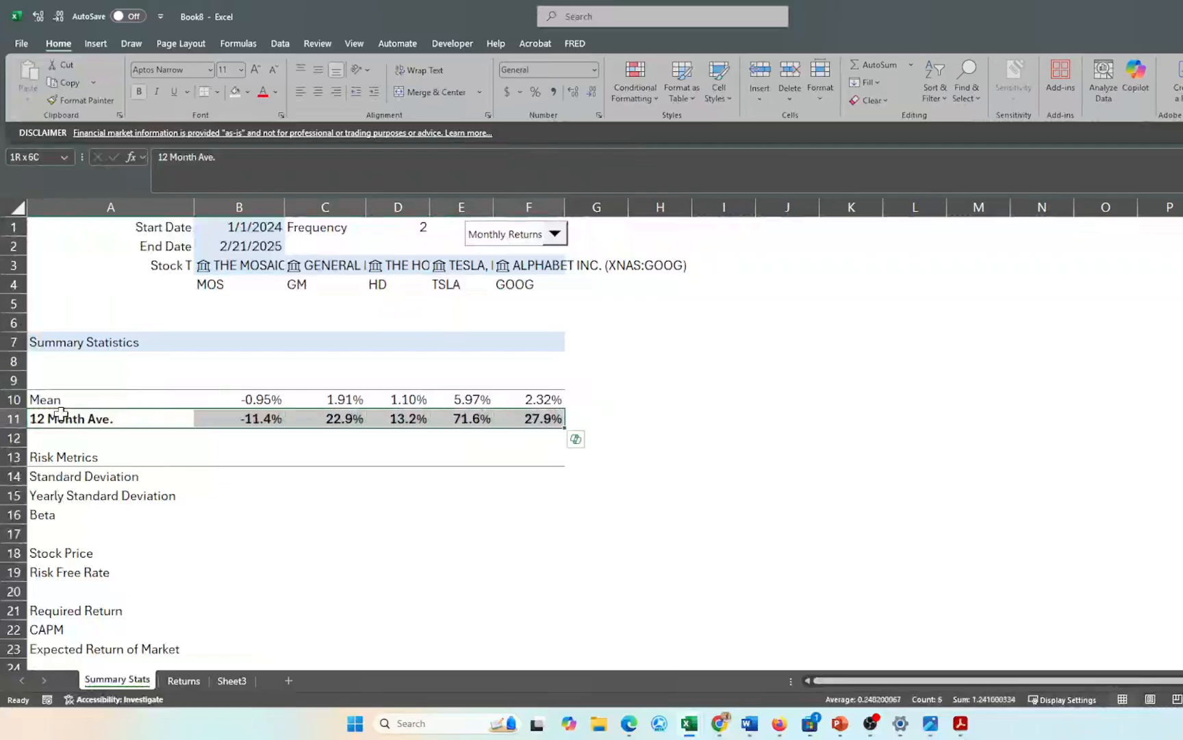
{"action": "left_click", "coordinate": [264, 572]}
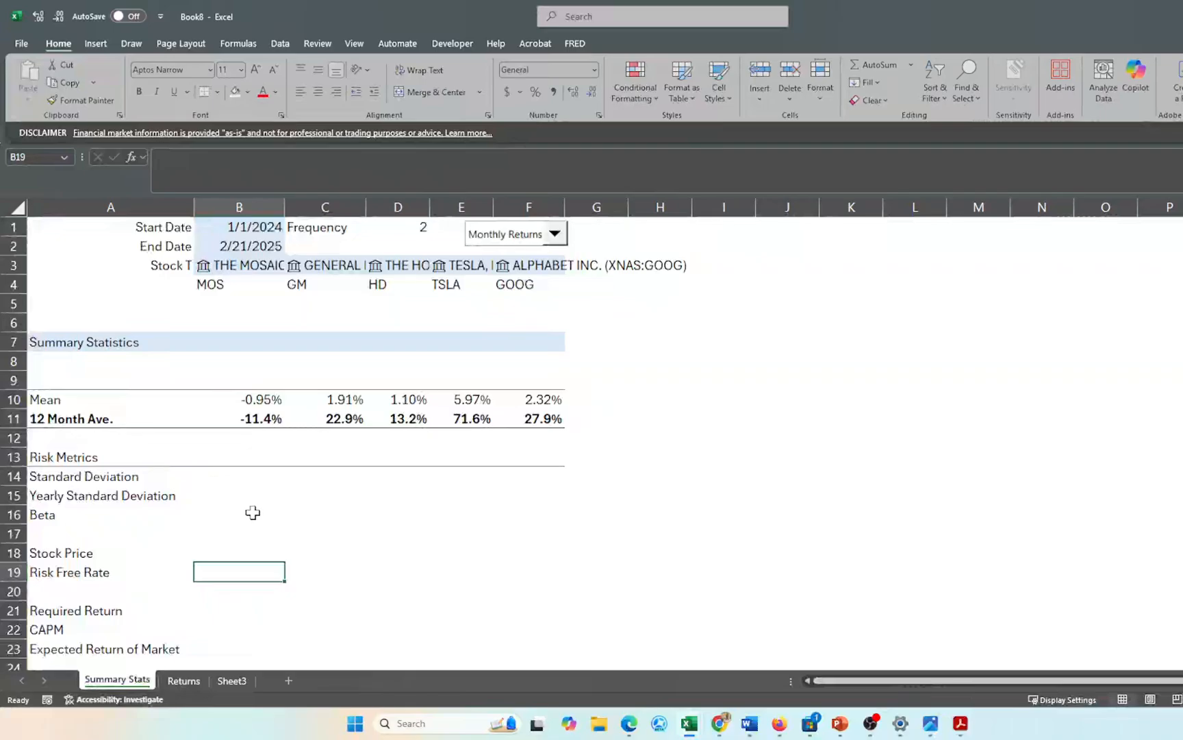
- Start a STDEV.P population standard deviation formula in B14
{"action": "left_click", "coordinate": [260, 478]}
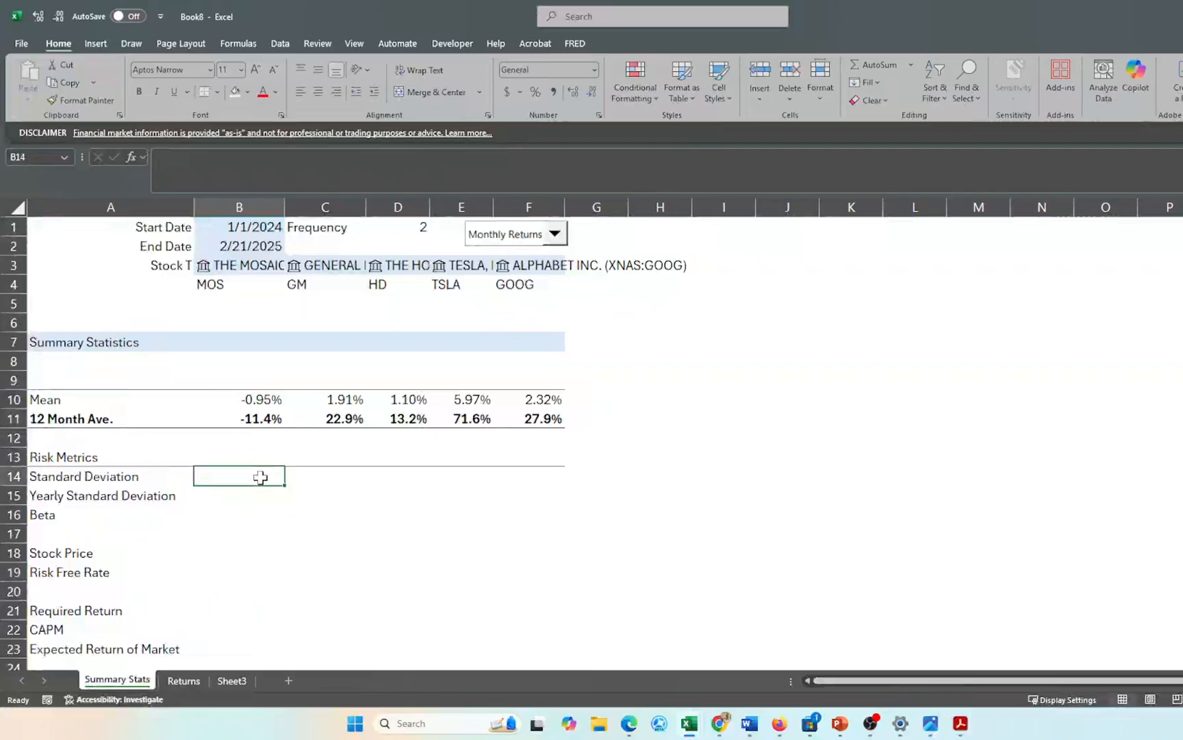
{"action": "type", "text": "="}
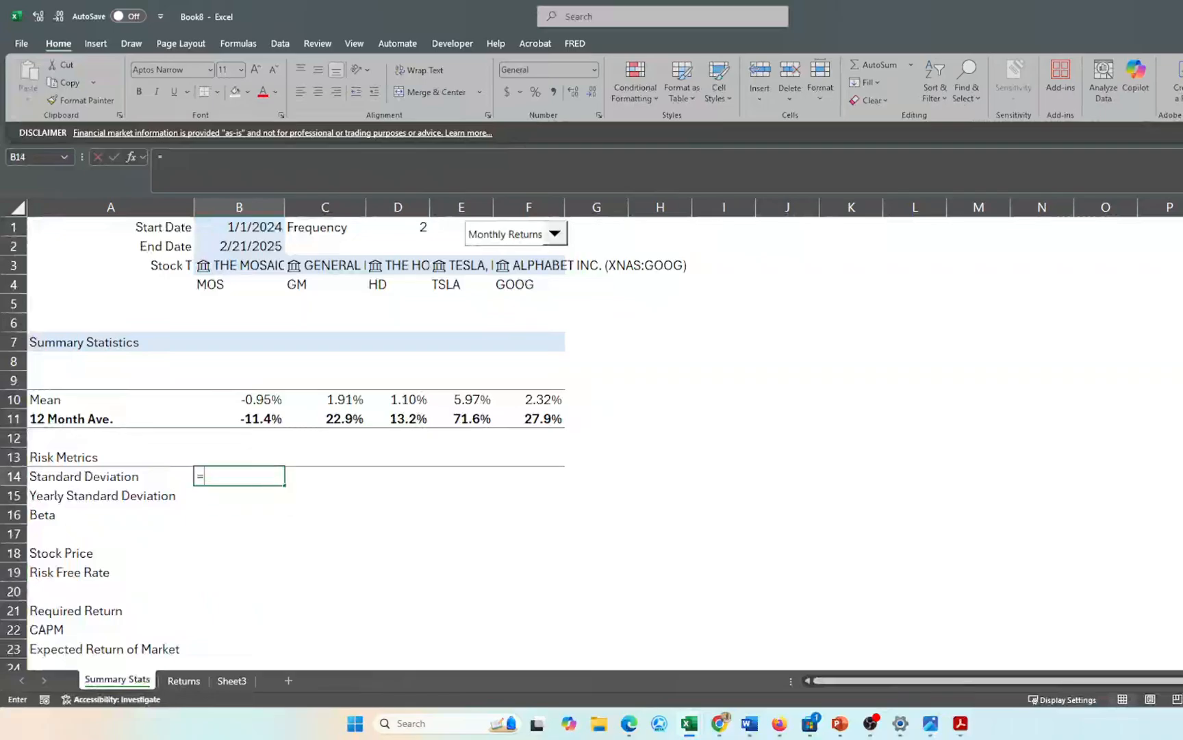
{"action": "type", "text": "stde"}
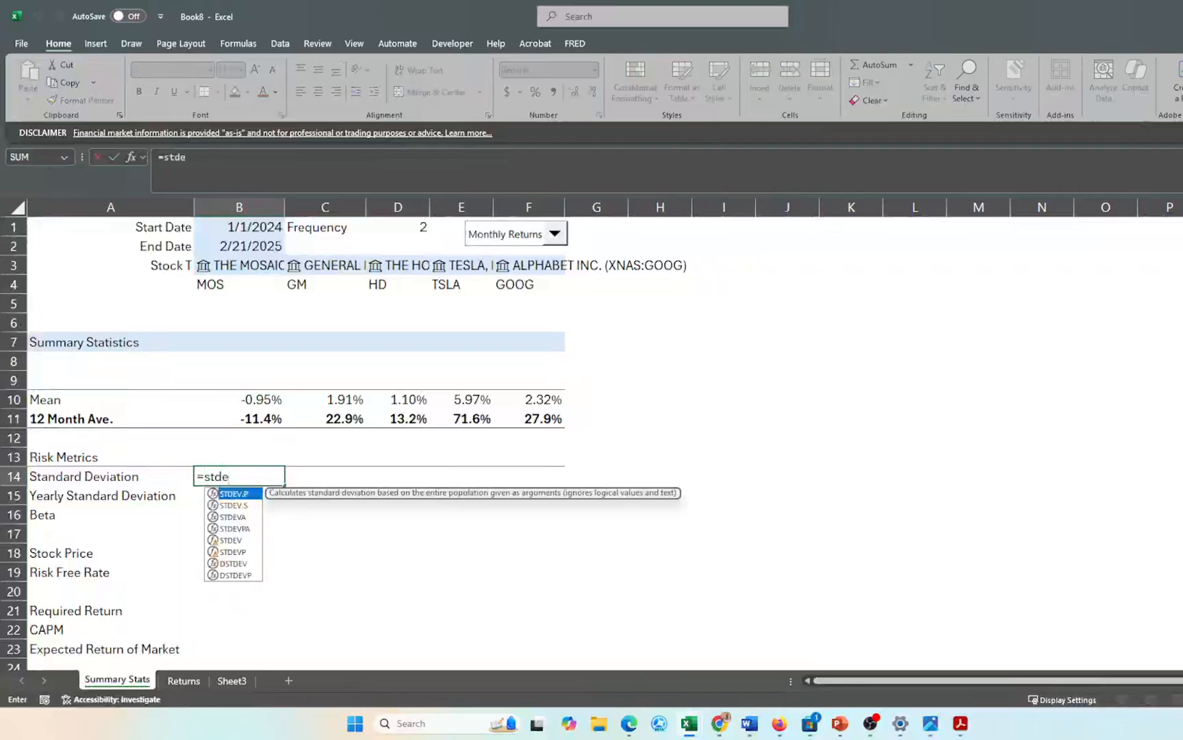
{"action": "double_click", "coordinate": [248, 504]}
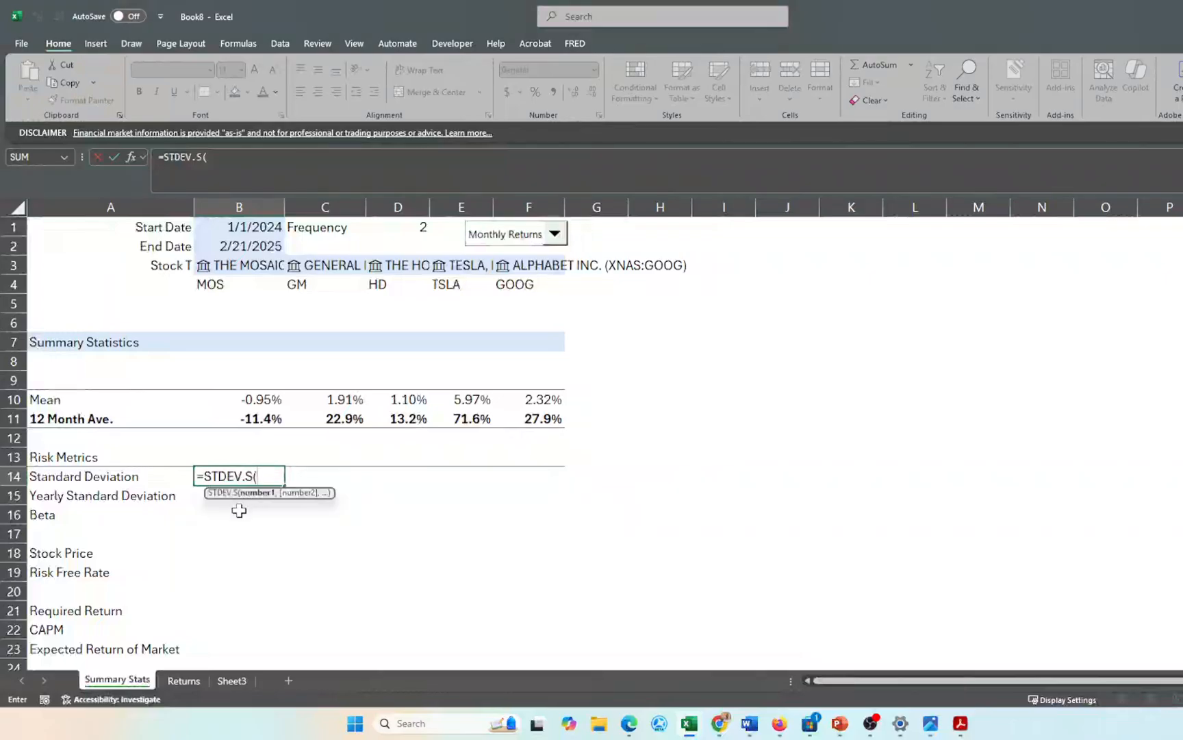
{"action": "key", "text": "BackSpace"}
{"action": "key", "text": "BackSpace"}
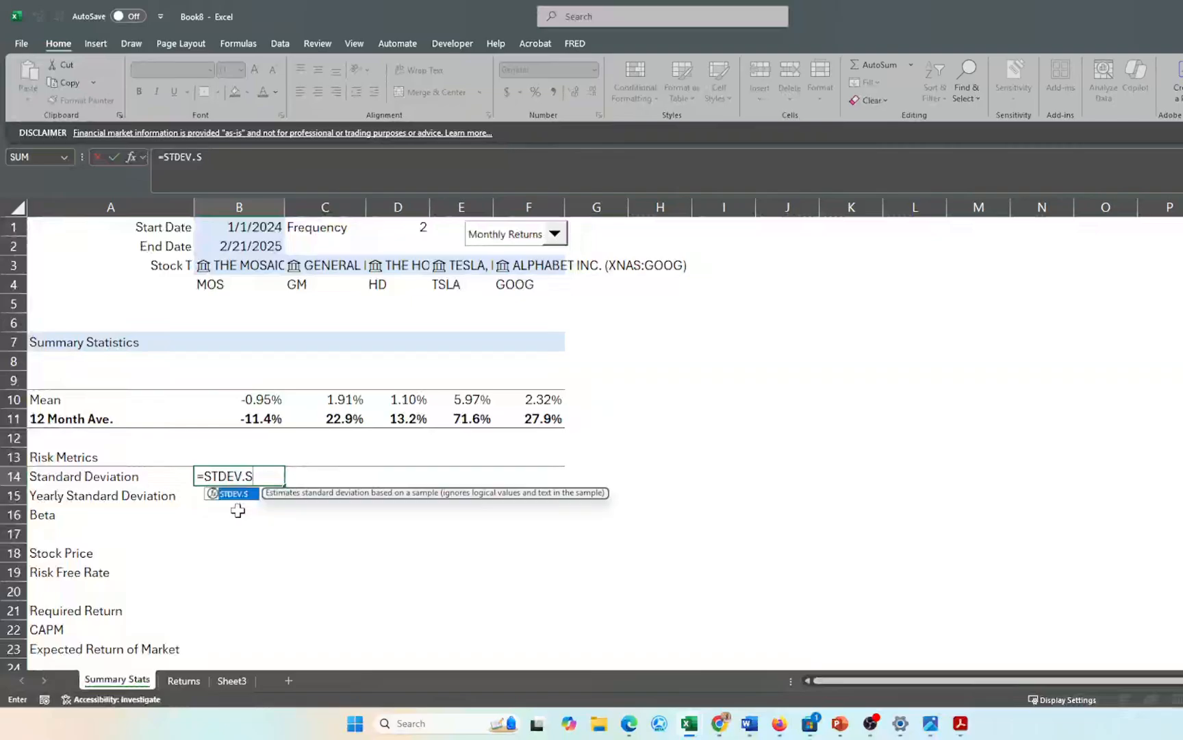
{"action": "type", "text": "p"}
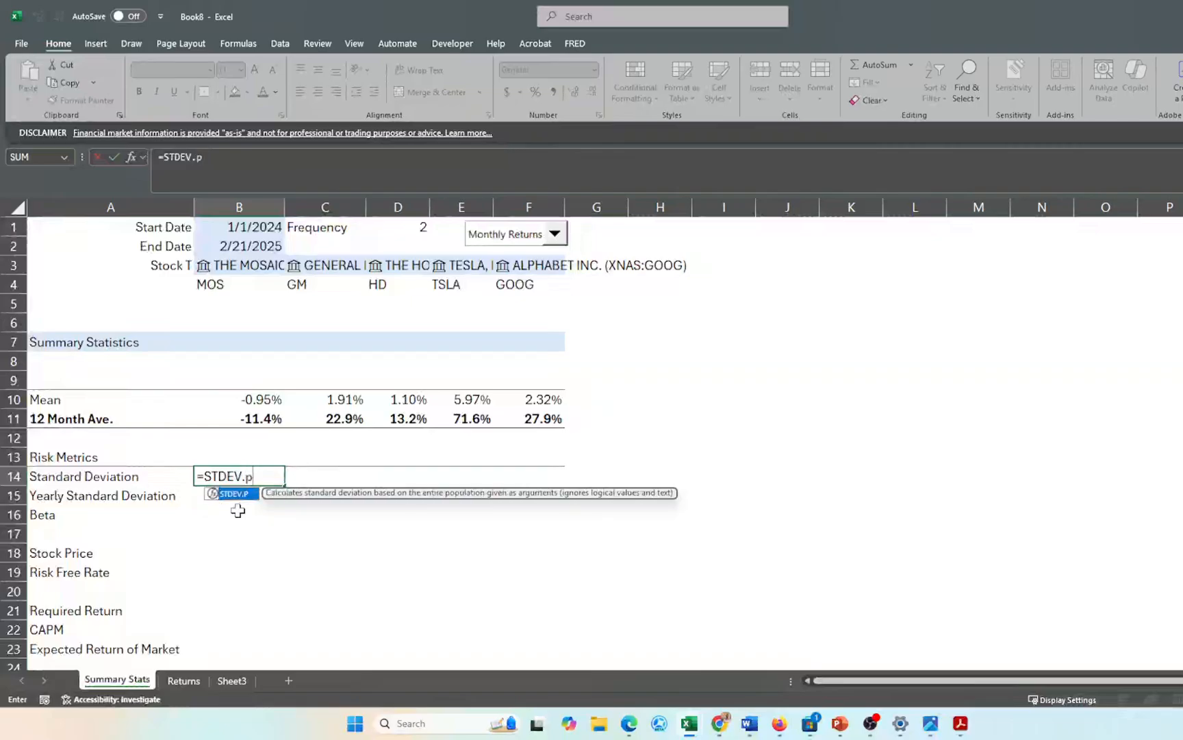
{"action": "key", "text": "Tab"}
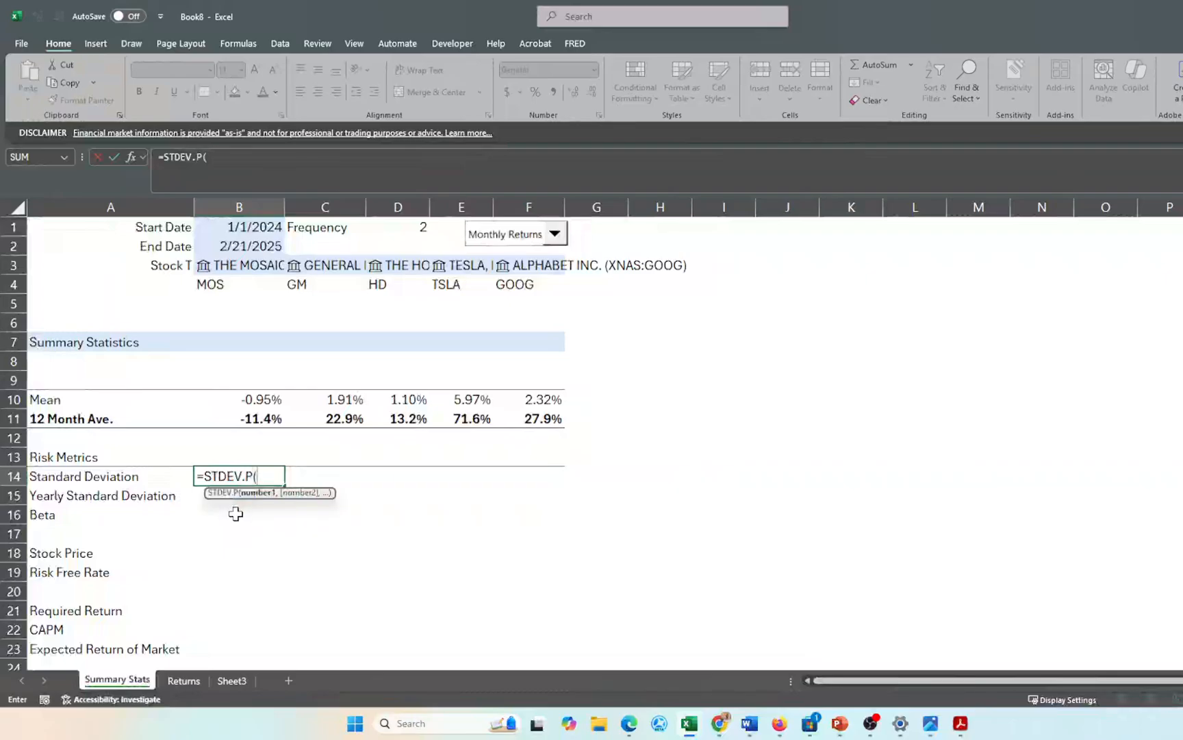
- Set the range to the full MOS returns column on the Returns sheet, from H6 down
{"action": "left_click", "coordinate": [184, 681]}
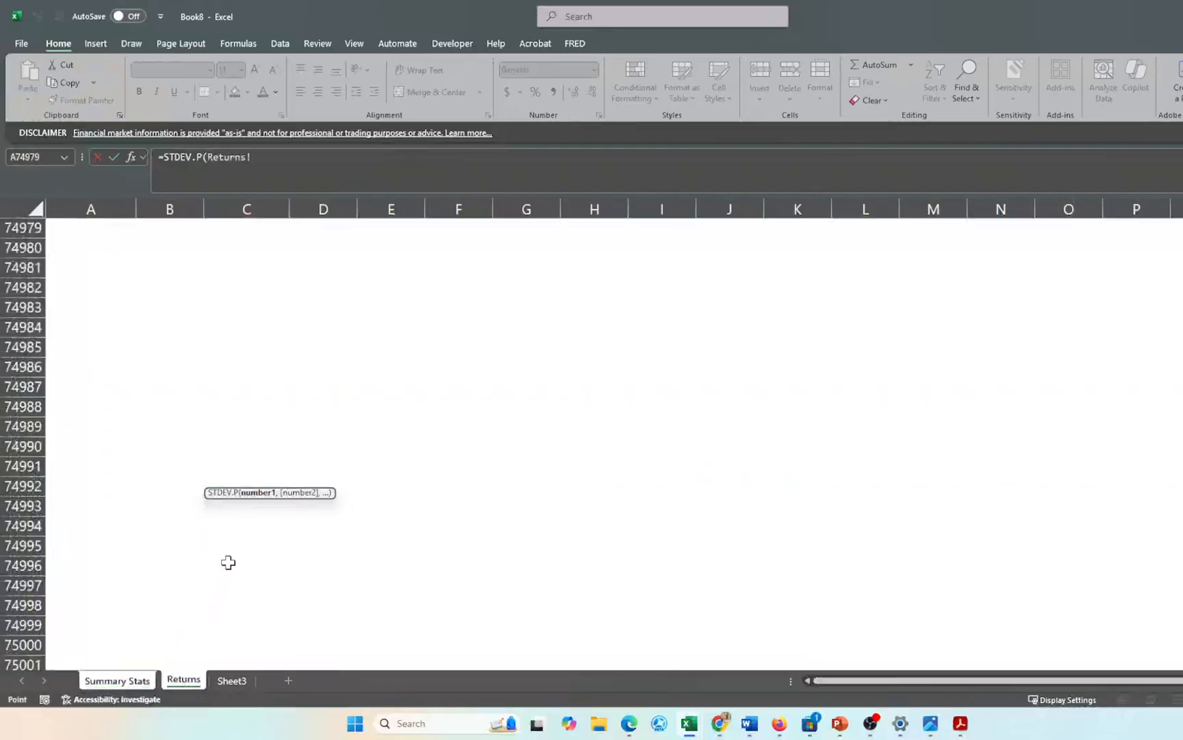
{"action": "scroll", "coordinate": [233, 556], "scroll_direction": "up", "scroll_amount": 5}
{"action": "scroll", "coordinate": [233, 556], "scroll_direction": "down", "scroll_amount": 2}
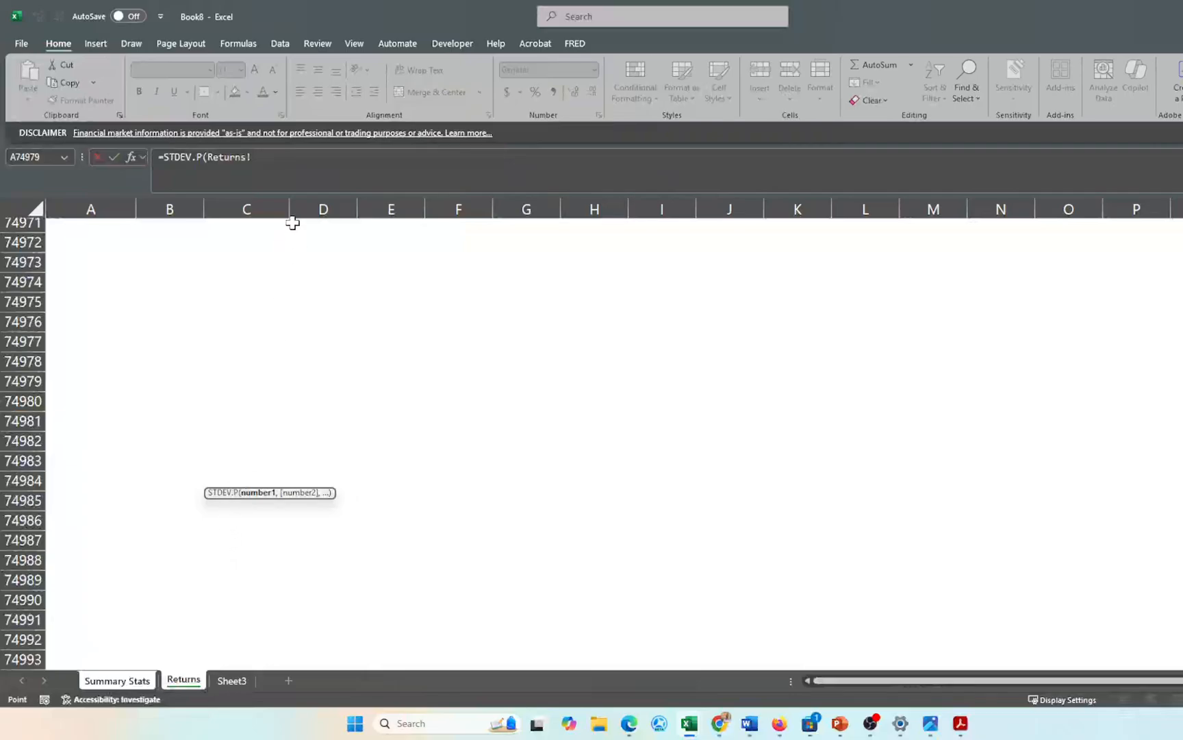
{"action": "left_click", "coordinate": [233, 461]}
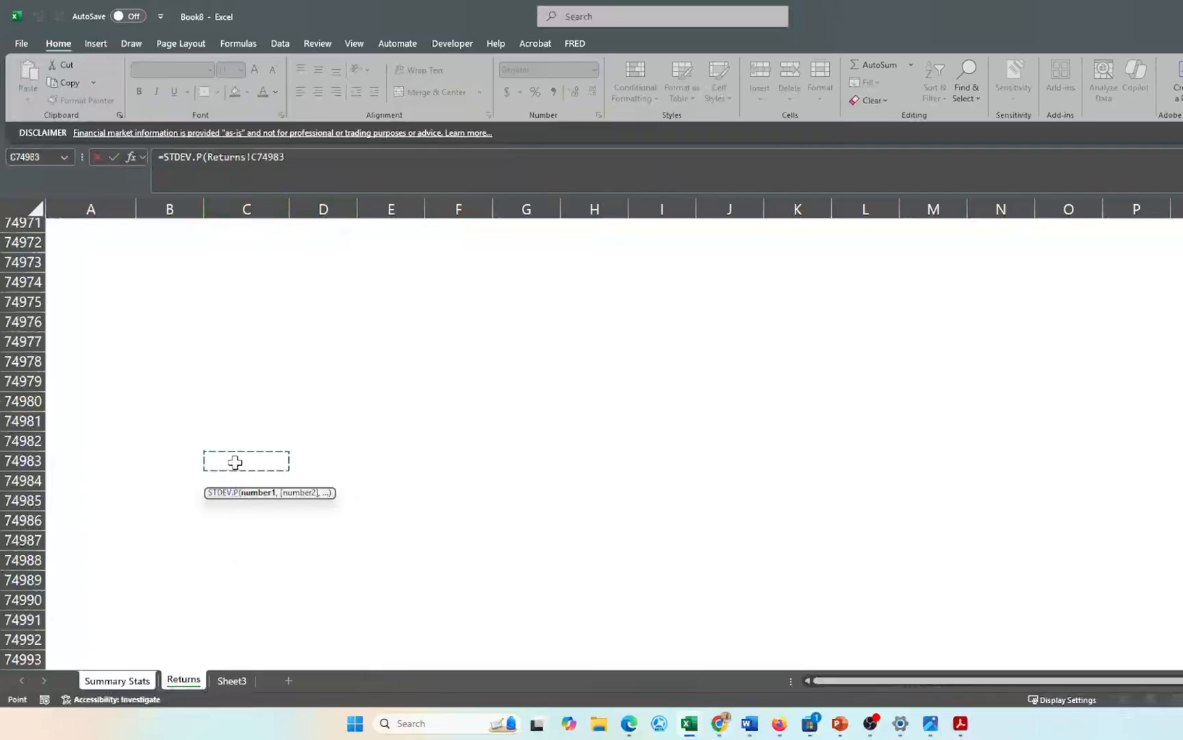
{"action": "key", "text": "ctrl+Up"}
{"action": "key", "text": "ctrl+Up"}
{"action": "key", "text": "ctrl+Up"}
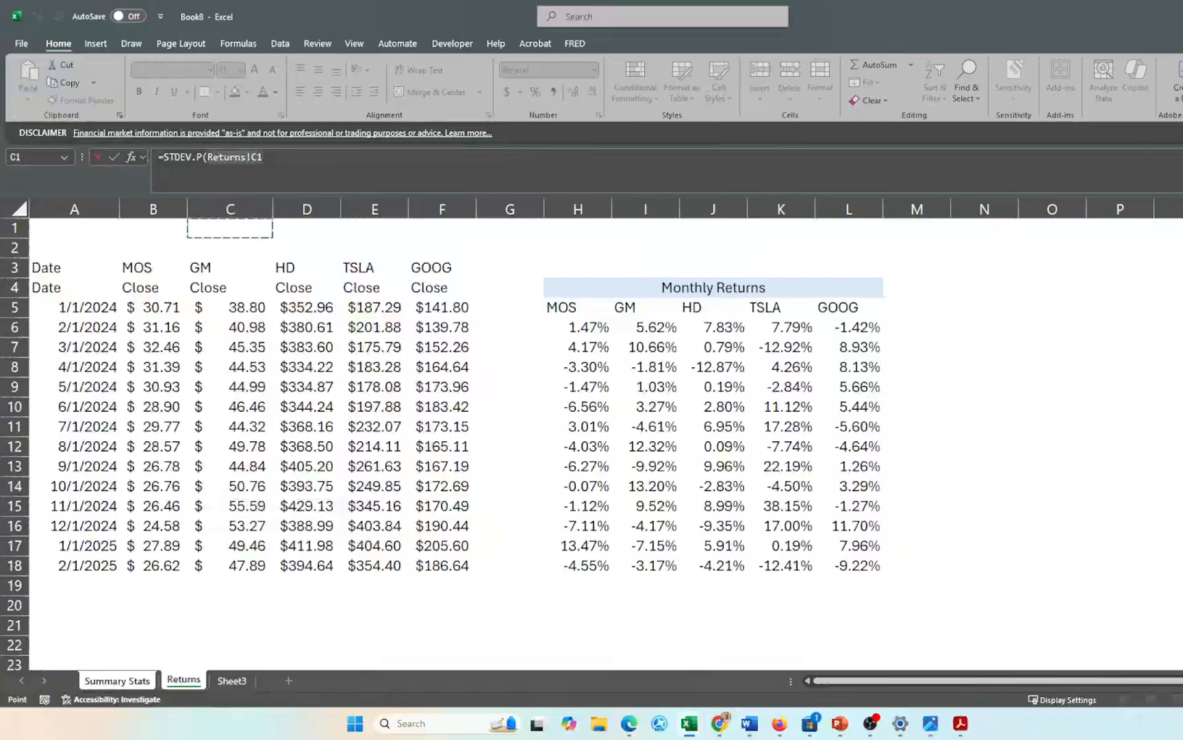
{"action": "key", "text": "F2"}
{"action": "key", "text": "BackSpace"}
{"action": "key", "text": "BackSpace"}
{"action": "key", "text": "BackSpace"}
{"action": "key", "text": "BackSpace"}
{"action": "key", "text": "BackSpace"}
{"action": "key", "text": "BackSpace"}
{"action": "key", "text": "BackSpace"}
{"action": "key", "text": "BackSpace"}
{"action": "key", "text": "BackSpace"}
{"action": "key", "text": "BackSpace"}
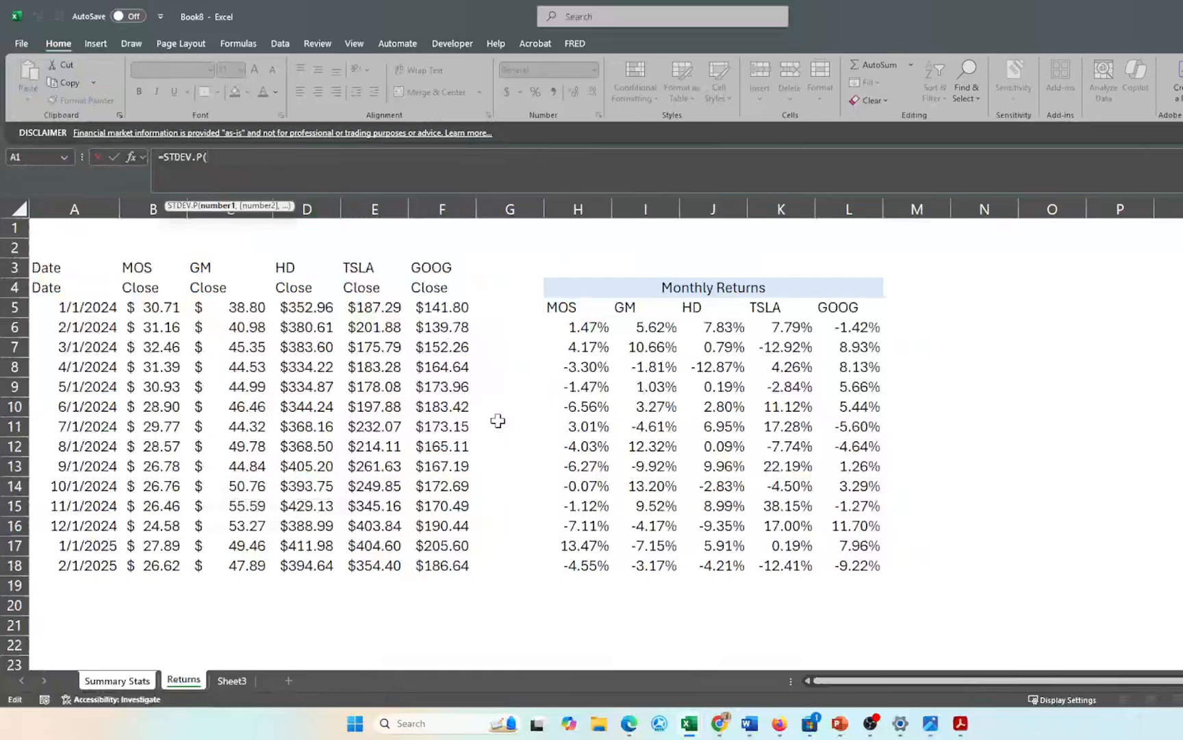
{"action": "left_click", "coordinate": [573, 332]}
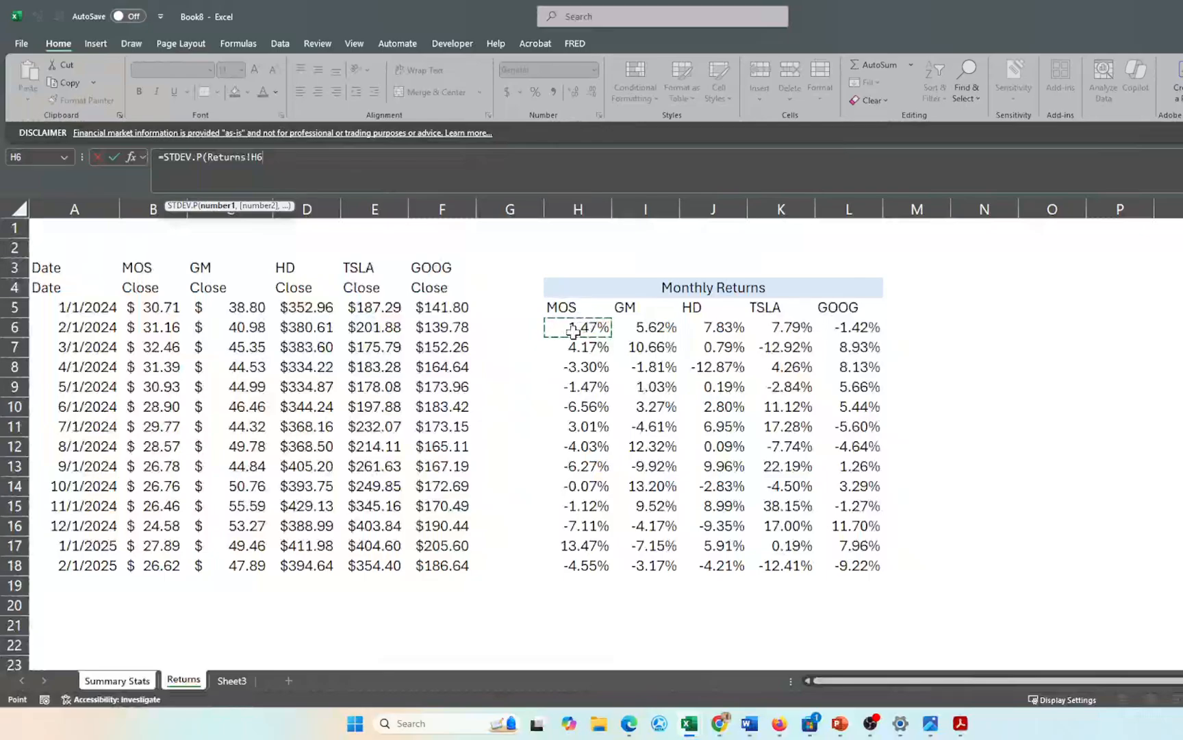
{"action": "key", "text": "ctrl+shift+Down"}
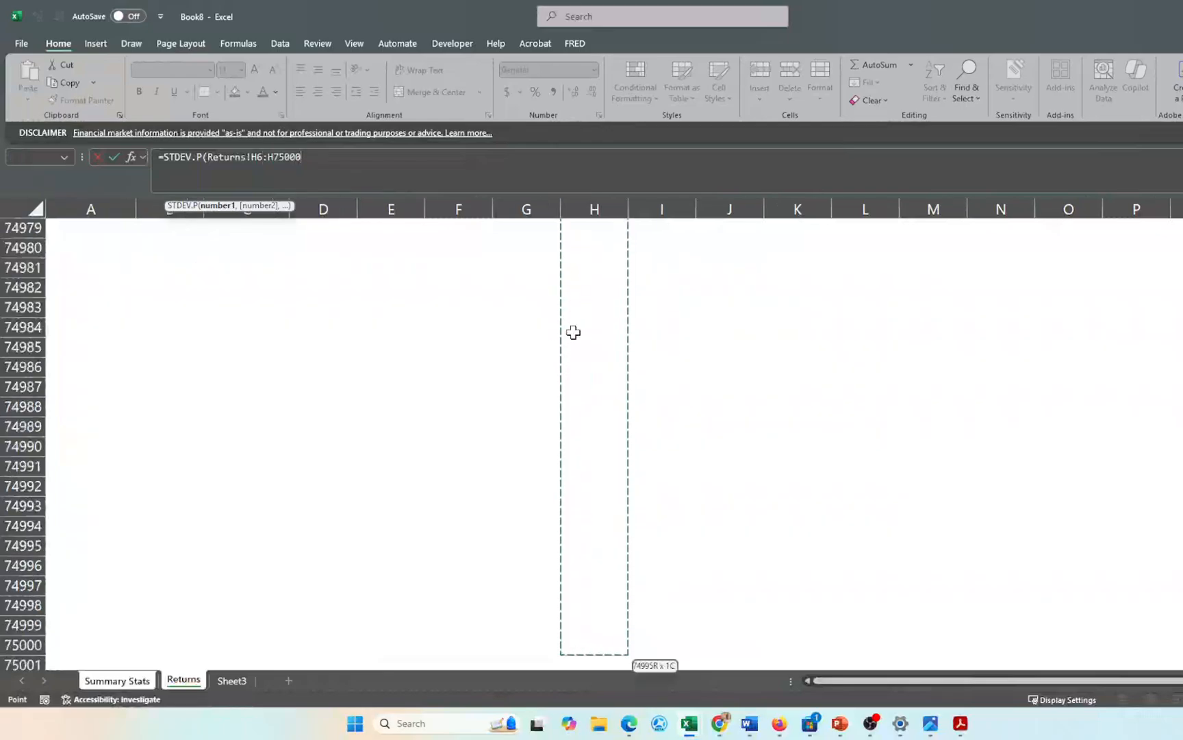
{"action": "key", "text": "Return"}
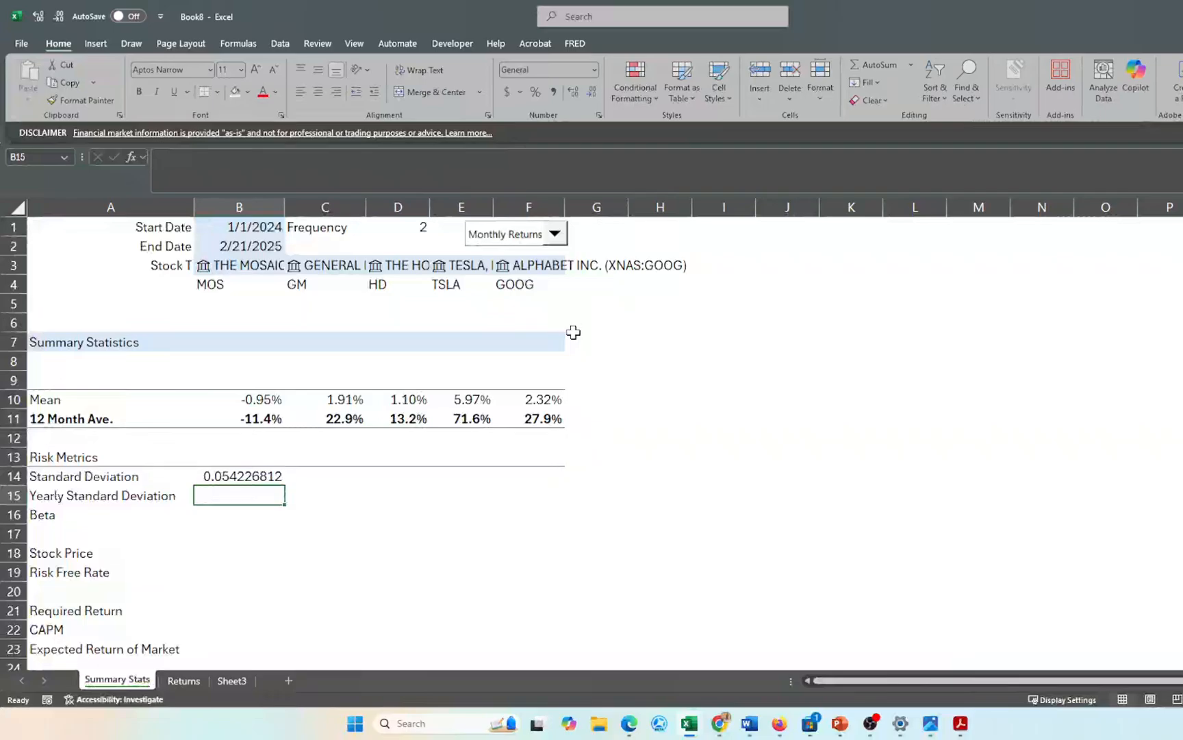
- Format B14 as a one-decimal percentage and fill it across B14:F14
{"action": "key", "text": "Up"}
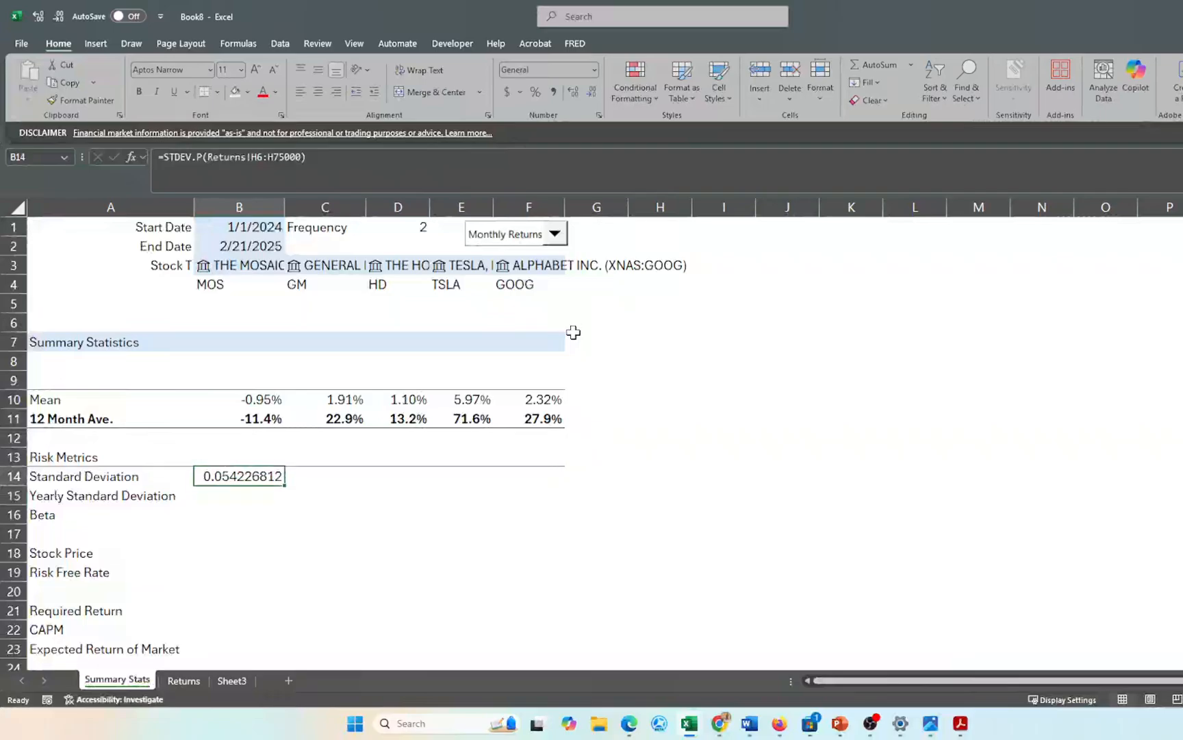
{"action": "left_click", "coordinate": [534, 93]}
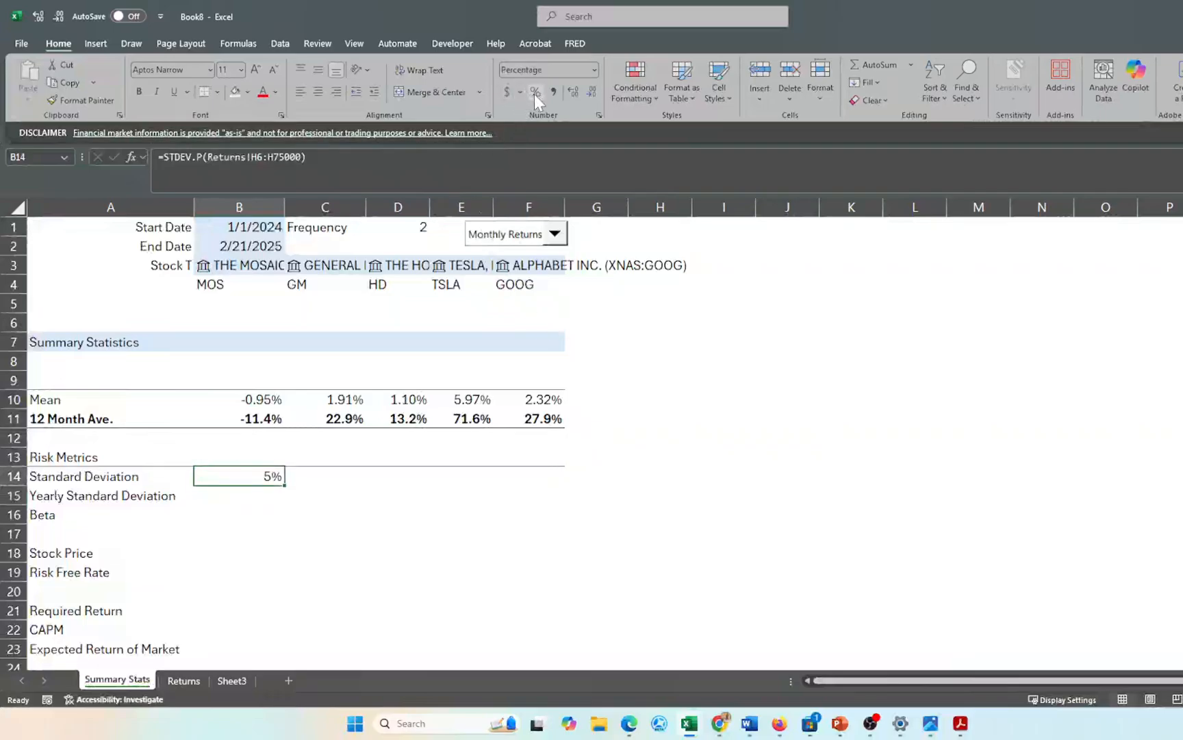
{"action": "left_click", "coordinate": [574, 91]}
{"action": "key", "text": "shift+Right"}
{"action": "key", "text": "shift+Right"}
{"action": "key", "text": "shift+Right"}
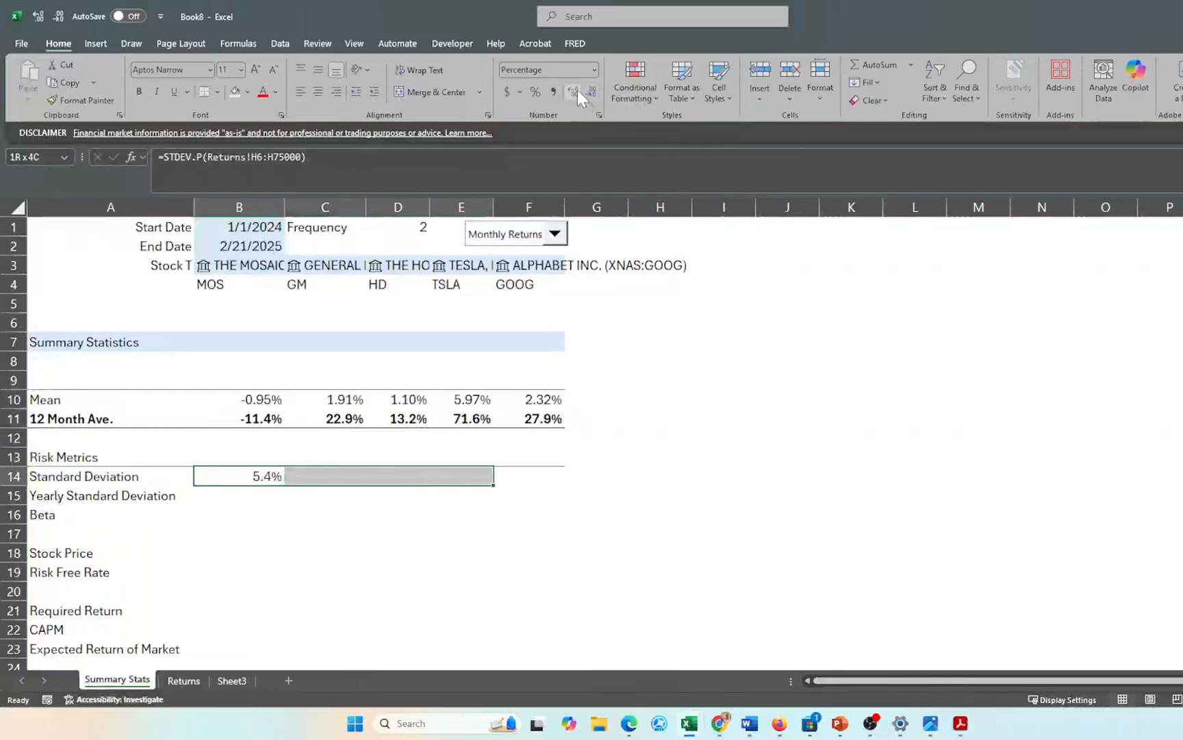
{"action": "left_click", "coordinate": [245, 473]}
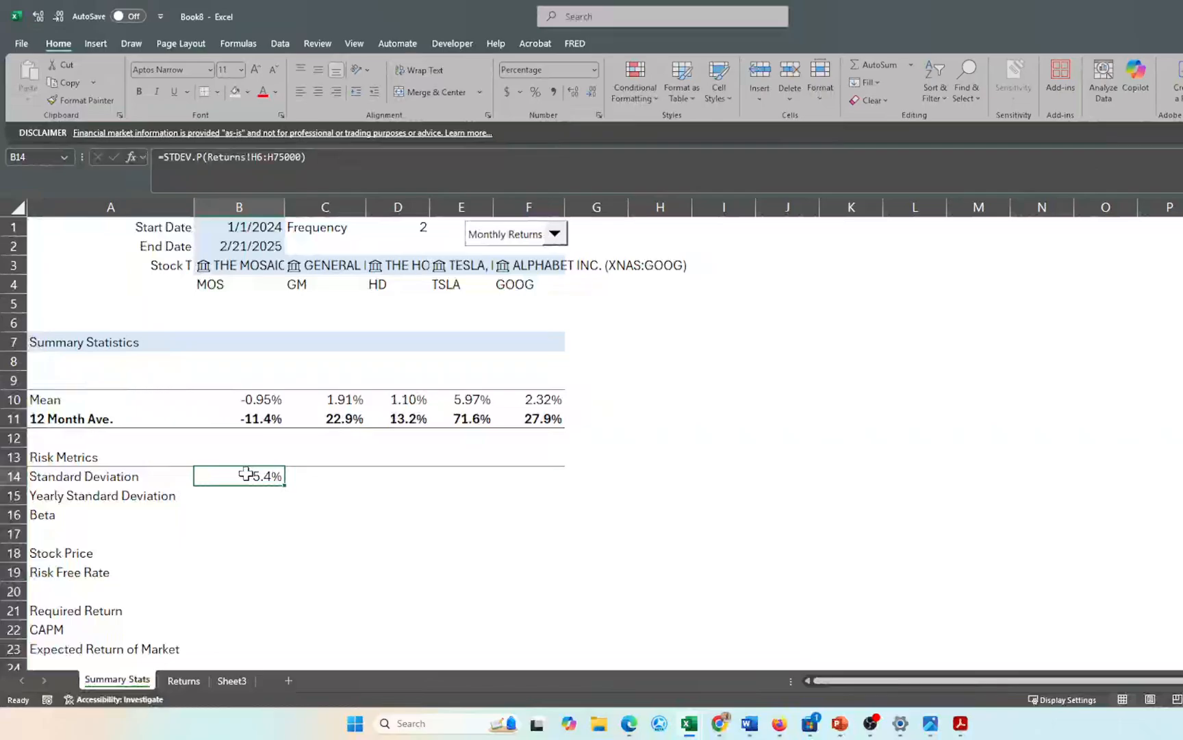
{"action": "key", "text": "shift+Right"}
{"action": "key", "text": "shift+Right"}
{"action": "key", "text": "shift+Right"}
{"action": "key", "text": "shift+Right"}
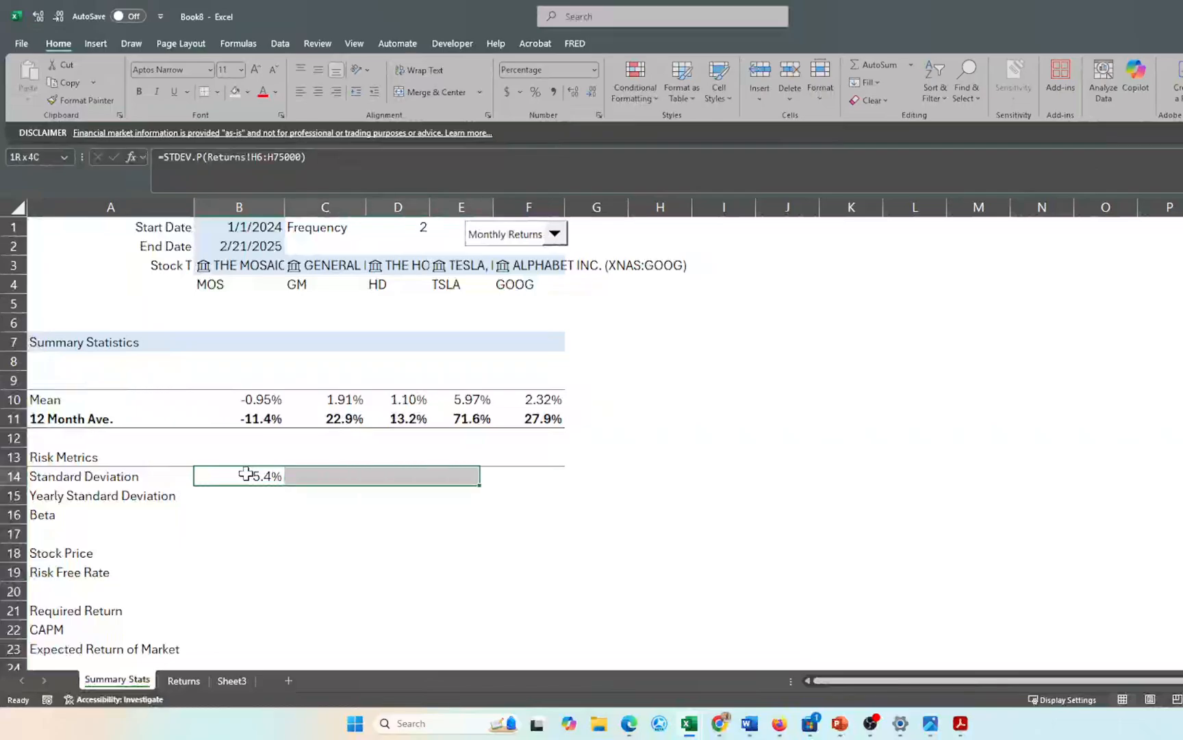
{"action": "key", "text": "ctrl+r"}
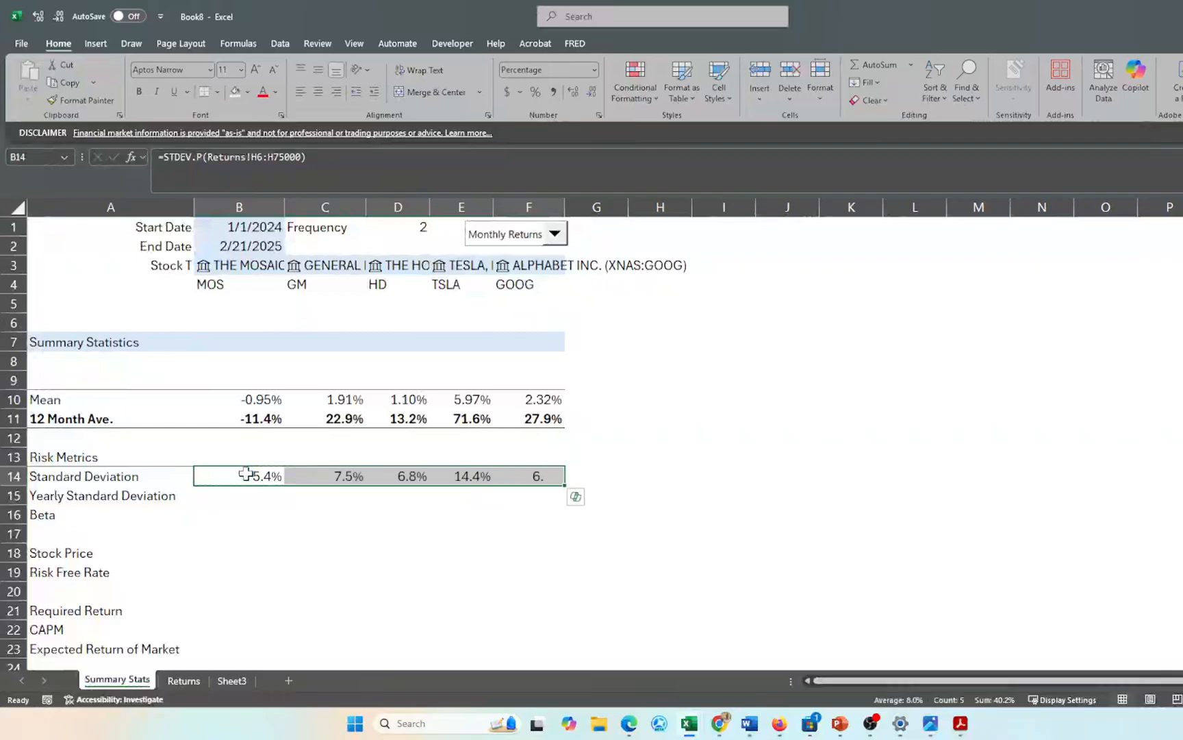
{"action": "left_click", "coordinate": [400, 534]}
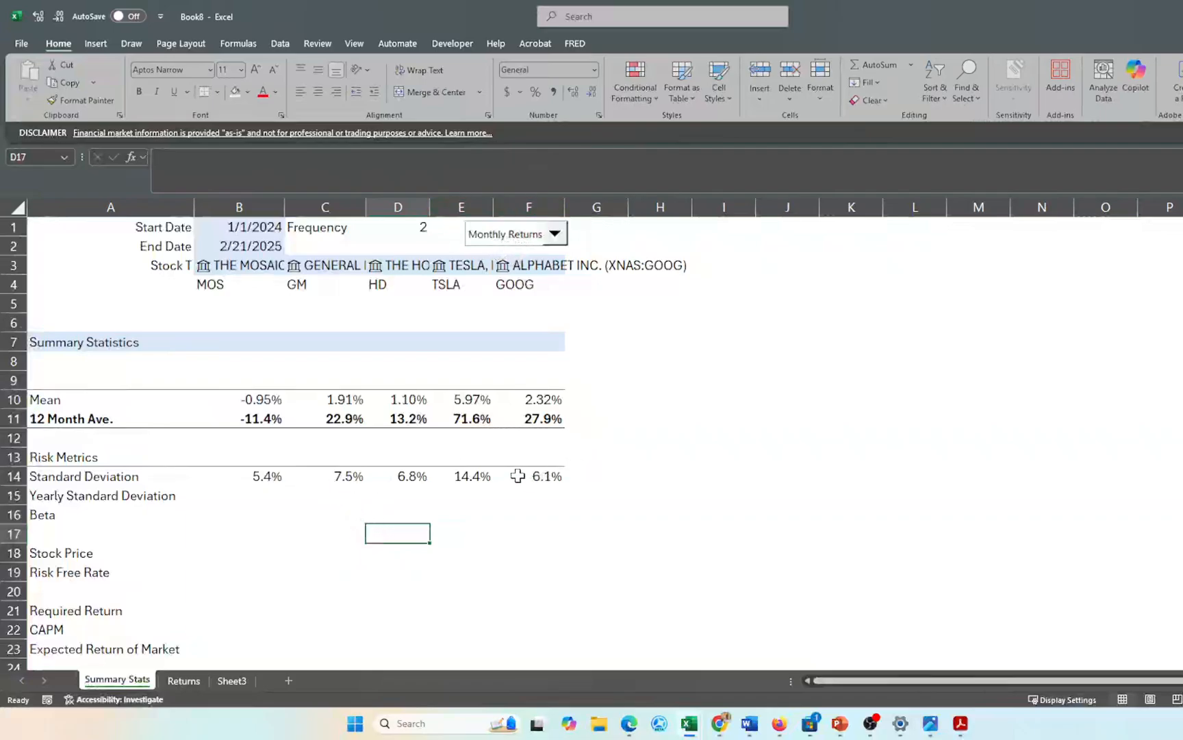
- Make the Yearly Standard Deviation row A15:F15 bold
{"action": "left_click", "coordinate": [271, 493]}
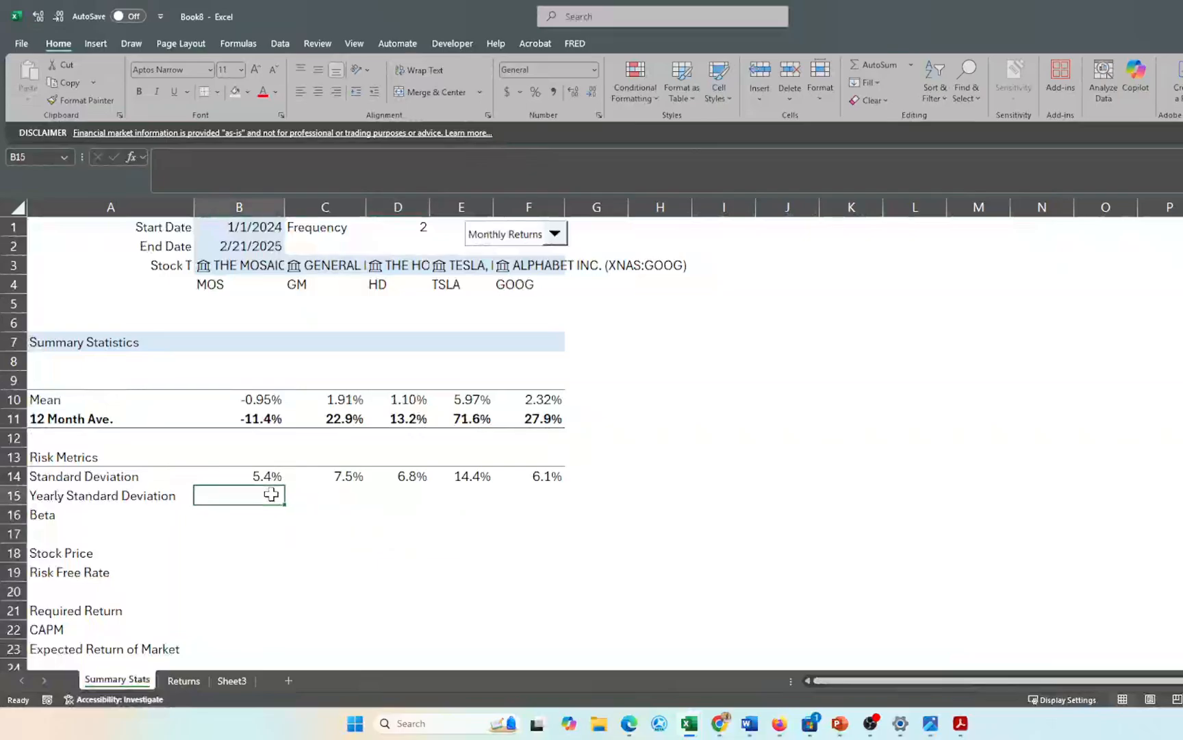
{"action": "left_click", "coordinate": [46, 496]}
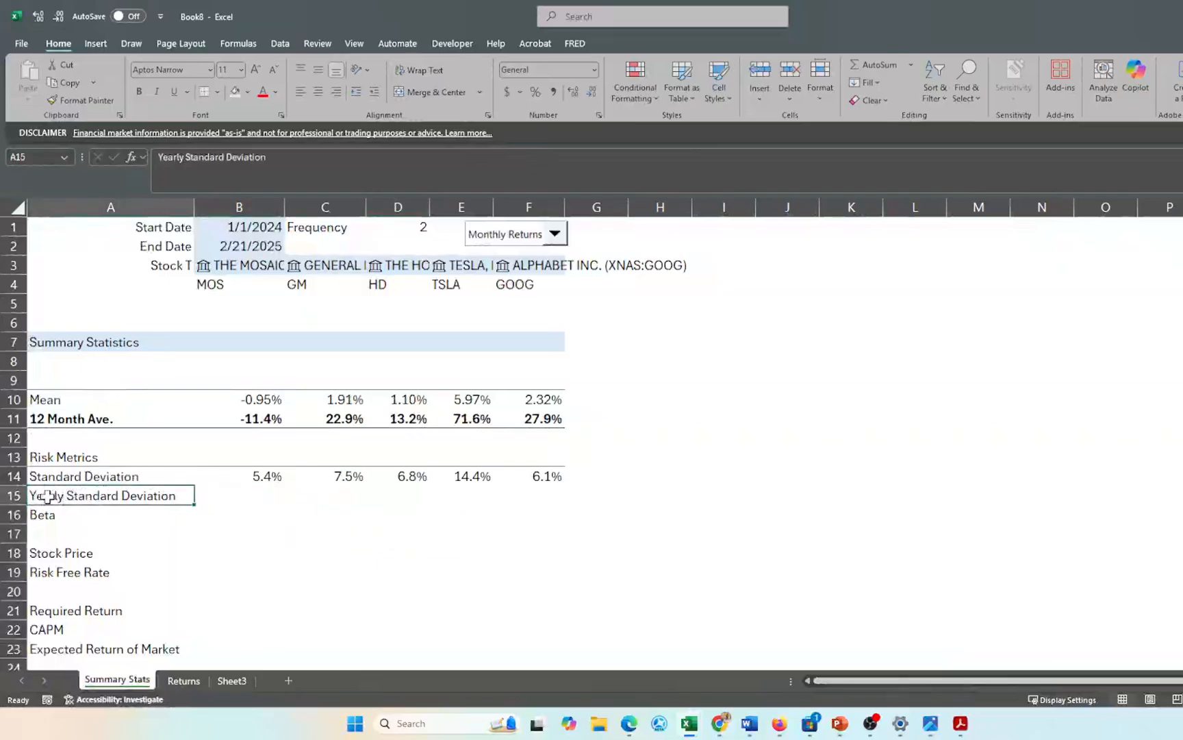
{"action": "key", "text": "shift+Right"}
{"action": "key", "text": "shift+Right"}
{"action": "key", "text": "shift+Right"}
{"action": "key", "text": "shift+Right"}
{"action": "key", "text": "shift+Right"}
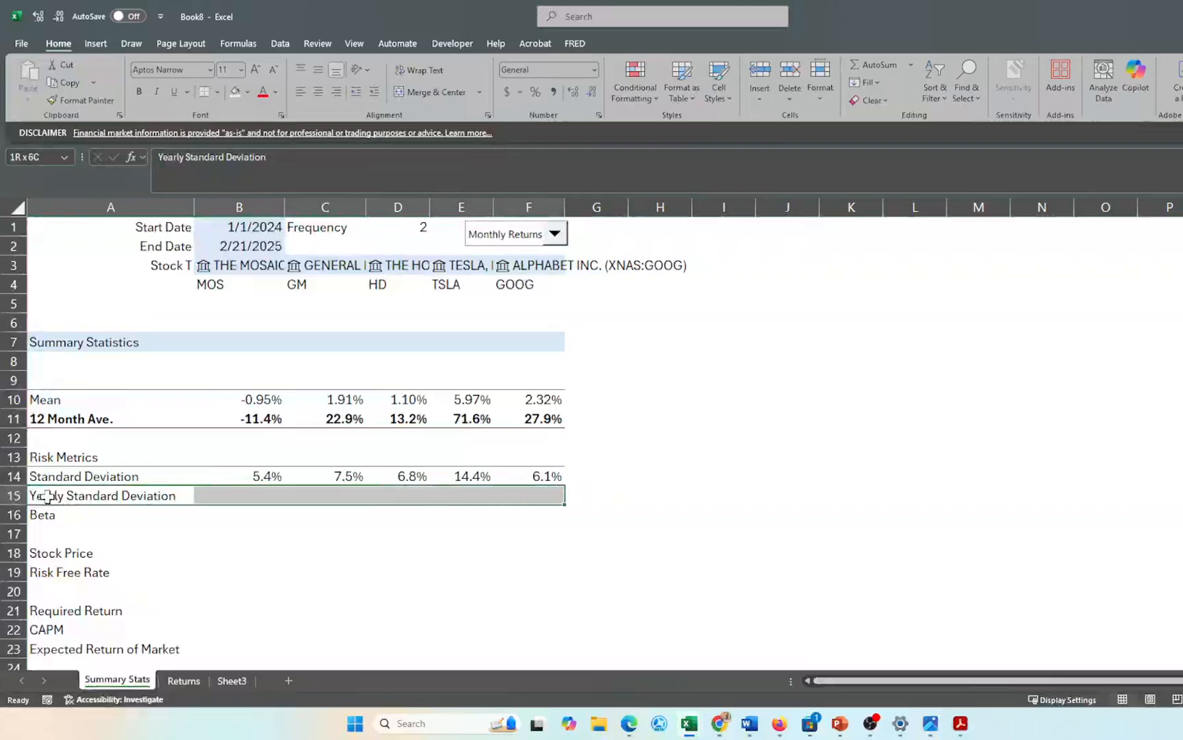
{"action": "key", "text": "ctrl+b"}
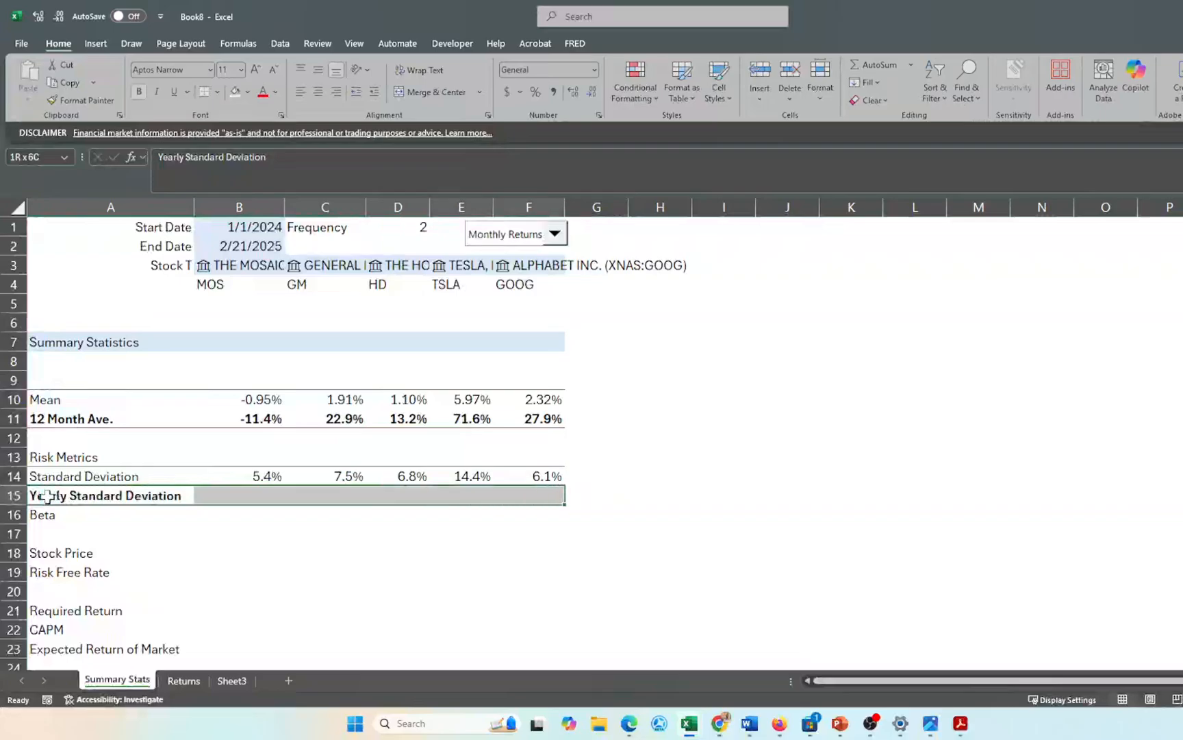
{"action": "left_click", "coordinate": [309, 552]}
- Begin =CHOOSE( in B15, pointing it at Sheet3
{"action": "left_click", "coordinate": [264, 498]}
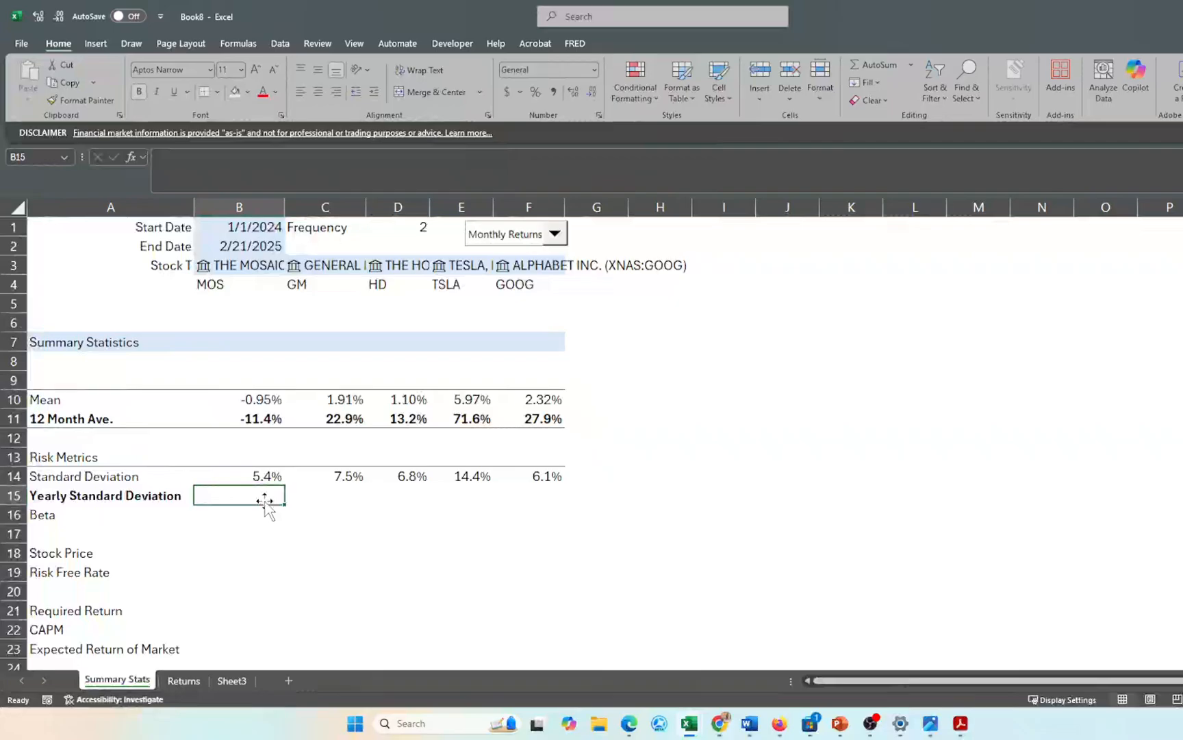
{"action": "type", "text": "="}
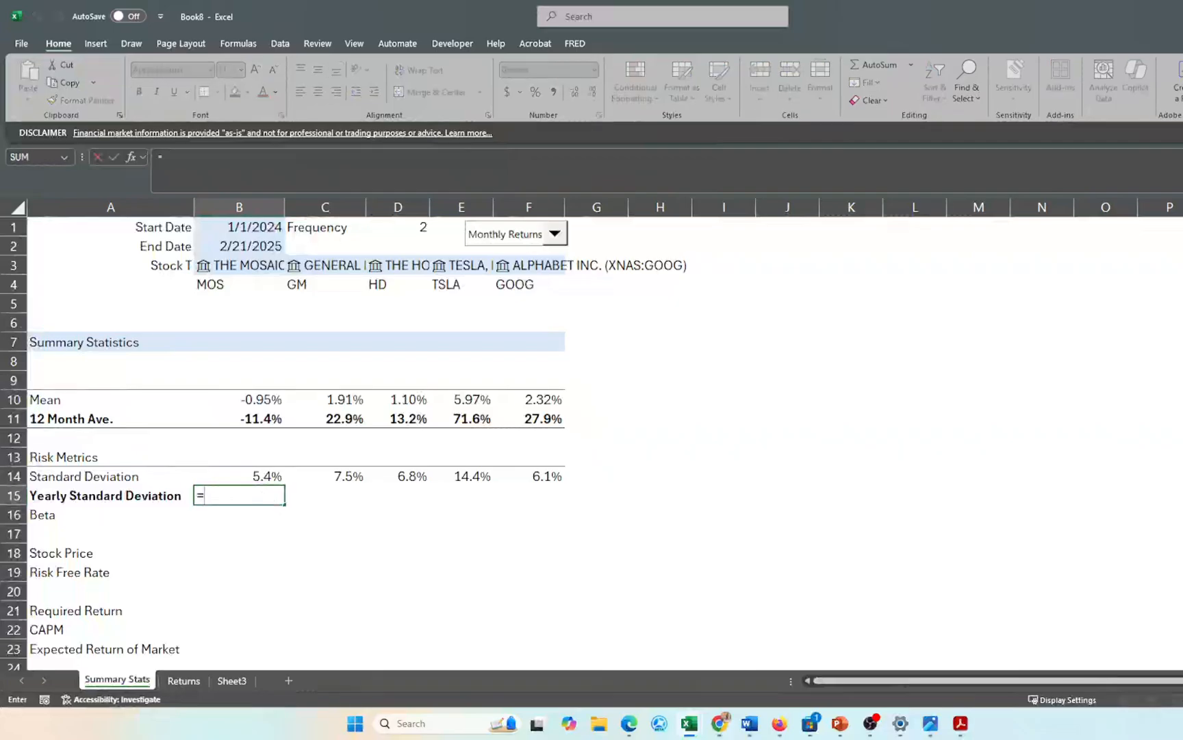
{"action": "type", "text": "ch"}
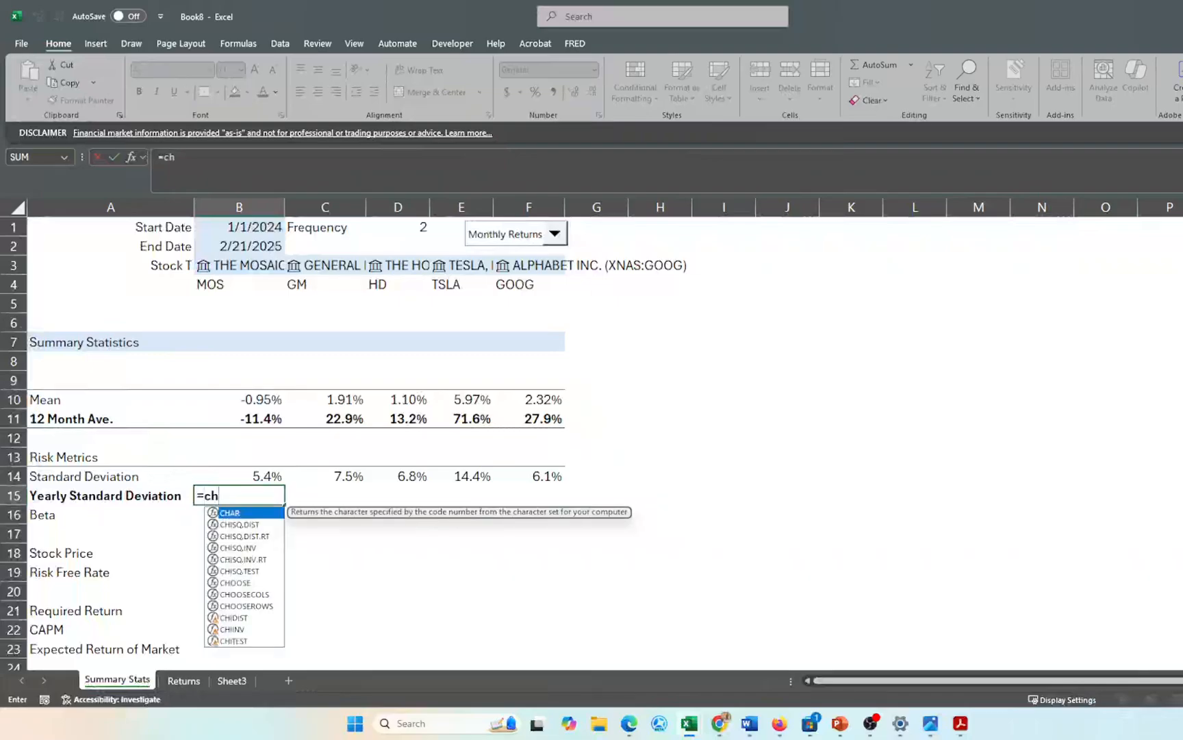
{"action": "type", "text": "oo"}
{"action": "key", "text": "Tab"}
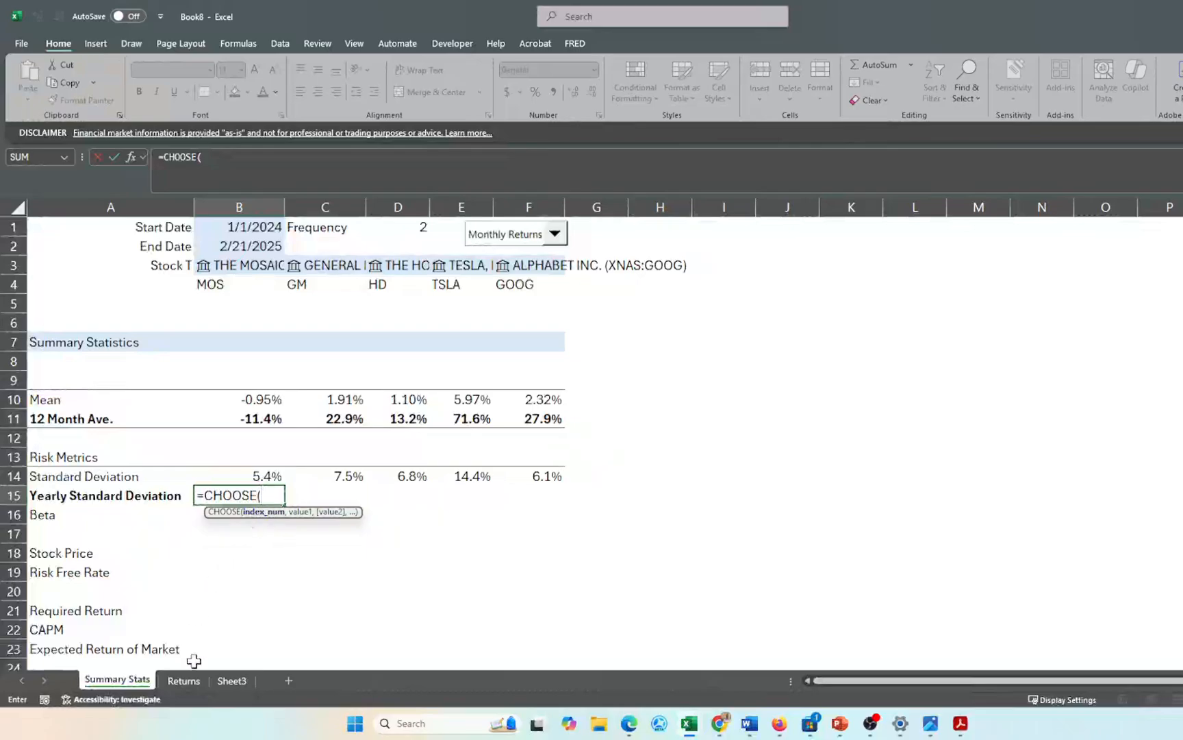
{"action": "left_click", "coordinate": [232, 680]}
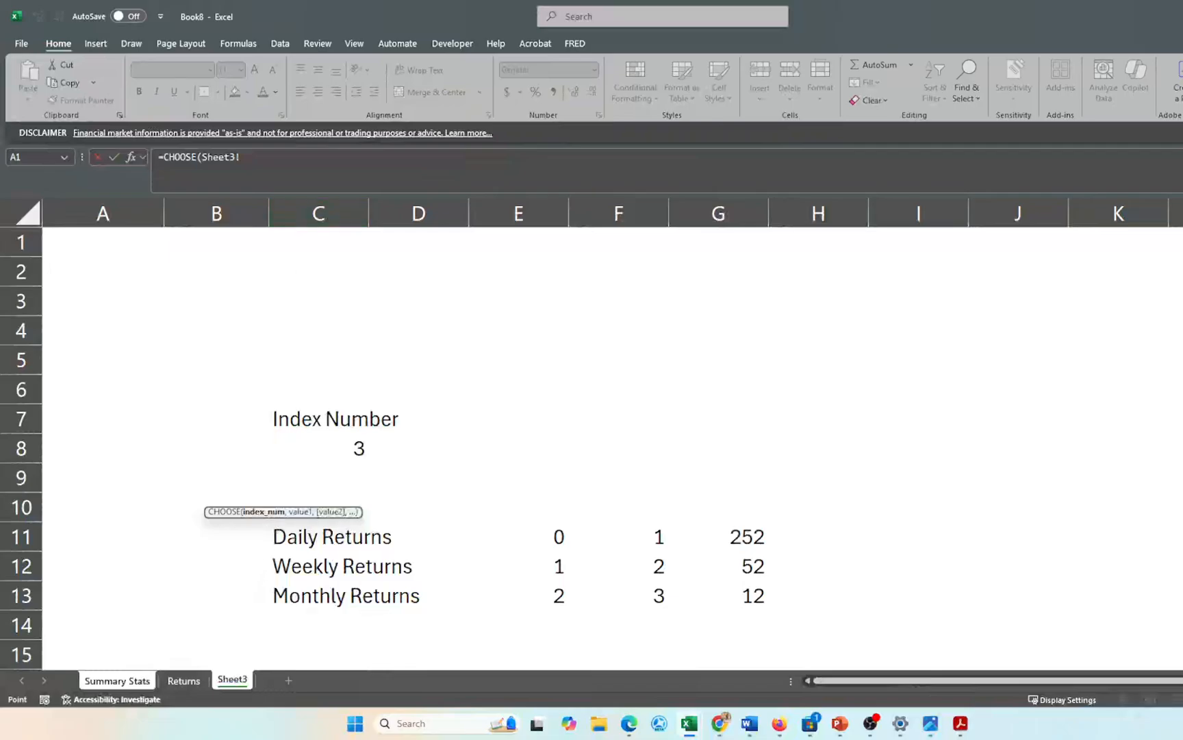
- Index the CHOOSE formula on the absolute Sheet3!$C$8 Index Number
{"action": "key", "text": "BackSpace"}
{"action": "key", "text": "BackSpace"}
{"action": "key", "text": "BackSpace"}
{"action": "key", "text": "BackSpace"}
{"action": "key", "text": "BackSpace"}
{"action": "key", "text": "BackSpace"}
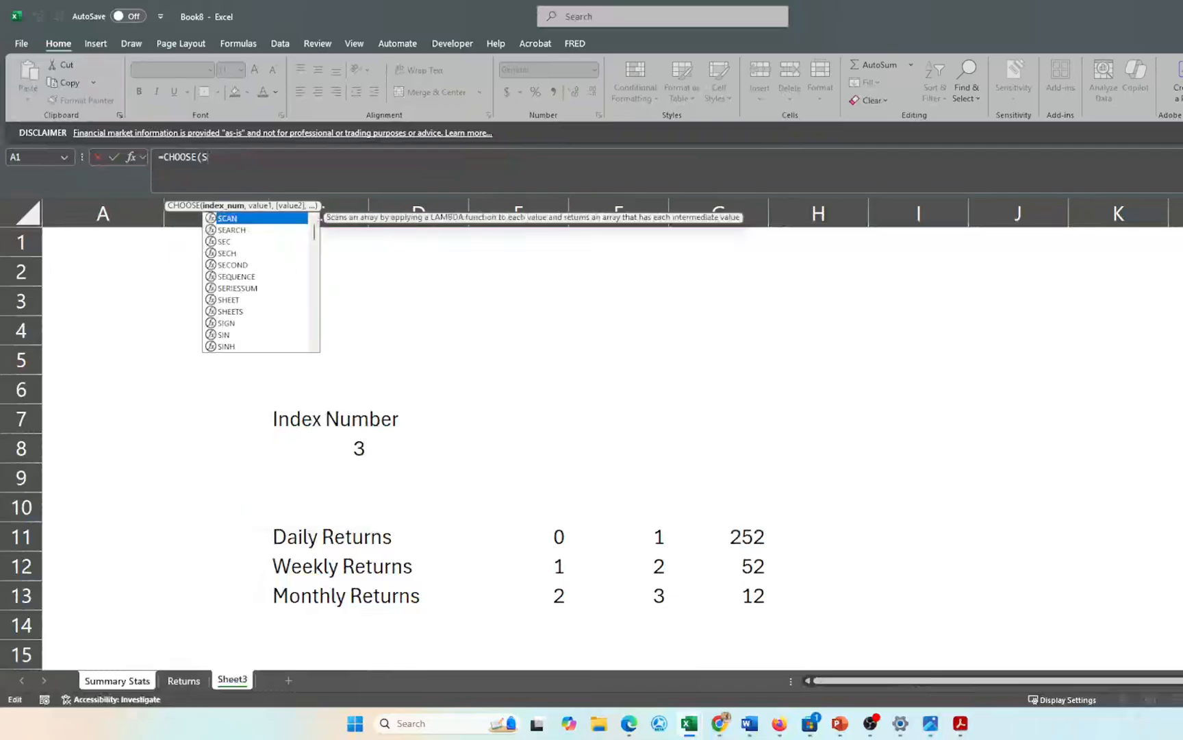
{"action": "key", "text": "BackSpace"}
{"action": "left_click", "coordinate": [336, 448]}
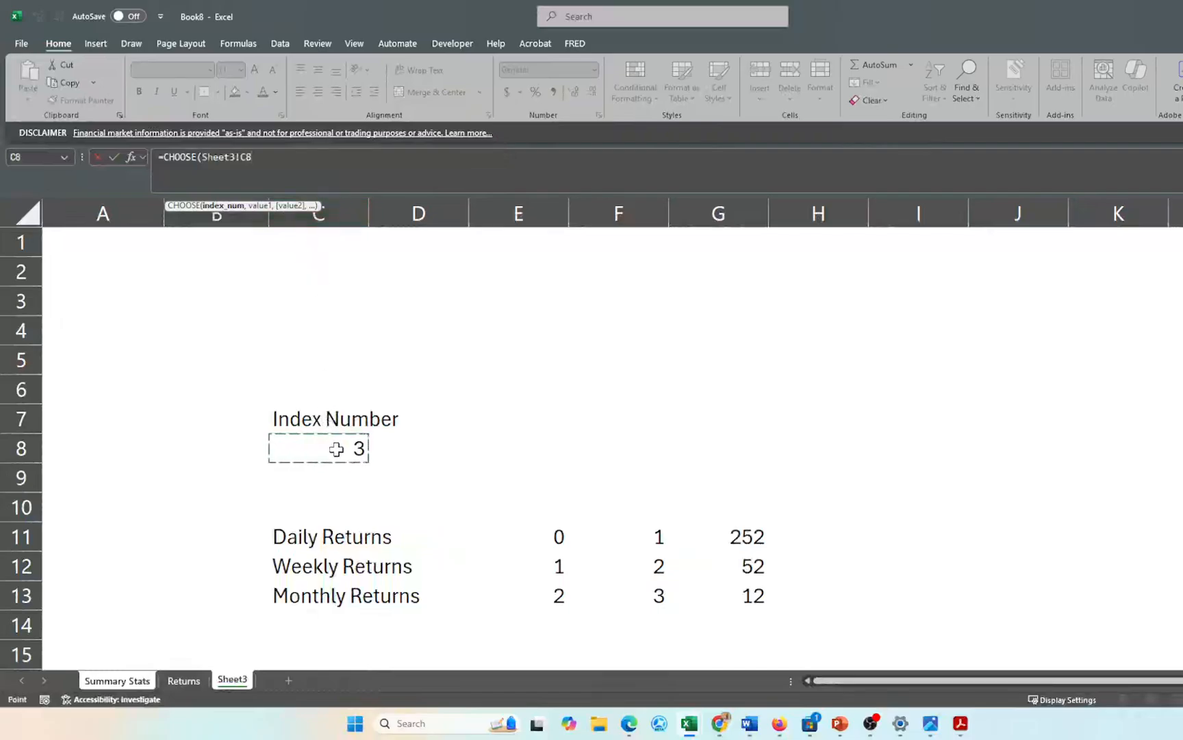
{"action": "key", "text": "F4"}
{"action": "type", "text": ","}
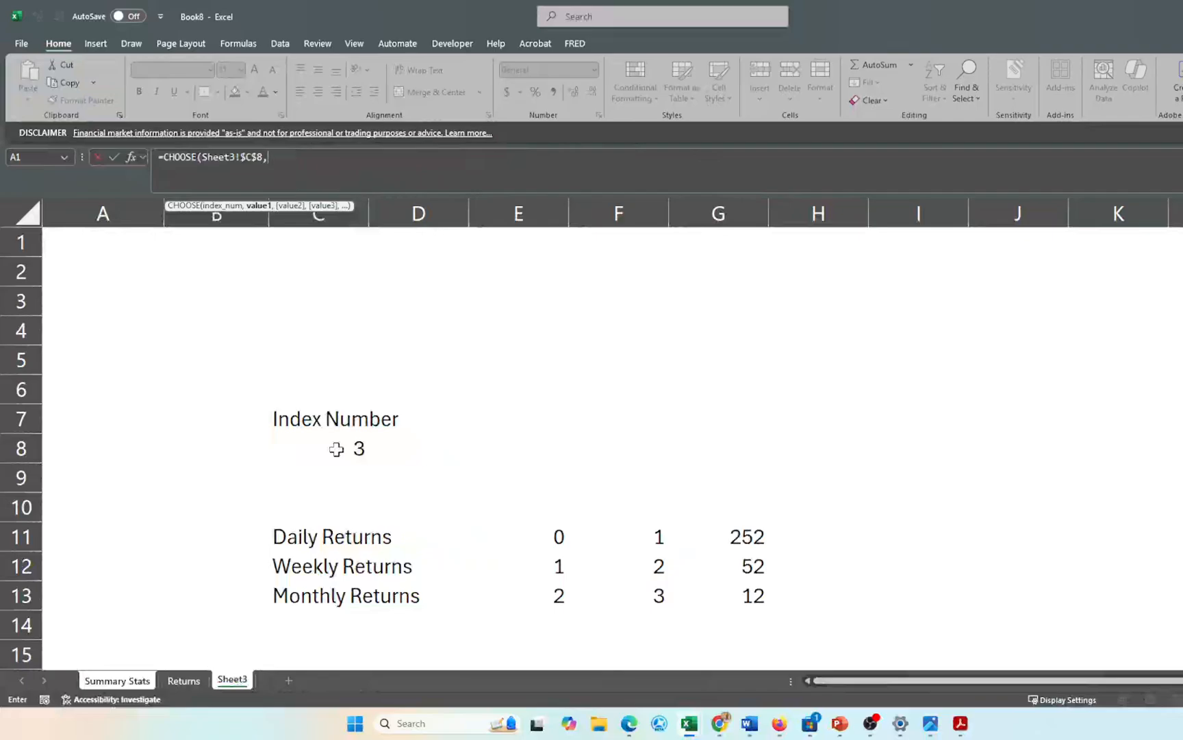
- Add absolute Sheet3 options $G$11, $G$12, $G$13 (252, 52, 12) and commit the formula
{"action": "left_click", "coordinate": [739, 538]}
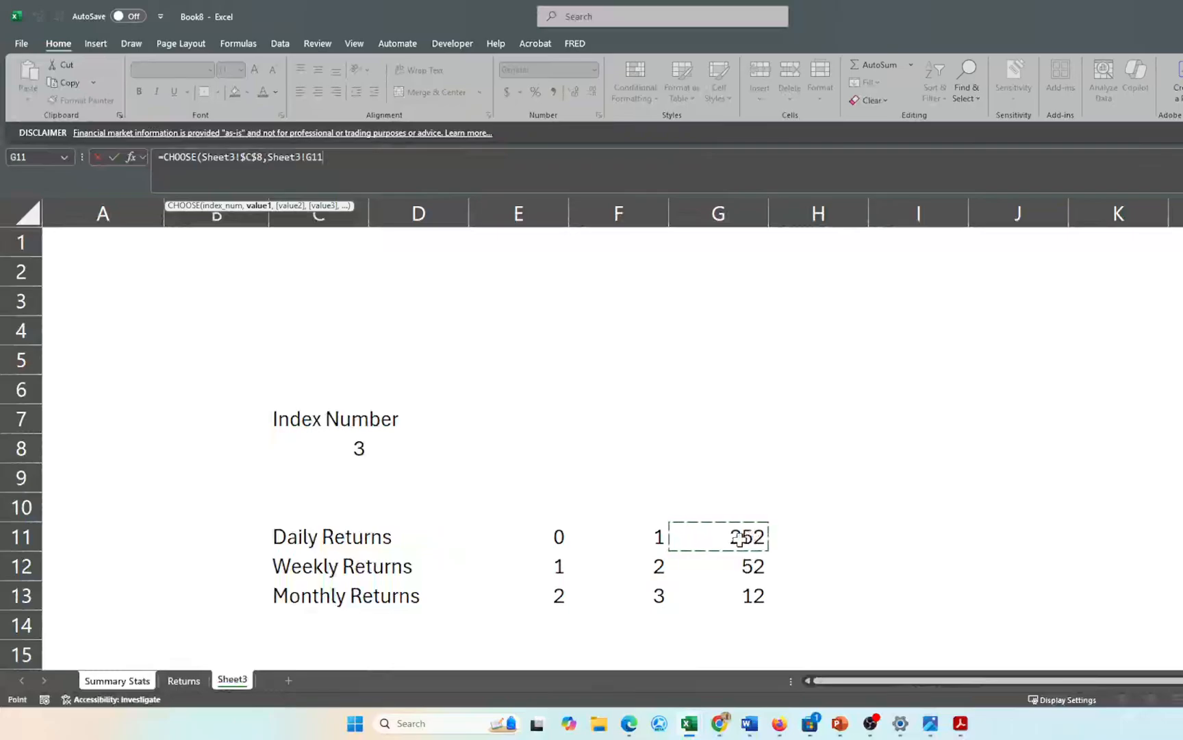
{"action": "key", "text": "F4"}
{"action": "type", "text": ","}
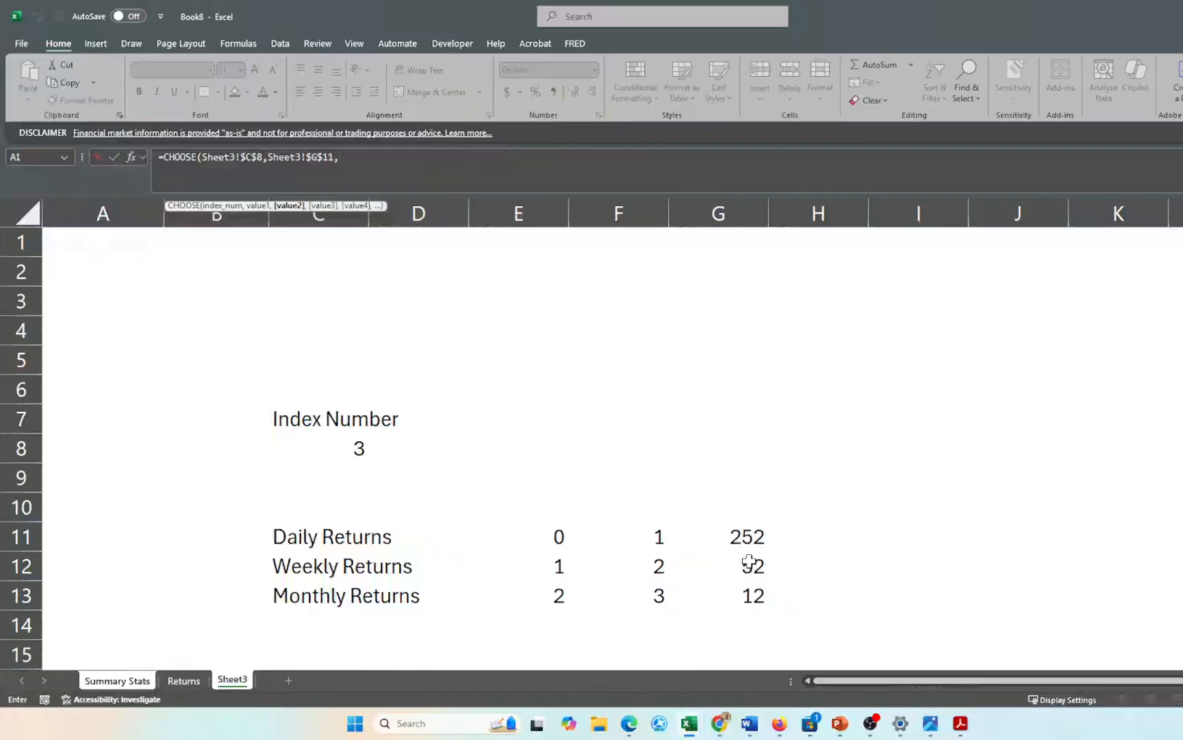
{"action": "left_click", "coordinate": [749, 561]}
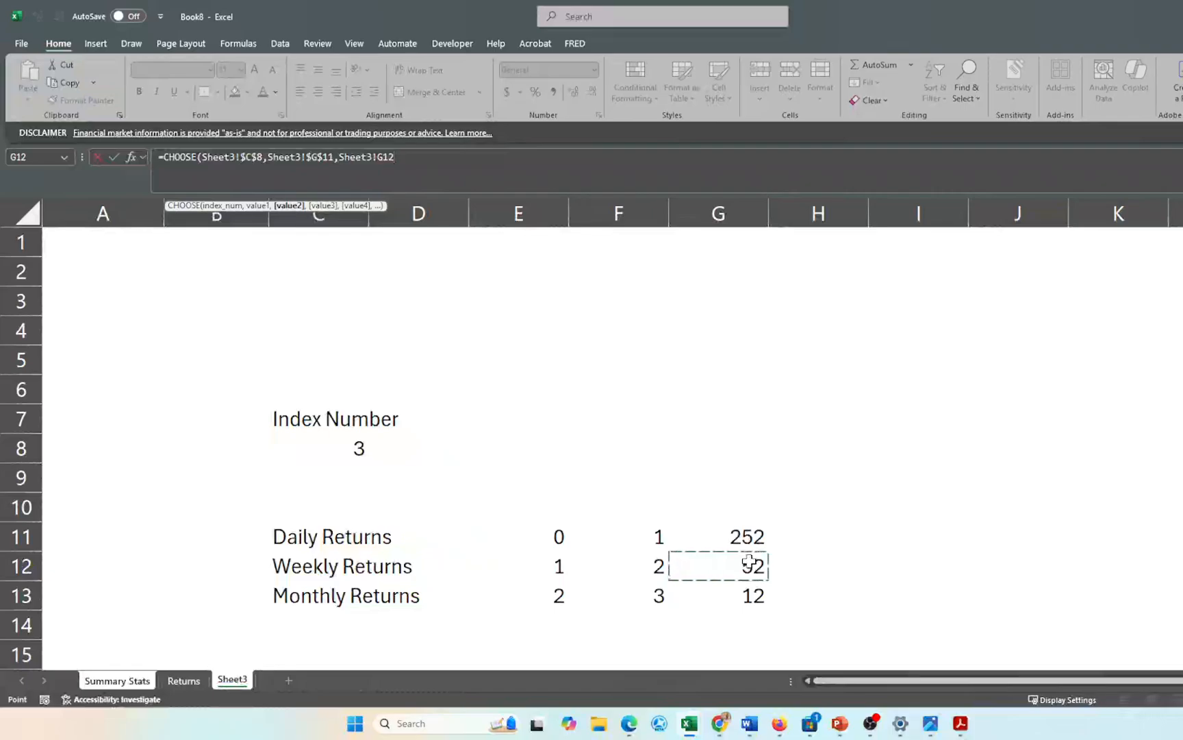
{"action": "key", "text": "F4"}
{"action": "type", "text": ","}
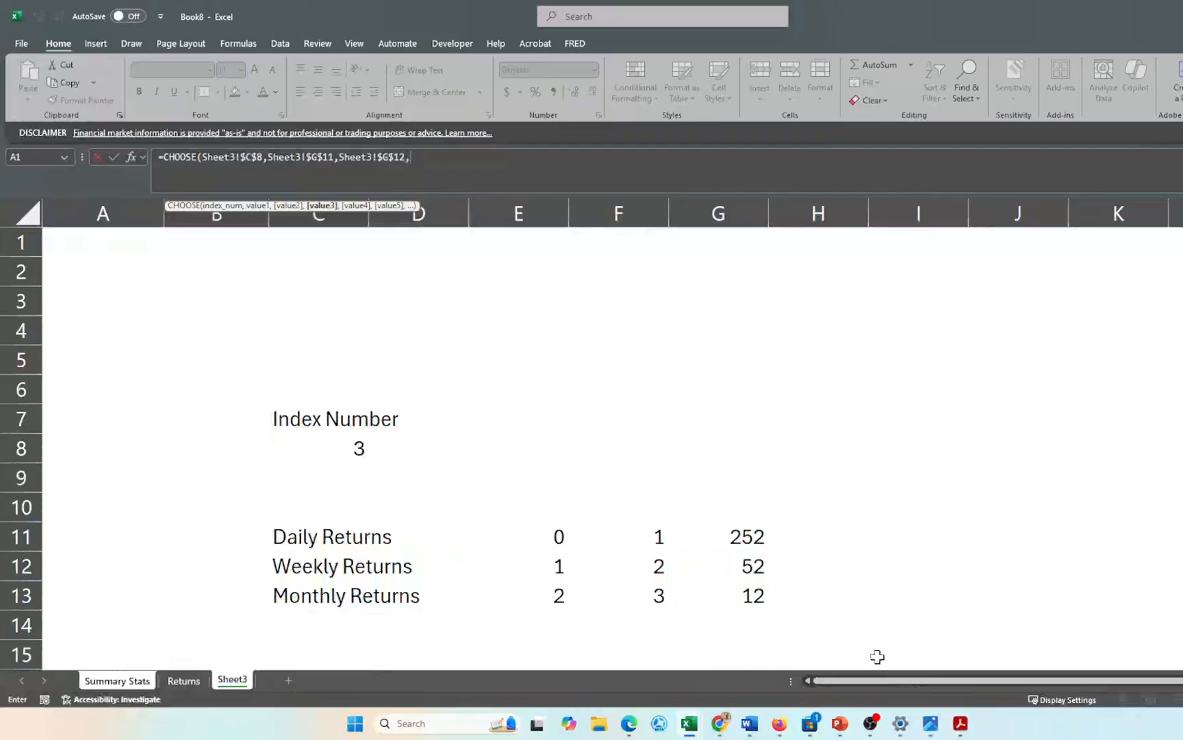
{"action": "left_click", "coordinate": [746, 597]}
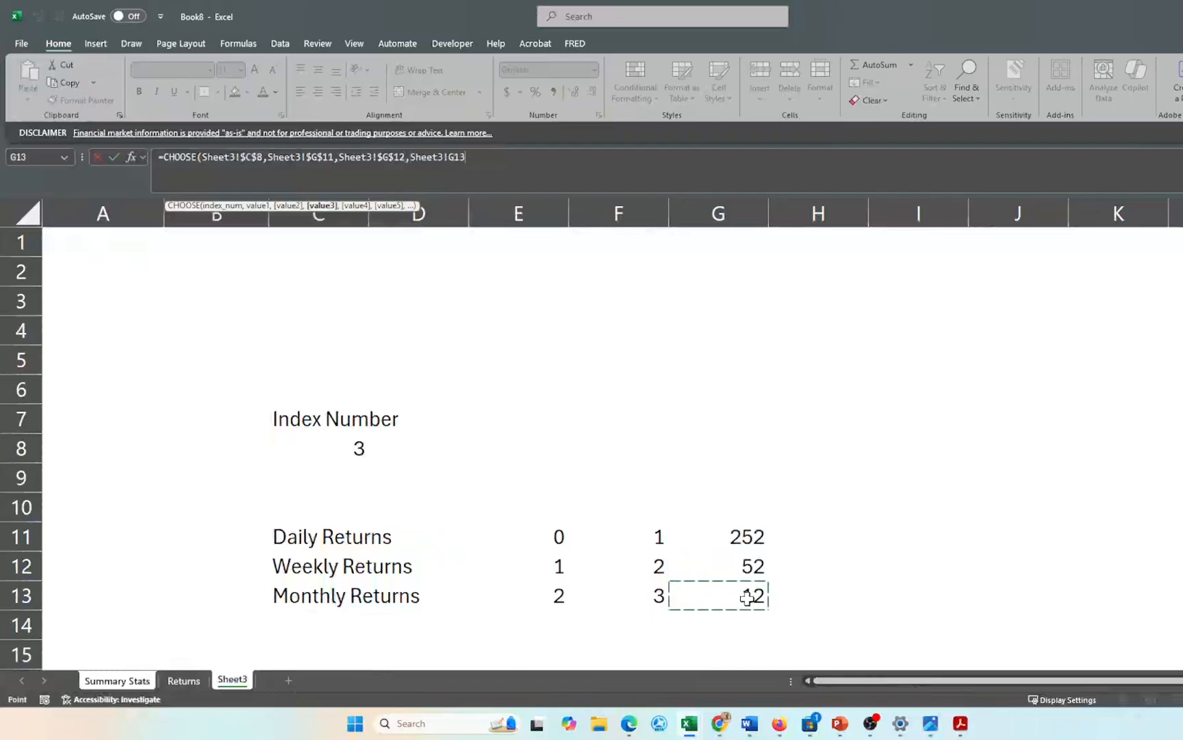
{"action": "key", "text": "F4"}
{"action": "type", "text": ")"}
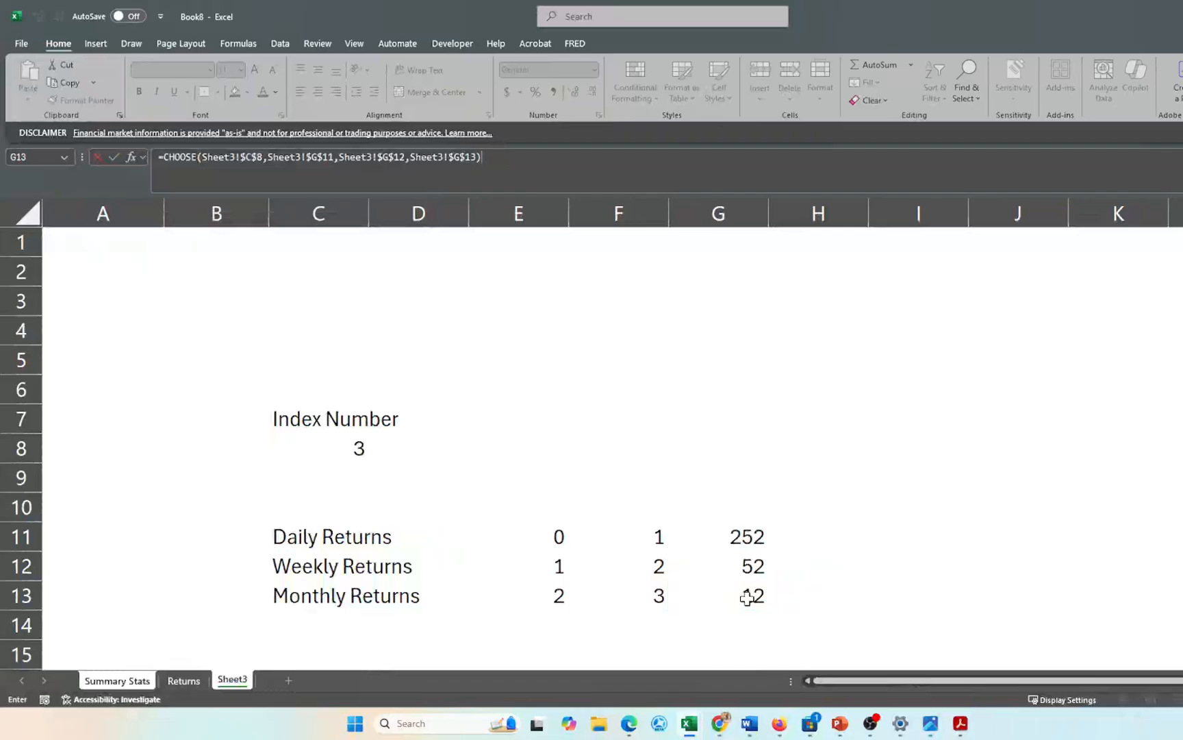
{"action": "key", "text": "Return"}
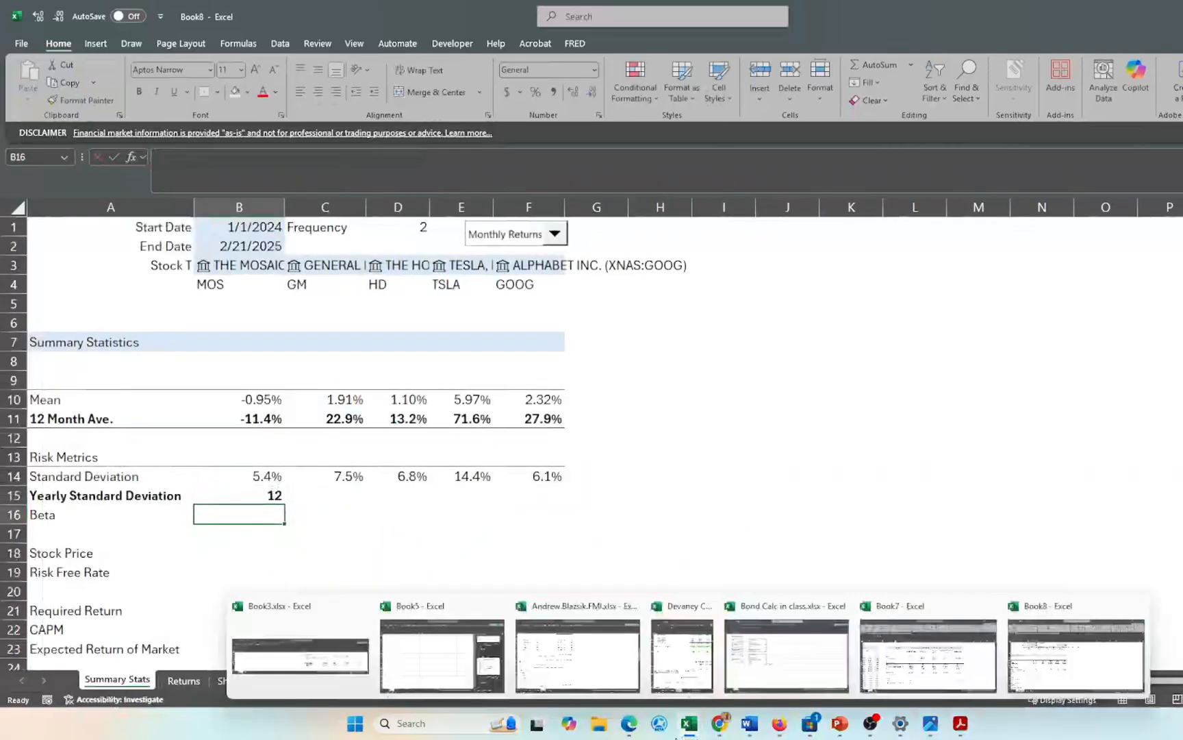
- Rewrite B15 as =B14*CHOOSE(...)^(1/2) to annualize the standard deviation
{"action": "left_click", "coordinate": [256, 495]}
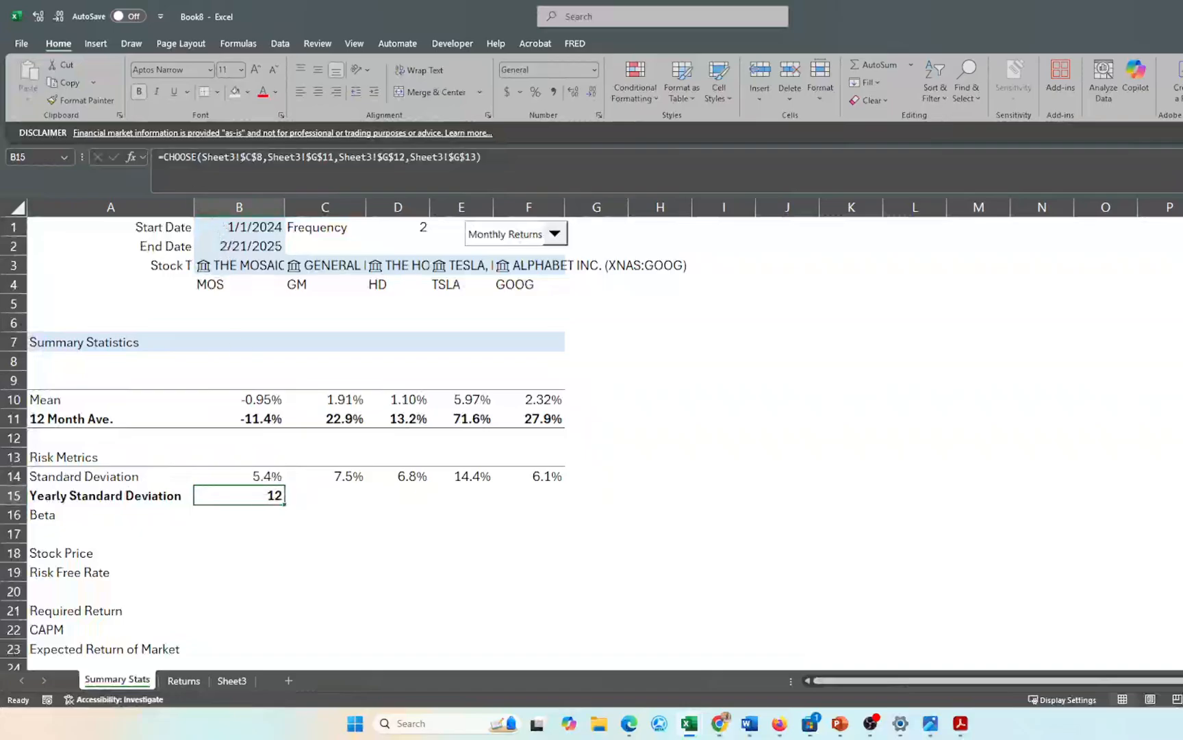
{"action": "key", "text": "F2"}
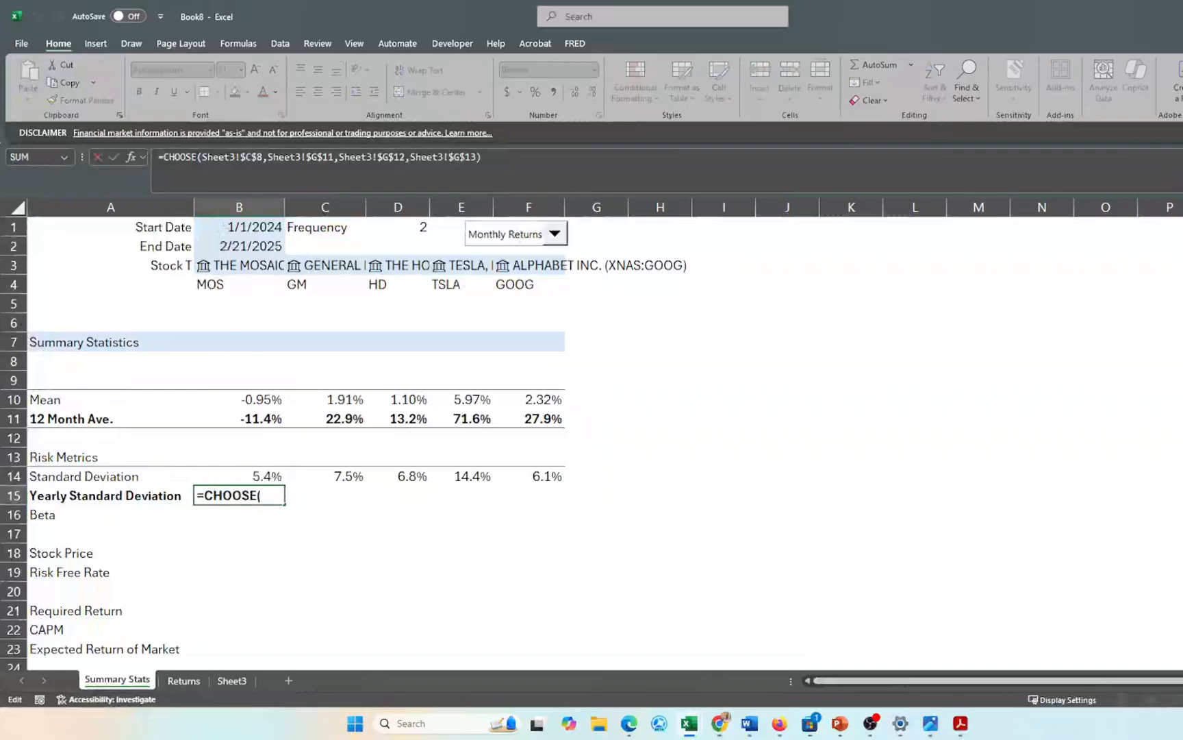
{"action": "left_click", "coordinate": [252, 477]}
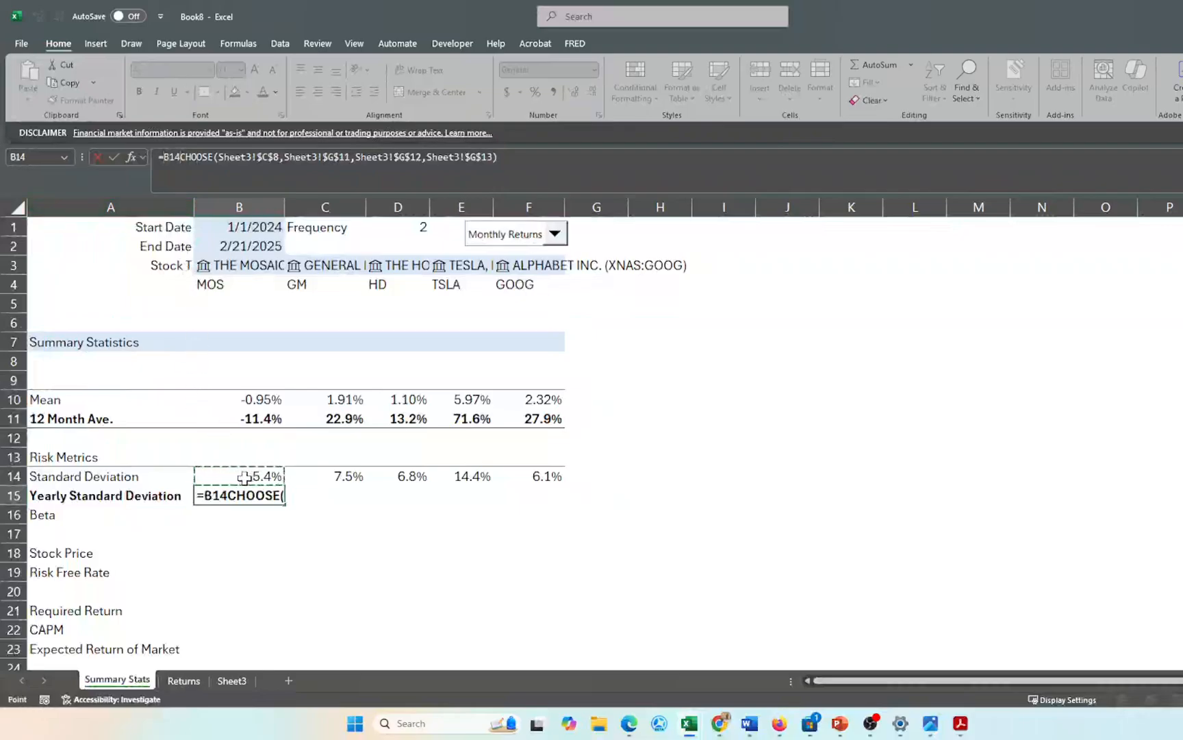
{"action": "type", "text": "*"}
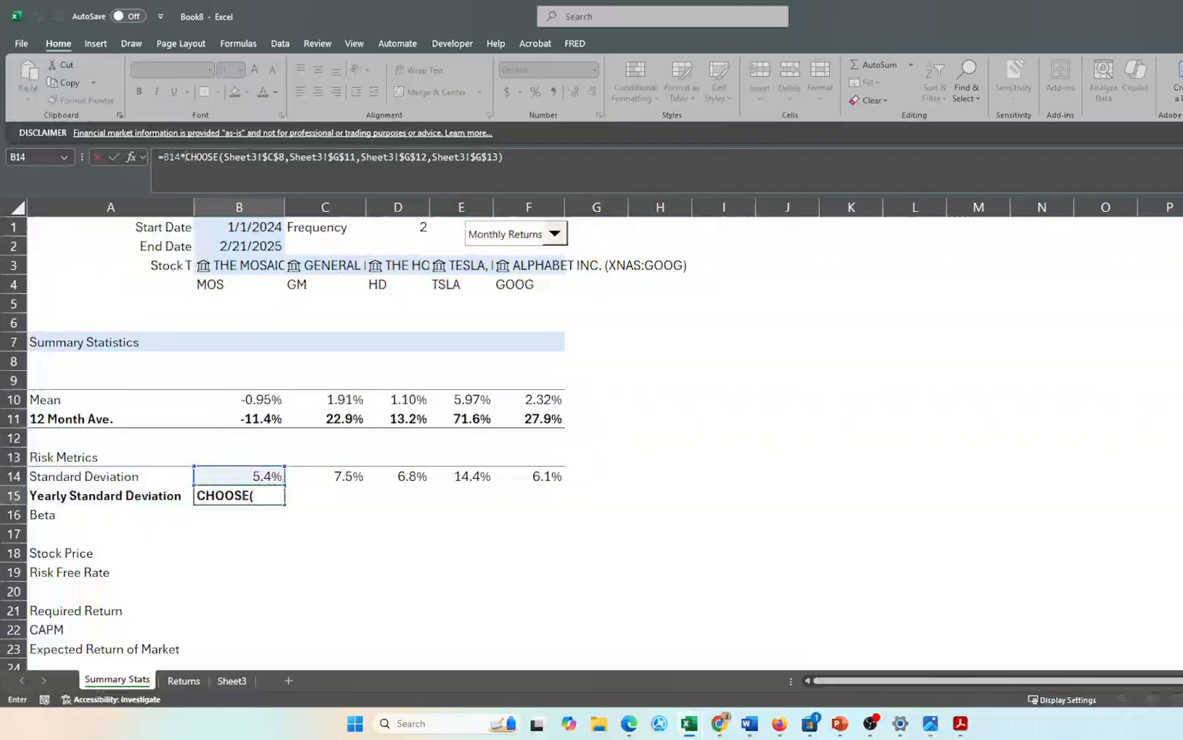
{"action": "left_click", "coordinate": [505, 157]}
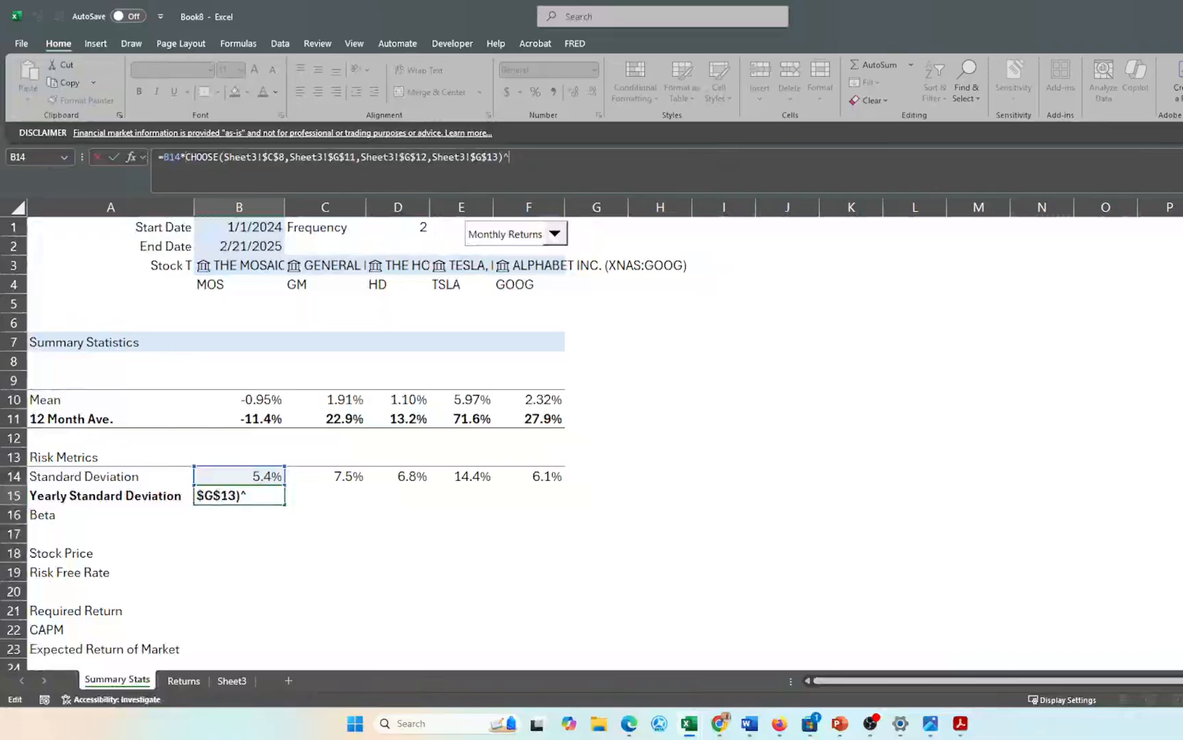
{"action": "type", "text": "^(1/2)"}
{"action": "key", "text": "Return"}
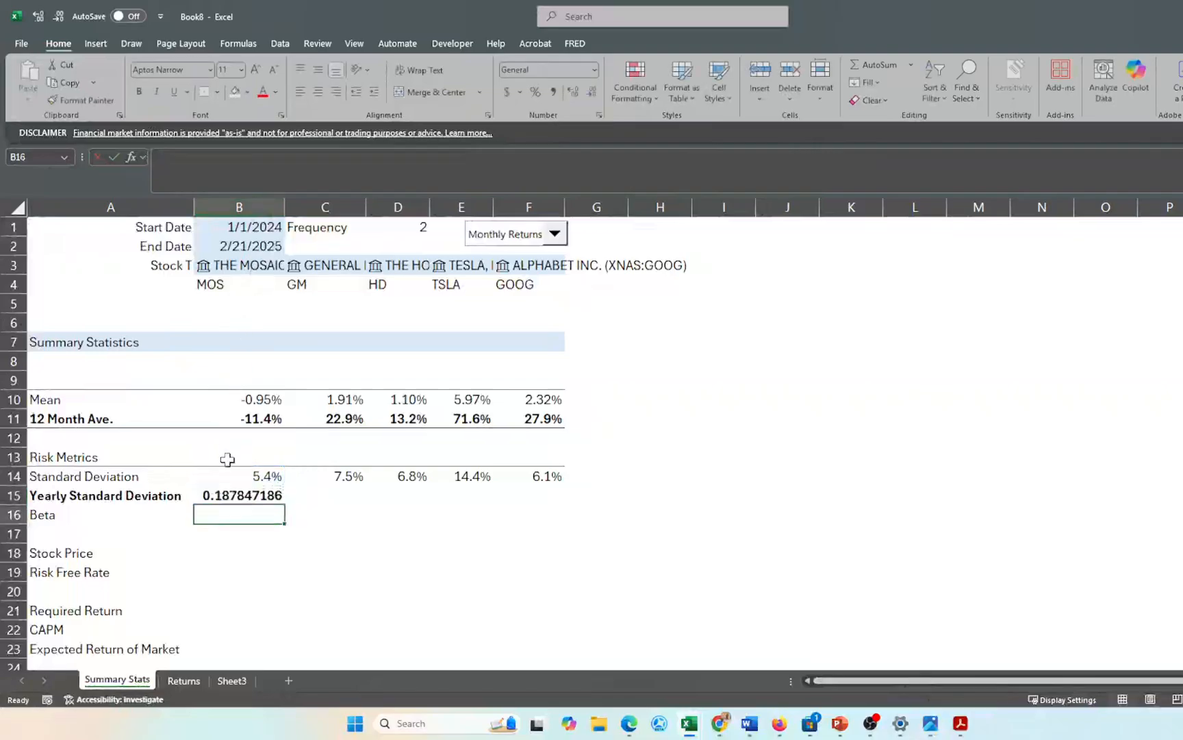
- Format B15 as a one-decimal percentage and fill it right to F15
{"action": "left_click", "coordinate": [228, 496]}
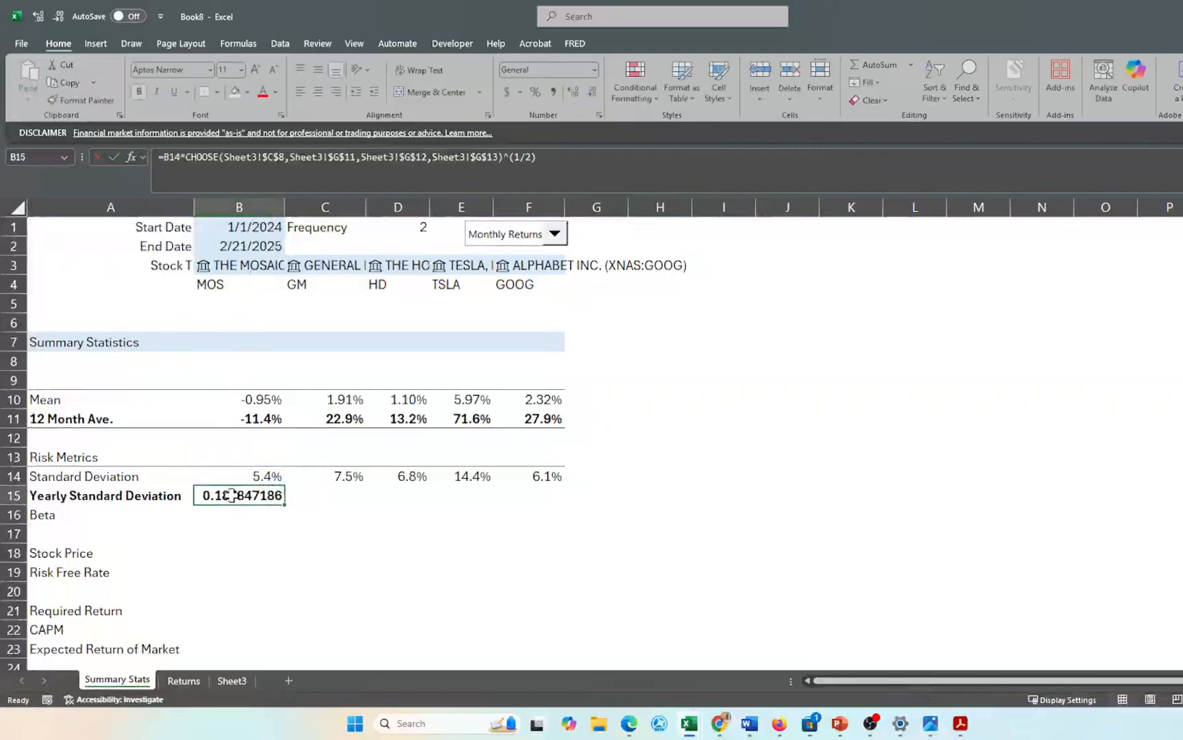
{"action": "left_click", "coordinate": [536, 92]}
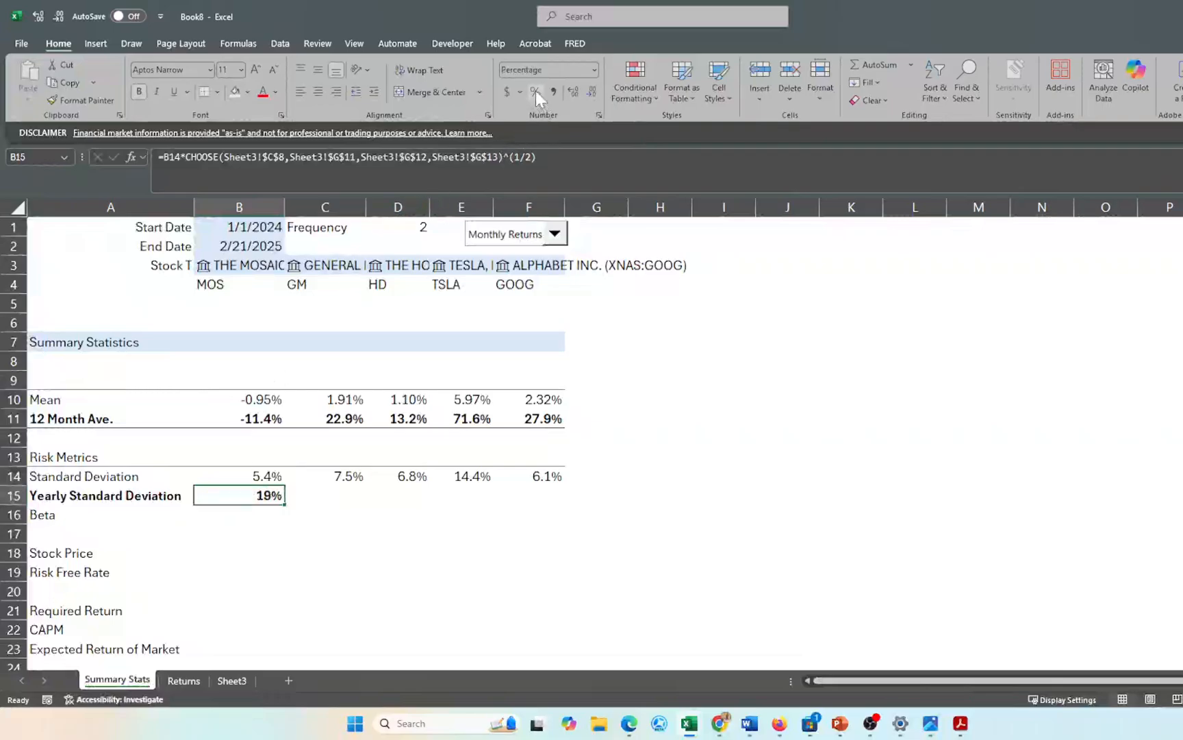
{"action": "left_click", "coordinate": [574, 92]}
{"action": "key", "text": "shift+Right"}
{"action": "key", "text": "shift+Right"}
{"action": "key", "text": "shift+Right"}
{"action": "key", "text": "shift+Right"}
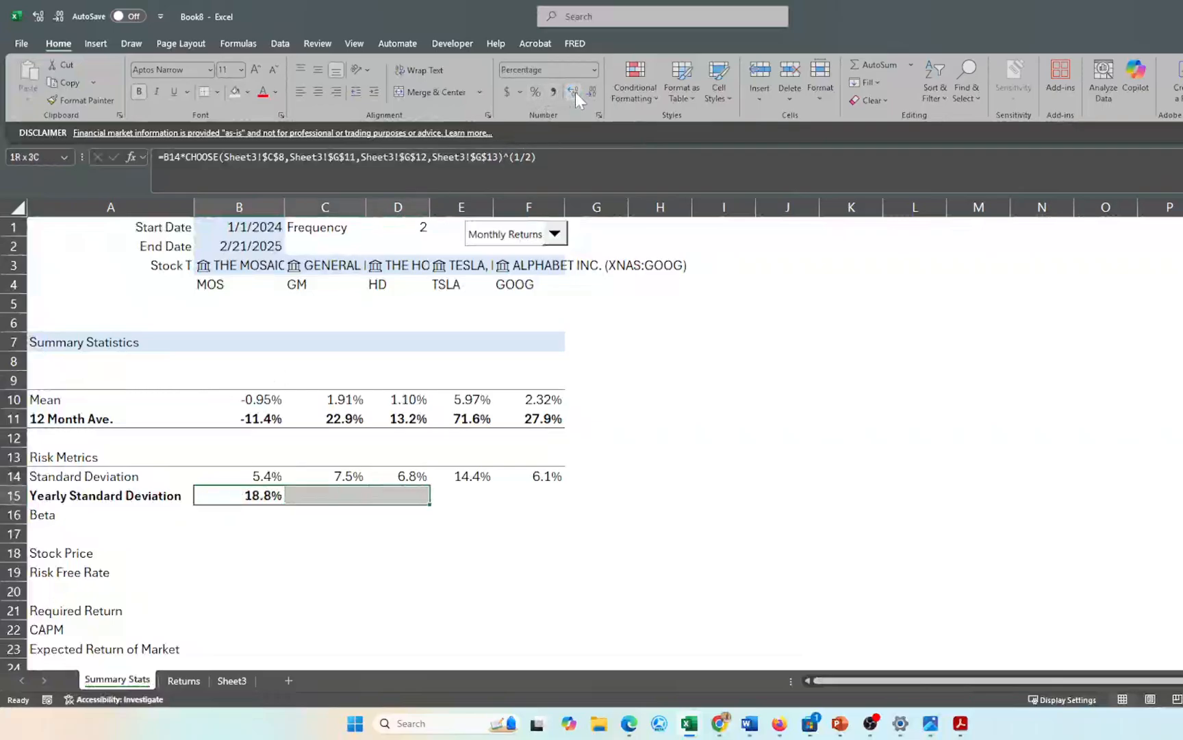
{"action": "key", "text": "ctrl+r"}
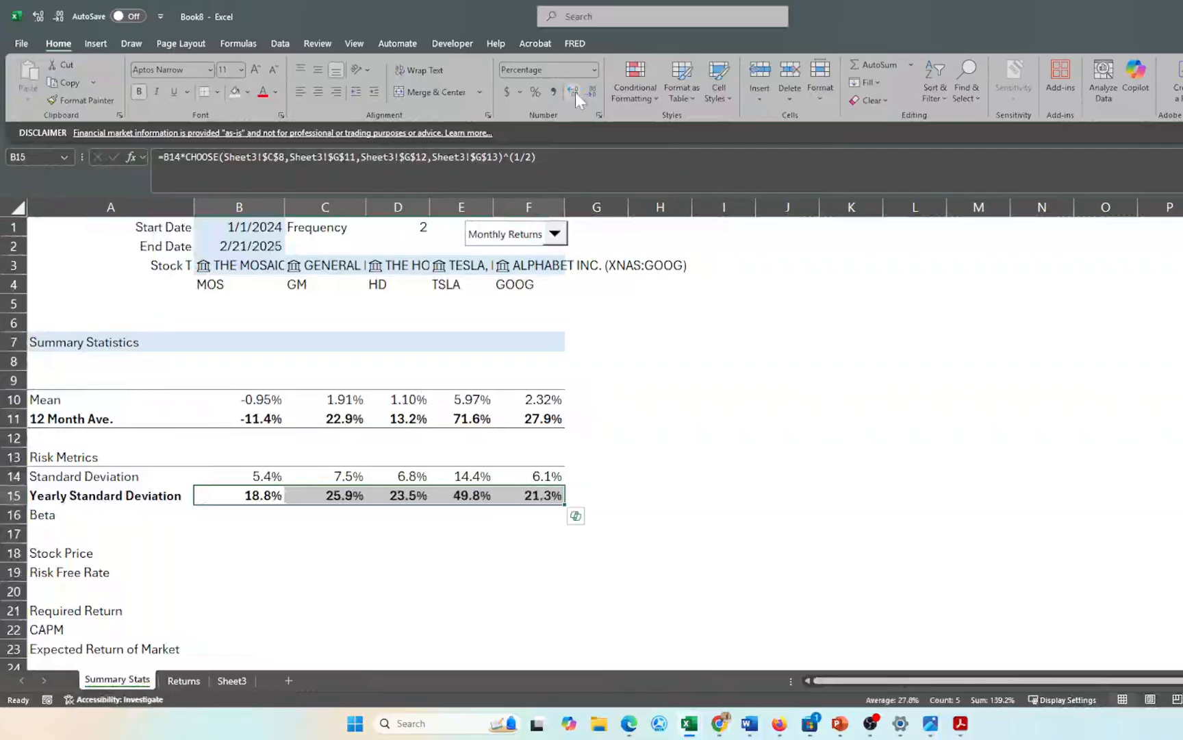
{"action": "left_click", "coordinate": [647, 442]}
- Make the Beta row A16:F16 bold
{"action": "scroll", "coordinate": [647, 442], "scroll_direction": "down", "scroll_amount": 1}
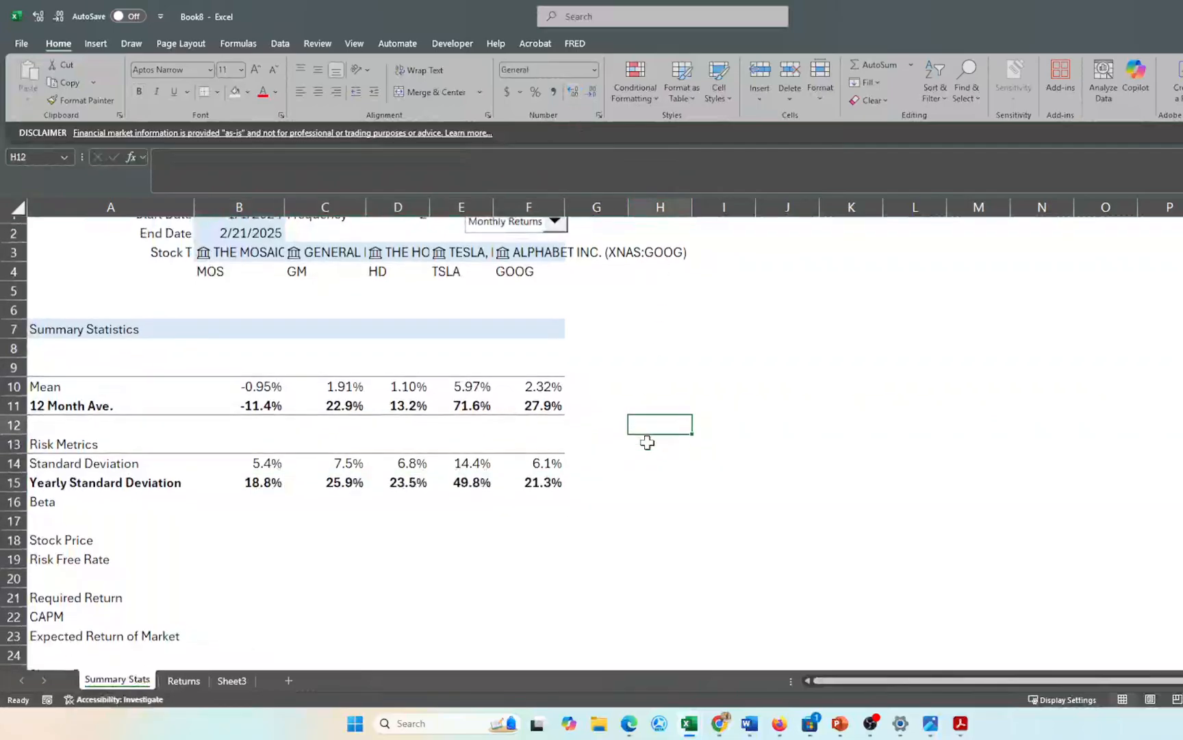
{"action": "left_click", "coordinate": [77, 500]}
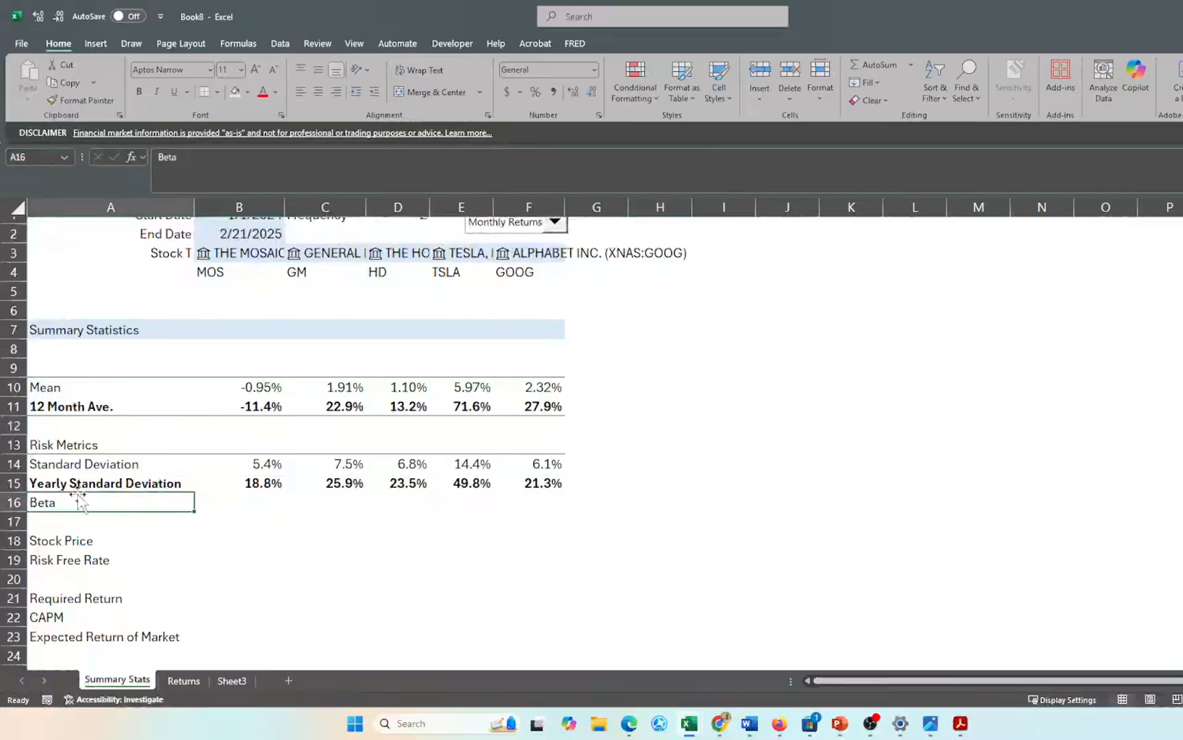
{"action": "key", "text": "shift+Right"}
{"action": "key", "text": "shift+Right"}
{"action": "key", "text": "shift+Right"}
{"action": "key", "text": "shift+Right"}
{"action": "key", "text": "shift+Right"}
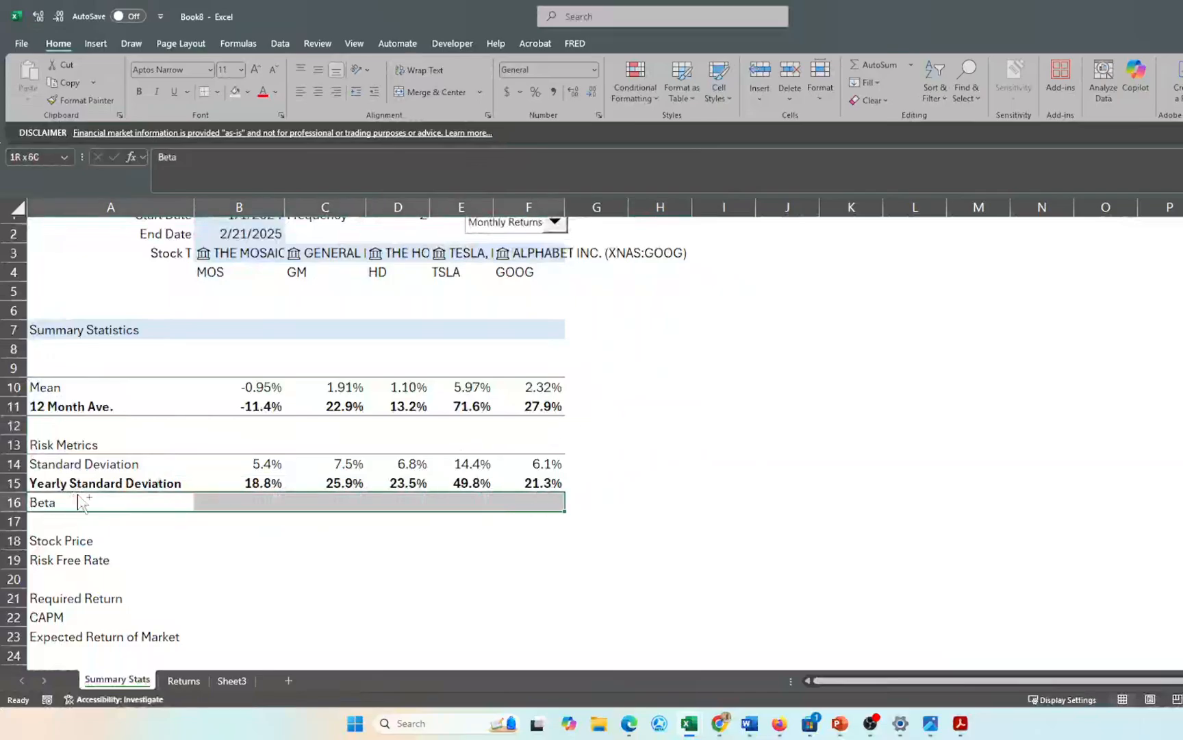
{"action": "key", "text": "ctrl+b"}
{"action": "left_click", "coordinate": [267, 539]}
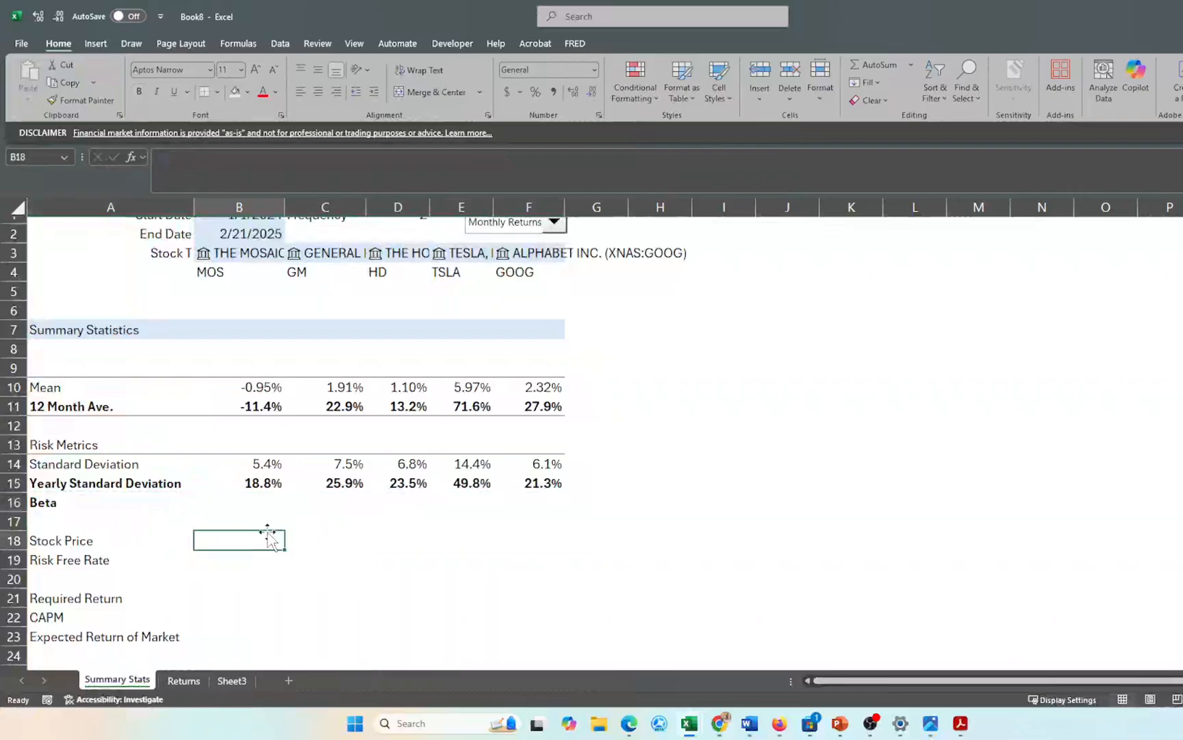
- Enter =B3.Beta in B16 to pull MOS's Beta from its stock data
{"action": "left_click", "coordinate": [263, 500]}
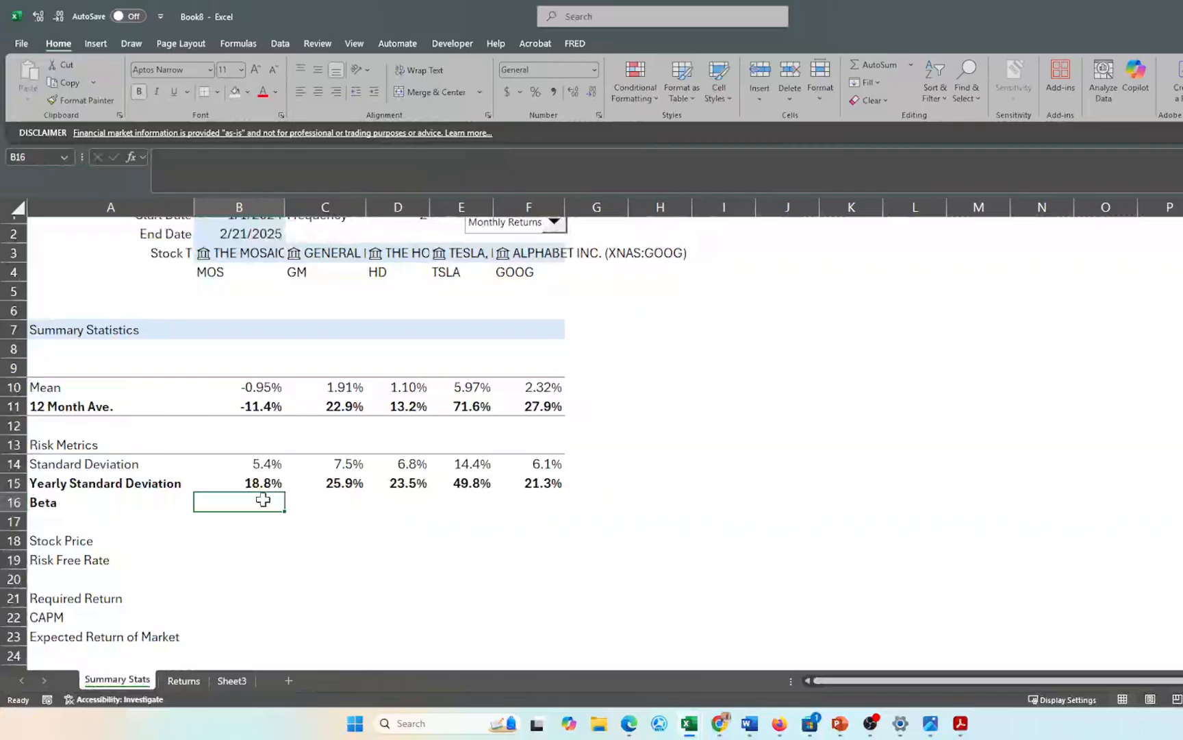
{"action": "type", "text": "="}
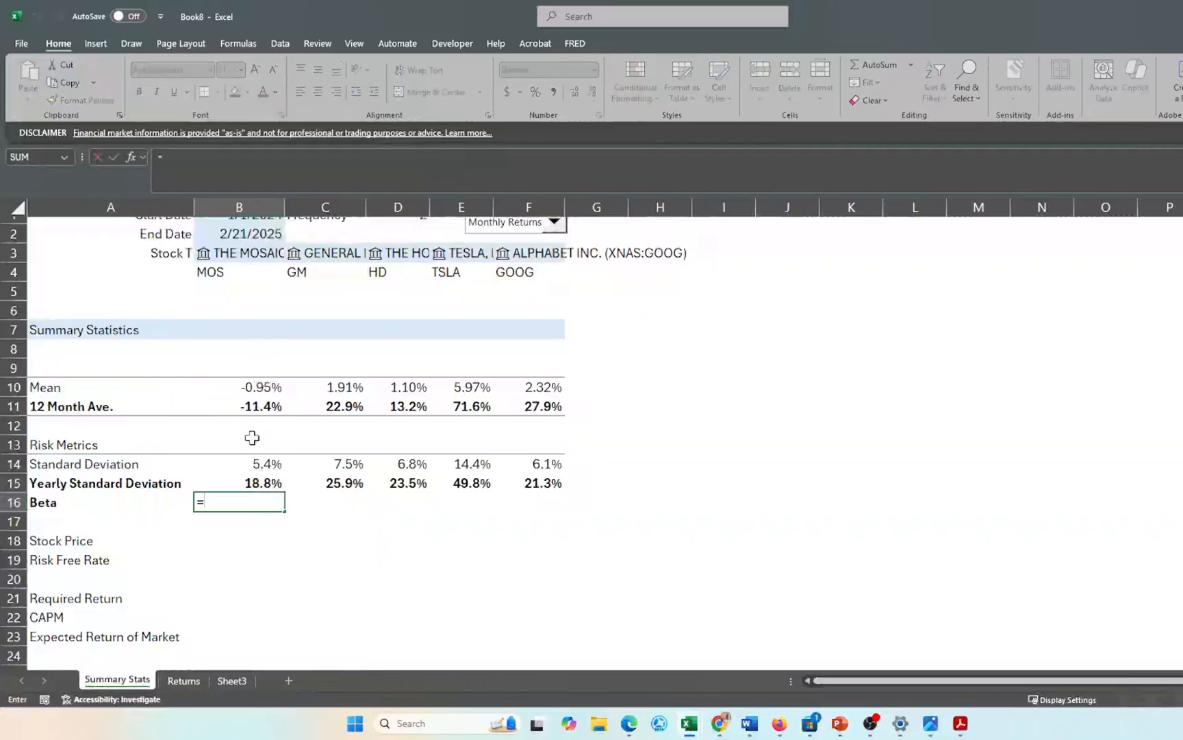
{"action": "scroll", "coordinate": [237, 473], "scroll_direction": "up", "scroll_amount": 1}
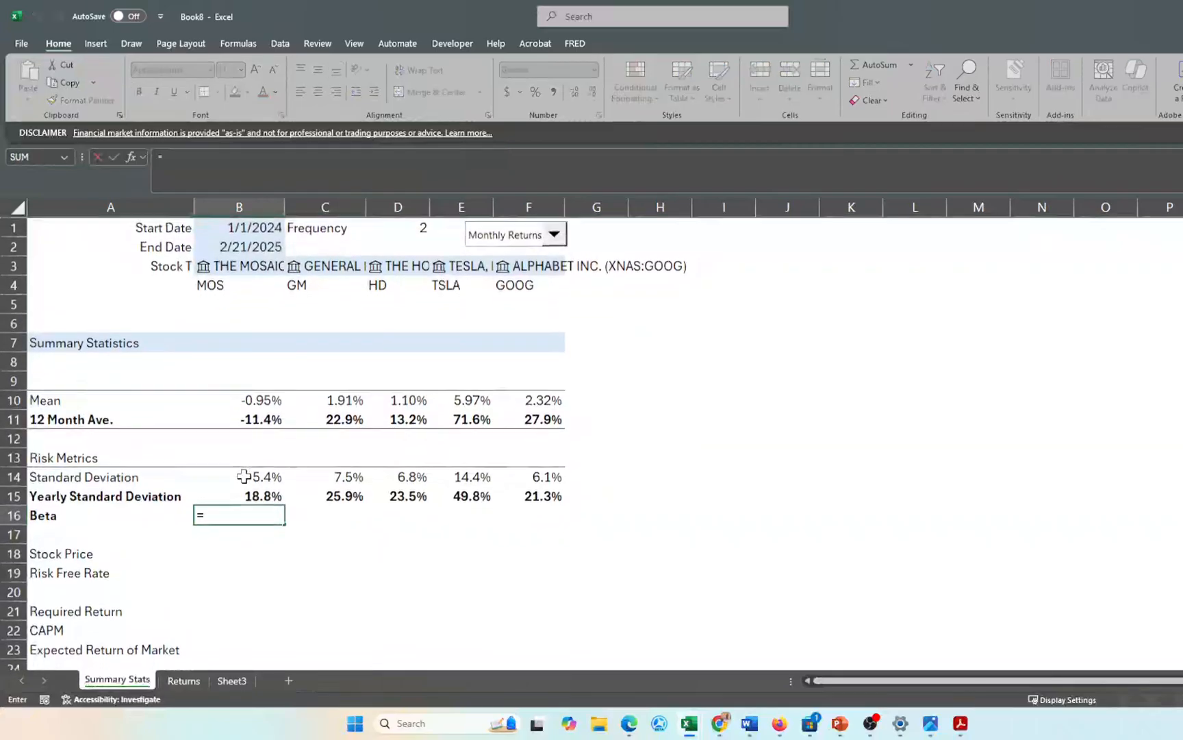
{"action": "left_click", "coordinate": [241, 261]}
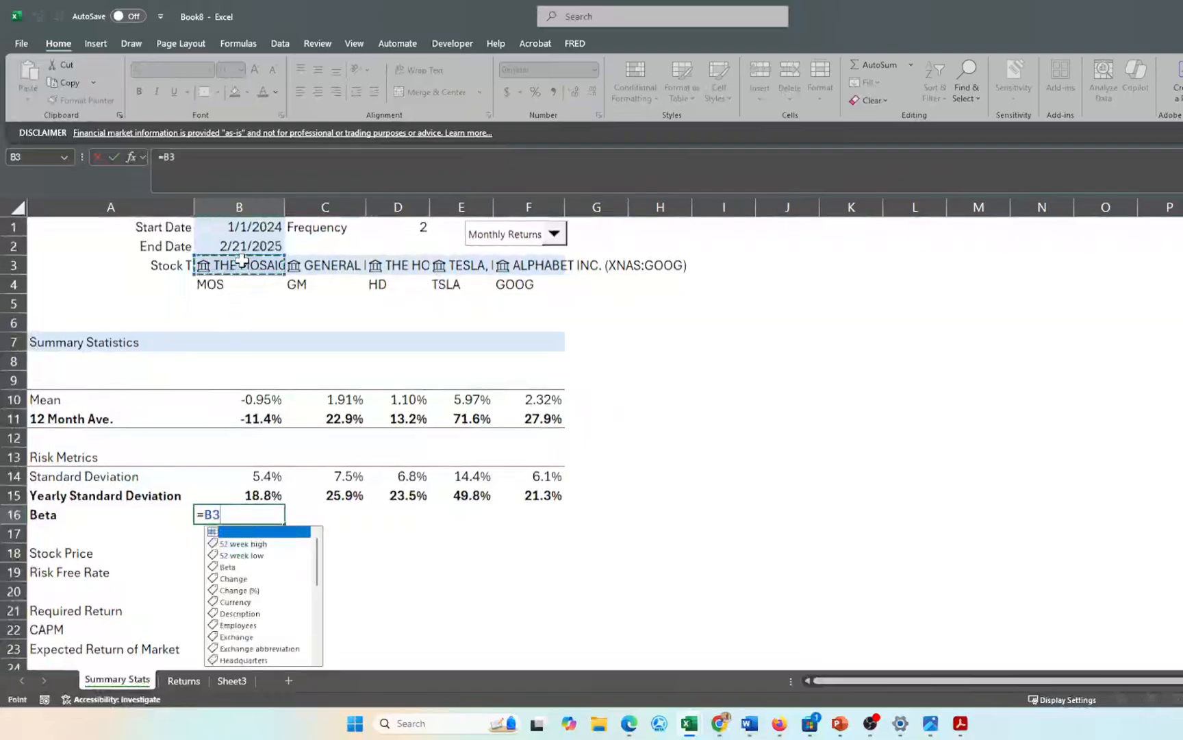
{"action": "key", "text": "Down"}
{"action": "key", "text": "Down"}
{"action": "key", "text": "Down"}
{"action": "key", "text": "Down"}
{"action": "key", "text": "Down"}
{"action": "key", "text": "Down"}
{"action": "key", "text": "Down"}
{"action": "key", "text": "Down"}
{"action": "key", "text": "Down"}
{"action": "key", "text": "Down"}
{"action": "key", "text": "Down"}
{"action": "key", "text": "Down"}
{"action": "key", "text": "Down"}
{"action": "key", "text": "Down"}
{"action": "key", "text": "Down"}
{"action": "key", "text": "Down"}
{"action": "key", "text": "Down"}
{"action": "key", "text": "Down"}
{"action": "key", "text": "Down"}
{"action": "key", "text": "Down"}
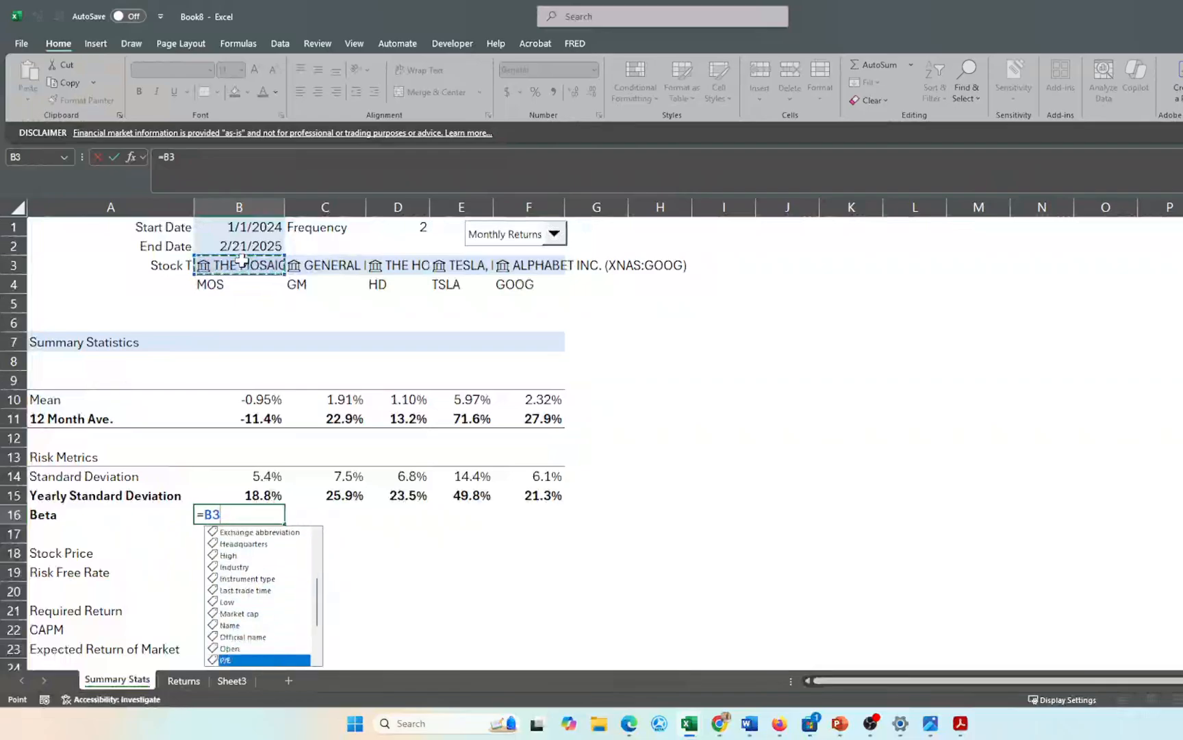
{"action": "key", "text": "Down"}
{"action": "key", "text": "Down"}
{"action": "key", "text": "Down"}
{"action": "key", "text": "Down"}
{"action": "key", "text": "Down"}
{"action": "key", "text": "Down"}
{"action": "key", "text": "Down"}
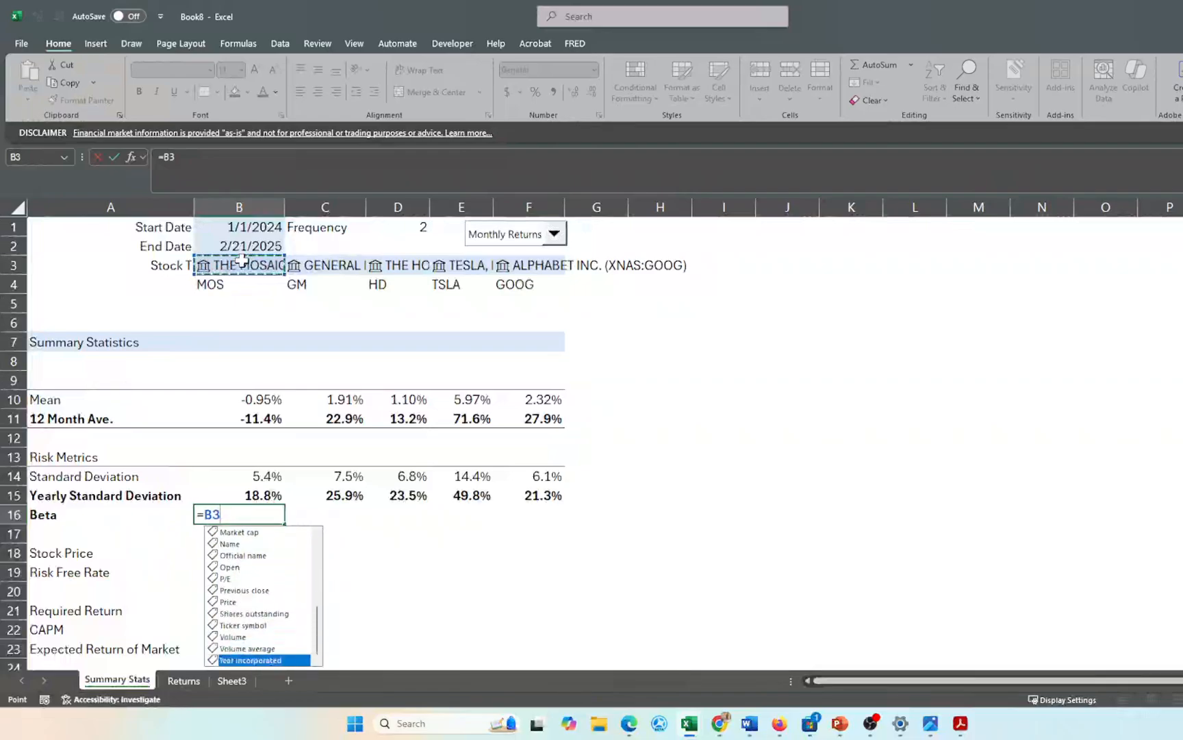
{"action": "key", "text": "Up"}
{"action": "key", "text": "Up"}
{"action": "key", "text": "Up"}
{"action": "key", "text": "Up"}
{"action": "left_click", "coordinate": [234, 235]}
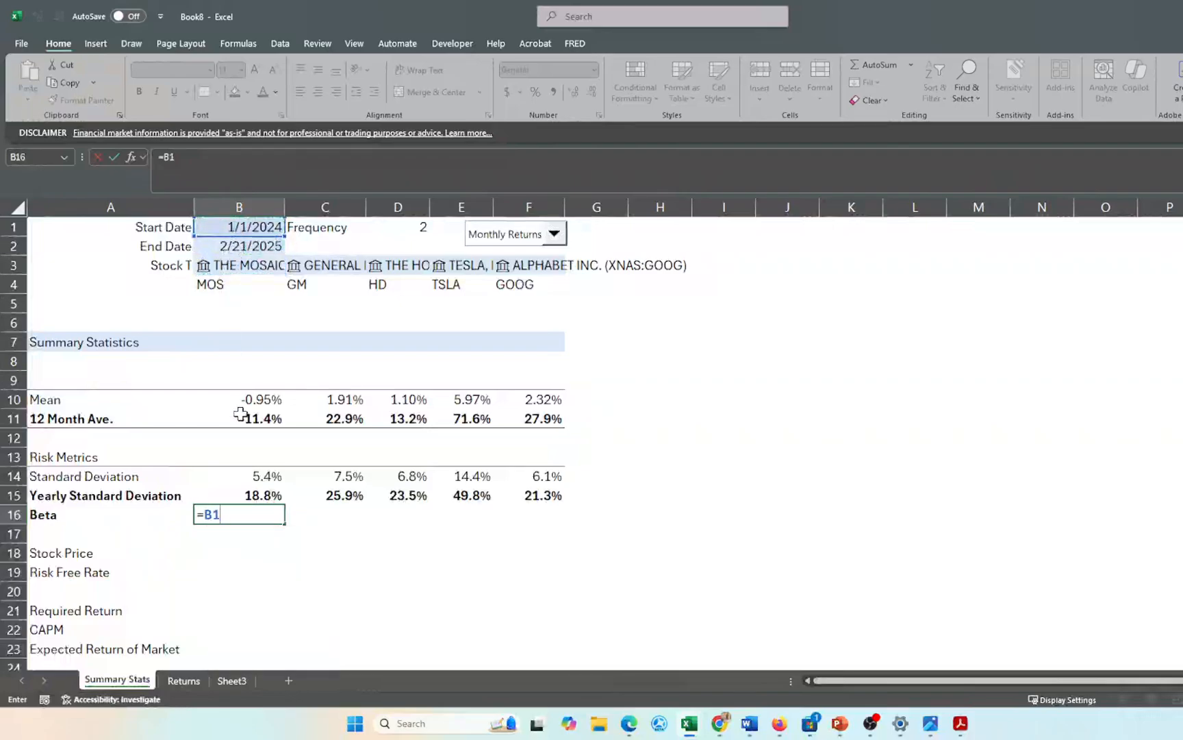
{"action": "key", "text": "BackSpace"}
{"action": "key", "text": "BackSpace"}
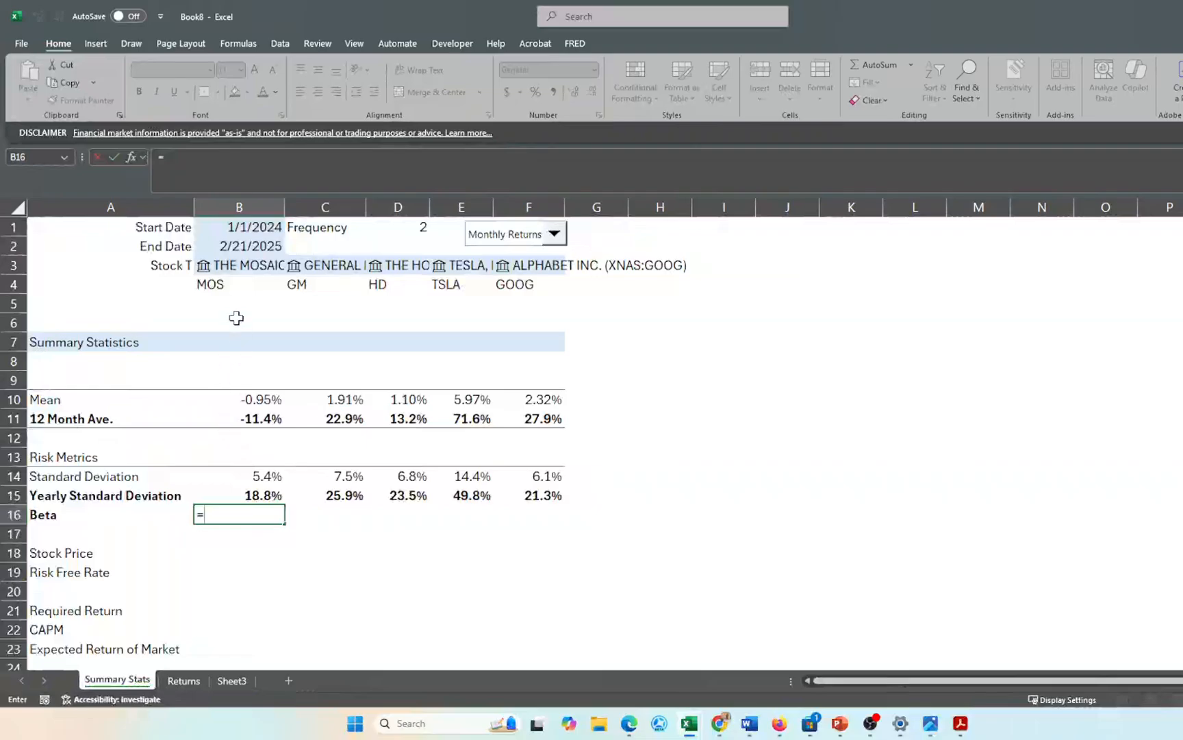
{"action": "left_click", "coordinate": [238, 267]}
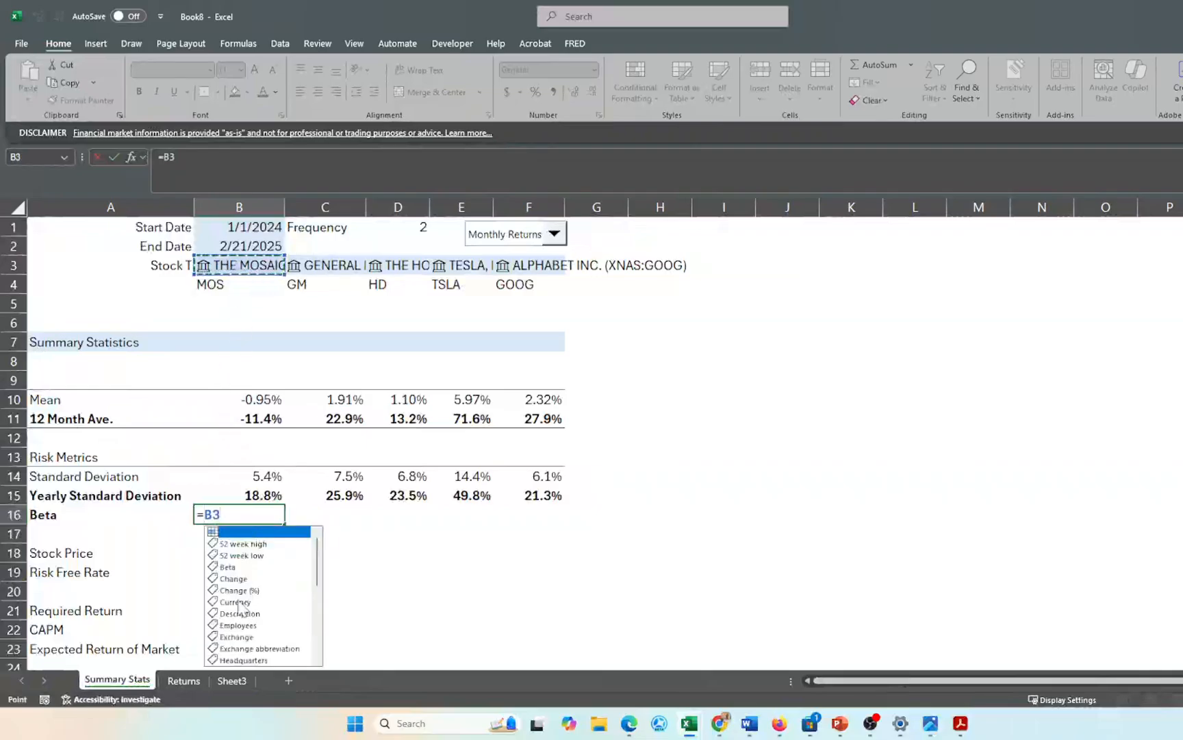
{"action": "left_click", "coordinate": [226, 567]}
{"action": "key", "text": "Return"}
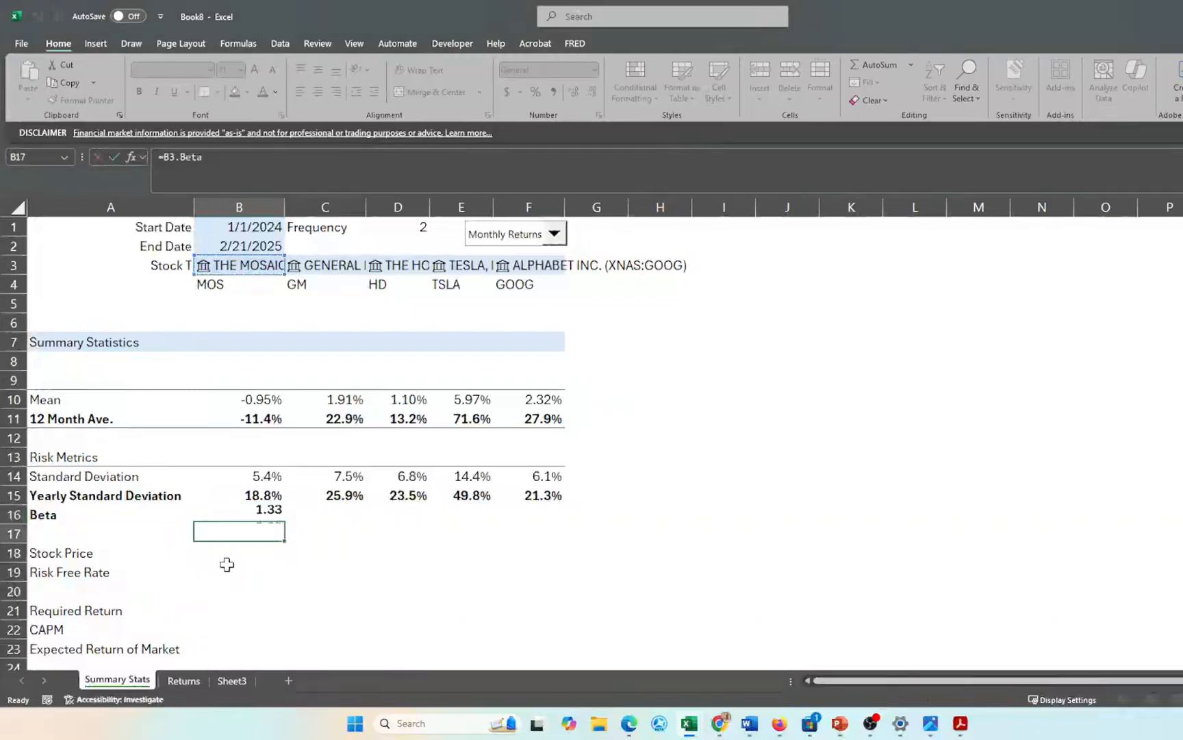
- Fill the Beta formula across C16:F16 for the other four stocks
{"action": "key", "text": "Up"}
{"action": "key", "text": "shift+Right"}
{"action": "key", "text": "shift+Right"}
{"action": "key", "text": "shift+Right"}
{"action": "key", "text": "shift+Right"}
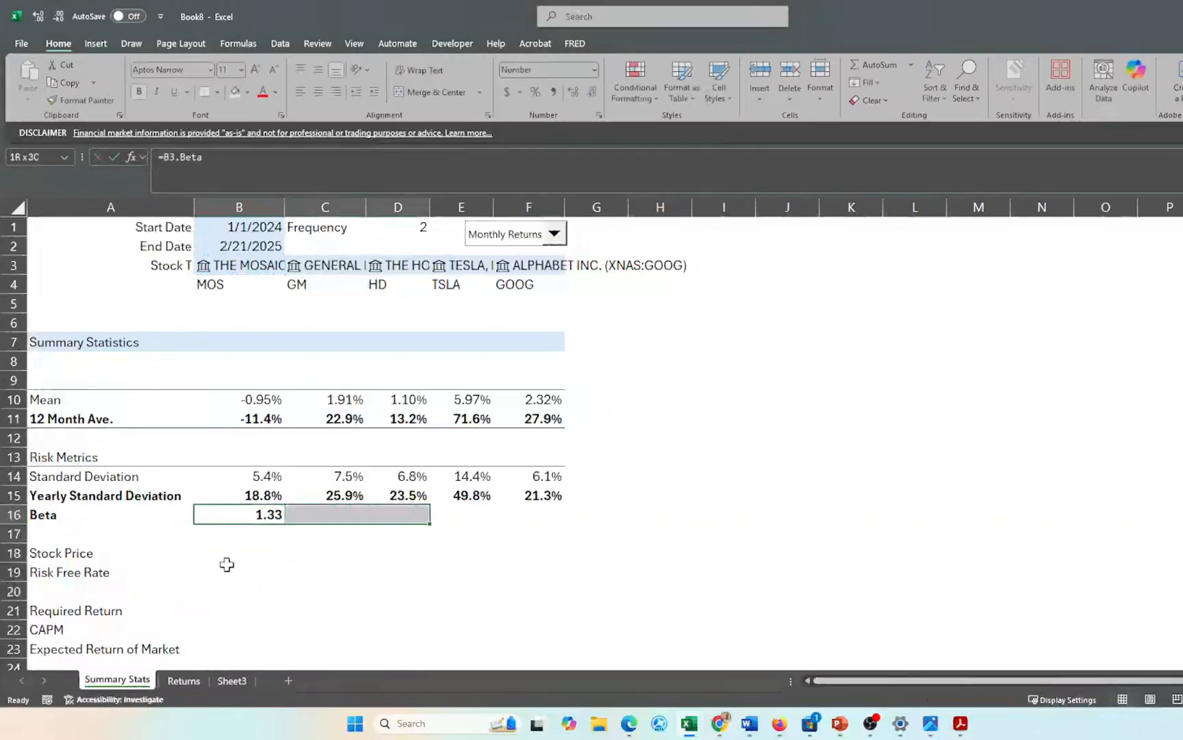
{"action": "key", "text": "ctrl+r"}
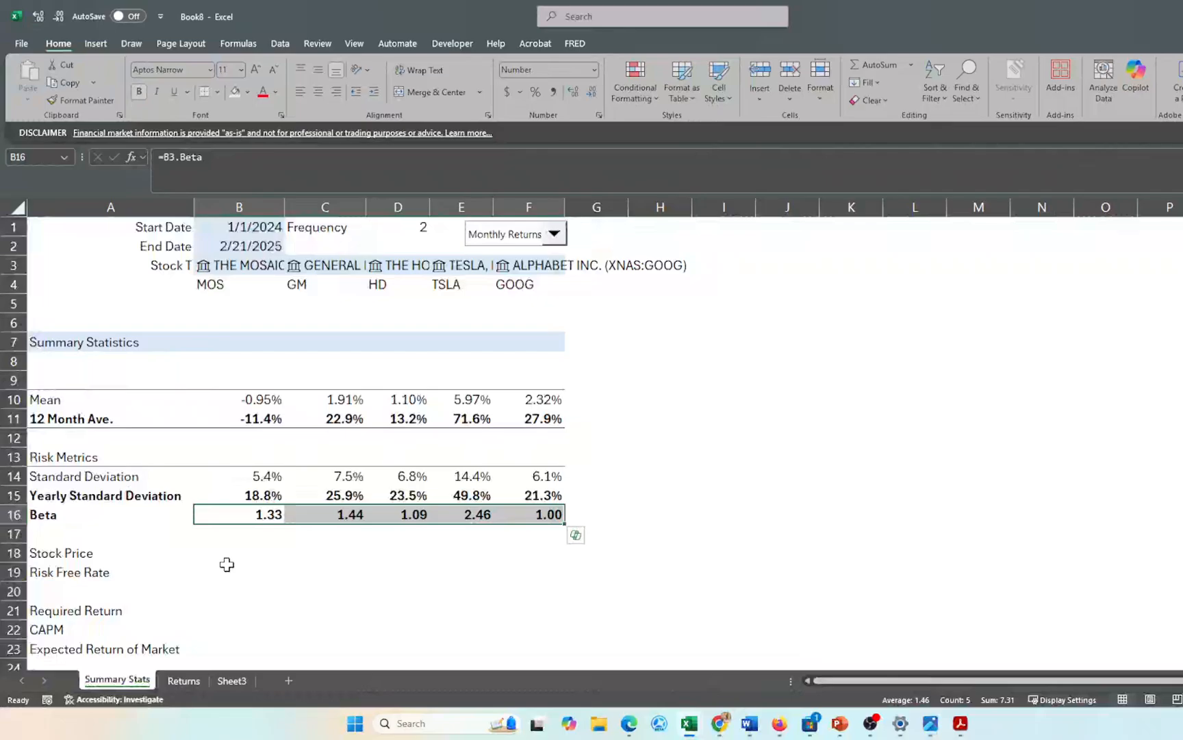
{"action": "scroll", "coordinate": [227, 563], "scroll_direction": "down", "scroll_amount": 1}
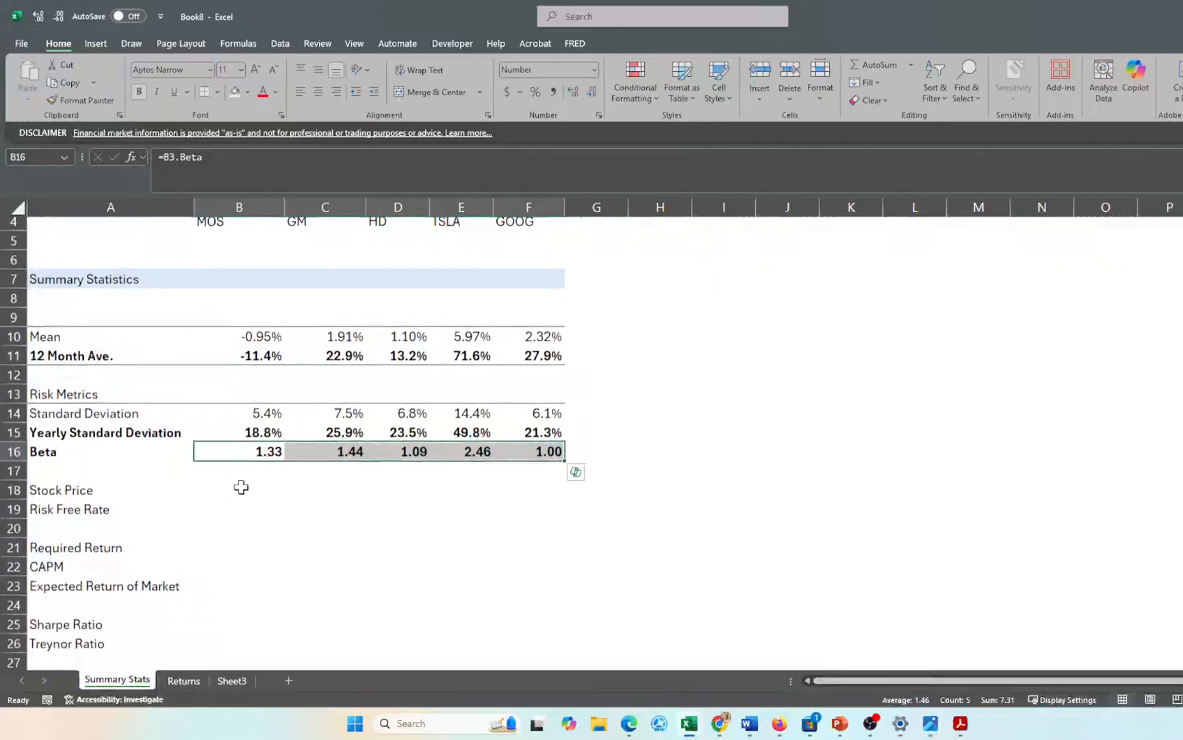
{"action": "left_click", "coordinate": [241, 487]}
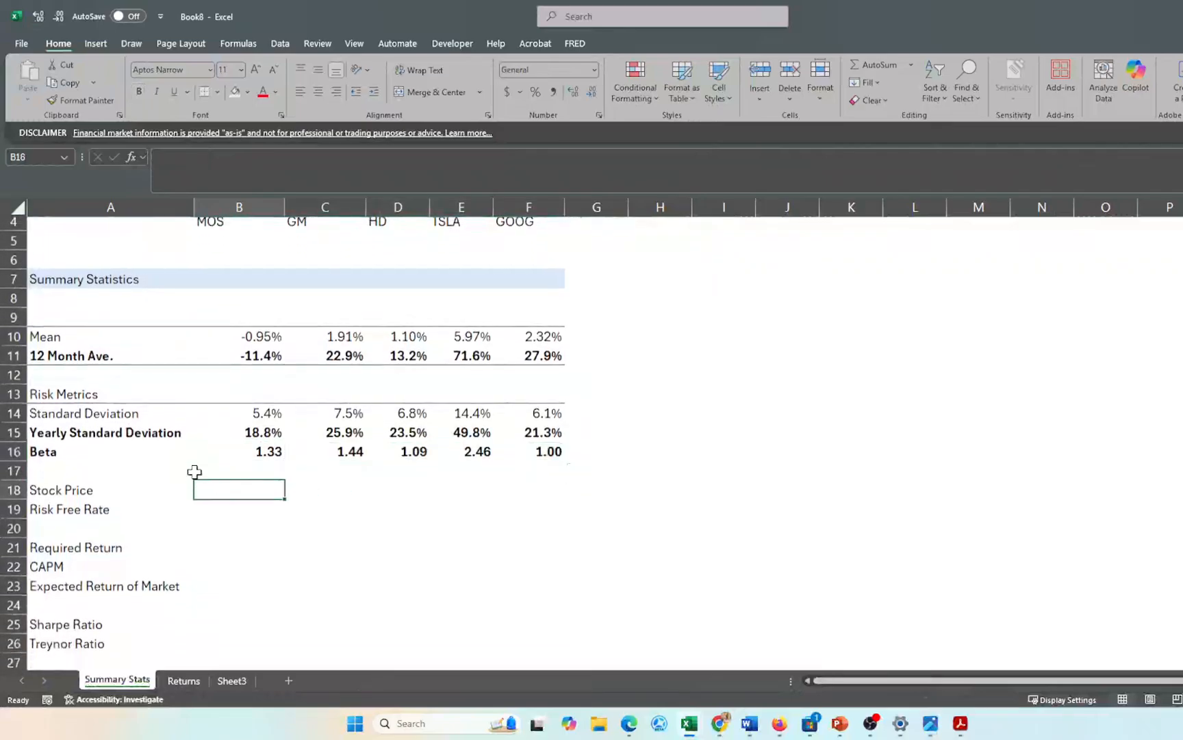
- Rename the A18 label to 'Current Stock Price'
{"action": "left_click", "coordinate": [80, 491]}
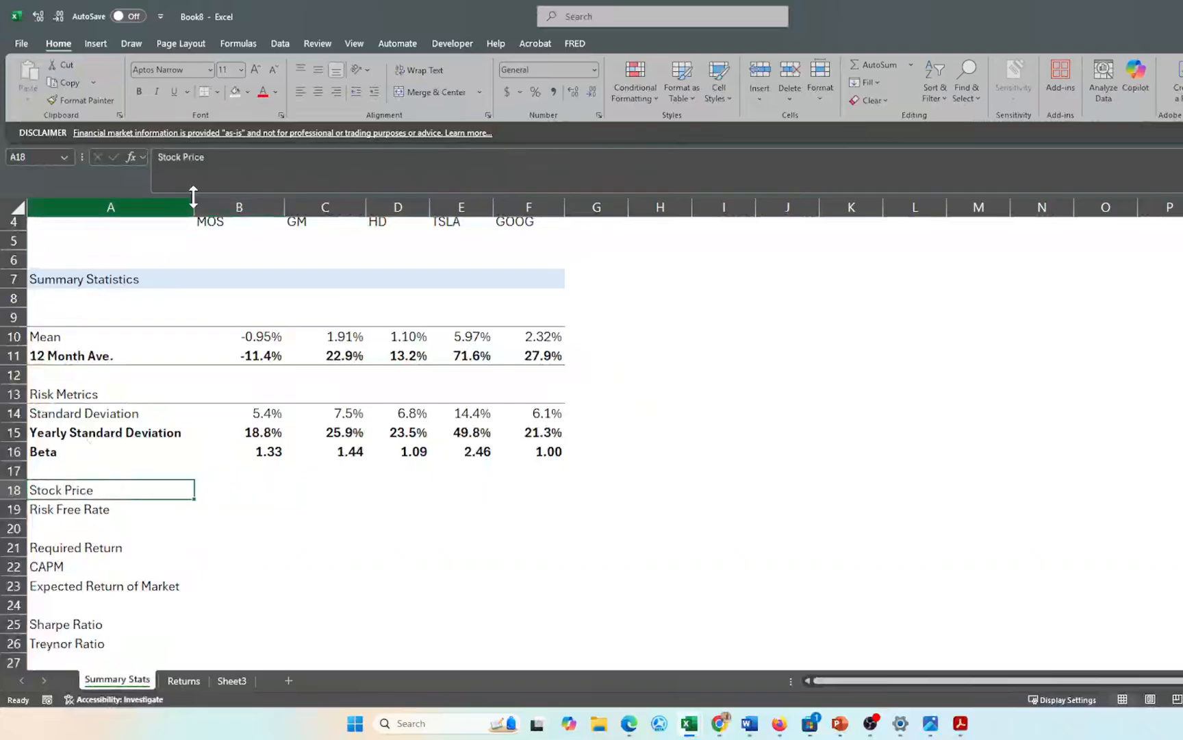
{"action": "left_click", "coordinate": [158, 157]}
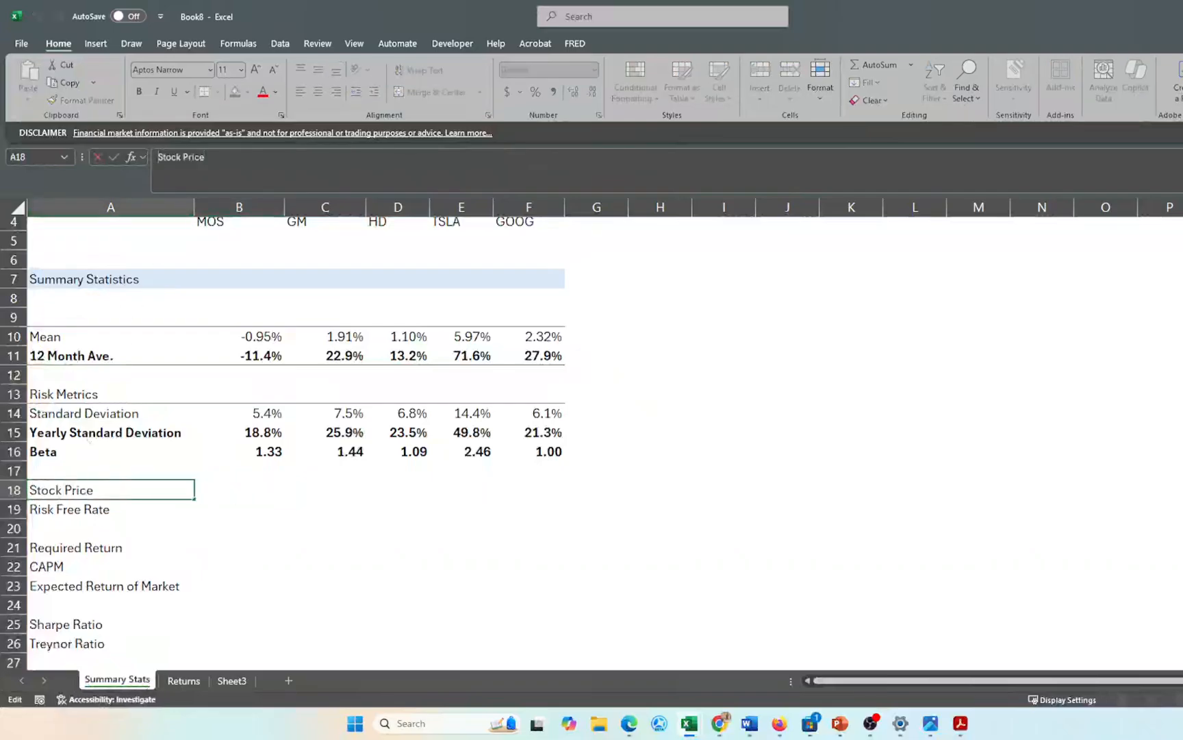
{"action": "type", "text": "Current"}
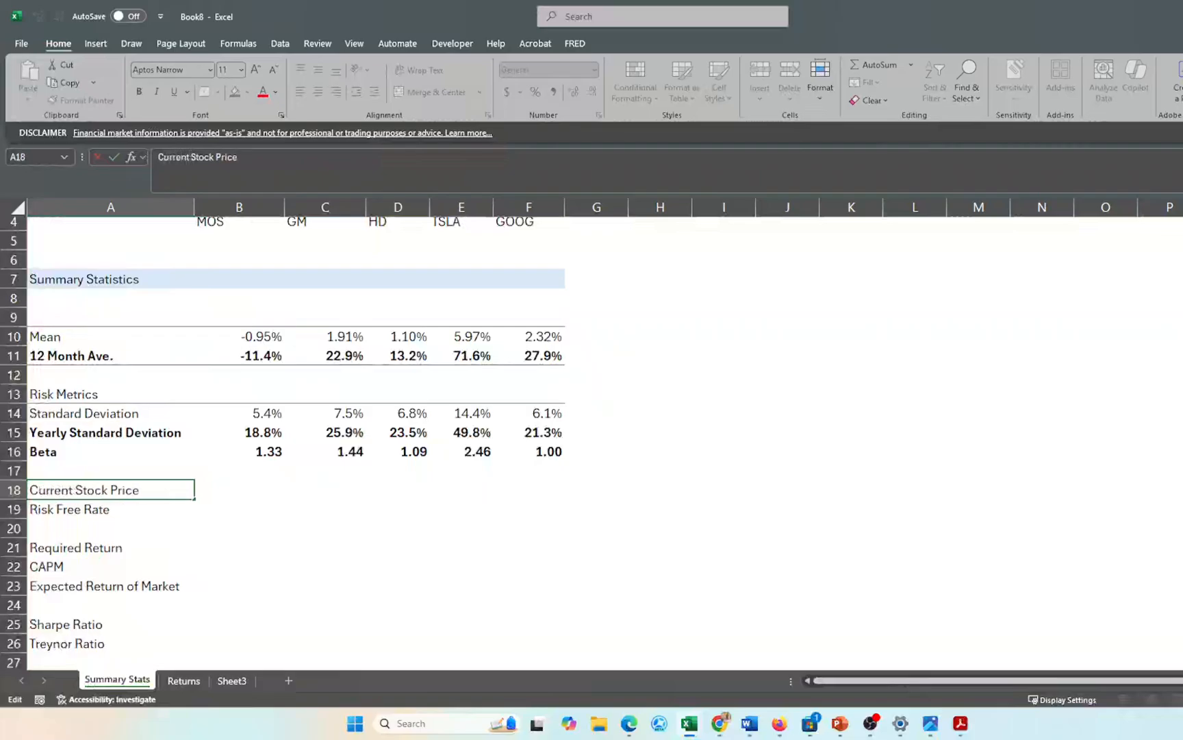
{"action": "key", "text": "Return"}
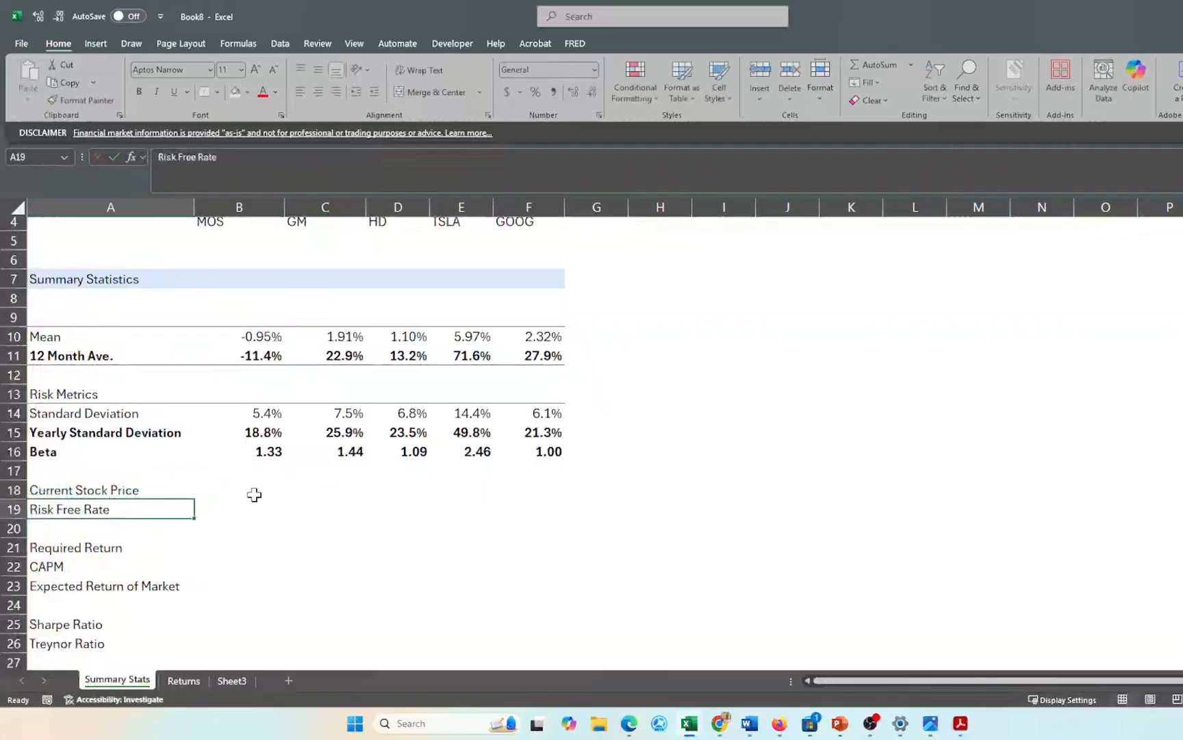
- Enter =B3.Price in B18 to pull MOS's current share price
{"action": "left_click", "coordinate": [254, 494]}
{"action": "type", "text": "="}
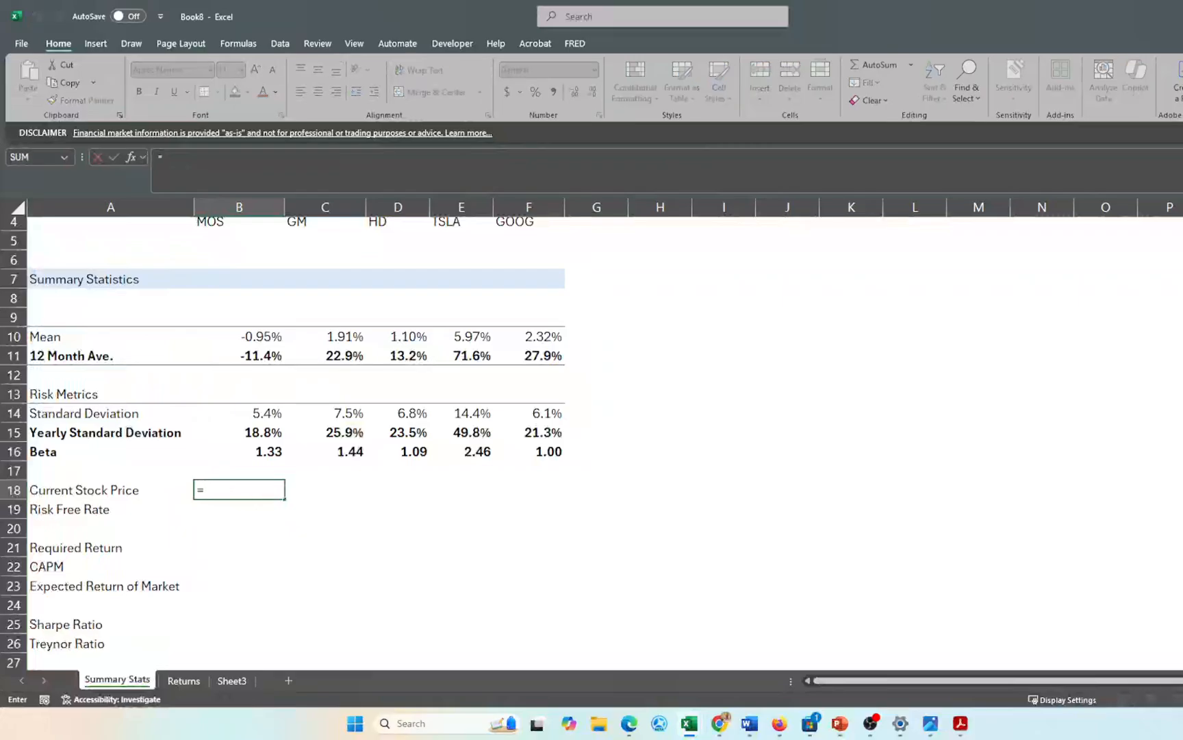
{"action": "key", "text": "Up"}
{"action": "key", "text": "Up"}
{"action": "key", "text": "Up"}
{"action": "key", "text": "Up"}
{"action": "key", "text": "Up"}
{"action": "key", "text": "Up"}
{"action": "key", "text": "Up"}
{"action": "key", "text": "Up"}
{"action": "key", "text": "Up"}
{"action": "key", "text": "Up"}
{"action": "key", "text": "Up"}
{"action": "key", "text": "Up"}
{"action": "key", "text": "Up"}
{"action": "key", "text": "Up"}
{"action": "key", "text": "Up"}
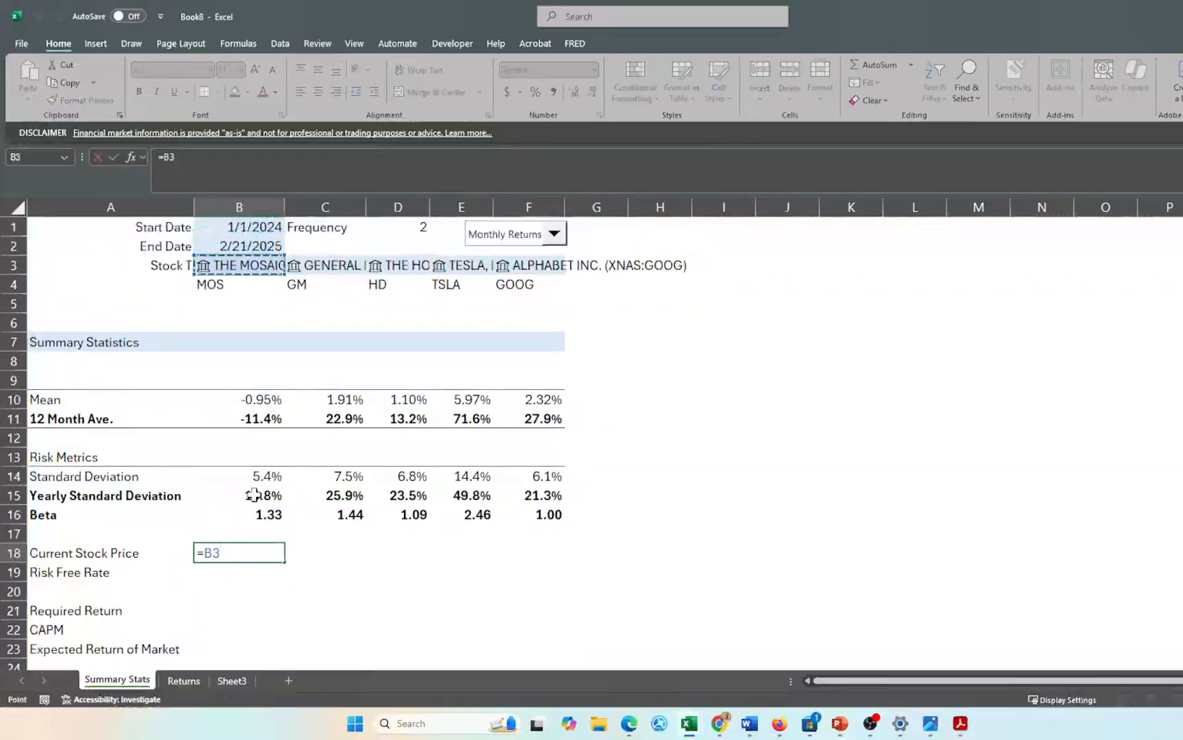
{"action": "left_click", "coordinate": [236, 265]}
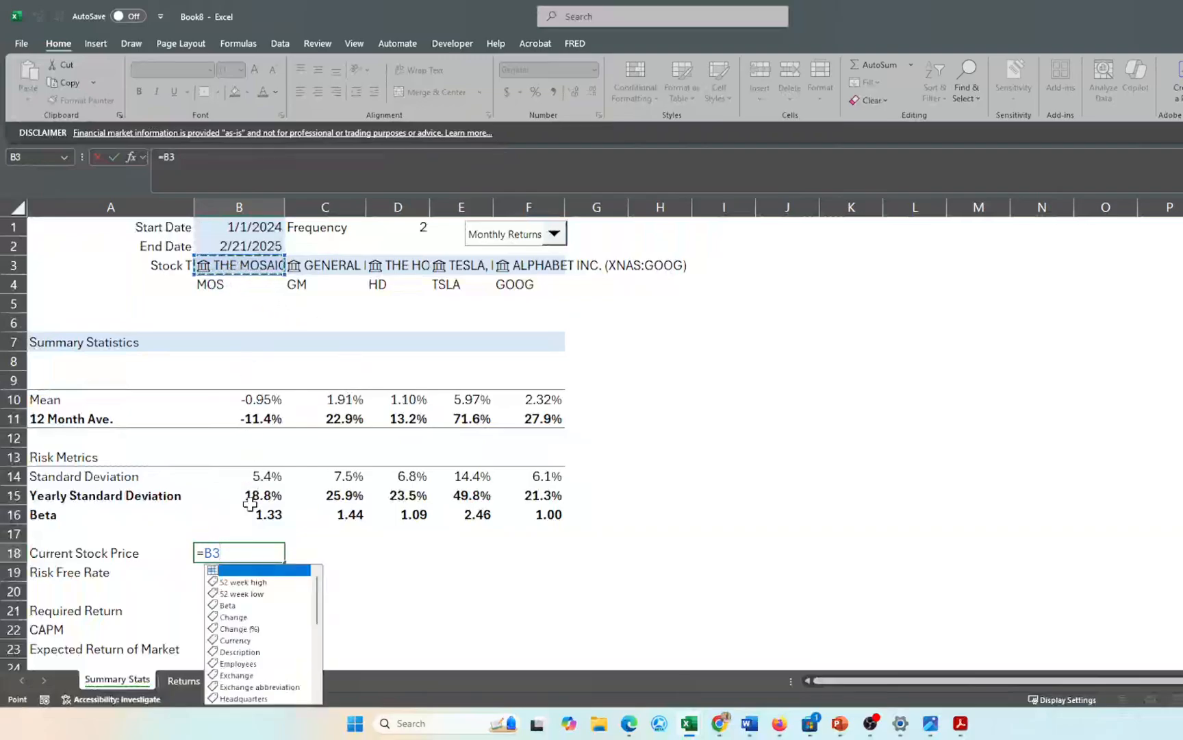
{"action": "key", "text": "Down"}
{"action": "key", "text": "Down"}
{"action": "key", "text": "Down"}
{"action": "key", "text": "Down"}
{"action": "key", "text": "Down"}
{"action": "key", "text": "Down"}
{"action": "key", "text": "Down"}
{"action": "key", "text": "Down"}
{"action": "key", "text": "Down"}
{"action": "key", "text": "Down"}
{"action": "key", "text": "Down"}
{"action": "key", "text": "Down"}
{"action": "key", "text": "Down"}
{"action": "key", "text": "Down"}
{"action": "key", "text": "Down"}
{"action": "key", "text": "Down"}
{"action": "key", "text": "Down"}
{"action": "key", "text": "Down"}
{"action": "key", "text": "Down"}
{"action": "key", "text": "Down"}
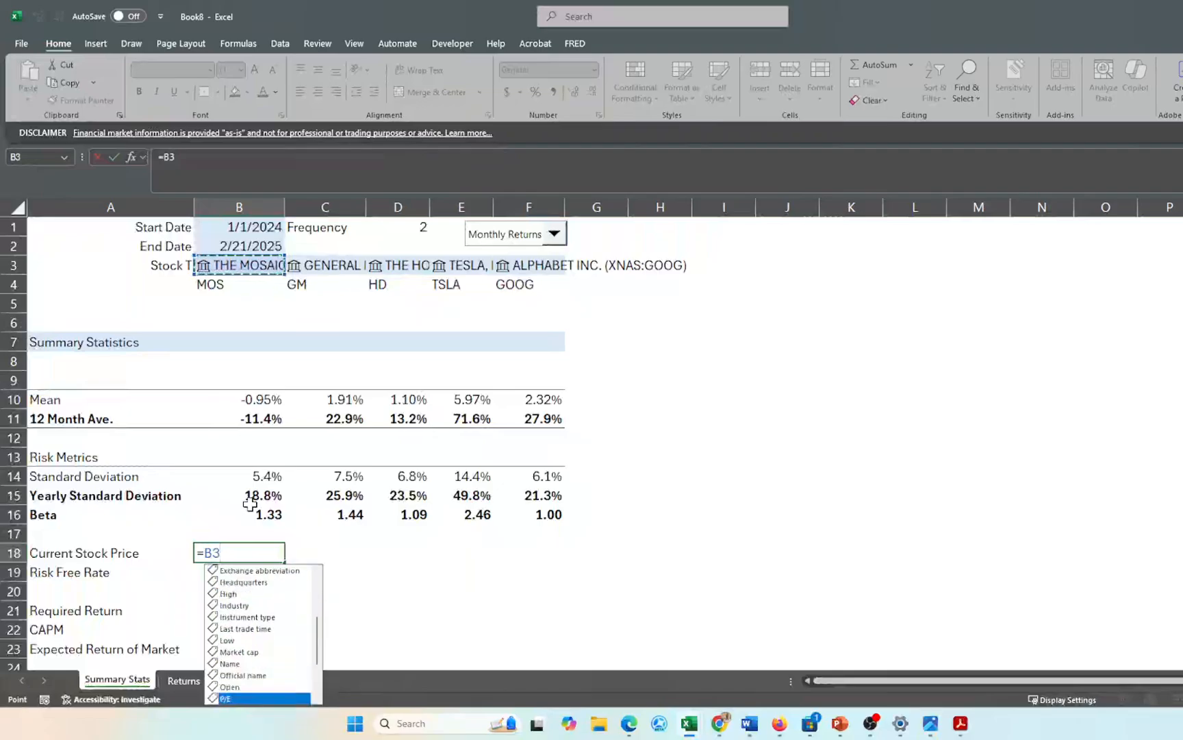
{"action": "key", "text": "Down"}
{"action": "key", "text": "Down"}
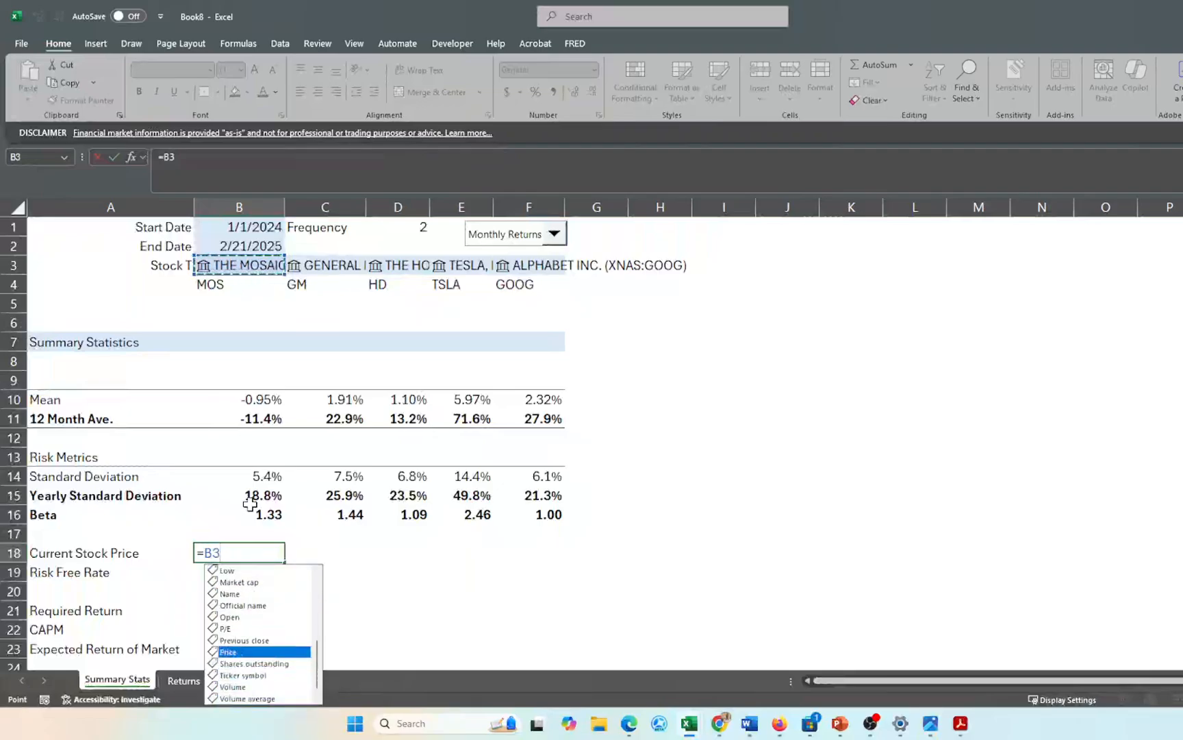
{"action": "key", "text": "Tab"}
{"action": "key", "text": "Return"}
- Fill the price formula across to F18 for all five stocks
{"action": "key", "text": "Up"}
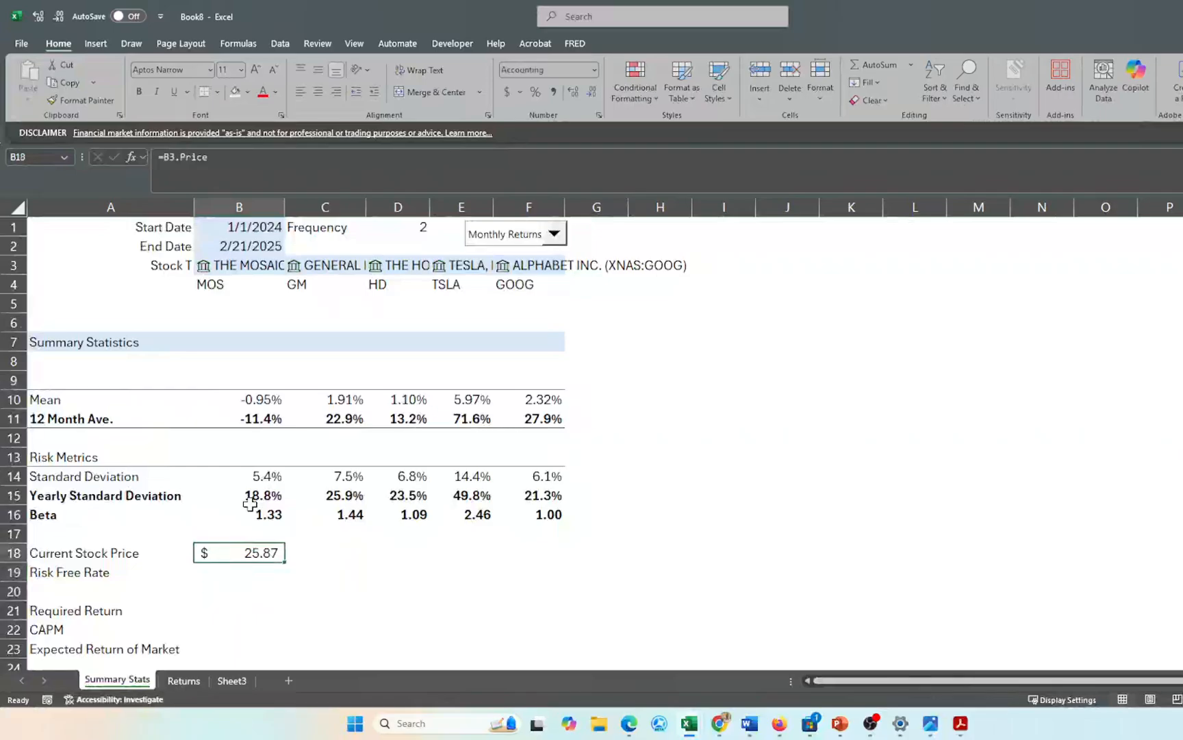
{"action": "key", "text": "shift+Right"}
{"action": "key", "text": "shift+Right"}
{"action": "key", "text": "shift+Right"}
{"action": "key", "text": "shift+Right"}
{"action": "key", "text": "ctrl+r"}
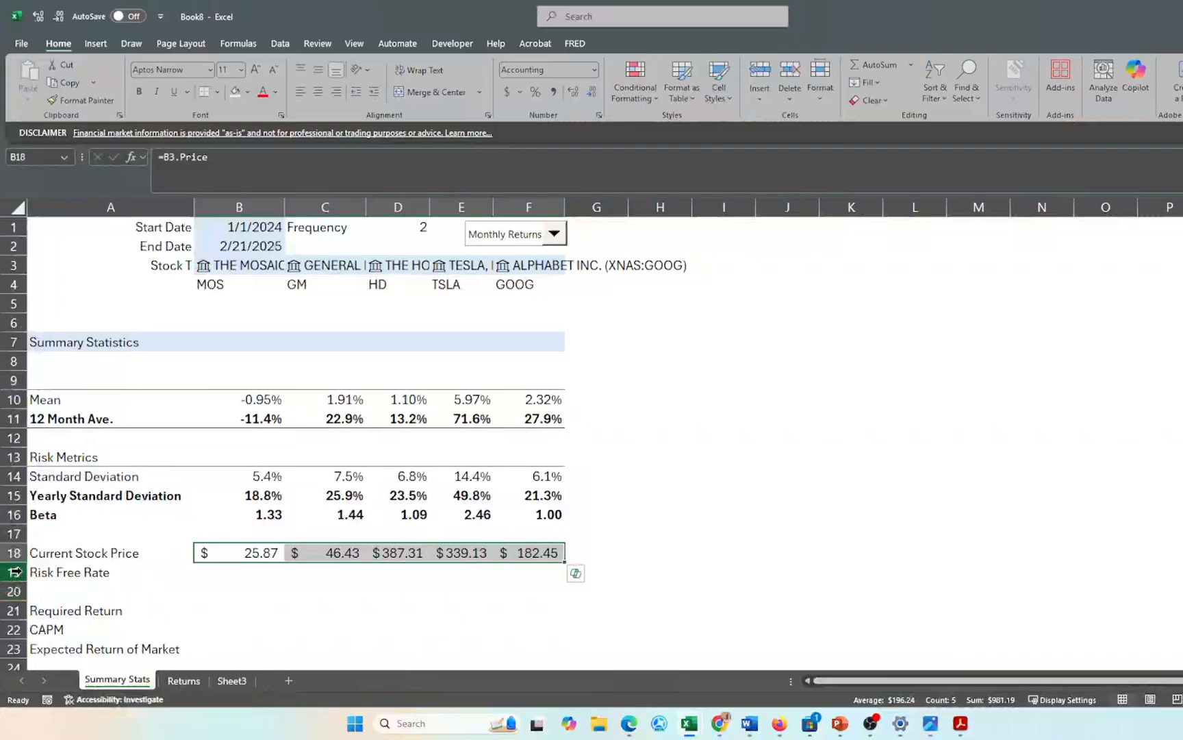
{"action": "left_click", "coordinate": [102, 573]}
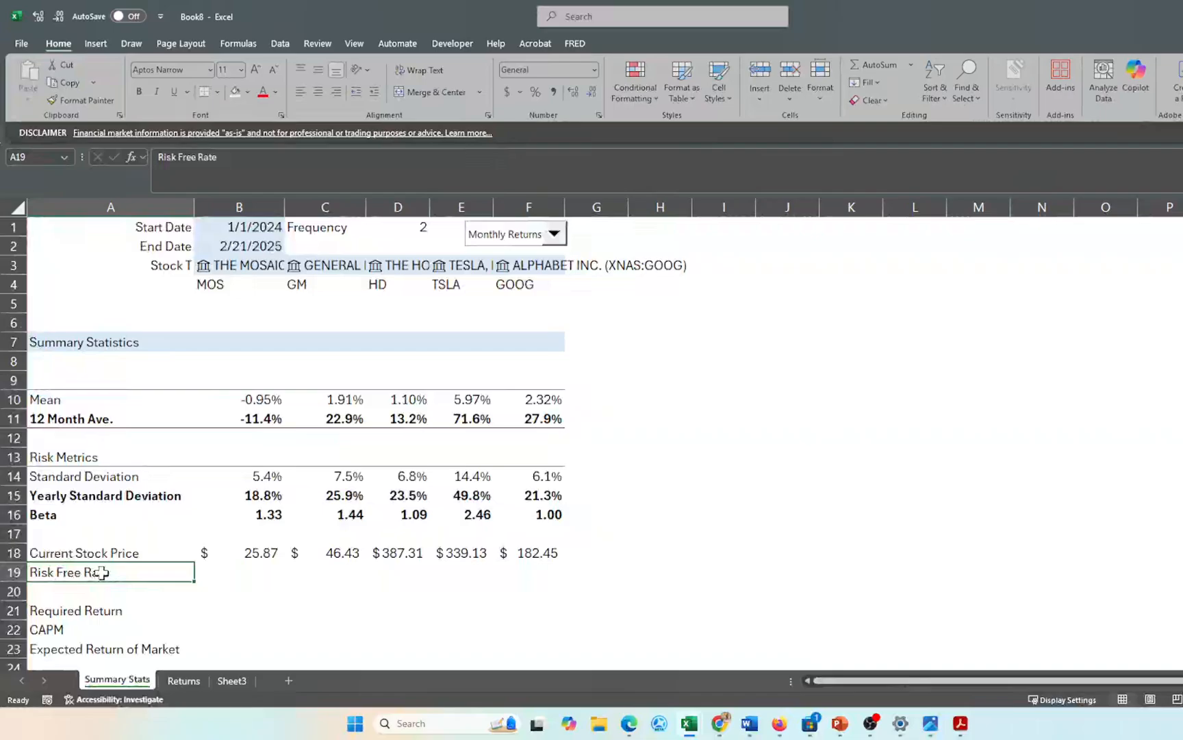
- Insert a blank row 19 above Risk Free Rate and label it 'P/E Ratio'
{"action": "key", "text": "alt"}
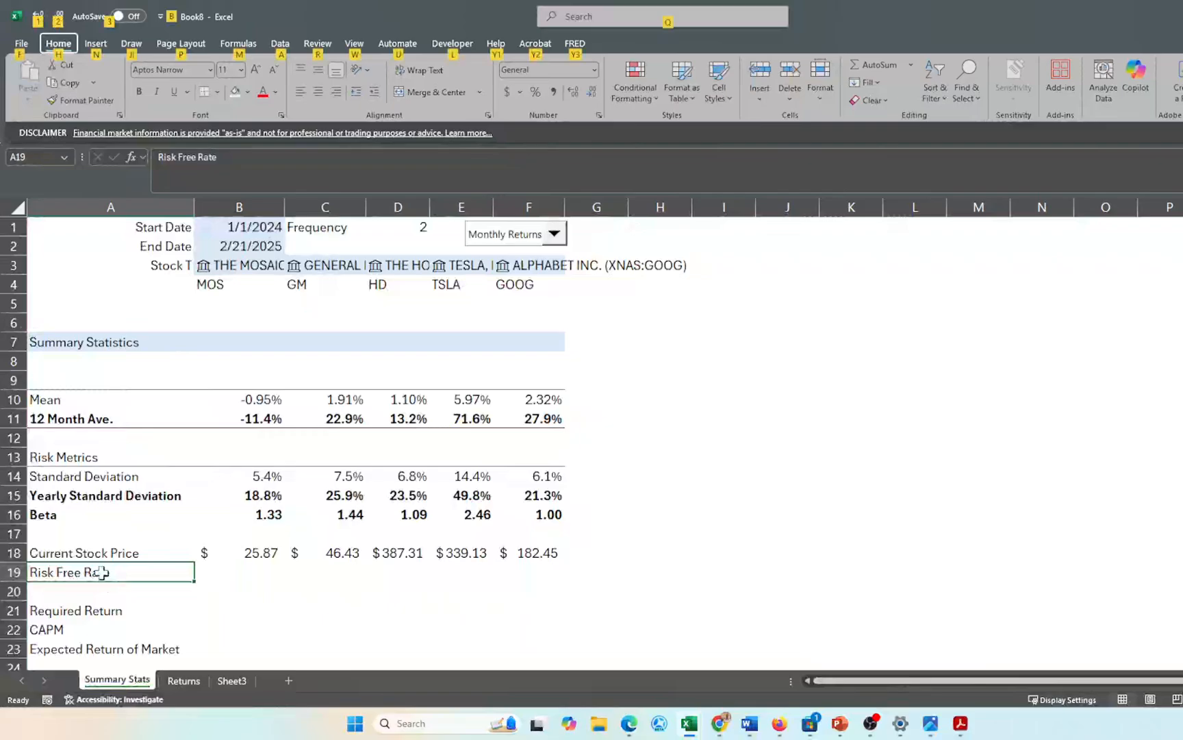
{"action": "key", "text": "h"}
{"action": "key", "text": "i"}
{"action": "key", "text": "r"}
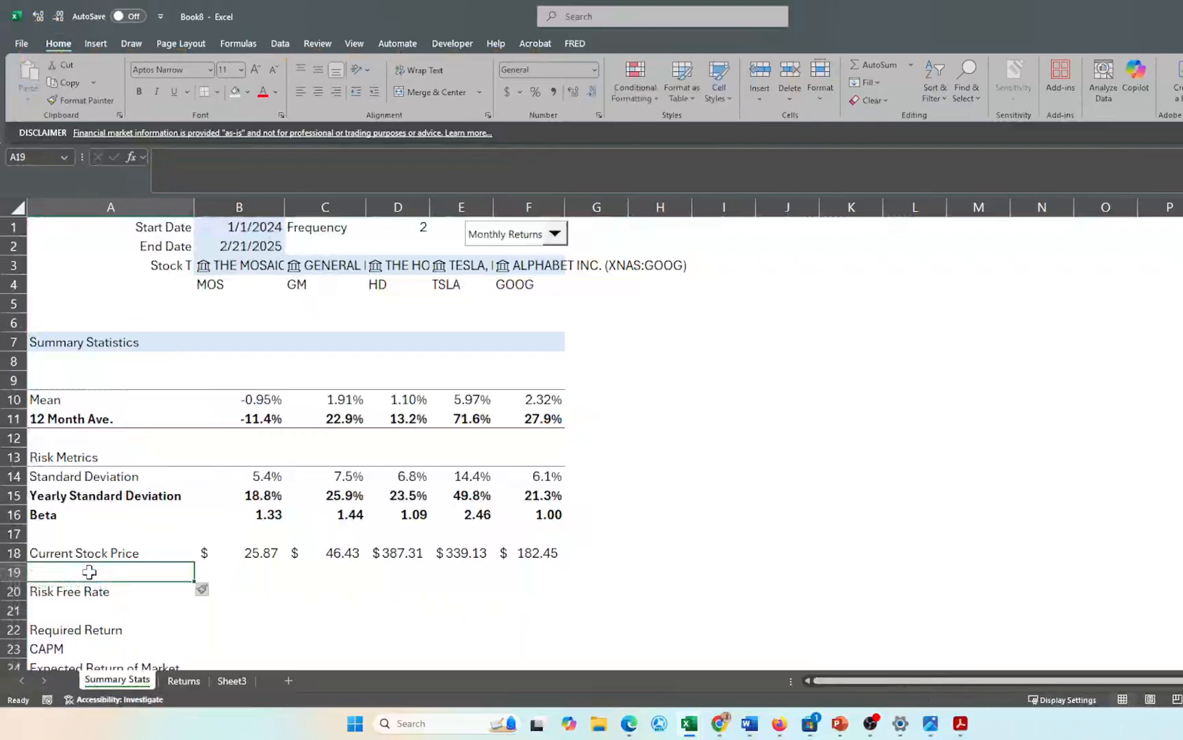
{"action": "type", "text": "P"}
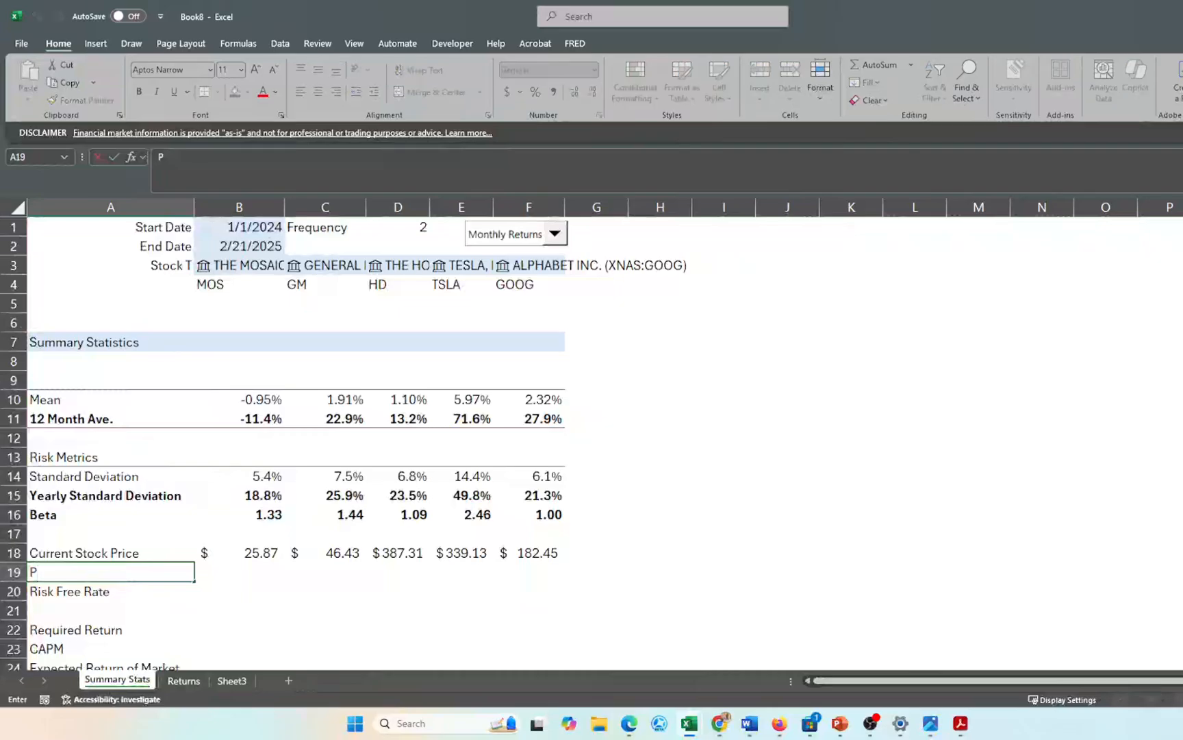
{"action": "type", "text": "/E Ratio"}
{"action": "key", "text": "Tab"}
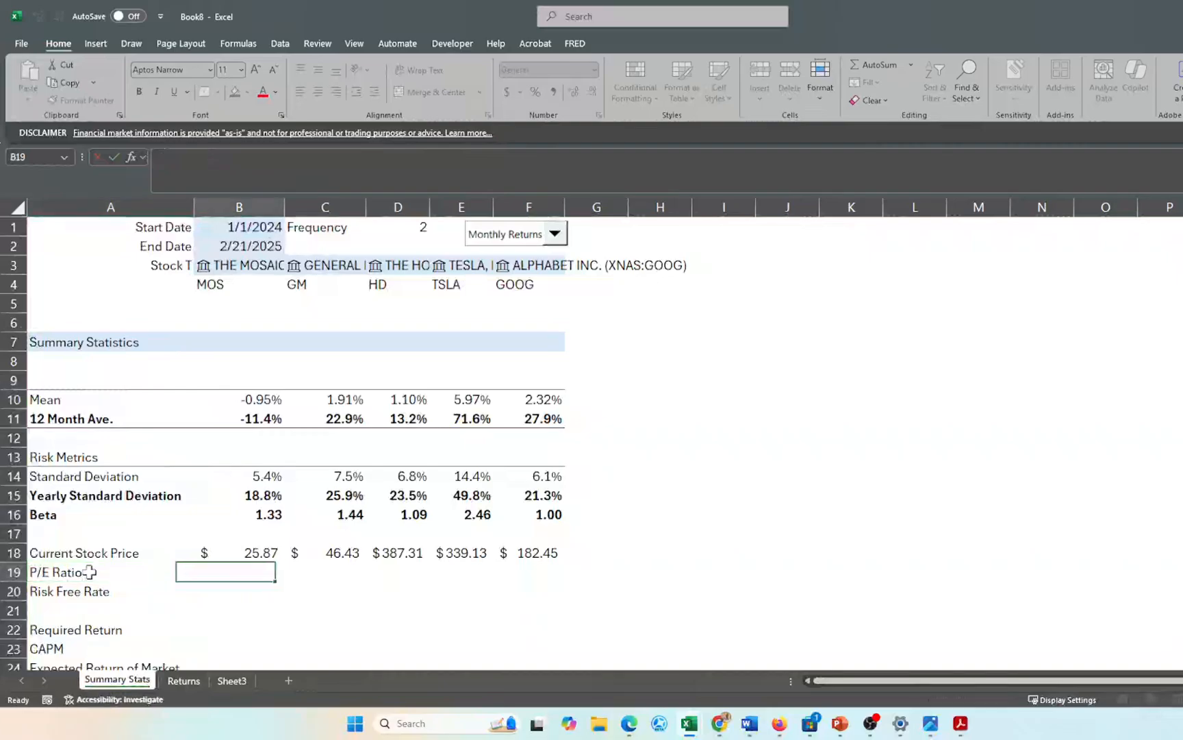
- Enter =B3.[P/E] in B19 and fill it right through F19 for every stock
{"action": "type", "text": "="}
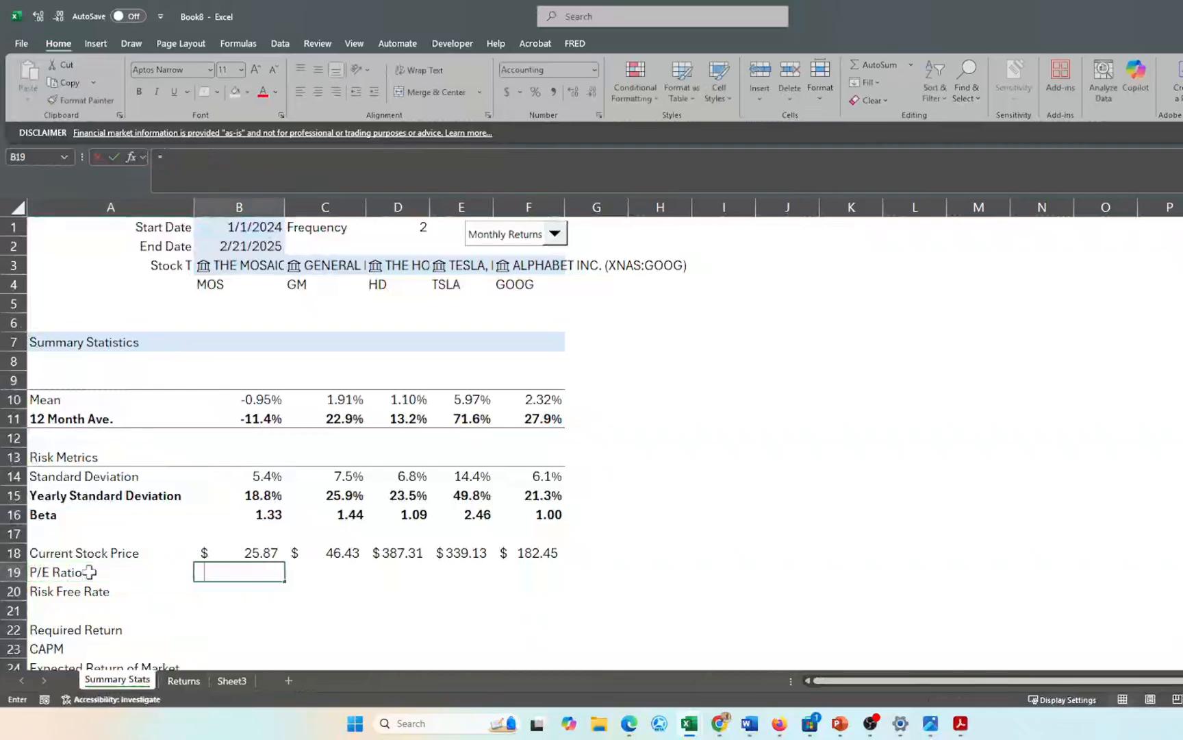
{"action": "left_click", "coordinate": [264, 266]}
{"action": "key", "text": "Down"}
{"action": "key", "text": "Down"}
{"action": "key", "text": "Down"}
{"action": "key", "text": "Down"}
{"action": "key", "text": "Down"}
{"action": "key", "text": "Down"}
{"action": "key", "text": "Down"}
{"action": "key", "text": "Down"}
{"action": "key", "text": "Down"}
{"action": "key", "text": "Down"}
{"action": "key", "text": "Down"}
{"action": "key", "text": "Down"}
{"action": "key", "text": "Down"}
{"action": "key", "text": "Down"}
{"action": "key", "text": "Down"}
{"action": "key", "text": "Down"}
{"action": "key", "text": "Down"}
{"action": "key", "text": "Down"}
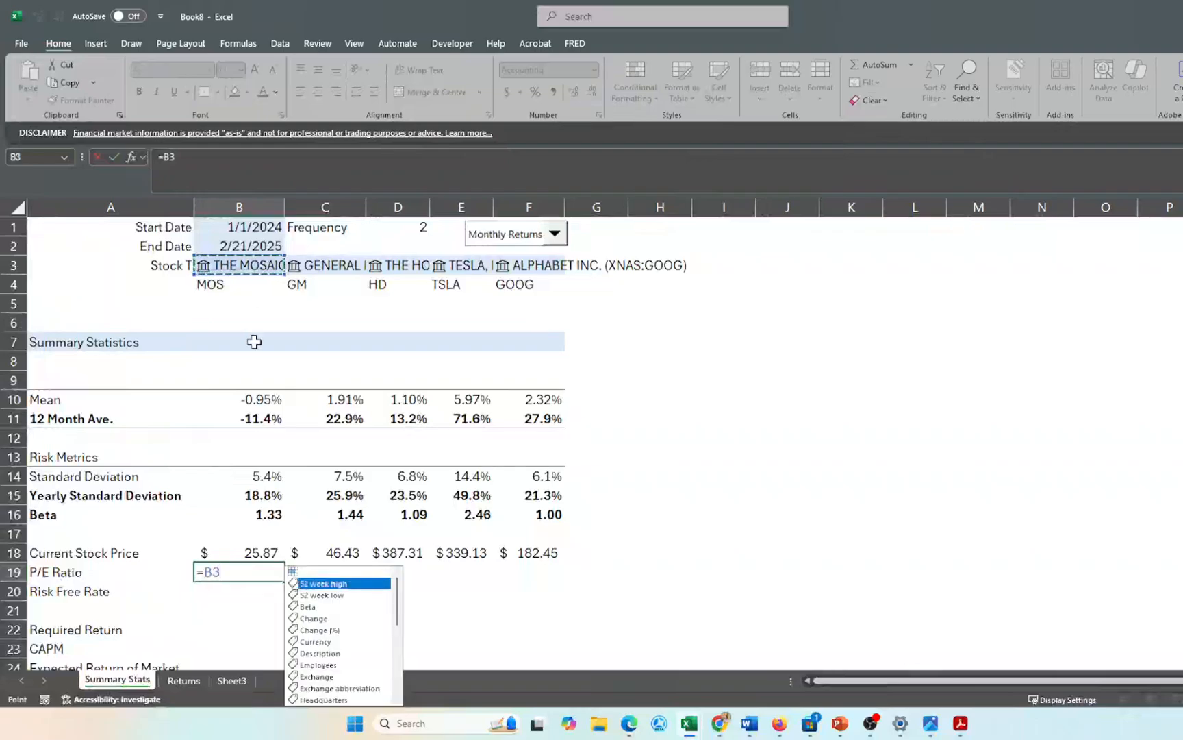
{"action": "key", "text": "Down"}
{"action": "key", "text": "Down"}
{"action": "key", "text": "Down"}
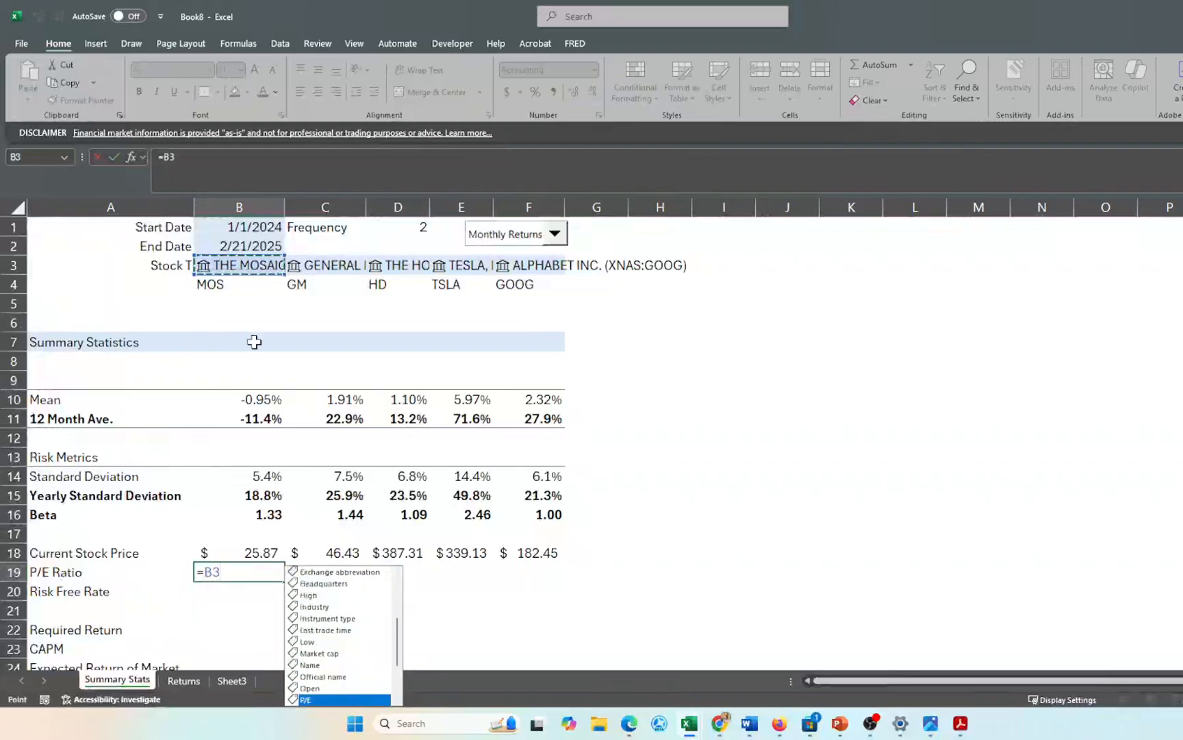
{"action": "key", "text": "Tab"}
{"action": "key", "text": "Return"}
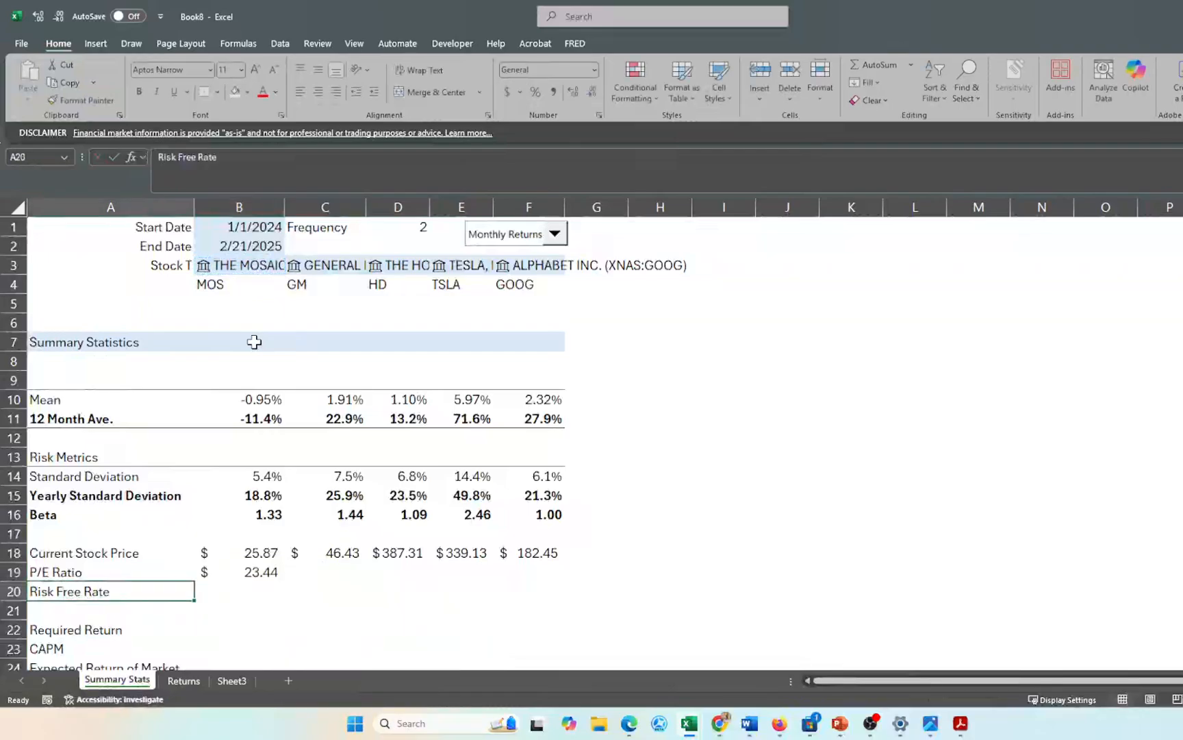
{"action": "key", "text": "Up"}
{"action": "key", "text": "Right"}
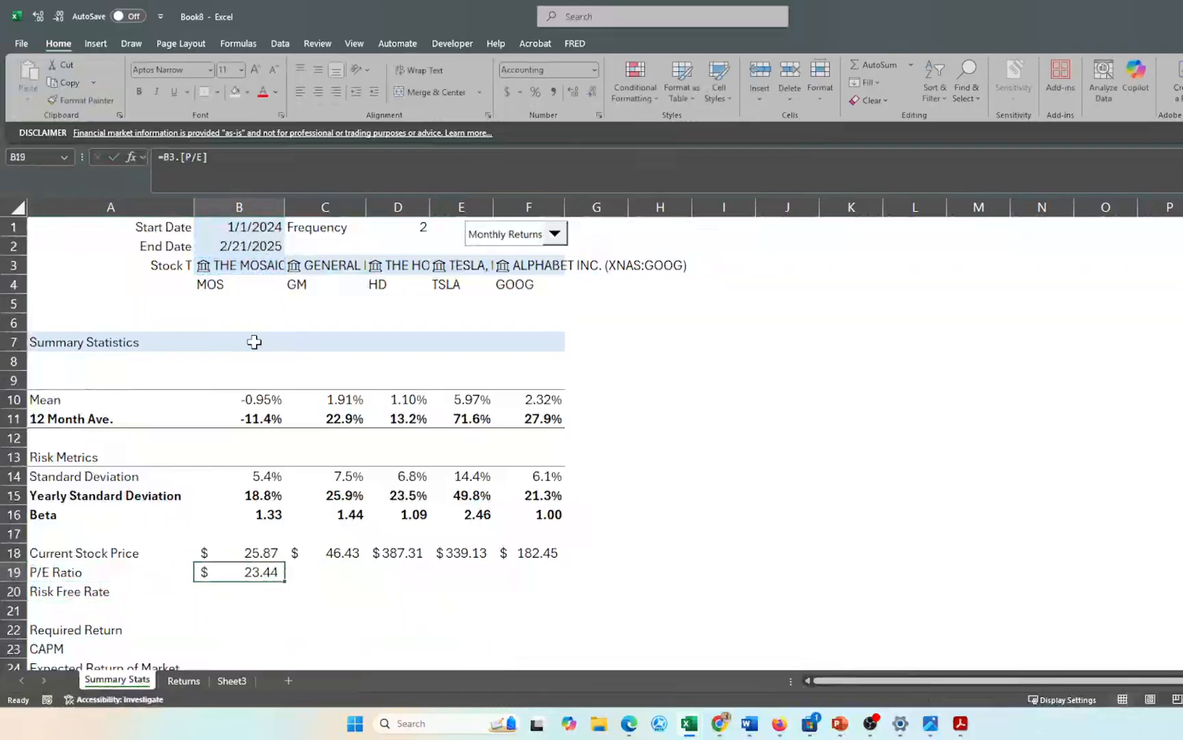
{"action": "key", "text": "shift+Right"}
{"action": "key", "text": "shift+Right"}
{"action": "key", "text": "shift+Right"}
{"action": "key", "text": "shift+Right"}
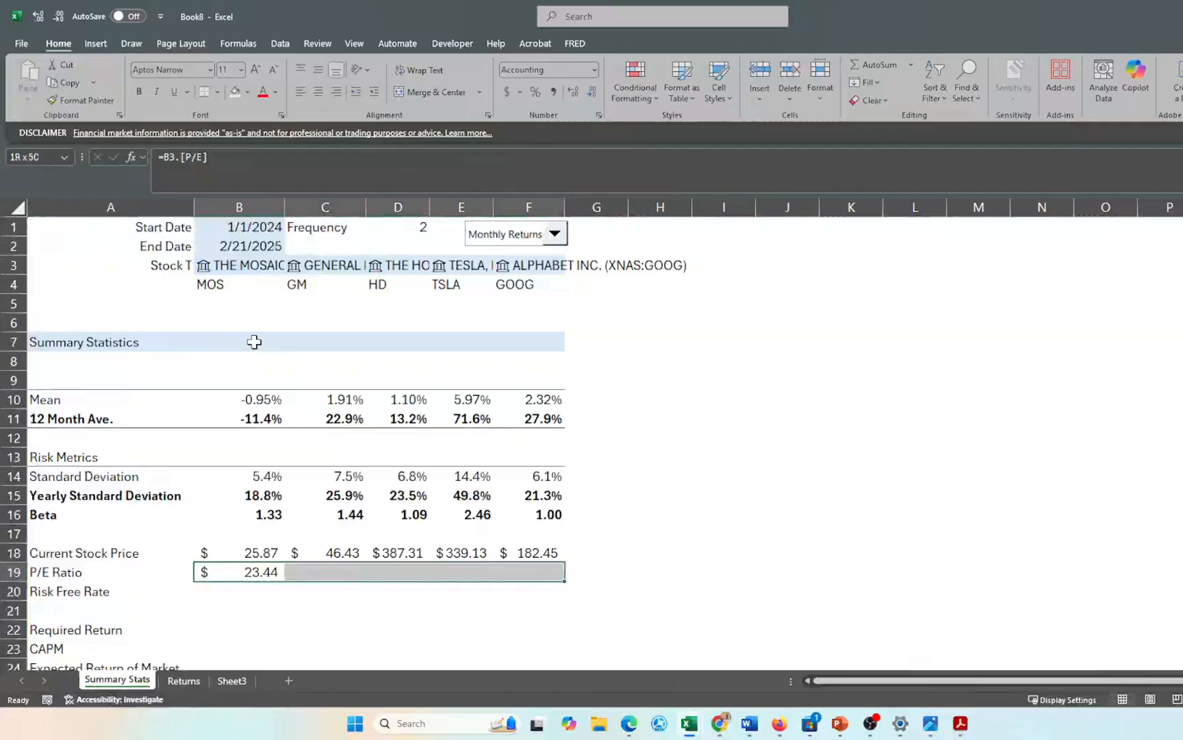
{"action": "key", "text": "ctrl+r"}
- Format the stock price and P/E Ratio rows (B18:F19) as Currency
{"action": "key", "text": "shift+Up"}
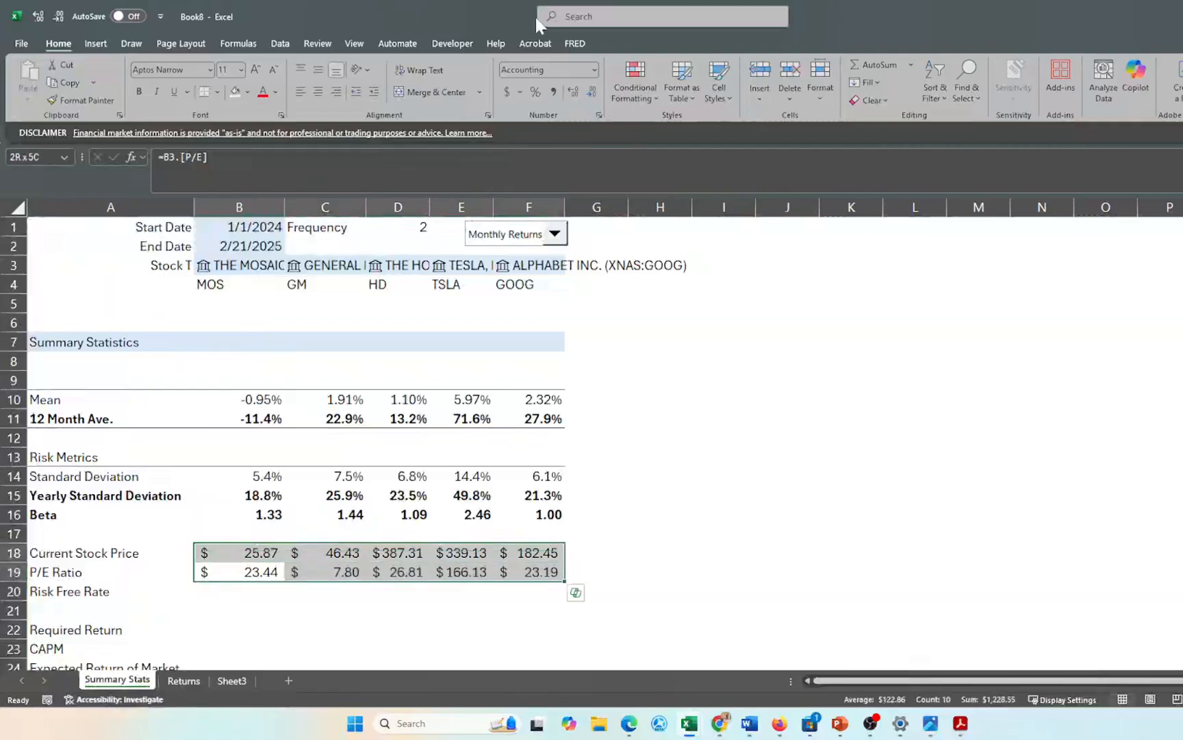
{"action": "left_click", "coordinate": [594, 70]}
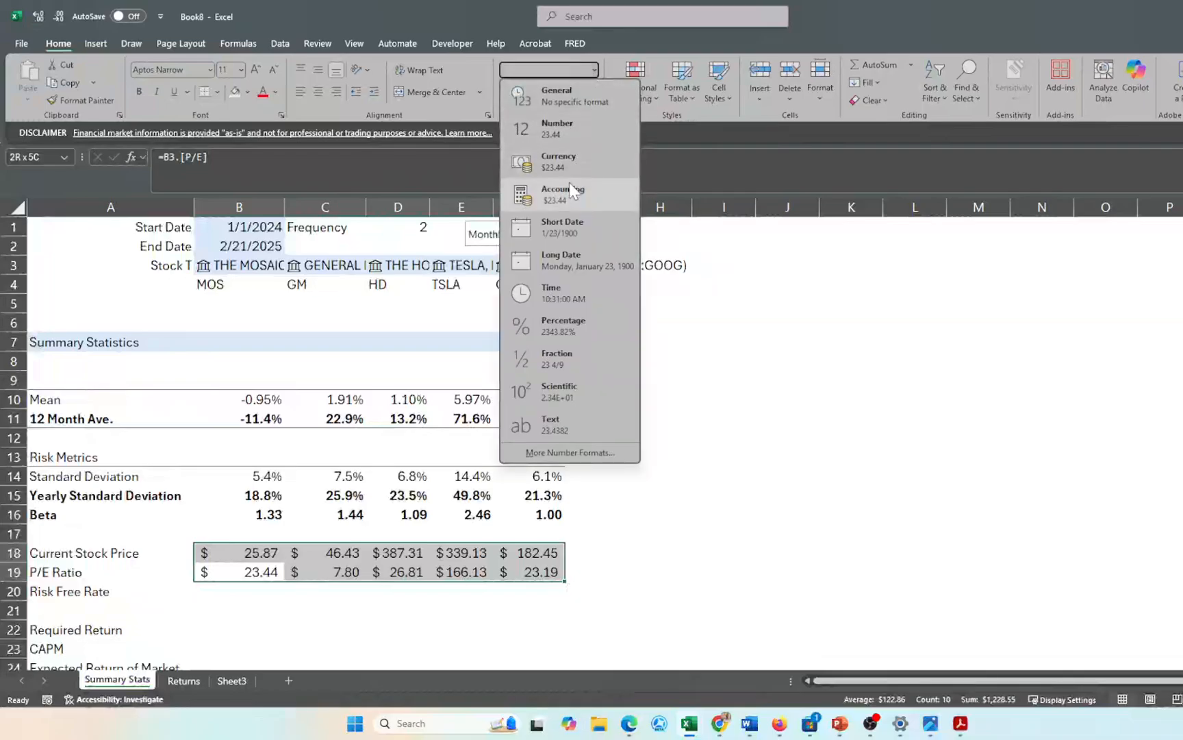
{"action": "left_click", "coordinate": [561, 159]}
{"action": "left_click", "coordinate": [349, 607]}
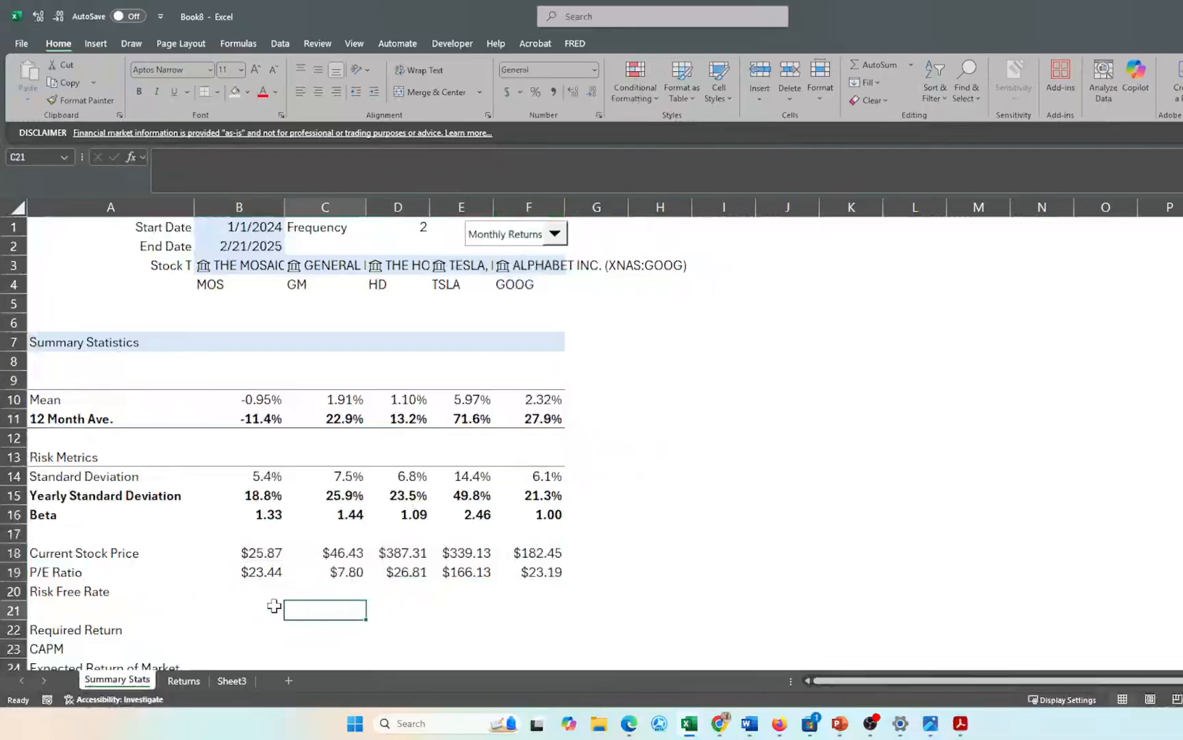
{"action": "left_click", "coordinate": [255, 597]}
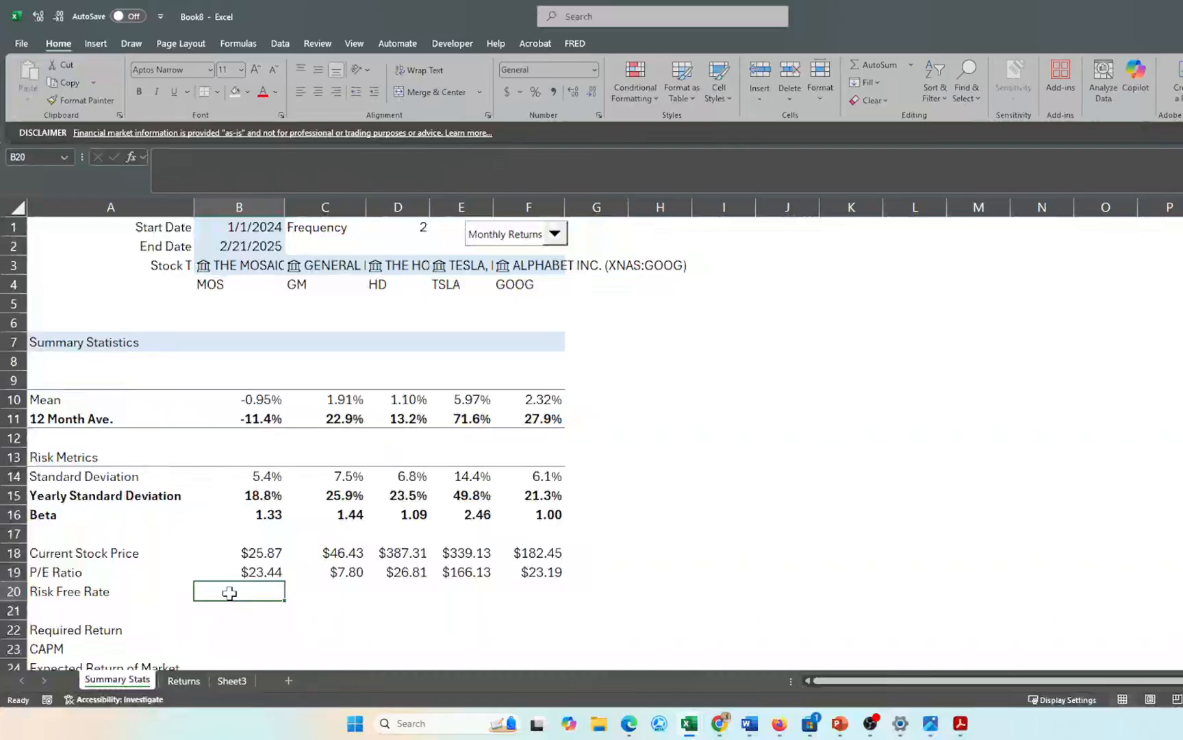
- Enter 4.13% as the Risk Free Rate in B20
{"action": "type", "text": "4"}
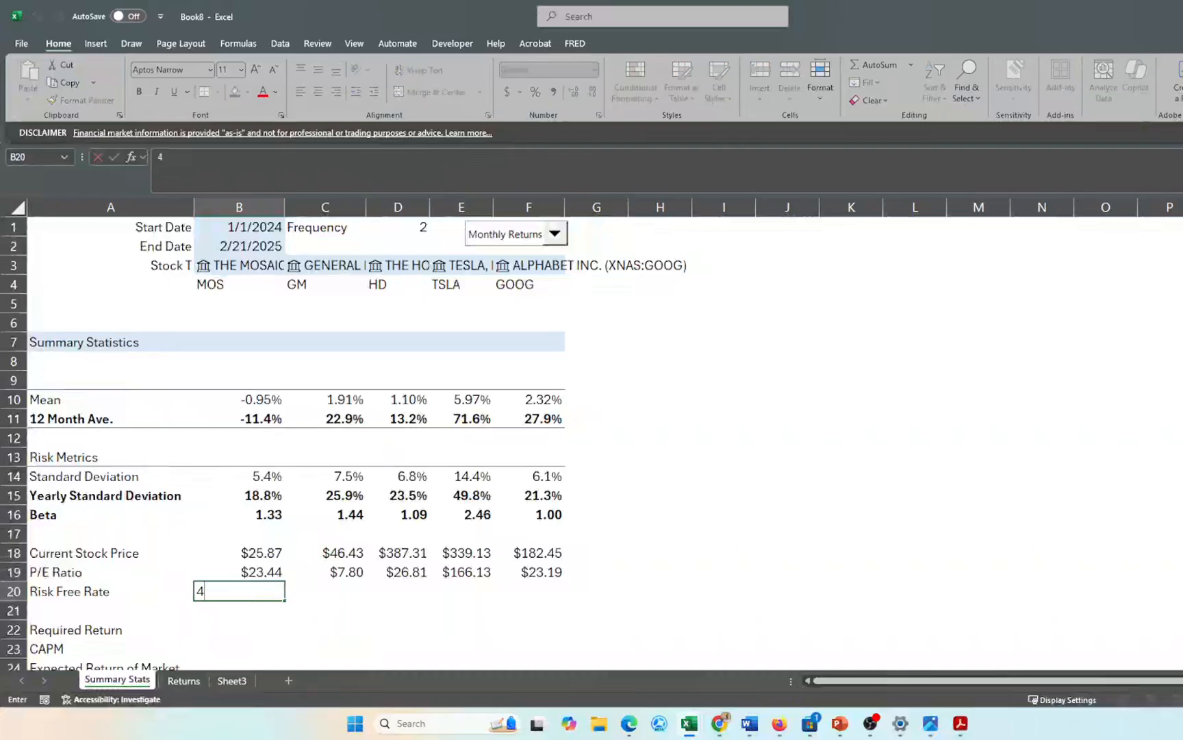
{"action": "type", "text": ".13%"}
{"action": "key", "text": "Return"}
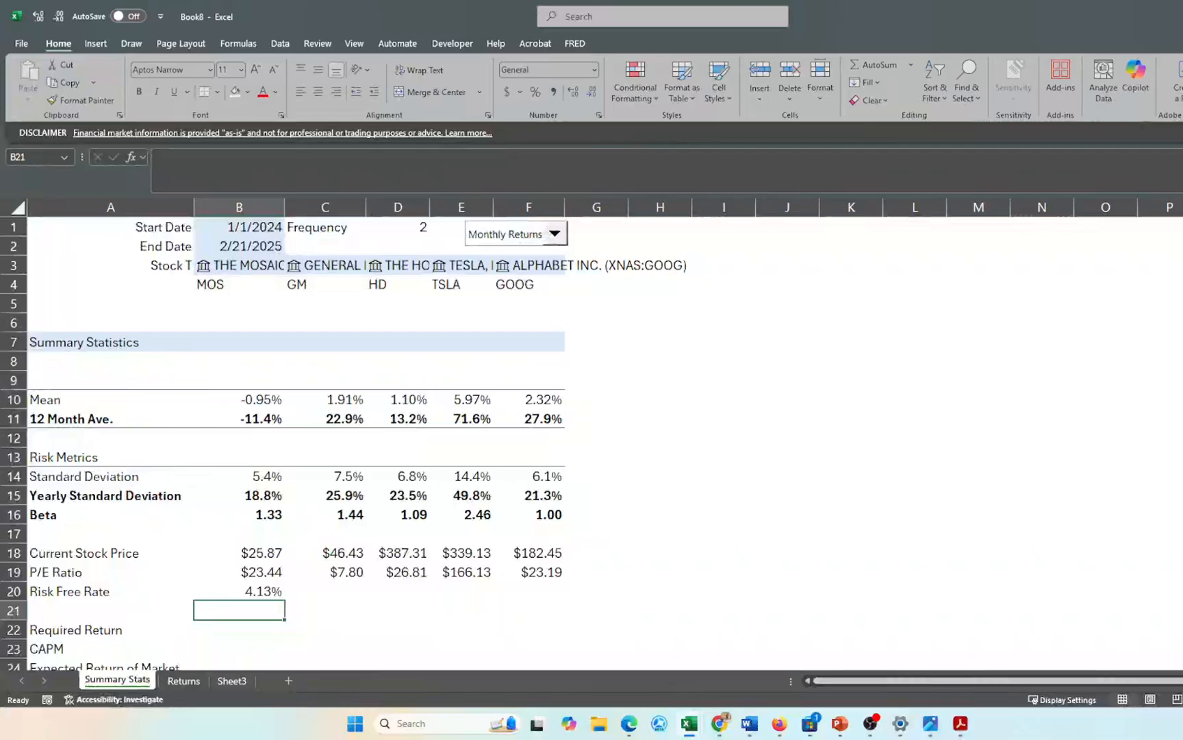
{"action": "scroll", "coordinate": [338, 548], "scroll_direction": "down", "scroll_amount": 2}
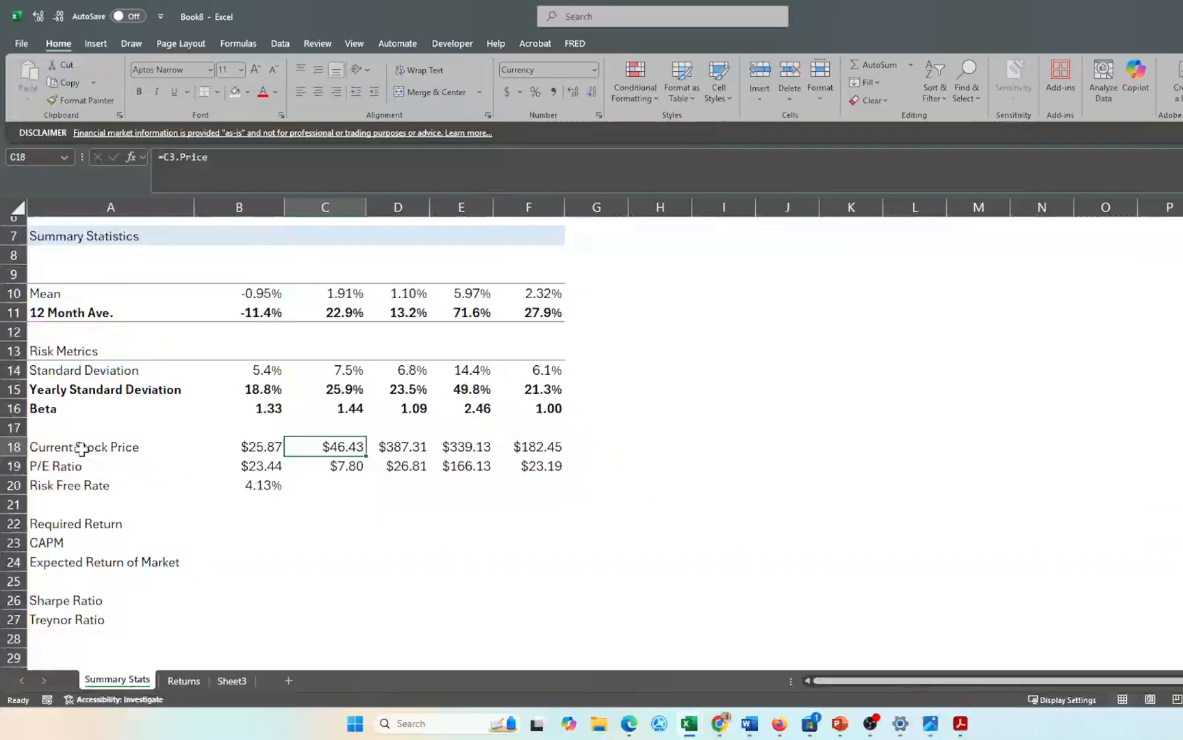
- Add top and bottom borders to the price/P/E rows (A18:F19) and the CAPM row
{"action": "left_click_drag", "start_coordinate": [74, 446], "coordinate": [538, 463]}
{"action": "left_click", "coordinate": [207, 93]}
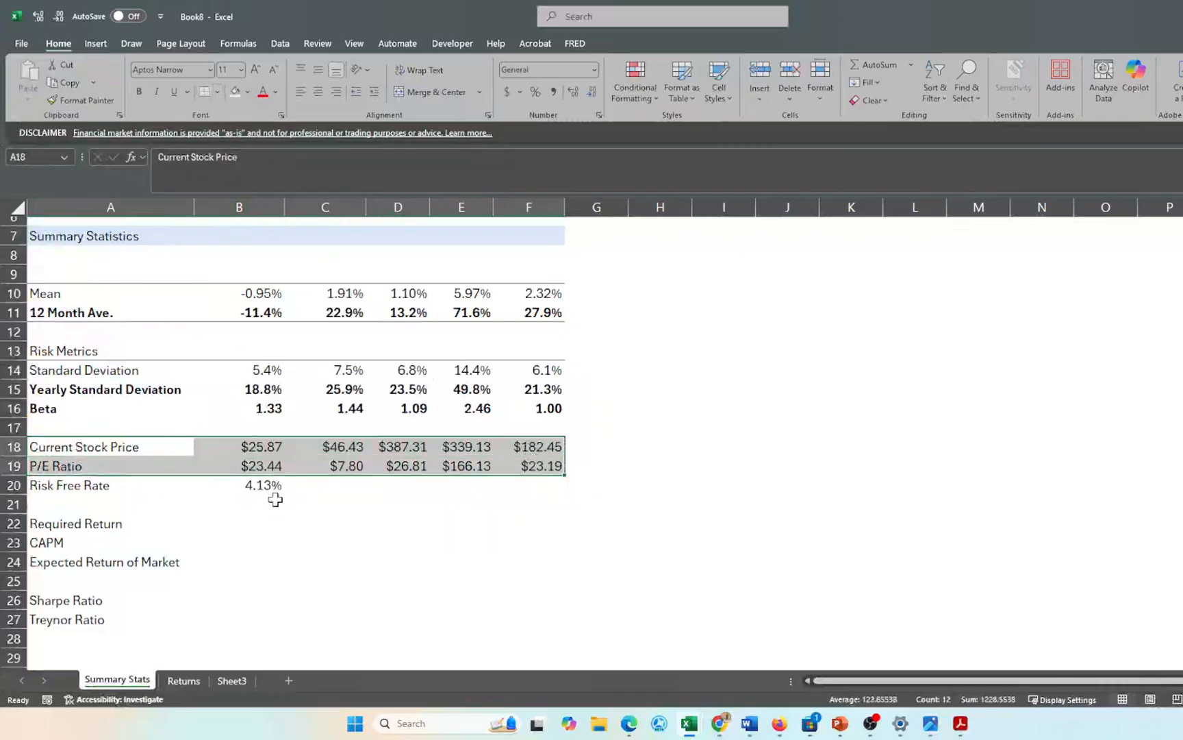
{"action": "left_click", "coordinate": [275, 495]}
{"action": "scroll", "coordinate": [275, 590], "scroll_direction": "down", "scroll_amount": 1}
{"action": "scroll", "coordinate": [275, 591], "scroll_direction": "down", "scroll_amount": 1}
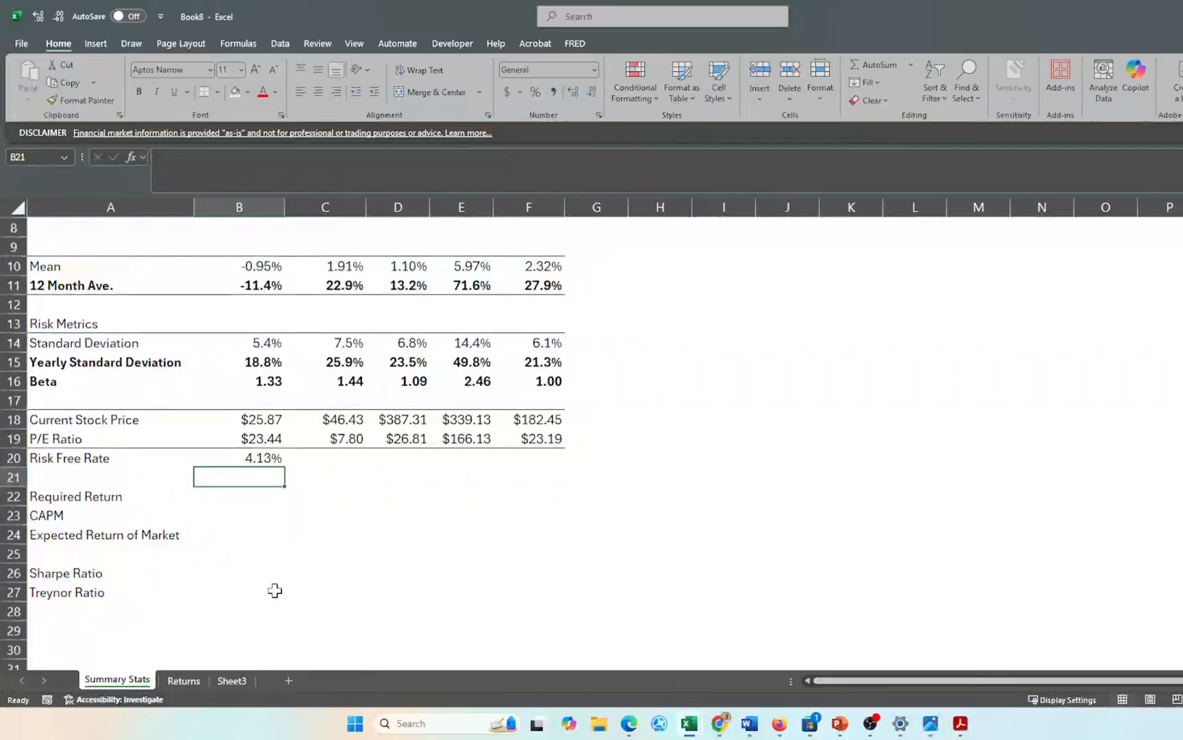
{"action": "left_click", "coordinate": [258, 495]}
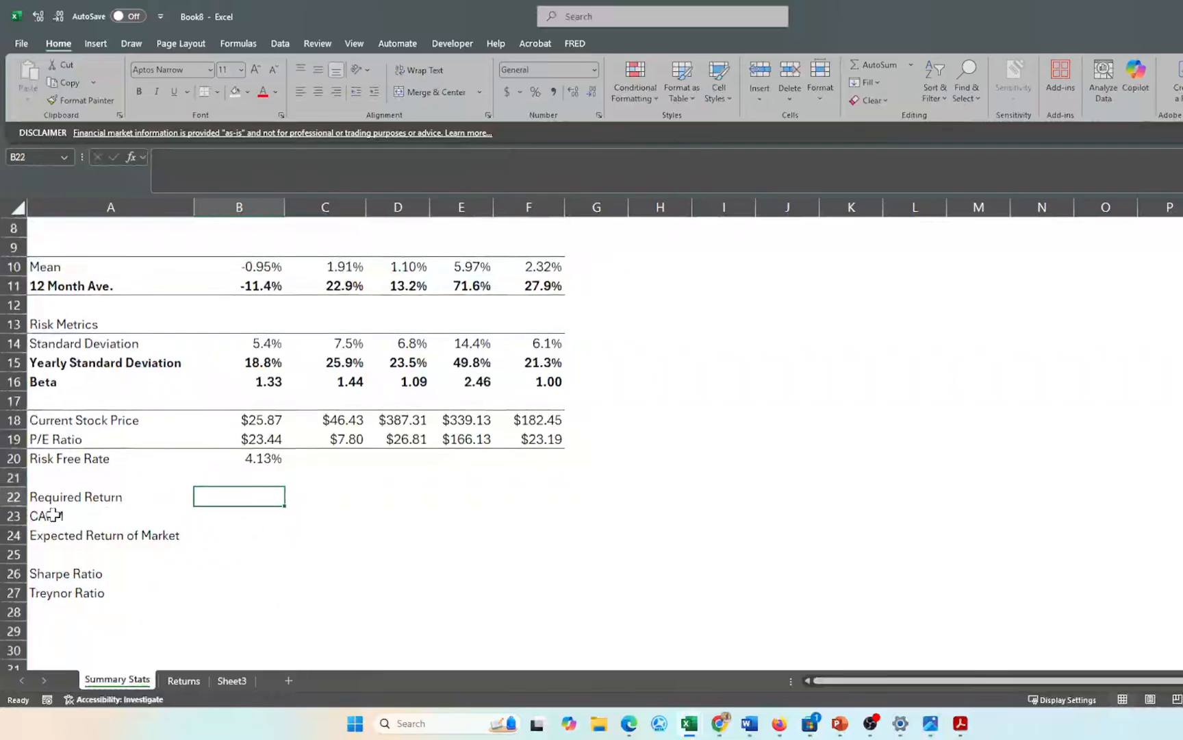
{"action": "left_click_drag", "start_coordinate": [53, 515], "coordinate": [531, 515]}
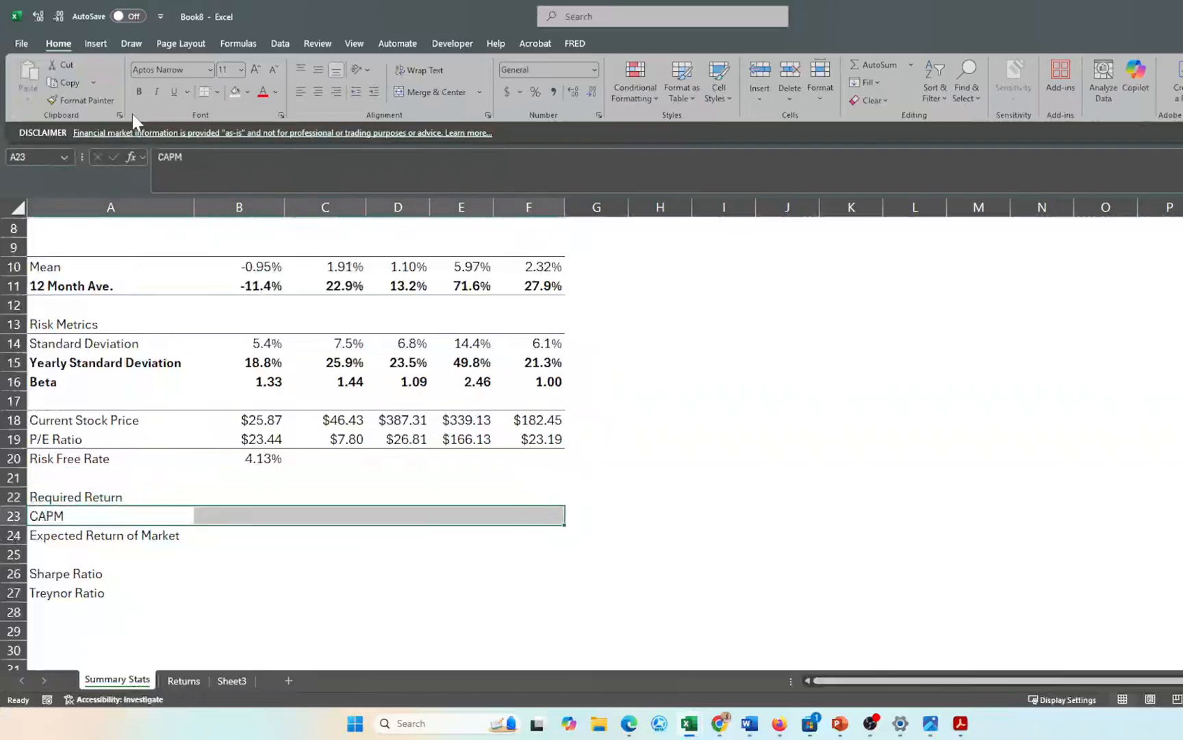
{"action": "left_click", "coordinate": [196, 554]}
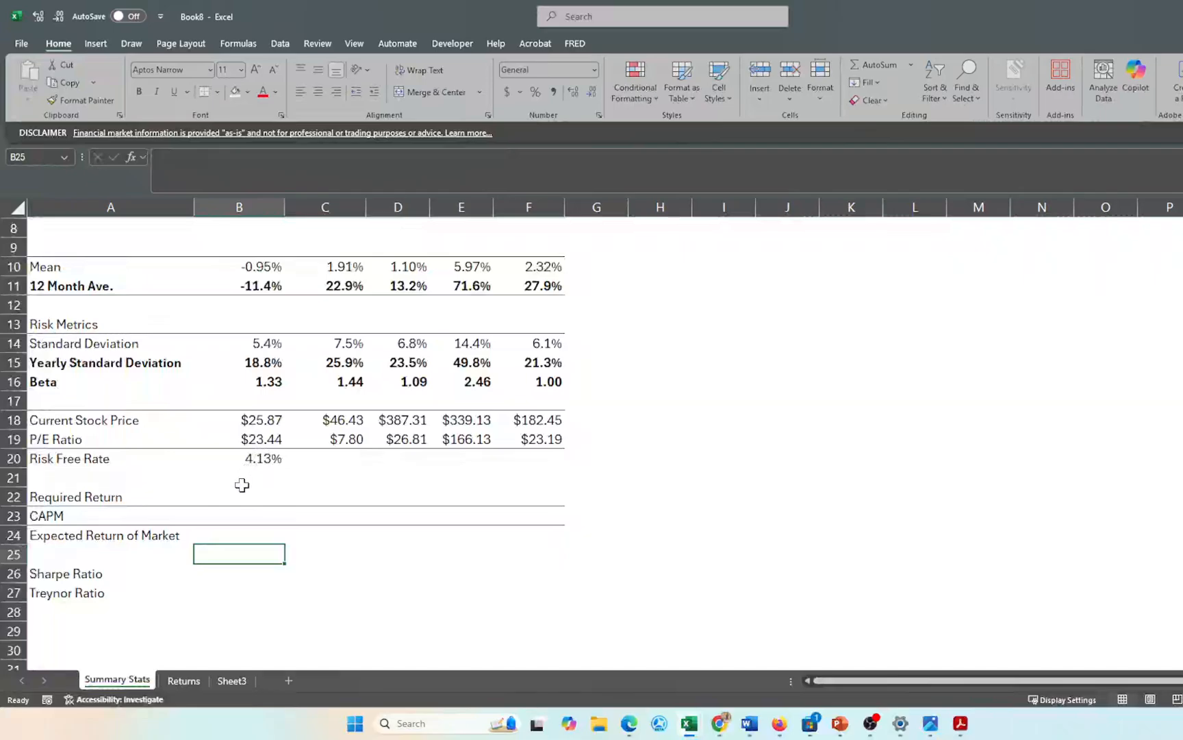
- Enter 11% as the Expected Return of Market in B24
{"action": "left_click", "coordinate": [236, 529]}
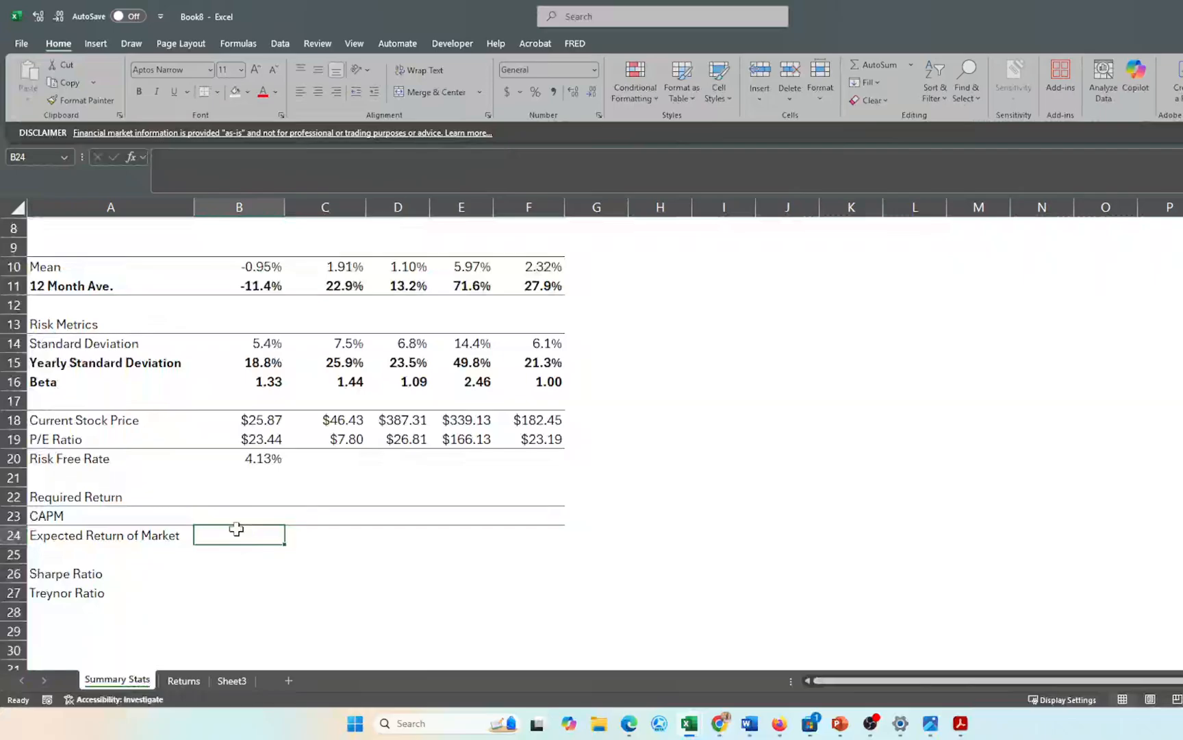
{"action": "type", "text": "11%"}
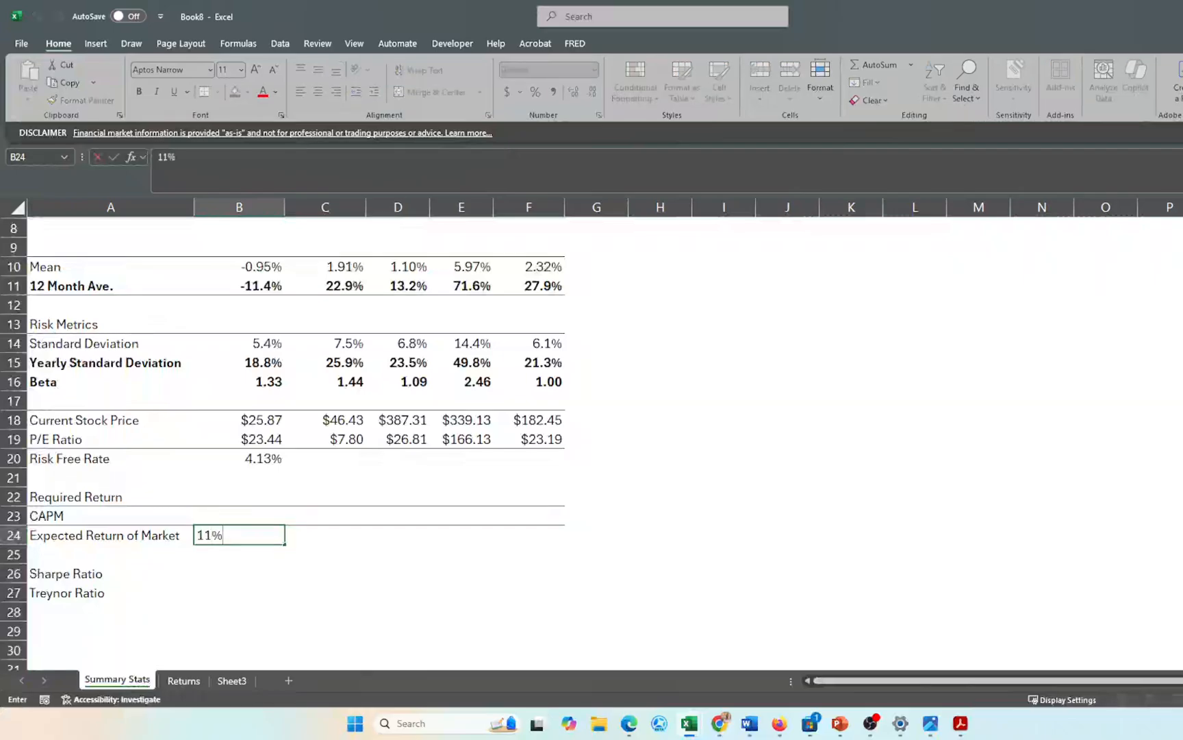
{"action": "key", "text": "Return"}
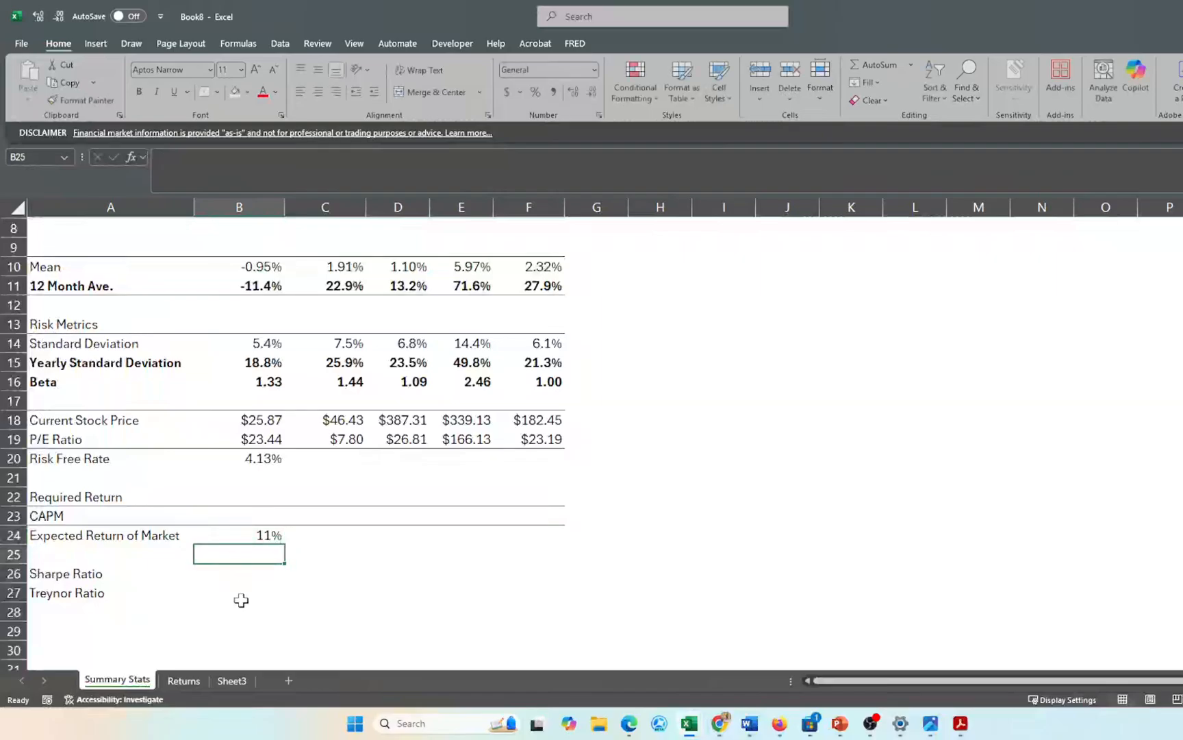
{"action": "scroll", "coordinate": [241, 599], "scroll_direction": "up", "scroll_amount": 3}
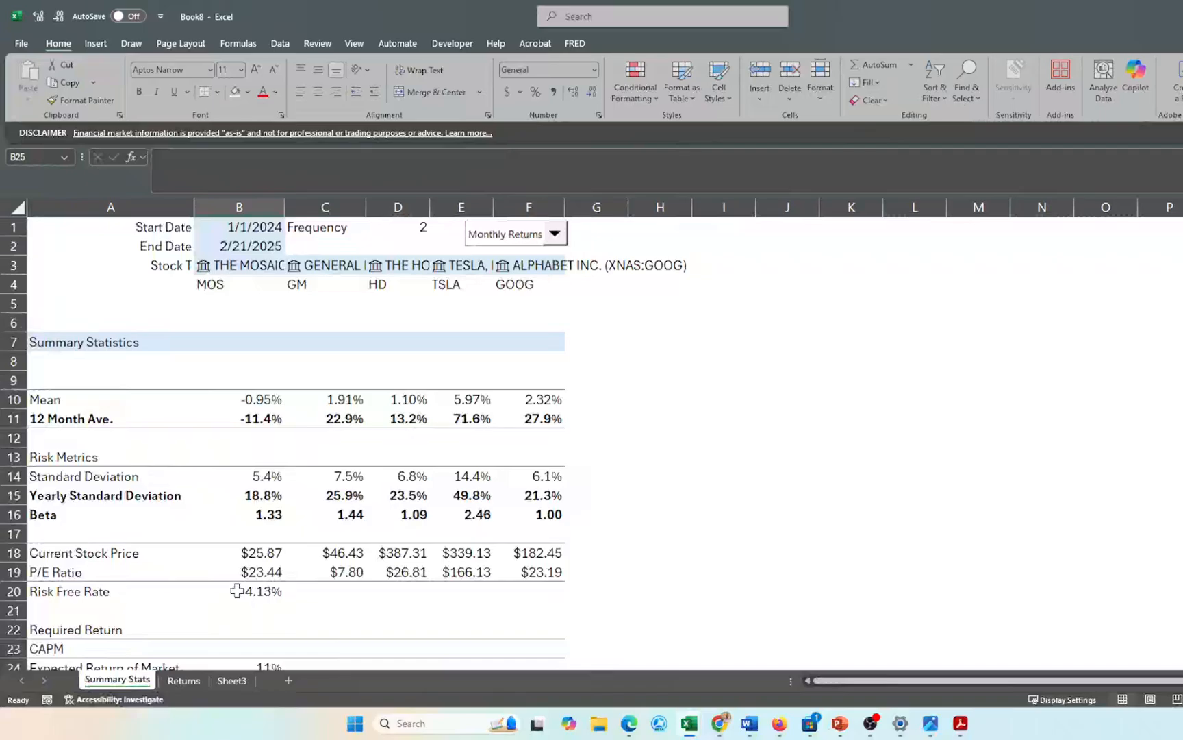
{"action": "scroll", "coordinate": [242, 586], "scroll_direction": "down", "scroll_amount": 1}
{"action": "scroll", "coordinate": [242, 584], "scroll_direction": "up", "scroll_amount": 1}
{"action": "scroll", "coordinate": [242, 583], "scroll_direction": "down", "scroll_amount": 1}
- Change the fifth stock in F3 to SPY, then back to Alphabet (GOOG)
{"action": "left_click", "coordinate": [520, 264]}
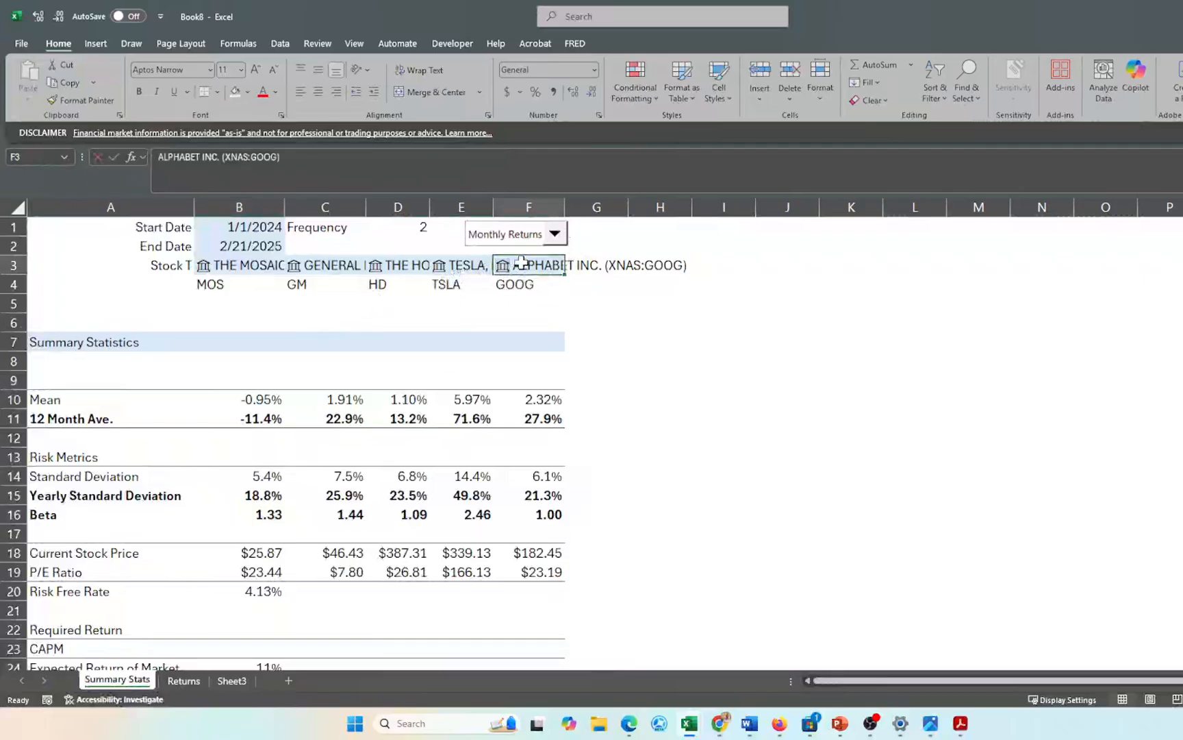
{"action": "type", "text": "spy"}
{"action": "key", "text": "Return"}
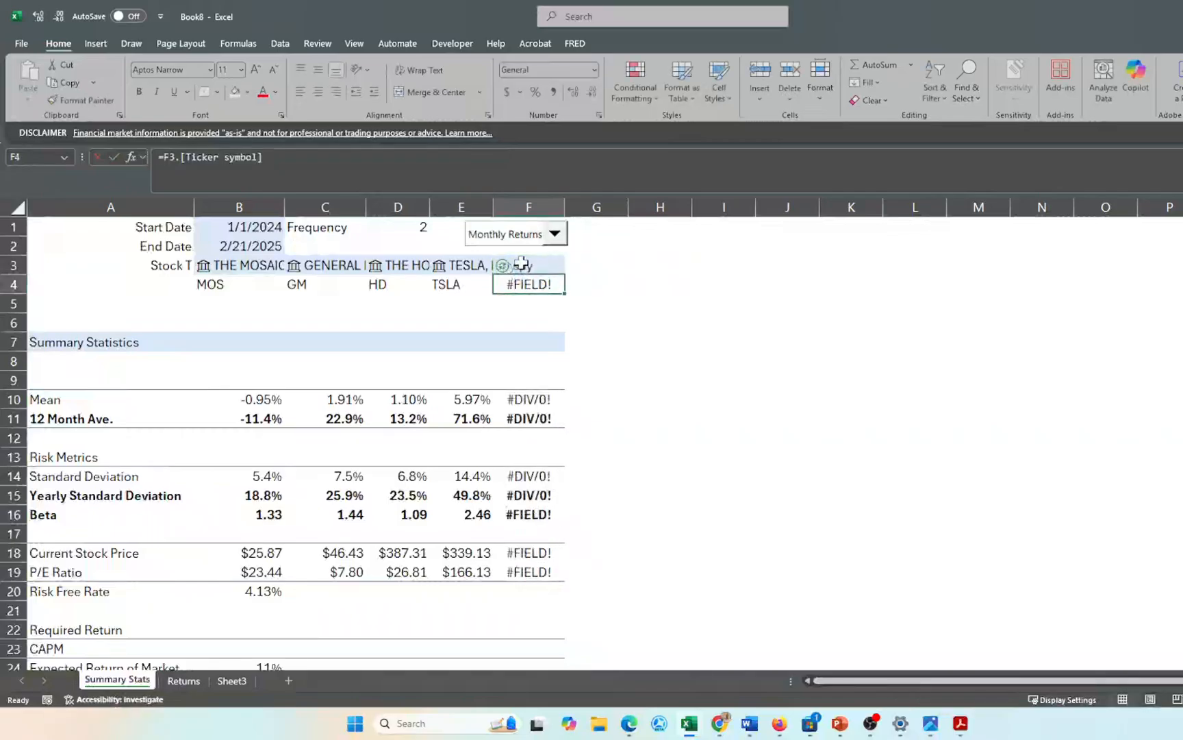
{"action": "scroll", "coordinate": [522, 527], "scroll_direction": "down", "scroll_amount": 1}
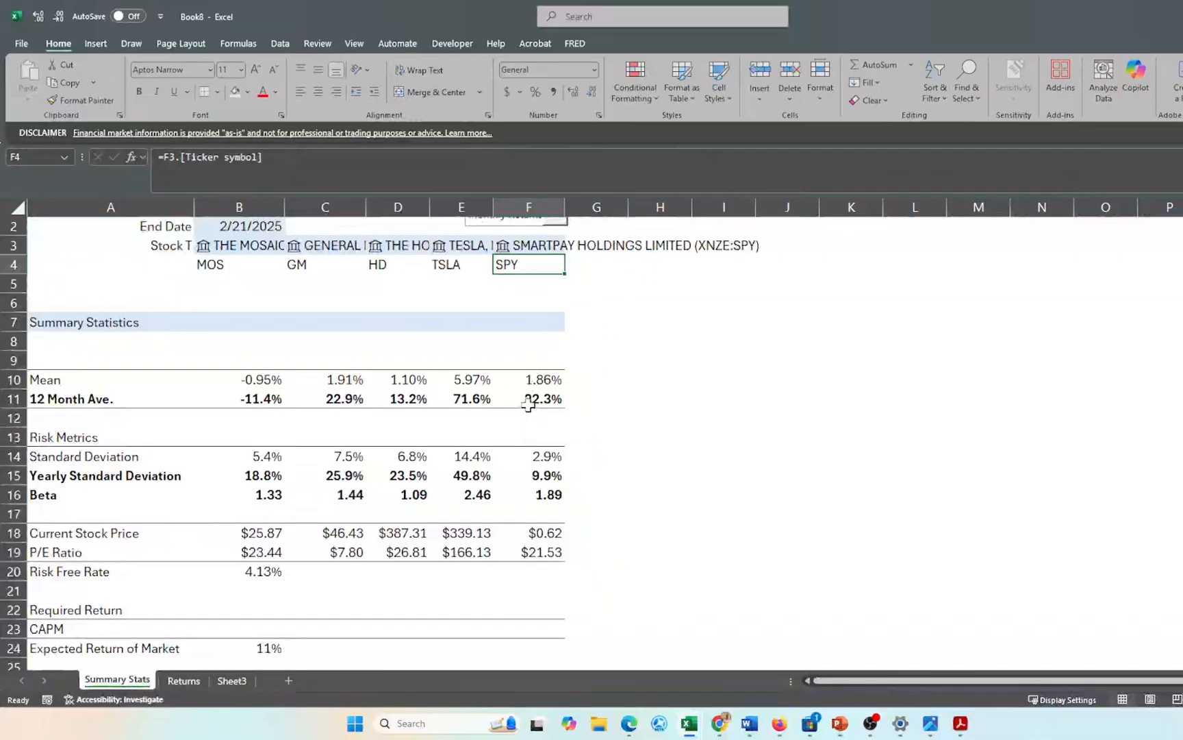
{"action": "left_click", "coordinate": [524, 244]}
{"action": "type", "text": "goog"}
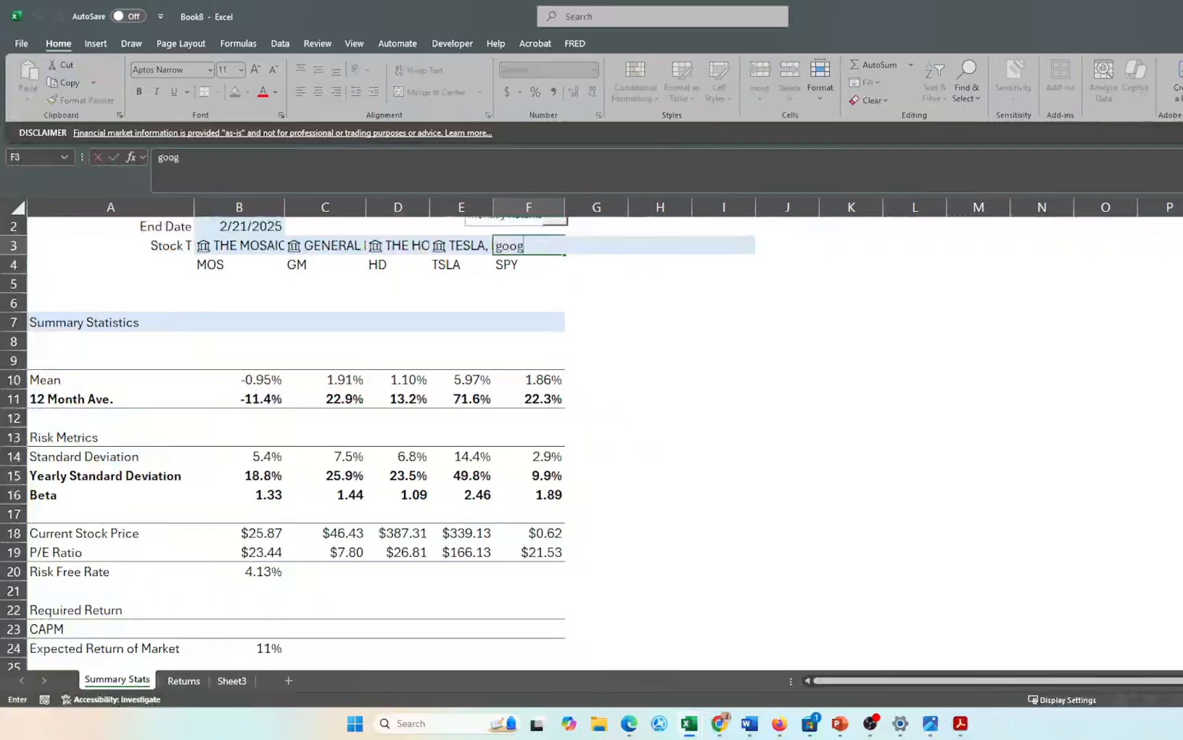
{"action": "key", "text": "Return"}
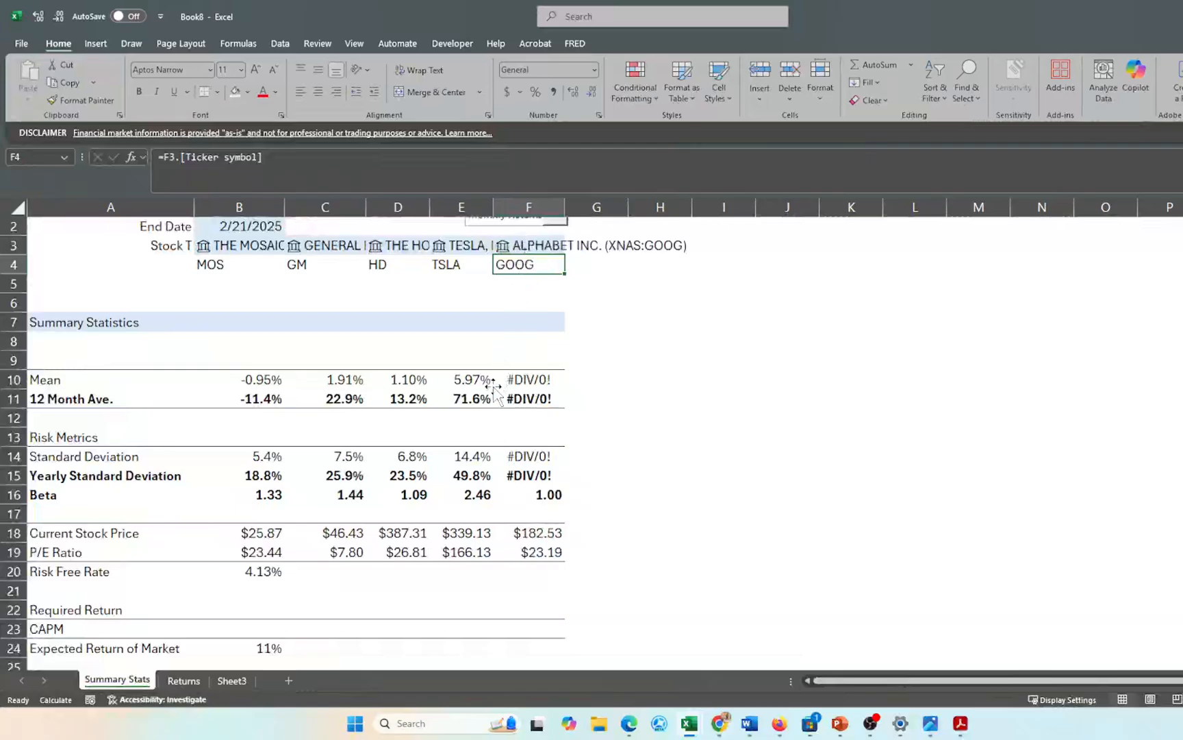
{"action": "scroll", "coordinate": [491, 391], "scroll_direction": "down", "scroll_amount": 2}
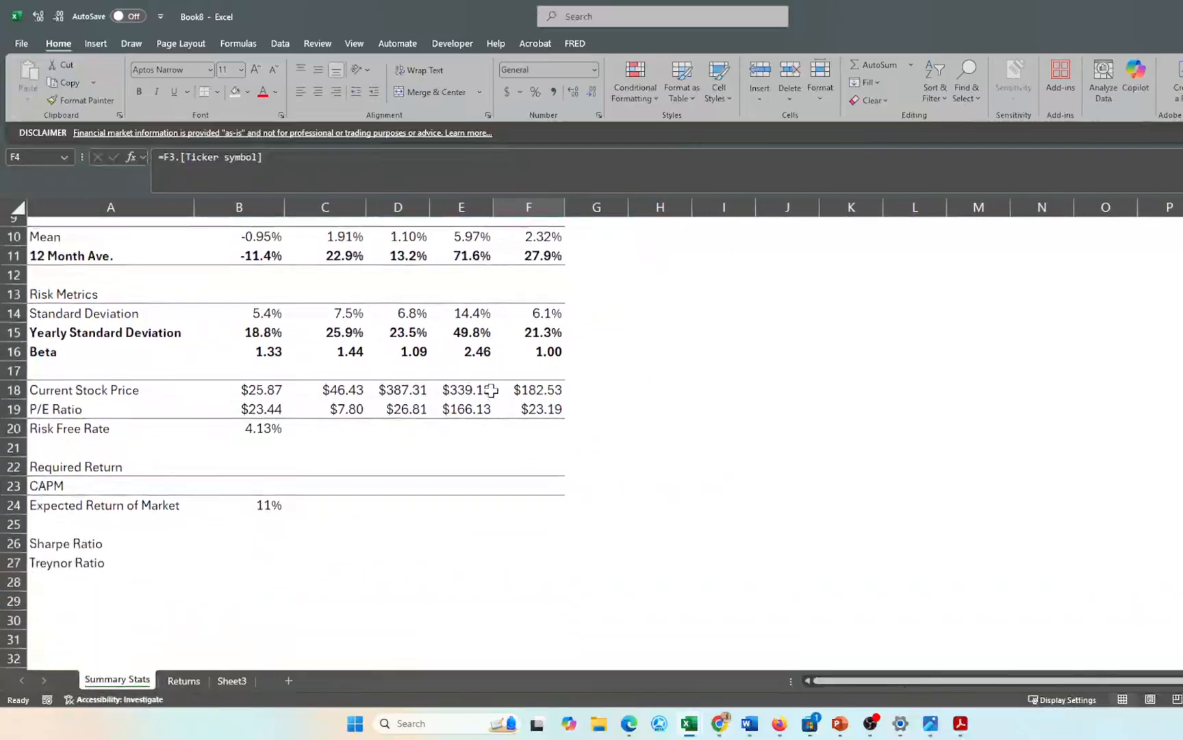
- Start the CAPM formula in B23 as =$B$20+B16
{"action": "left_click", "coordinate": [266, 484]}
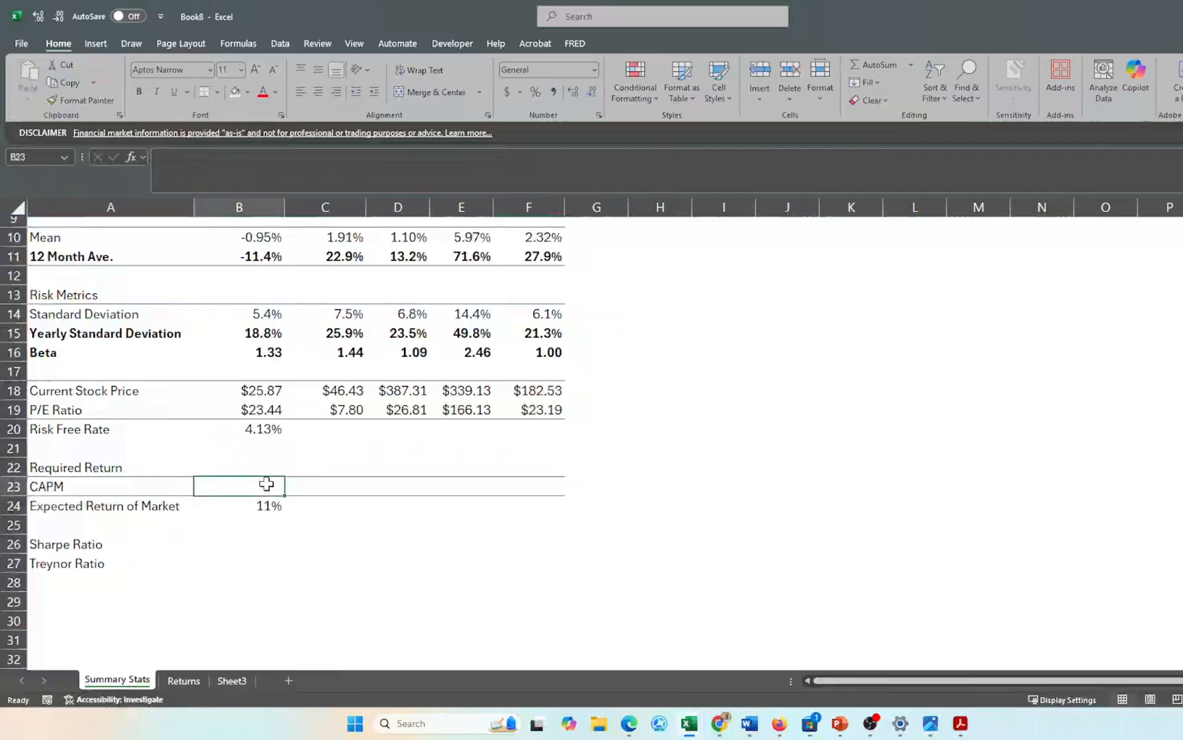
{"action": "left_click", "coordinate": [259, 432]}
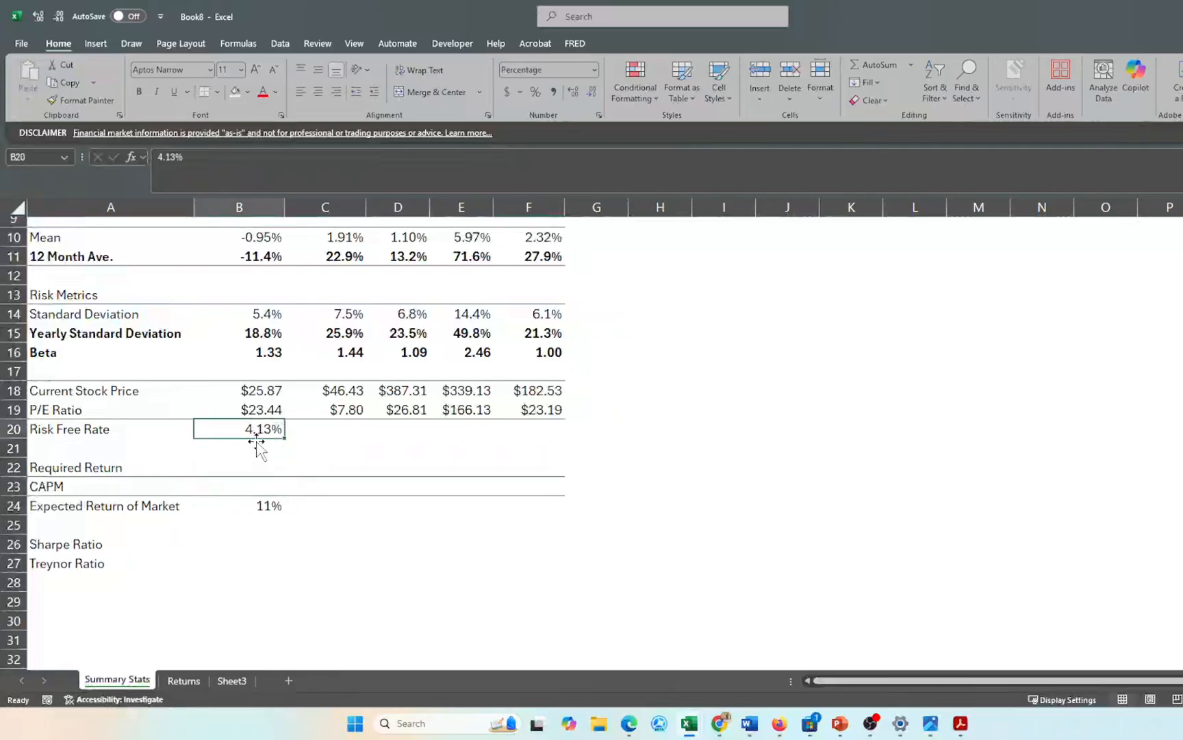
{"action": "left_click", "coordinate": [253, 503]}
{"action": "left_click", "coordinate": [253, 482]}
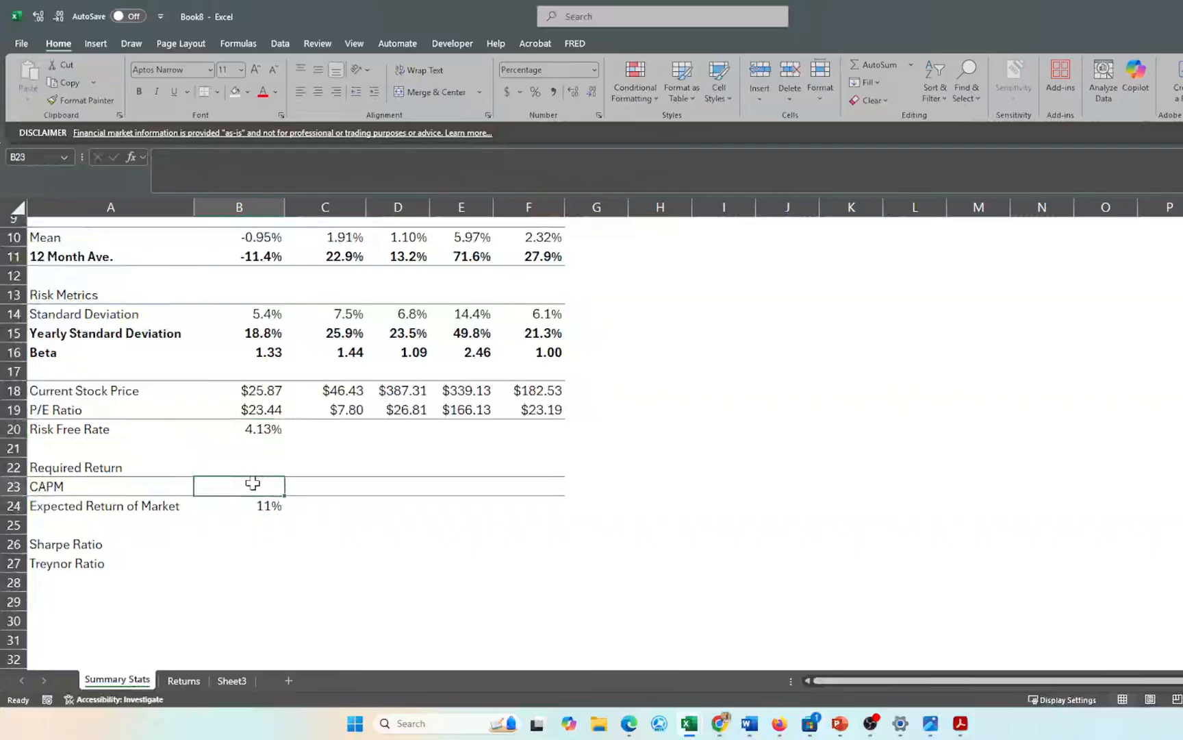
{"action": "type", "text": "="}
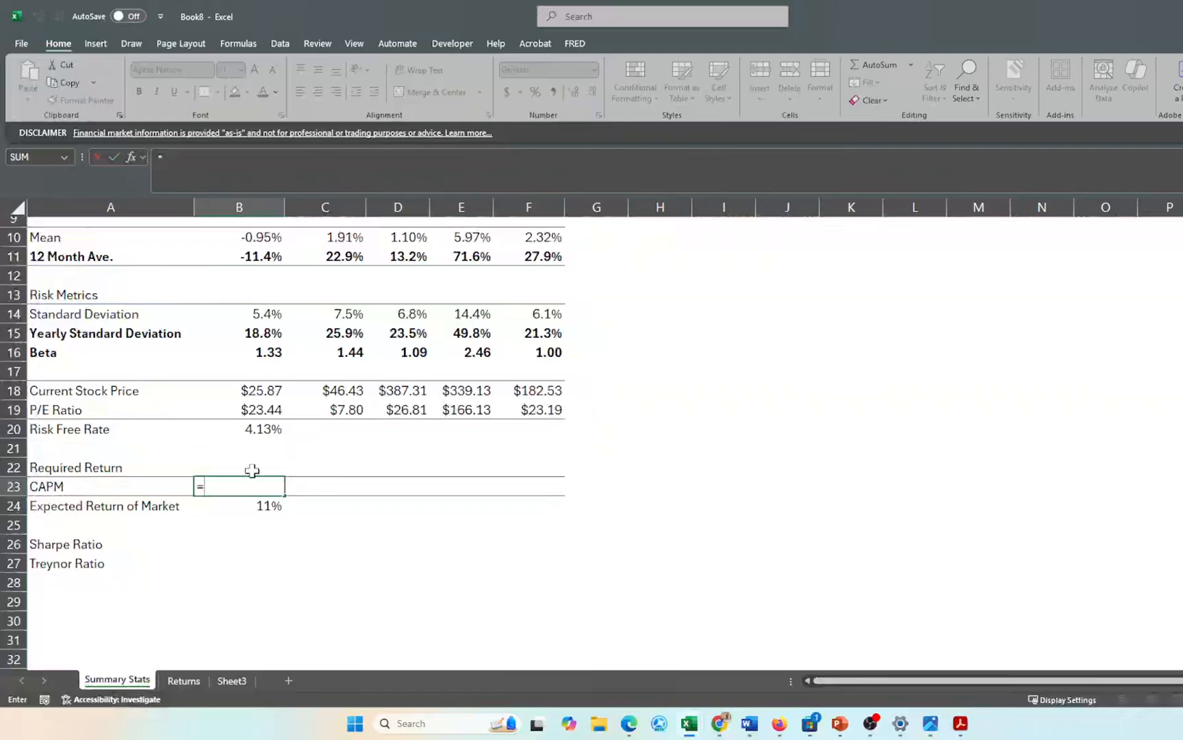
{"action": "left_click", "coordinate": [255, 430]}
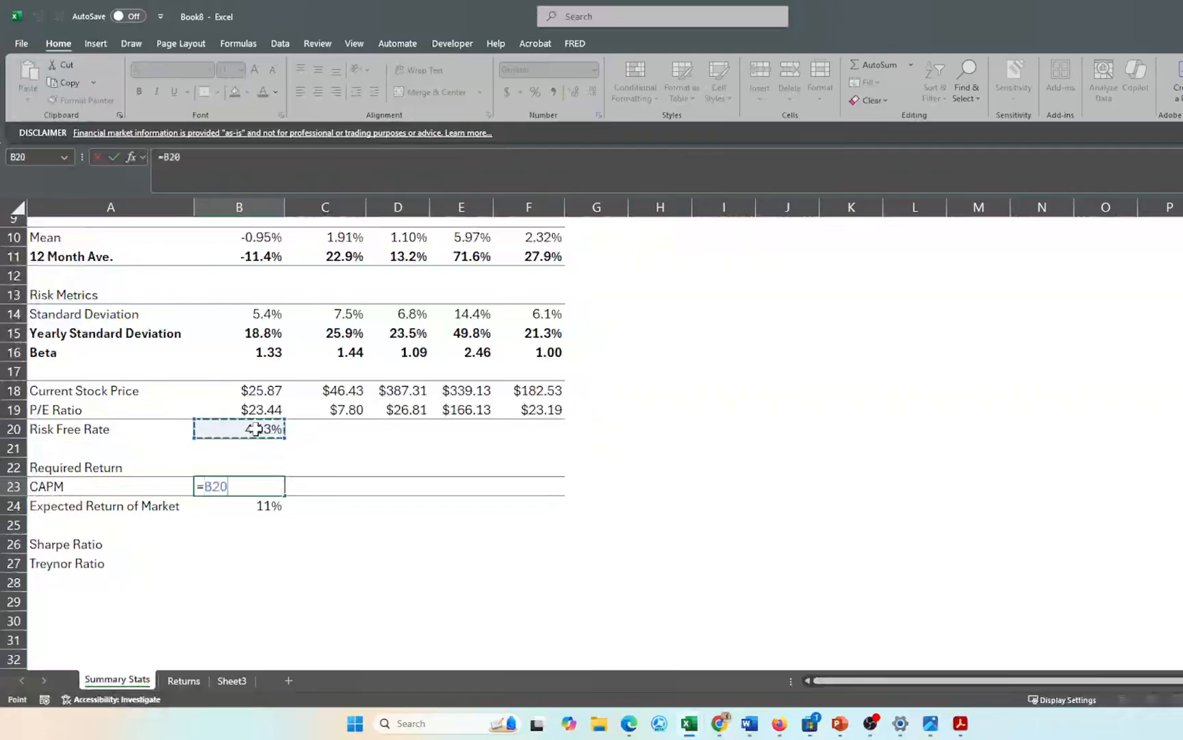
{"action": "key", "text": "F4"}
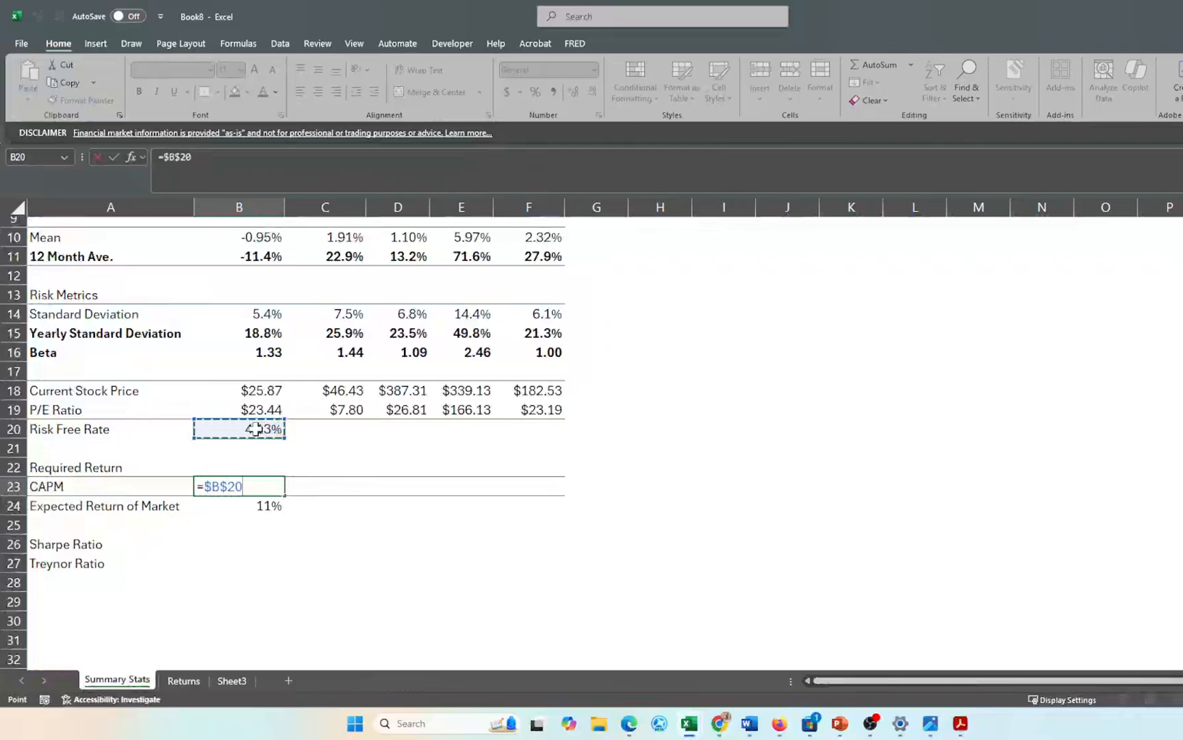
{"action": "type", "text": "+"}
{"action": "left_click", "coordinate": [256, 352]}
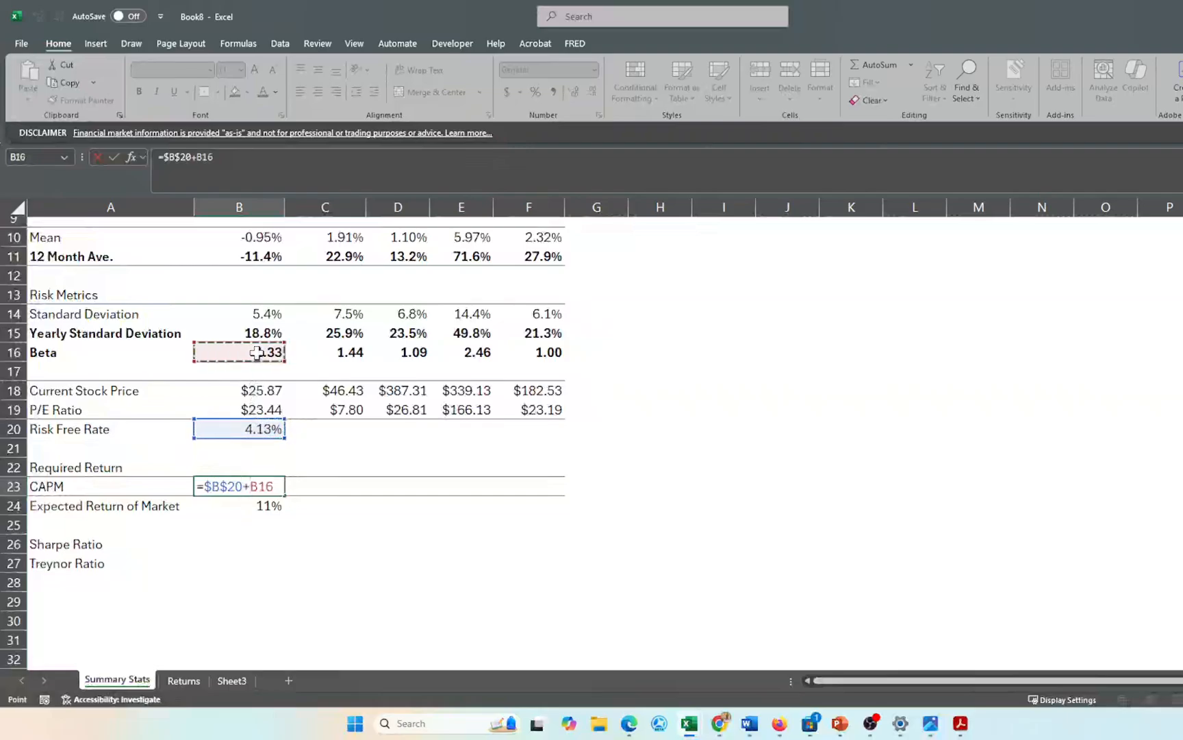
- Complete it with *($B$24-$B$20) and format the result as a percentage
{"action": "type", "text": "*"}
{"action": "left_click", "coordinate": [248, 505]}
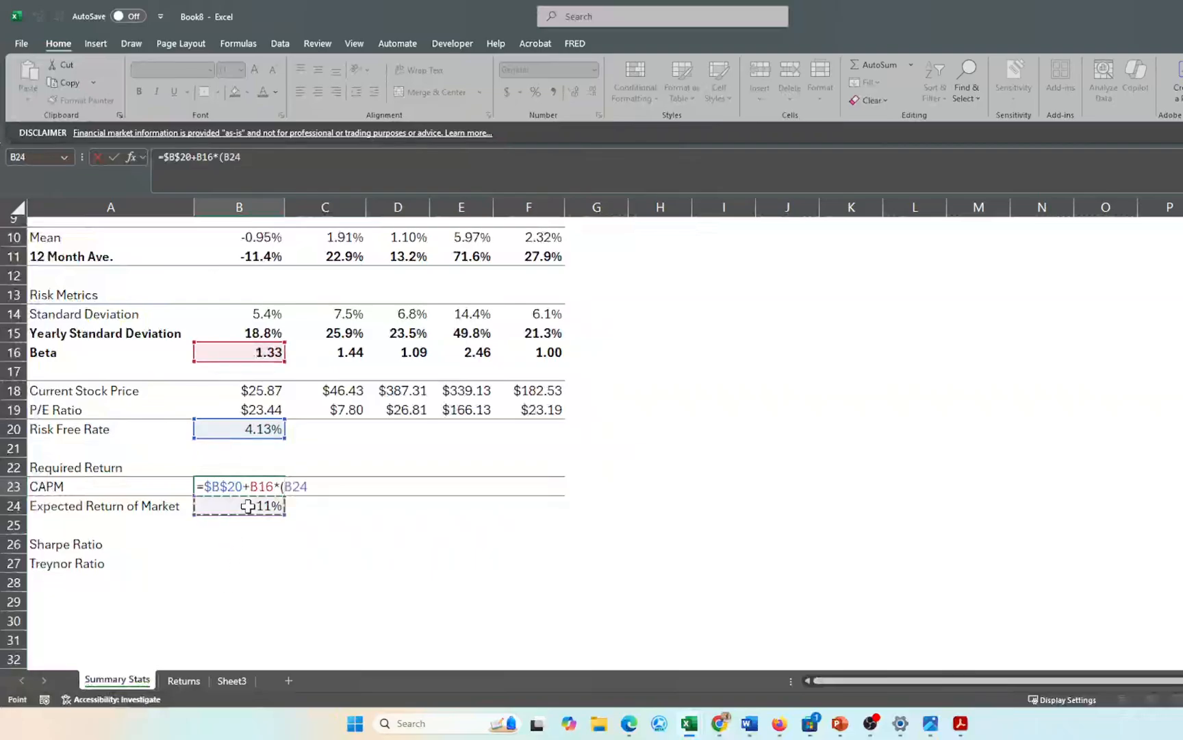
{"action": "type", "text": "-"}
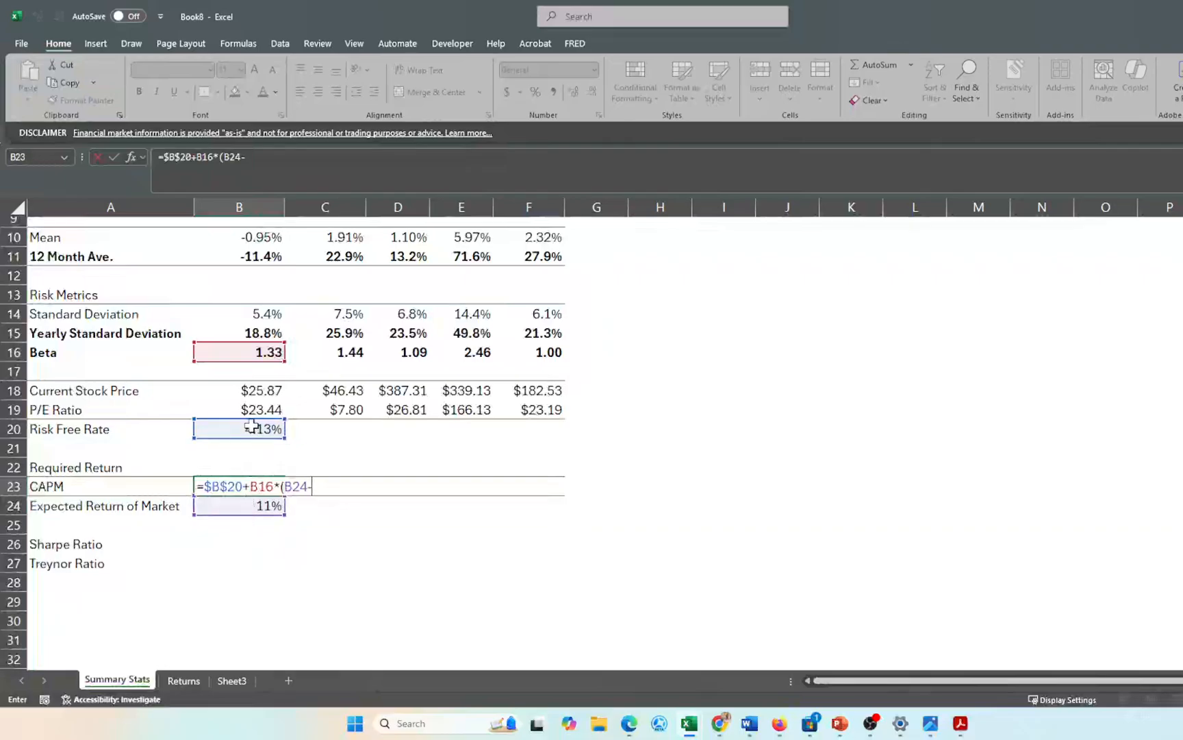
{"action": "key", "text": "F4"}
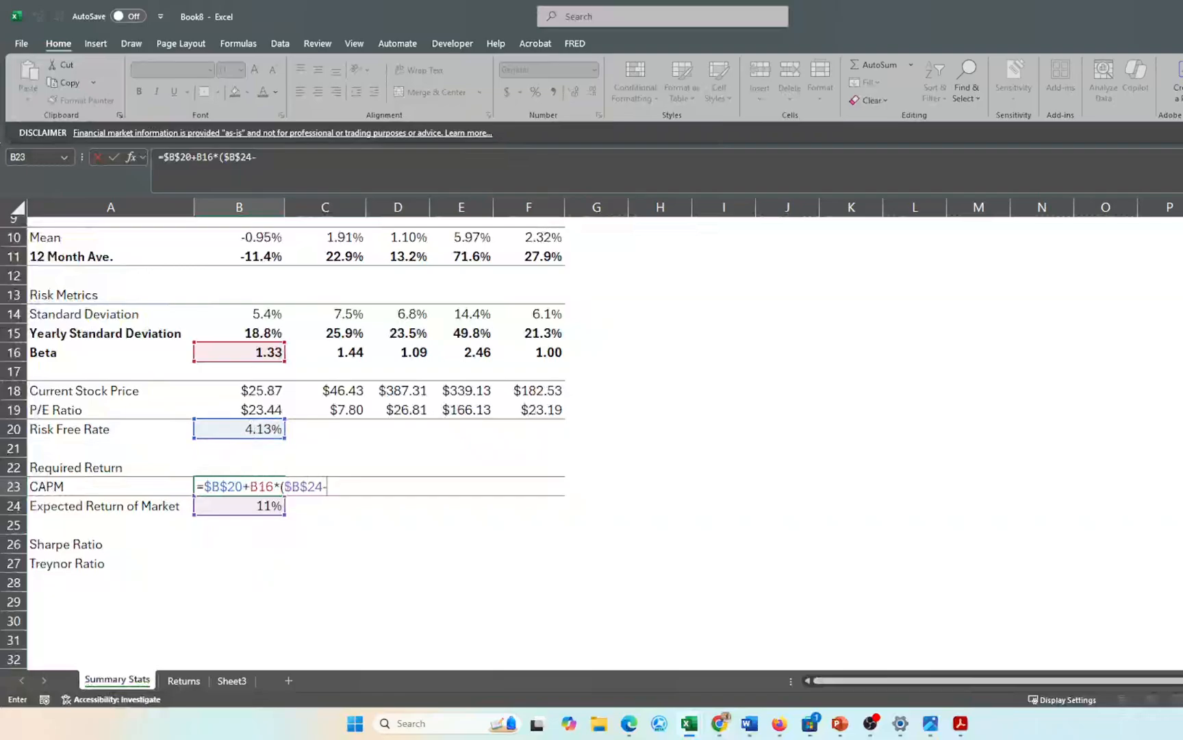
{"action": "left_click", "coordinate": [247, 428]}
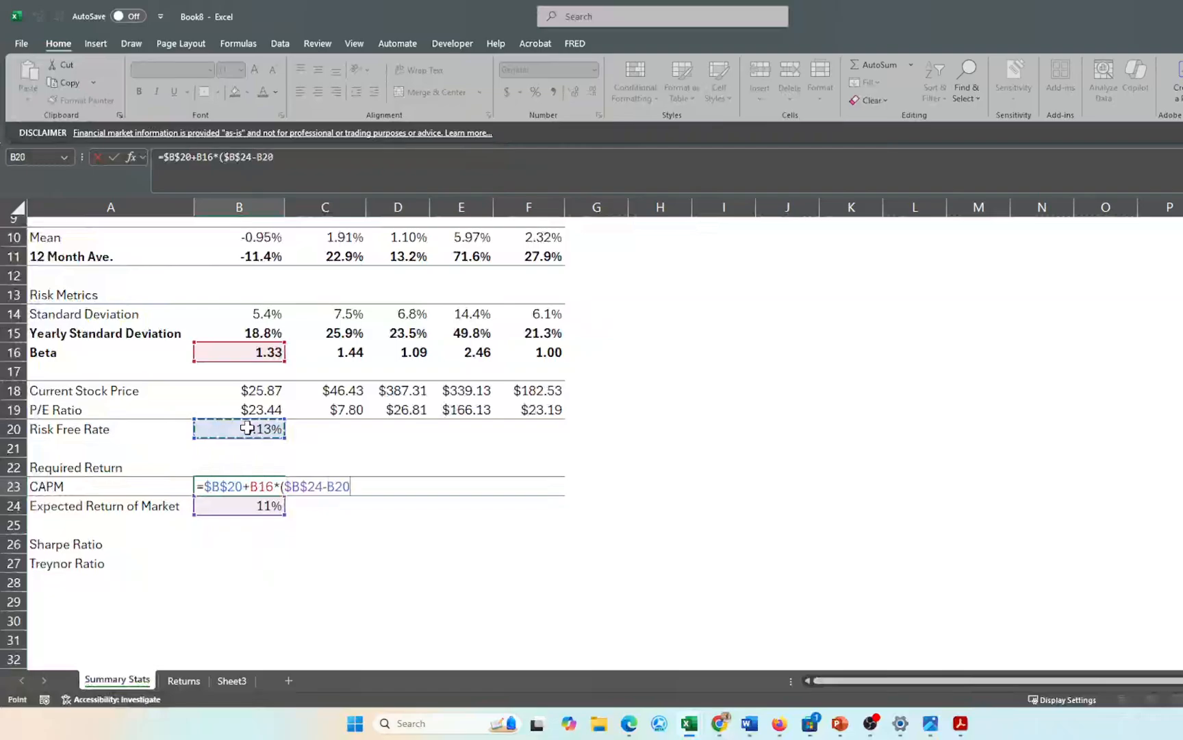
{"action": "key", "text": "F4"}
{"action": "type", "text": ")"}
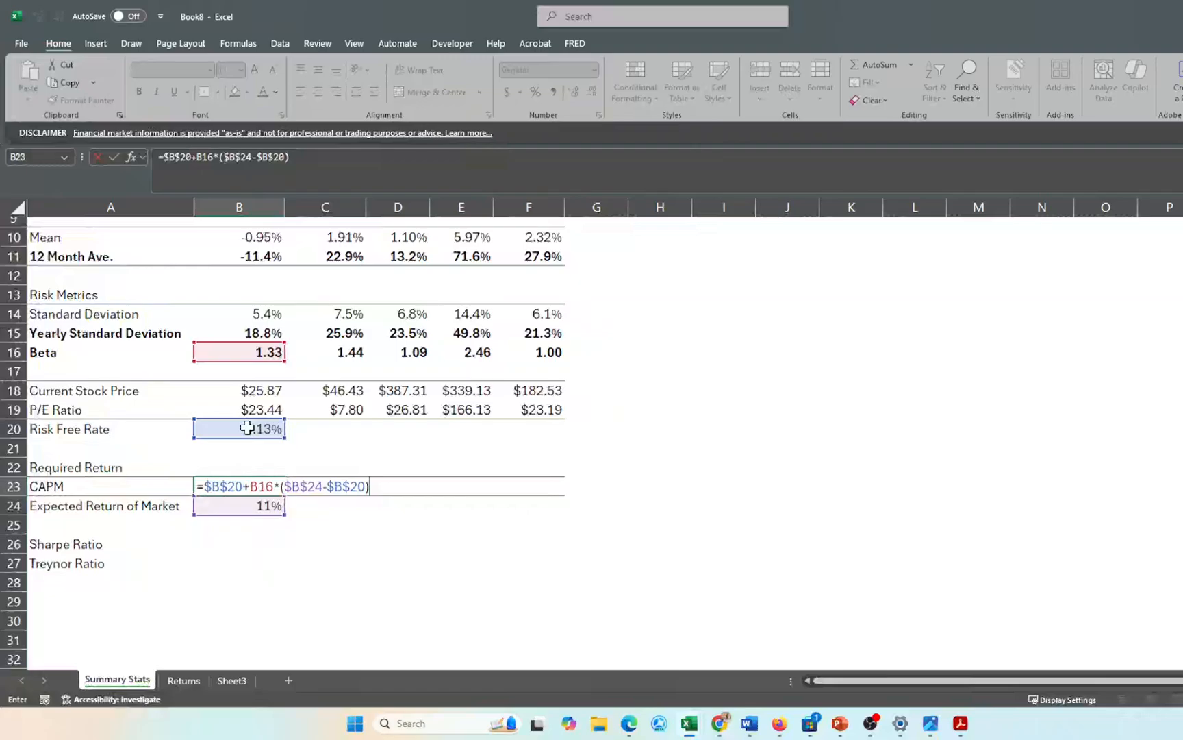
{"action": "key", "text": "Return"}
{"action": "key", "text": "Up"}
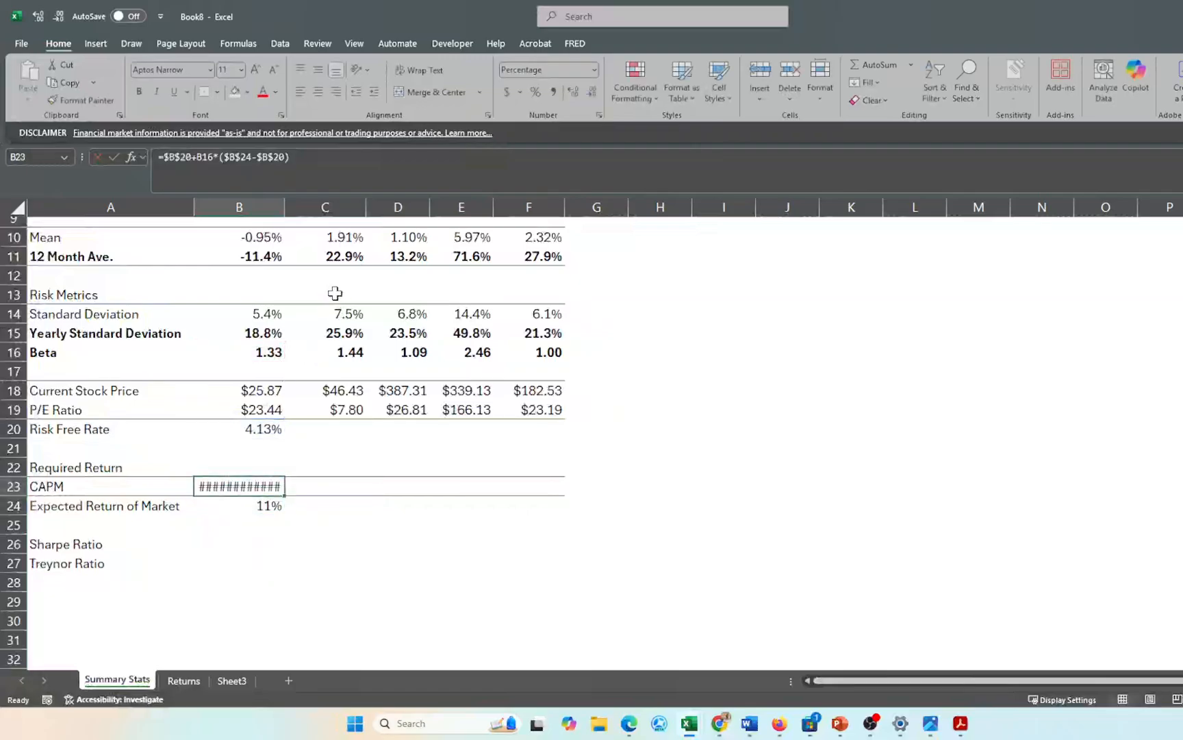
{"action": "left_click", "coordinate": [535, 92]}
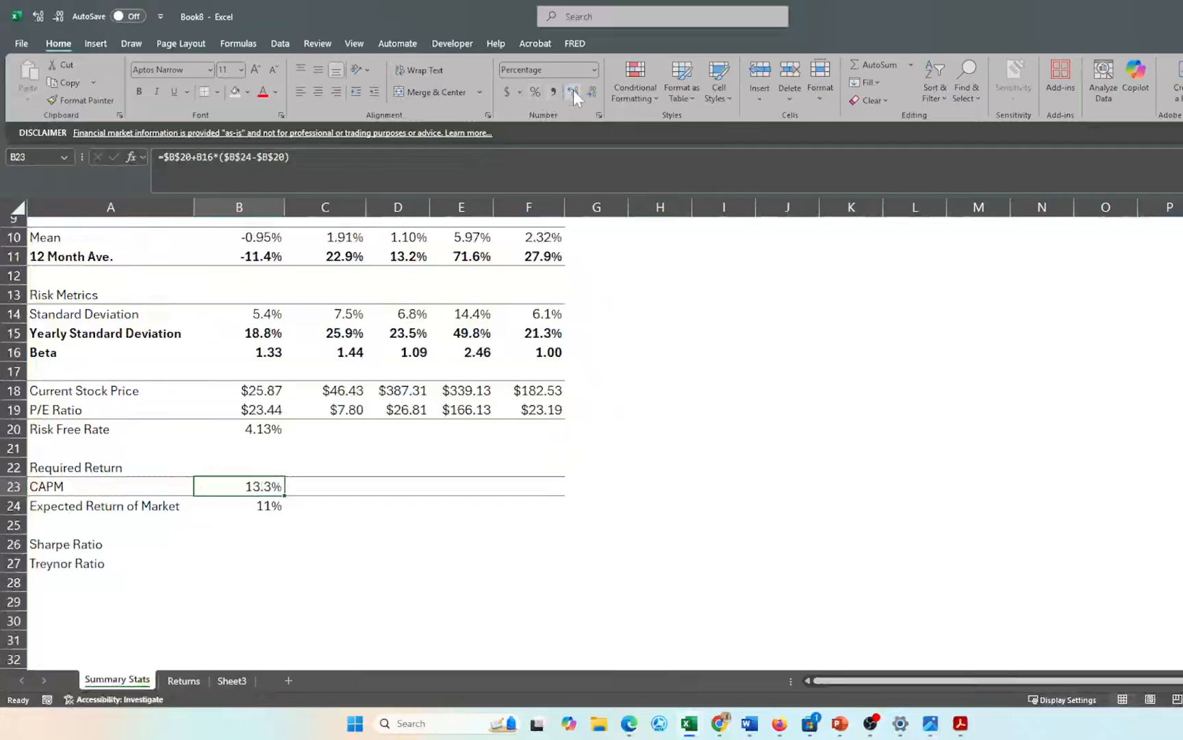
- Fill the CAPM formula from B23 right through F23 for all five stocks
{"action": "left_click", "coordinate": [326, 528]}
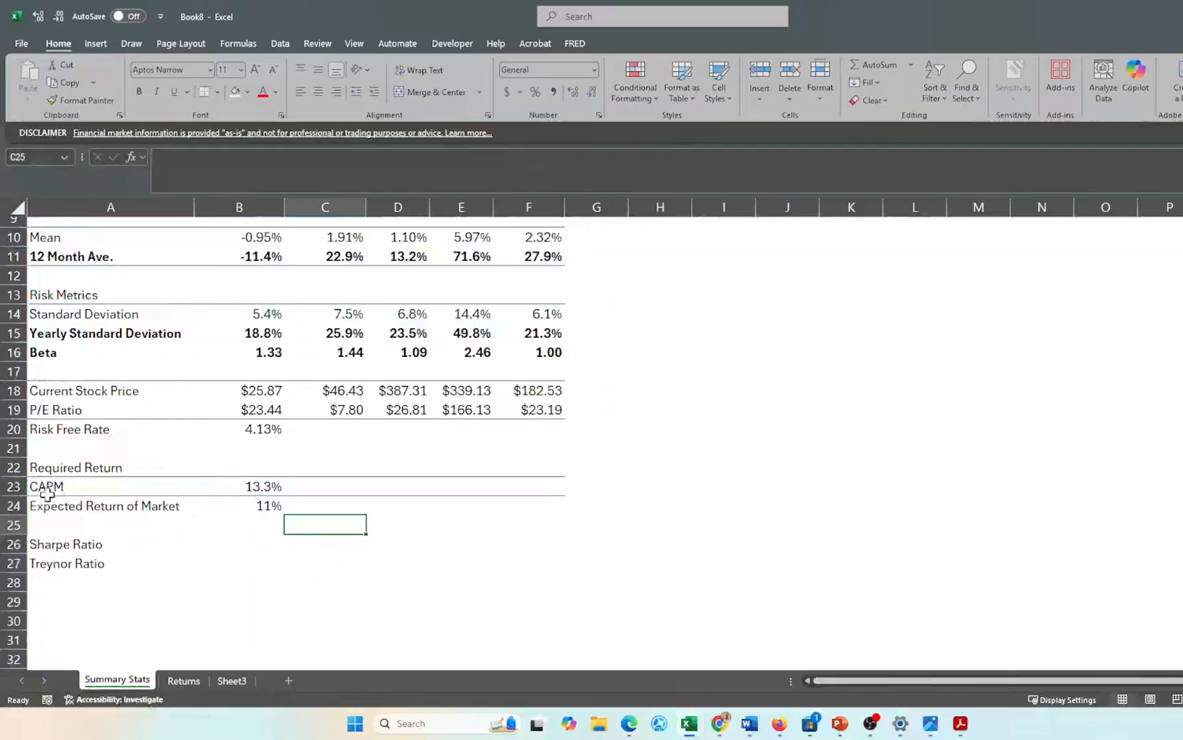
{"action": "scroll", "coordinate": [172, 470], "scroll_direction": "up", "scroll_amount": 3}
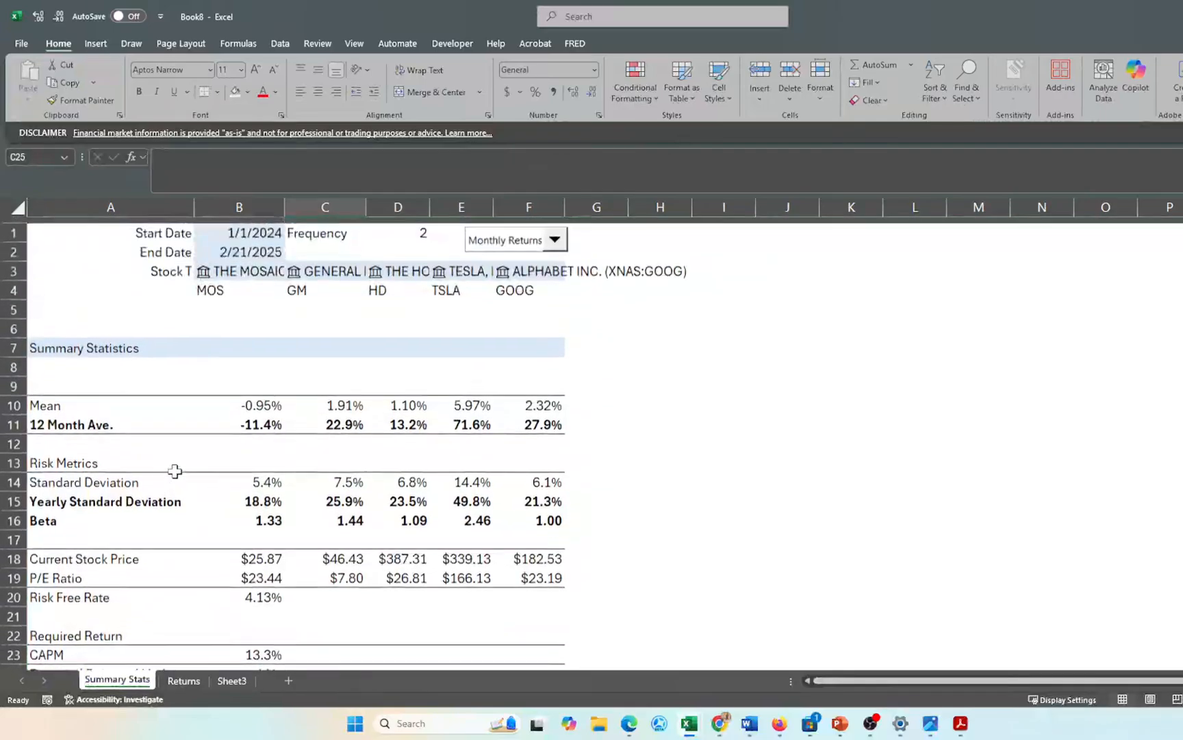
{"action": "scroll", "coordinate": [256, 555], "scroll_direction": "down", "scroll_amount": 3}
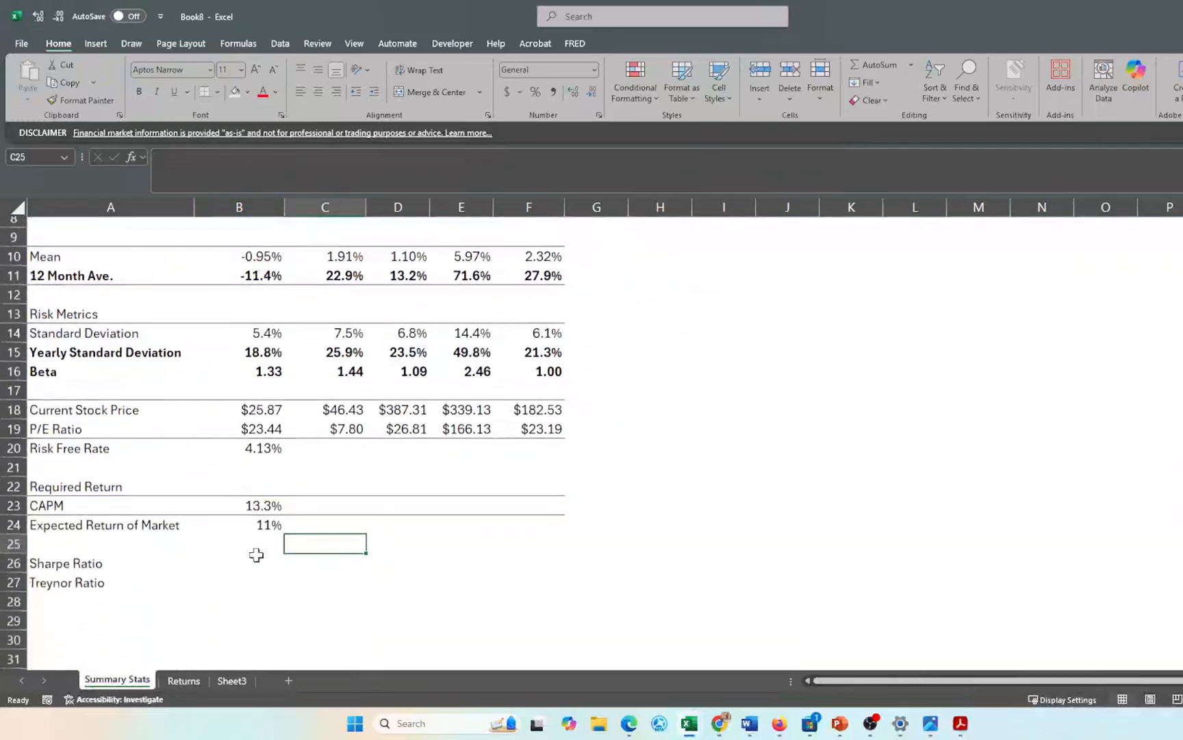
{"action": "left_click", "coordinate": [254, 506]}
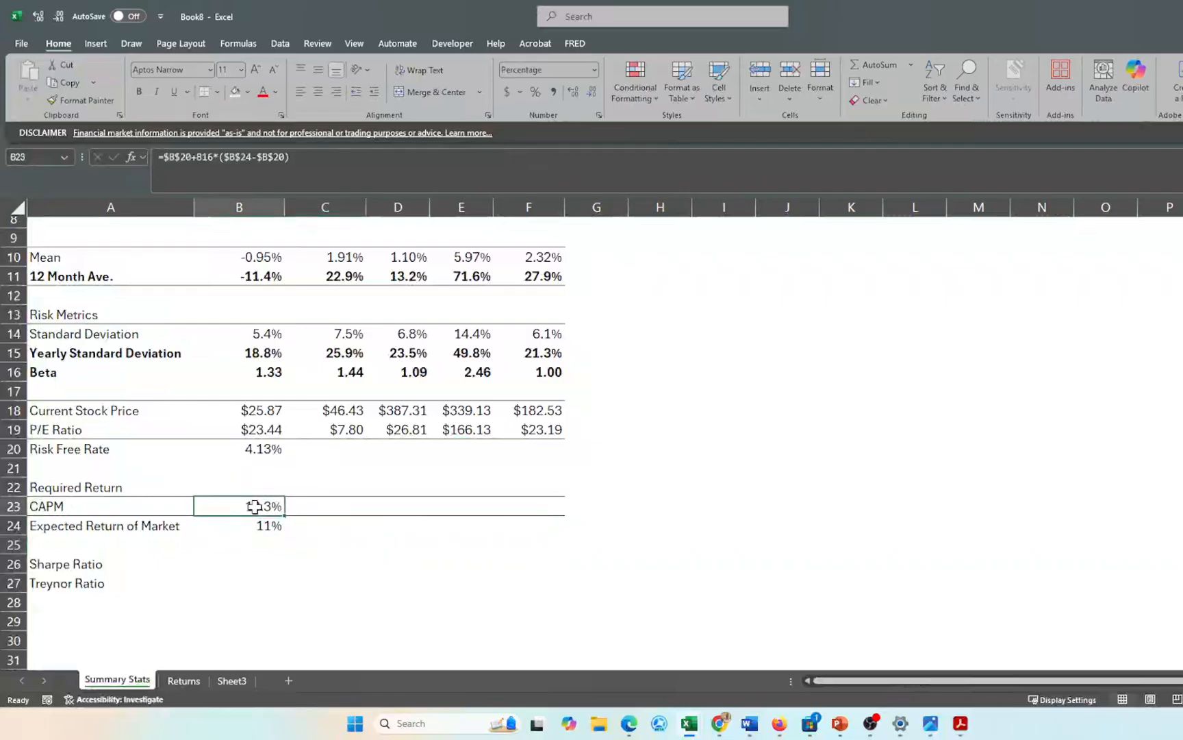
{"action": "key", "text": "shift+Right"}
{"action": "key", "text": "shift+Right"}
{"action": "key", "text": "shift+Right"}
{"action": "key", "text": "shift+Right"}
{"action": "key", "text": "ctrl+r"}
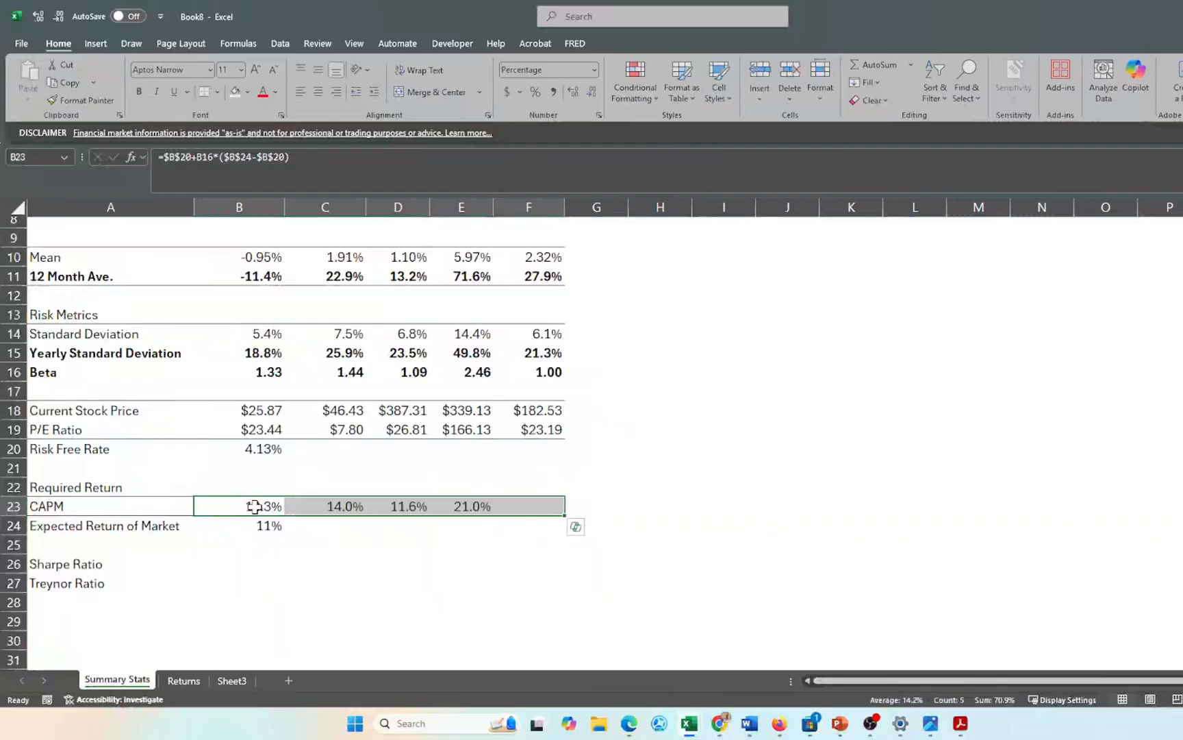
{"action": "left_click", "coordinate": [379, 579]}
- Select the Sharpe Ratio and Treynor Ratio rows, then pick B26 for MOS's Sharpe Ratio
{"action": "scroll", "coordinate": [379, 579], "scroll_direction": "down", "scroll_amount": 1}
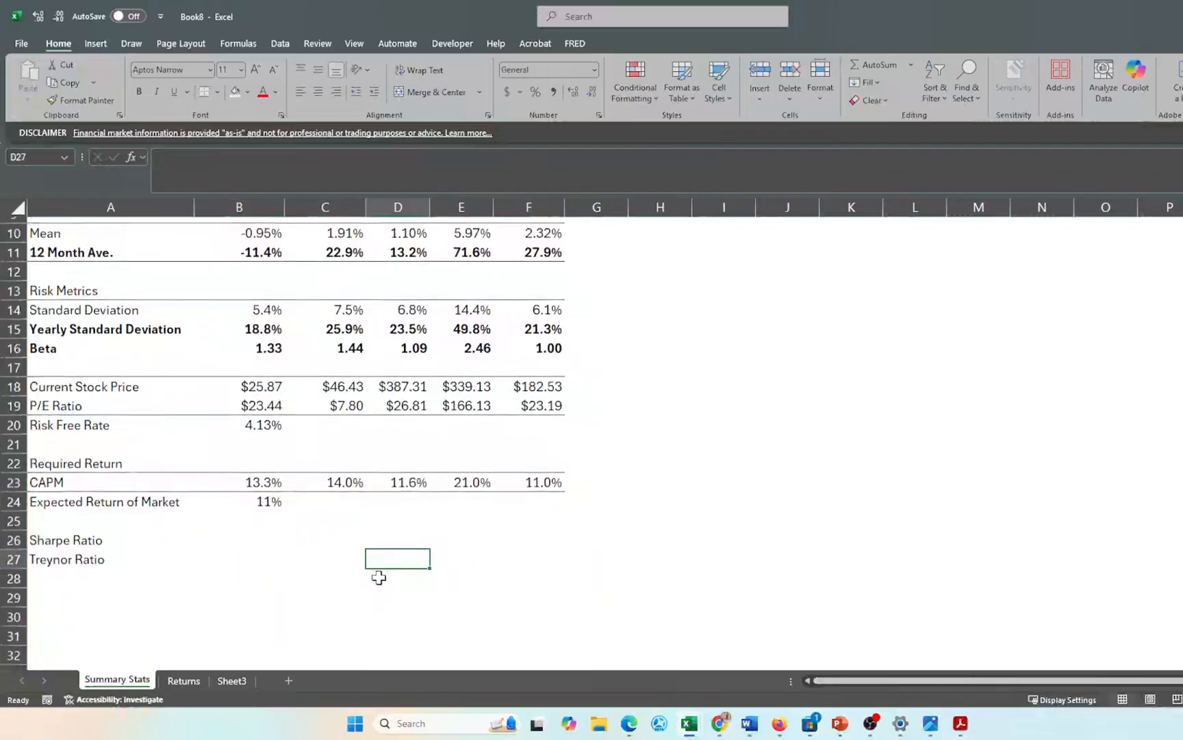
{"action": "left_click", "coordinate": [62, 546]}
{"action": "left_click_drag", "start_coordinate": [61, 546], "coordinate": [537, 560]}
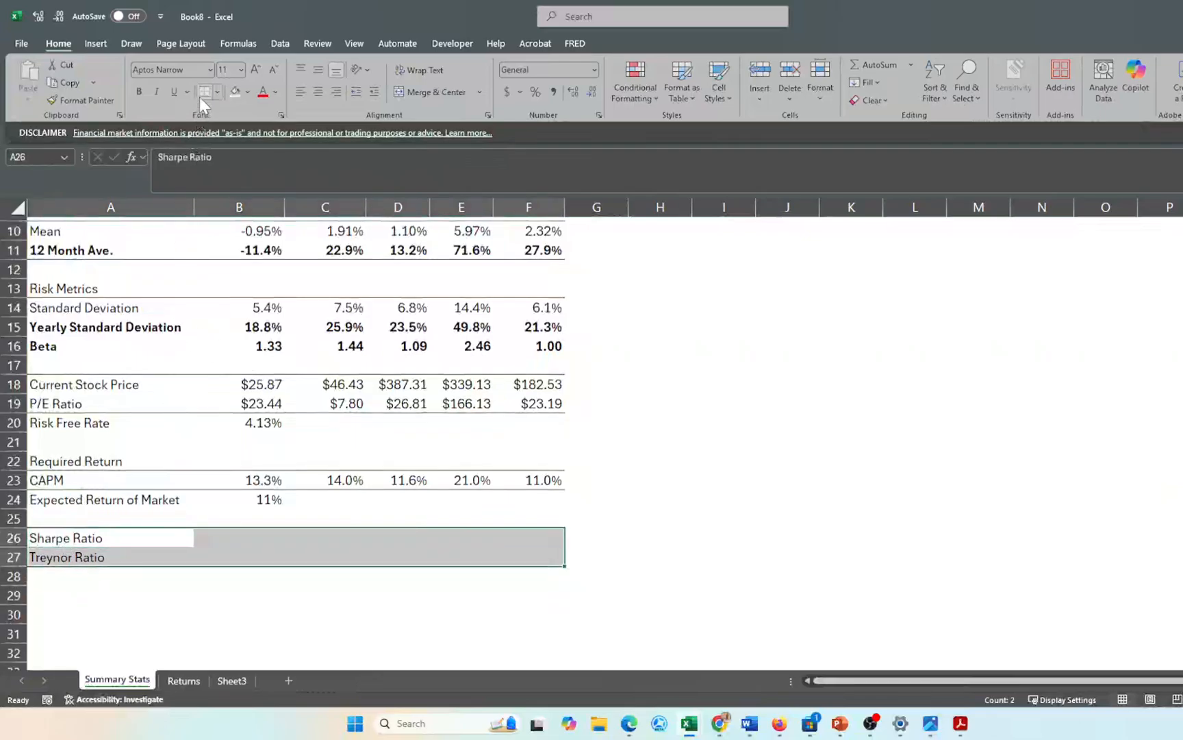
{"action": "left_click", "coordinate": [243, 541]}
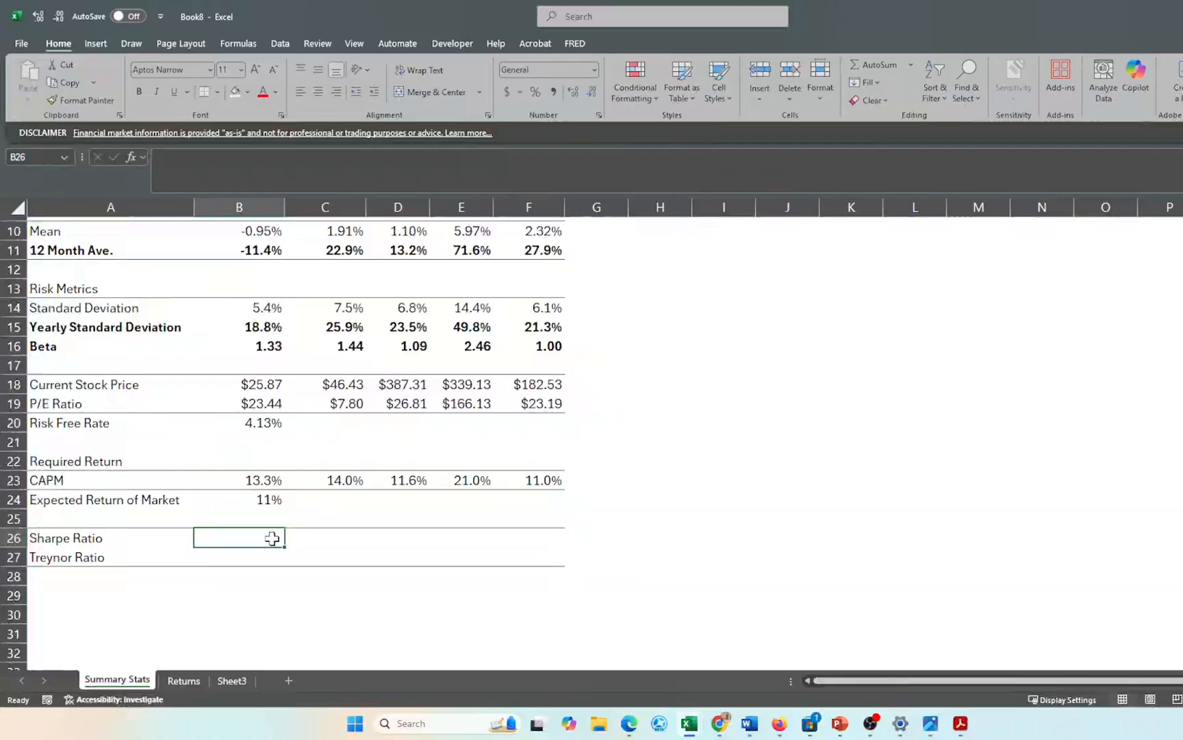
- Enter the Sharpe Ratio formula =(B11-$B$20)/B15 in B26
{"action": "type", "text": "="}
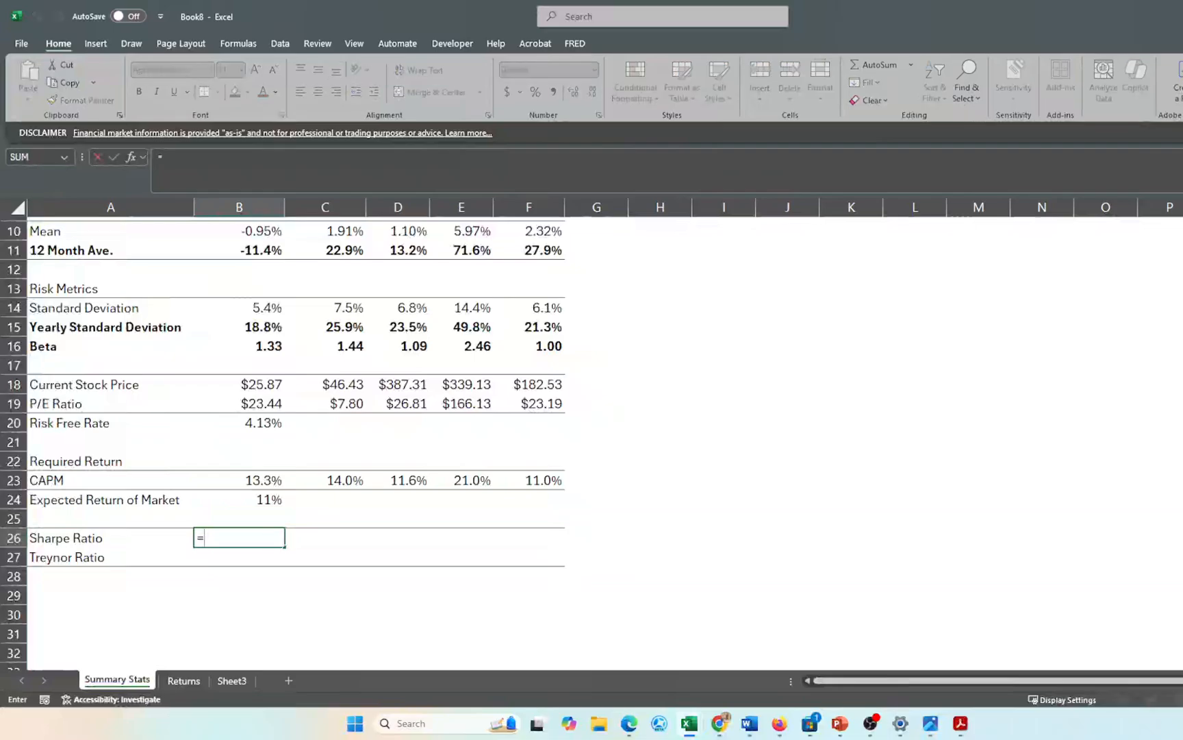
{"action": "type", "text": "("}
{"action": "scroll", "coordinate": [257, 467], "scroll_direction": "up", "scroll_amount": 1}
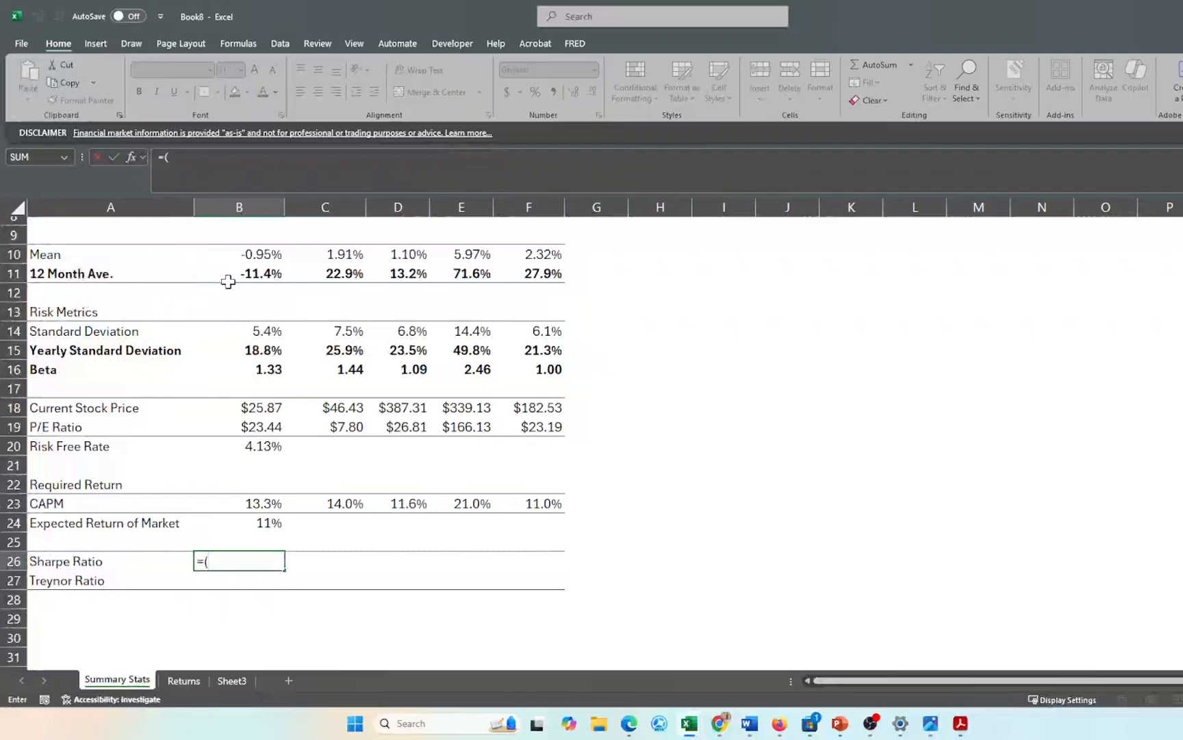
{"action": "left_click", "coordinate": [258, 272]}
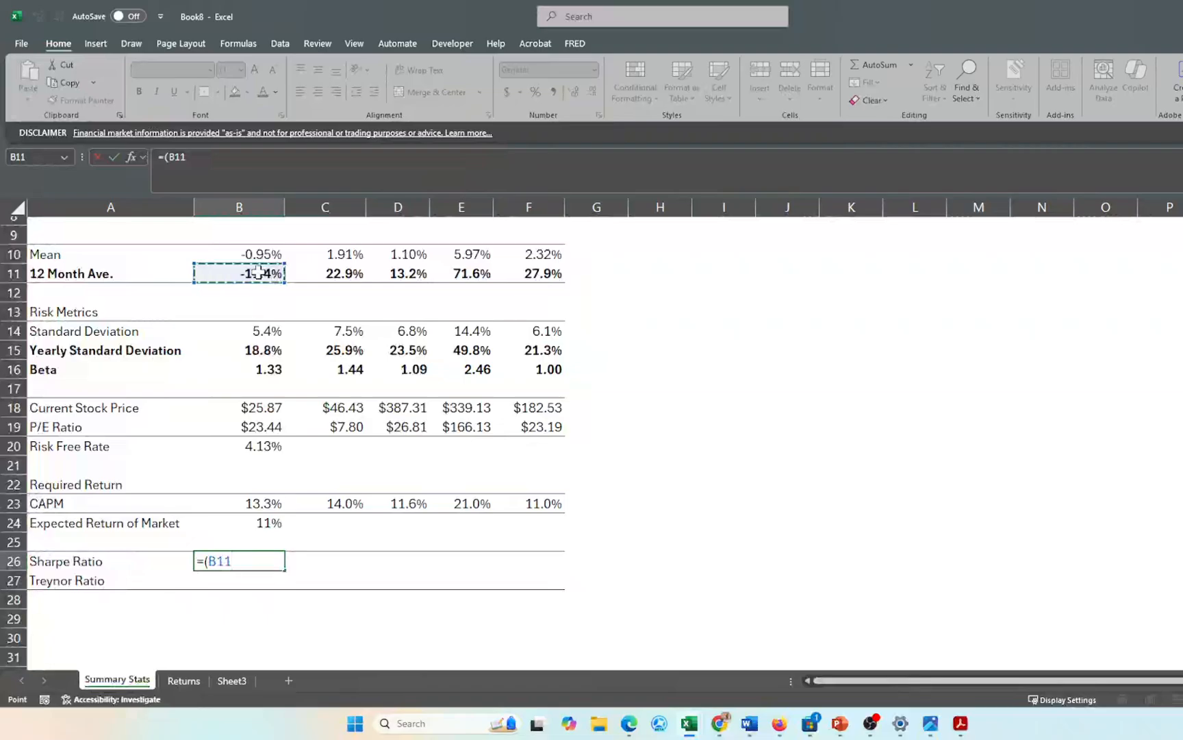
{"action": "type", "text": "-"}
{"action": "left_click", "coordinate": [257, 443]}
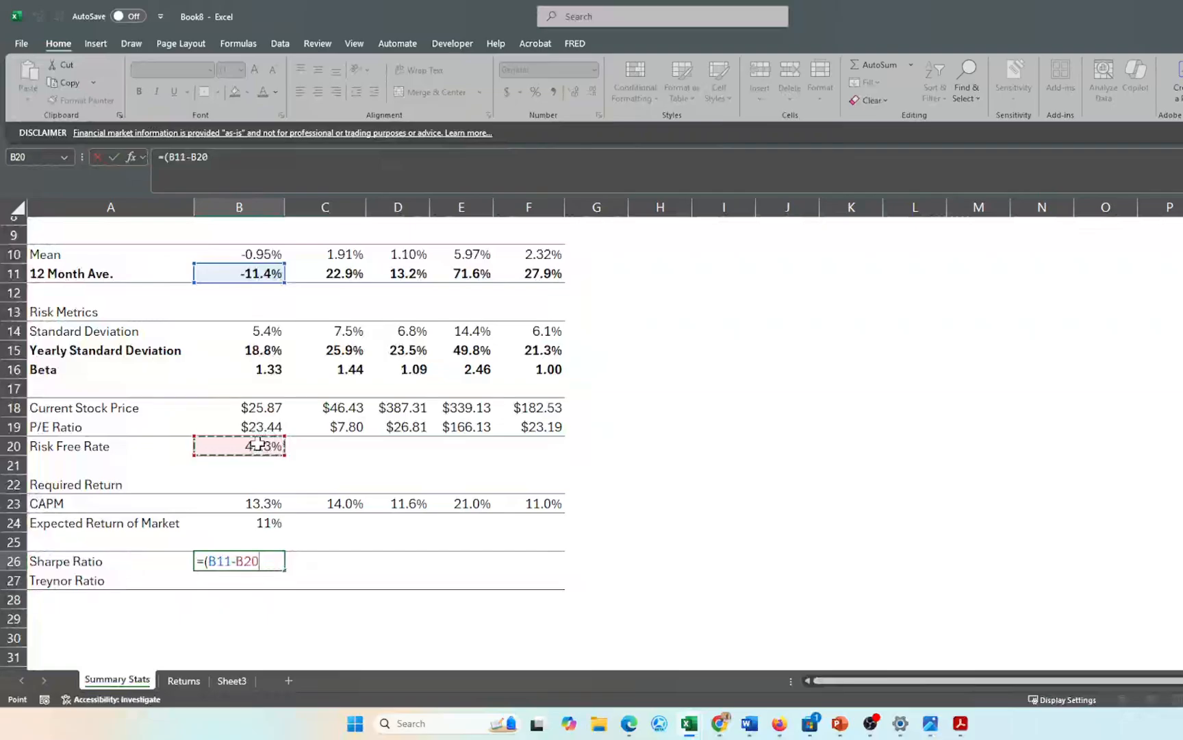
{"action": "key", "text": "F4"}
{"action": "type", "text": ")"}
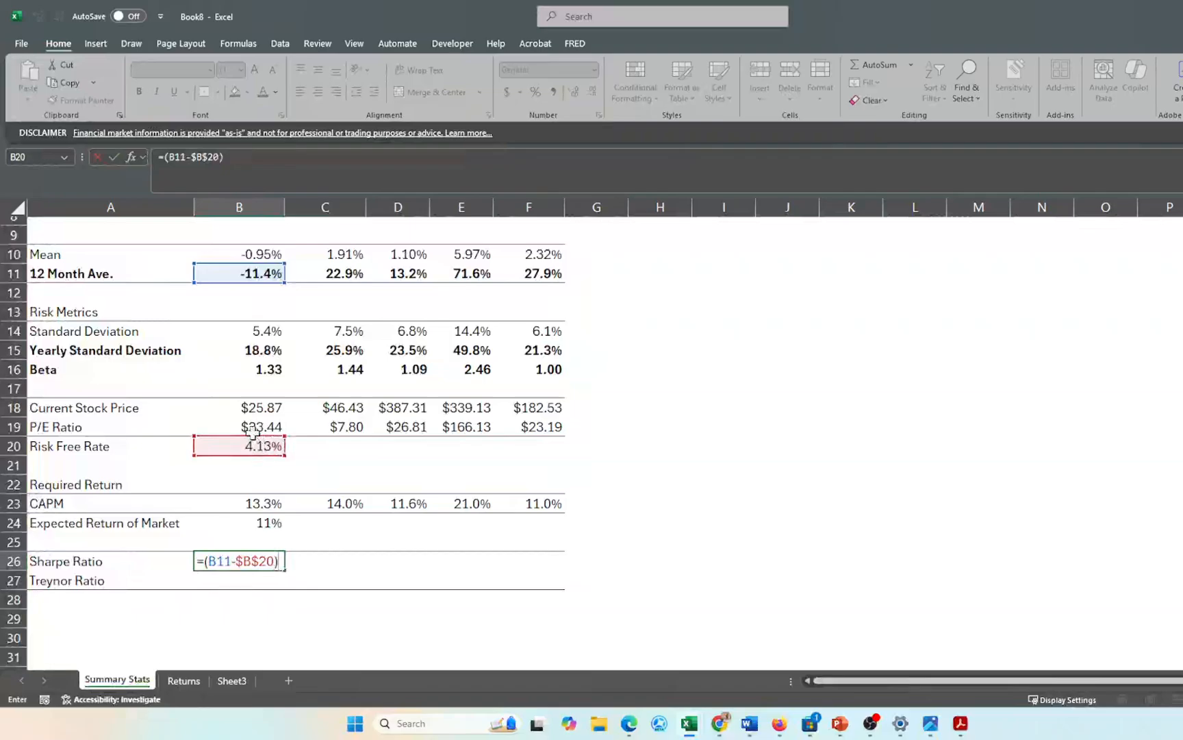
{"action": "left_click", "coordinate": [258, 352]}
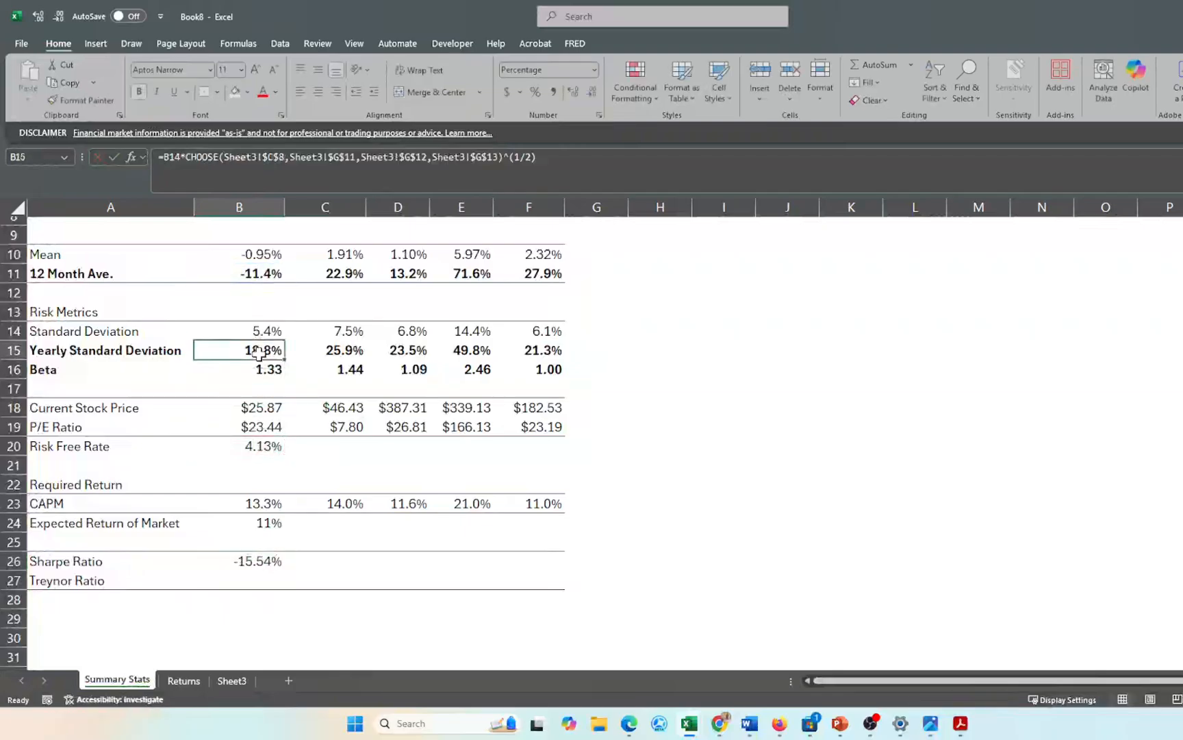
{"action": "double_click", "coordinate": [252, 558]}
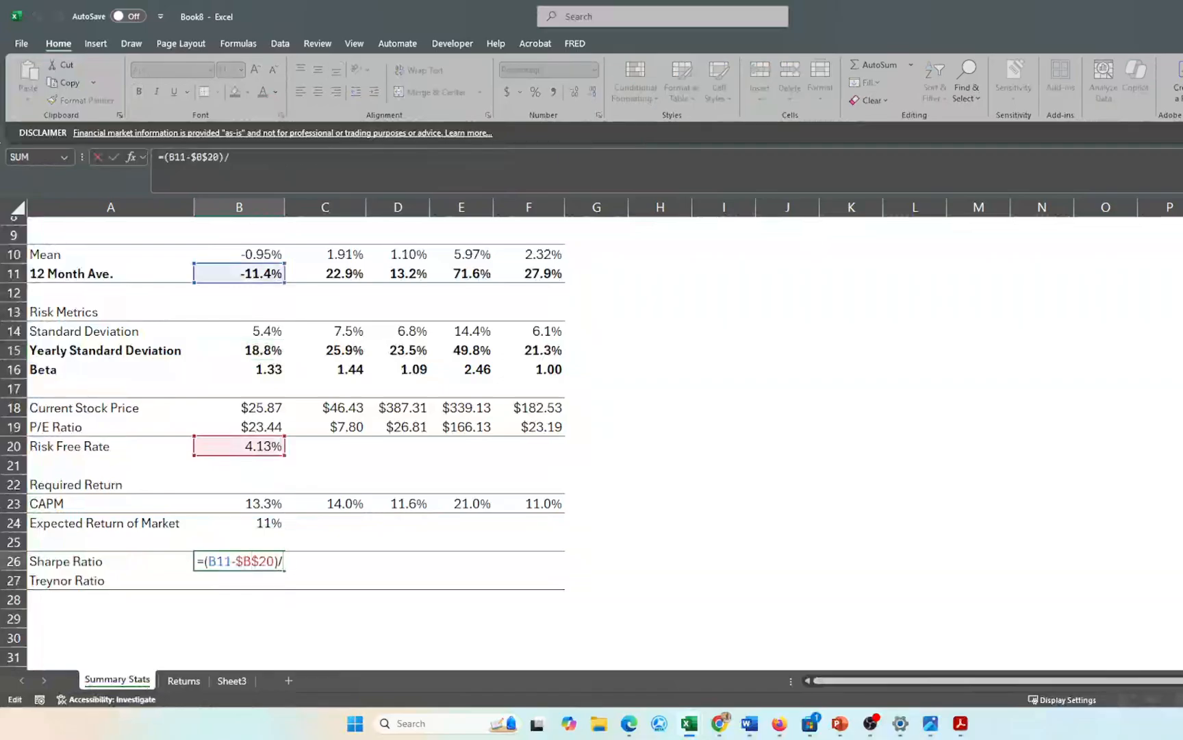
{"action": "type", "text": "/"}
{"action": "left_click", "coordinate": [267, 351]}
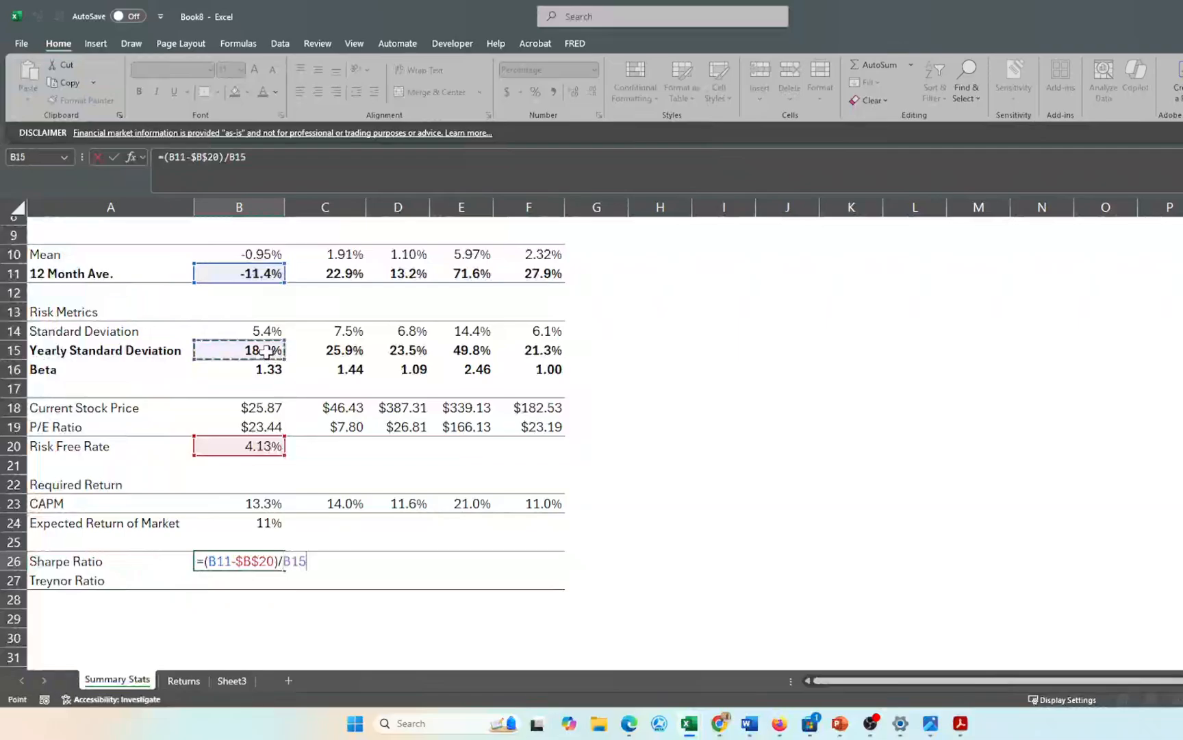
{"action": "key", "text": "ctrl+Return"}
- Fill the Sharpe Ratio formula right through F26 for every stock
{"action": "key", "text": "shift+Right"}
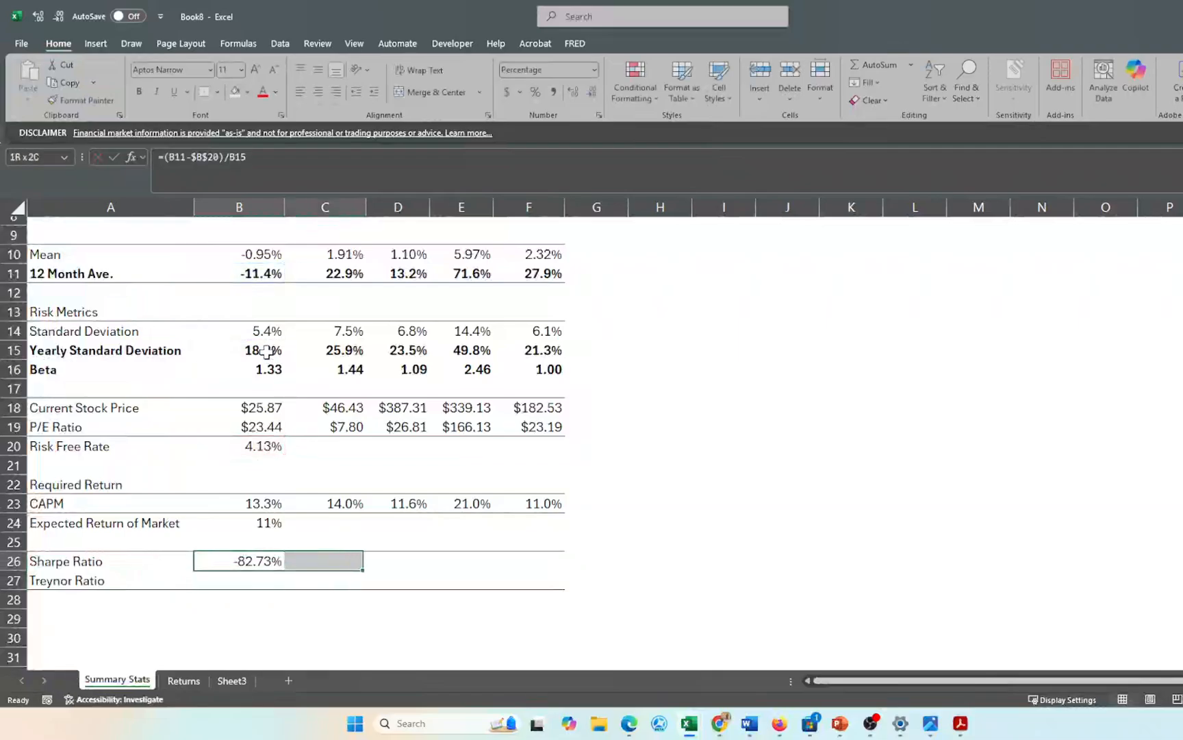
{"action": "key", "text": "shift+Right"}
{"action": "key", "text": "shift+Right"}
{"action": "key", "text": "shift+Right"}
{"action": "key", "text": "ctrl+r"}
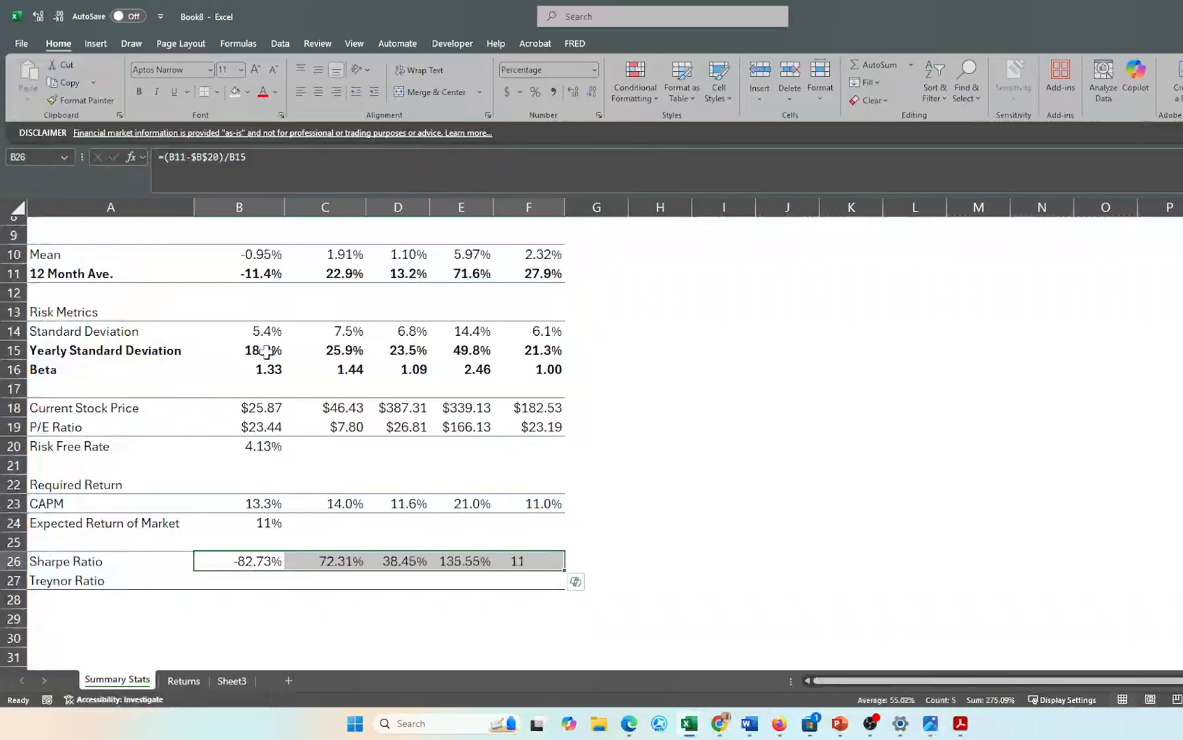
{"action": "left_click", "coordinate": [358, 614]}
{"action": "left_click_drag", "start_coordinate": [270, 562], "coordinate": [508, 561]}
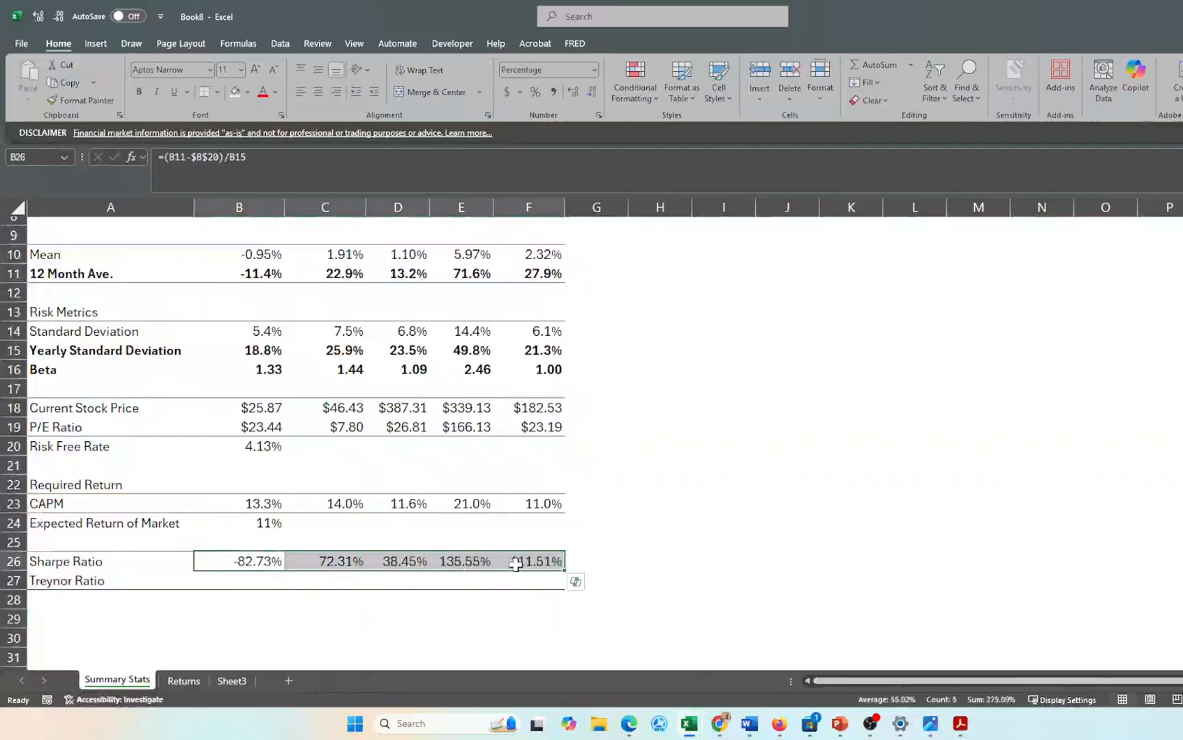
- Switch the Sharpe Ratio row's number format to plain decimals
{"action": "left_click", "coordinate": [533, 68]}
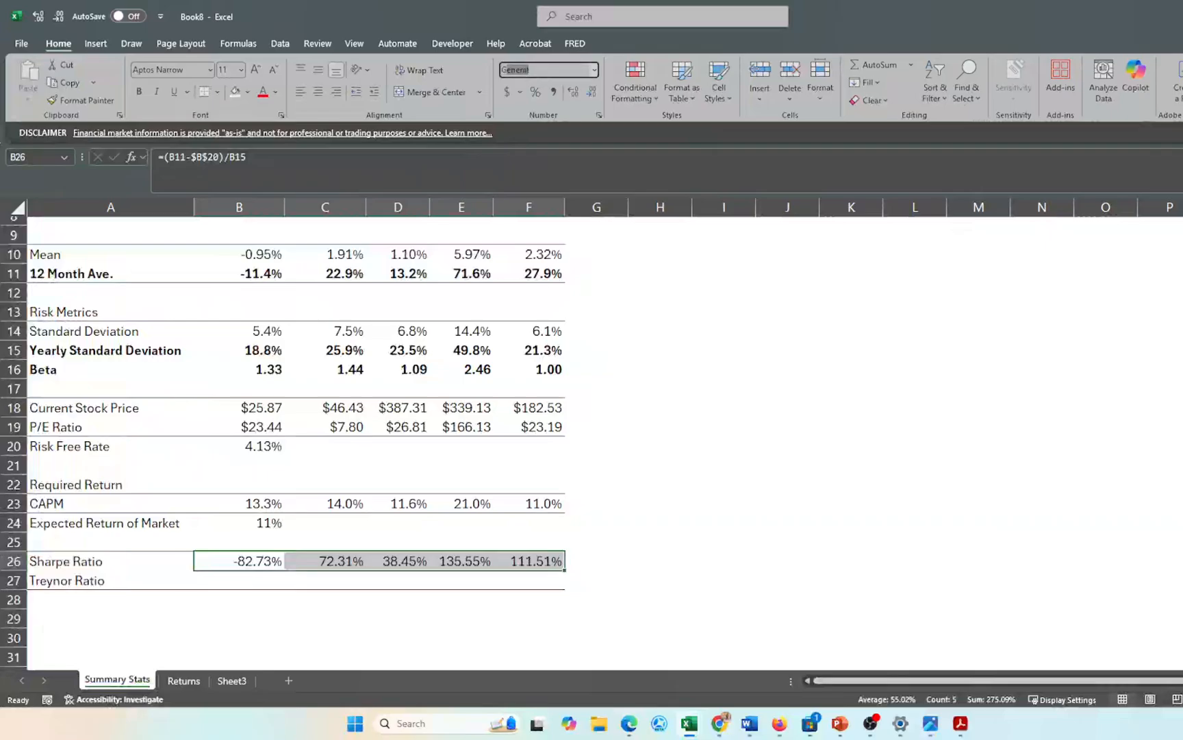
{"action": "key", "text": "Return"}
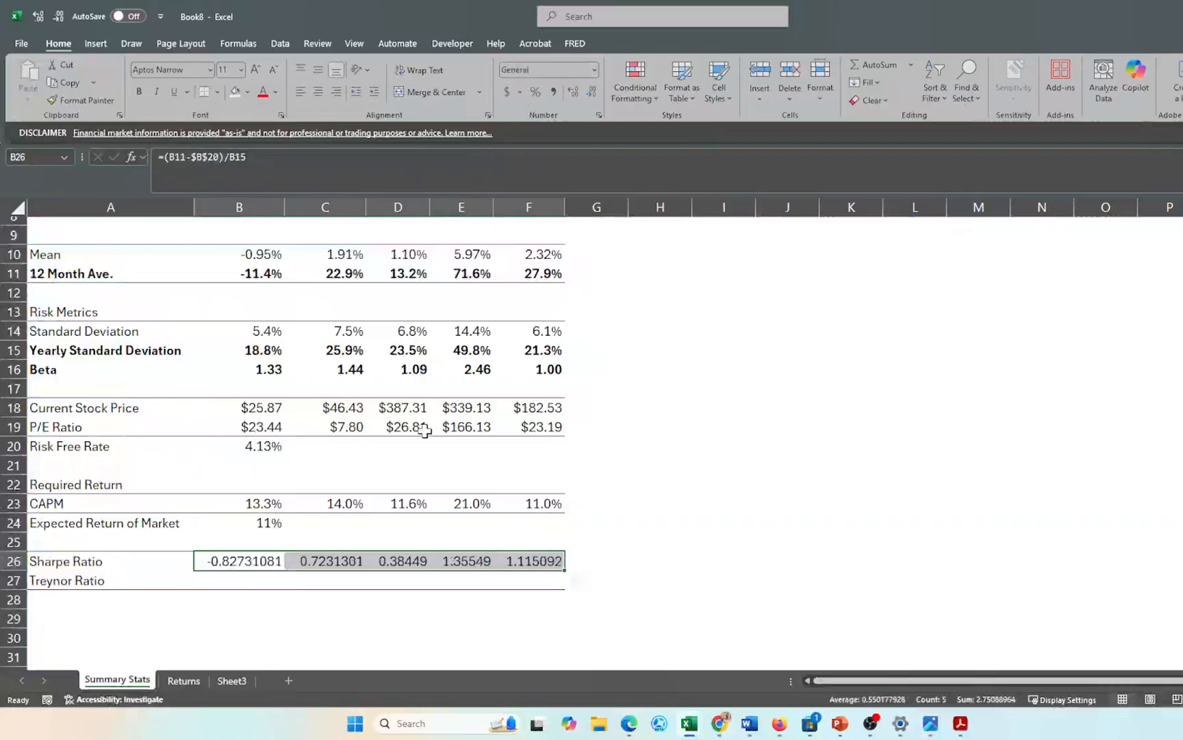
{"action": "left_click", "coordinate": [388, 635]}
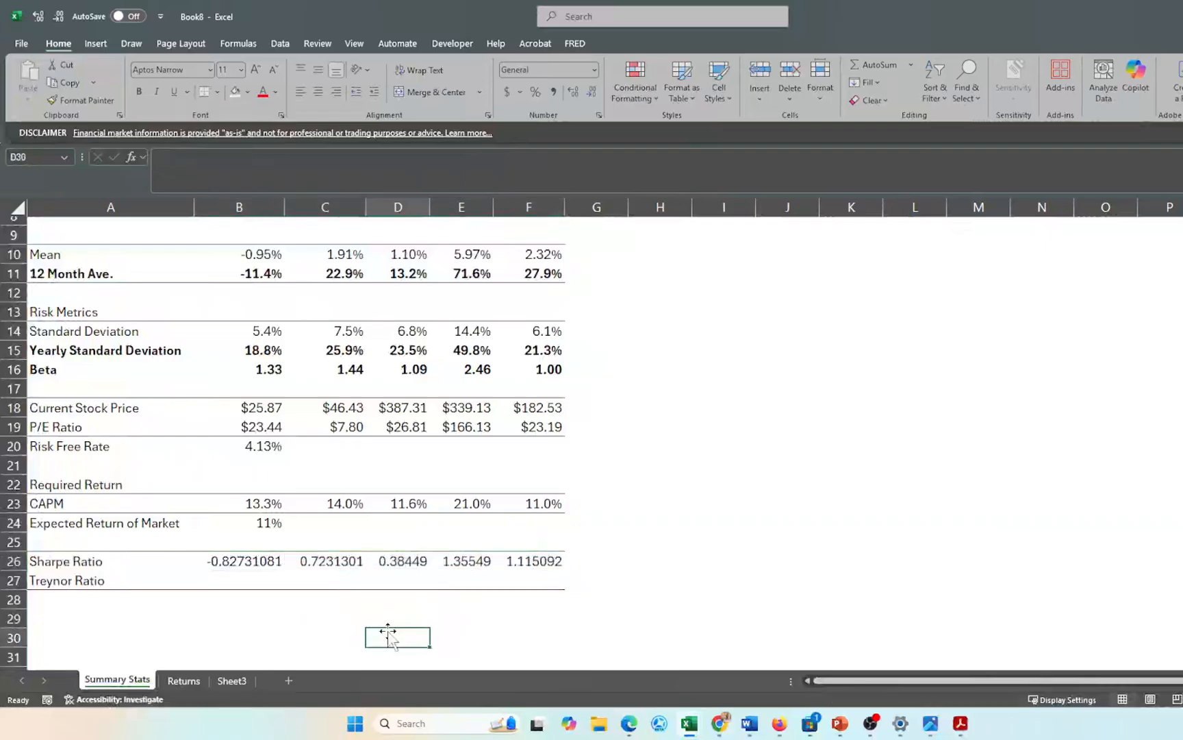
{"action": "scroll", "coordinate": [388, 635], "scroll_direction": "up", "scroll_amount": 1}
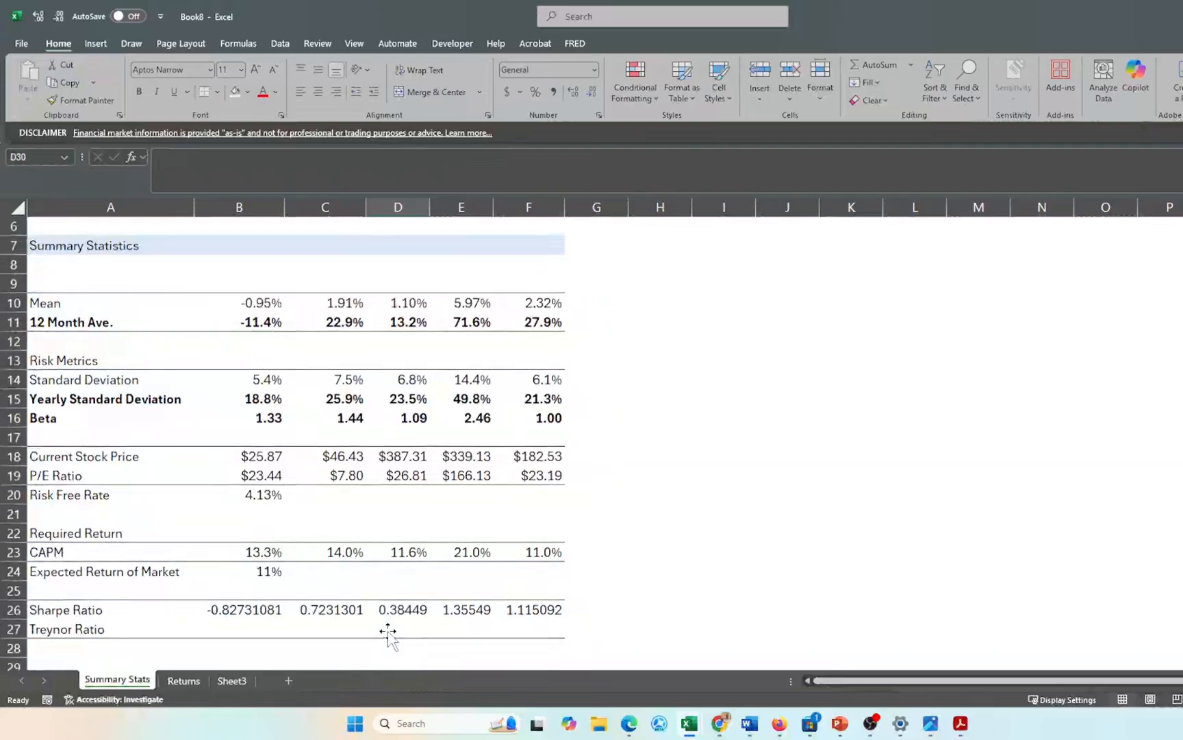
- Check GOOG's Sharpe Ratio formula in F26 and undo the stray entry and column widening
{"action": "double_click", "coordinate": [532, 610]}
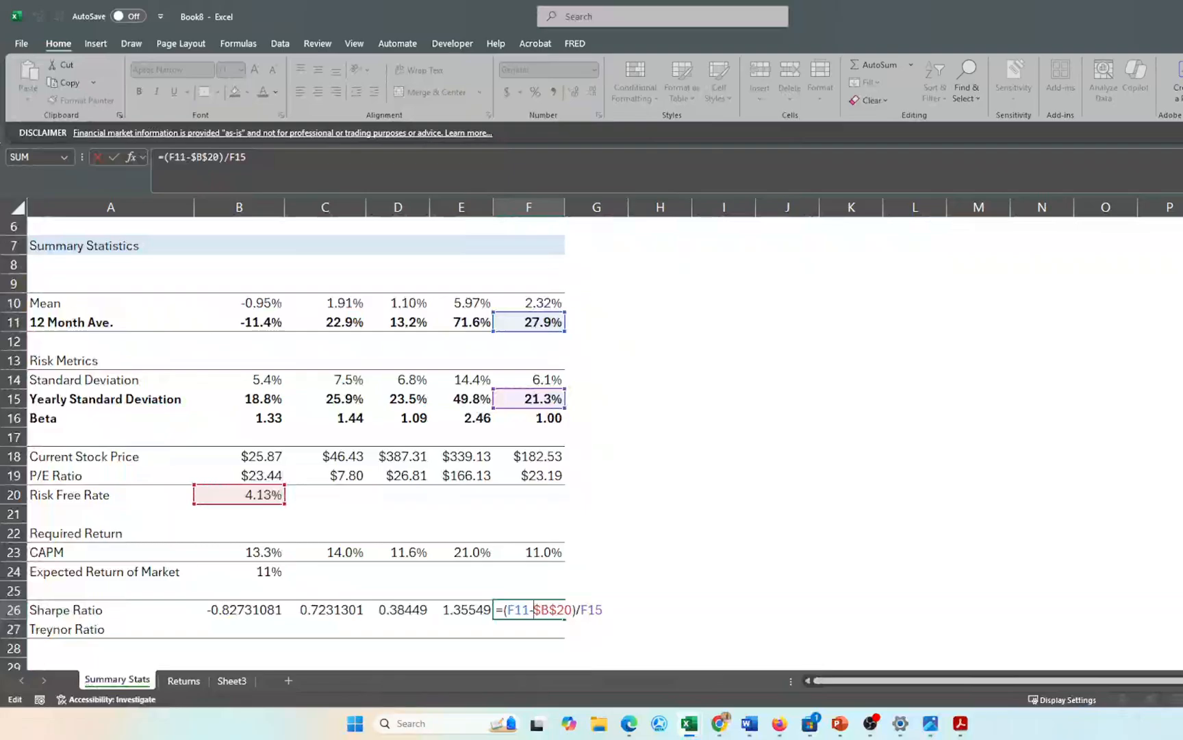
{"action": "key", "text": "Return"}
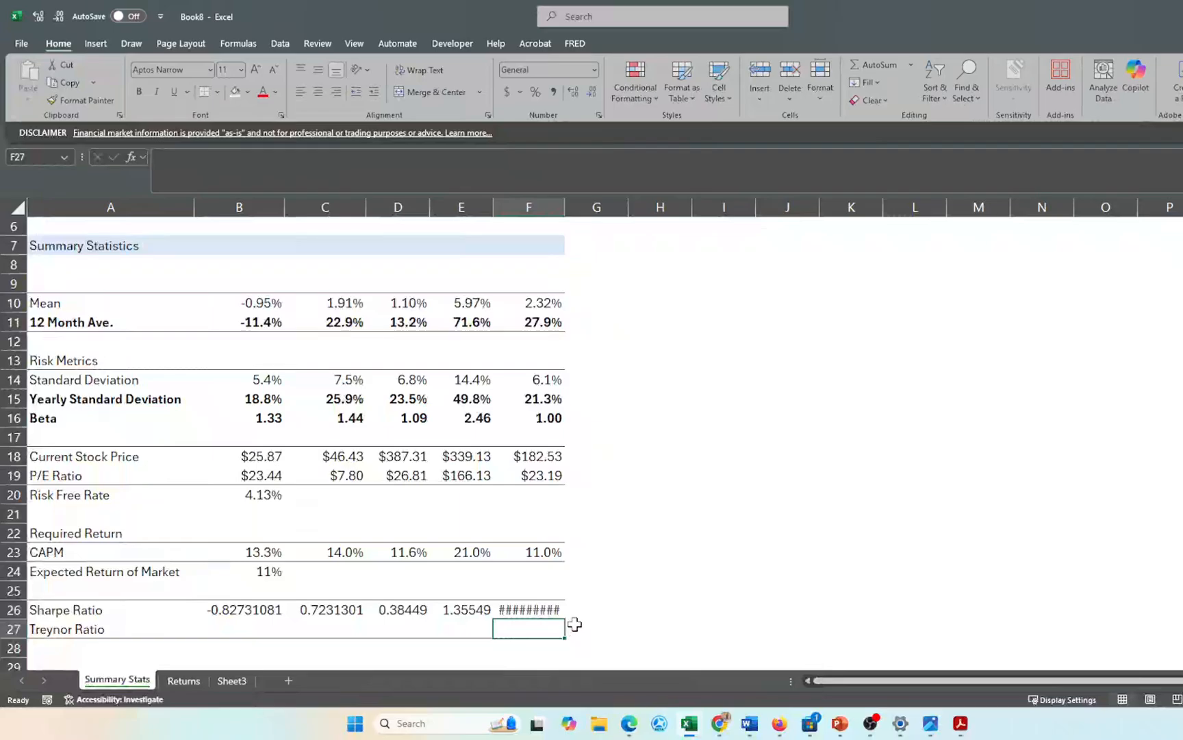
{"action": "double_click", "coordinate": [565, 206]}
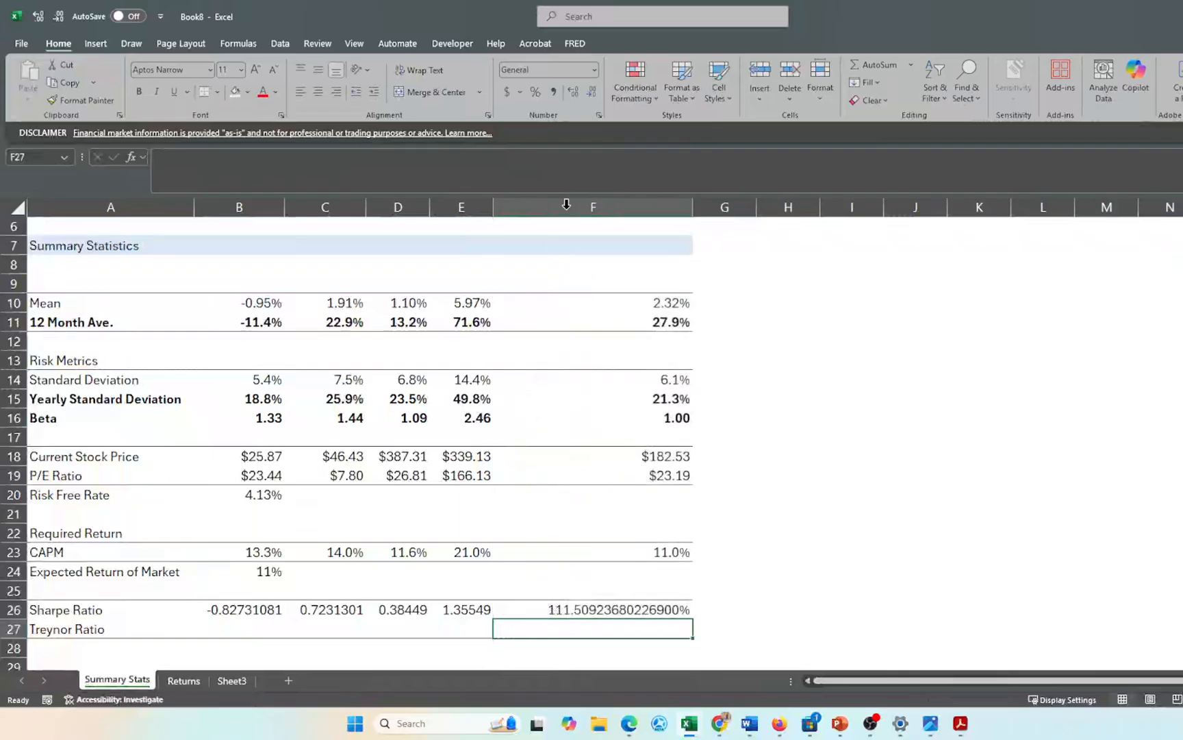
{"action": "left_click", "coordinate": [548, 605]}
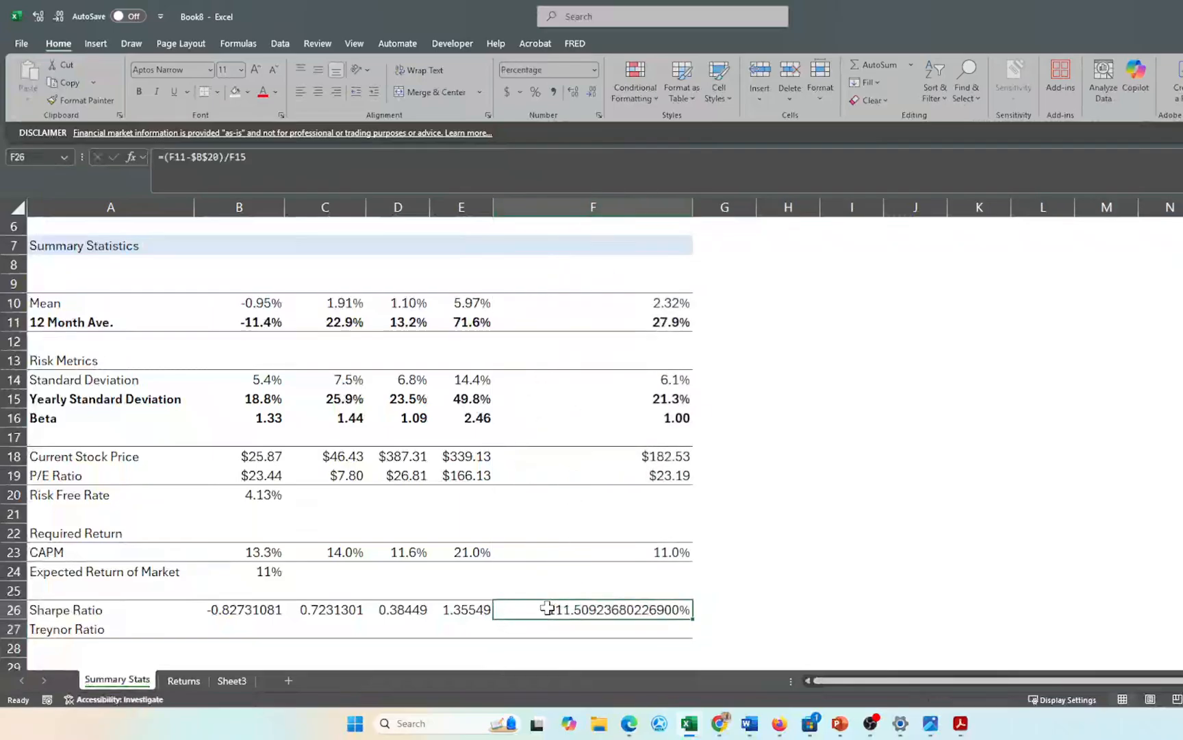
{"action": "type", "text": "gen"}
{"action": "key", "text": "Return"}
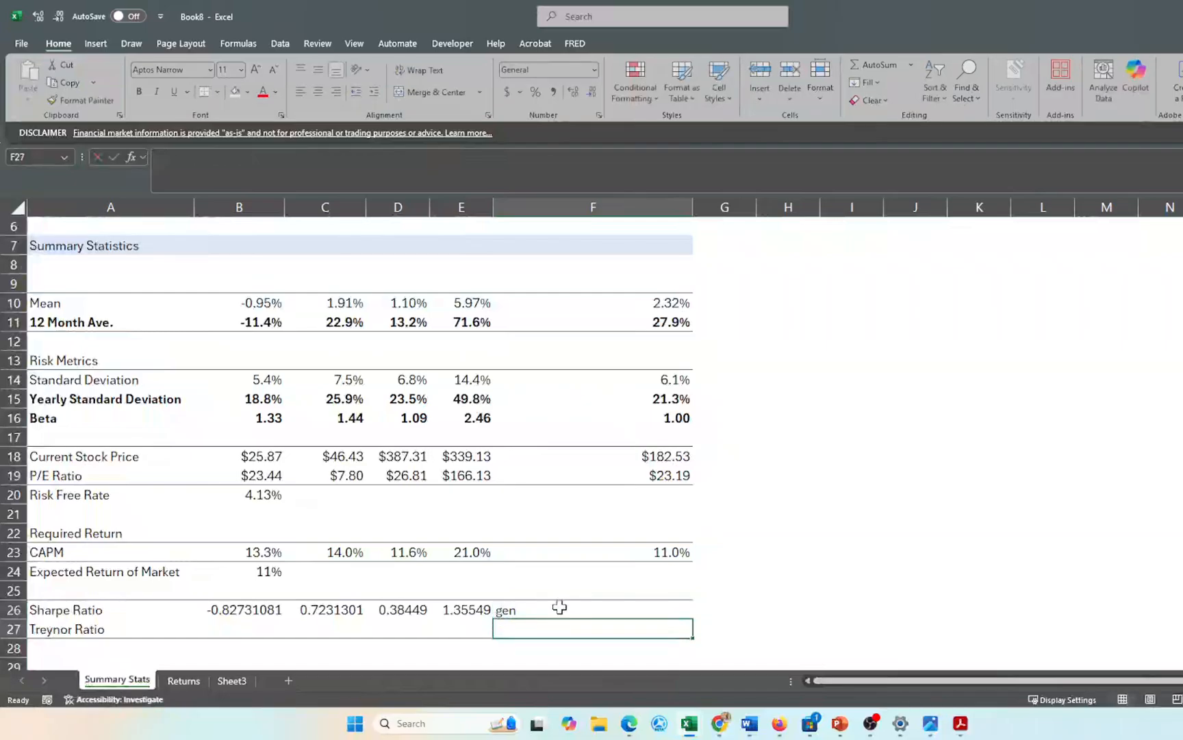
{"action": "key", "text": "ctrl+z"}
{"action": "key", "text": "ctrl+z"}
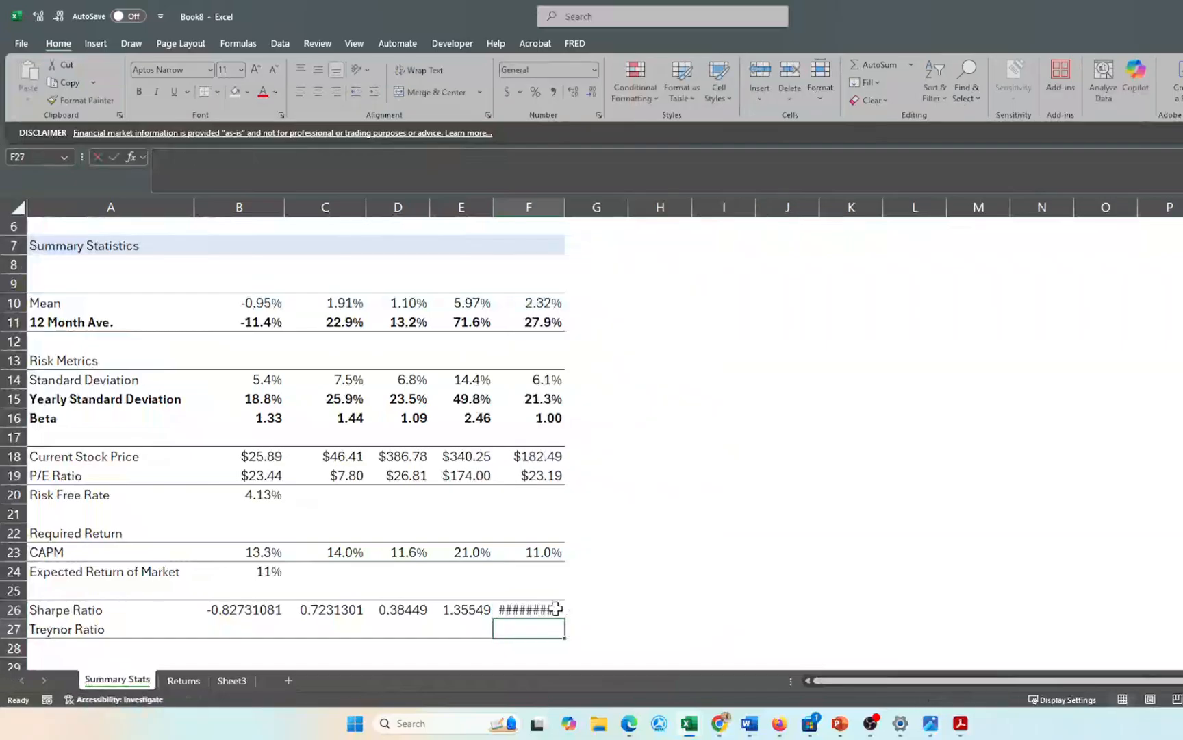
- Apply General number format to F26 so it shows 1.115092
{"action": "left_click", "coordinate": [512, 607]}
{"action": "left_click", "coordinate": [552, 70]}
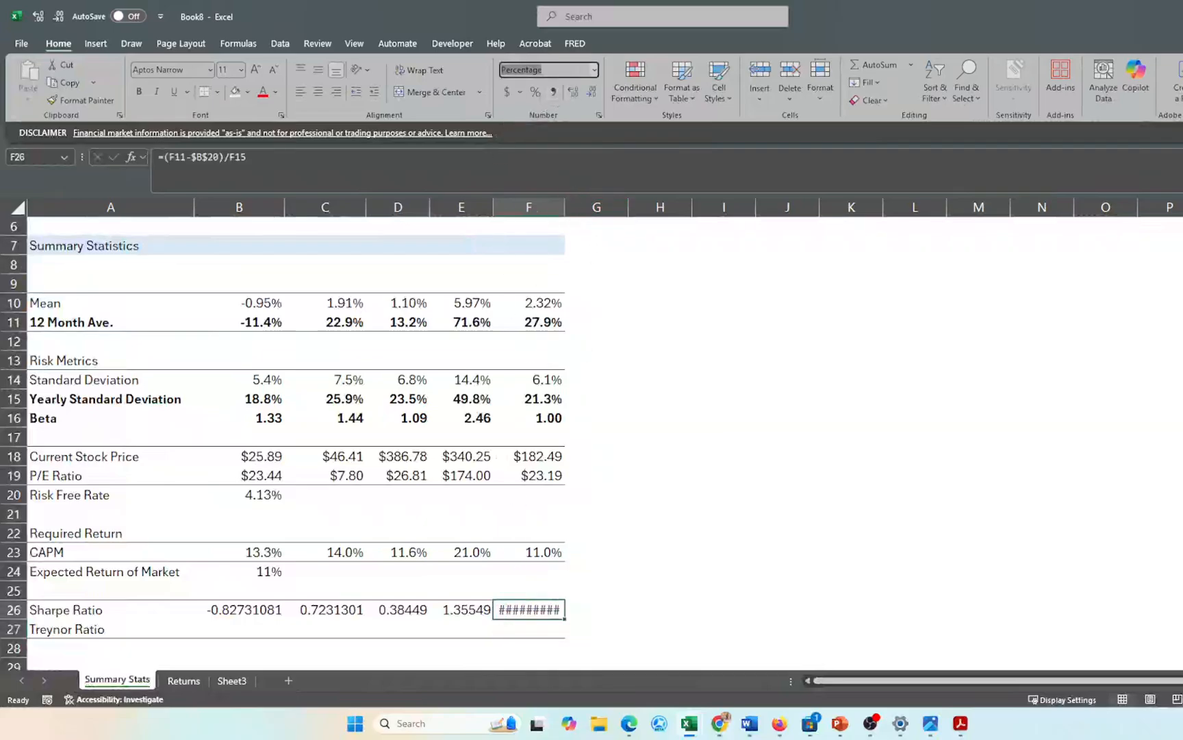
{"action": "type", "text": "General"}
{"action": "key", "text": "Return"}
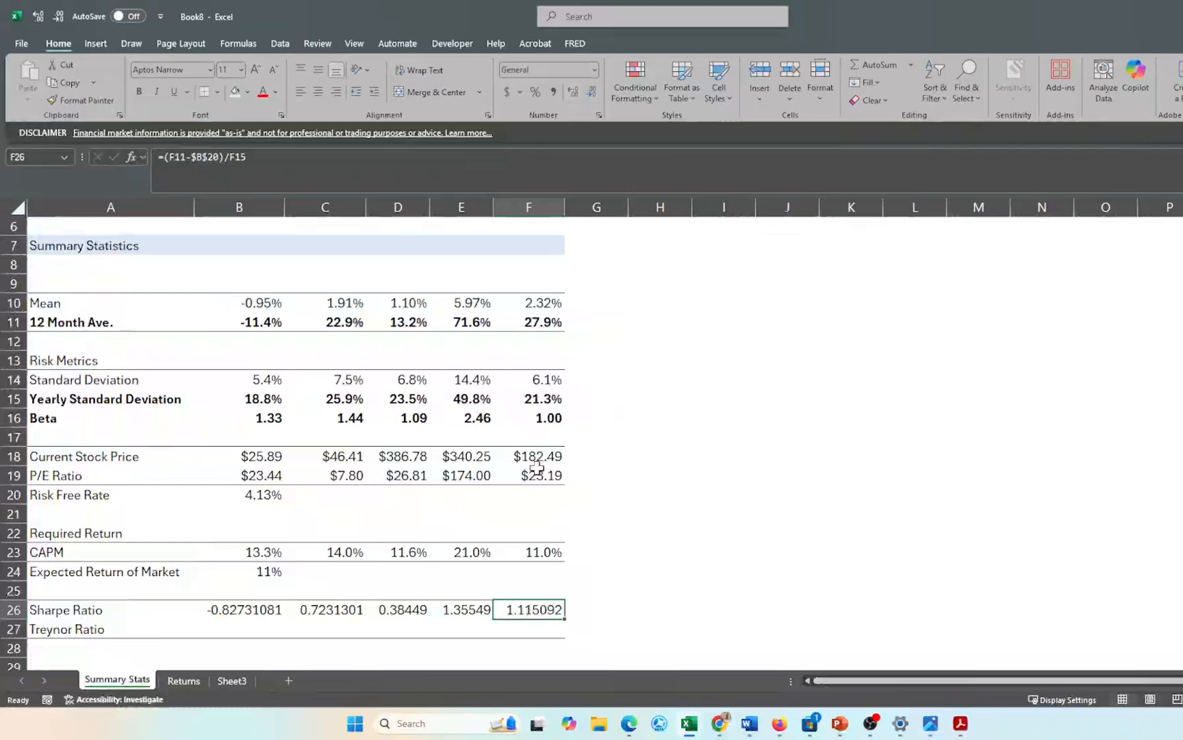
{"action": "left_click", "coordinate": [701, 531]}
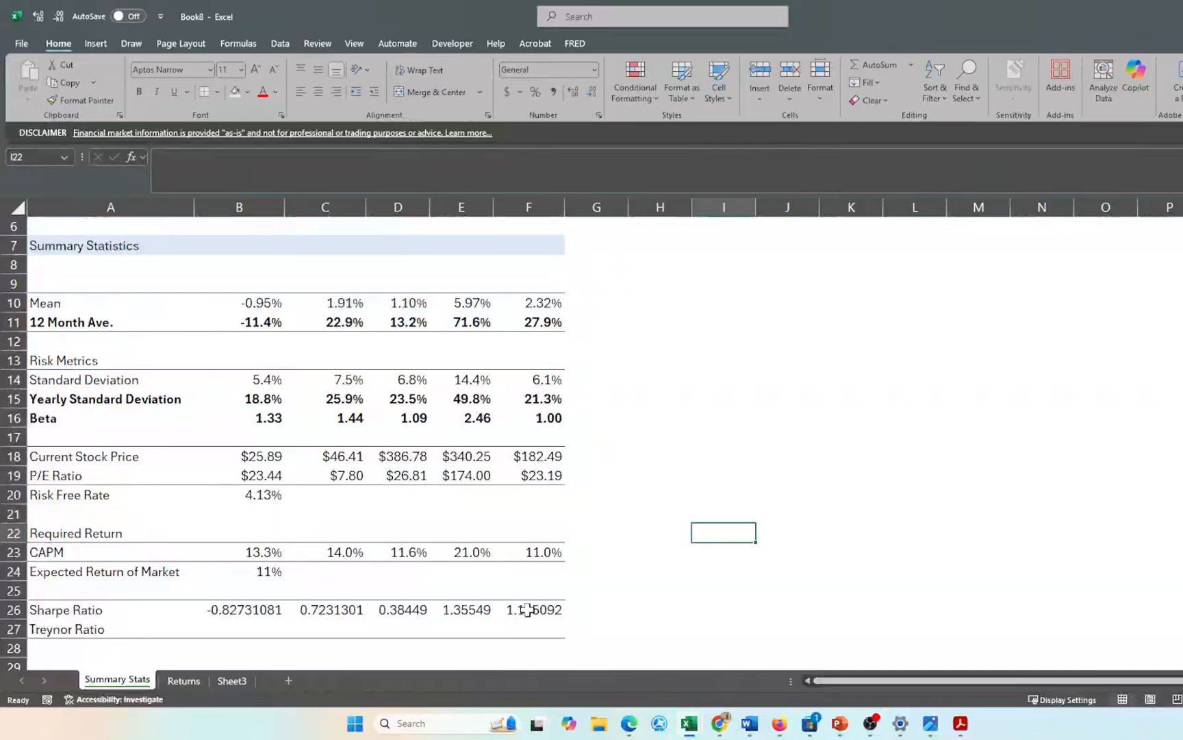
{"action": "scroll", "coordinate": [527, 610], "scroll_direction": "down", "scroll_amount": 1}
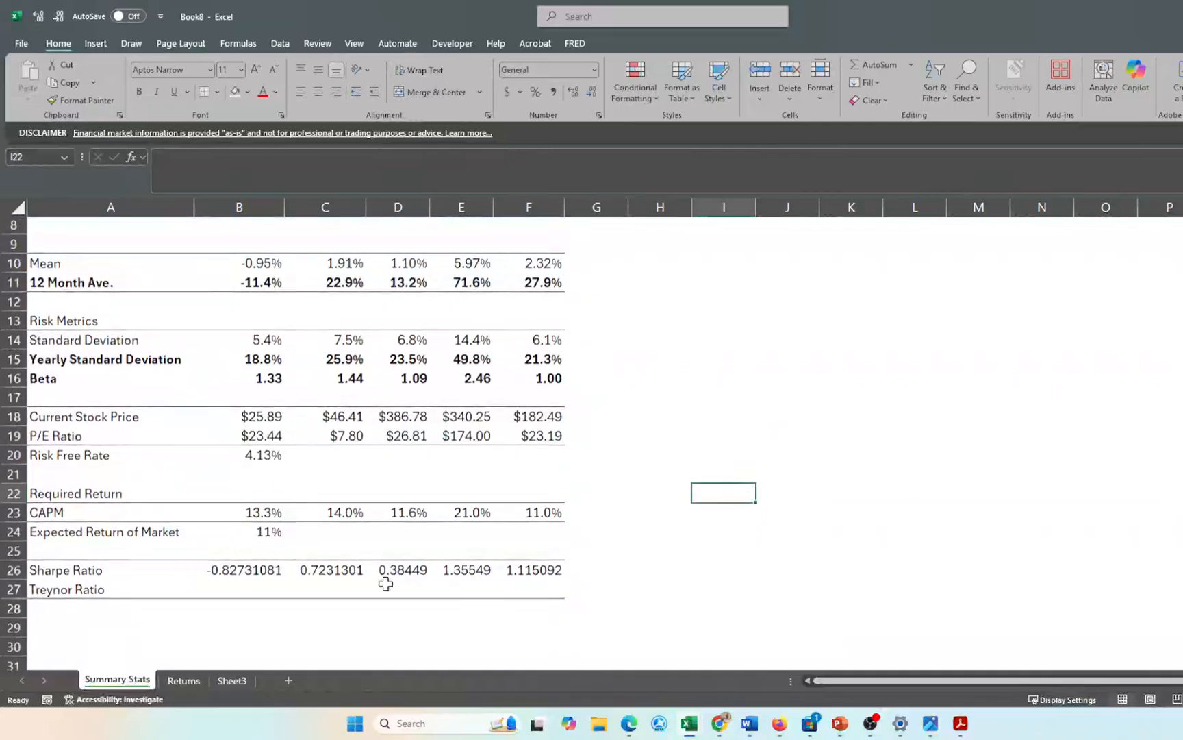
{"action": "left_click", "coordinate": [240, 590]}
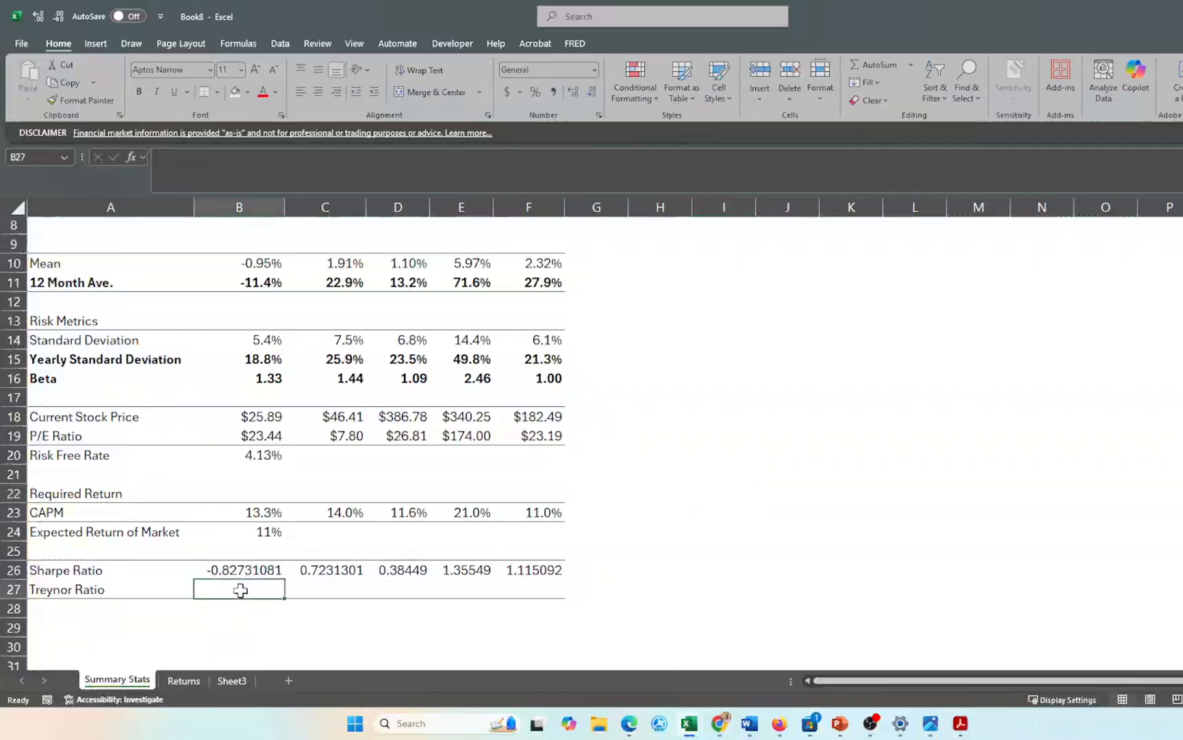
{"action": "type", "text": "=("}
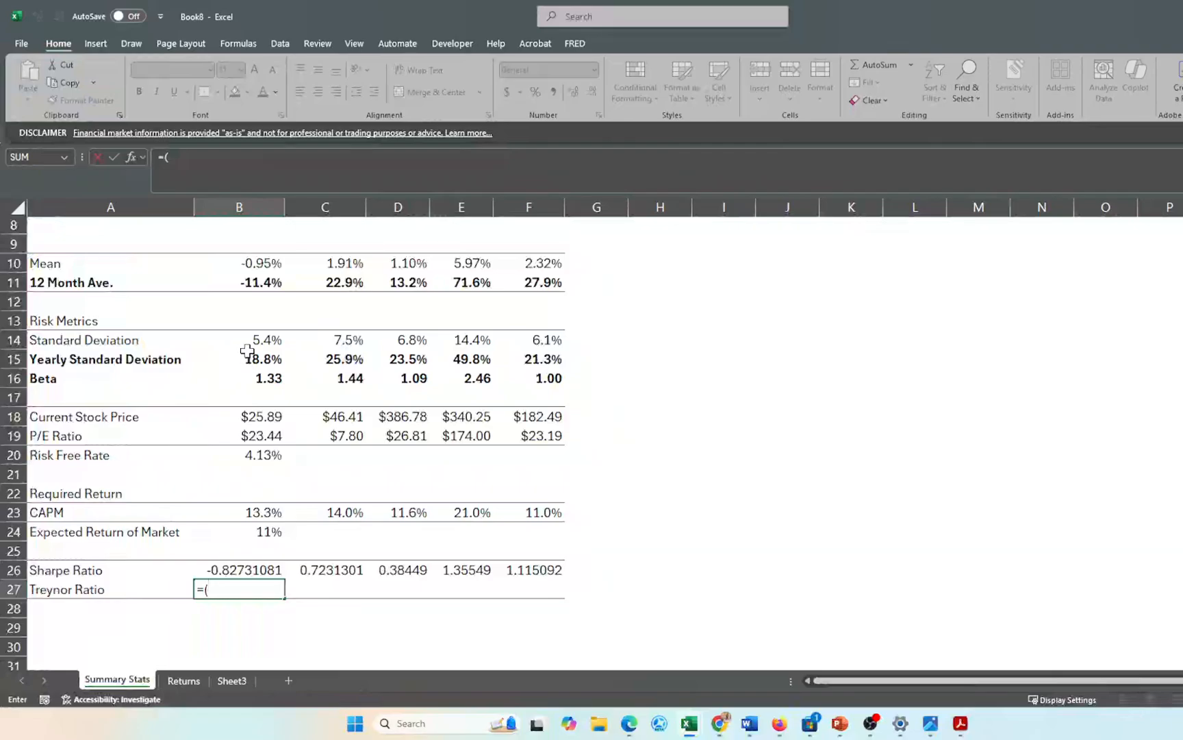
{"action": "left_click", "coordinate": [252, 280]}
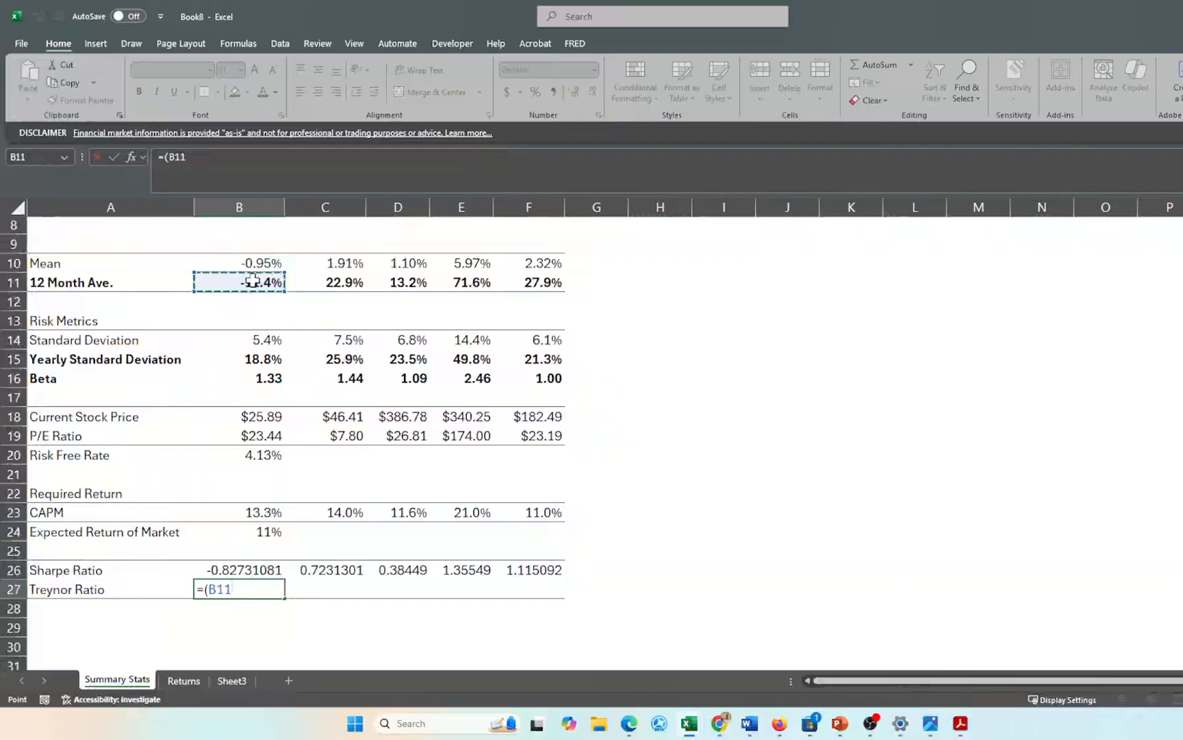
{"action": "type", "text": "-"}
{"action": "left_click", "coordinate": [260, 378]}
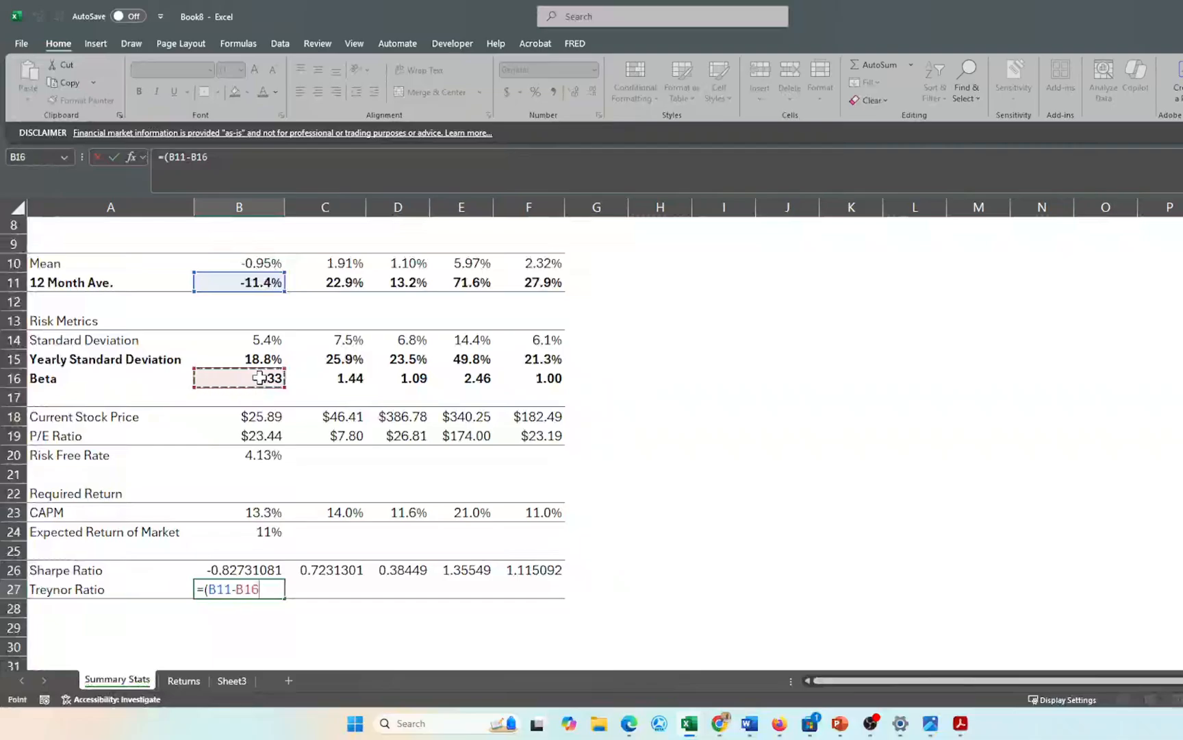
{"action": "key", "text": "BackSpace"}
{"action": "key", "text": "BackSpace"}
{"action": "key", "text": "BackSpace"}
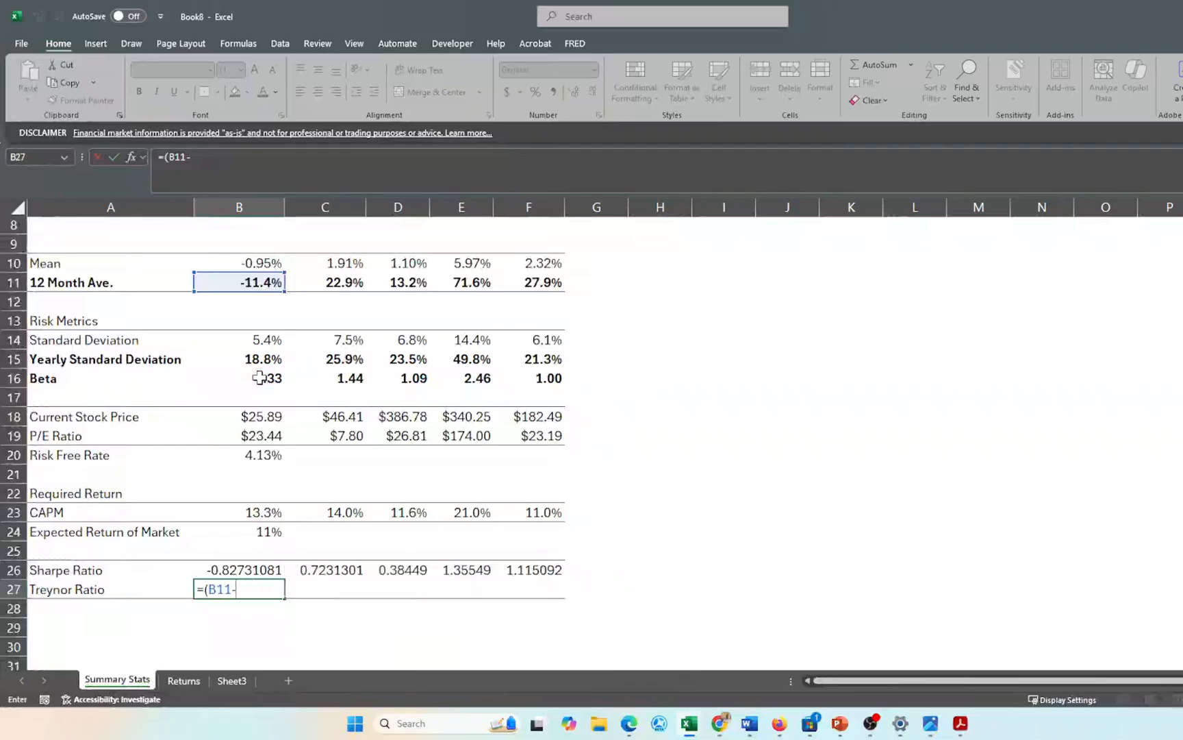
{"action": "left_click", "coordinate": [253, 457]}
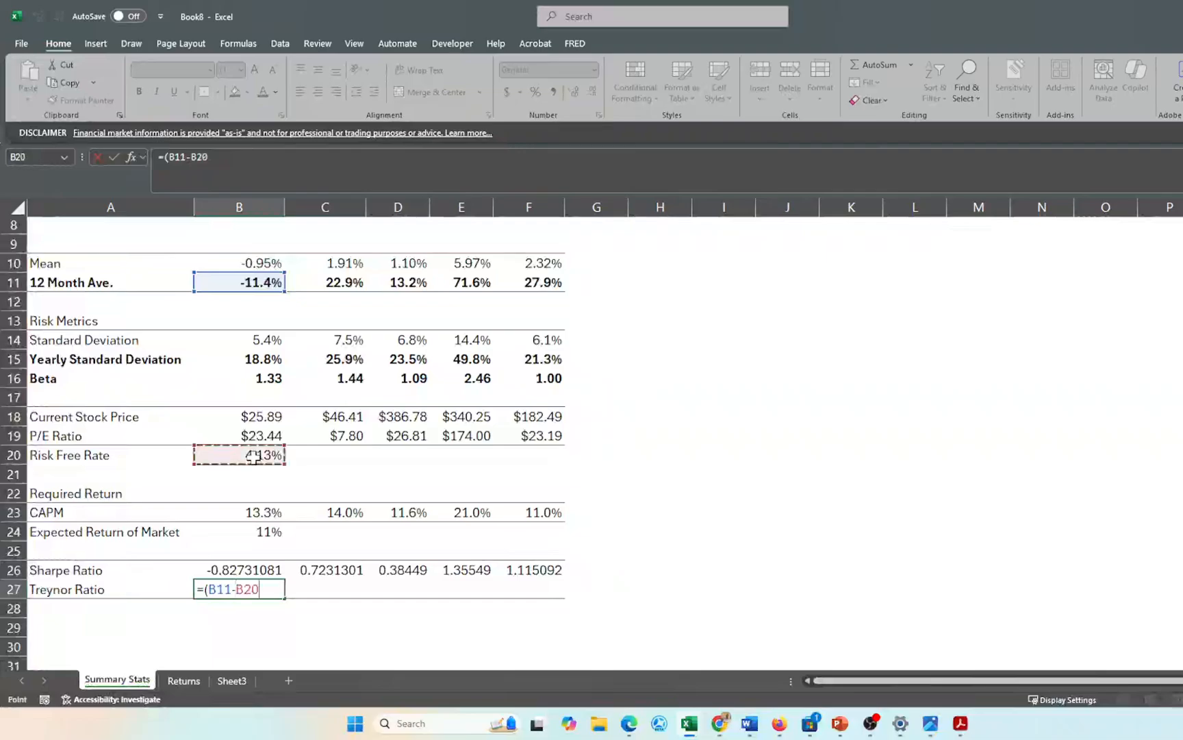
{"action": "key", "text": "F4"}
{"action": "type", "text": ")/"}
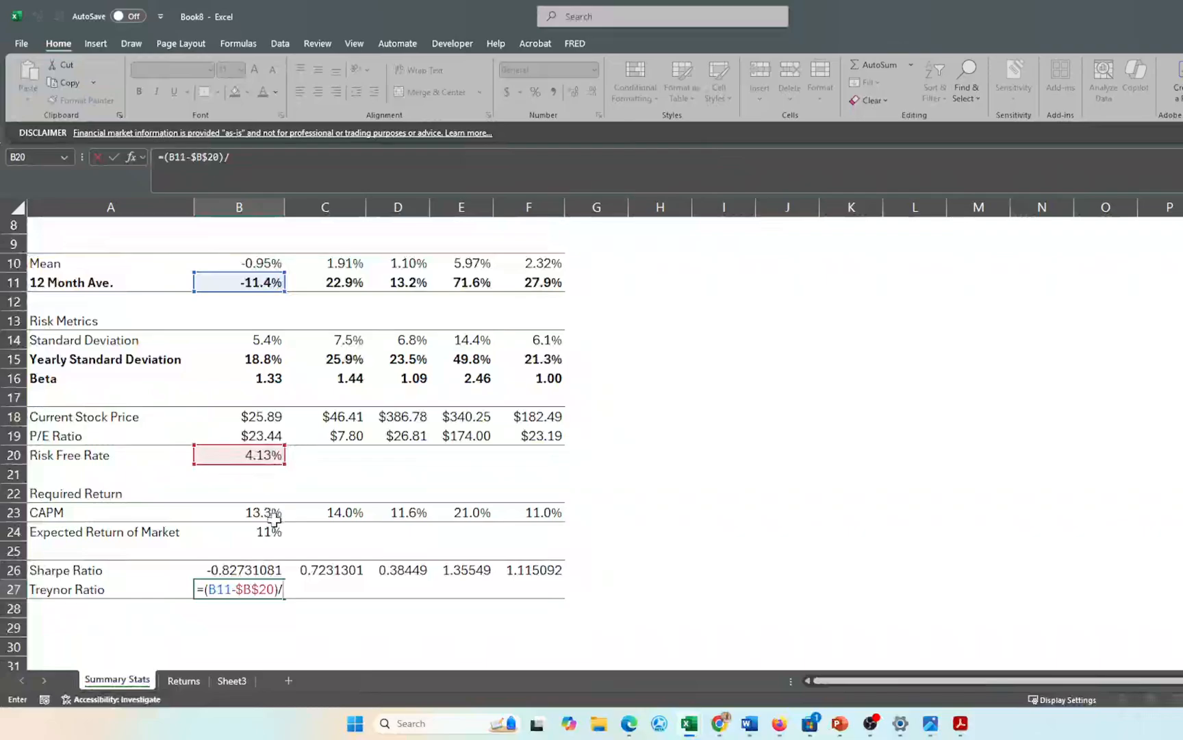
{"action": "left_click", "coordinate": [269, 379]}
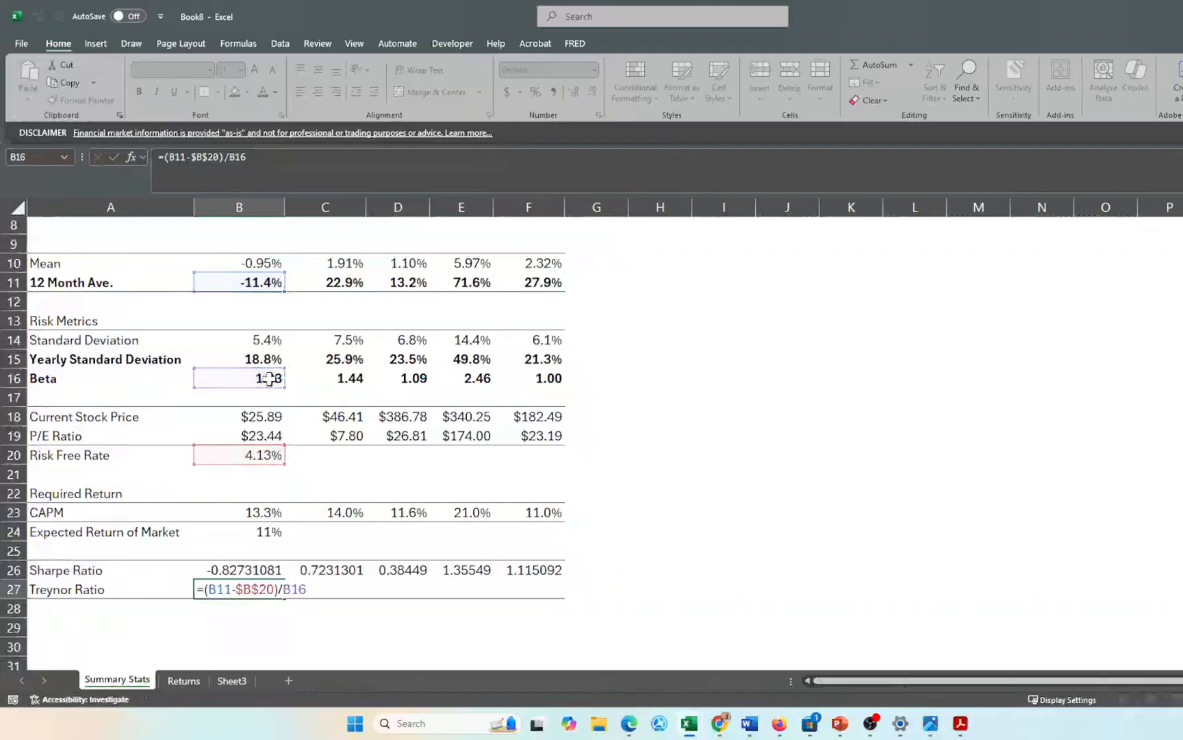
{"action": "key", "text": "Return"}
{"action": "key", "text": "Up"}
{"action": "key", "text": "shift+Right"}
{"action": "key", "text": "shift+Right"}
{"action": "key", "text": "shift+Right"}
{"action": "key", "text": "shift+Right"}
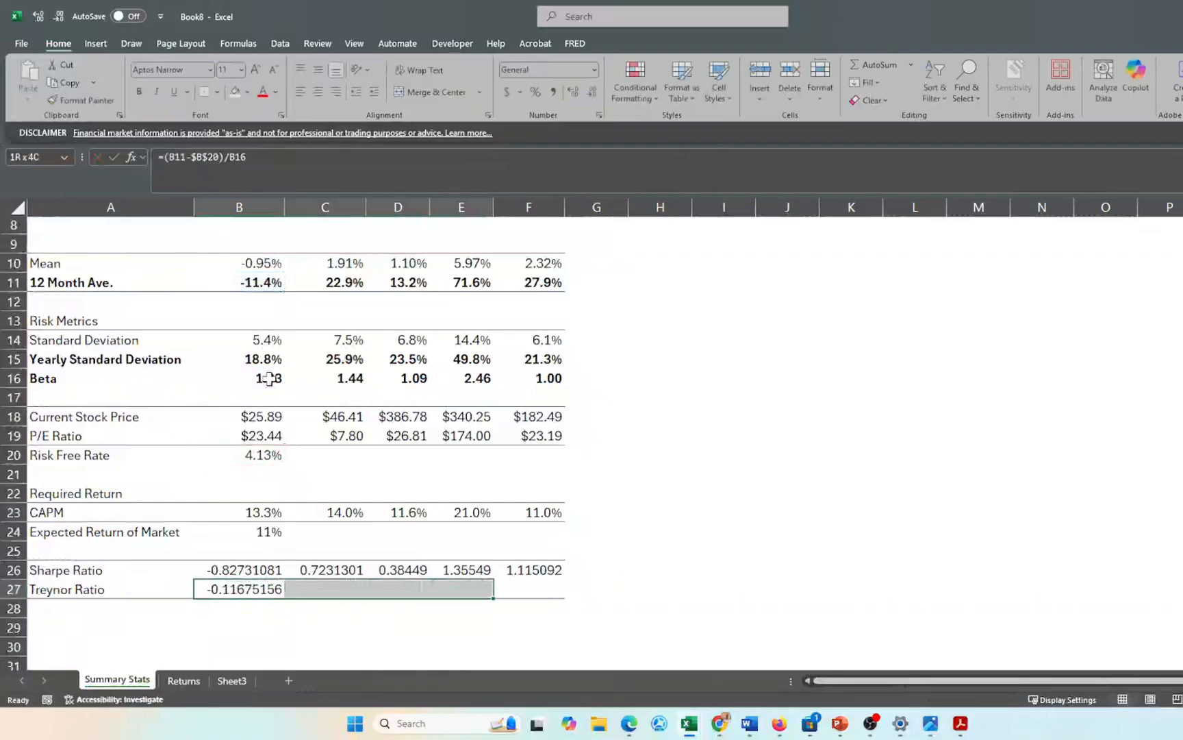
{"action": "key", "text": "ctrl+r"}
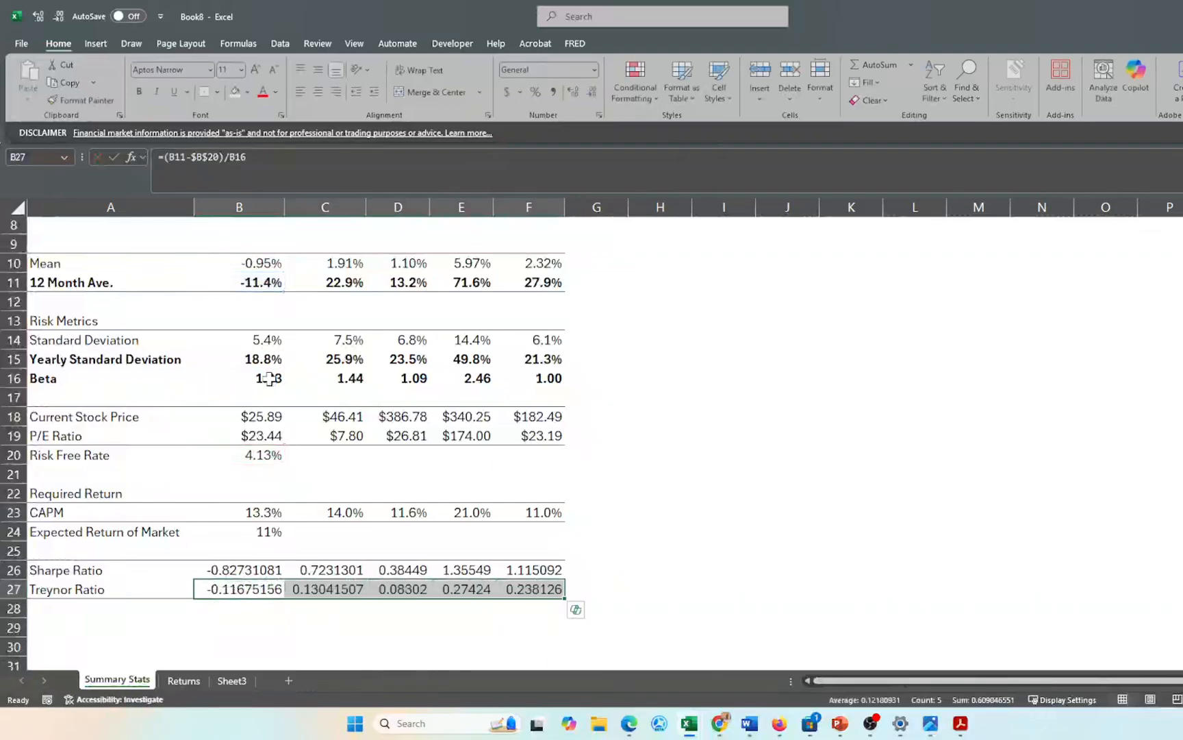
{"action": "key", "text": "shift+Up"}
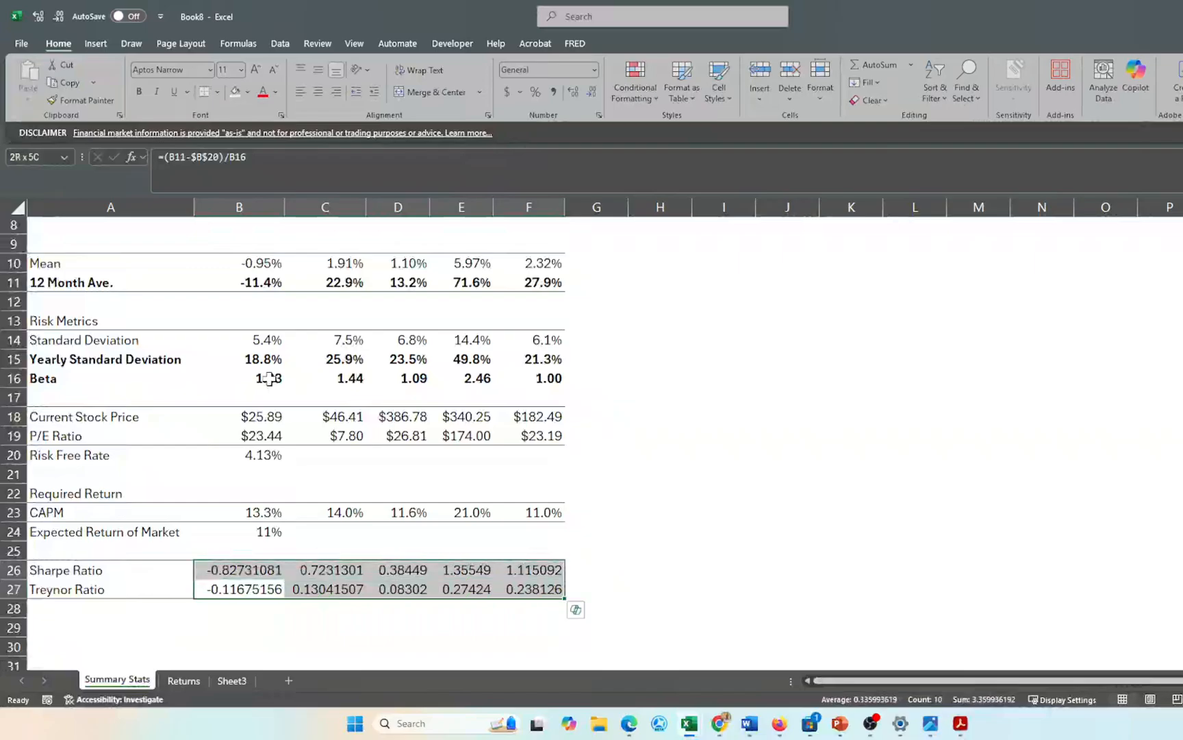
{"action": "left_click", "coordinate": [579, 95]}
{"action": "left_click", "coordinate": [591, 93]}
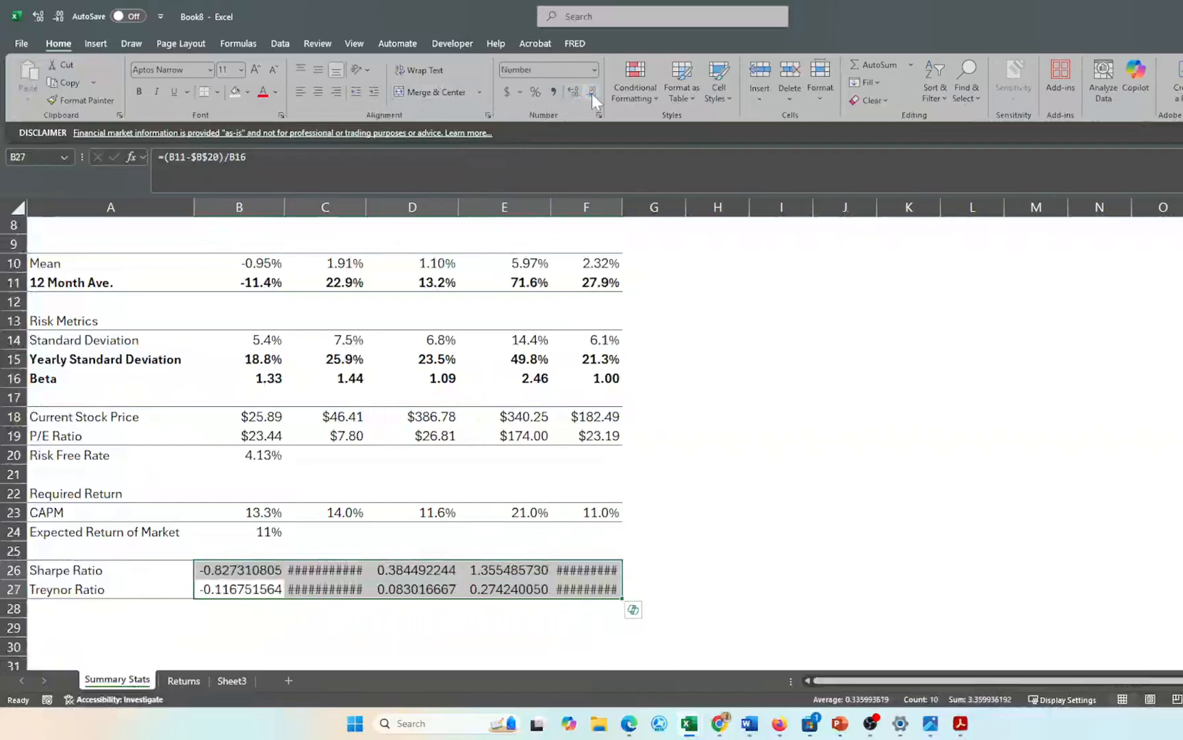
{"action": "left_click", "coordinate": [592, 93]}
{"action": "left_click", "coordinate": [592, 93]}
{"action": "left_click", "coordinate": [591, 93]}
{"action": "left_click", "coordinate": [592, 93]}
{"action": "left_click", "coordinate": [592, 93]}
{"action": "left_click", "coordinate": [592, 93]}
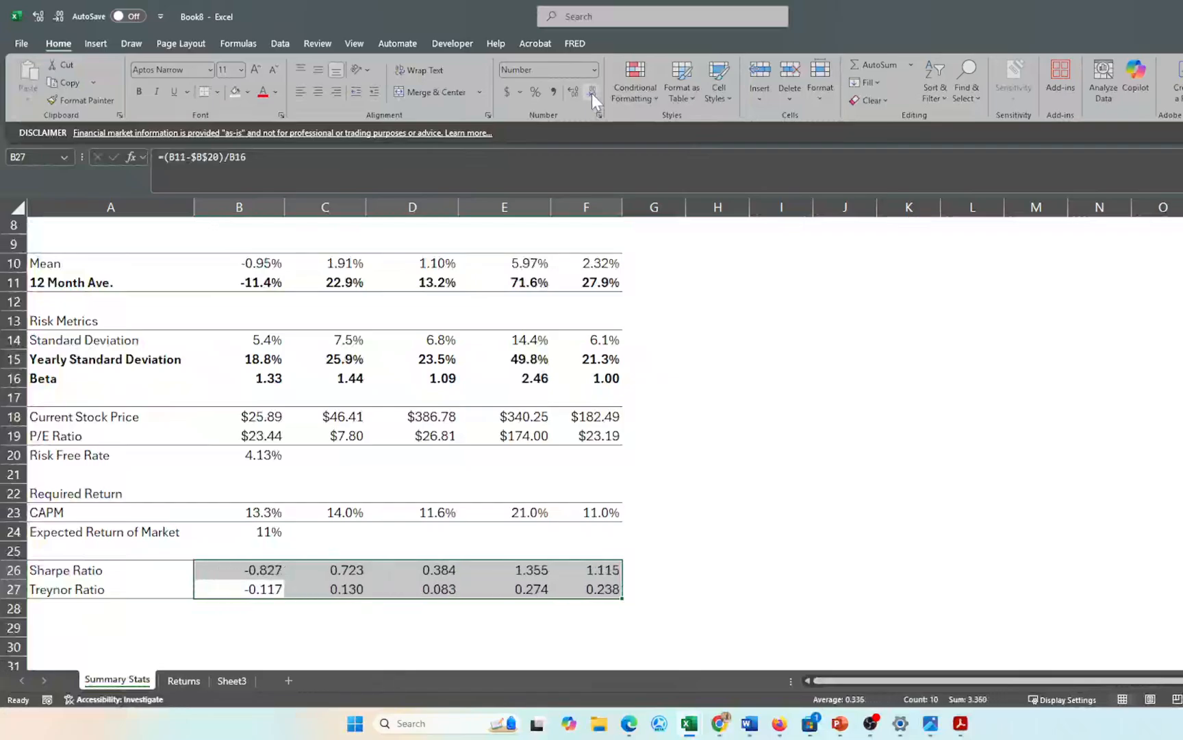
{"action": "left_click", "coordinate": [592, 93]}
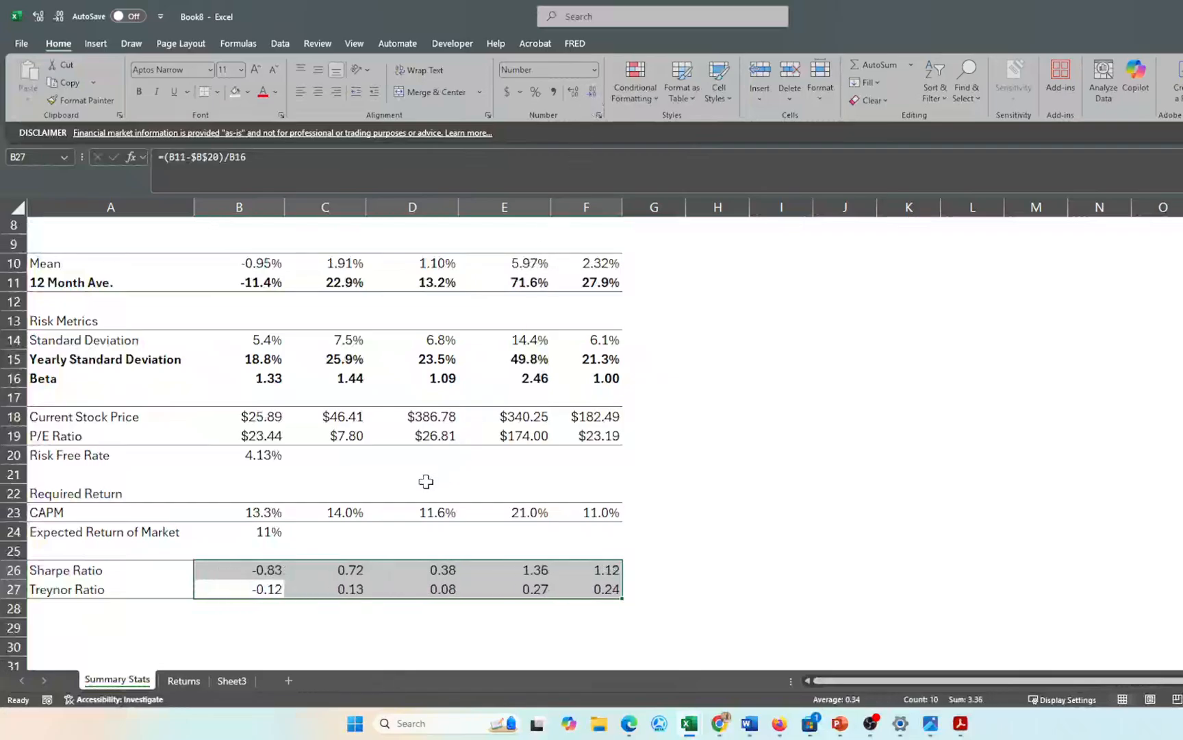
{"action": "left_click", "coordinate": [264, 590]}
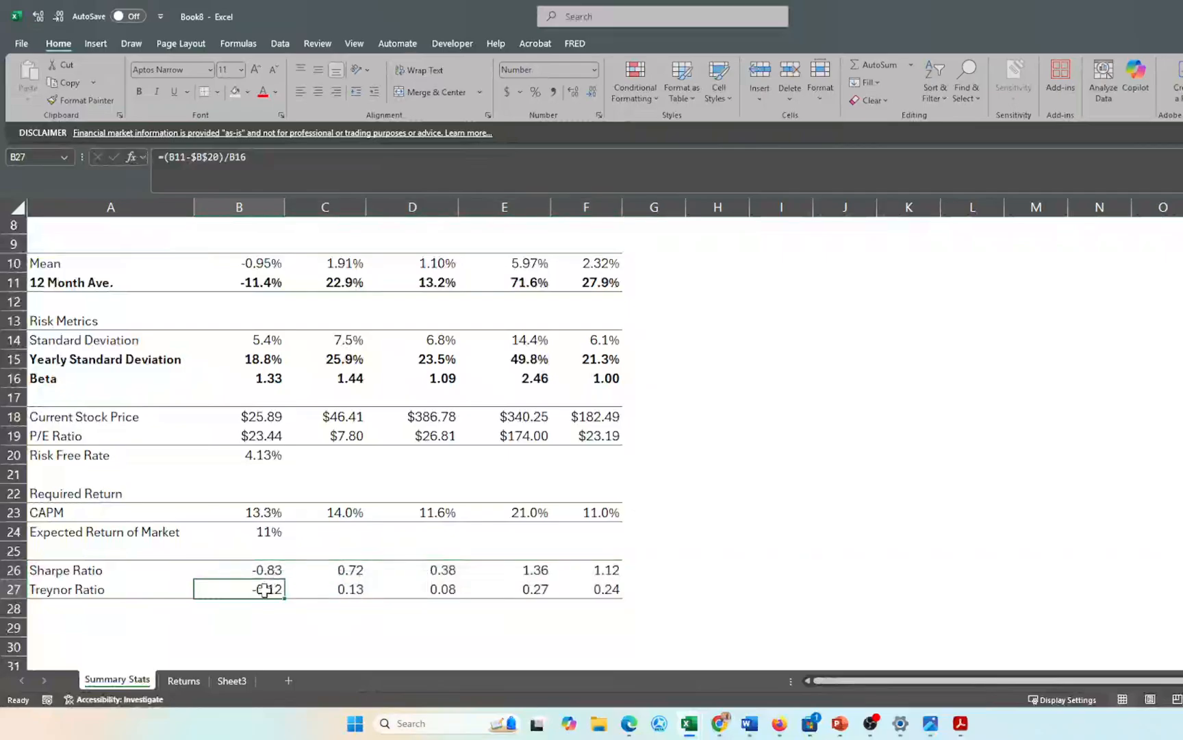
{"action": "key", "text": "shift+Right"}
{"action": "key", "text": "shift+Right"}
{"action": "key", "text": "shift+Right"}
{"action": "key", "text": "shift+Right"}
{"action": "key", "text": "shift+Up"}
{"action": "key", "text": "shift+Up"}
{"action": "key", "text": "shift+Up"}
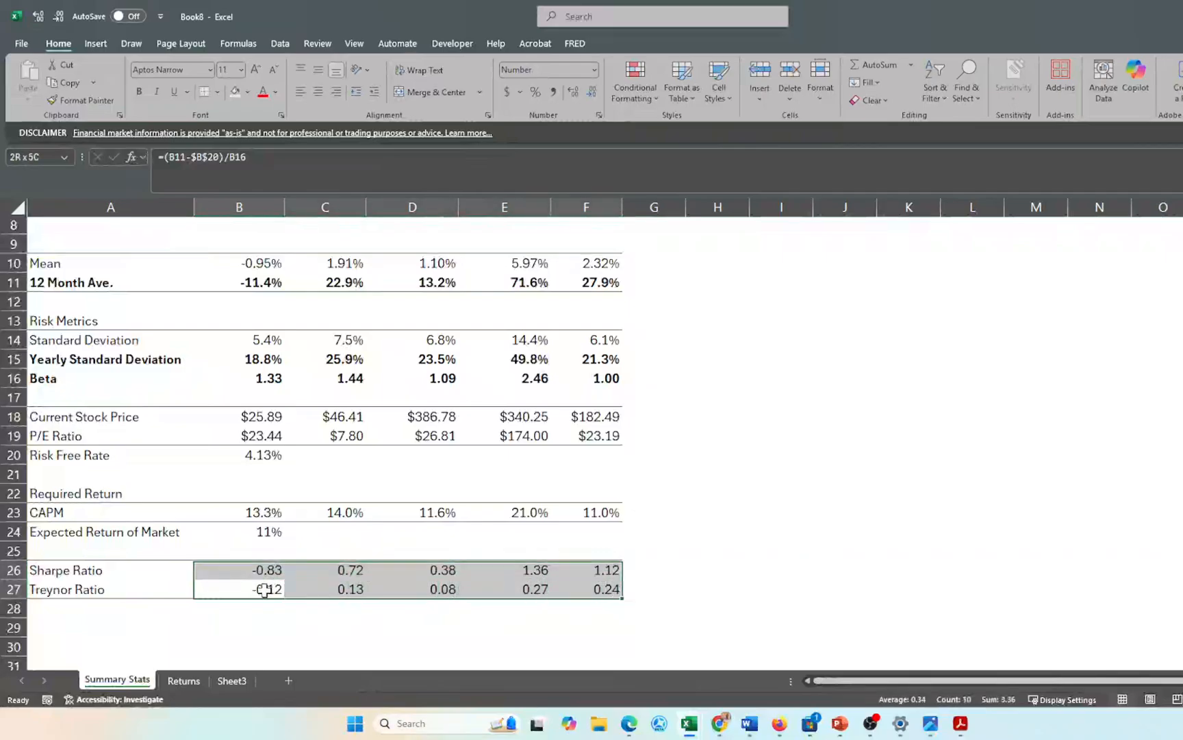
{"action": "key", "text": "shift+Up"}
{"action": "key", "text": "shift+Up"}
{"action": "key", "text": "shift+Up"}
{"action": "key", "text": "shift+Up"}
{"action": "key", "text": "shift+Up"}
{"action": "key", "text": "shift+Up"}
{"action": "key", "text": "shift+Up"}
{"action": "key", "text": "shift+Up"}
{"action": "key", "text": "shift+Up"}
{"action": "key", "text": "shift+Up"}
{"action": "key", "text": "shift+Up"}
{"action": "key", "text": "shift+Up"}
{"action": "key", "text": "shift+Up"}
{"action": "key", "text": "shift+Up"}
{"action": "key", "text": "shift+Up"}
{"action": "key", "text": "shift+Up"}
{"action": "key", "text": "shift+Up"}
{"action": "key", "text": "shift+Up"}
{"action": "key", "text": "shift+Up"}
{"action": "key", "text": "shift+Up"}
{"action": "key", "text": "shift+Down"}
{"action": "key", "text": "shift+Down"}
{"action": "key", "text": "shift+Down"}
{"action": "key", "text": "shift+Down"}
{"action": "key", "text": "shift+Down"}
{"action": "key", "text": "shift+Down"}
{"action": "key", "text": "shift+Down"}
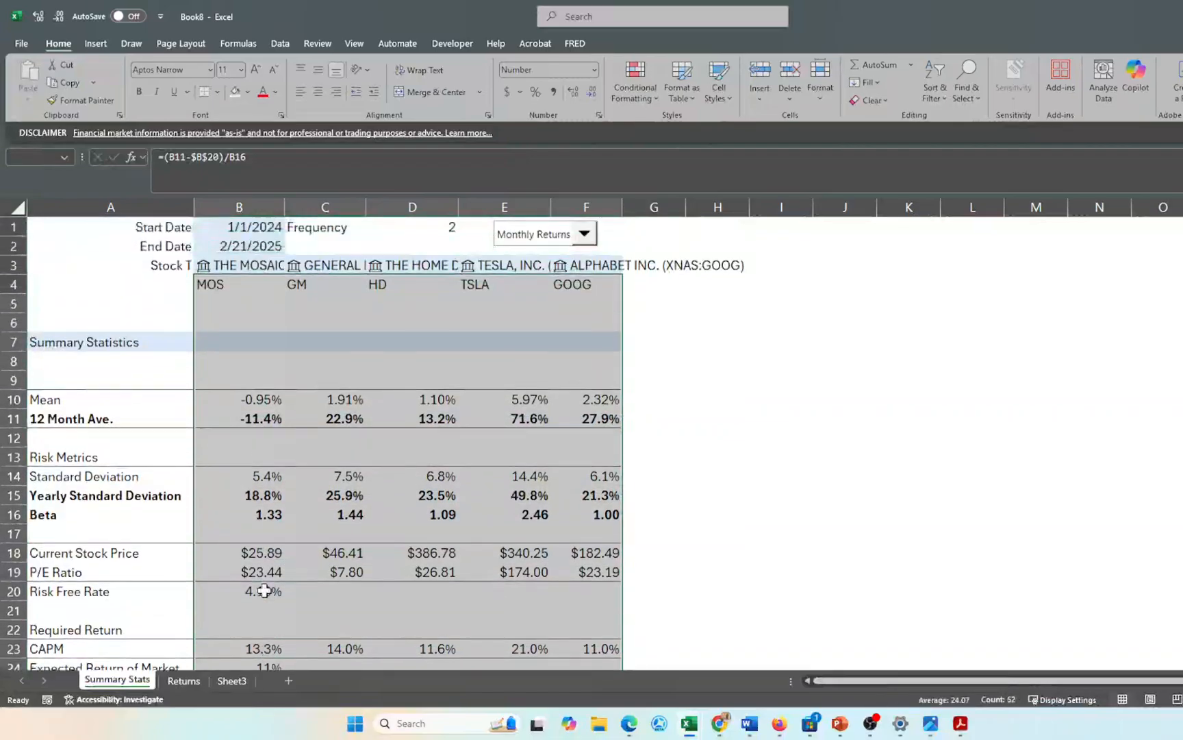
{"action": "key", "text": "shift+Down"}
{"action": "key", "text": "shift+Down"}
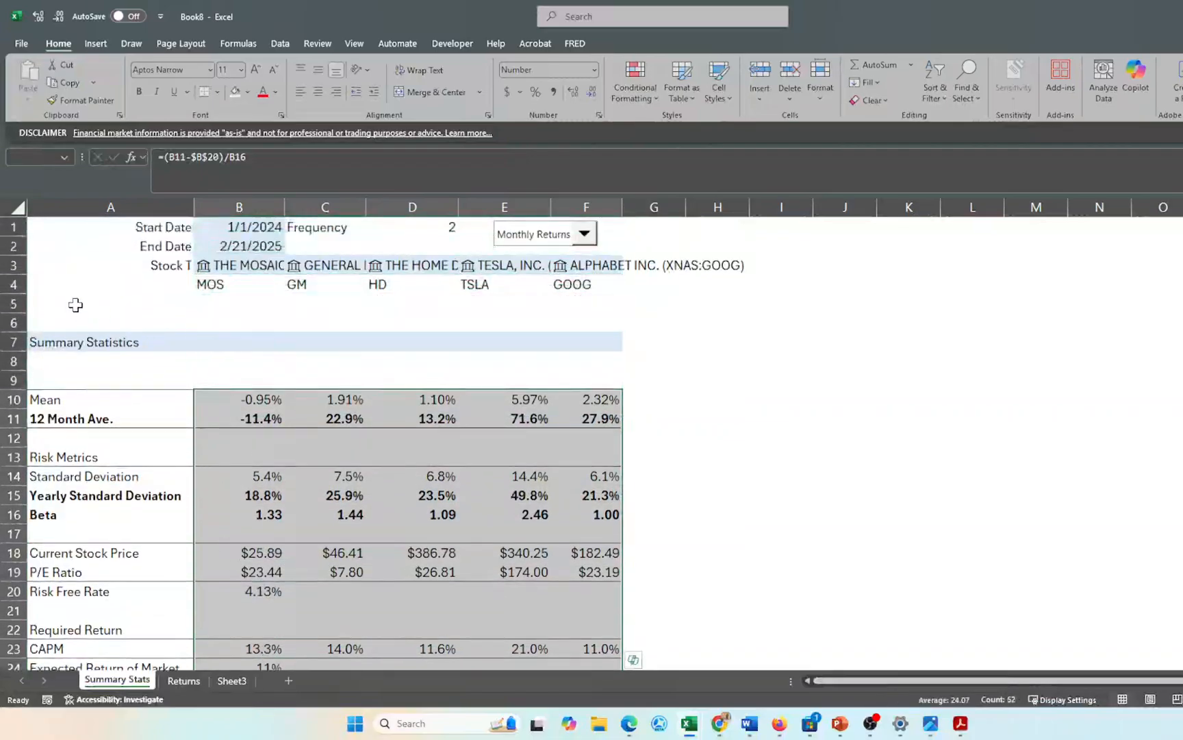
{"action": "left_click", "coordinate": [320, 93]}
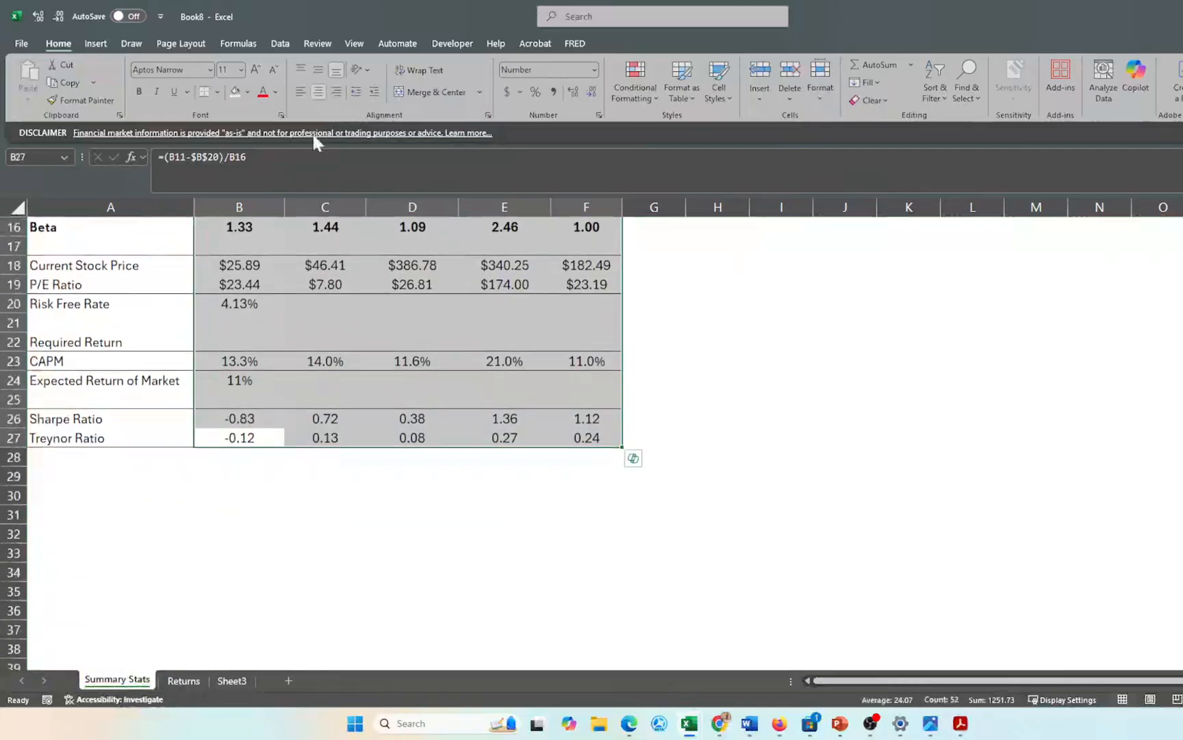
{"action": "left_click", "coordinate": [286, 552]}
{"action": "scroll", "coordinate": [285, 551], "scroll_direction": "up", "scroll_amount": 5}
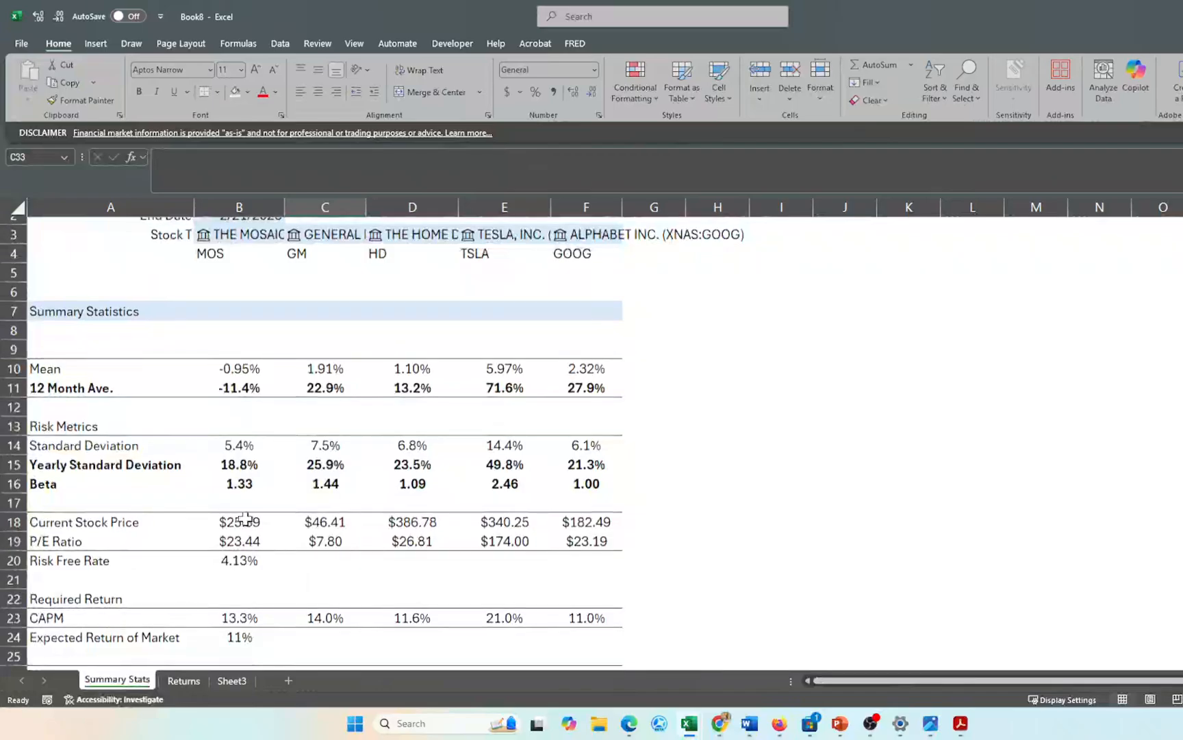
{"action": "scroll", "coordinate": [320, 515], "scroll_direction": "up", "scroll_amount": 3}
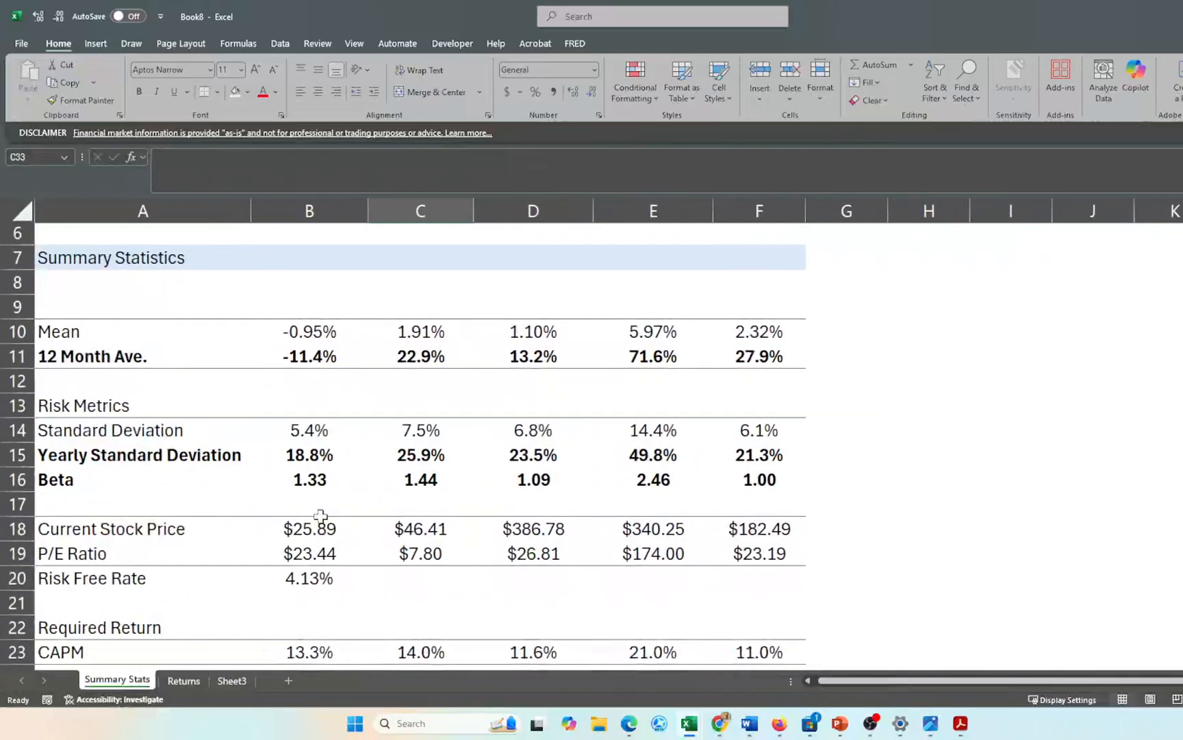
{"action": "scroll", "coordinate": [354, 428], "scroll_direction": "up", "scroll_amount": 1}
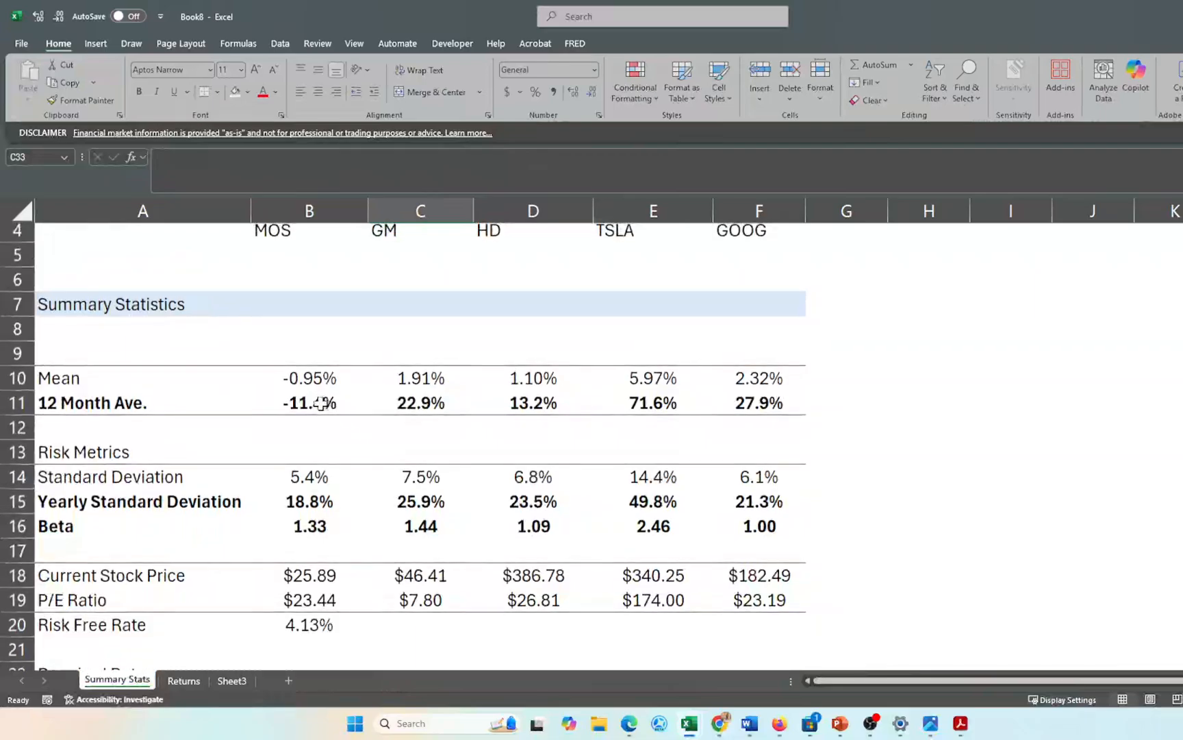
{"action": "left_click", "coordinate": [317, 405]}
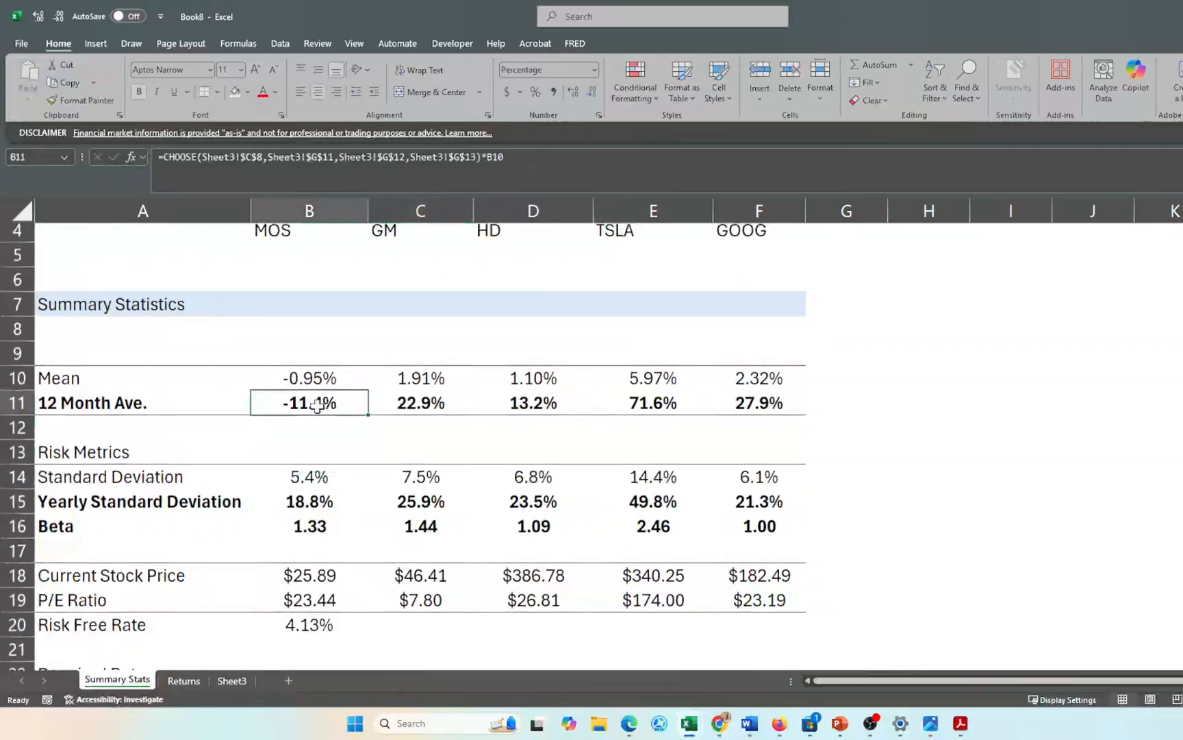
- Give B11:F11 a Top 10% rule with light green fill, highlighting TSLA's 71.6%
{"action": "key", "text": "shift+Right"}
{"action": "key", "text": "shift+Right"}
{"action": "key", "text": "shift+Right"}
{"action": "key", "text": "shift+Right"}
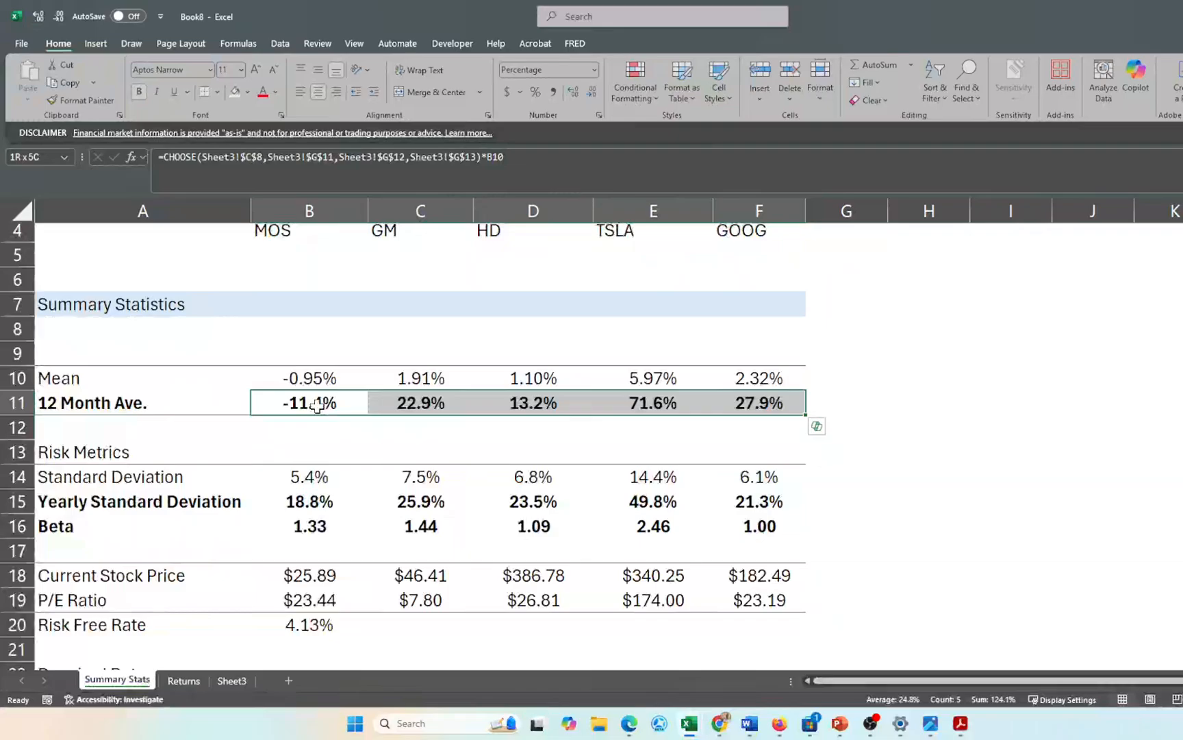
{"action": "scroll", "coordinate": [316, 405], "scroll_direction": "up", "scroll_amount": 1}
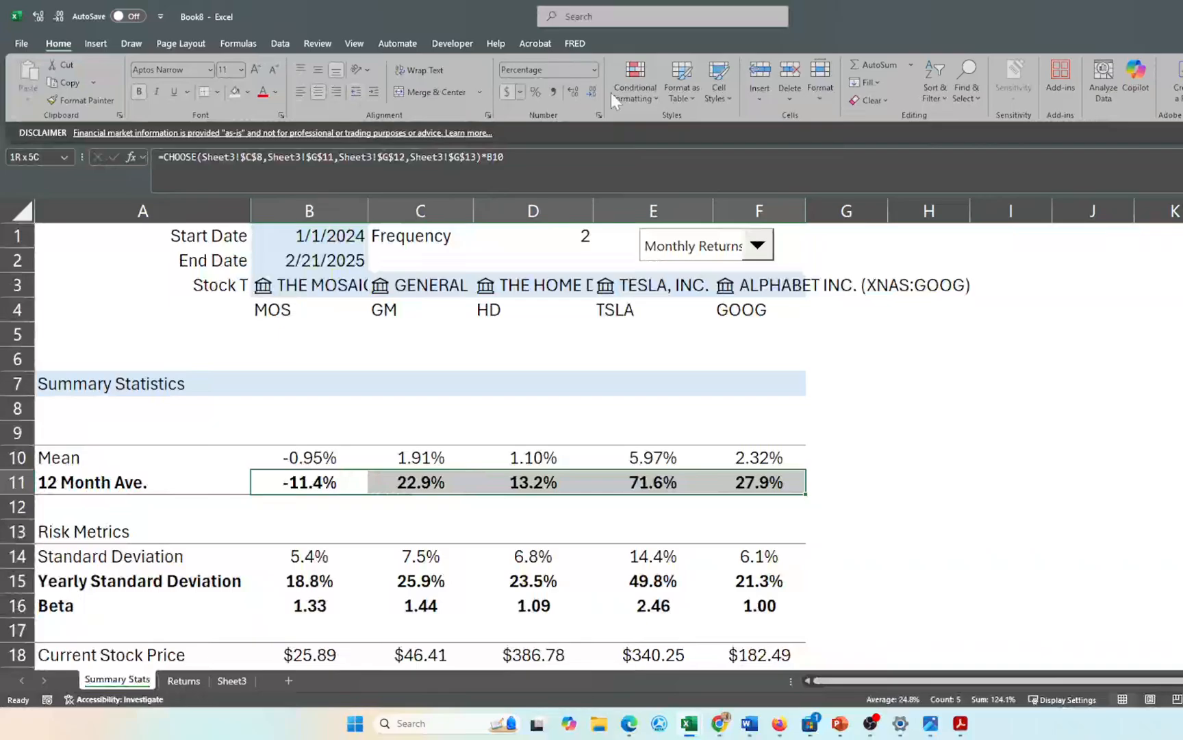
{"action": "left_click", "coordinate": [644, 89]}
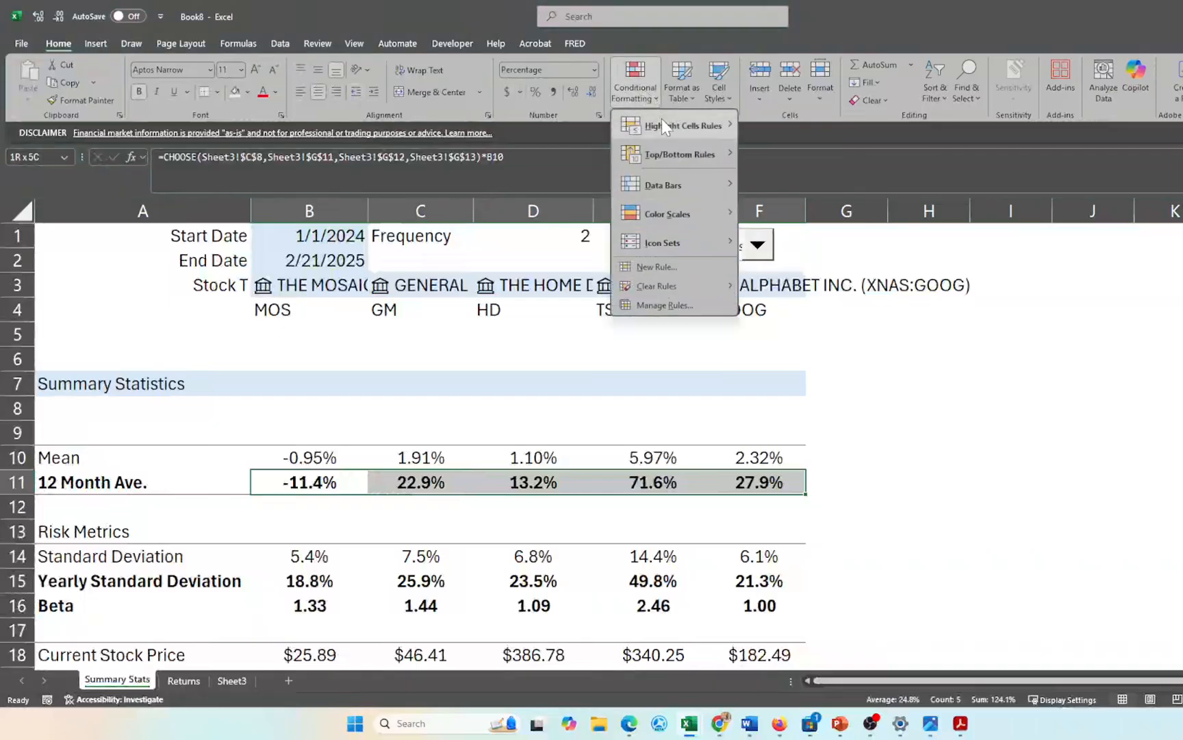
{"action": "mouse_move", "coordinate": [669, 156]}
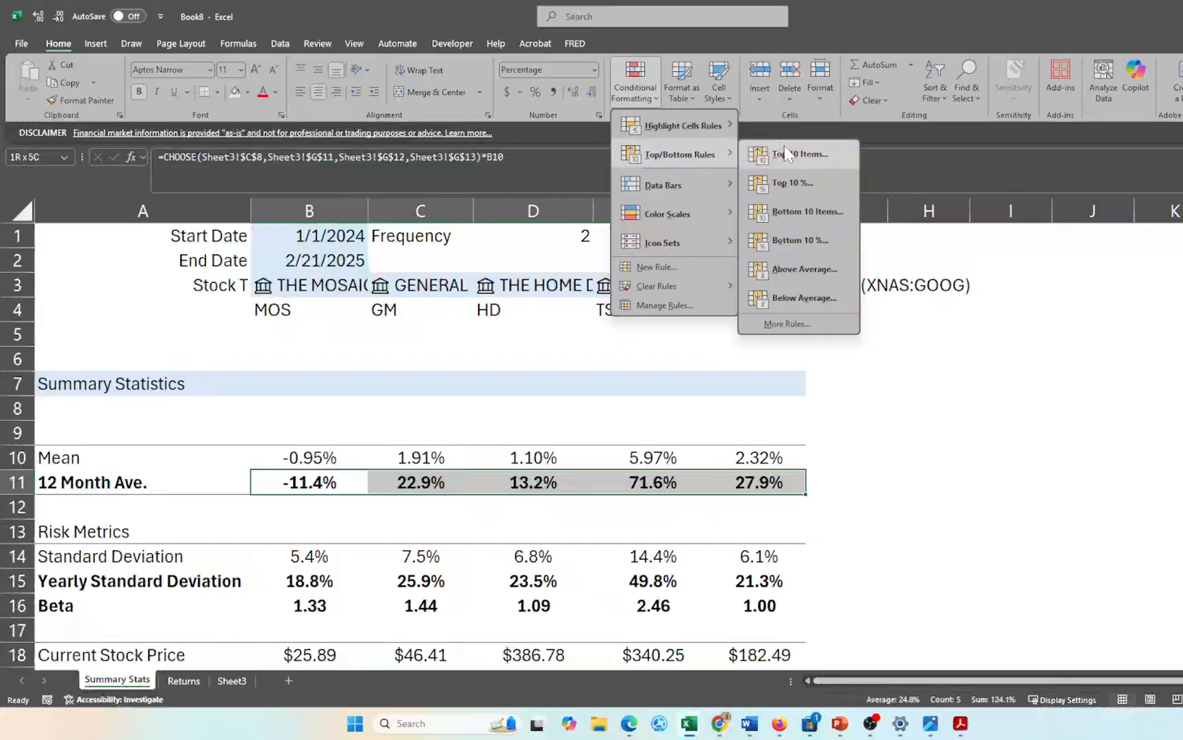
{"action": "left_click", "coordinate": [797, 182]}
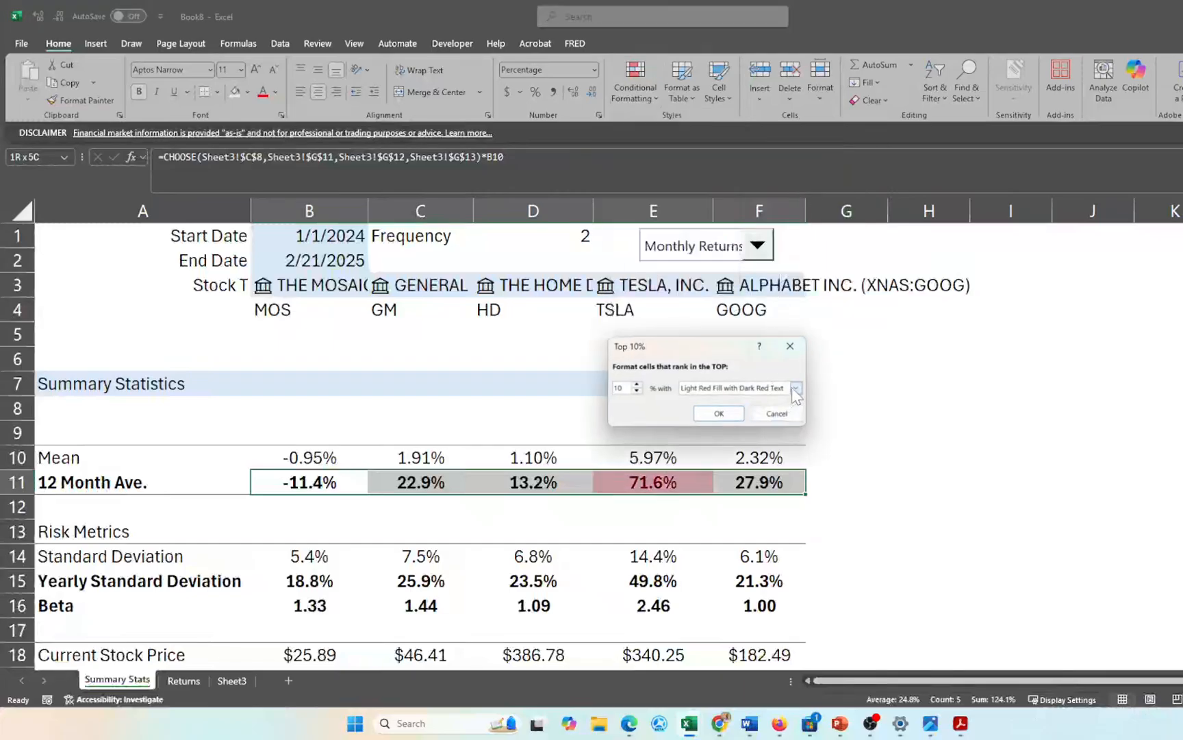
{"action": "left_click", "coordinate": [795, 389]}
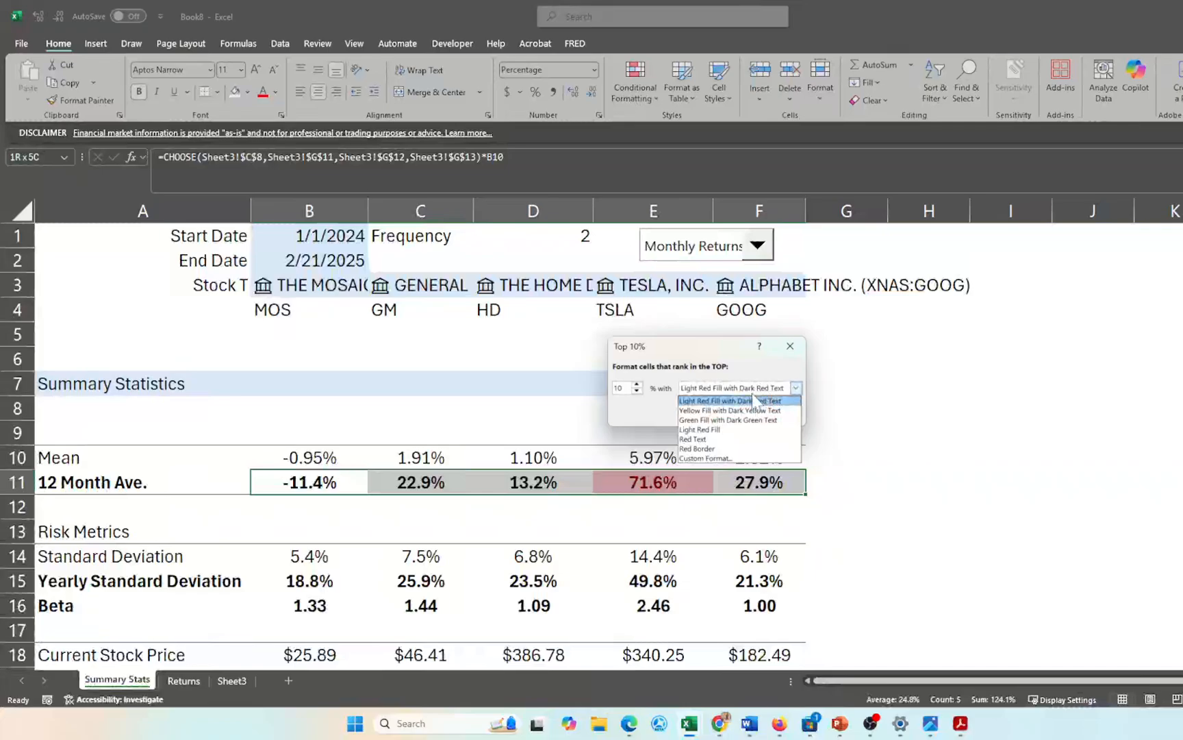
{"action": "left_click", "coordinate": [712, 458]}
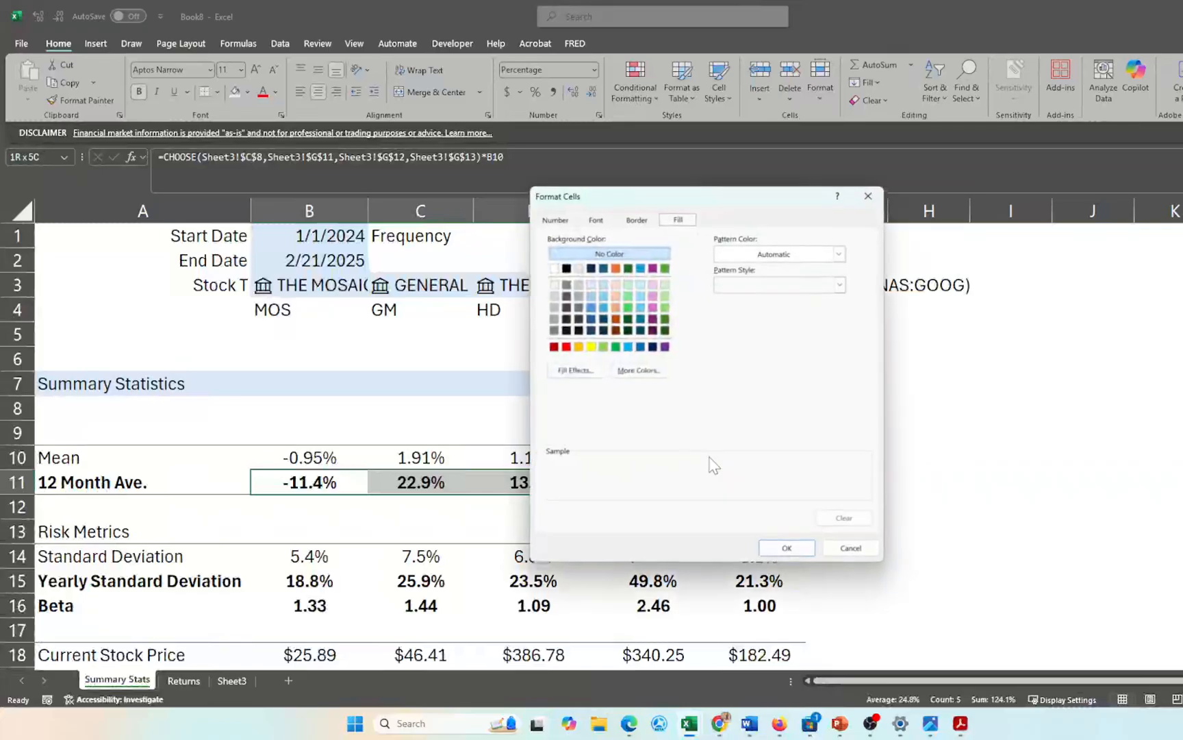
{"action": "left_click", "coordinate": [666, 285]}
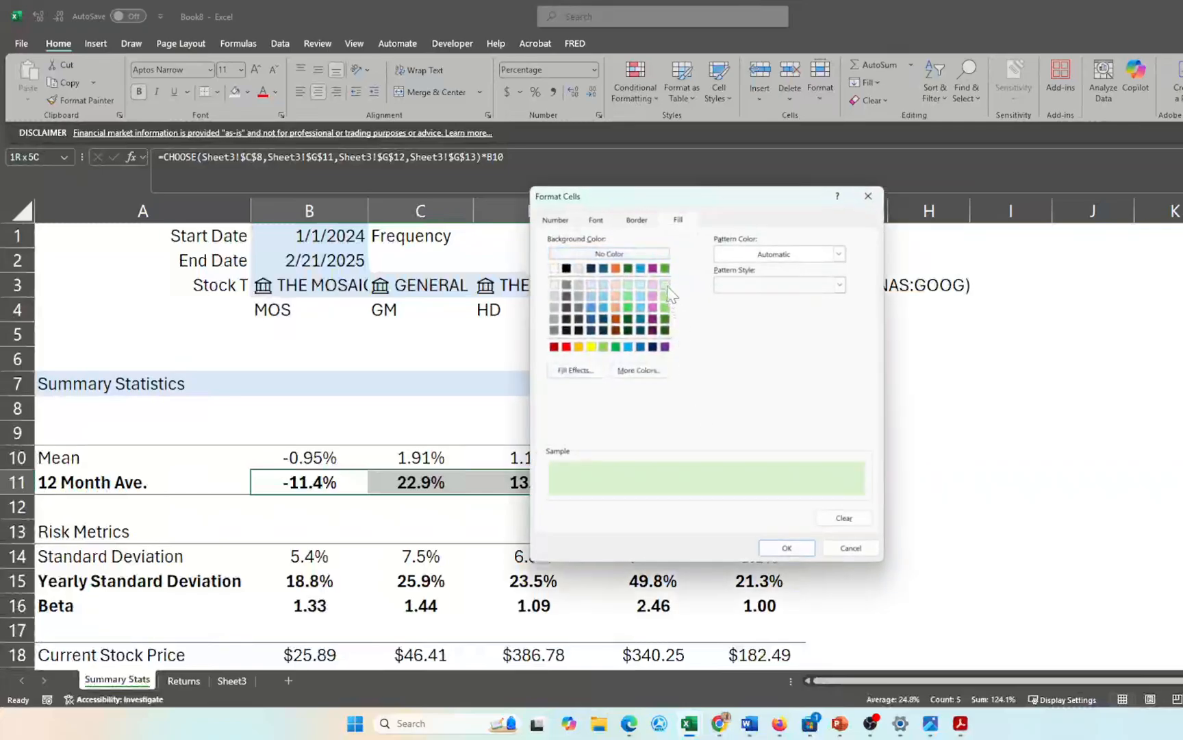
{"action": "left_click", "coordinate": [784, 551]}
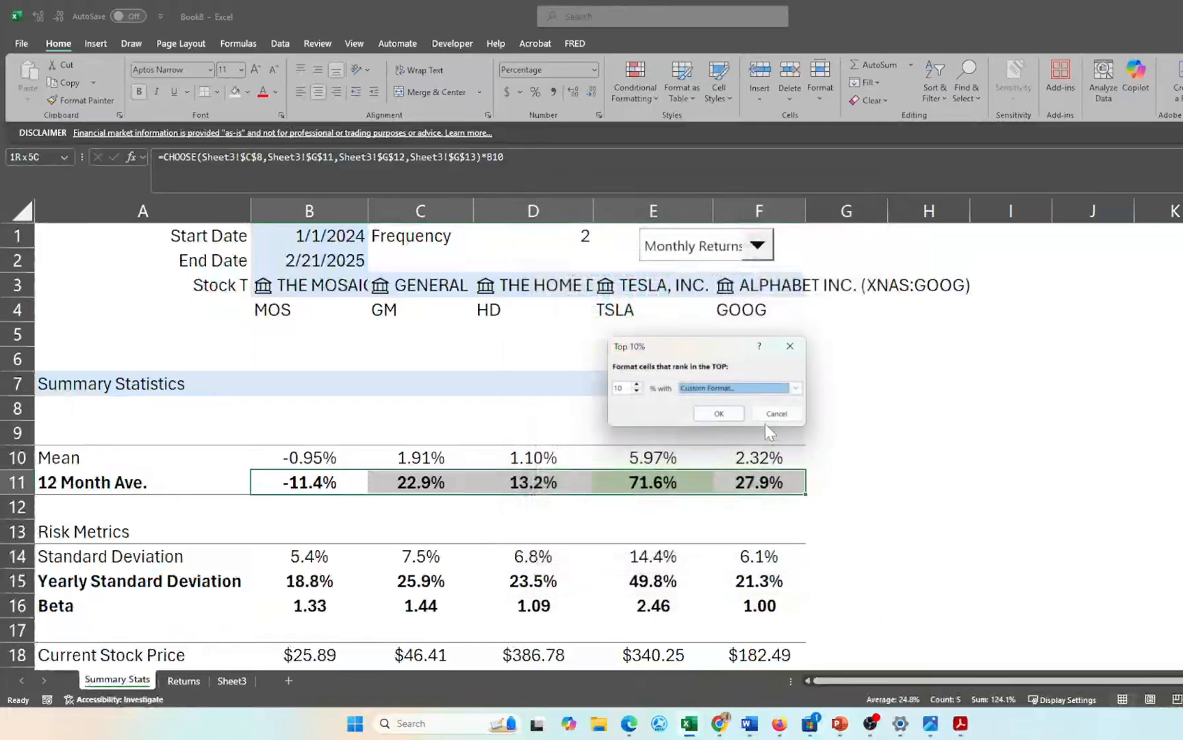
{"action": "left_click", "coordinate": [727, 410]}
{"action": "left_click", "coordinate": [601, 528]}
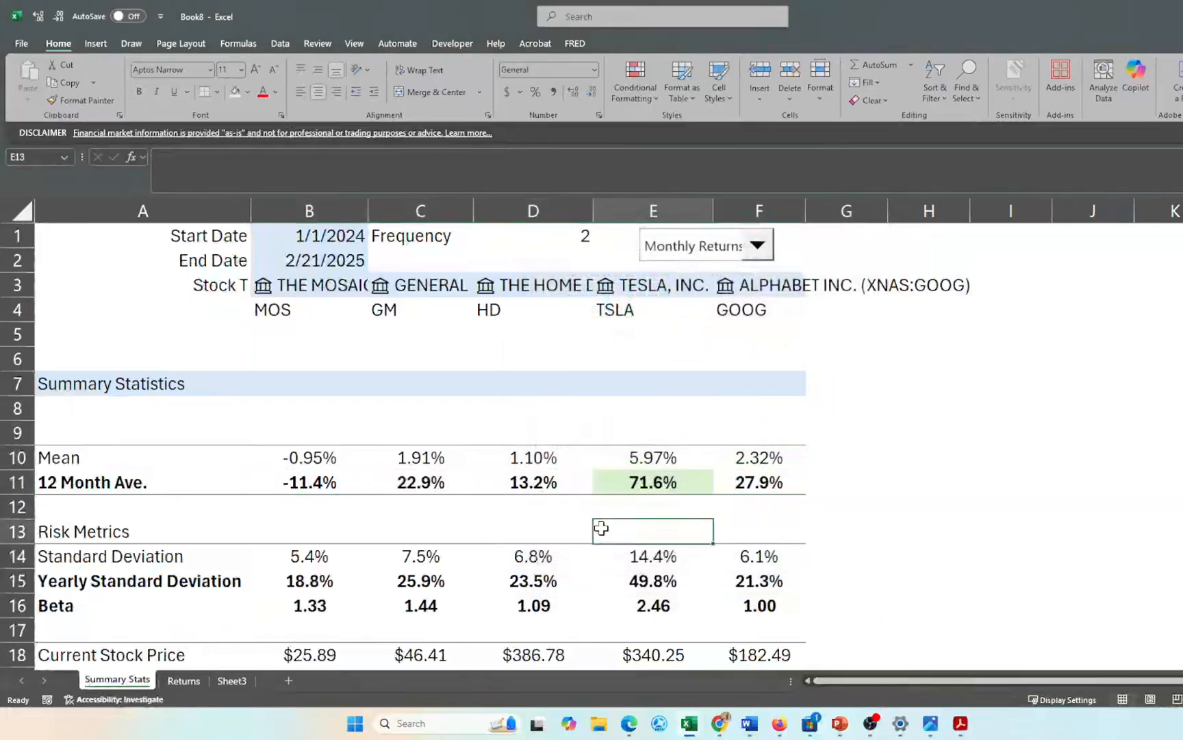
{"action": "scroll", "coordinate": [601, 528], "scroll_direction": "down", "scroll_amount": 2}
{"action": "scroll", "coordinate": [617, 435], "scroll_direction": "up", "scroll_amount": 2}
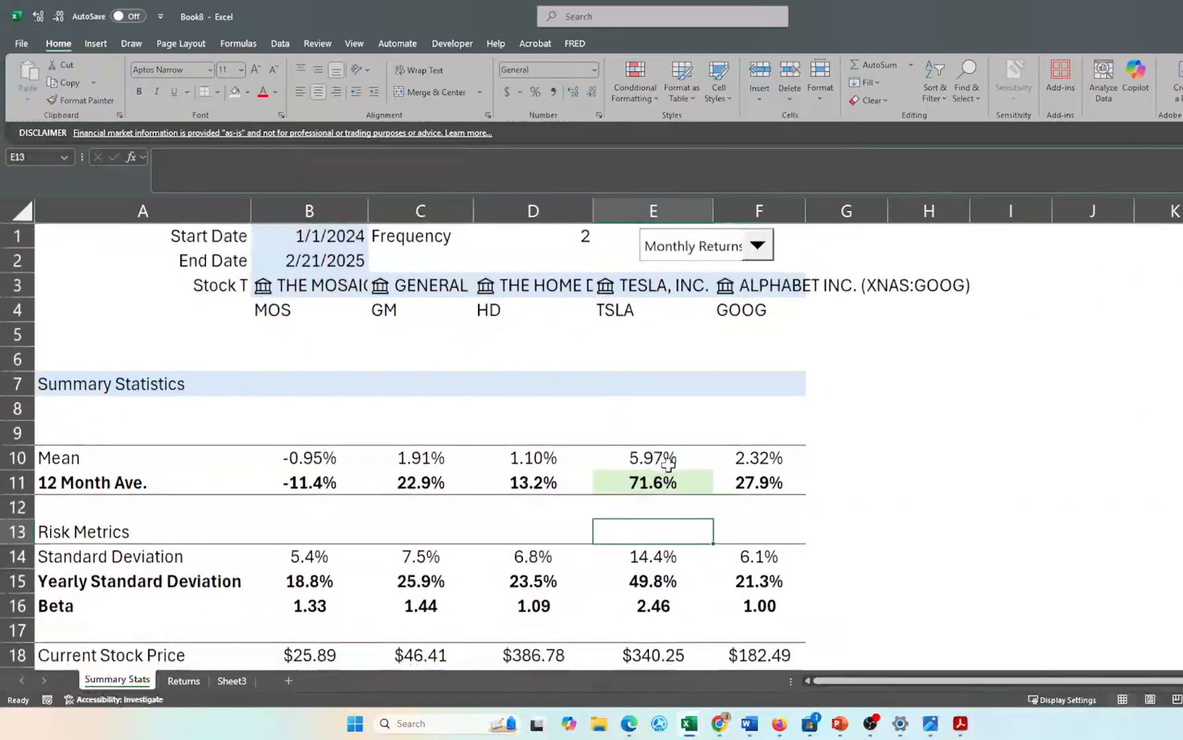
{"action": "scroll", "coordinate": [655, 499], "scroll_direction": "down", "scroll_amount": 3}
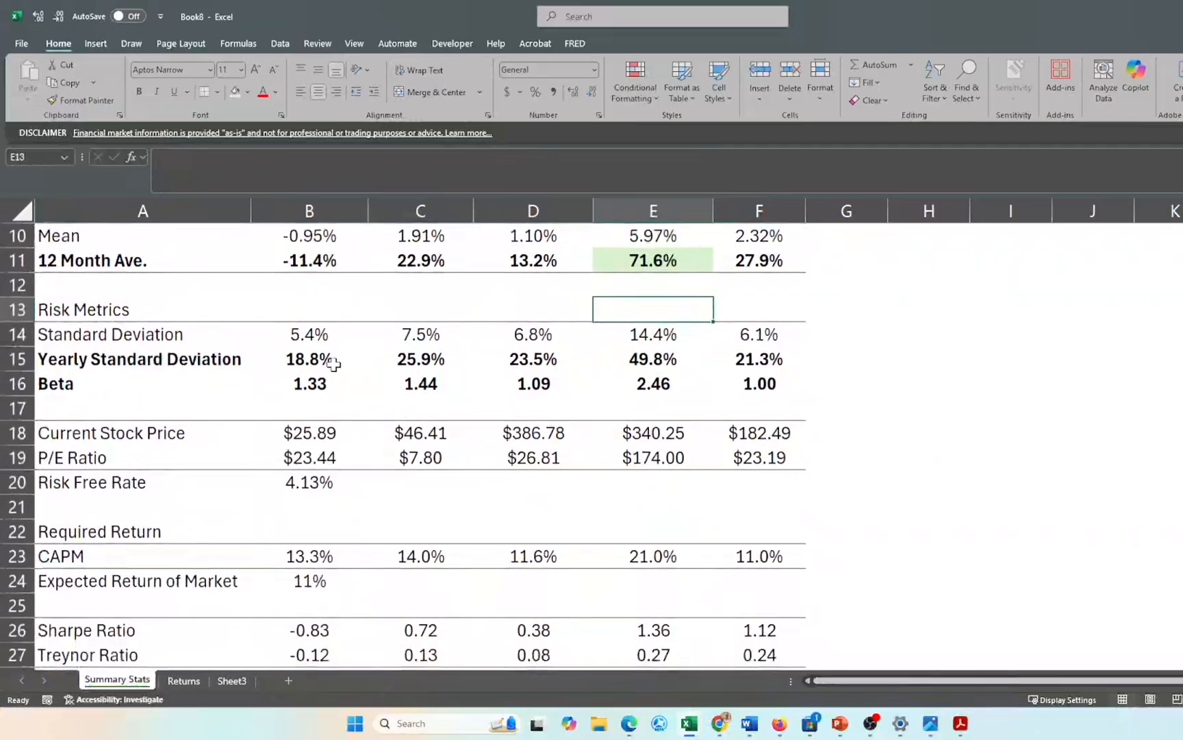
- Add a light green Top 10% rule to Yearly Standard Deviation B15:F15, marking TSLA's 49.8%
{"action": "left_click_drag", "start_coordinate": [333, 364], "coordinate": [758, 358]}
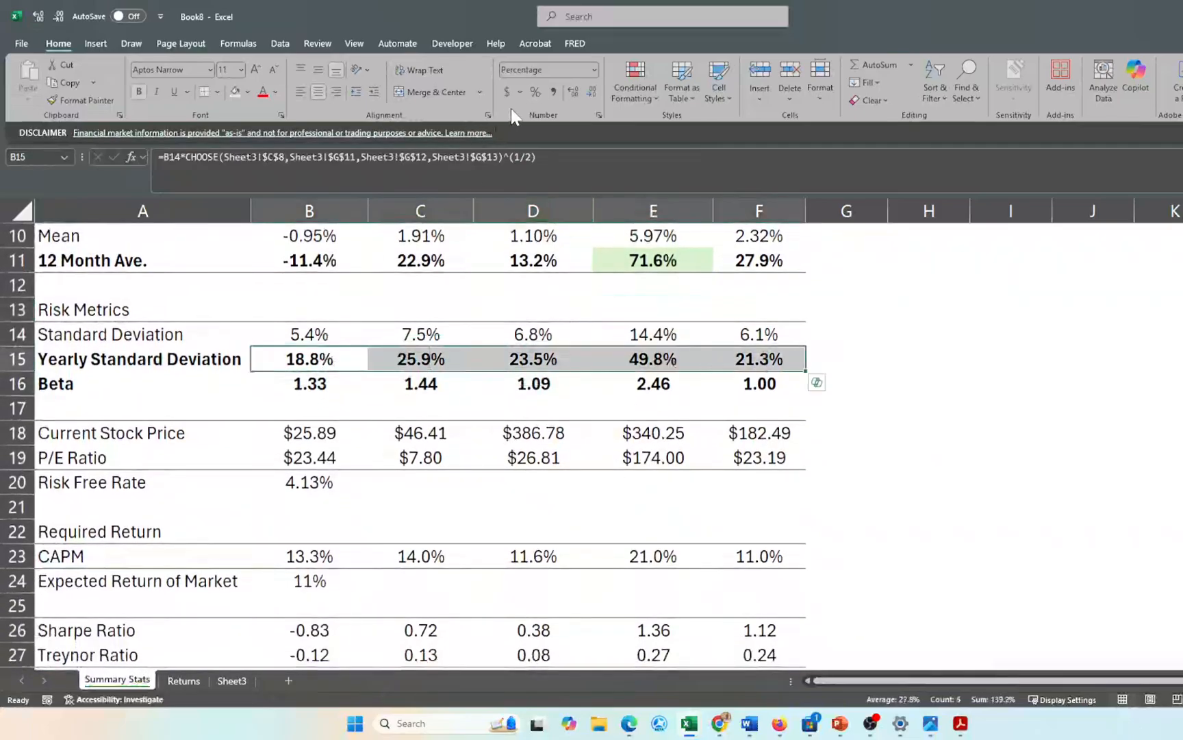
{"action": "left_click", "coordinate": [634, 77]}
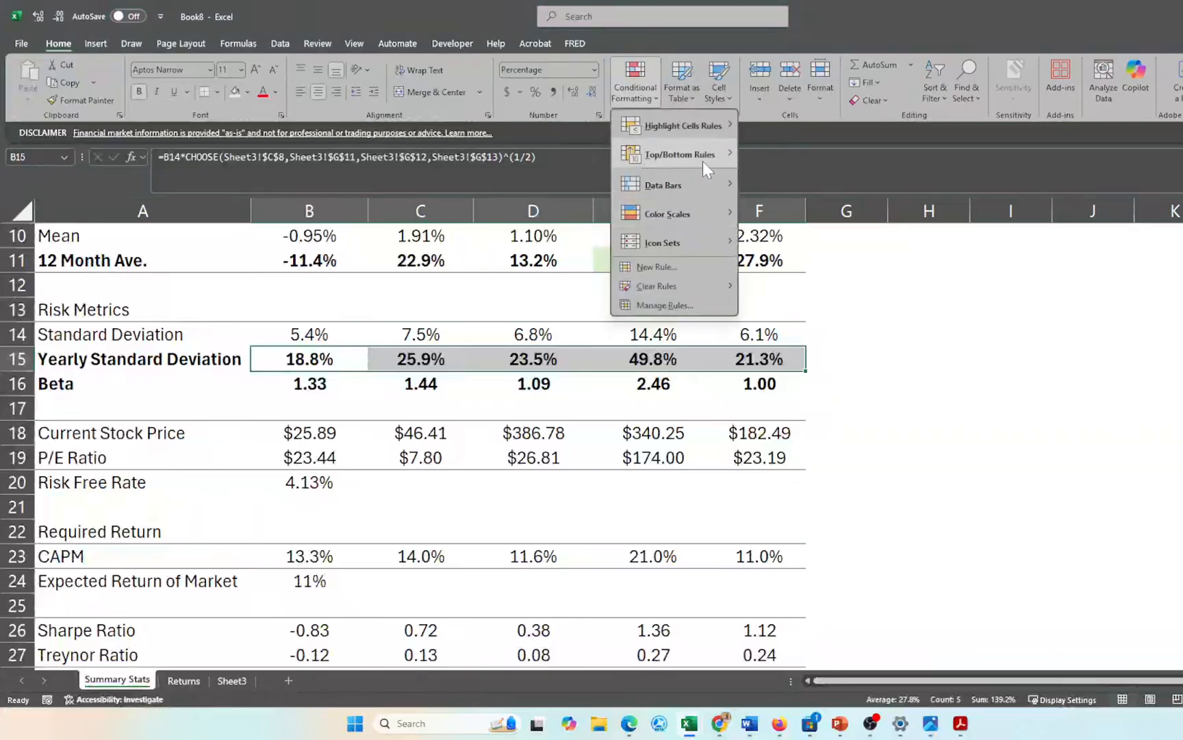
{"action": "mouse_move", "coordinate": [705, 156]}
{"action": "left_click", "coordinate": [792, 183]}
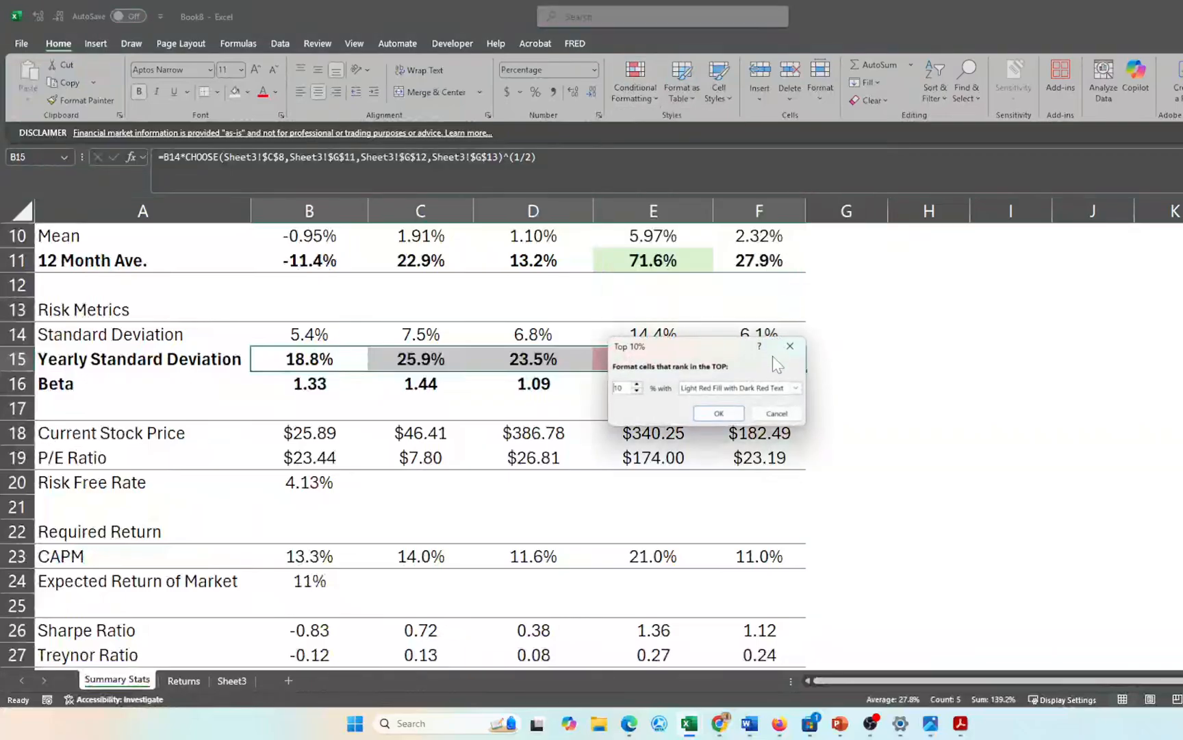
{"action": "left_click", "coordinate": [795, 389]}
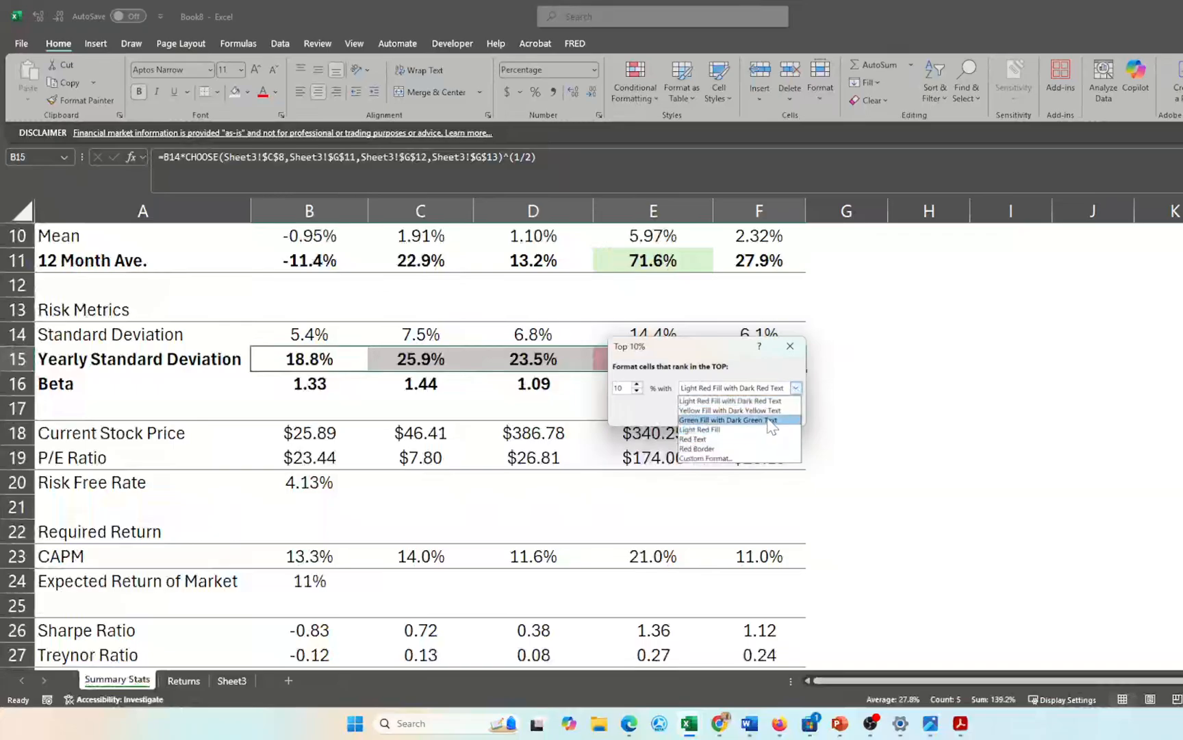
{"action": "left_click", "coordinate": [762, 459]}
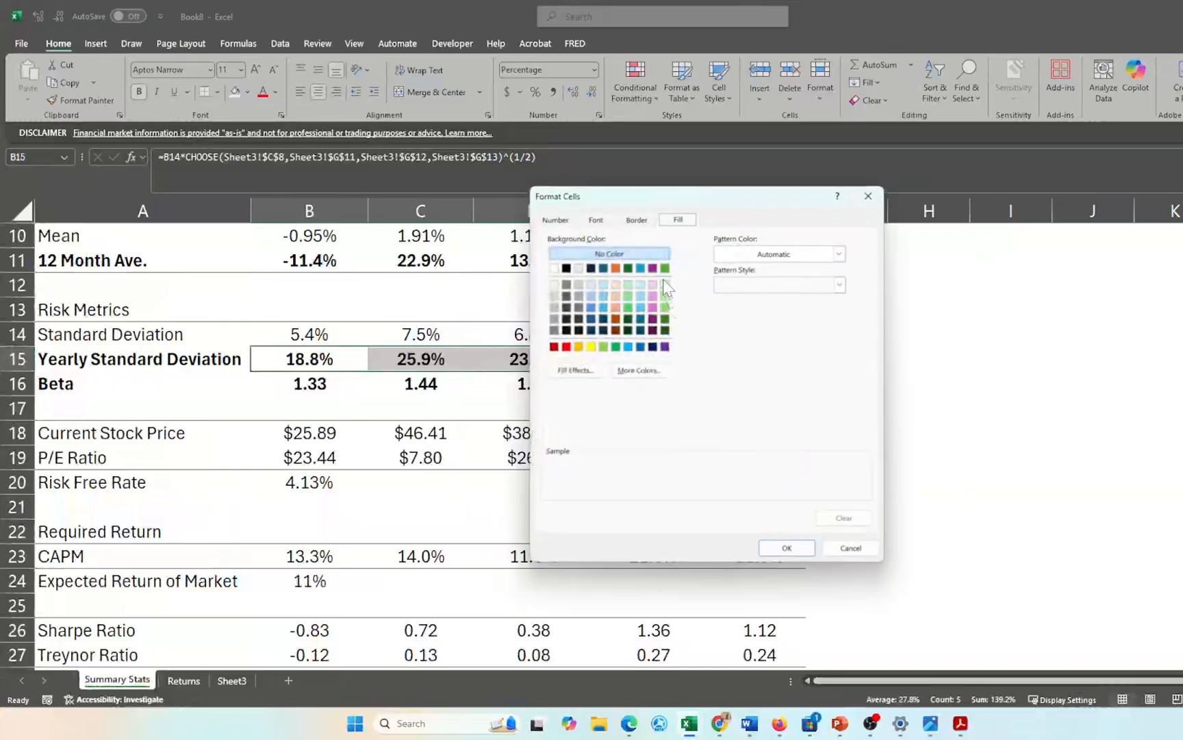
{"action": "left_click", "coordinate": [662, 281]}
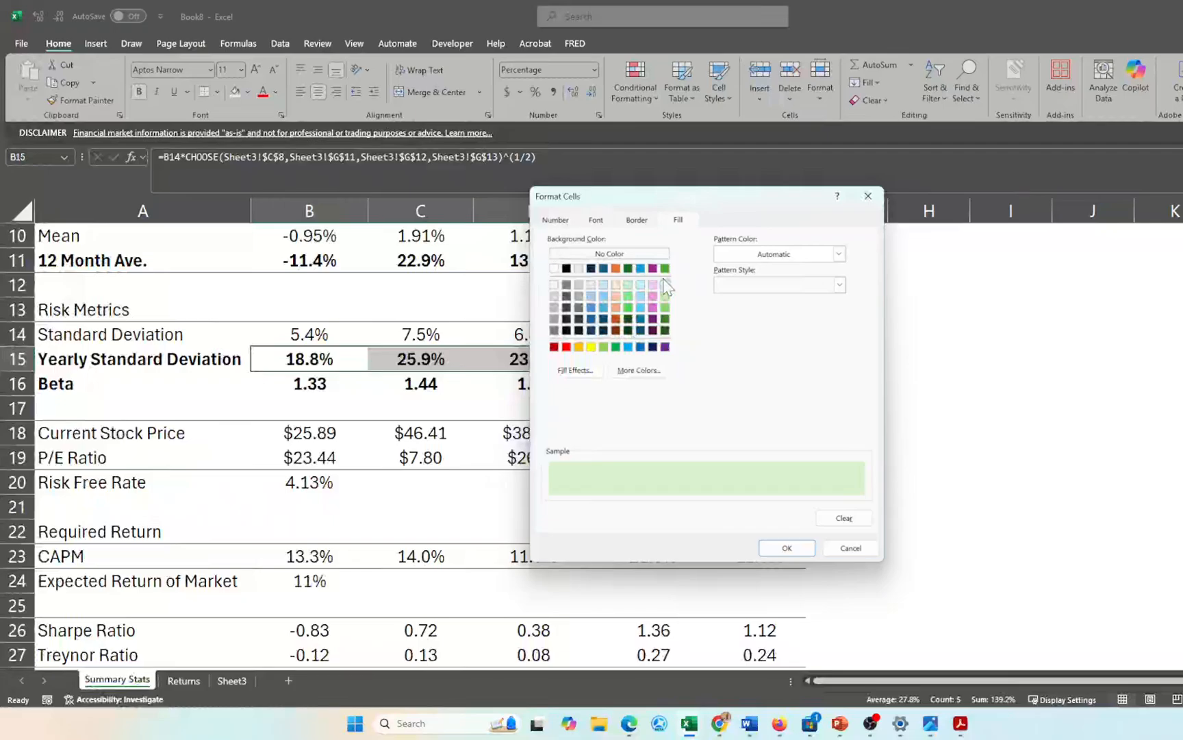
{"action": "left_click", "coordinate": [787, 548]}
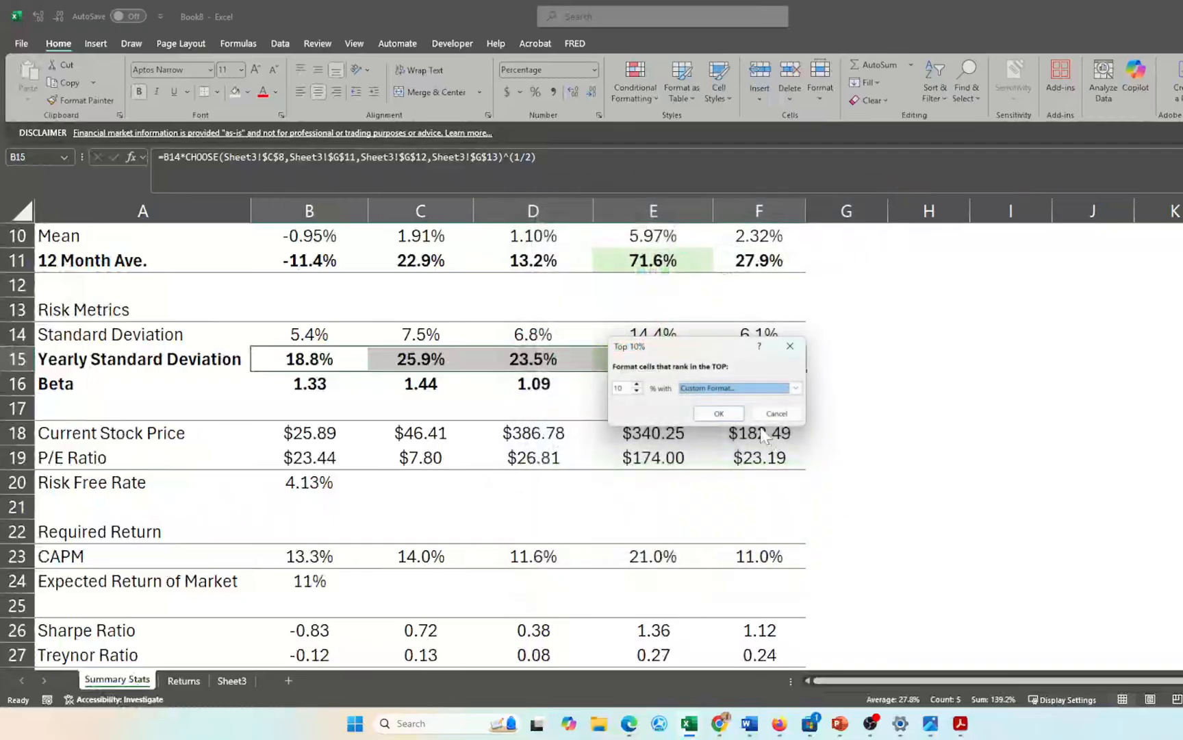
{"action": "left_click", "coordinate": [718, 413]}
{"action": "left_click", "coordinate": [602, 502]}
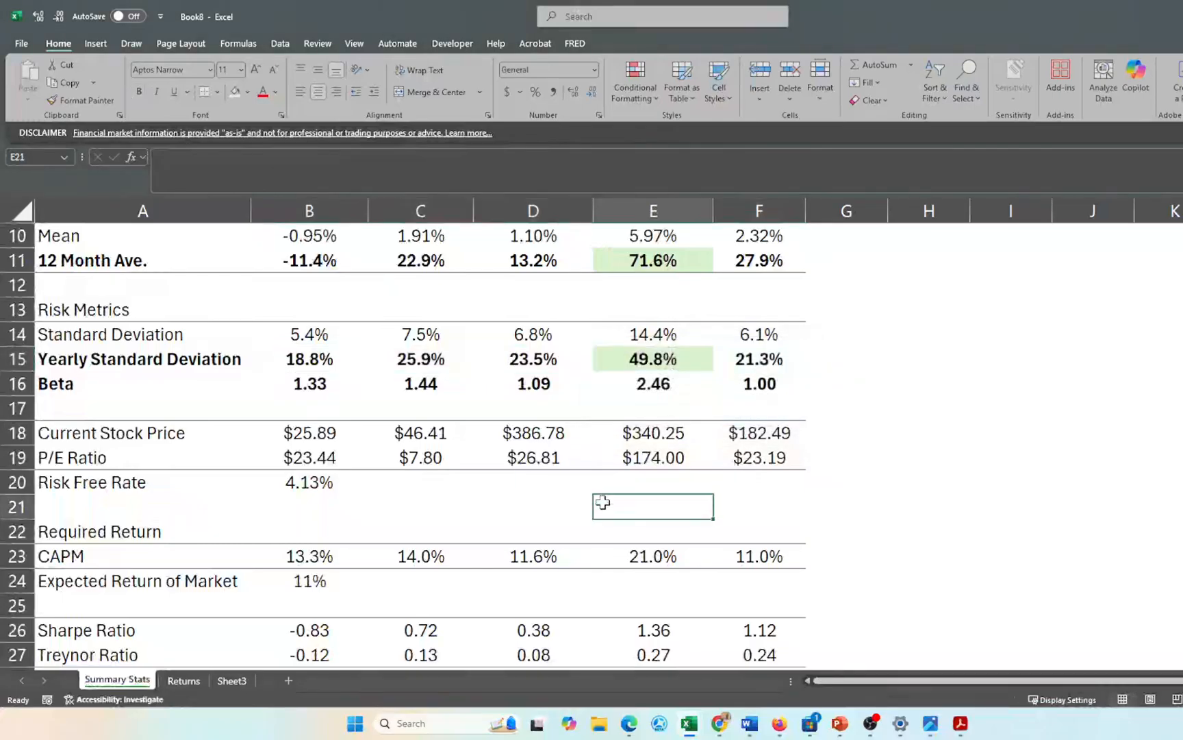
{"action": "scroll", "coordinate": [602, 502], "scroll_direction": "down", "scroll_amount": 2}
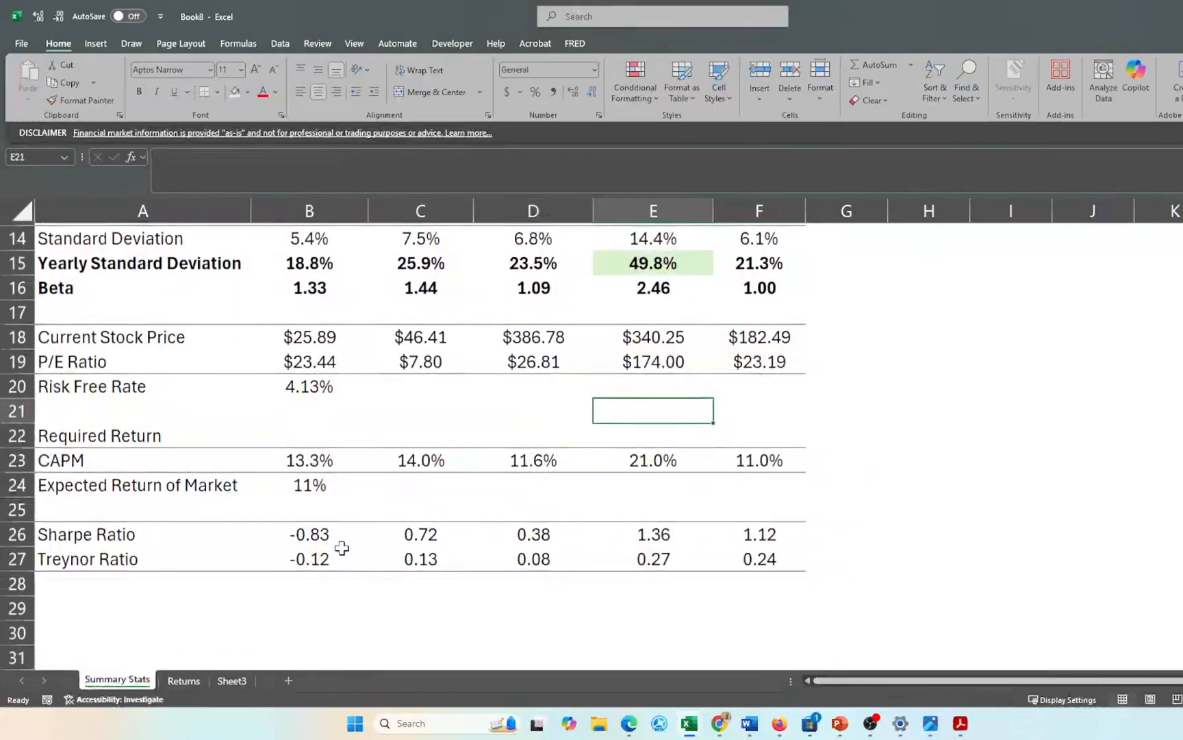
{"action": "left_click_drag", "start_coordinate": [352, 536], "coordinate": [787, 541]}
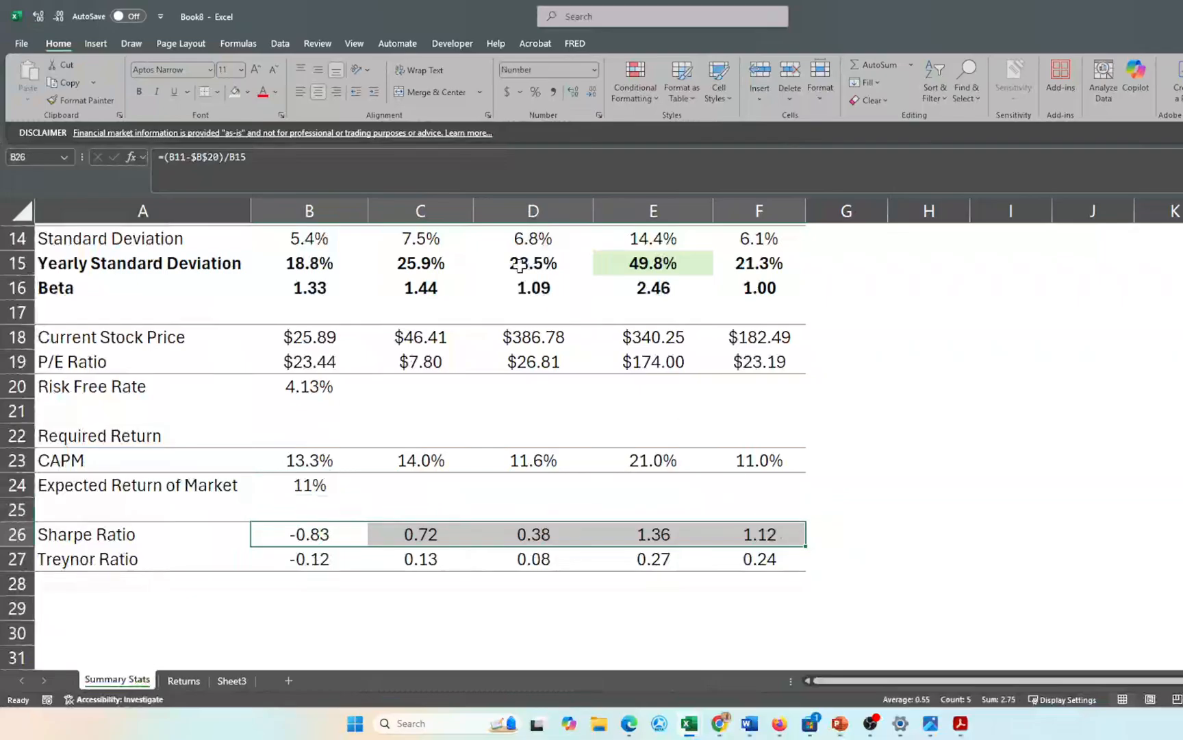
- Apply a light green Top 10% rule to Sharpe Ratios B26:F26, highlighting TSLA's 1.36
{"action": "left_click", "coordinate": [649, 85]}
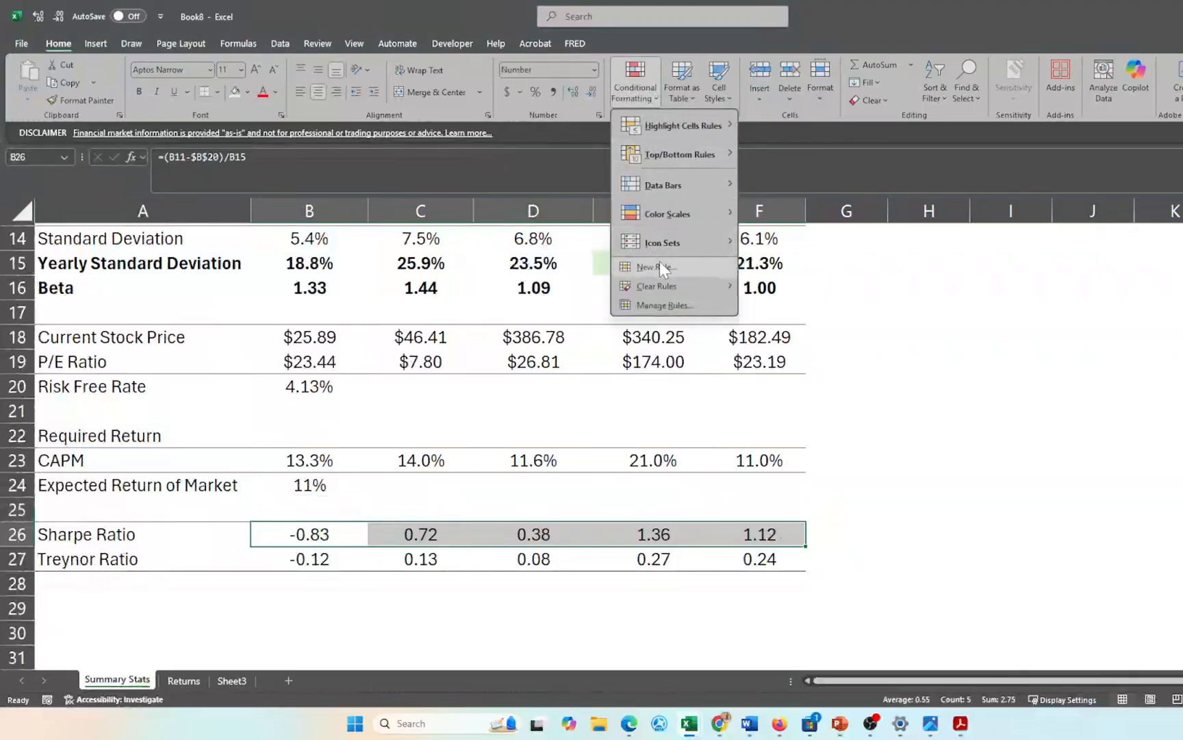
{"action": "mouse_move", "coordinate": [719, 159]}
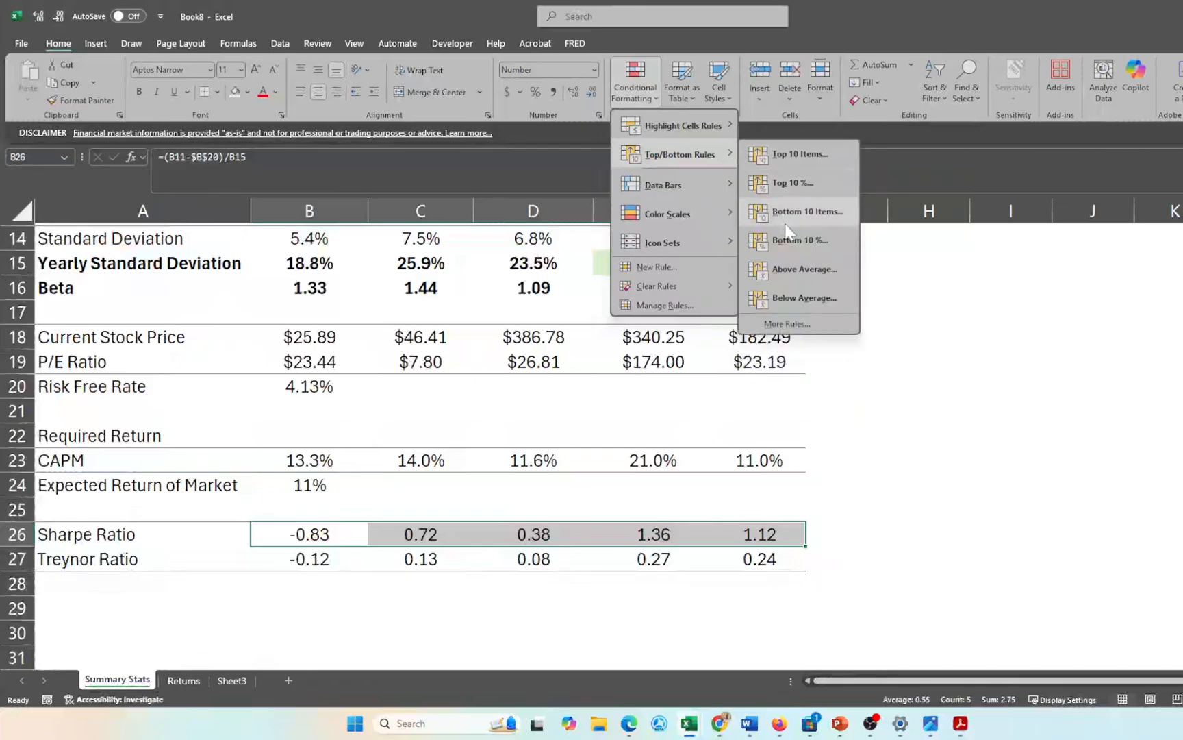
{"action": "left_click", "coordinate": [794, 183]}
{"action": "left_click", "coordinate": [795, 387]}
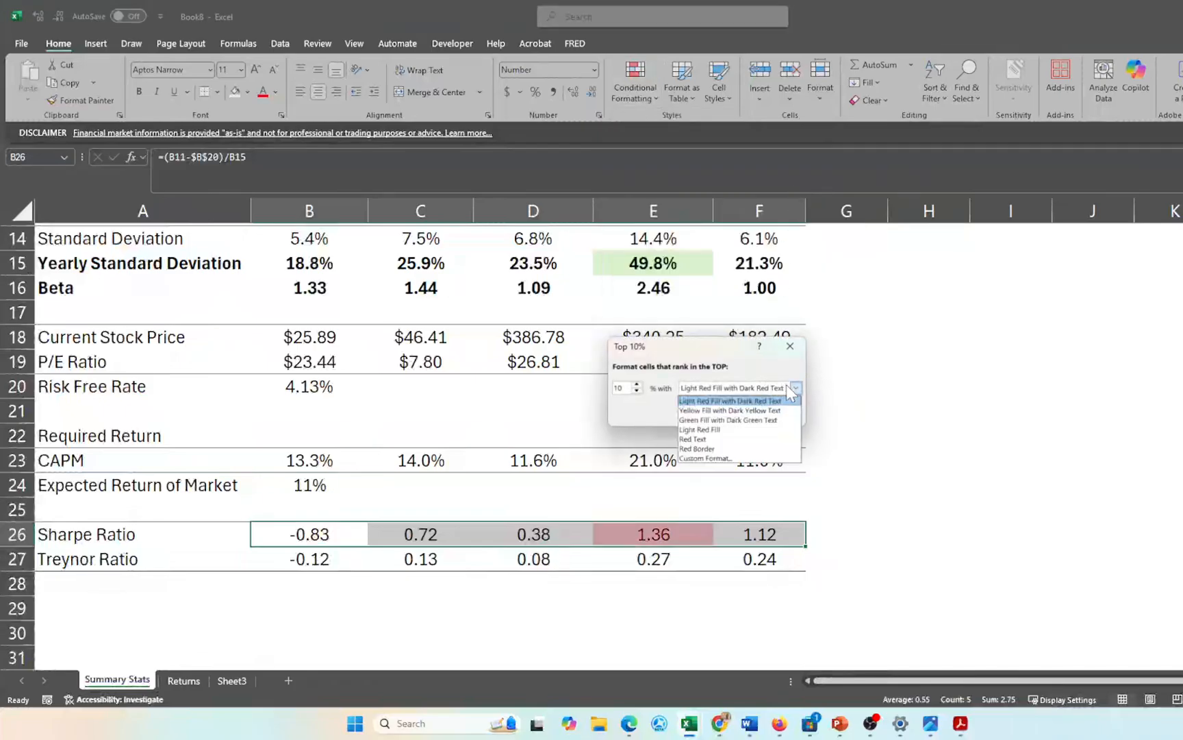
{"action": "left_click", "coordinate": [759, 458]}
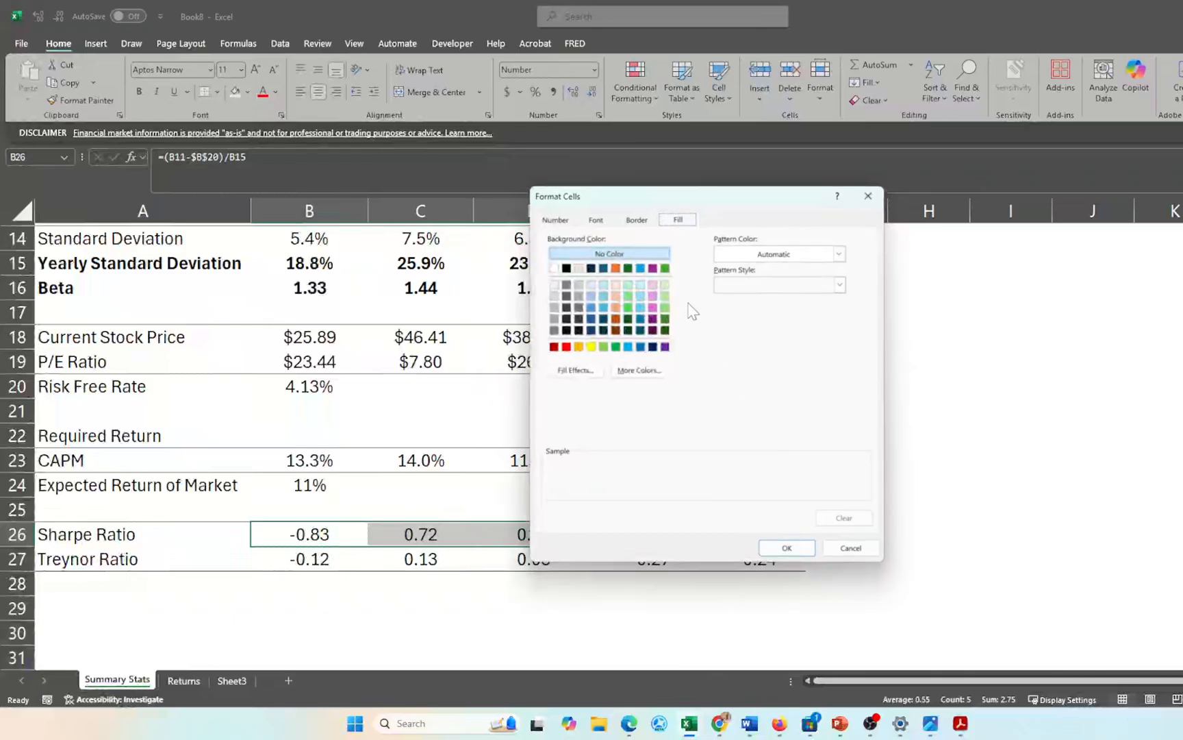
{"action": "left_click", "coordinate": [667, 286]}
{"action": "left_click", "coordinate": [786, 547]}
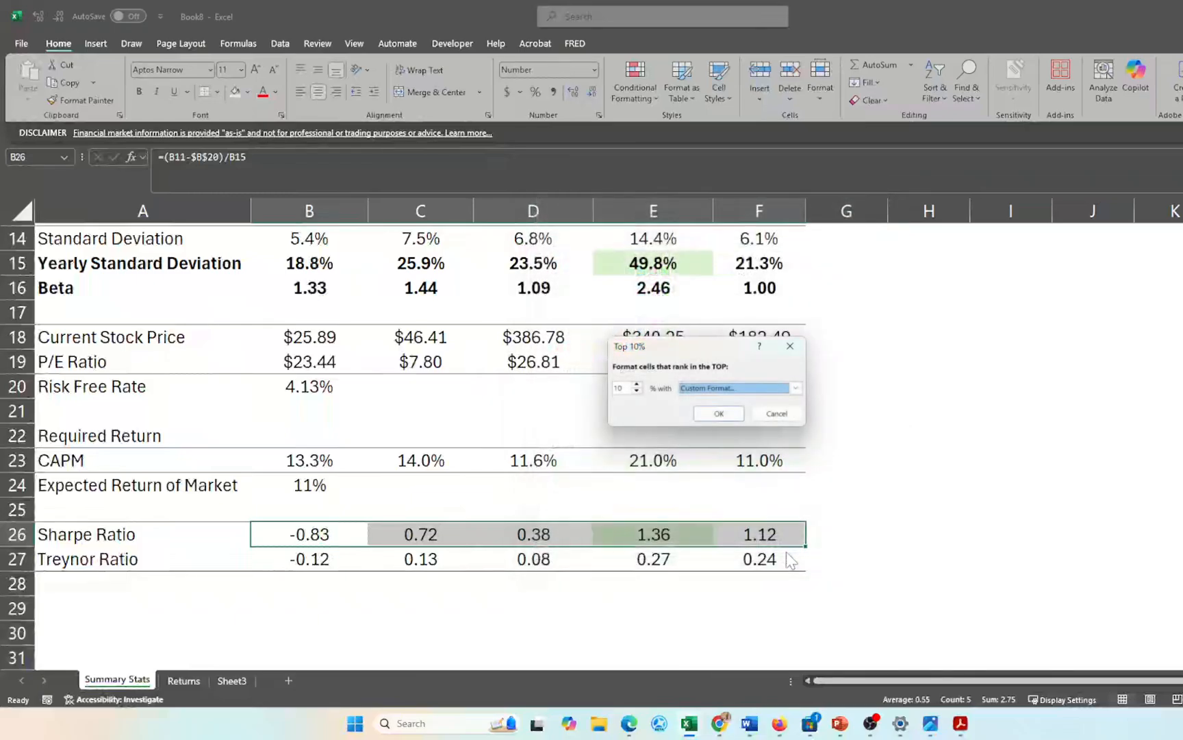
{"action": "left_click", "coordinate": [718, 412]}
{"action": "left_click", "coordinate": [578, 460]}
{"action": "scroll", "coordinate": [578, 461], "scroll_direction": "up", "scroll_amount": 3}
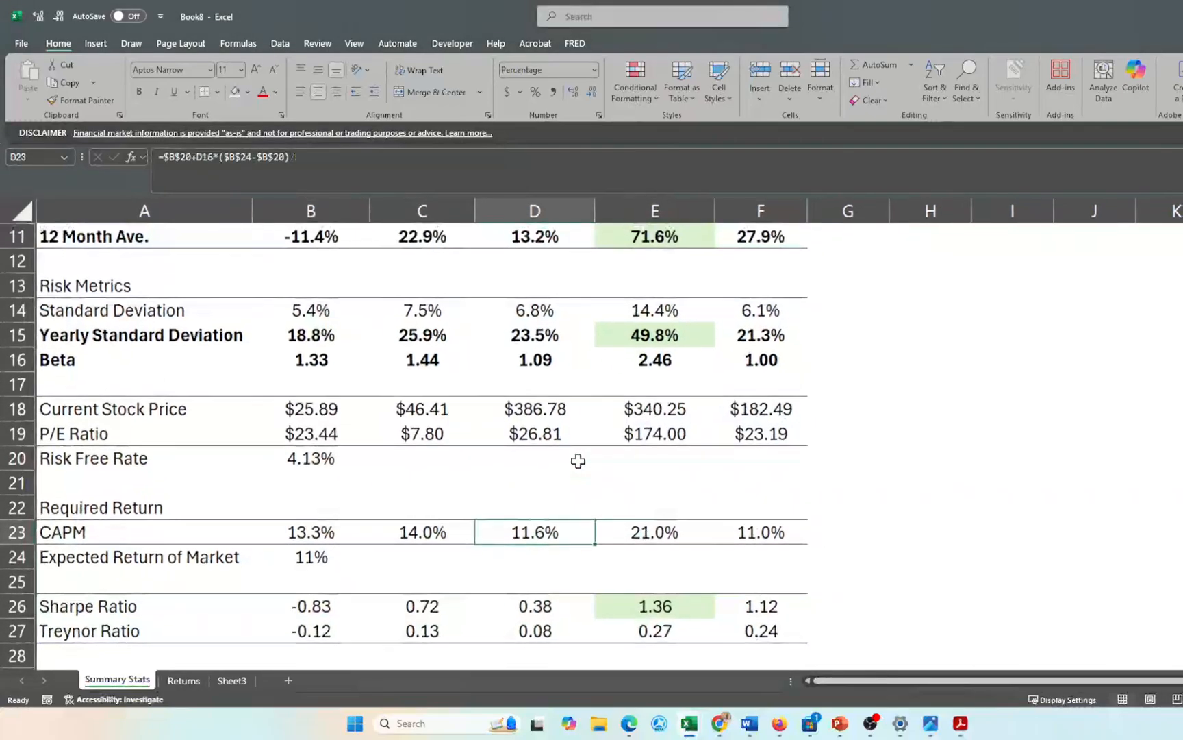
{"action": "scroll", "coordinate": [578, 461], "scroll_direction": "up", "scroll_amount": 2}
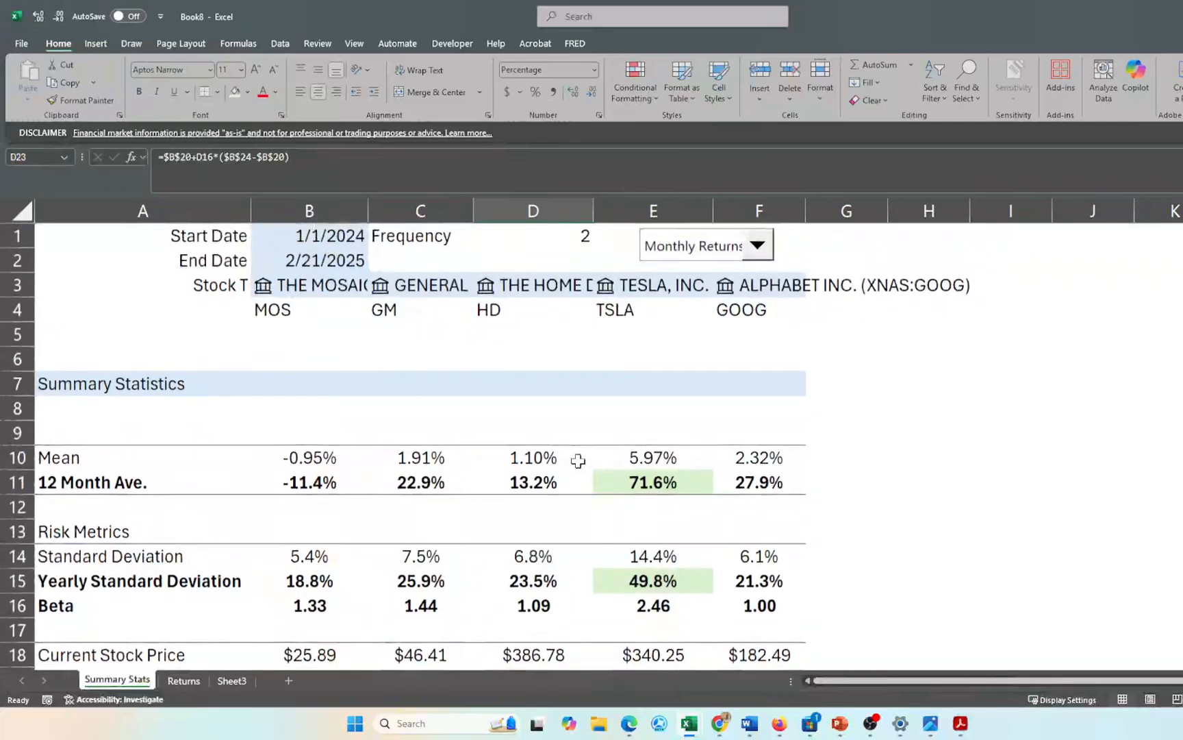
{"action": "left_click", "coordinate": [339, 241]}
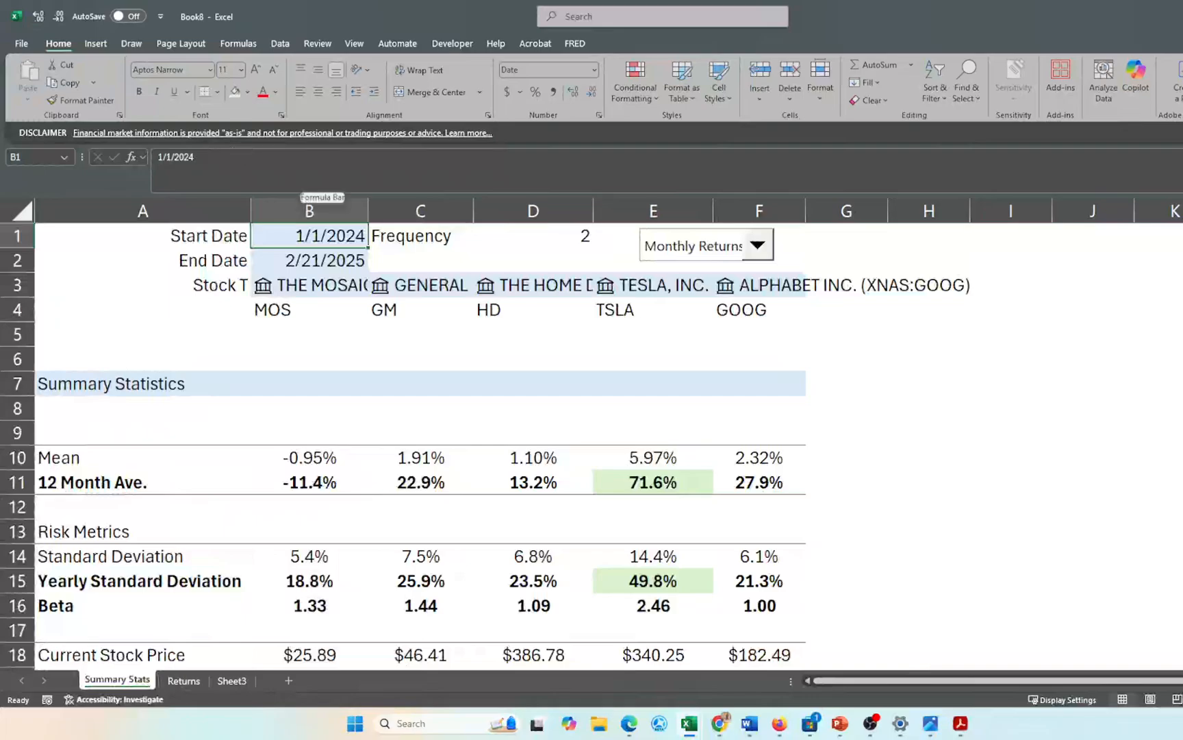
- Change the start date in B1 to 1/1/2016
{"action": "key", "text": "F2"}
{"action": "key", "text": "BackSpace"}
{"action": "key", "text": "BackSpace"}
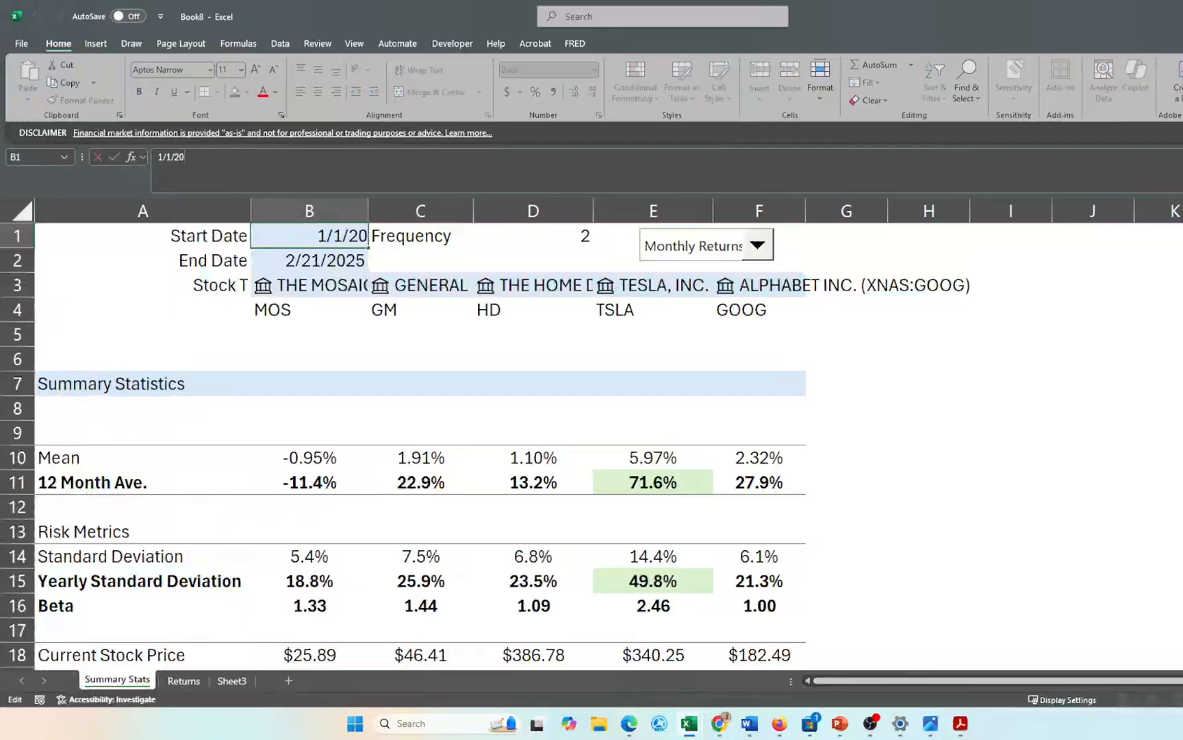
{"action": "type", "text": "16"}
{"action": "key", "text": "Return"}
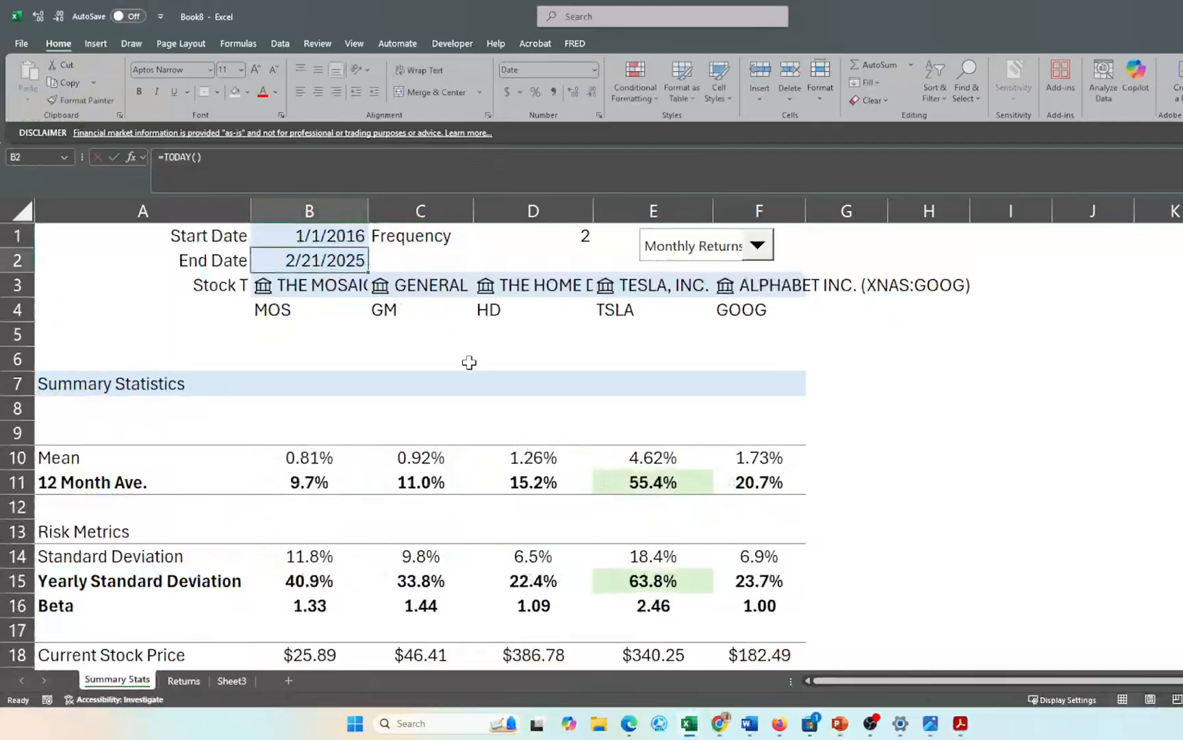
- Replace the TSLA ticker in E4 with f
{"action": "left_click", "coordinate": [629, 311]}
{"action": "type", "text": "f"}
{"action": "key", "text": "Return"}
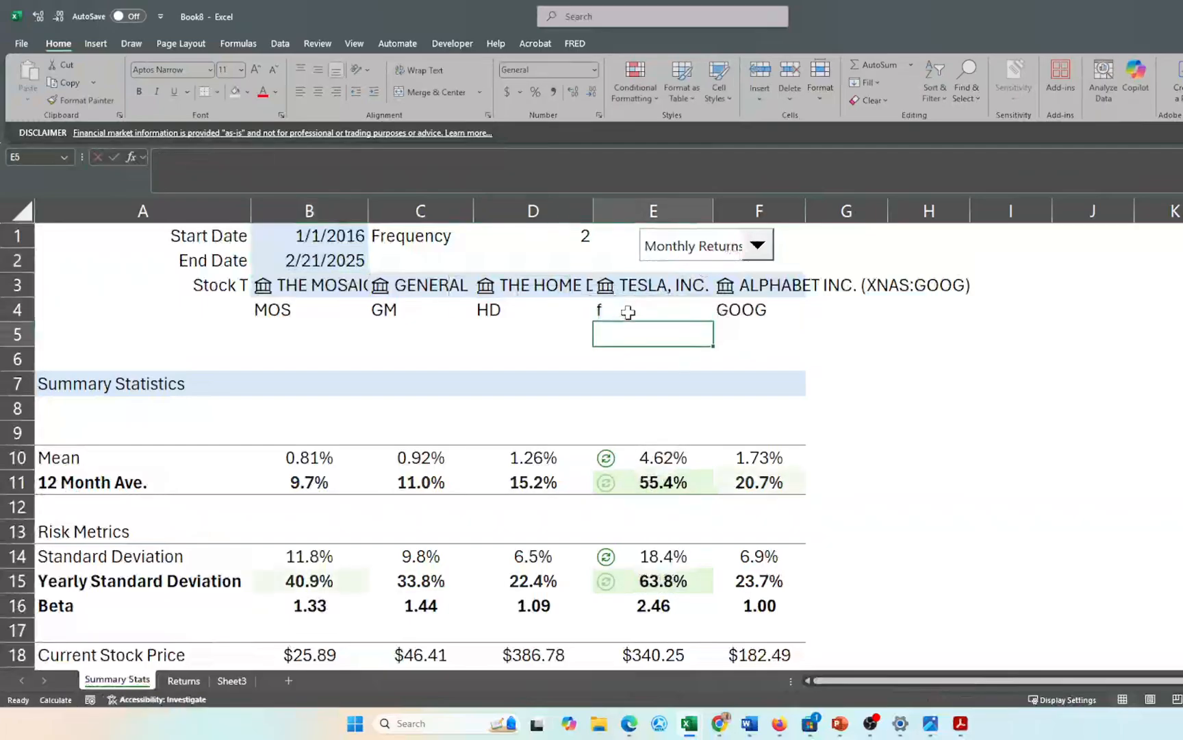
{"action": "scroll", "coordinate": [557, 487], "scroll_direction": "down", "scroll_amount": 4}
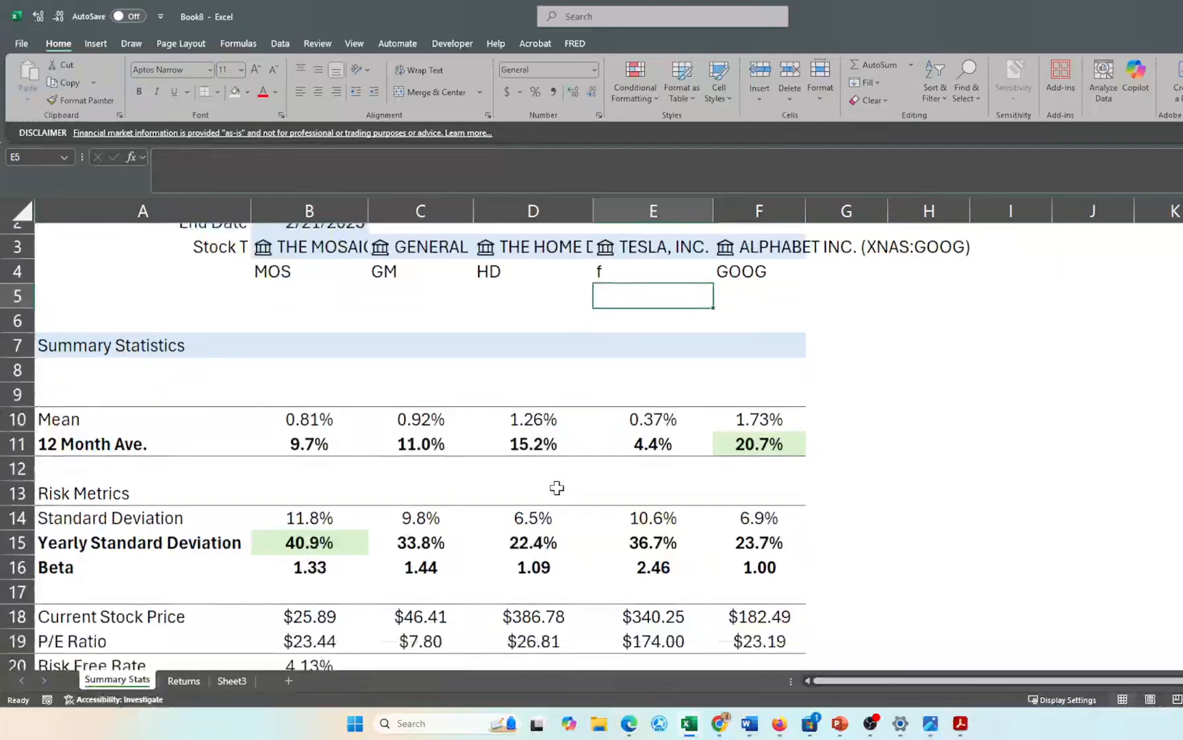
{"action": "scroll", "coordinate": [556, 487], "scroll_direction": "up", "scroll_amount": 4}
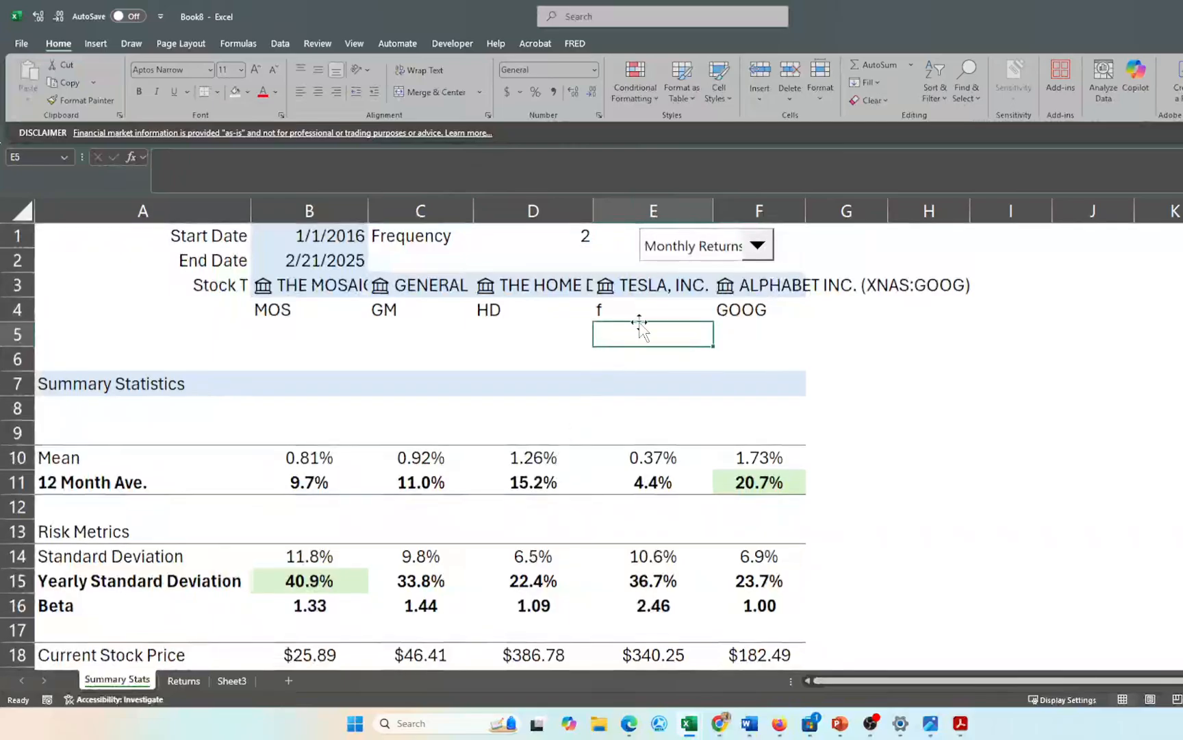
- Move the Monthly Returns box into column D beside Frequency and heighten row 7
{"action": "left_click", "coordinate": [696, 245]}
{"action": "left_click", "coordinate": [678, 243]}
{"action": "right_click", "coordinate": [707, 243]}
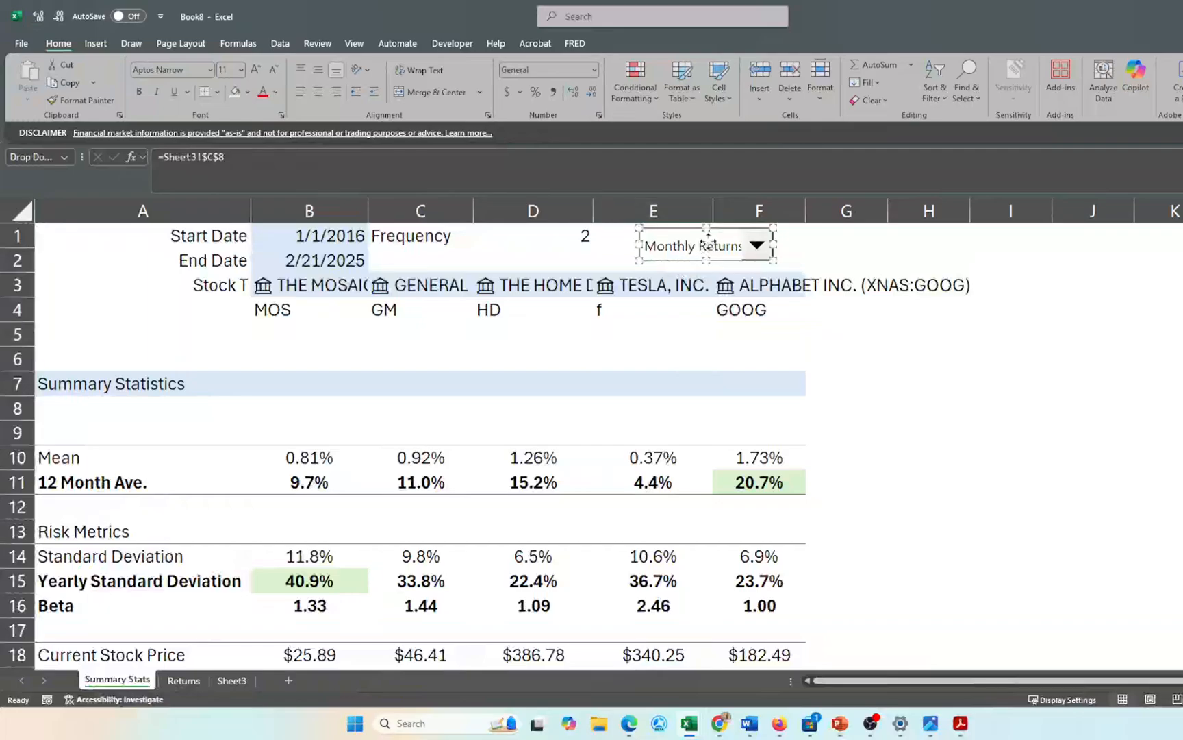
{"action": "key", "text": "Escape"}
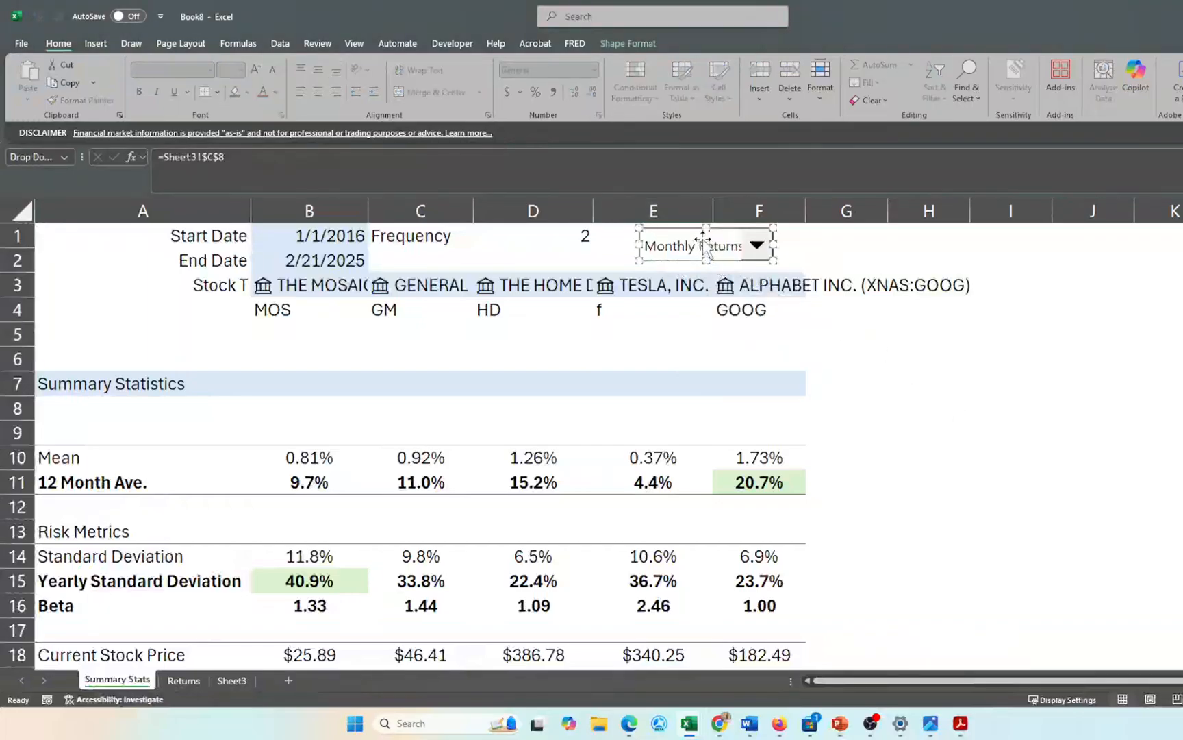
{"action": "left_click_drag", "start_coordinate": [700, 238], "coordinate": [531, 237]}
{"action": "left_click_drag", "start_coordinate": [24, 395], "coordinate": [24, 427]}
{"action": "left_click", "coordinate": [99, 407]}
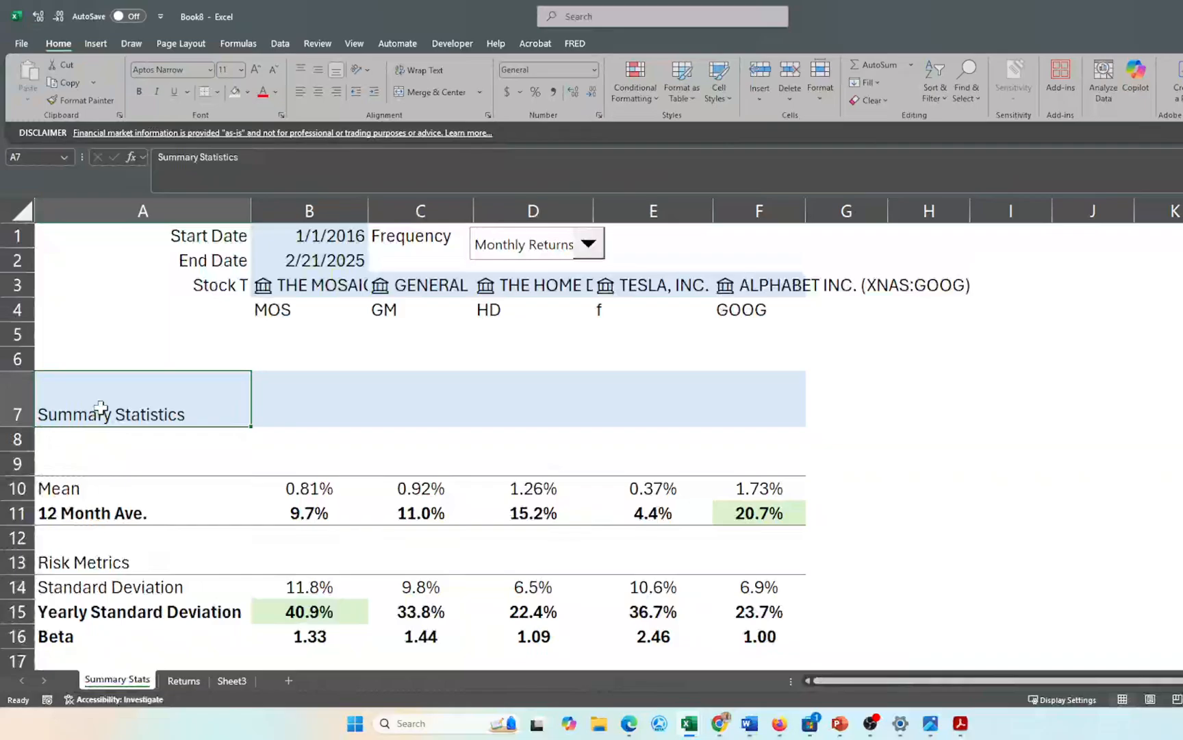
- Middle-align the Summary Statistics heading and centre it across selection A7:F7
{"action": "left_click", "coordinate": [319, 69]}
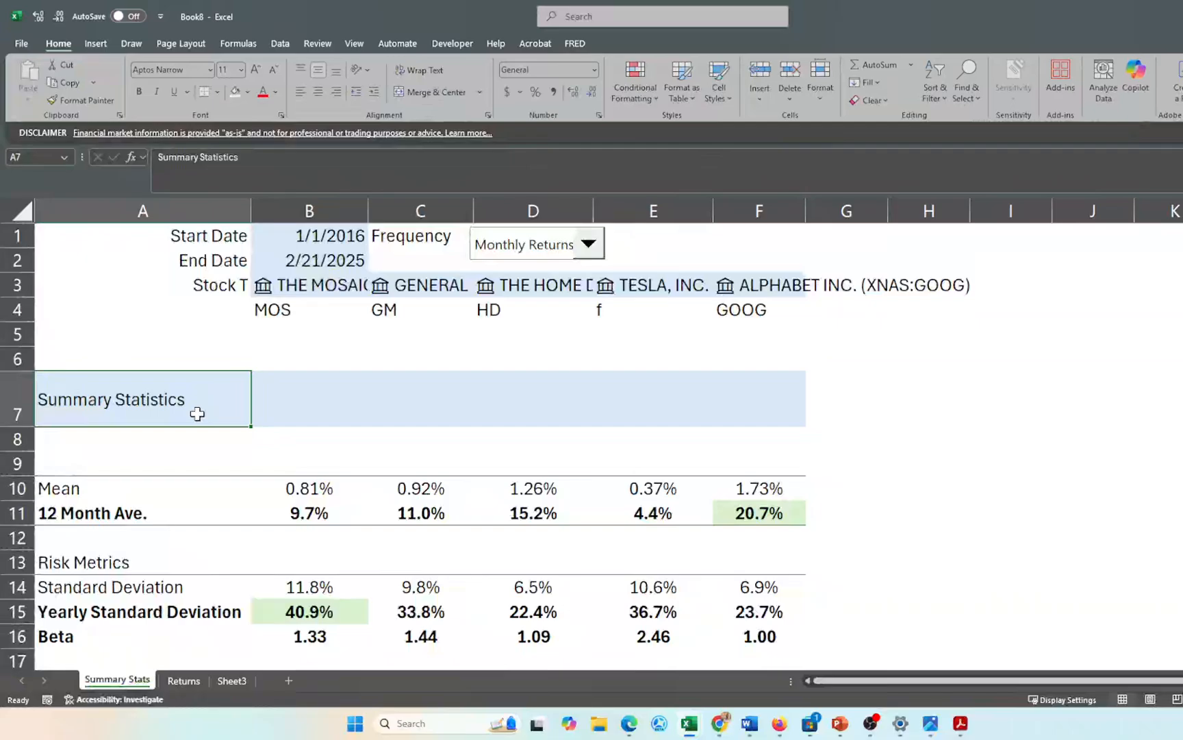
{"action": "key", "text": "shift+Right"}
{"action": "key", "text": "shift+Right"}
{"action": "key", "text": "shift+Right"}
{"action": "key", "text": "shift+Right"}
{"action": "key", "text": "shift+Right"}
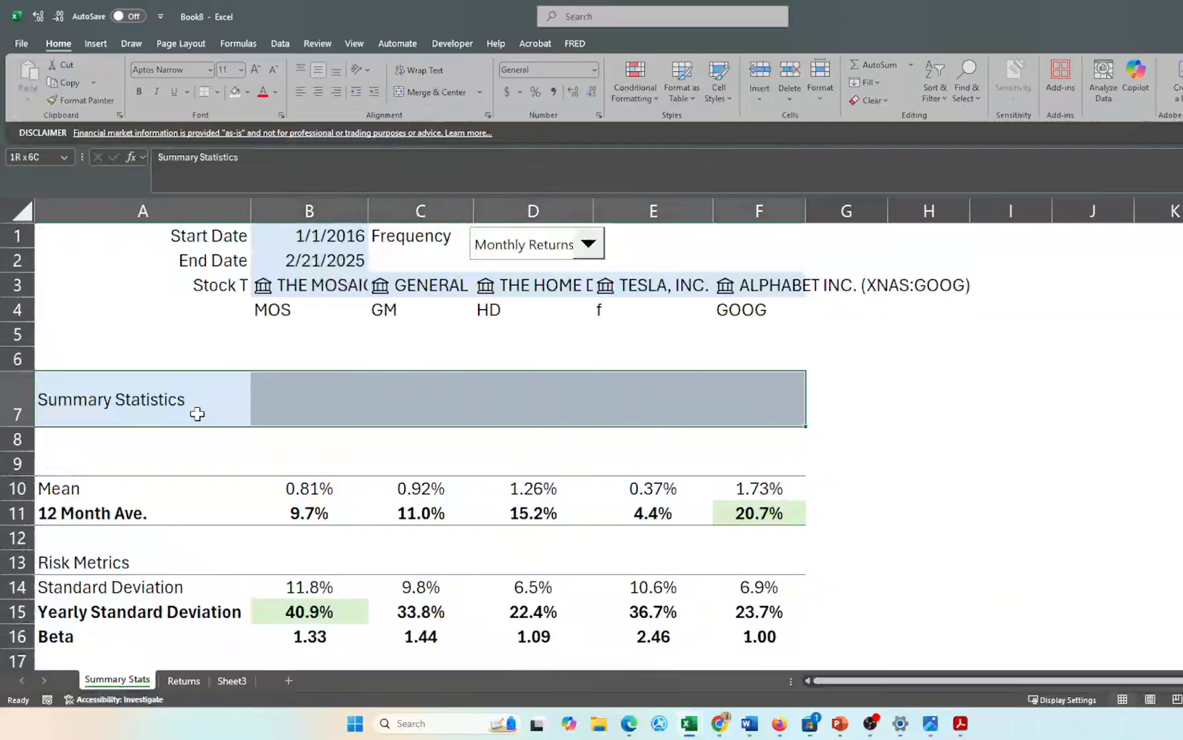
{"action": "key", "text": "ctrl+1"}
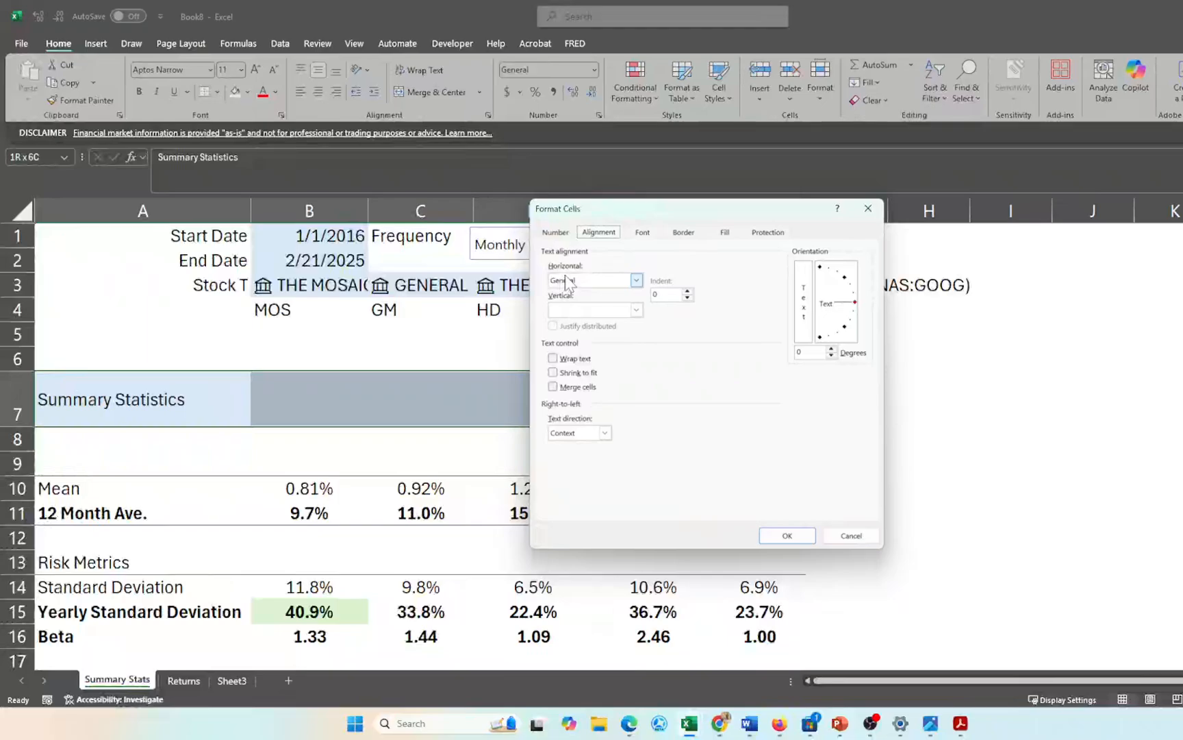
{"action": "left_click", "coordinate": [567, 281]}
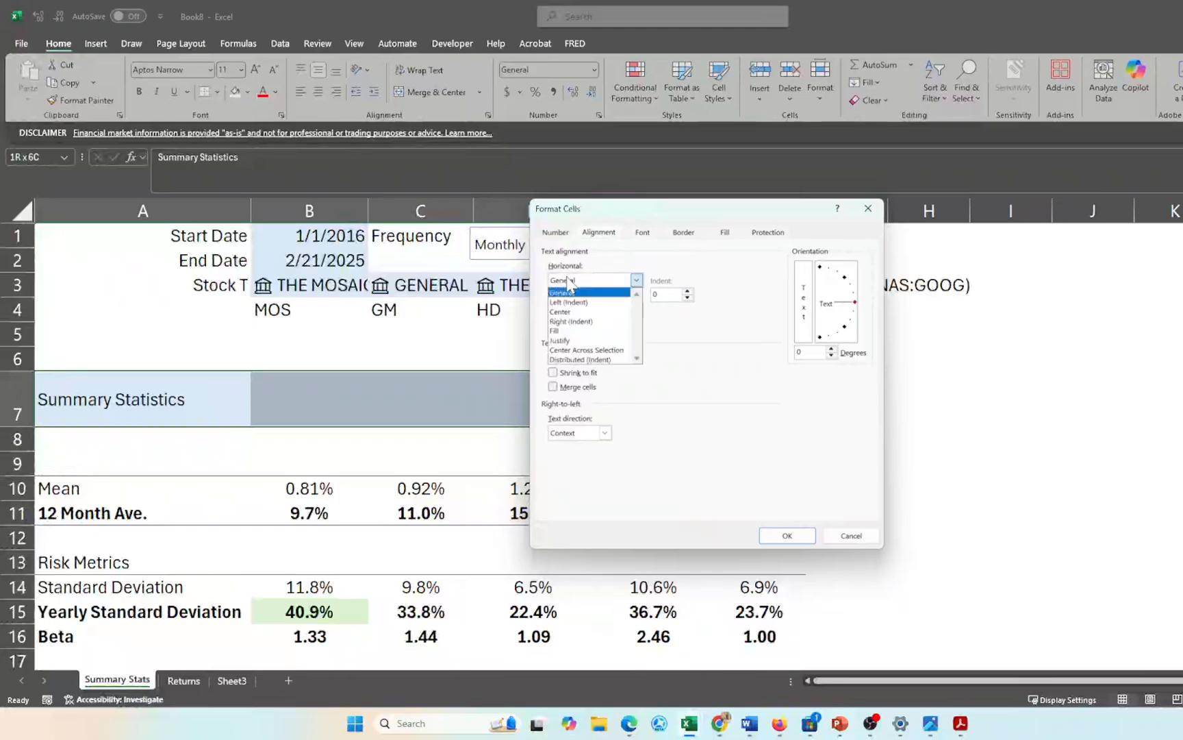
{"action": "left_click", "coordinate": [593, 350]}
{"action": "left_click", "coordinate": [787, 536]}
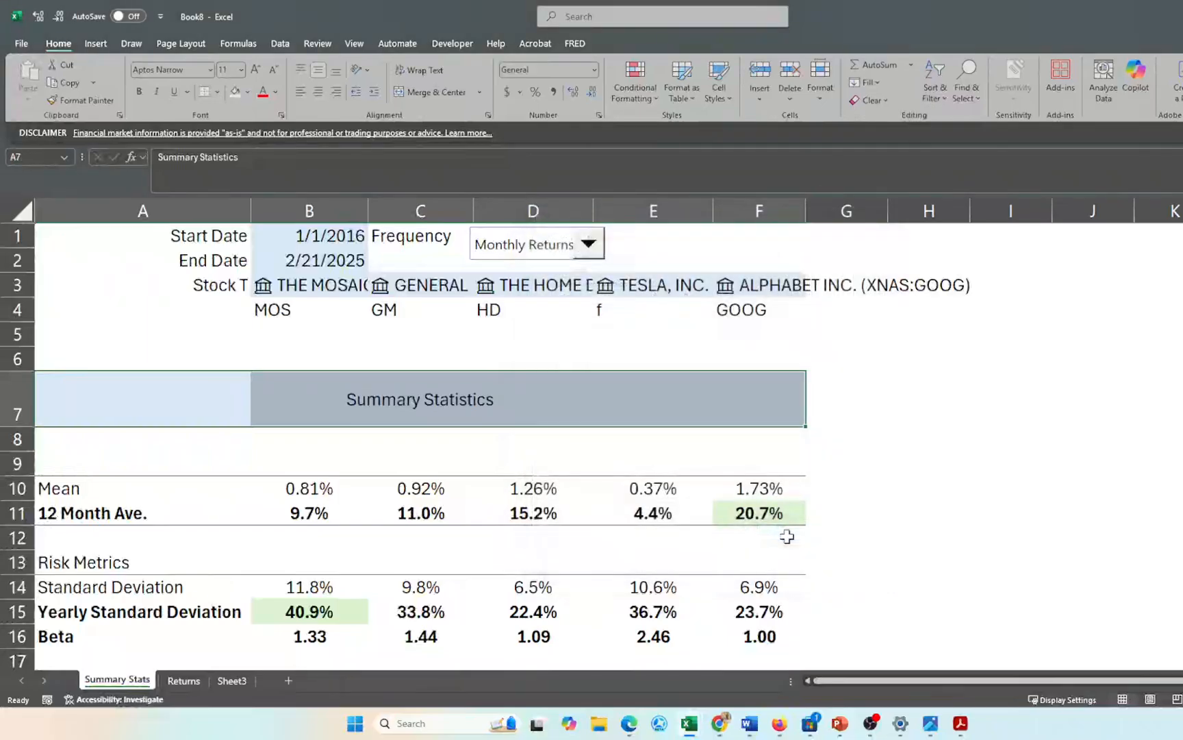
{"action": "left_click", "coordinate": [609, 537]}
{"action": "left_click", "coordinate": [95, 398]}
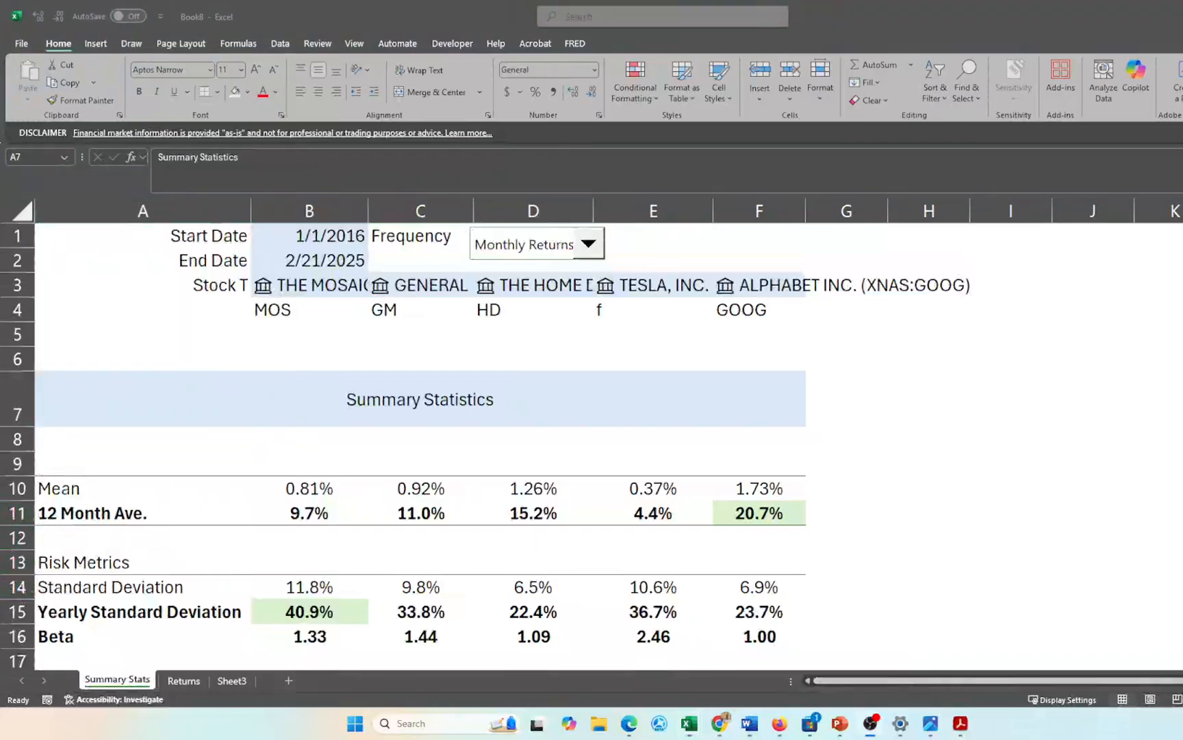
{"action": "left_click", "coordinate": [173, 376]}
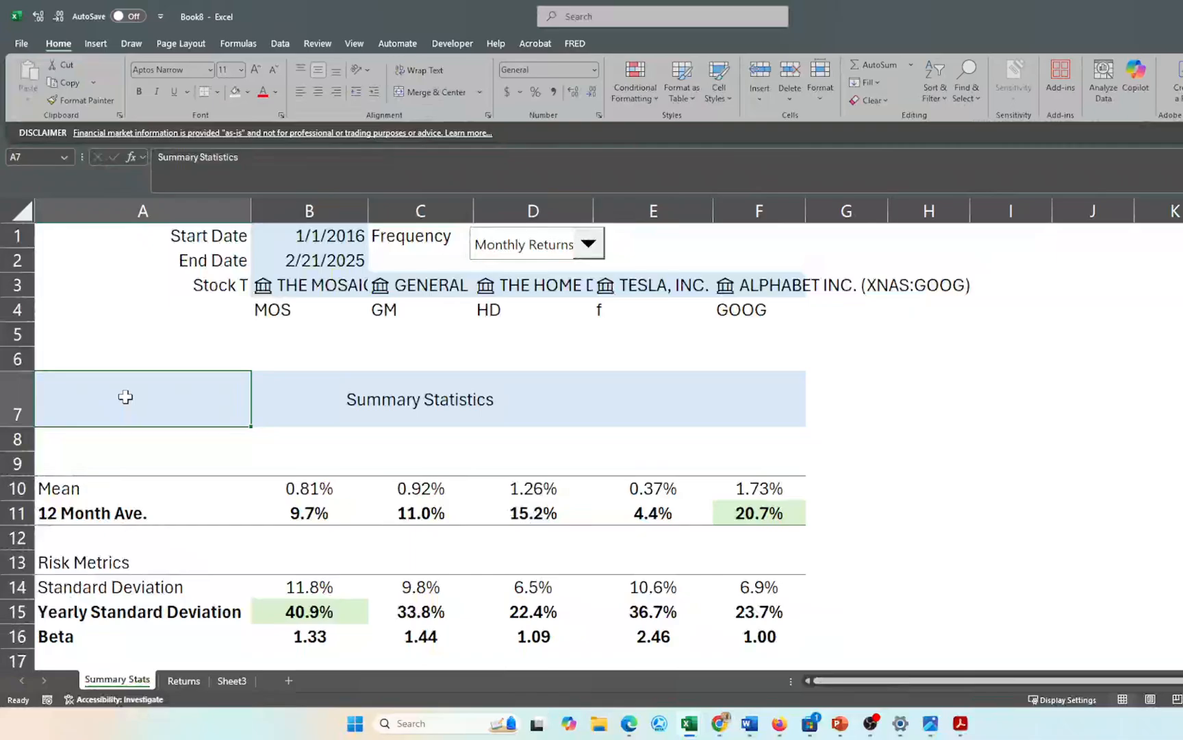
- Start the A7 formula as =UPPER("summary statistics: " & CHOOSE(
{"action": "type", "text": "="}
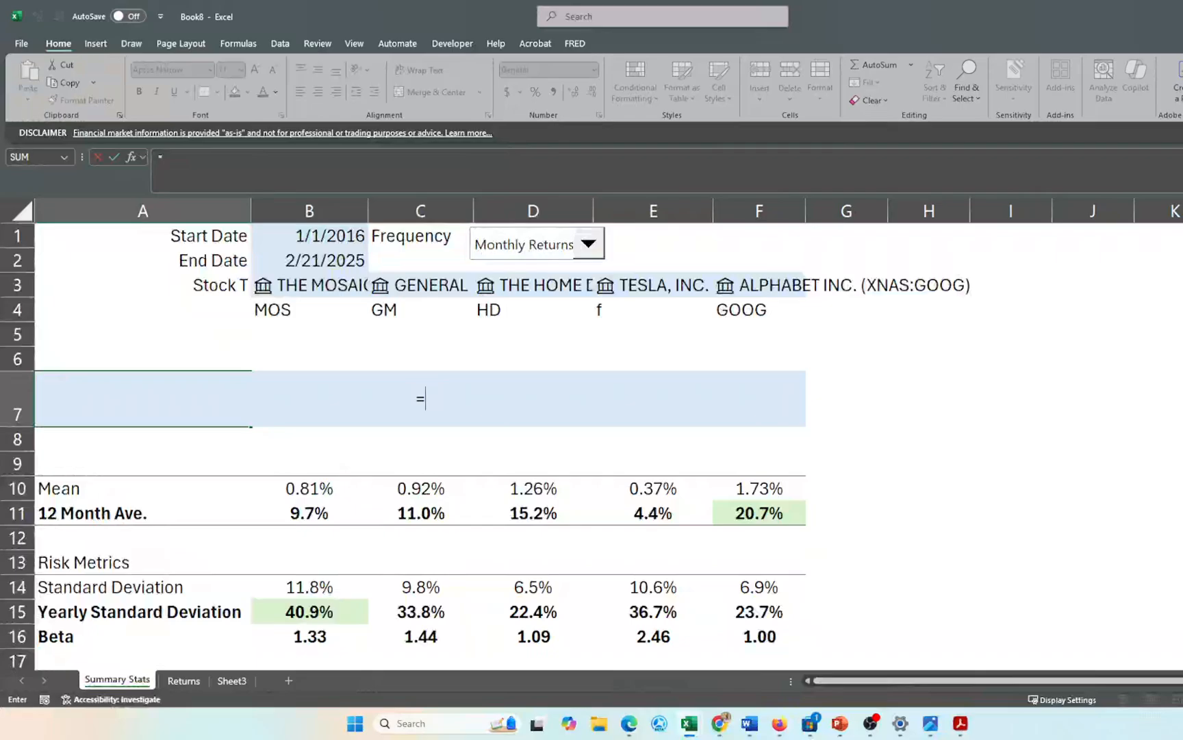
{"action": "type", "text": "upp"}
{"action": "key", "text": "Tab"}
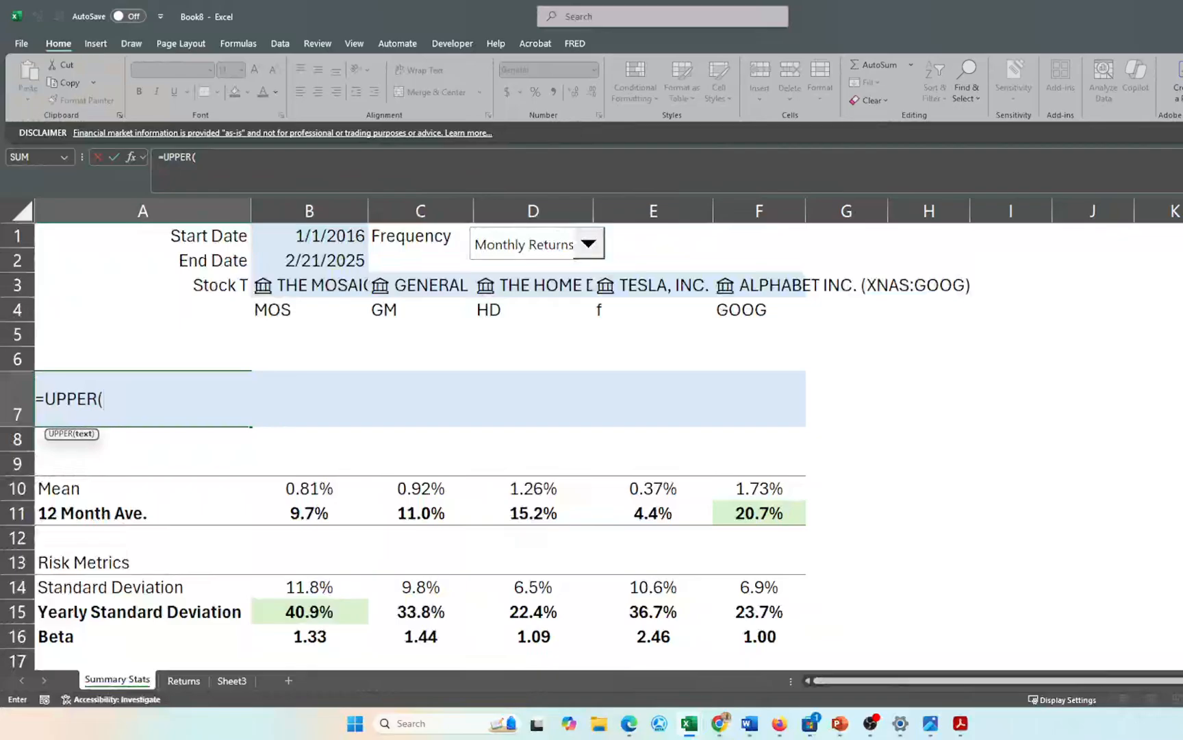
{"action": "type", "text": "\"summary"}
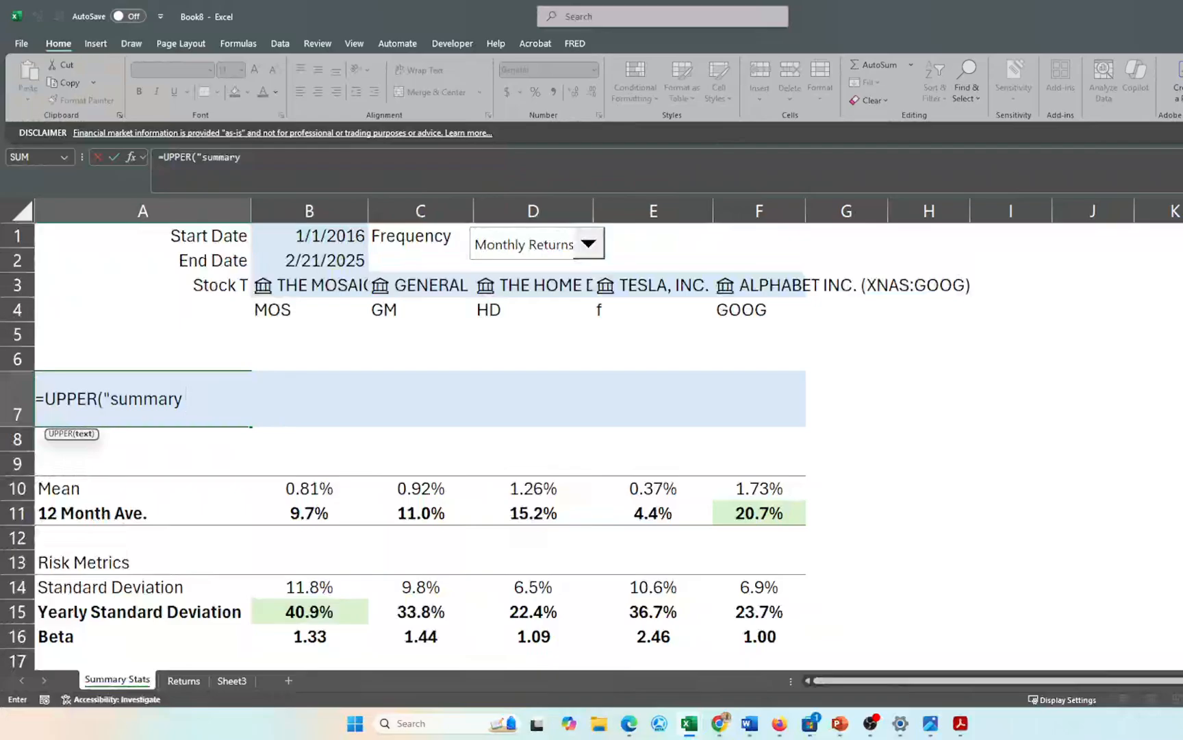
{"action": "type", "text": " statistisc"}
{"action": "key", "text": "BackSpace"}
{"action": "key", "text": "BackSpace"}
{"action": "type", "text": "cs"}
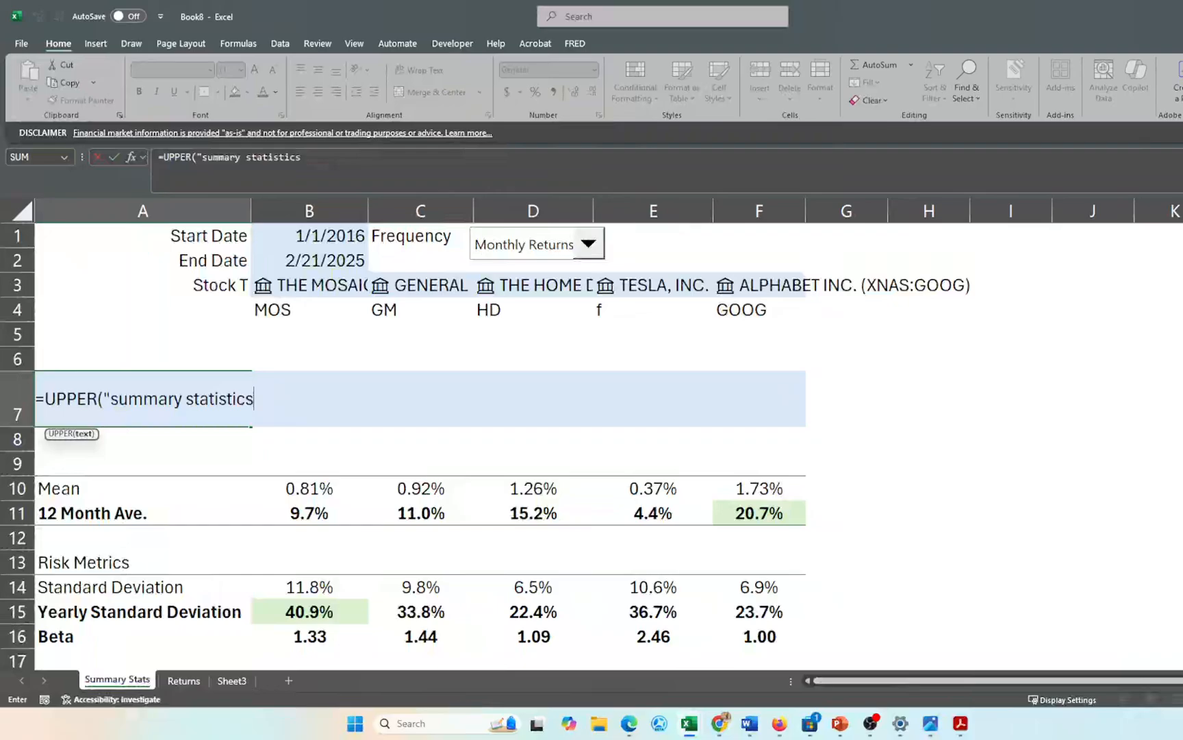
{"action": "type", "text": ": \""}
{"action": "type", "text": "&"}
{"action": "key", "text": "Left"}
{"action": "key", "text": "BackSpace"}
{"action": "key", "text": "BackSpace"}
{"action": "type", "text": "choose"}
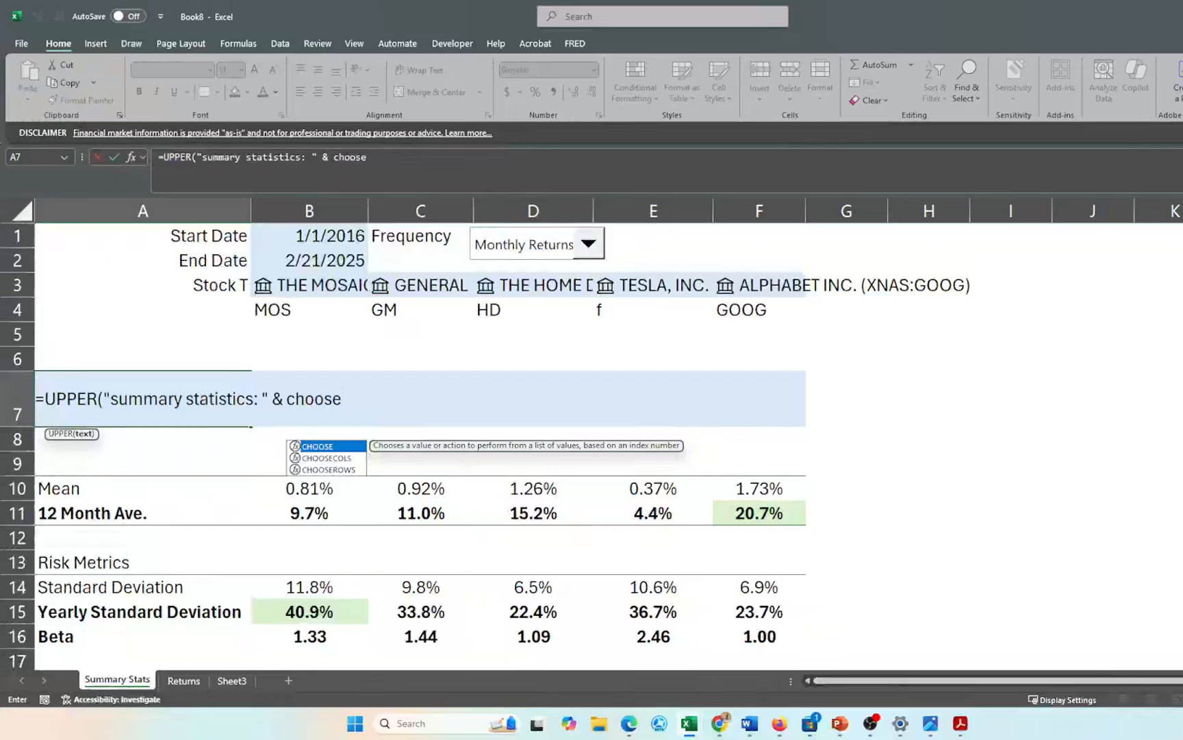
{"action": "key", "text": "Tab"}
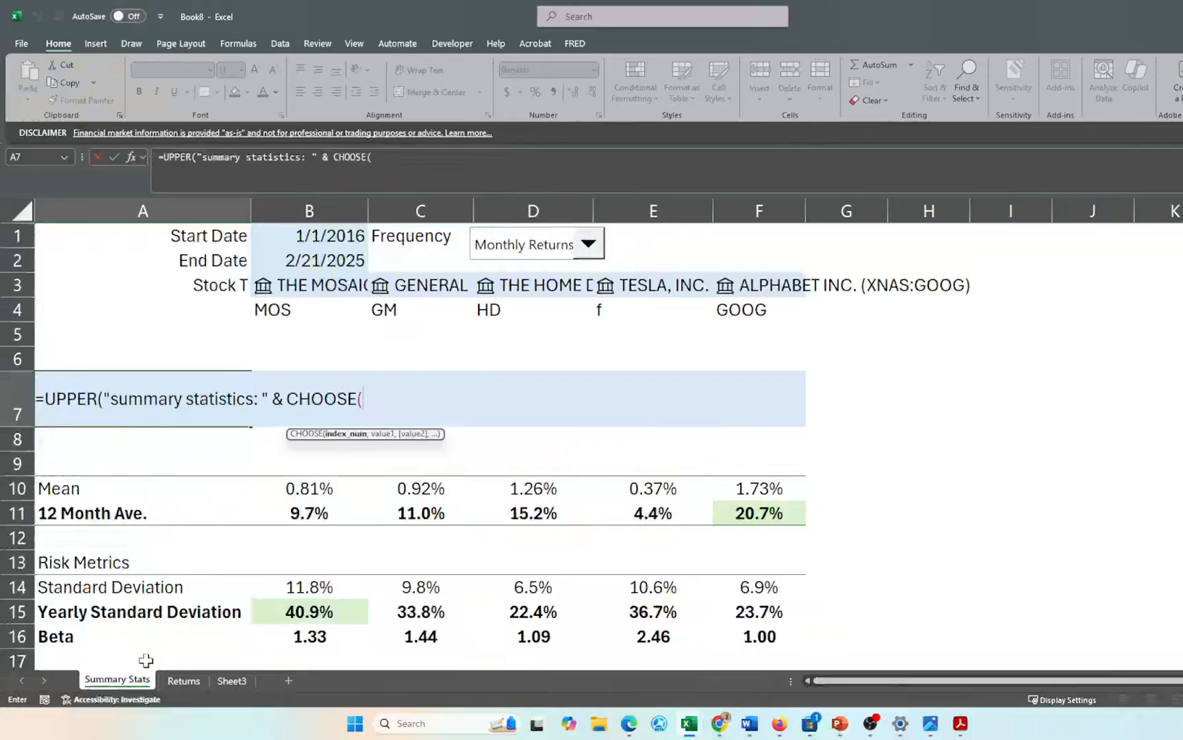
- Fill CHOOSE with Sheet3!C8 as index and Sheet3 C11, C12, C13 as the Daily/Weekly/Monthly labels
{"action": "left_click", "coordinate": [234, 680]}
{"action": "left_click", "coordinate": [360, 451]}
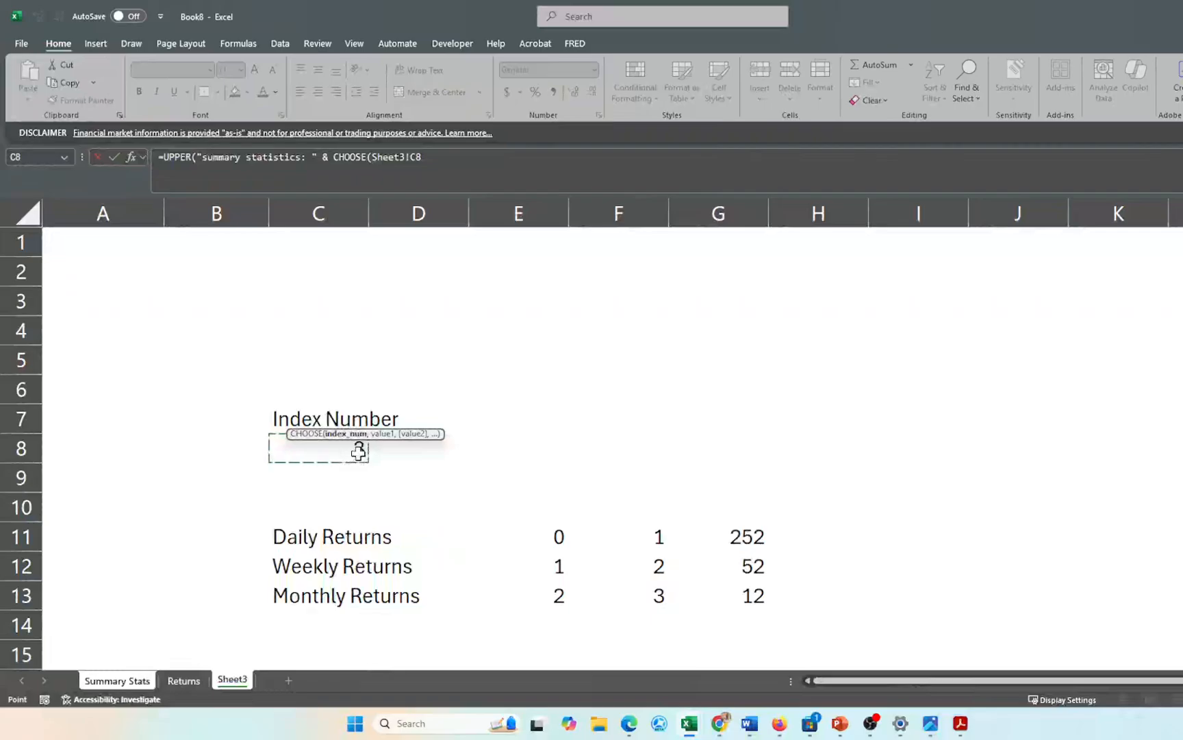
{"action": "type", "text": ","}
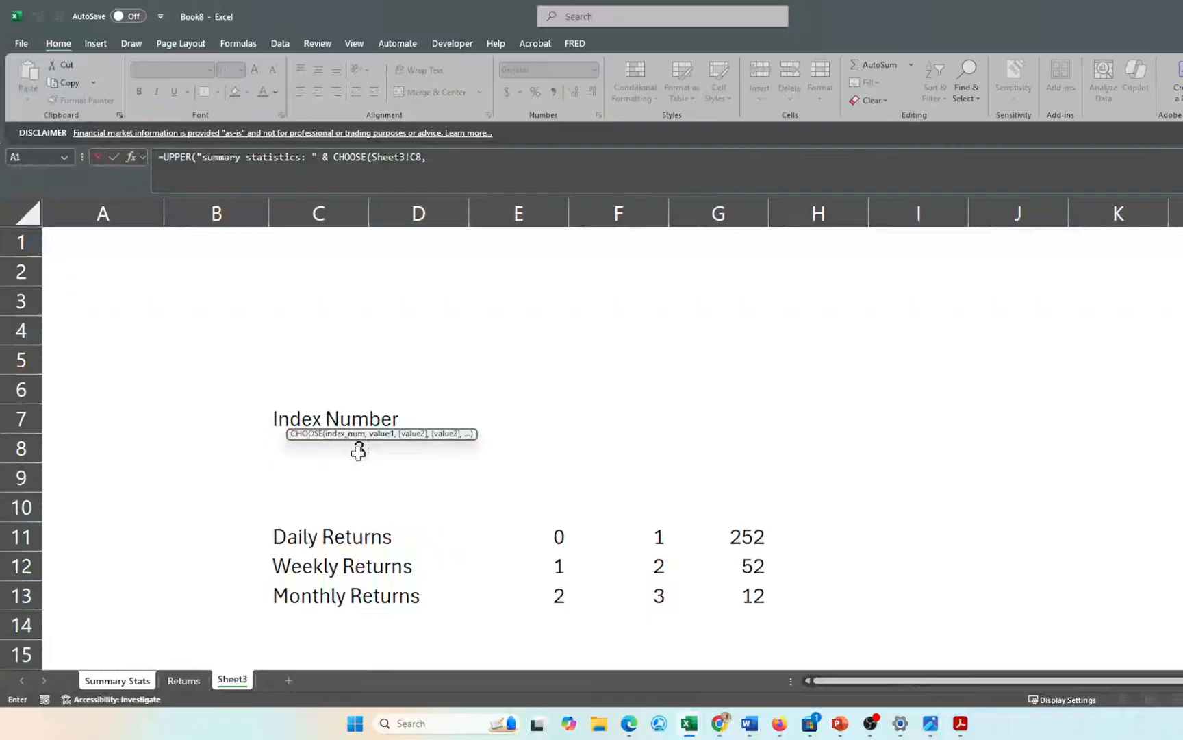
{"action": "left_click", "coordinate": [306, 539]}
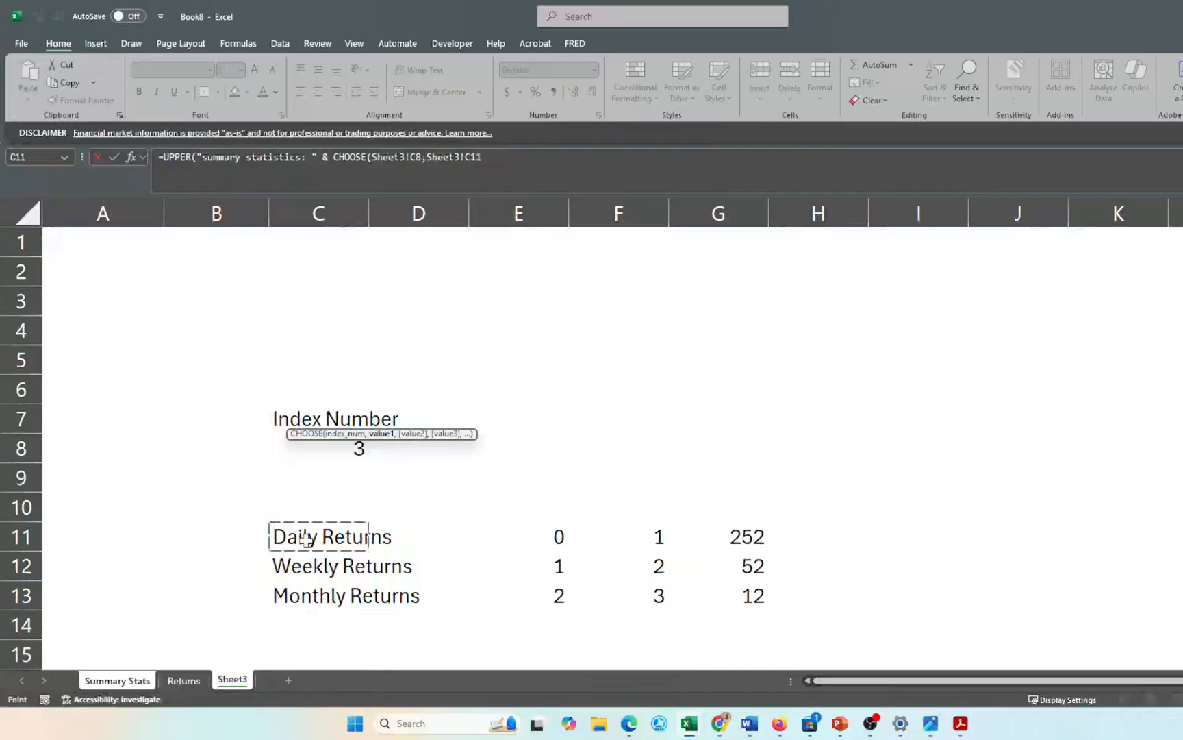
{"action": "type", "text": ","}
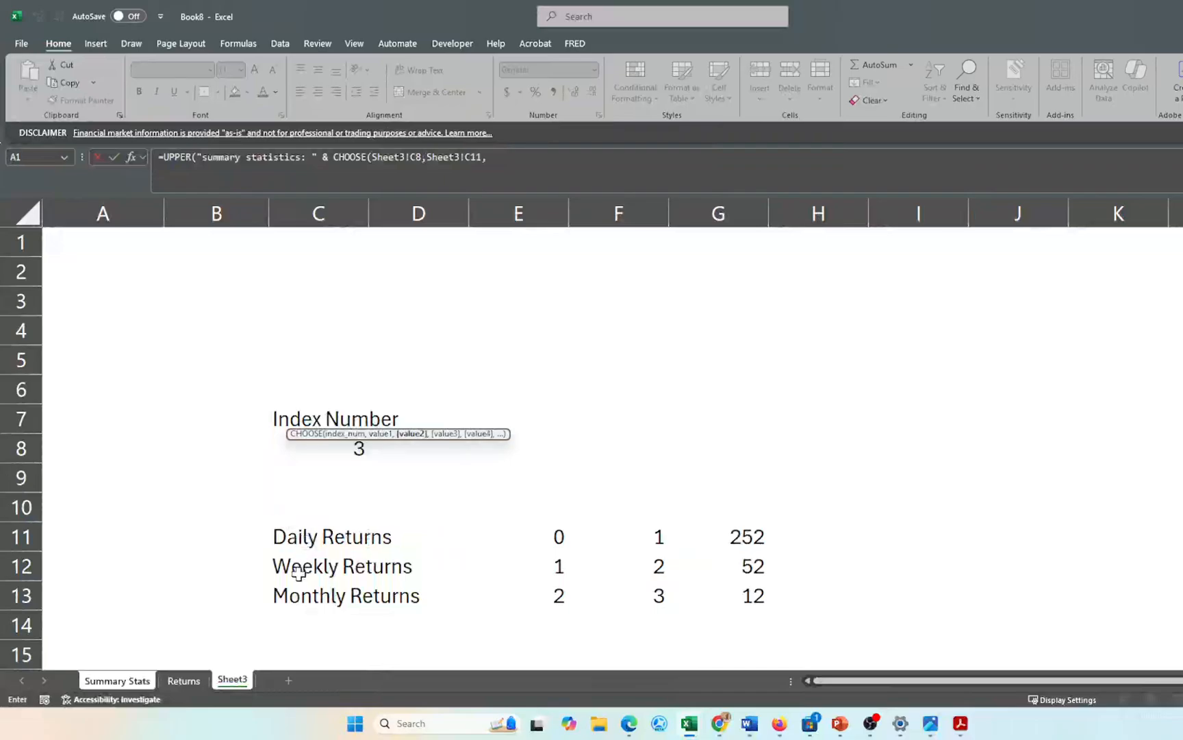
{"action": "left_click", "coordinate": [300, 567]}
{"action": "type", "text": ","}
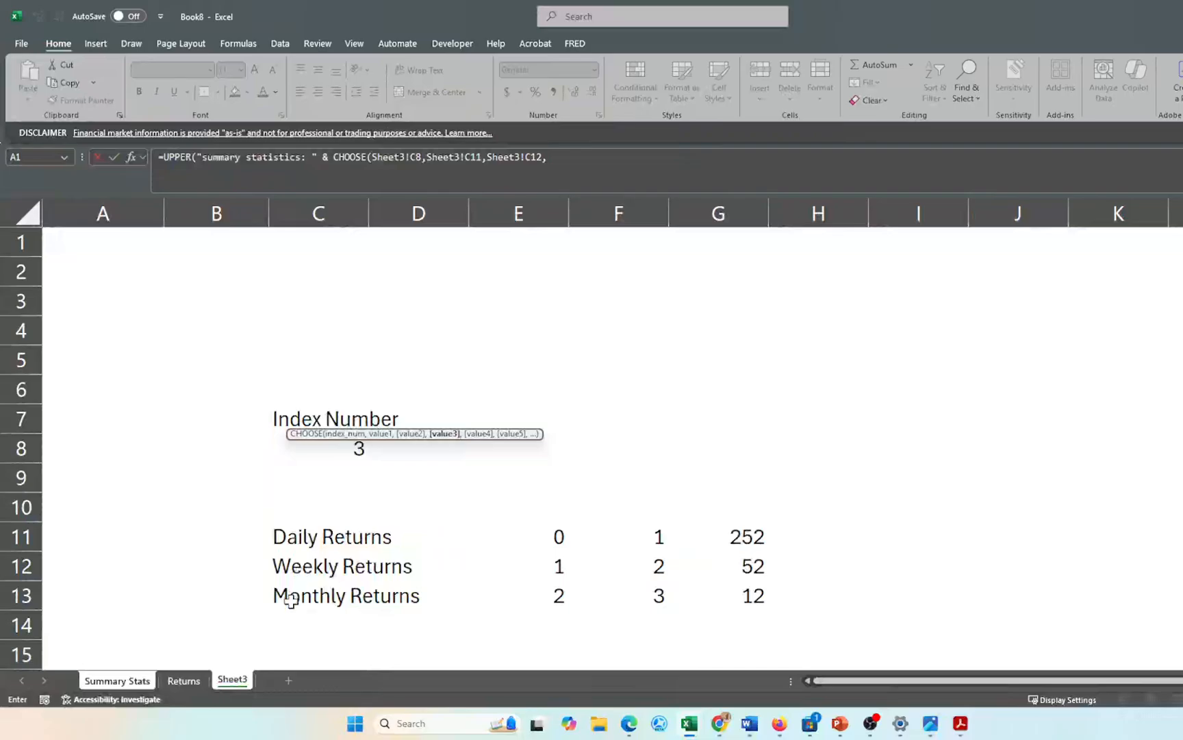
{"action": "left_click", "coordinate": [291, 600]}
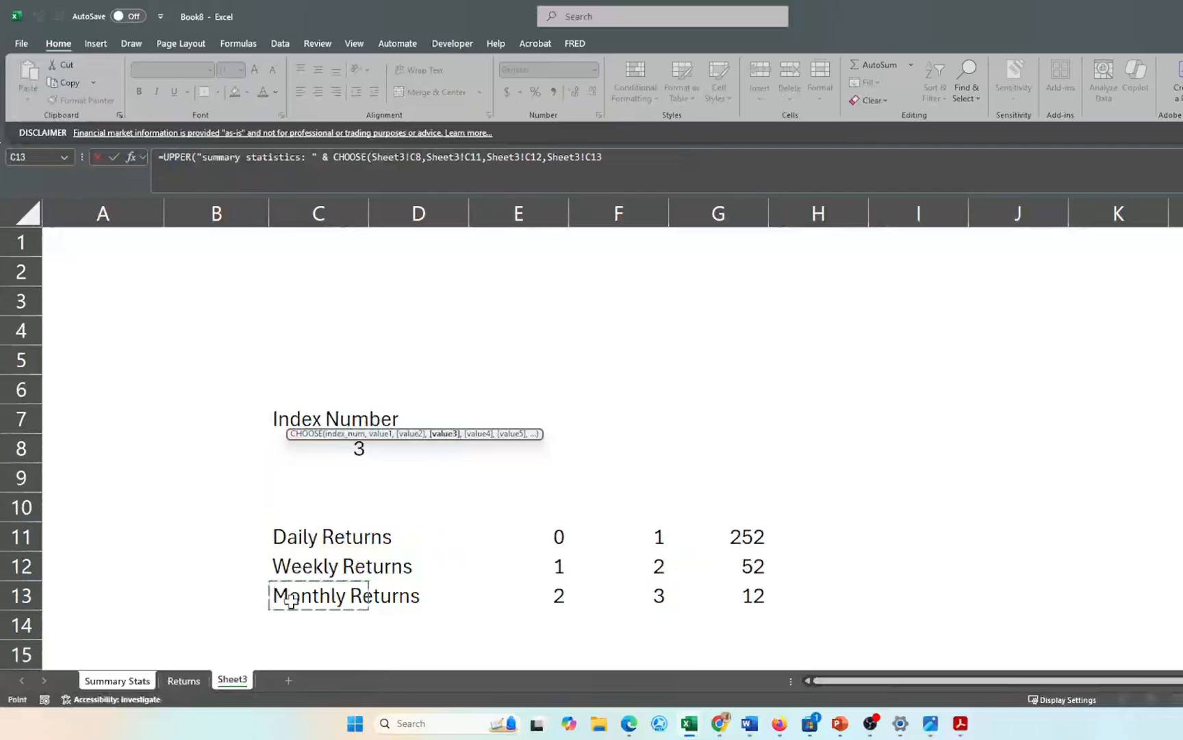
- Close CHOOSE and append & " (" & TEXT( to the formula
{"action": "left_click", "coordinate": [604, 157]}
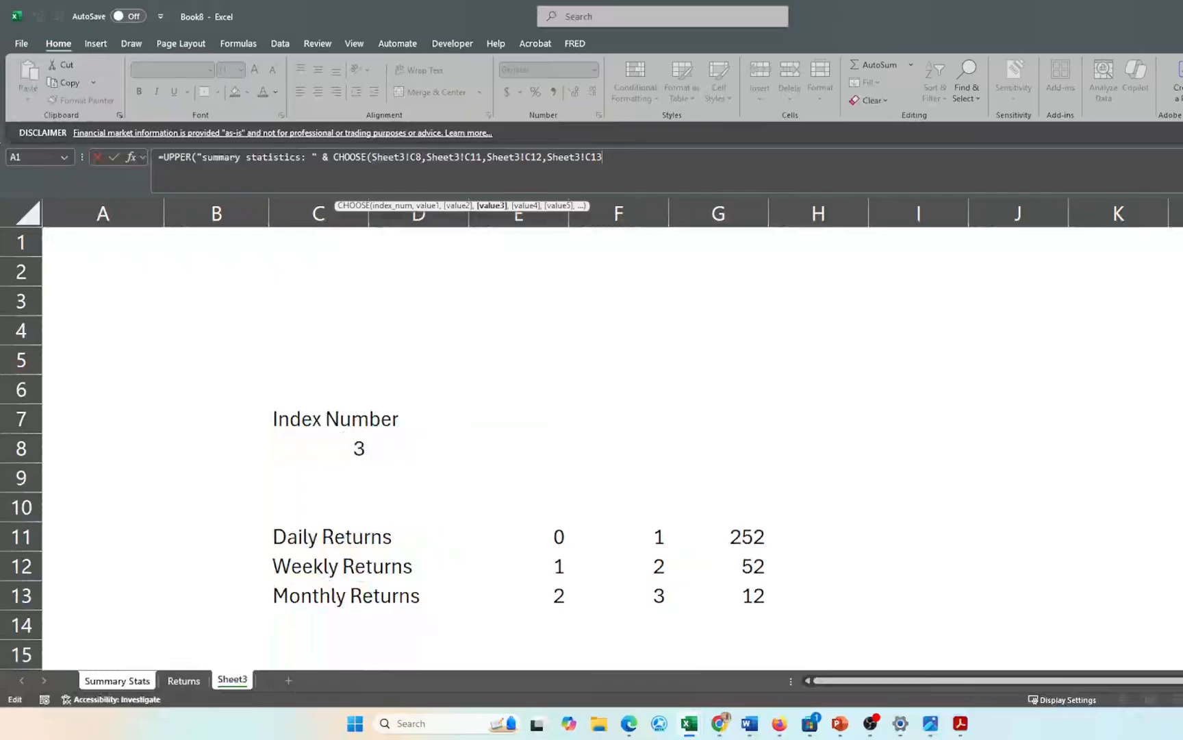
{"action": "type", "text": ")"}
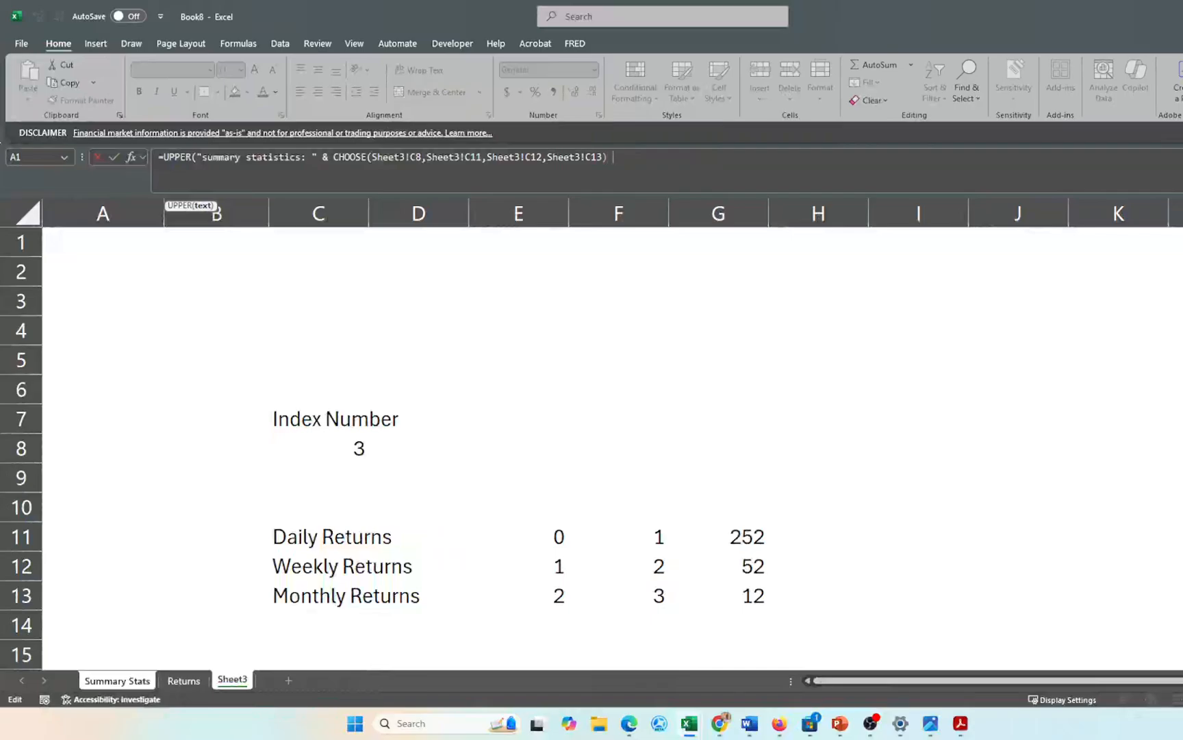
{"action": "type", "text": " &"}
{"action": "type", "text": " \" ("}
{"action": "type", "text": "&text"}
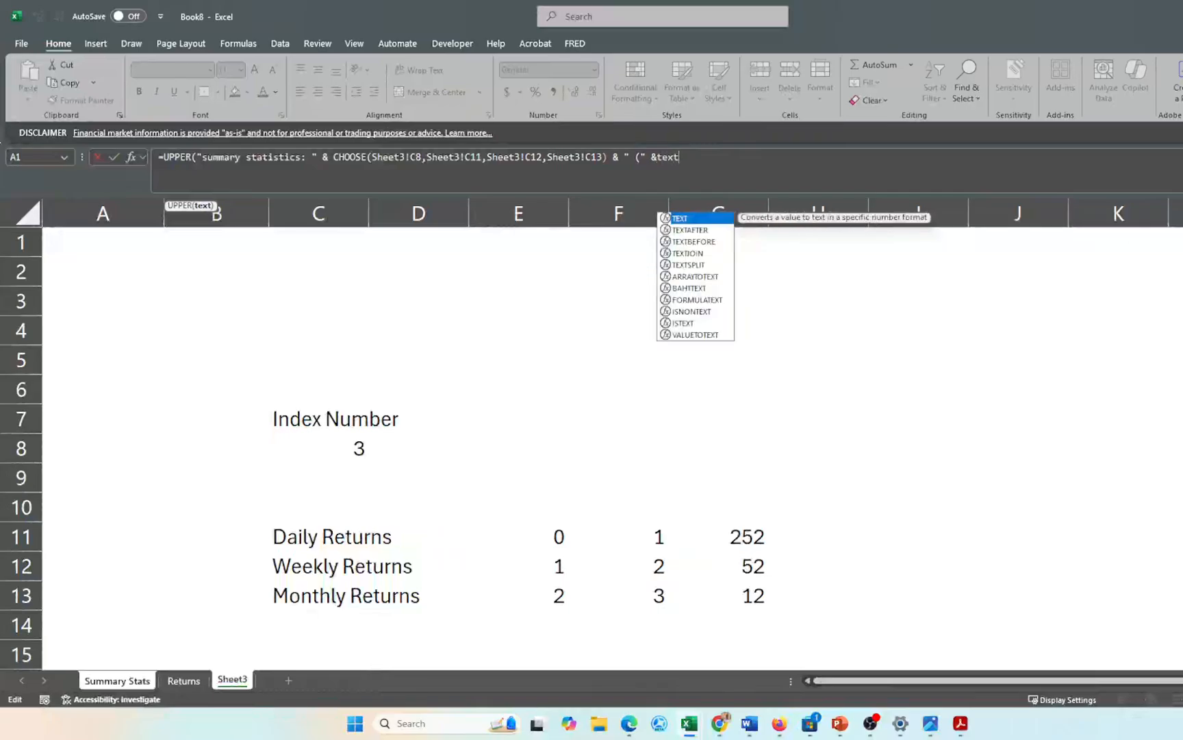
{"action": "key", "text": "BackSpace"}
{"action": "key", "text": "BackSpace"}
{"action": "key", "text": "BackSpace"}
{"action": "key", "text": "BackSpace"}
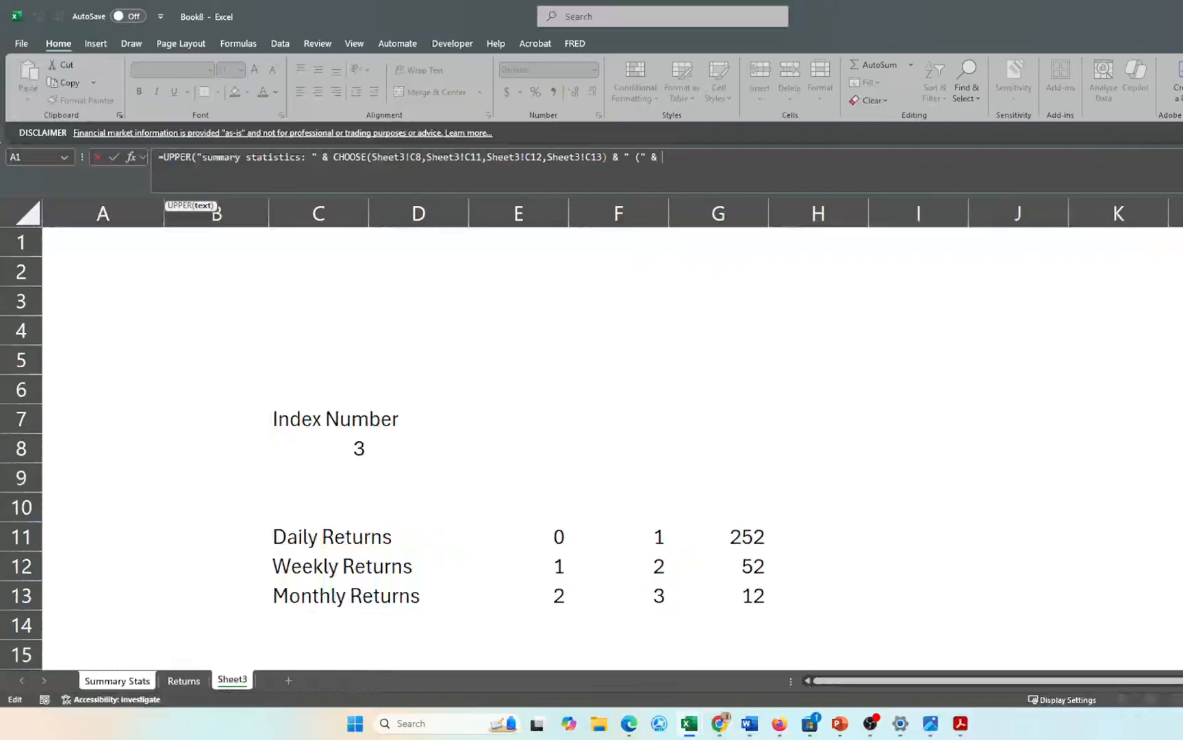
{"action": "type", "text": "text"}
{"action": "key", "text": "Tab"}
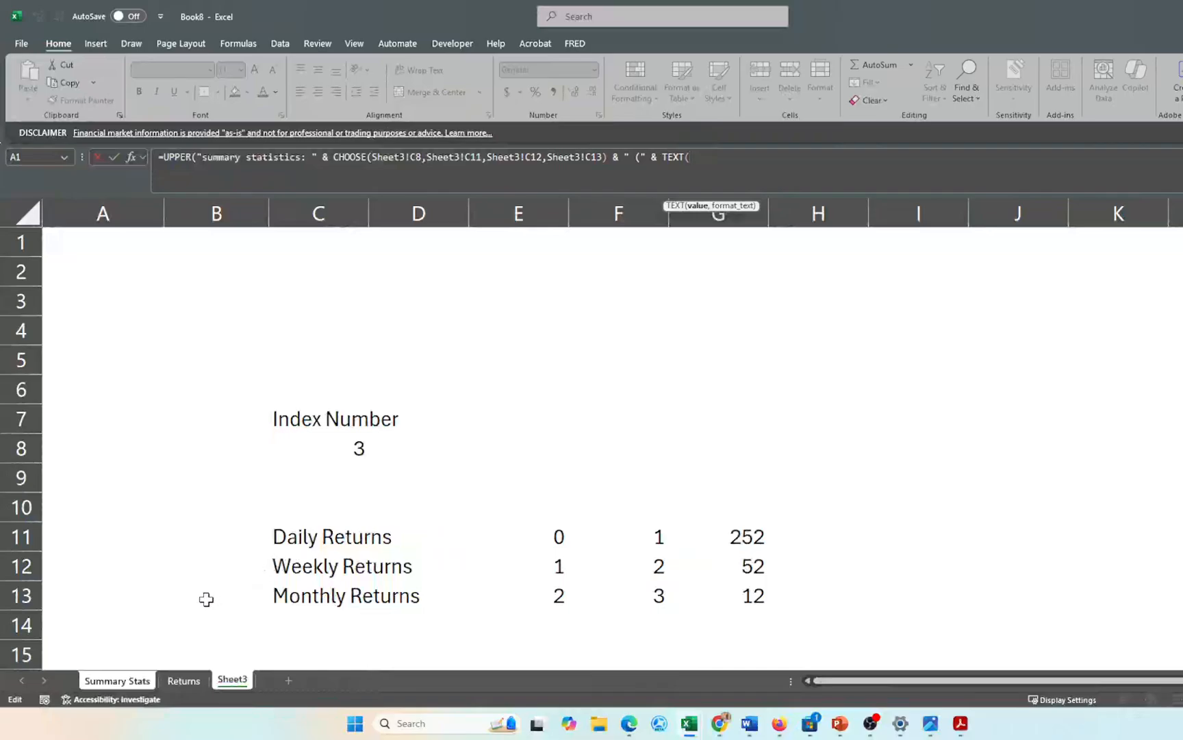
- Make the first TEXT show start date B1 in "mmmm dd, yyyy" format
{"action": "left_click", "coordinate": [118, 680]}
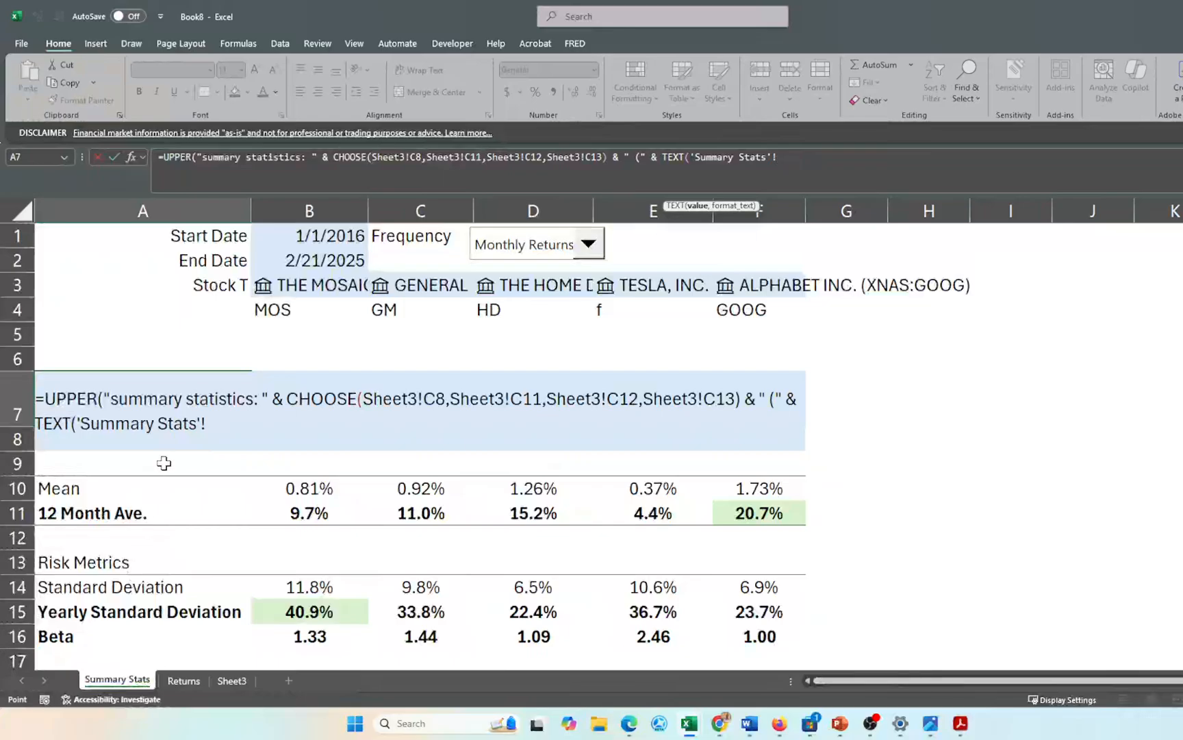
{"action": "key", "text": "BackSpace"}
{"action": "key", "text": "BackSpace"}
{"action": "key", "text": "BackSpace"}
{"action": "key", "text": "BackSpace"}
{"action": "key", "text": "BackSpace"}
{"action": "key", "text": "BackSpace"}
{"action": "key", "text": "BackSpace"}
{"action": "key", "text": "BackSpace"}
{"action": "key", "text": "BackSpace"}
{"action": "key", "text": "BackSpace"}
{"action": "key", "text": "BackSpace"}
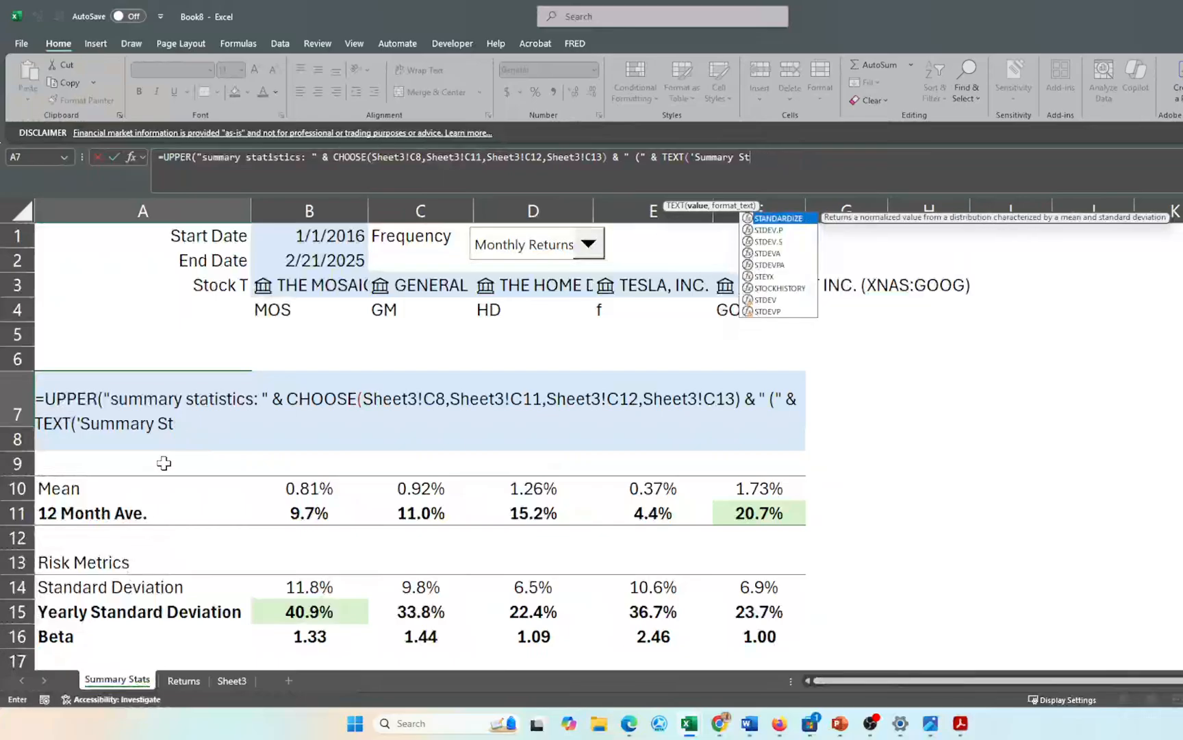
{"action": "key", "text": "BackSpace"}
{"action": "key", "text": "BackSpace"}
{"action": "key", "text": "BackSpace"}
{"action": "key", "text": "BackSpace"}
{"action": "key", "text": "BackSpace"}
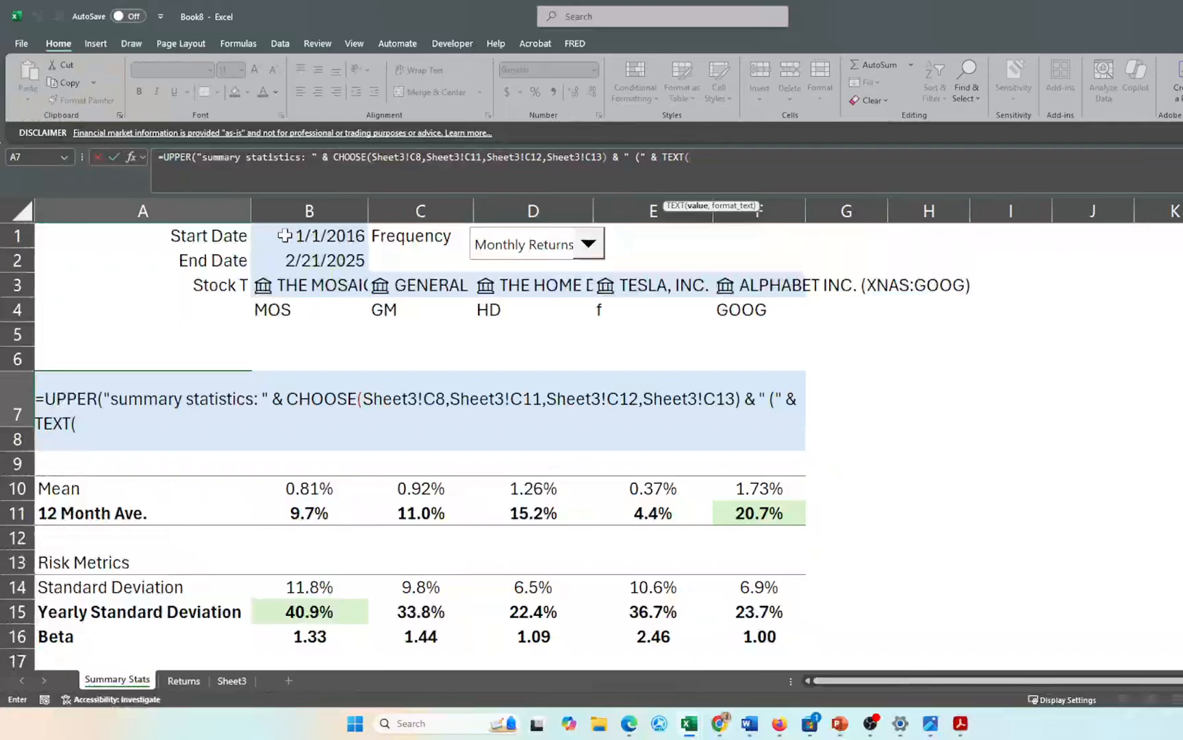
{"action": "left_click", "coordinate": [284, 236]}
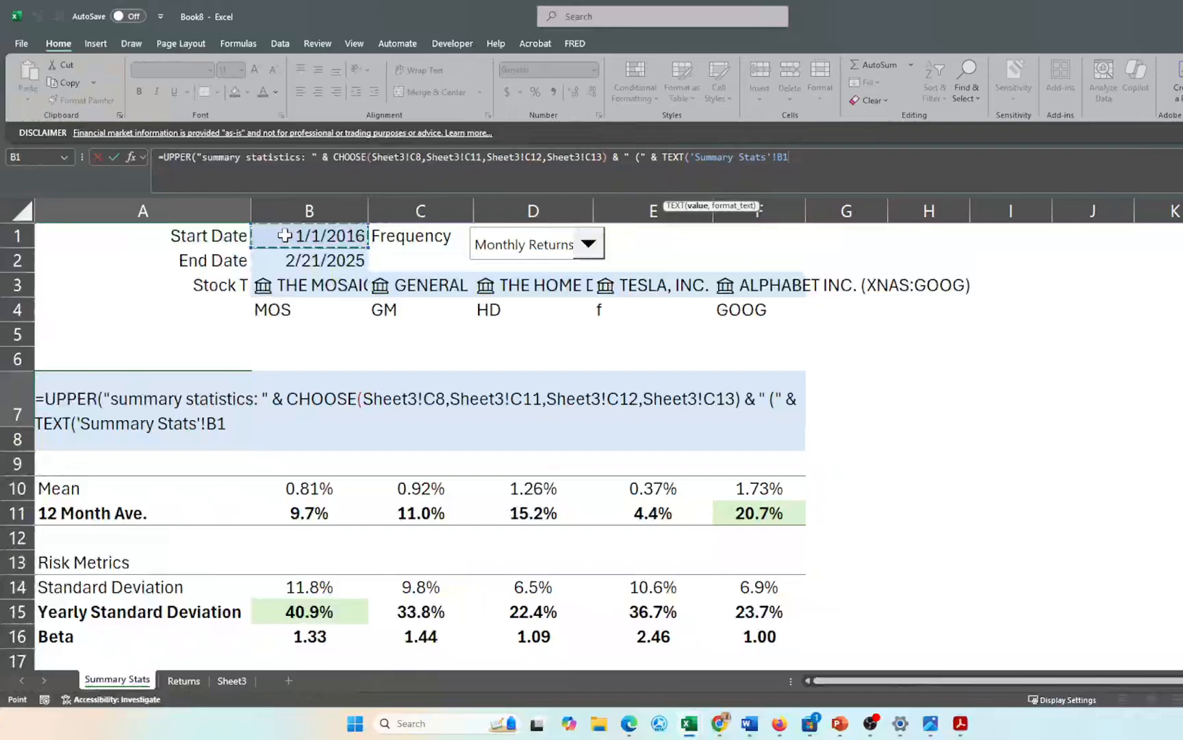
{"action": "type", "text": ","}
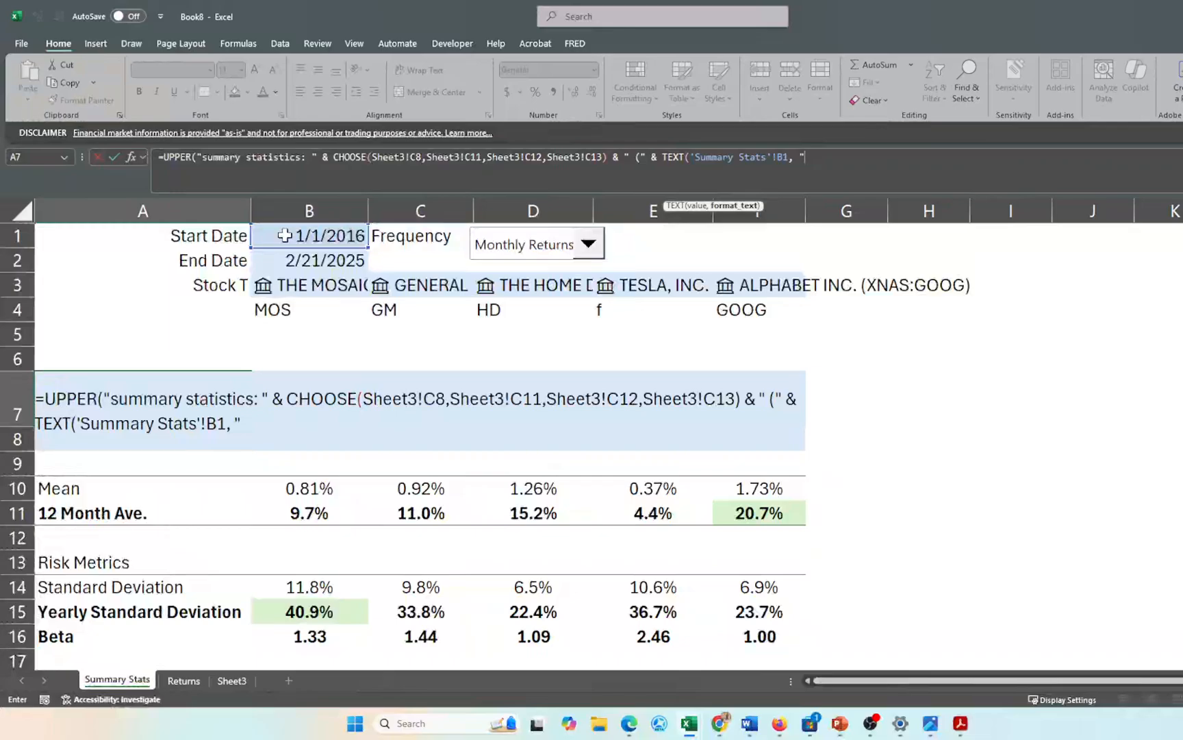
{"action": "type", "text": "\"mmmm dd"}
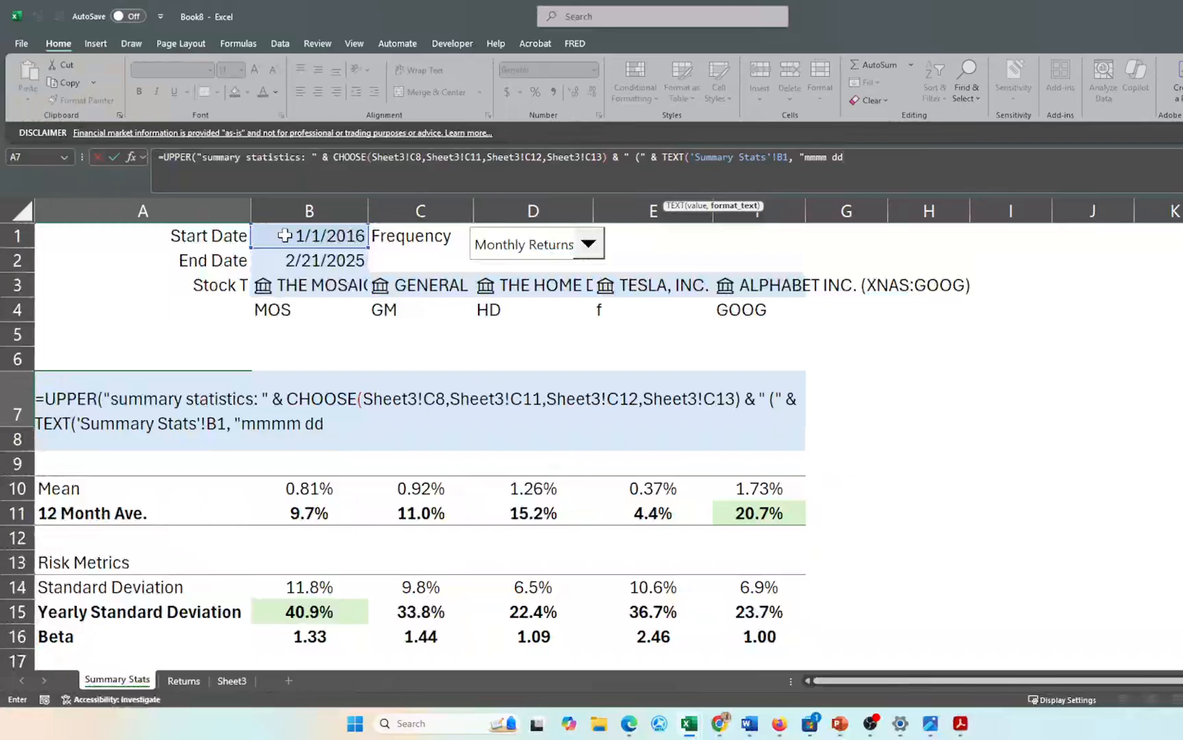
{"action": "type", "text": ", yyyy"}
{"action": "type", "text": "\")"}
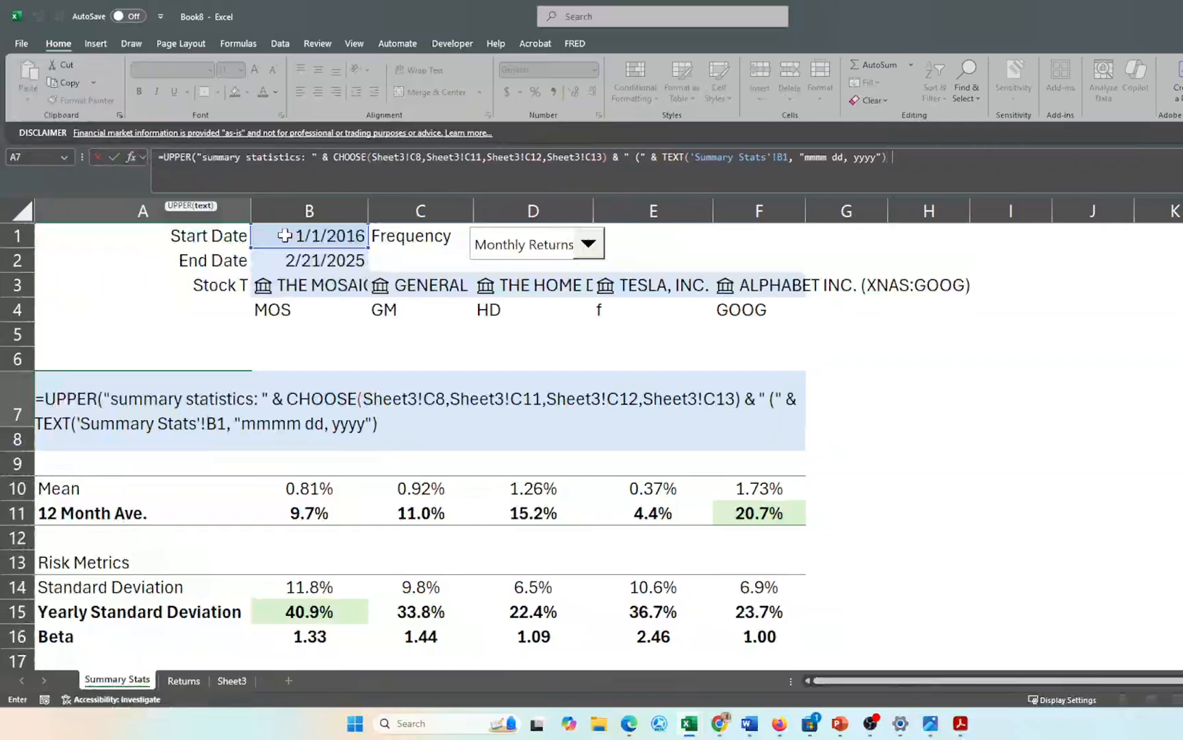
- Append TEXT(b2, "mmmm dd, yyyy") & ", " & ROUND( to the formula
{"action": "type", "text": "& text"}
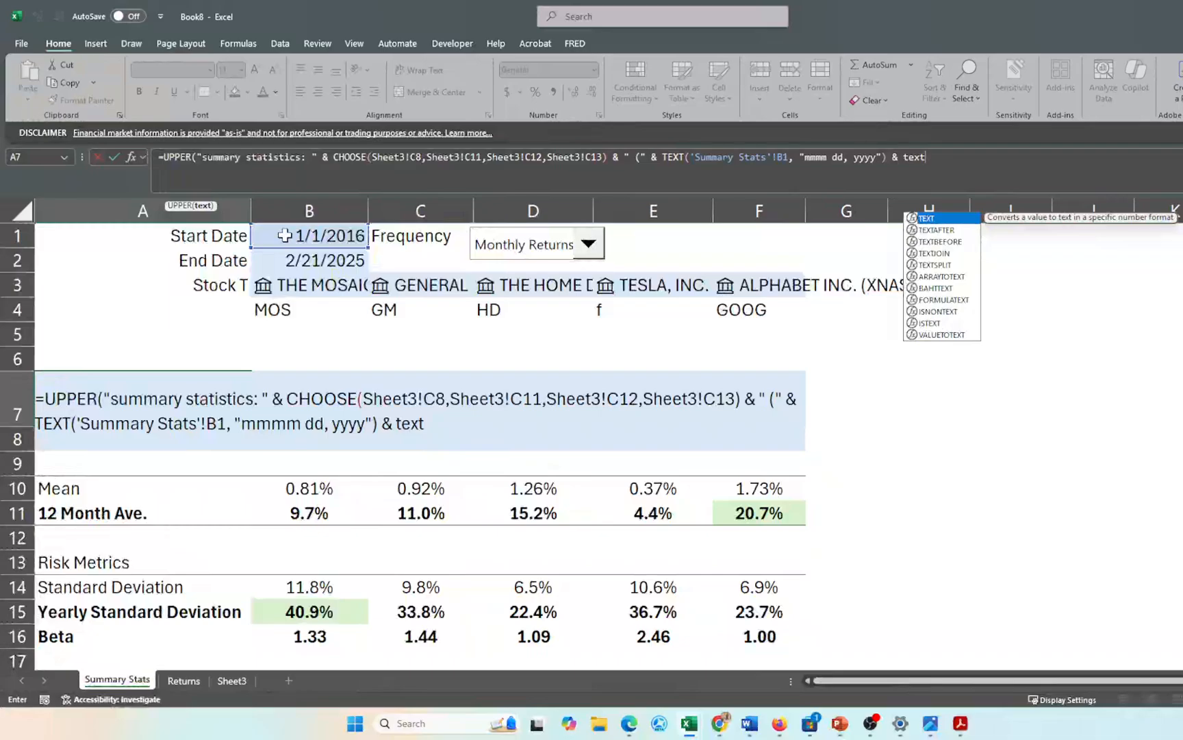
{"action": "key", "text": "Tab"}
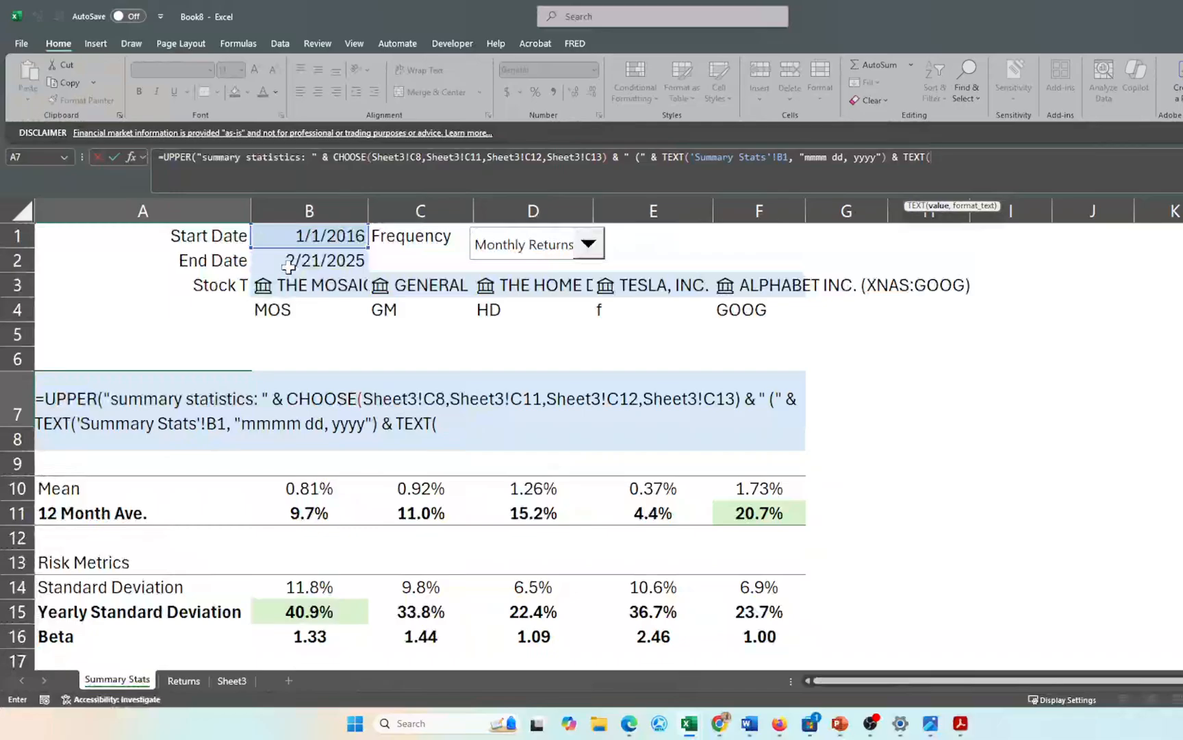
{"action": "type", "text": "b2"}
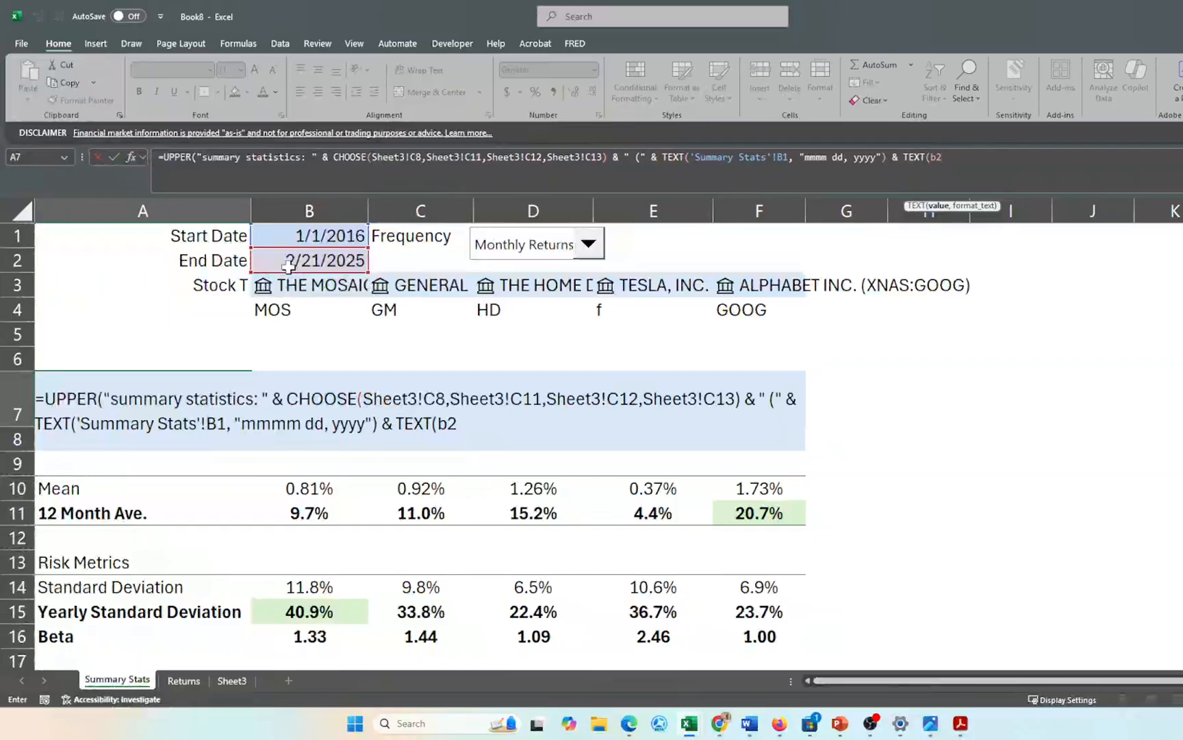
{"action": "type", "text": ", \"mmmm"}
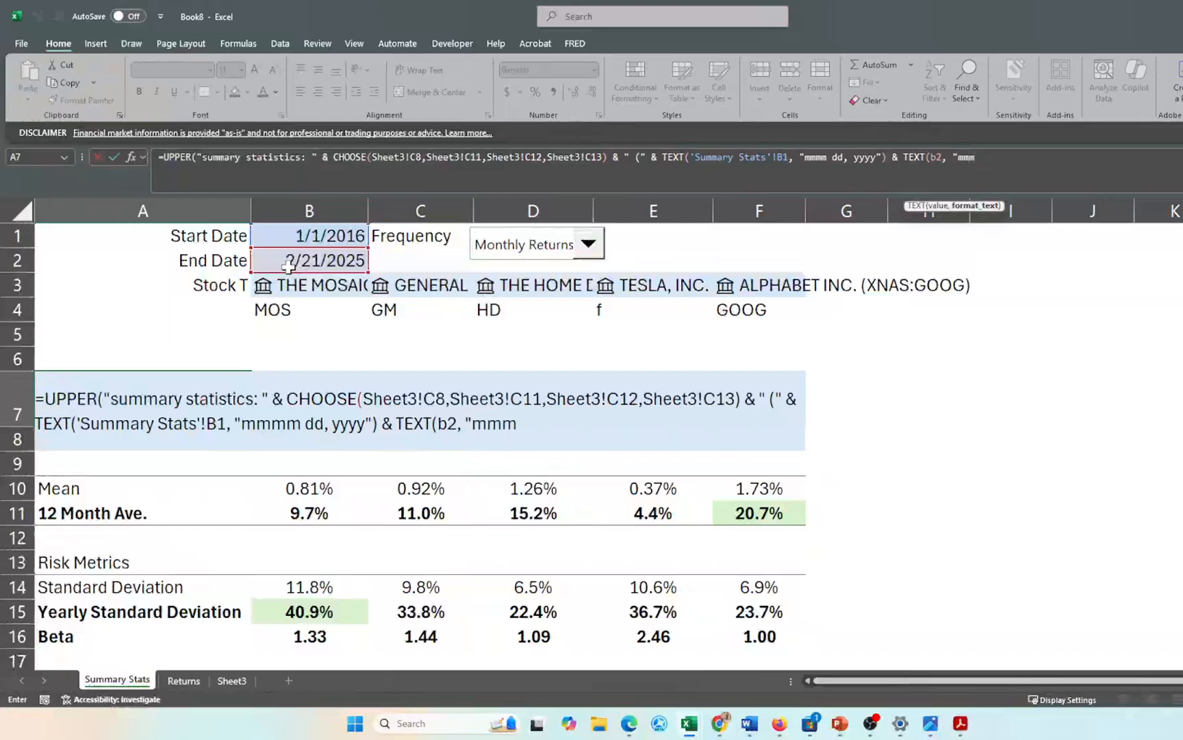
{"action": "type", "text": " dd, yyyy"}
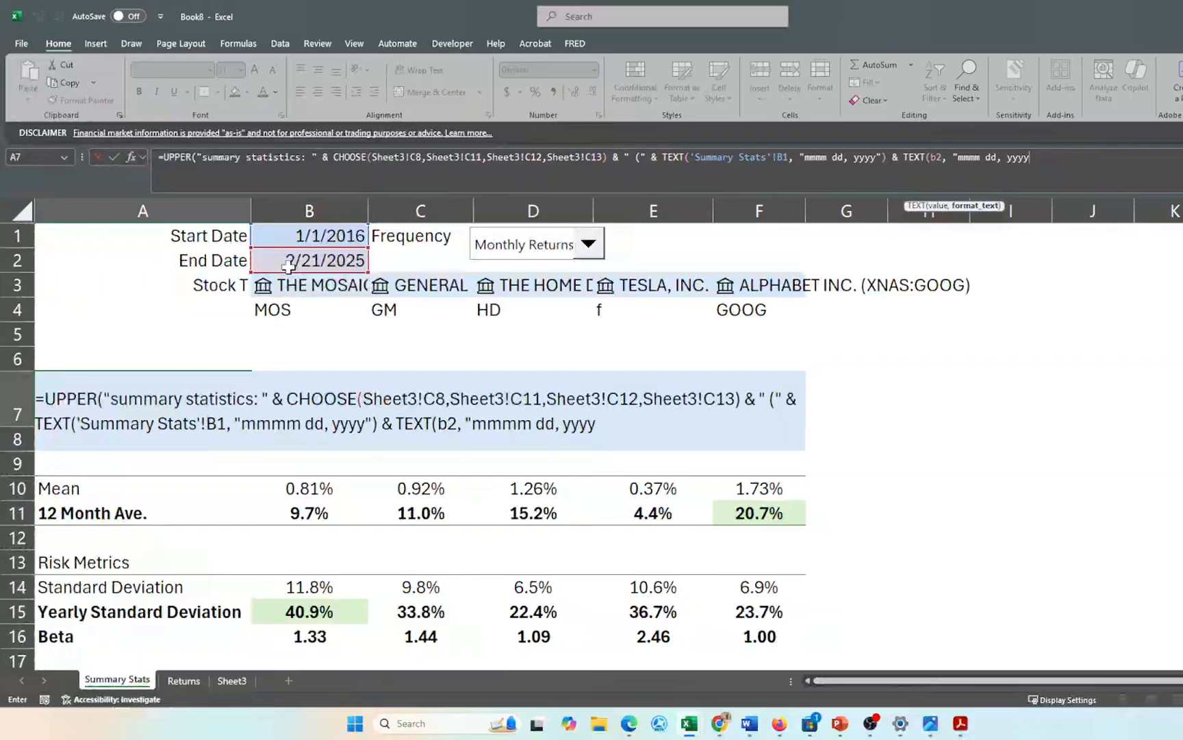
{"action": "type", "text": "\")"}
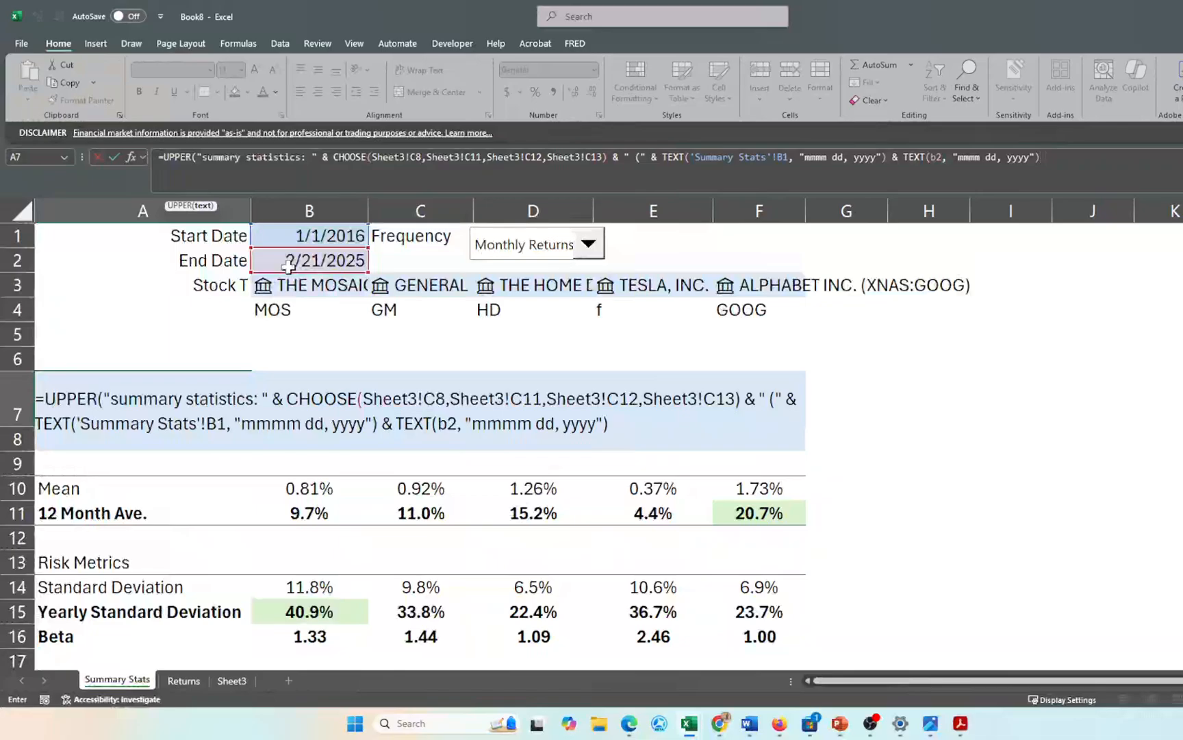
{"action": "type", "text": "&"}
{"action": "type", "text": "\", \""}
{"action": "type", "text": "& round"}
{"action": "key", "text": "Tab"}
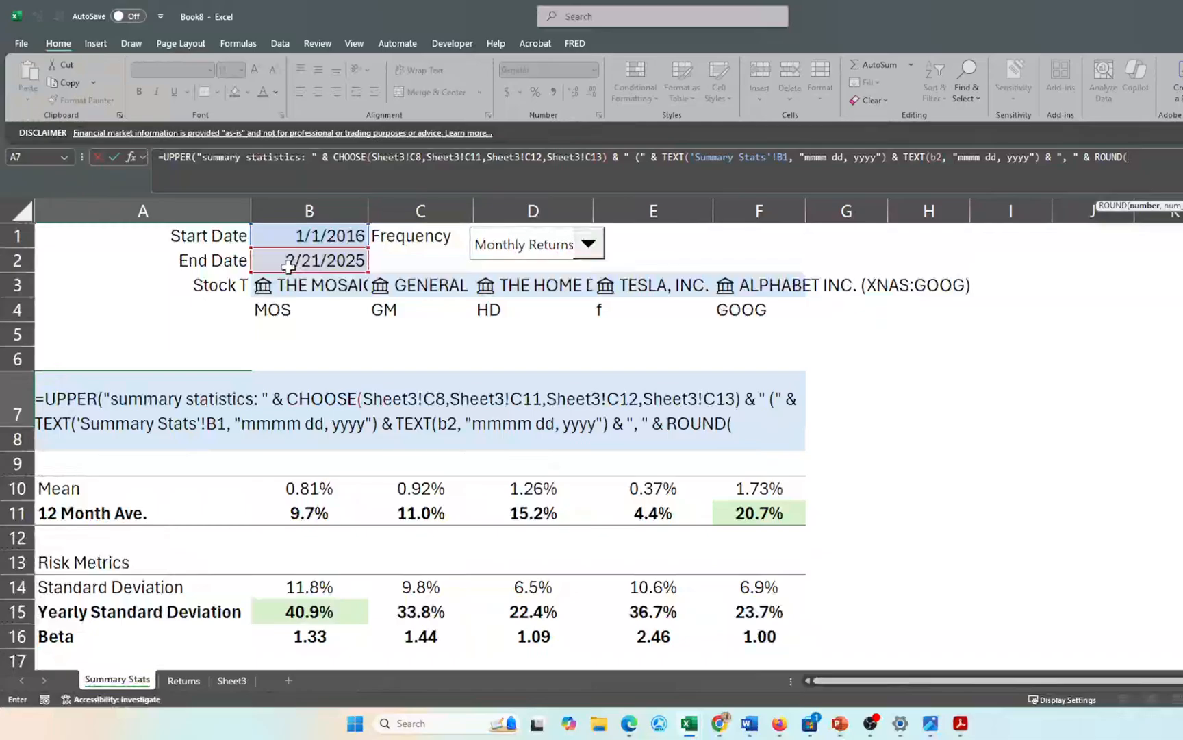
- Finish the formula with ROUND((b2-b1)/365,1) & "years)") and enter it
{"action": "type", "text": "(b"}
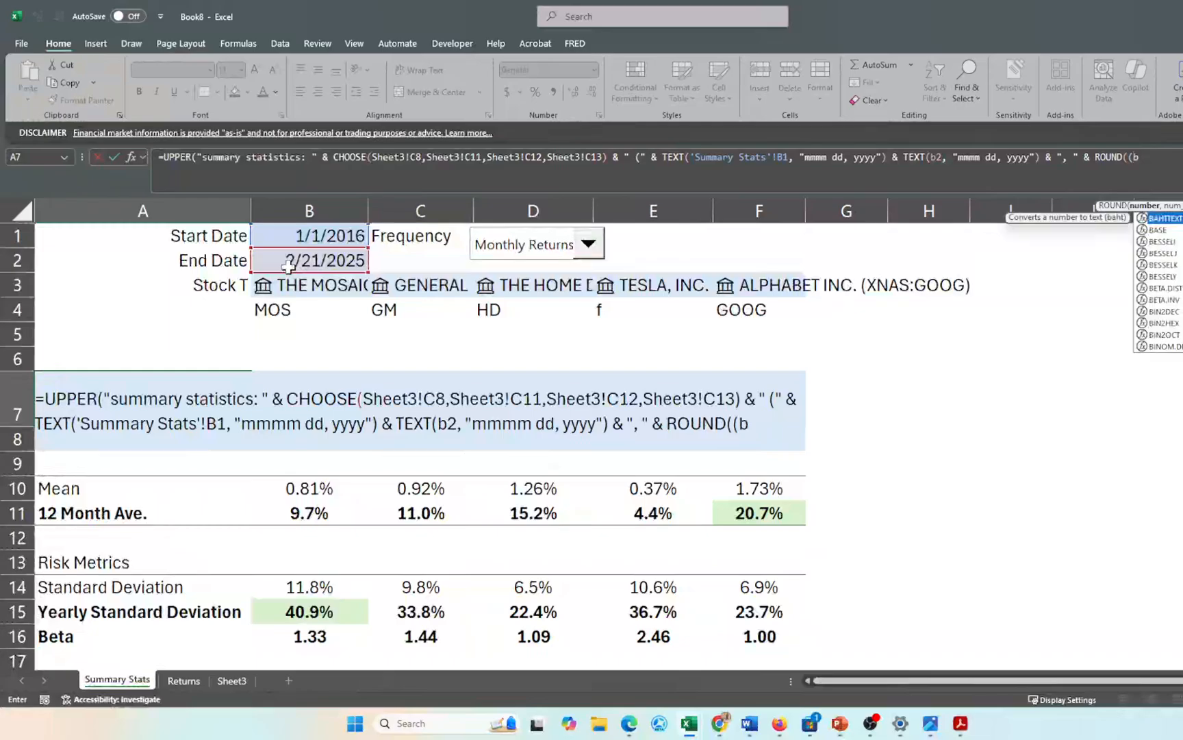
{"action": "type", "text": "2"}
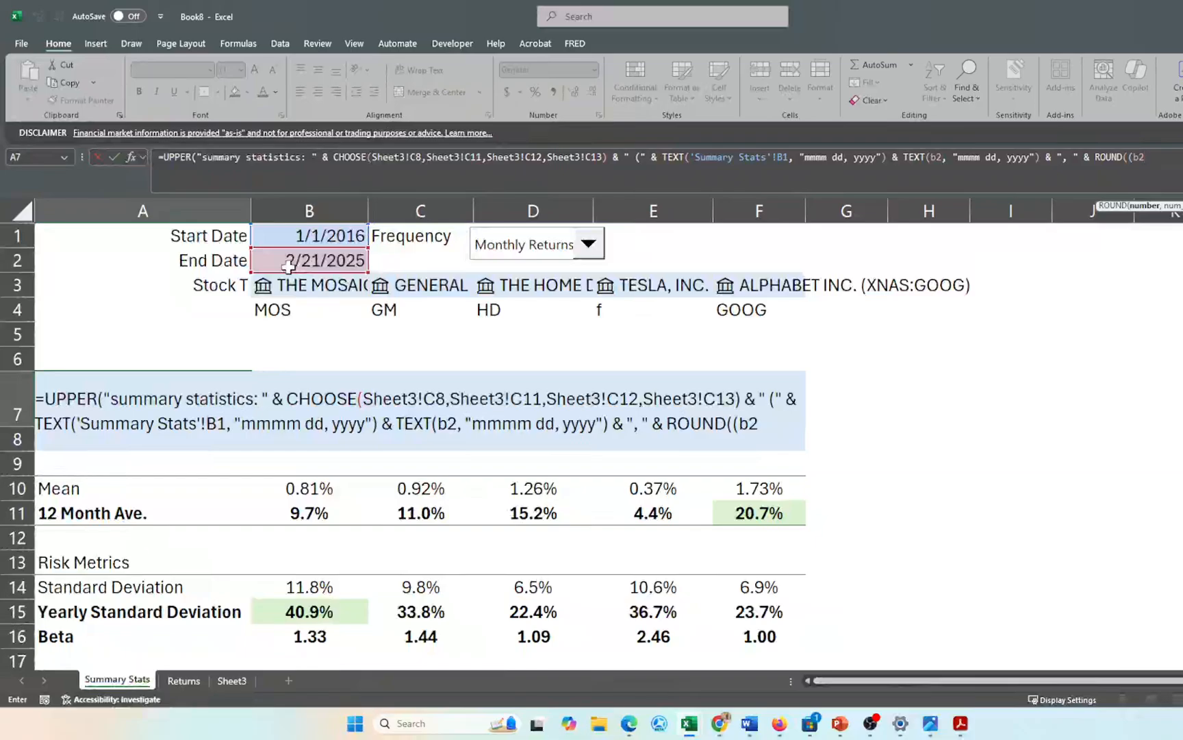
{"action": "type", "text": "-b1"}
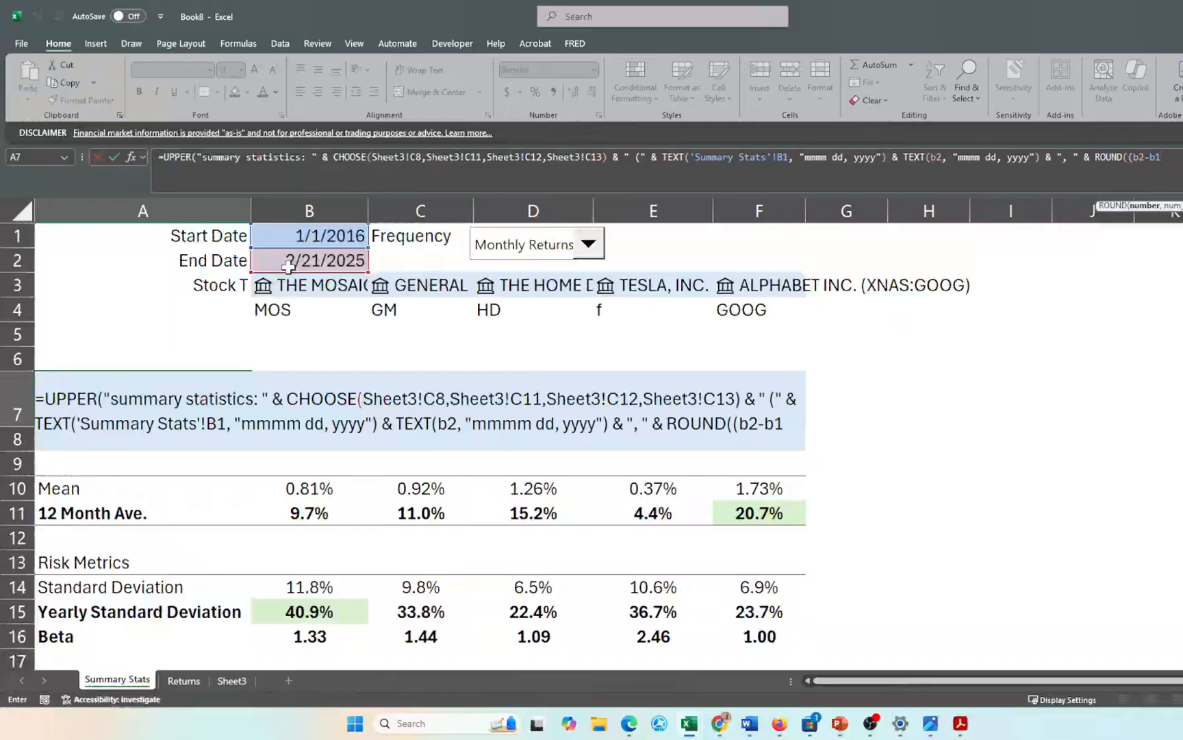
{"action": "type", "text": ")"}
{"action": "type", "text": "/365"}
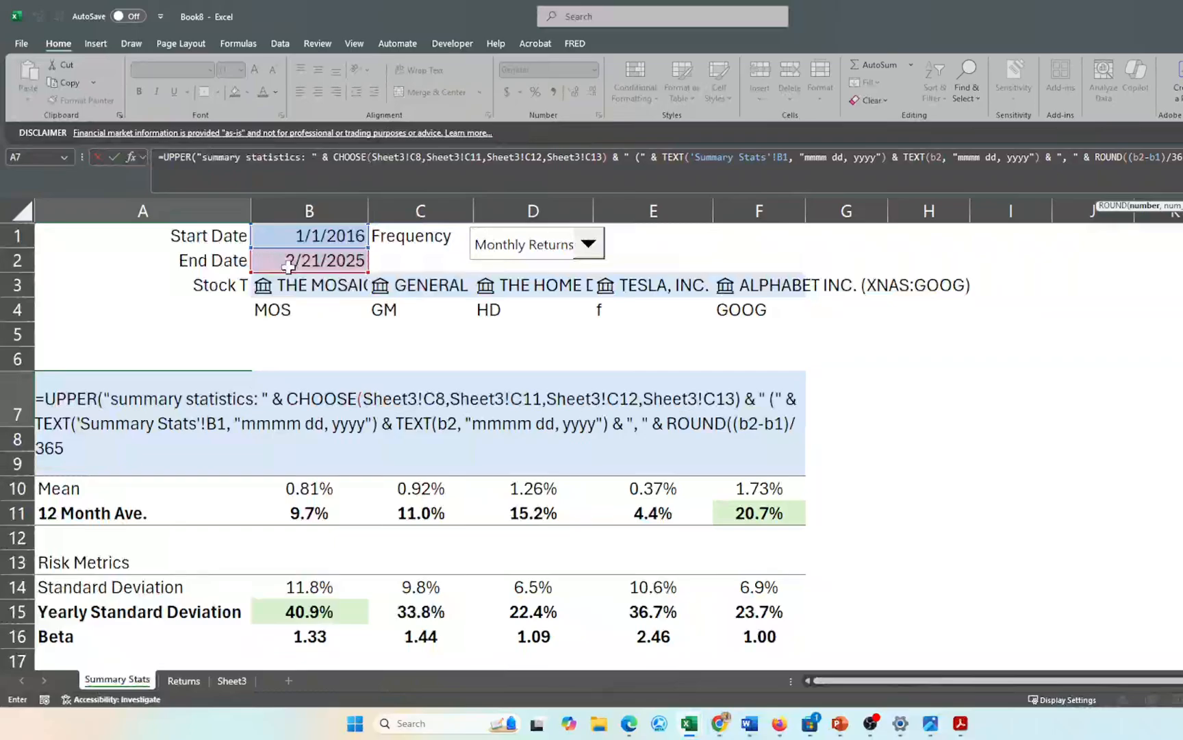
{"action": "type", "text": ",1)"}
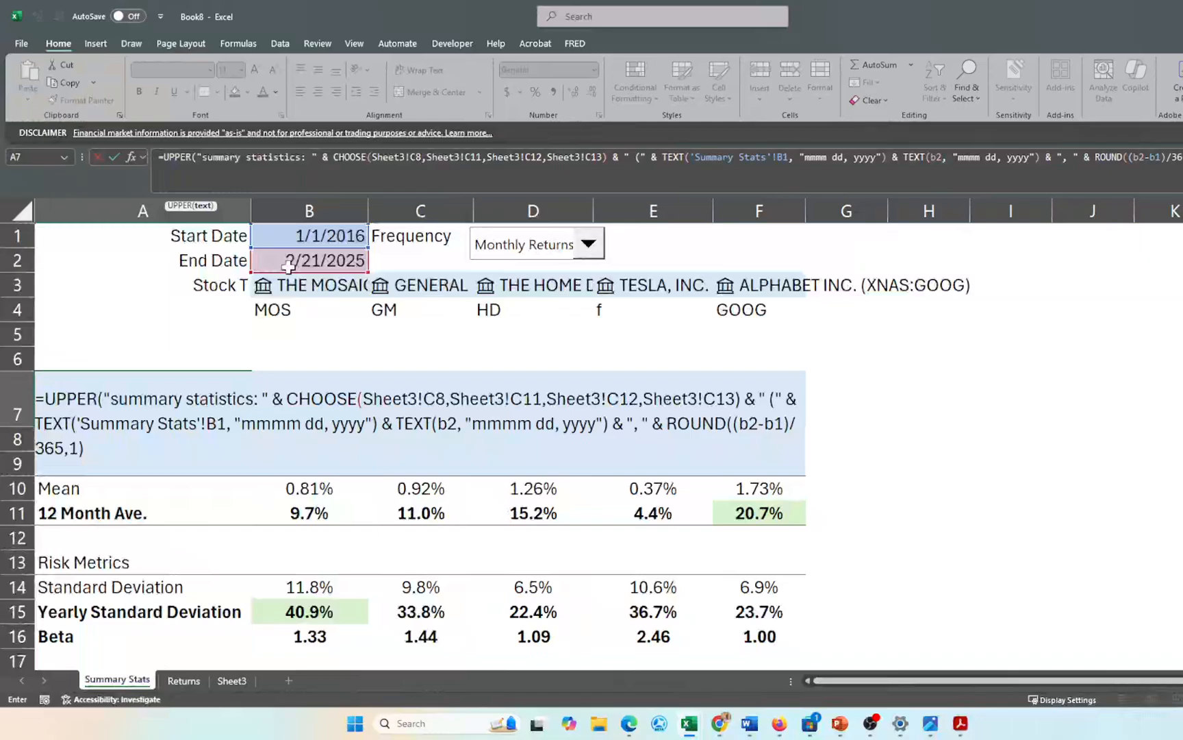
{"action": "type", "text": " &"}
{"action": "type", "text": " \""}
{"action": "type", "text": "years)"}
{"action": "type", "text": ")"}
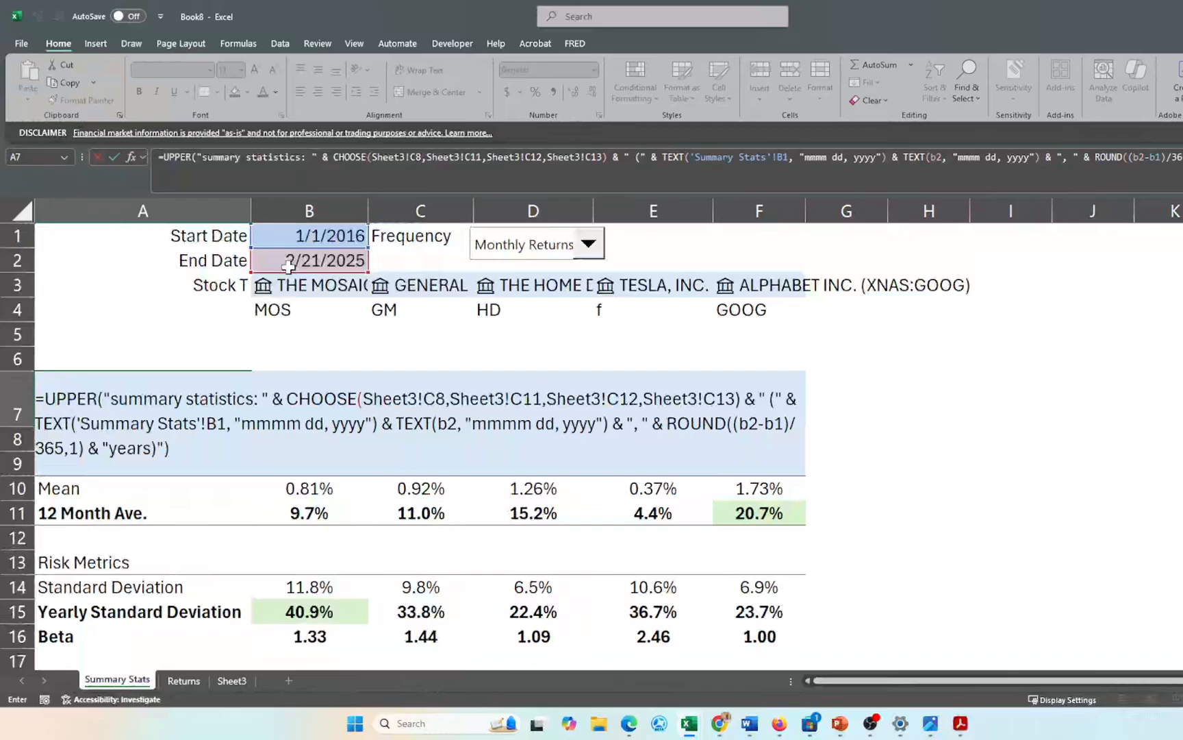
{"action": "key", "text": "Return"}
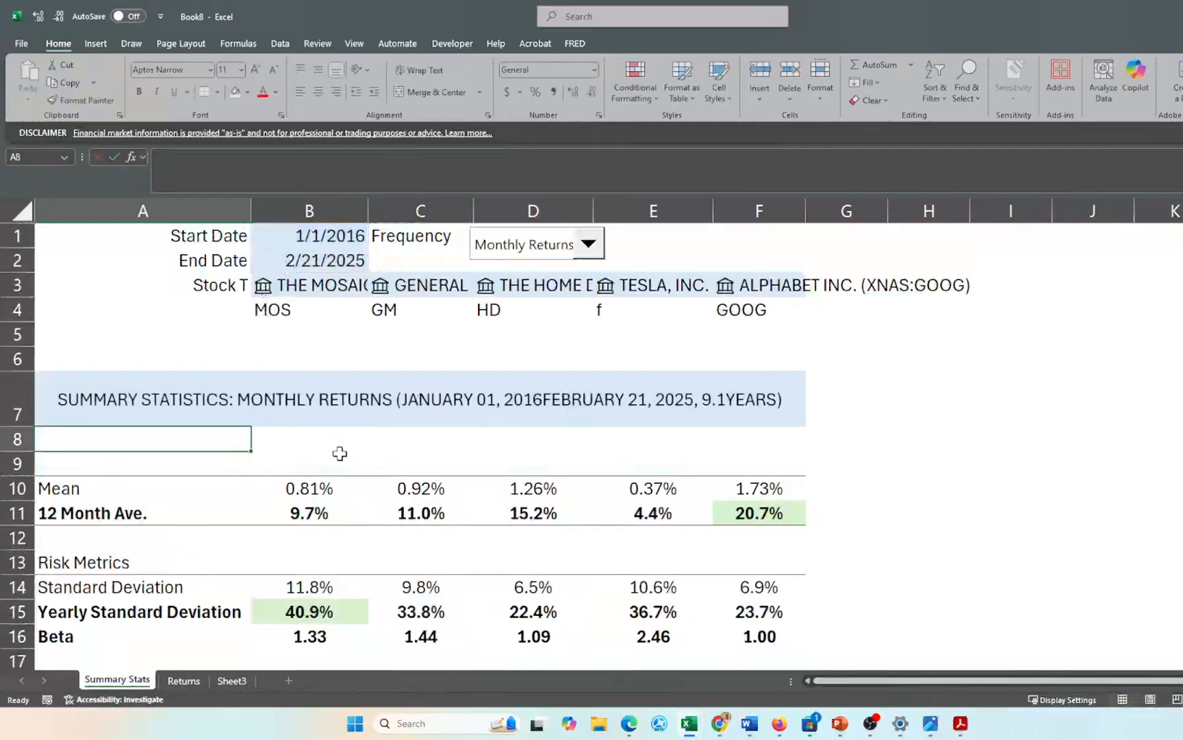
- Change the B1 start year from 2016 to 2010 and reopen the A7 heading formula
{"action": "scroll", "coordinate": [340, 453], "scroll_direction": "up", "scroll_amount": 1}
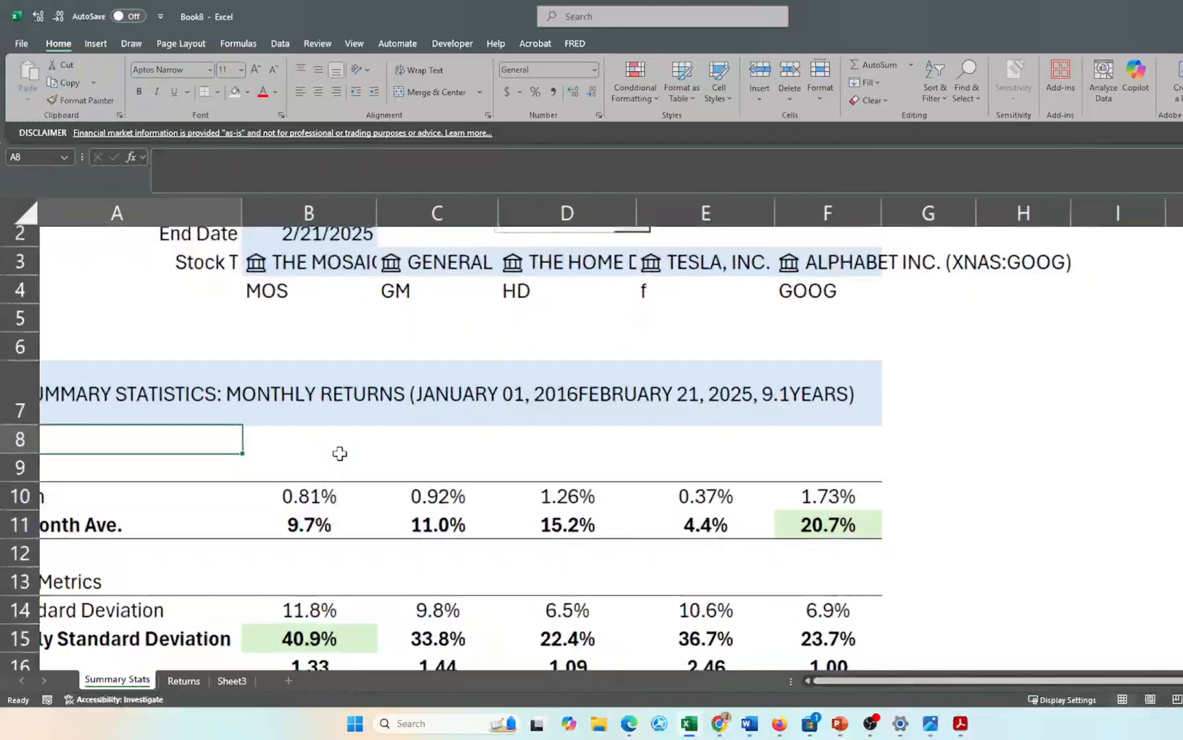
{"action": "scroll", "coordinate": [340, 453], "scroll_direction": "left", "scroll_amount": 1}
{"action": "scroll", "coordinate": [340, 453], "scroll_direction": "up", "scroll_amount": 1}
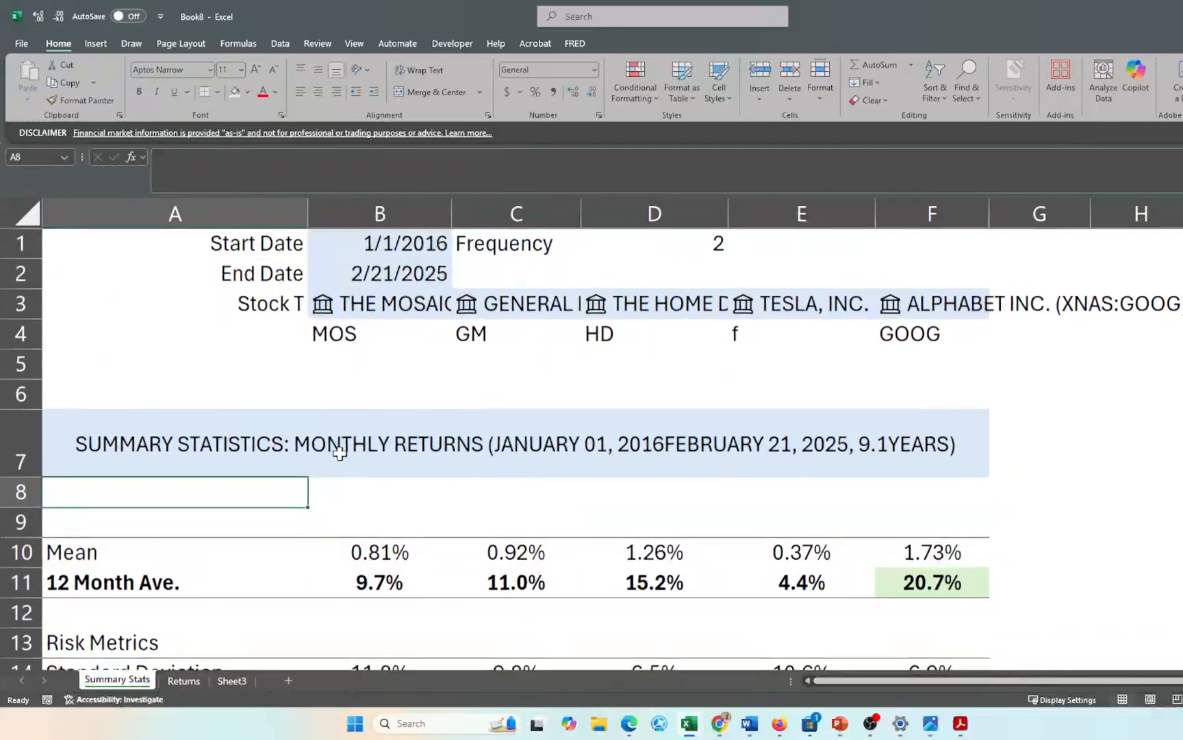
{"action": "scroll", "coordinate": [340, 452], "scroll_direction": "down", "scroll_amount": 6}
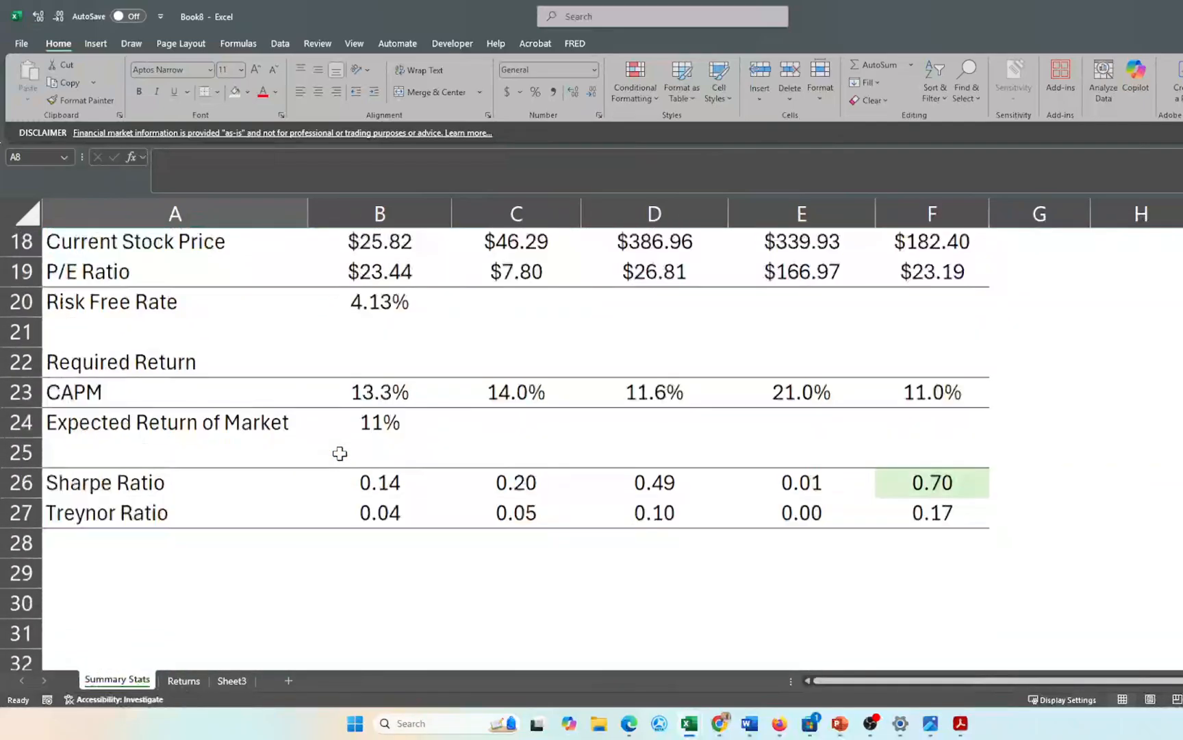
{"action": "scroll", "coordinate": [340, 453], "scroll_direction": "up", "scroll_amount": 6}
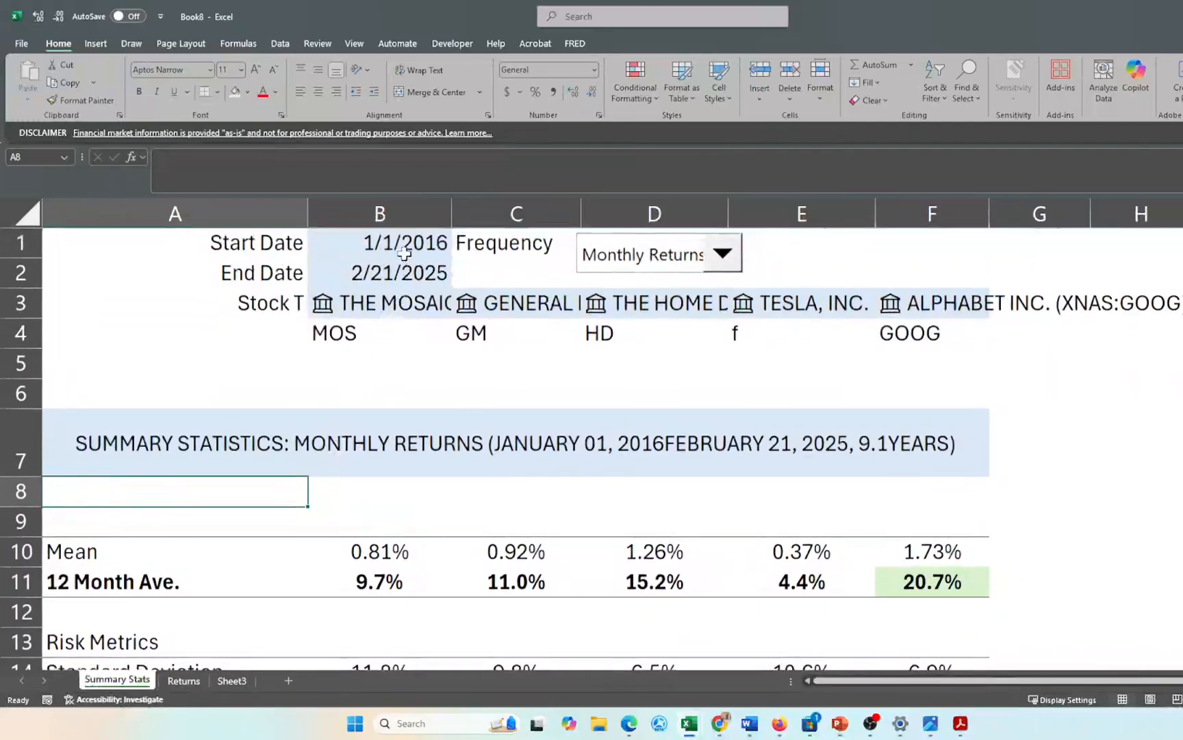
{"action": "left_click", "coordinate": [404, 254]}
{"action": "double_click", "coordinate": [404, 254]}
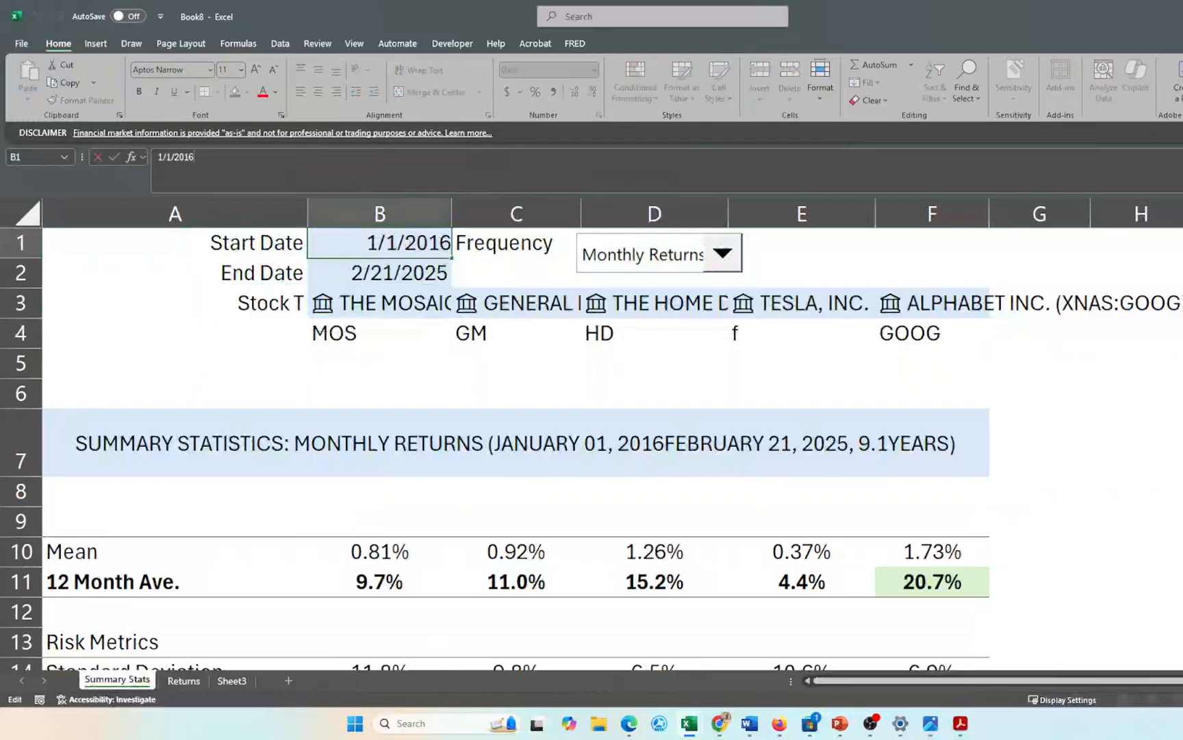
{"action": "key", "text": "BackSpace"}
{"action": "key", "text": "BackSpace"}
{"action": "type", "text": "10"}
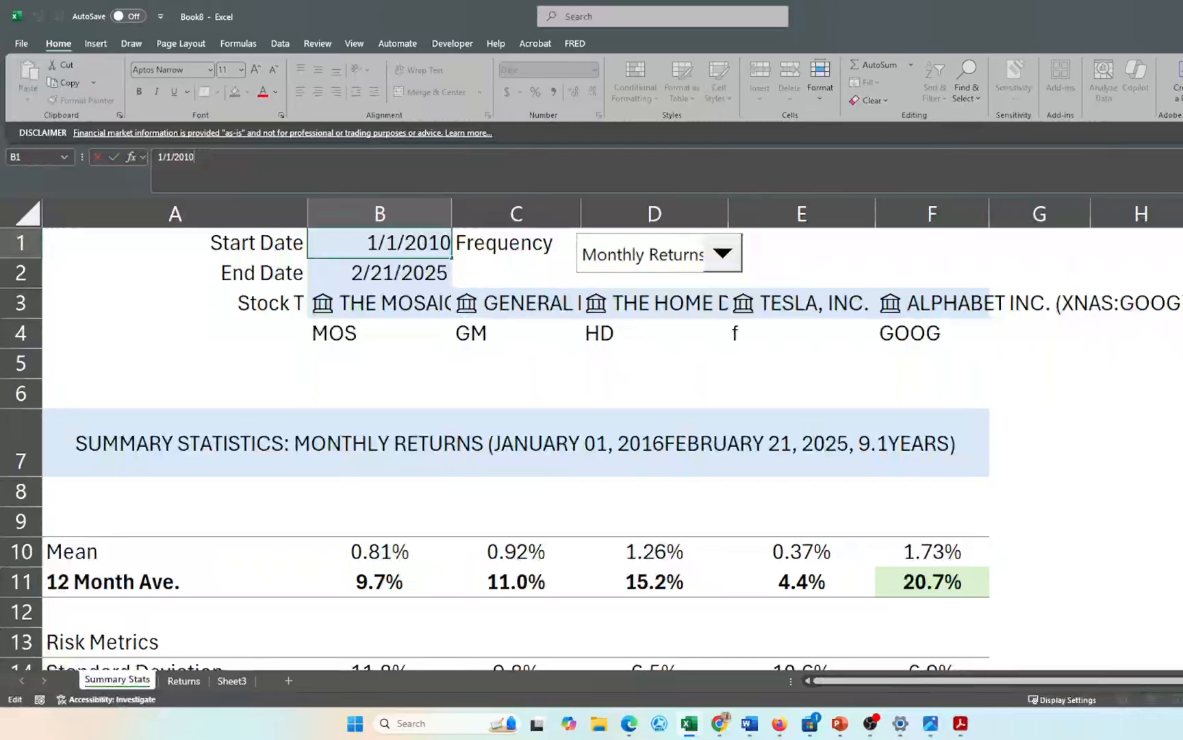
{"action": "key", "text": "Return"}
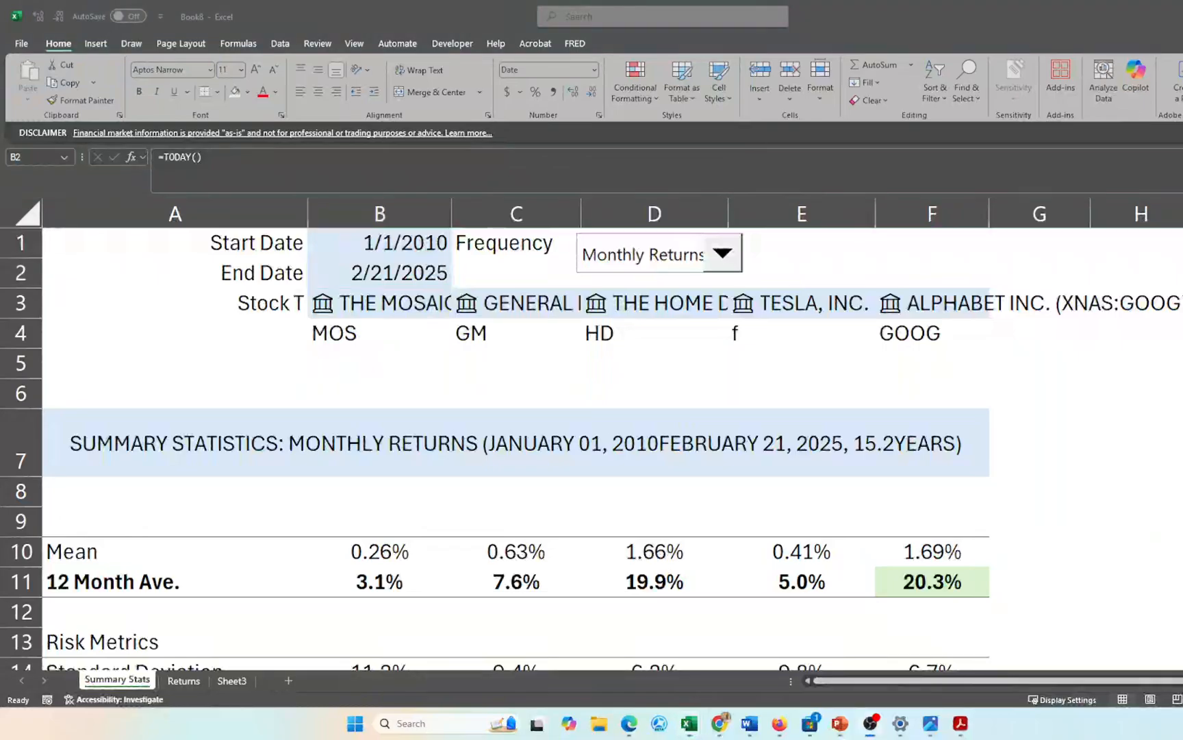
{"action": "double_click", "coordinate": [516, 443]}
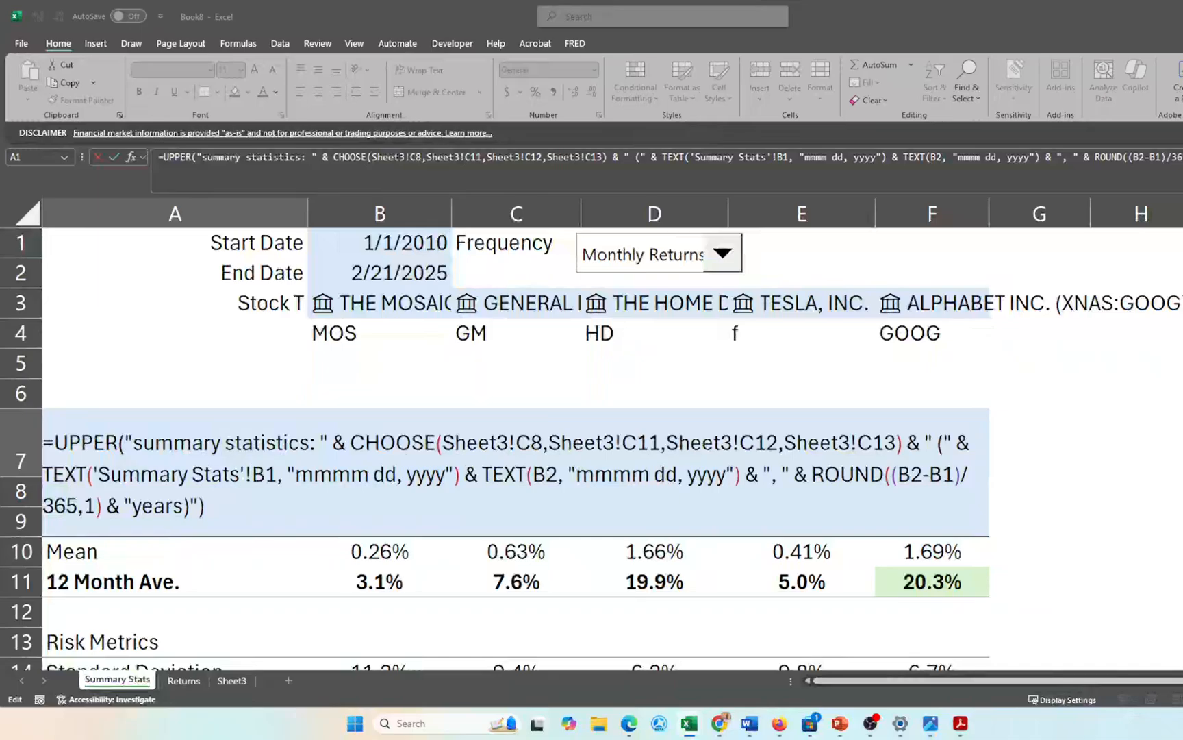
- Insert " - " between the two dates and a space before YEARS, fixing the formula error
{"action": "key", "text": "Return"}
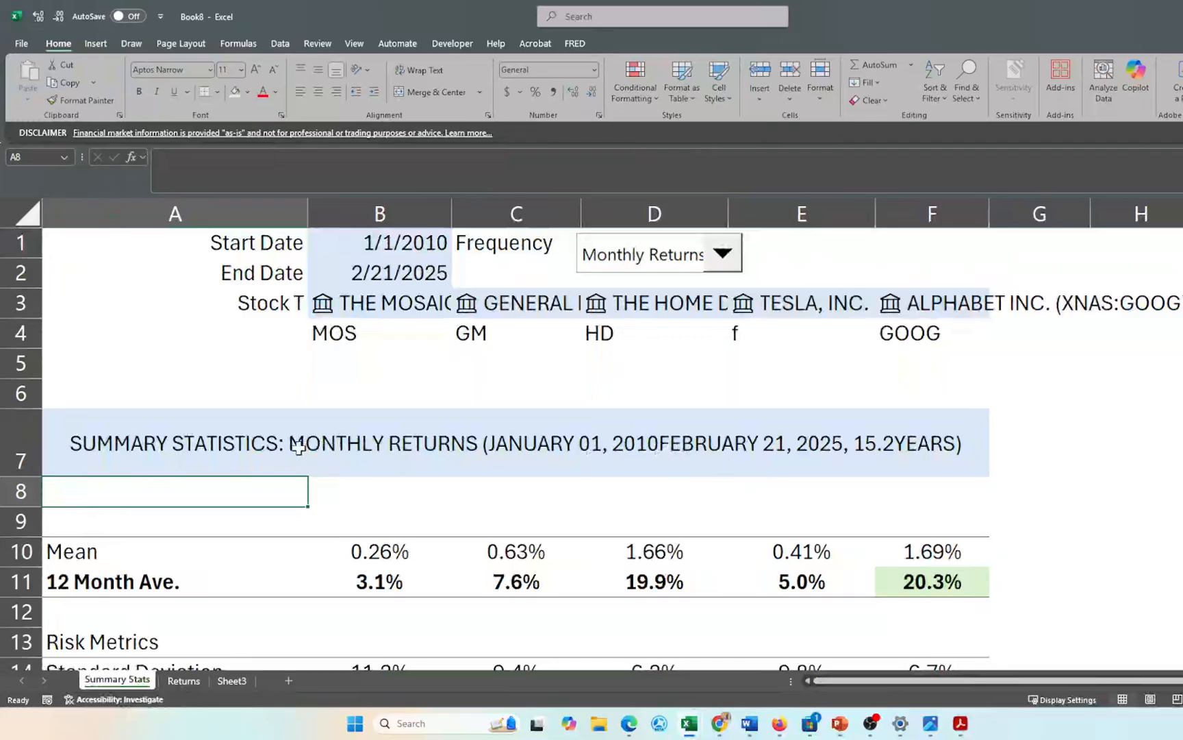
{"action": "double_click", "coordinate": [172, 431]}
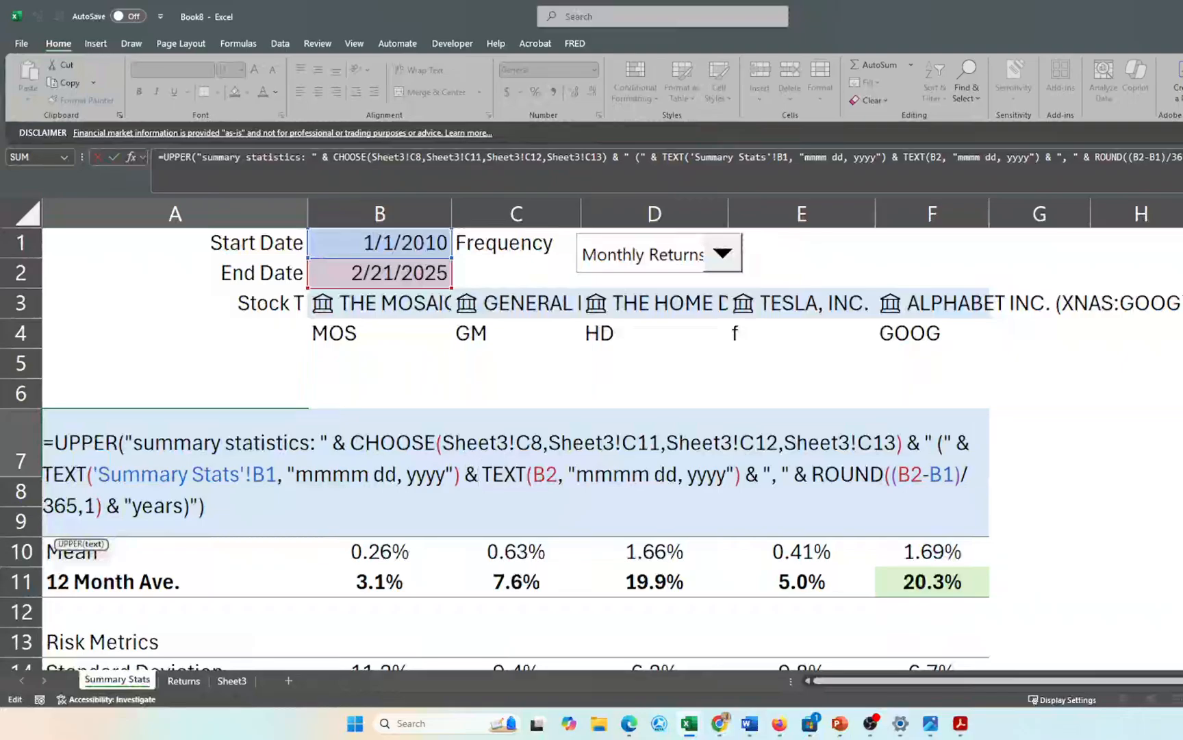
{"action": "left_click", "coordinate": [480, 473]}
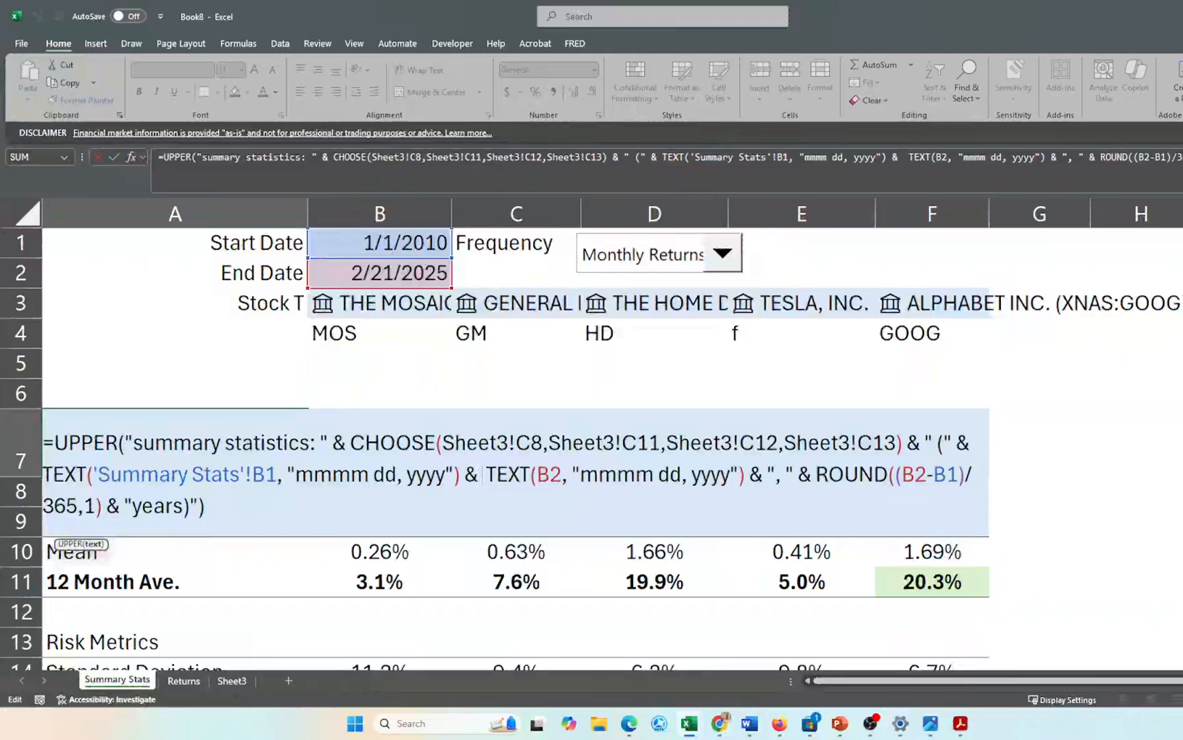
{"action": "type", "text": "\""}
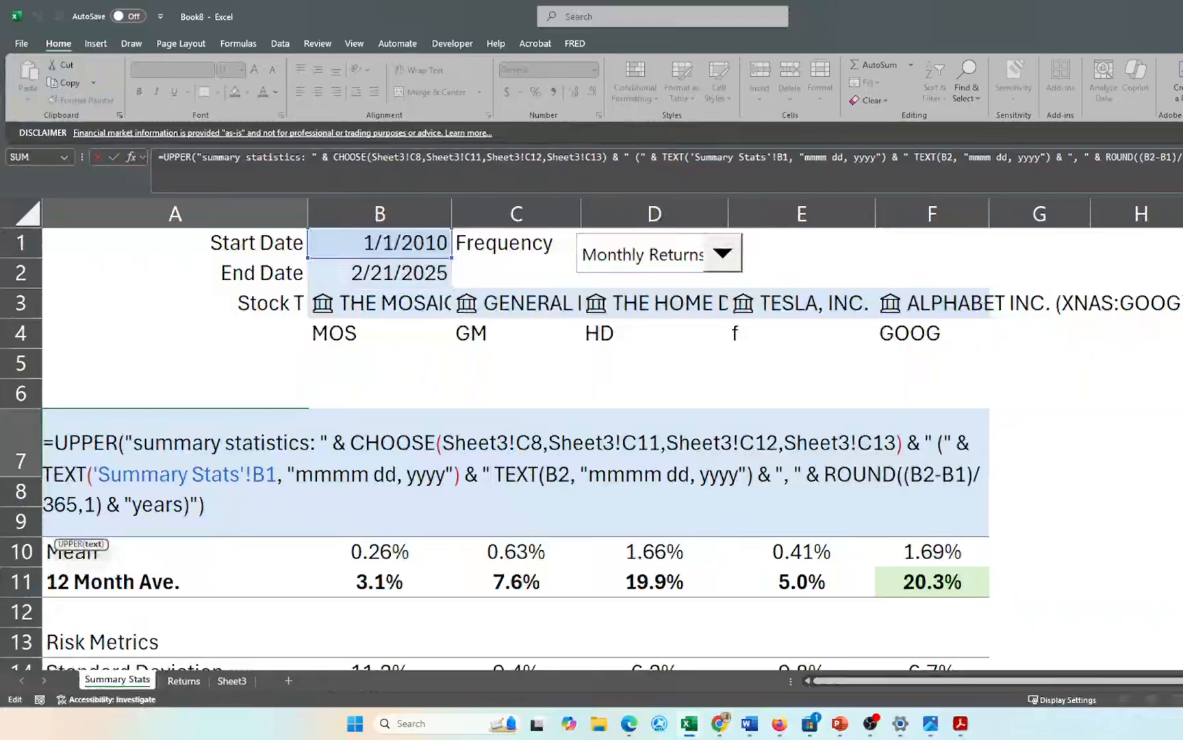
{"action": "type", "text": " -"}
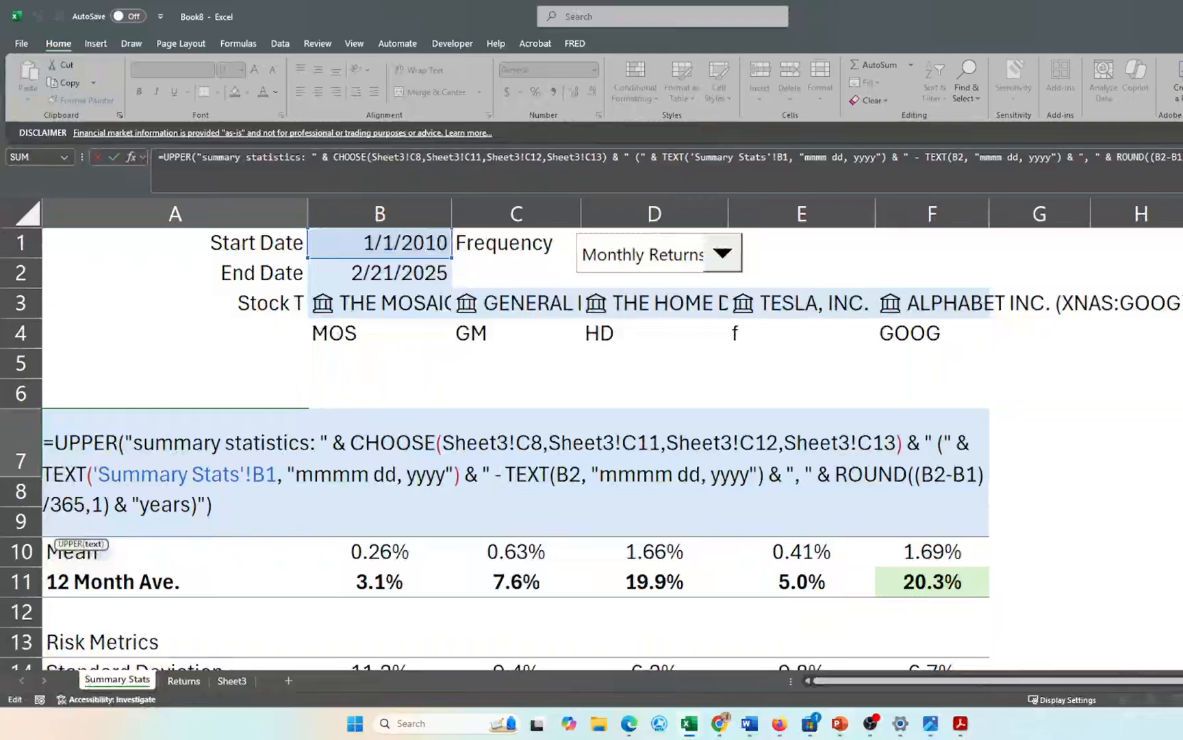
{"action": "type", "text": " \""}
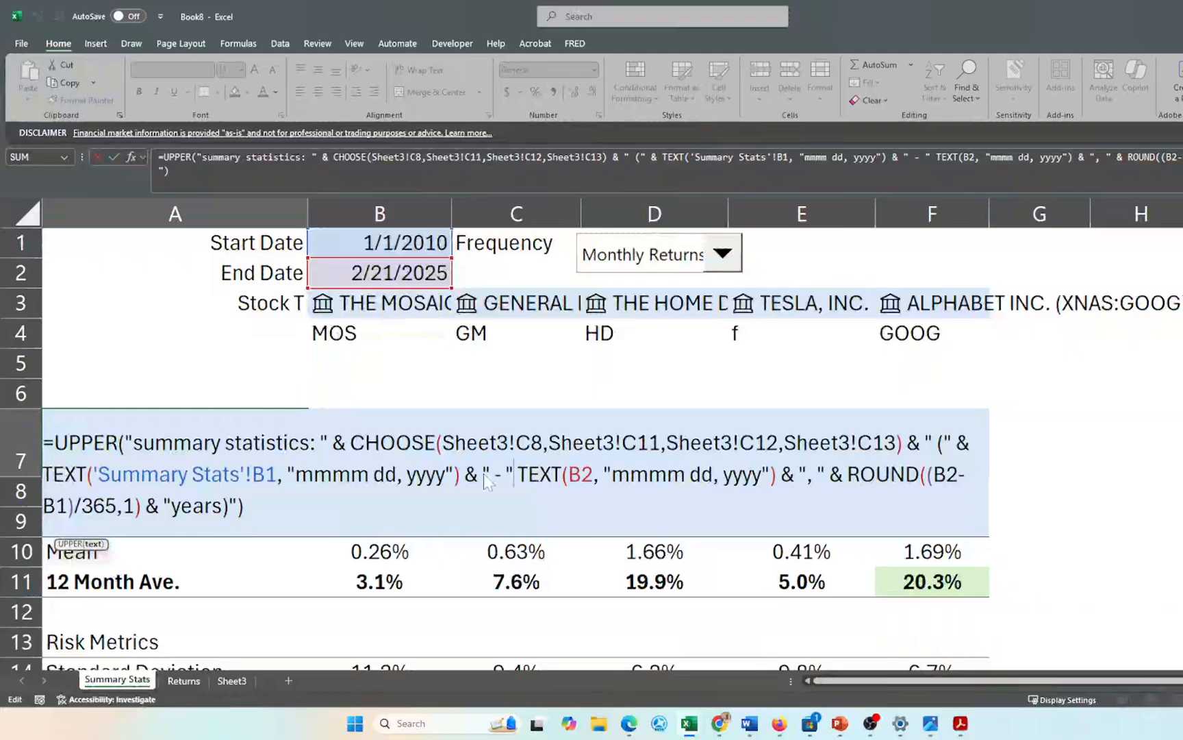
{"action": "key", "text": "Return"}
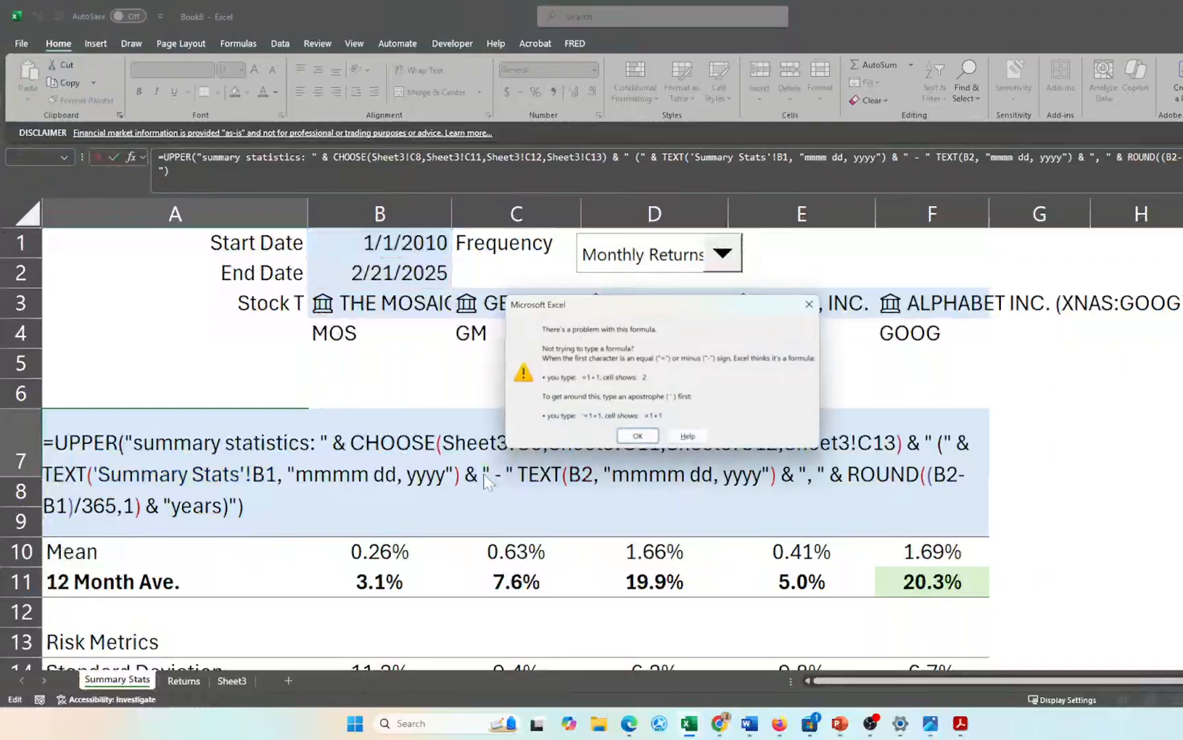
{"action": "key", "text": "Return"}
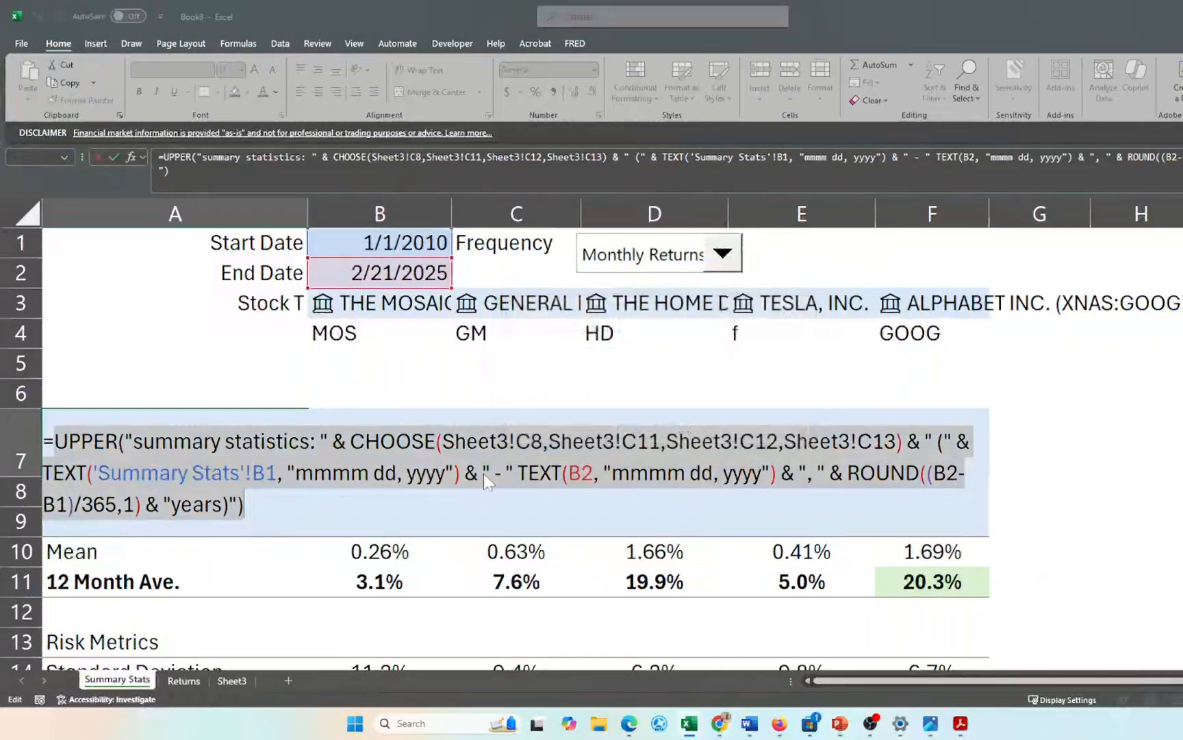
{"action": "key", "text": "Return"}
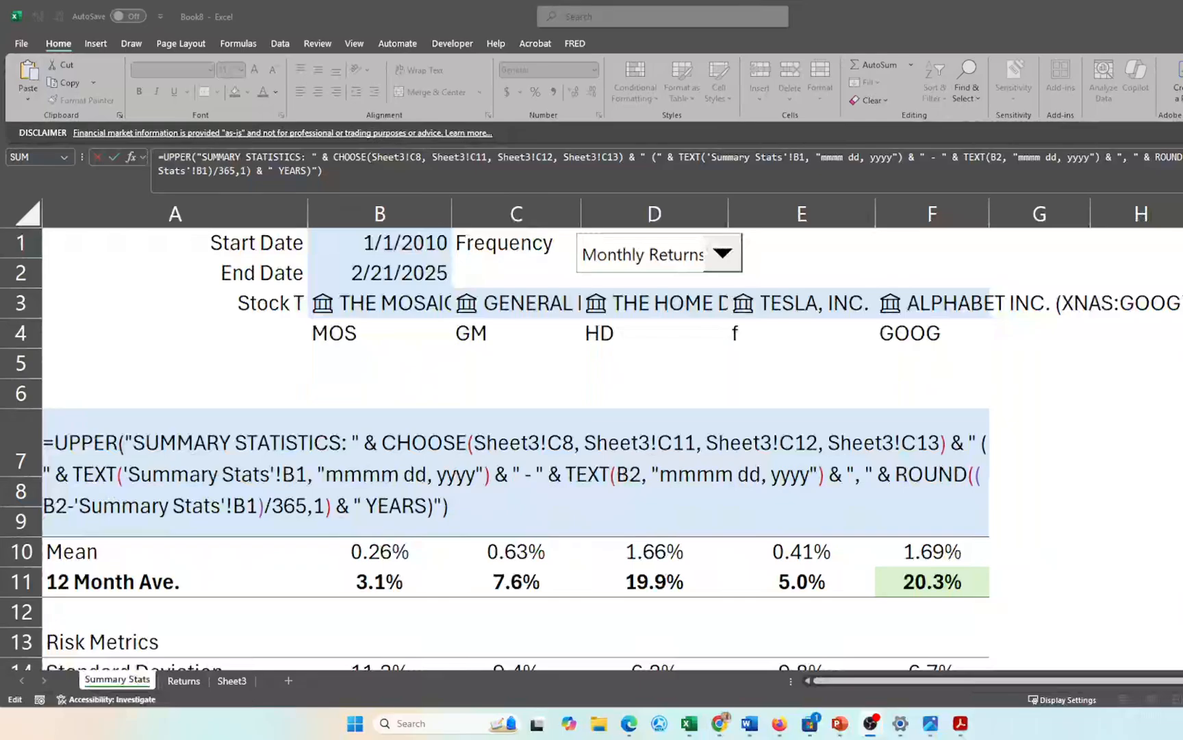
{"action": "key", "text": "Return"}
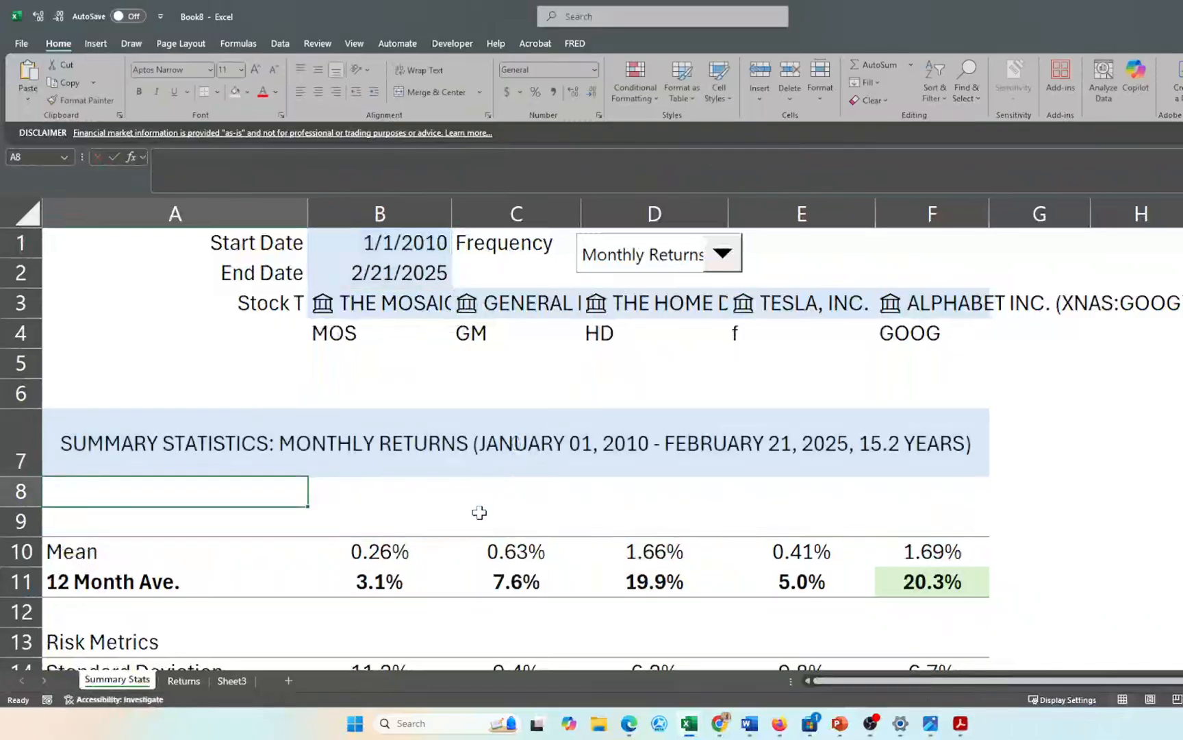
- Change the B1 start date to 1/1/2008, then select A7:C14
{"action": "left_click", "coordinate": [447, 247]}
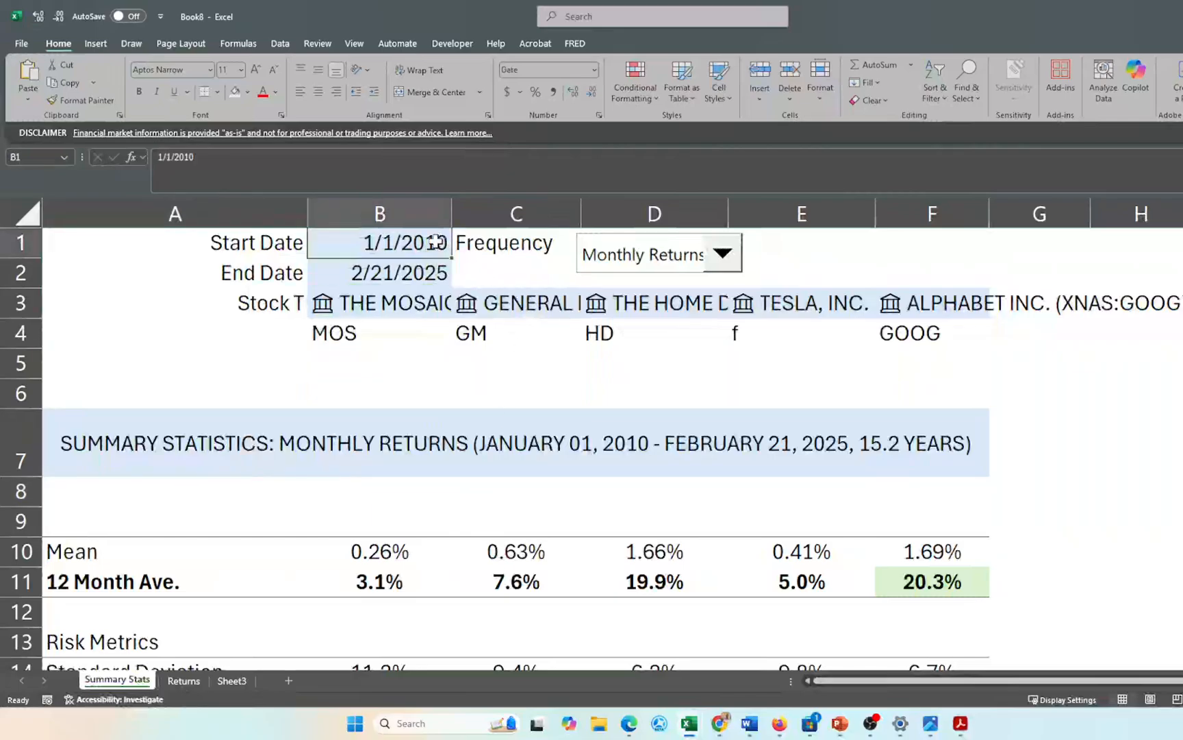
{"action": "double_click", "coordinate": [447, 246]}
{"action": "key", "text": "BackSpace"}
{"action": "key", "text": "BackSpace"}
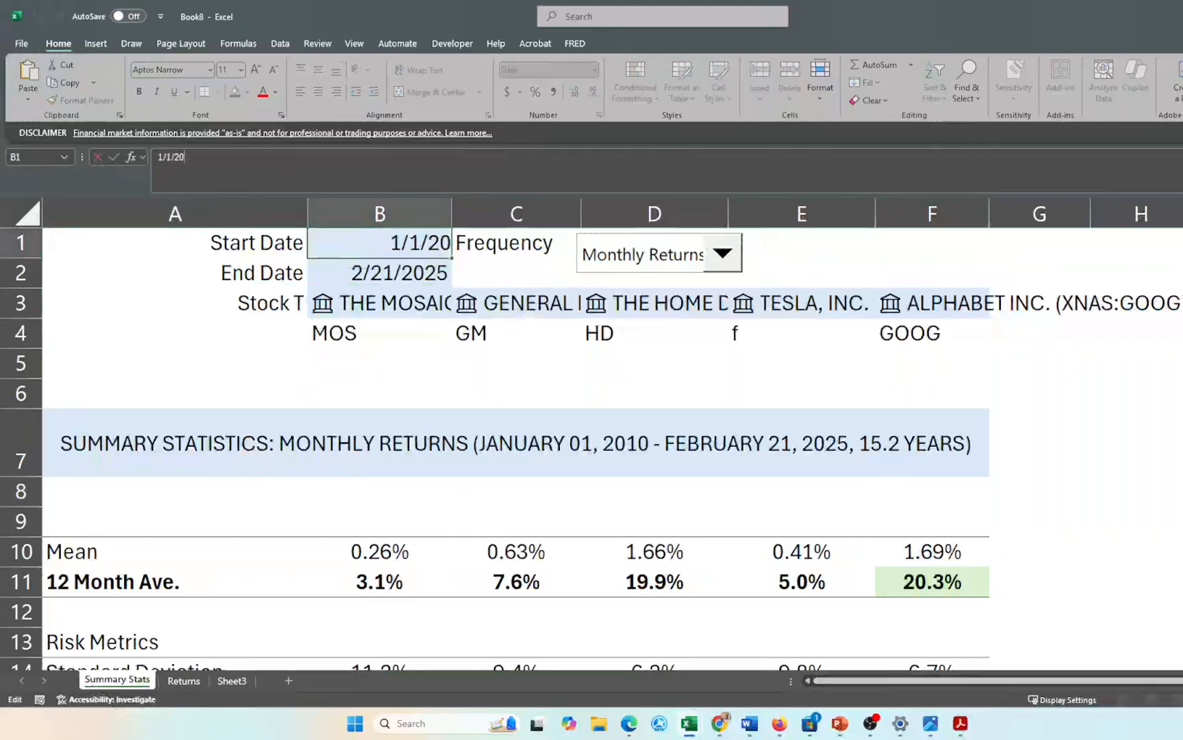
{"action": "type", "text": "008"}
{"action": "key", "text": "Return"}
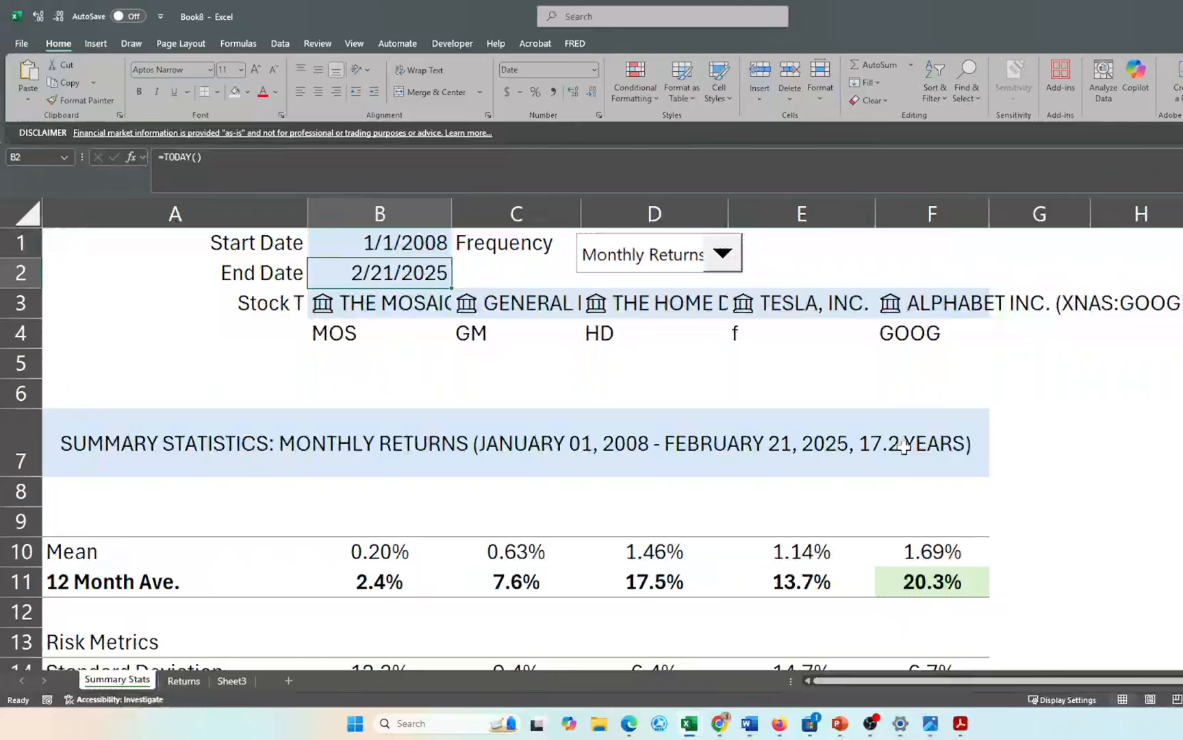
{"action": "scroll", "coordinate": [904, 447], "scroll_direction": "down", "scroll_amount": 2}
{"action": "scroll", "coordinate": [905, 448], "scroll_direction": "up", "scroll_amount": 1}
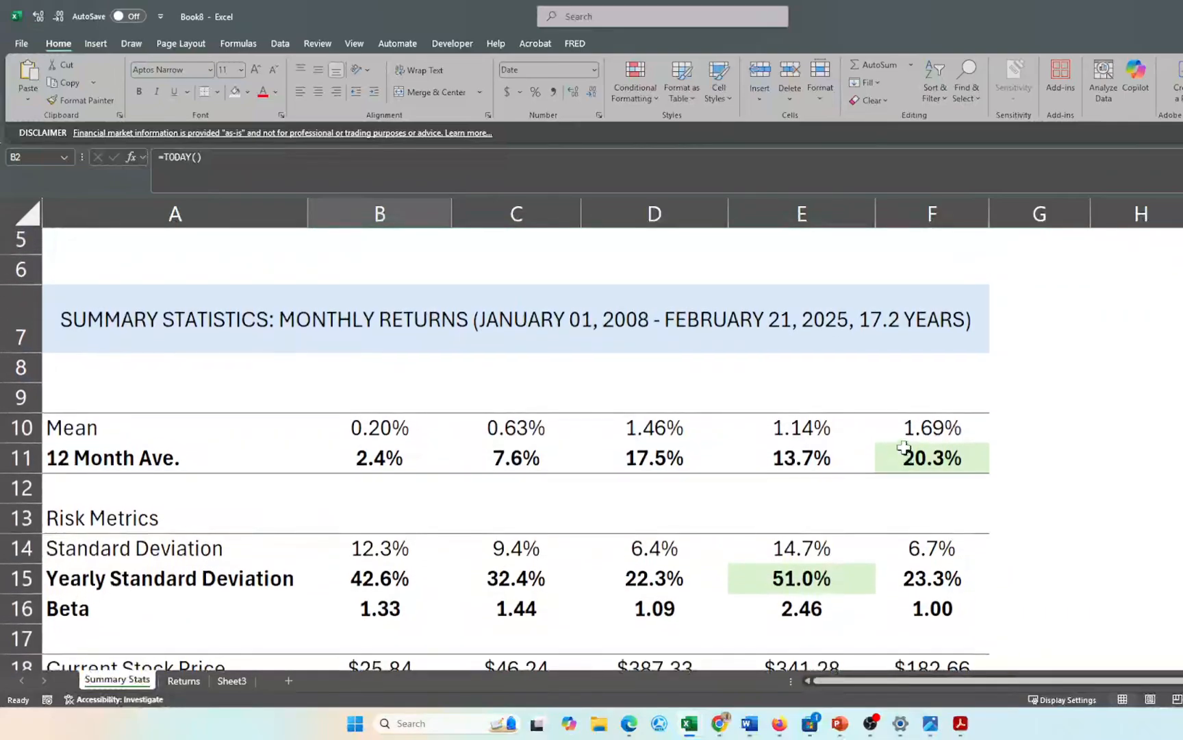
{"action": "left_click_drag", "start_coordinate": [70, 319], "coordinate": [507, 544]}
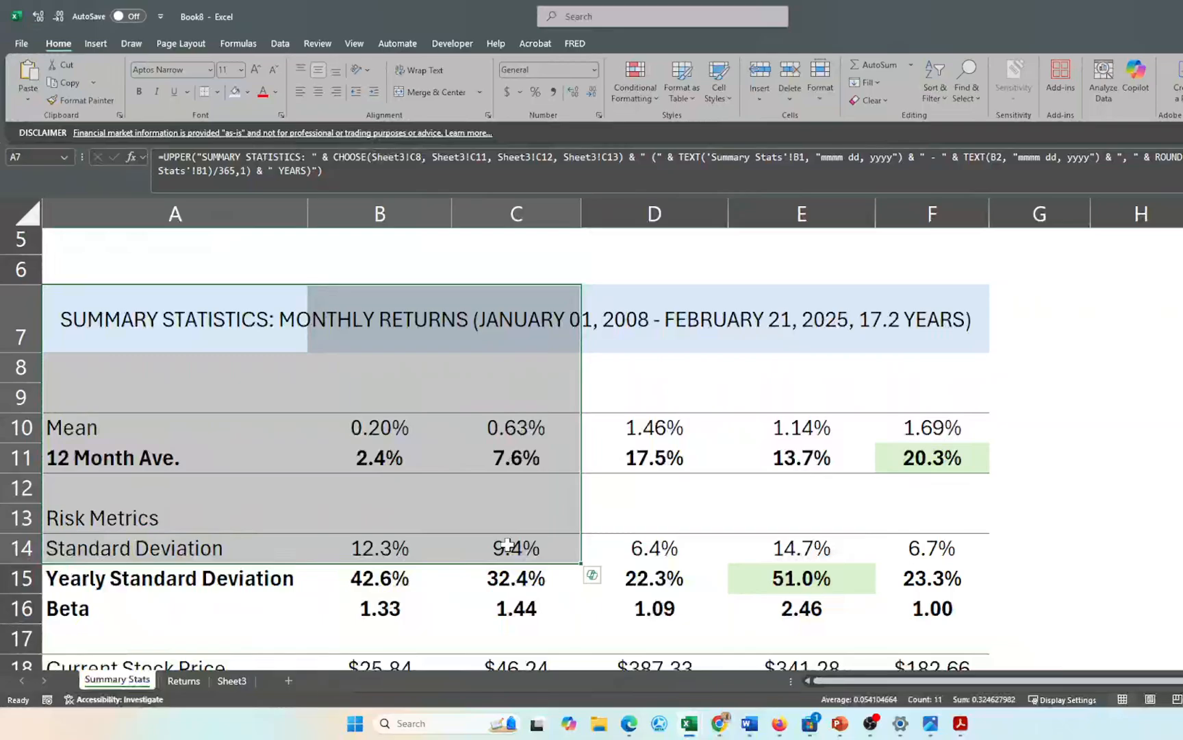